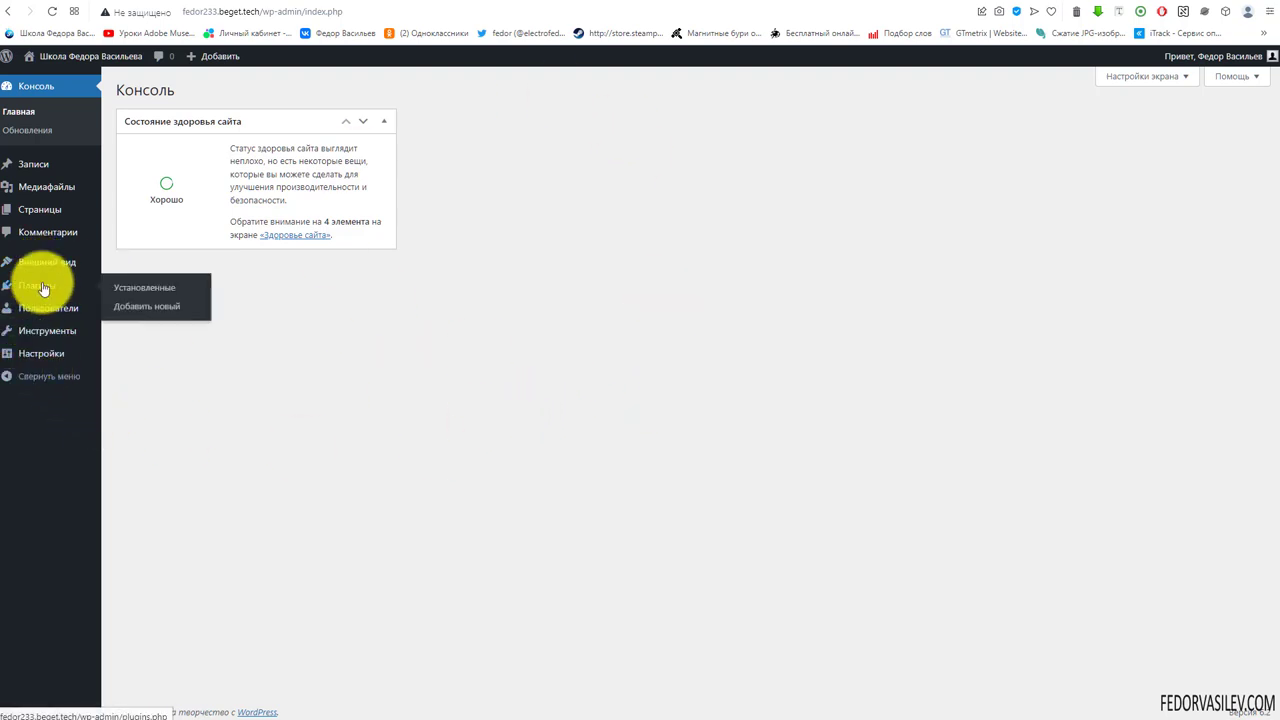
Open the WordPress catalogue for adding new themes and show only the block-based themes.
mouse_move(46, 268)
left_click(128, 264)
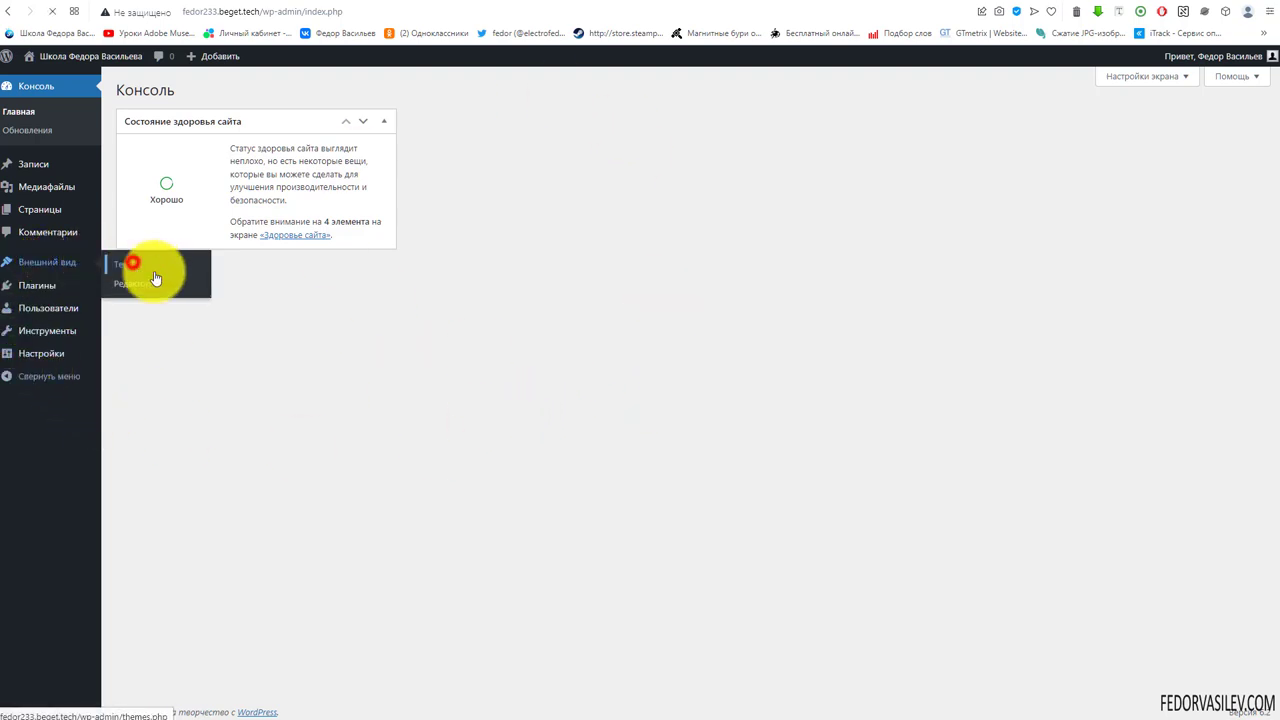
left_click(238, 90)
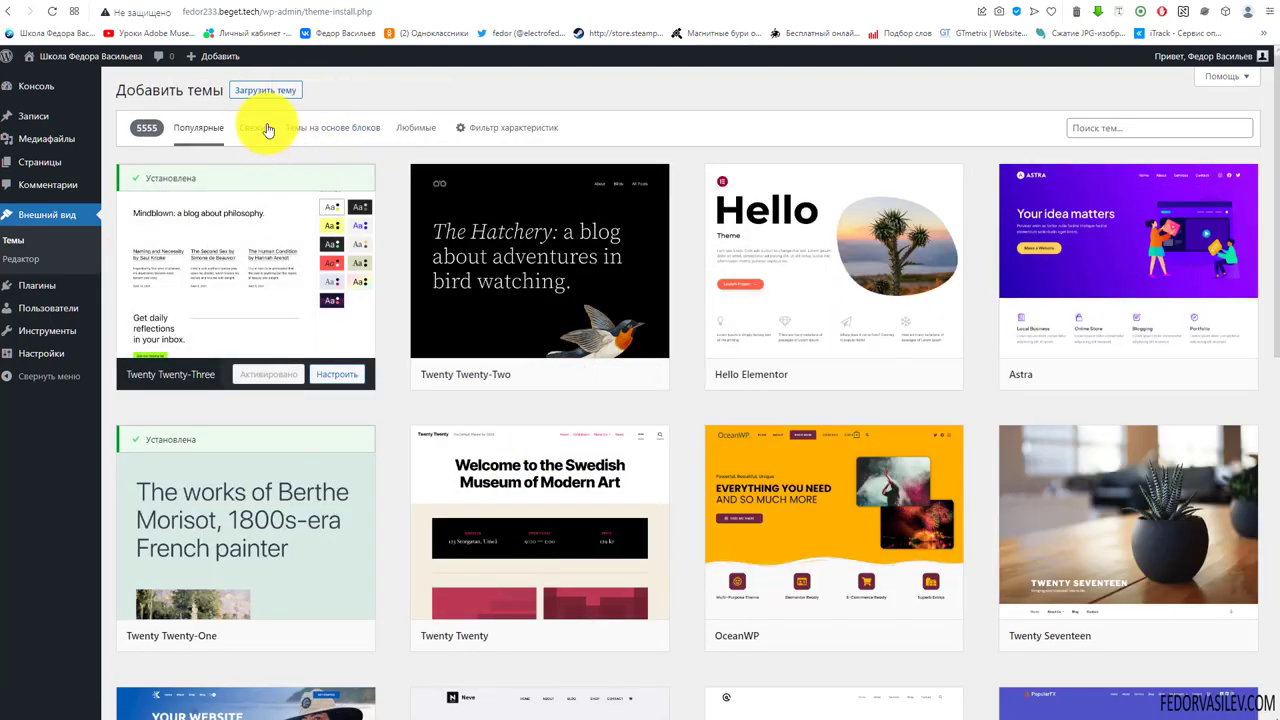
left_click(349, 128)
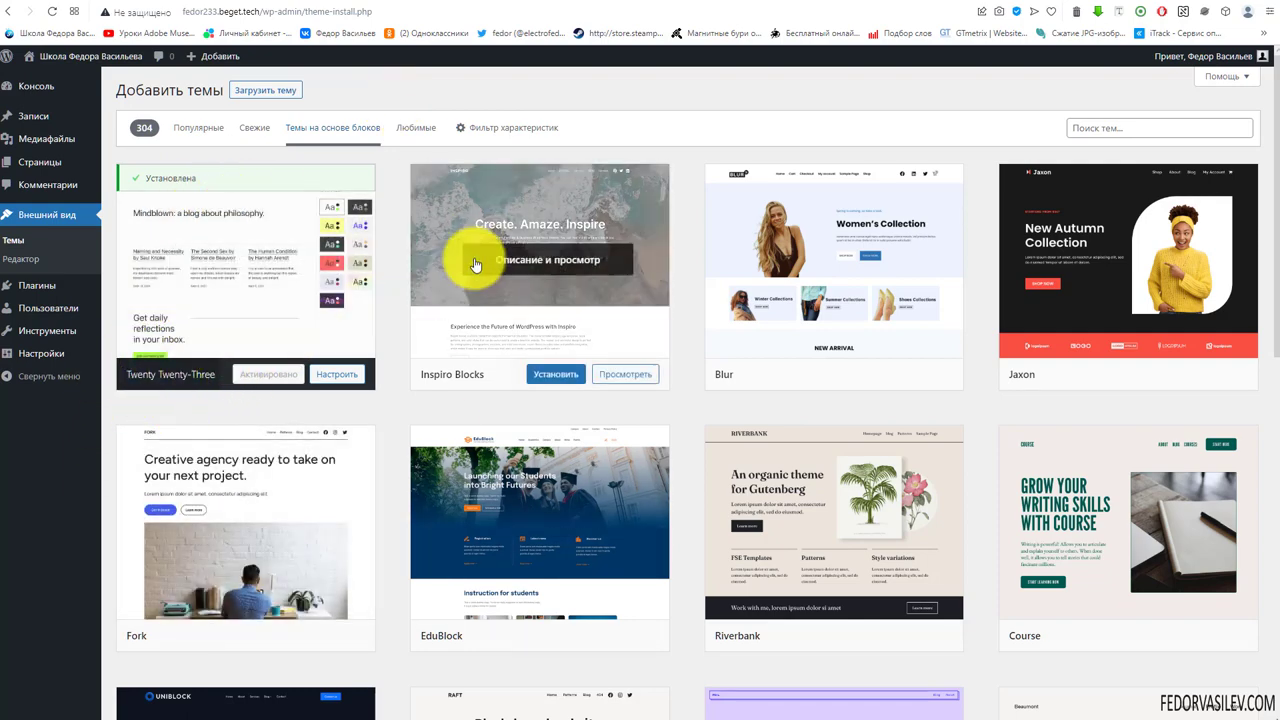
Browse the block-based theme gallery down to the AploBlocks theme.
scroll(462, 260, "down", 8)
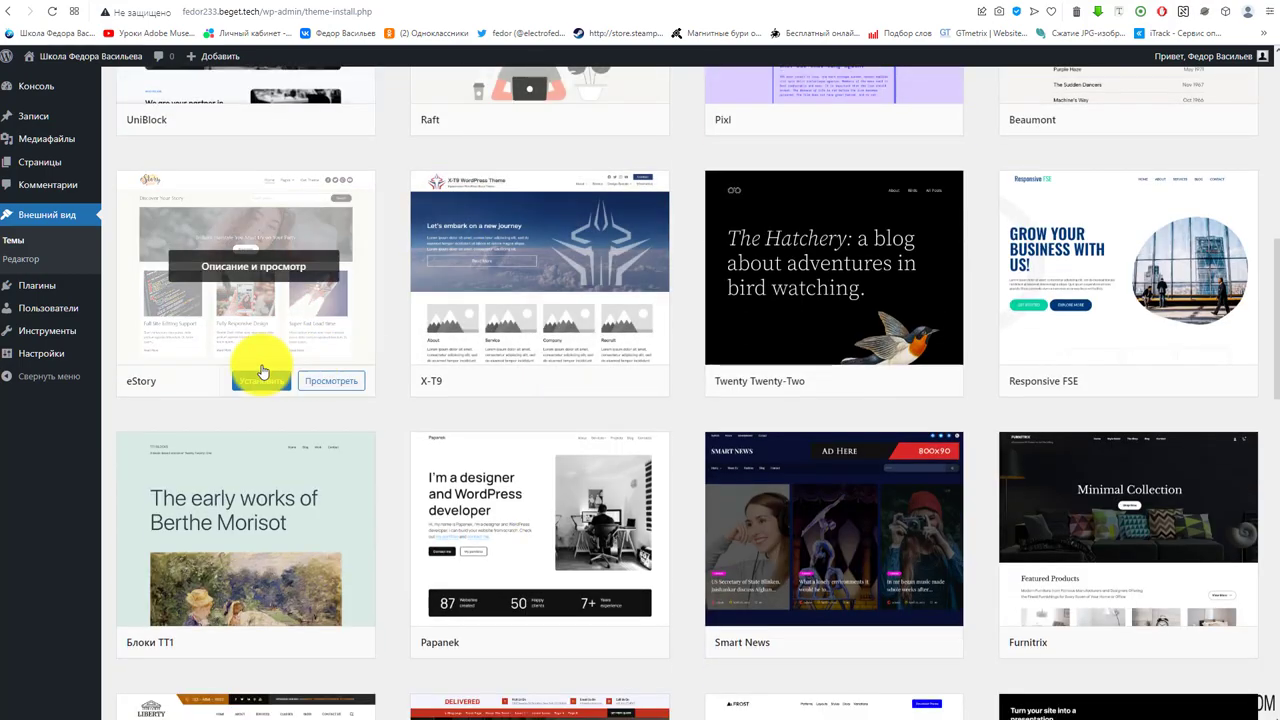
scroll(966, 345, "down", 9)
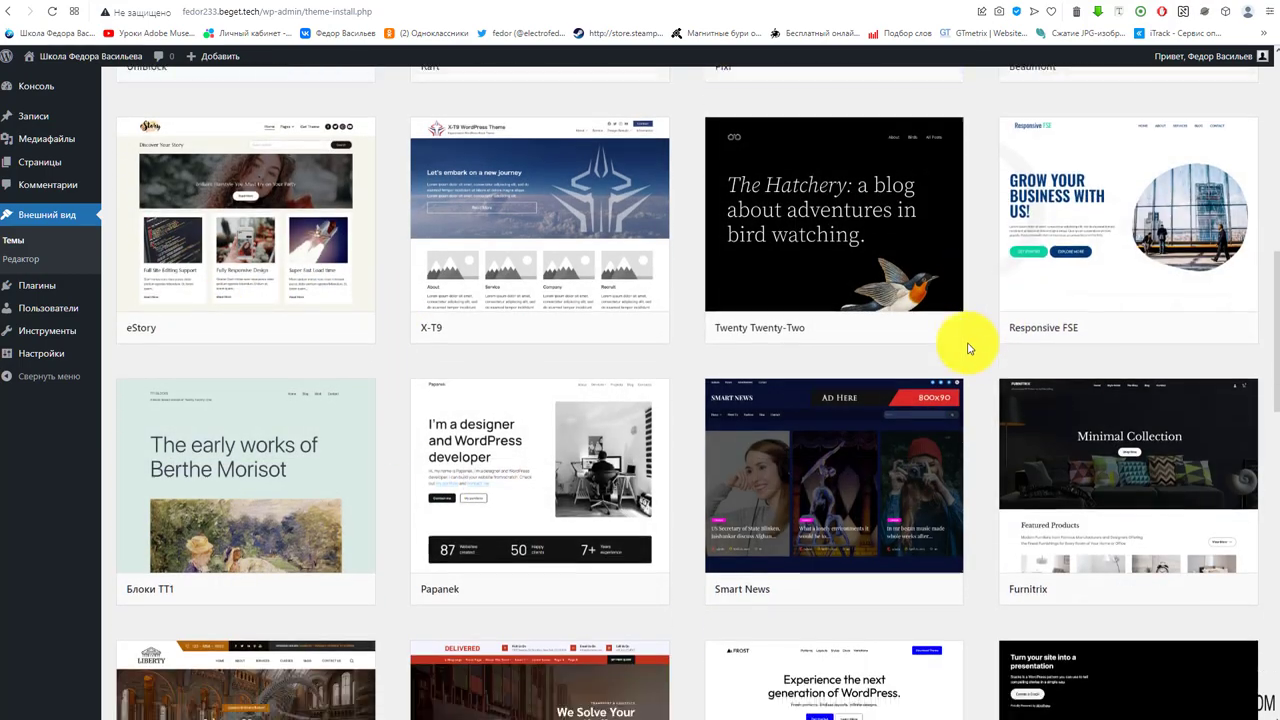
scroll(798, 272, "down", 4)
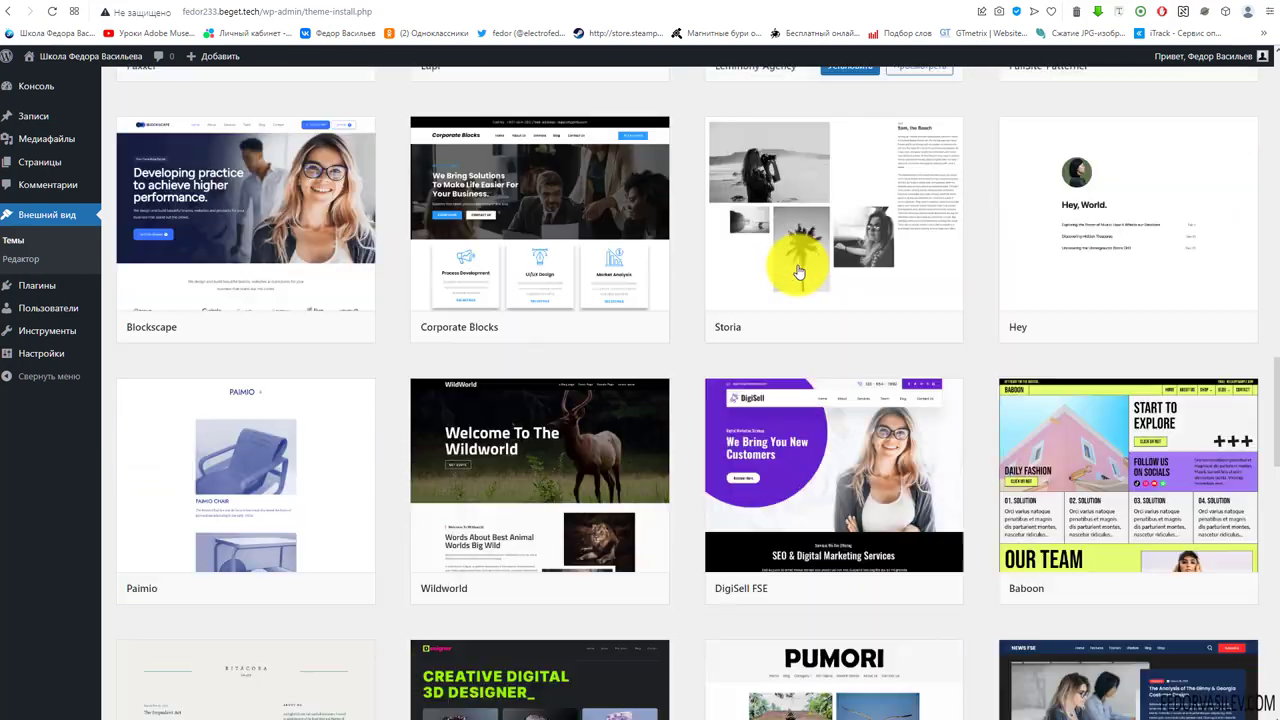
scroll(798, 268, "down", 2)
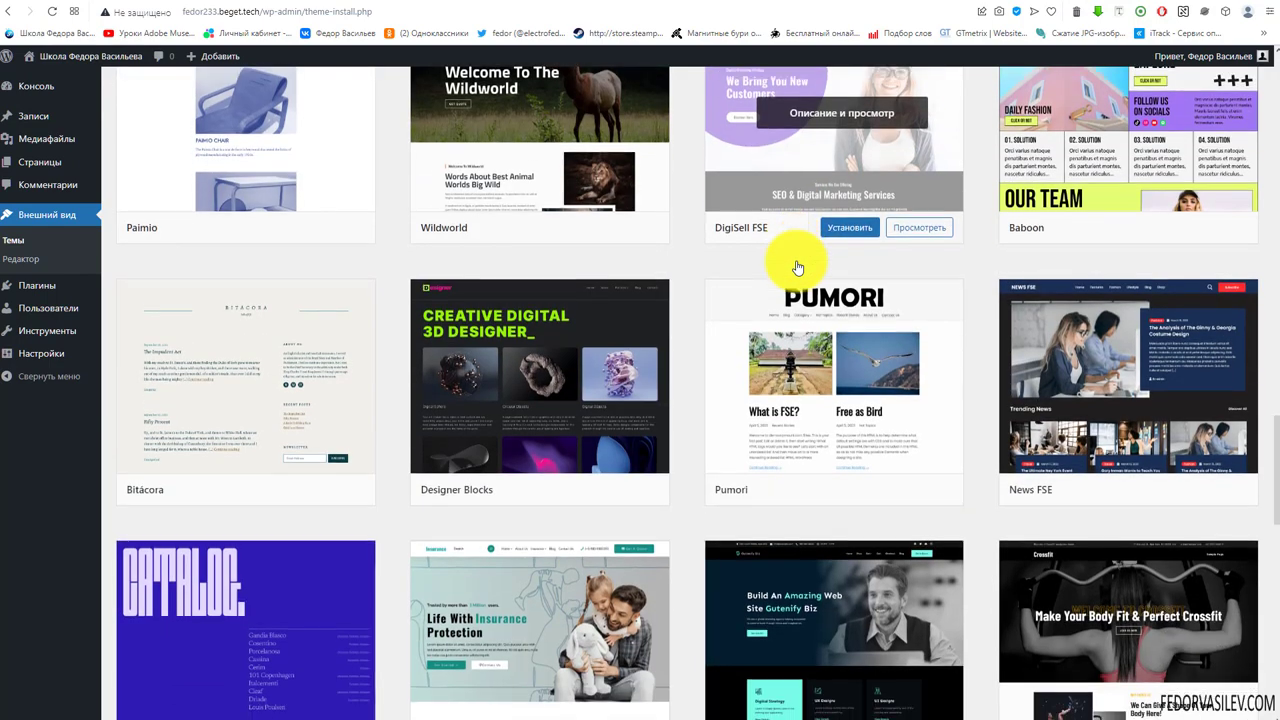
scroll(557, 251, "down", 2)
scroll(580, 234, "down", 3)
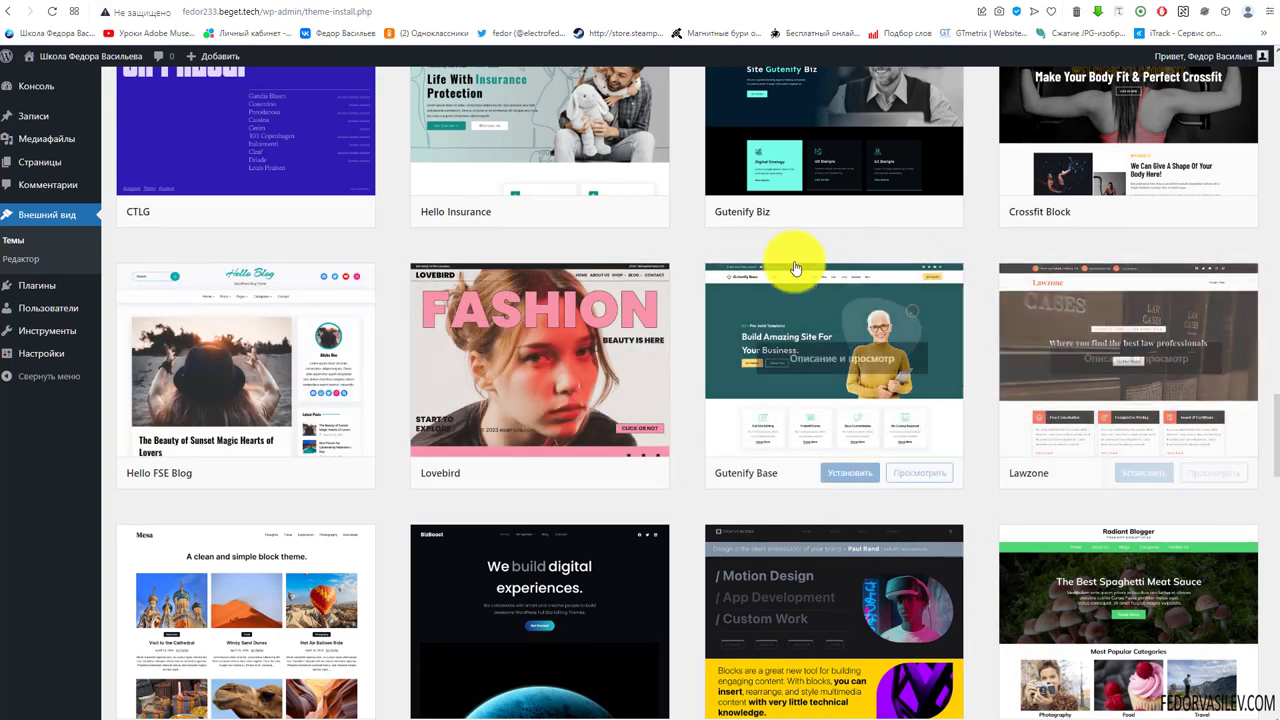
scroll(700, 263, "down", 3)
scroll(250, 255, "down", 2)
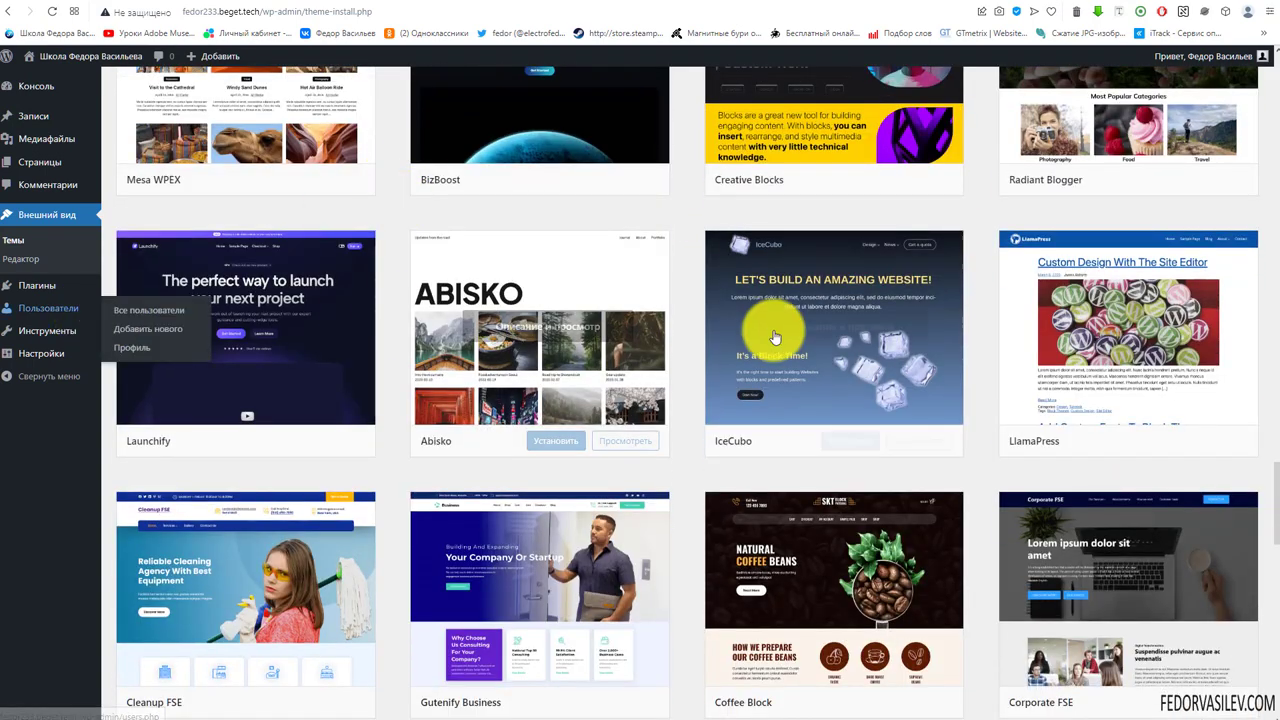
scroll(1090, 340, "down", 2)
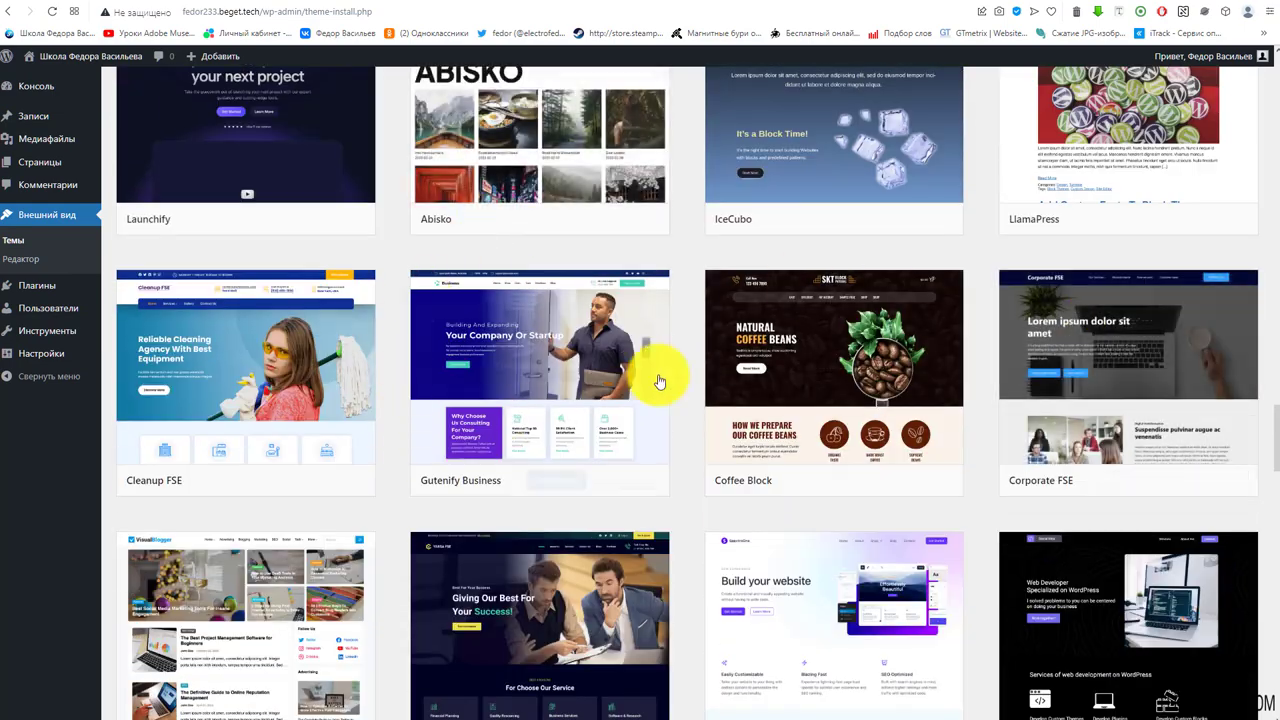
scroll(514, 249, "down", 2)
scroll(698, 344, "down", 5)
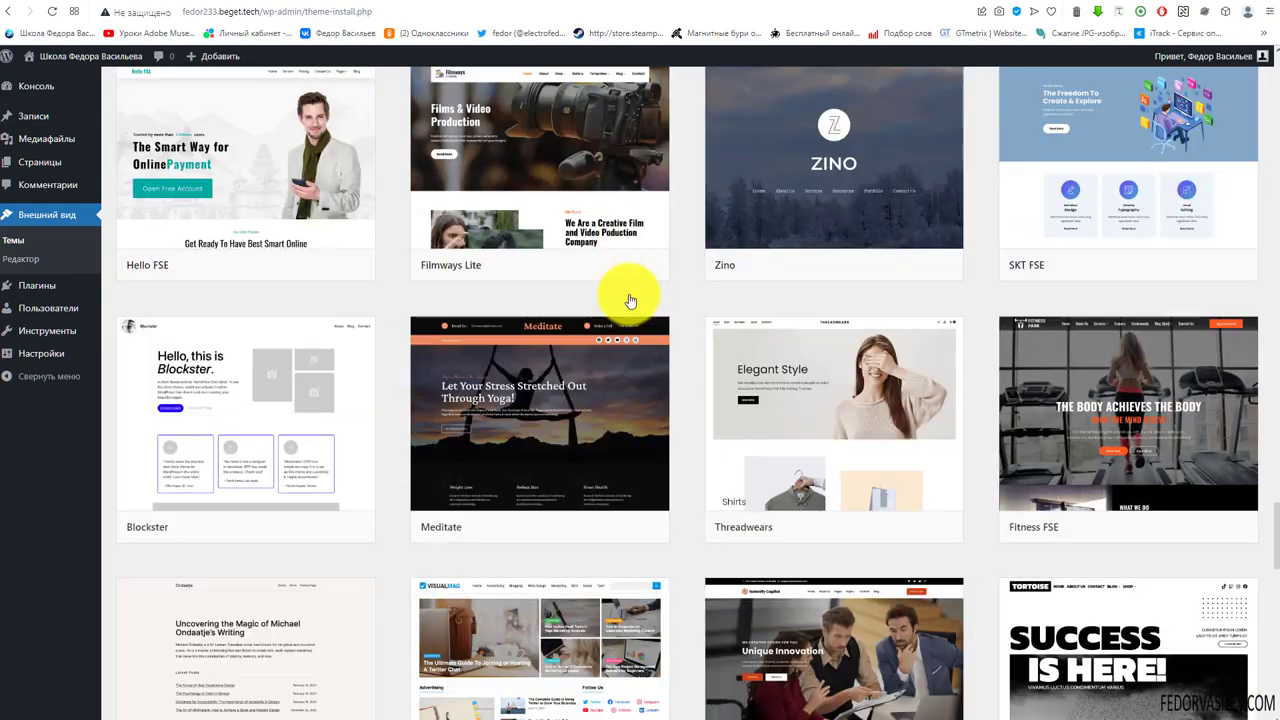
scroll(630, 299, "down", 10)
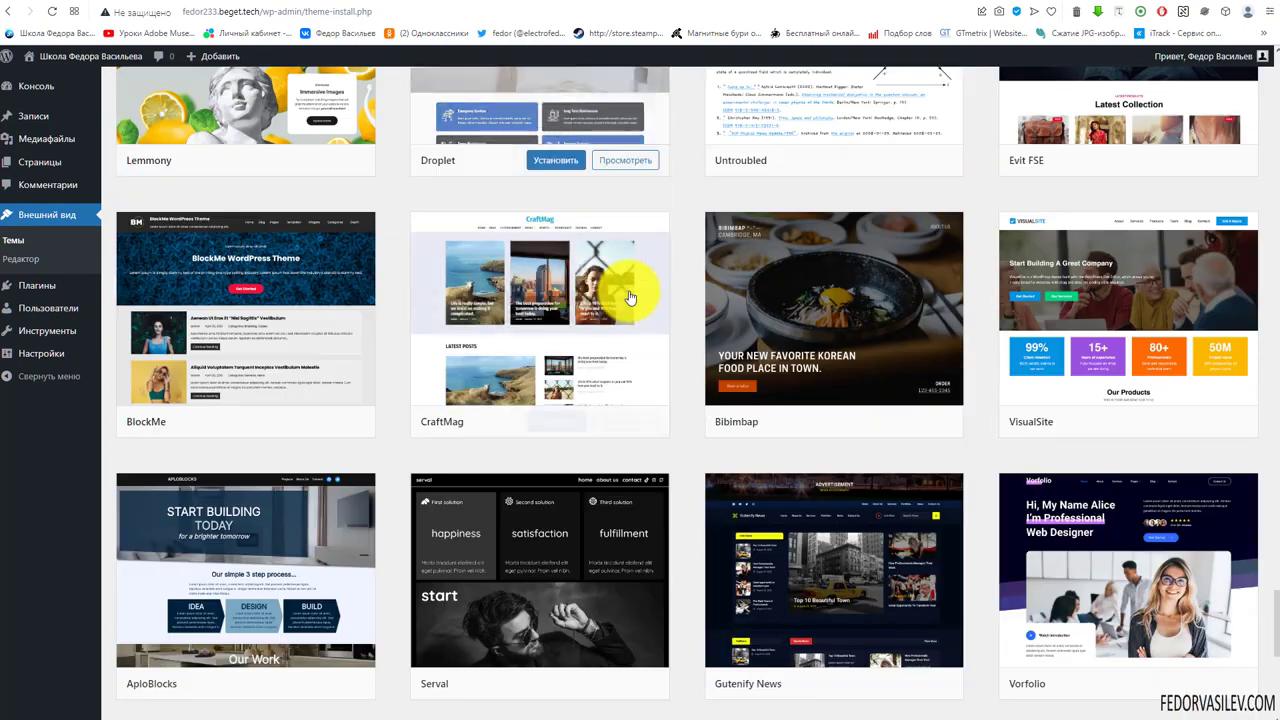
scroll(630, 297, "down", 2)
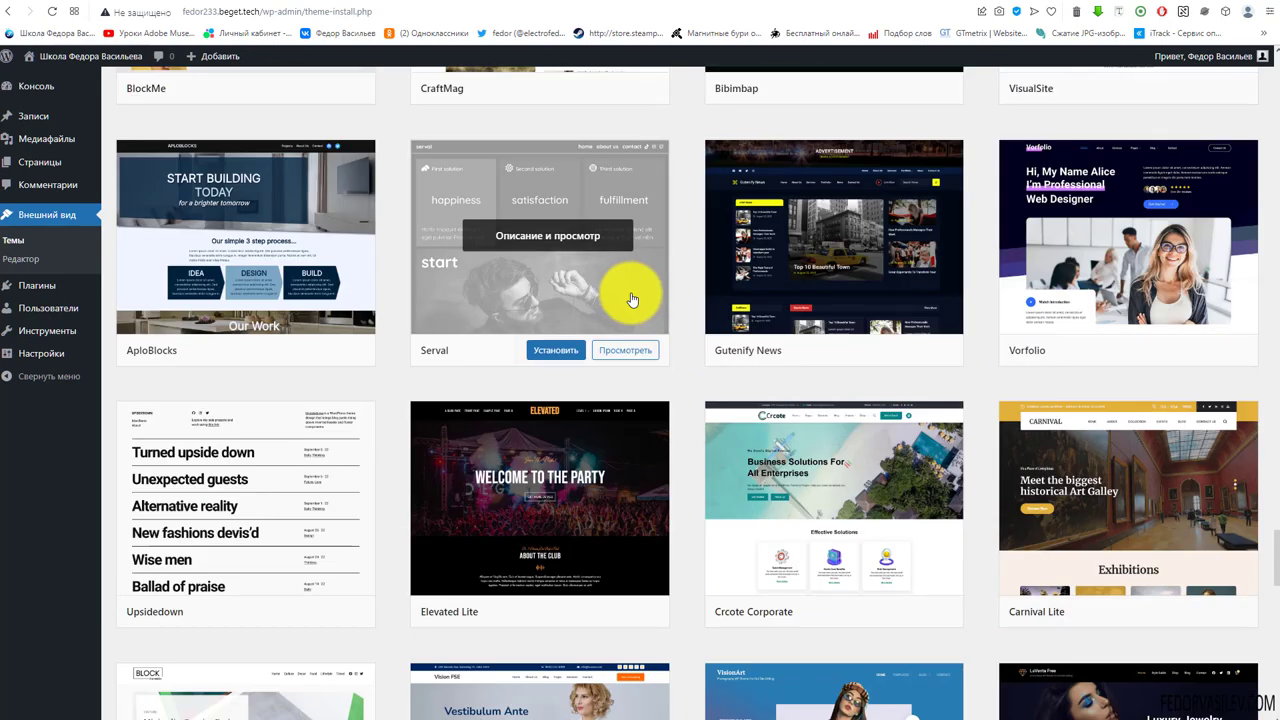
scroll(632, 299, "up", 1)
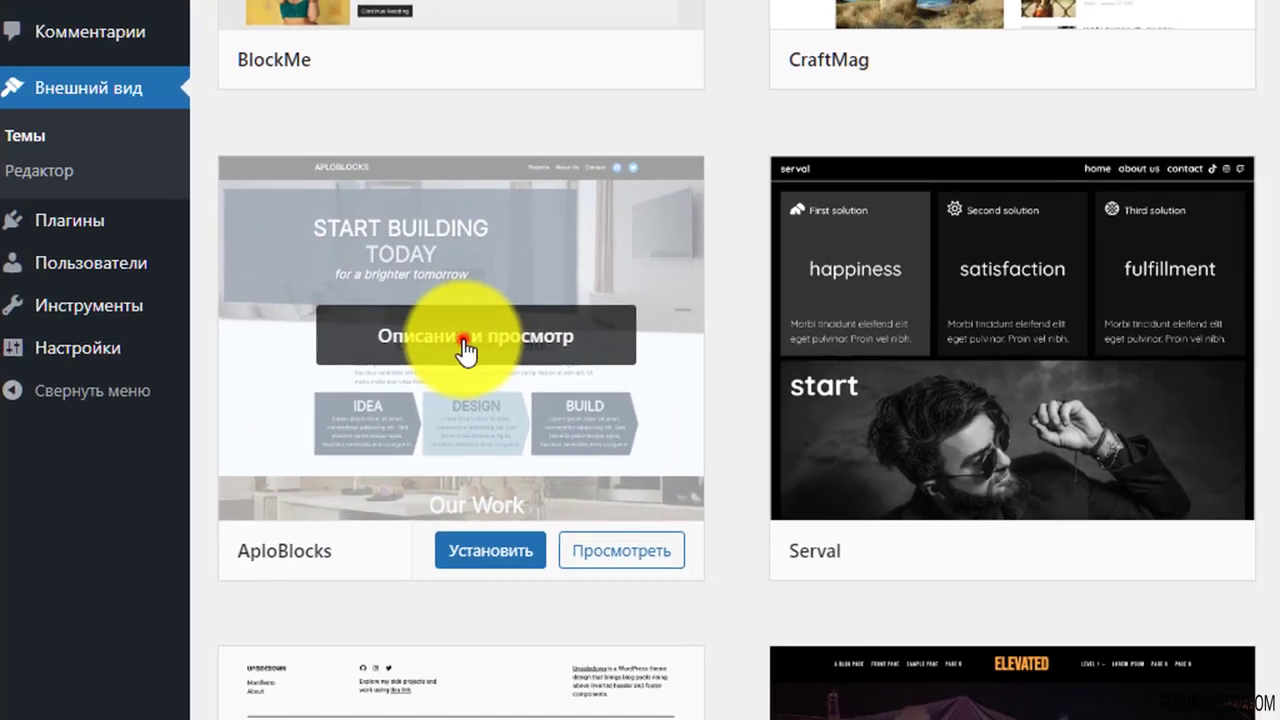
Open the AploBlocks theme's description and preview and look through its demo page down to the end.
left_click(478, 334)
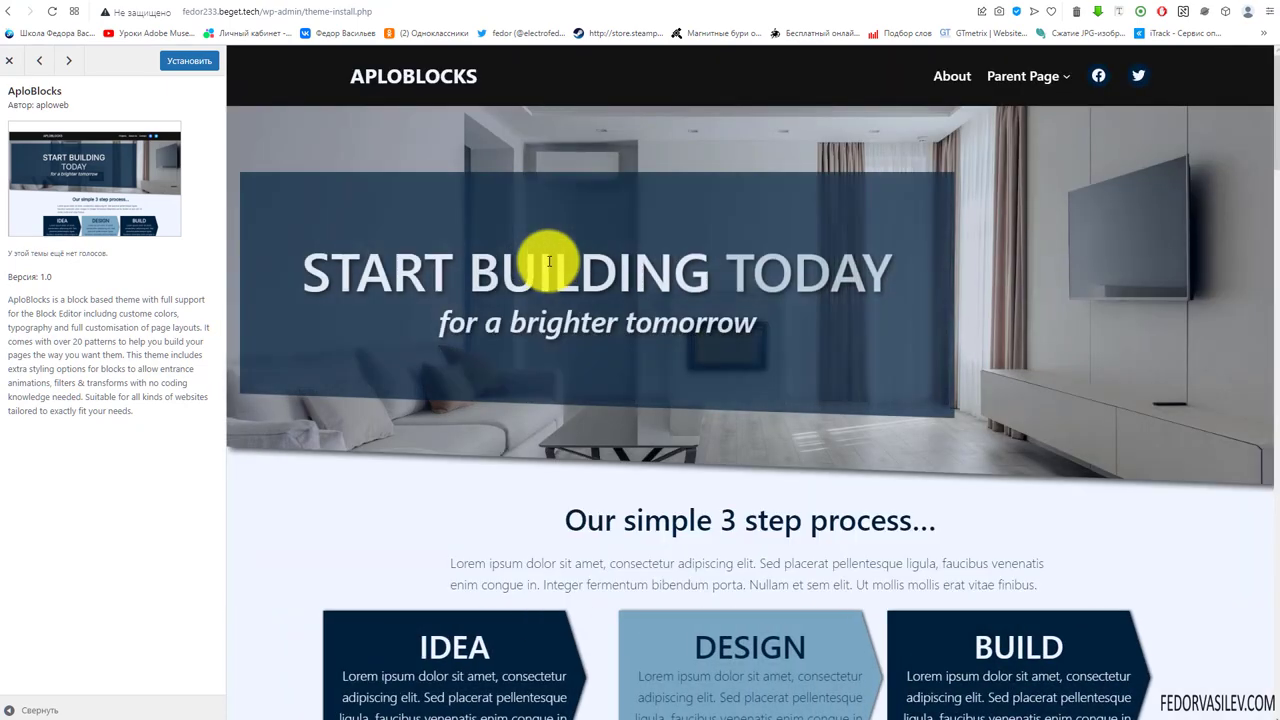
scroll(563, 514, "down", 4)
scroll(634, 410, "down", 6)
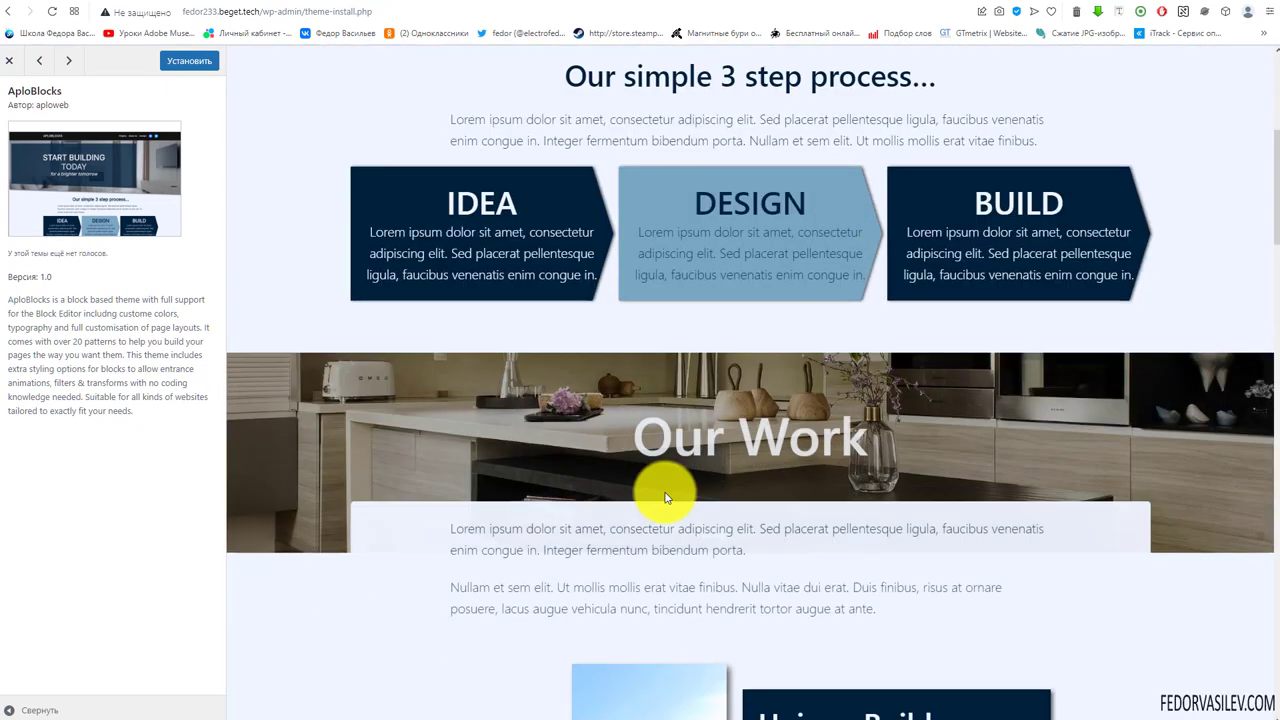
scroll(633, 413, "down", 15)
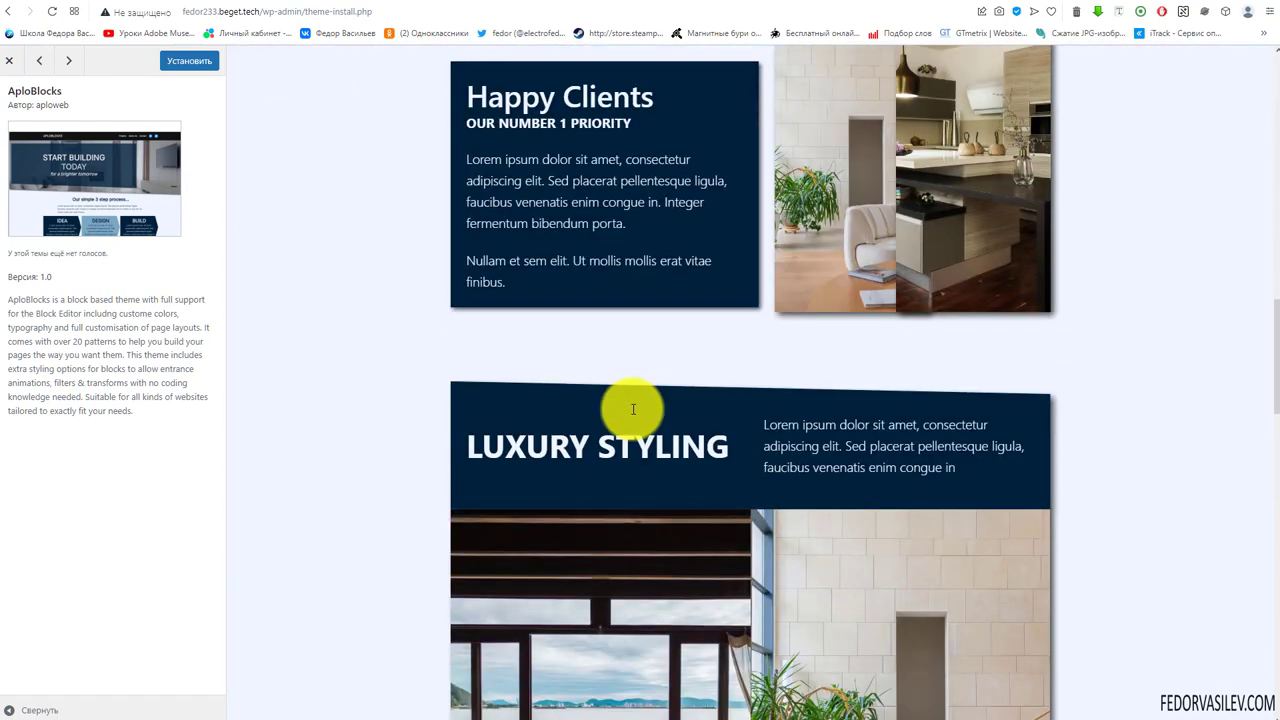
scroll(632, 413, "down", 3)
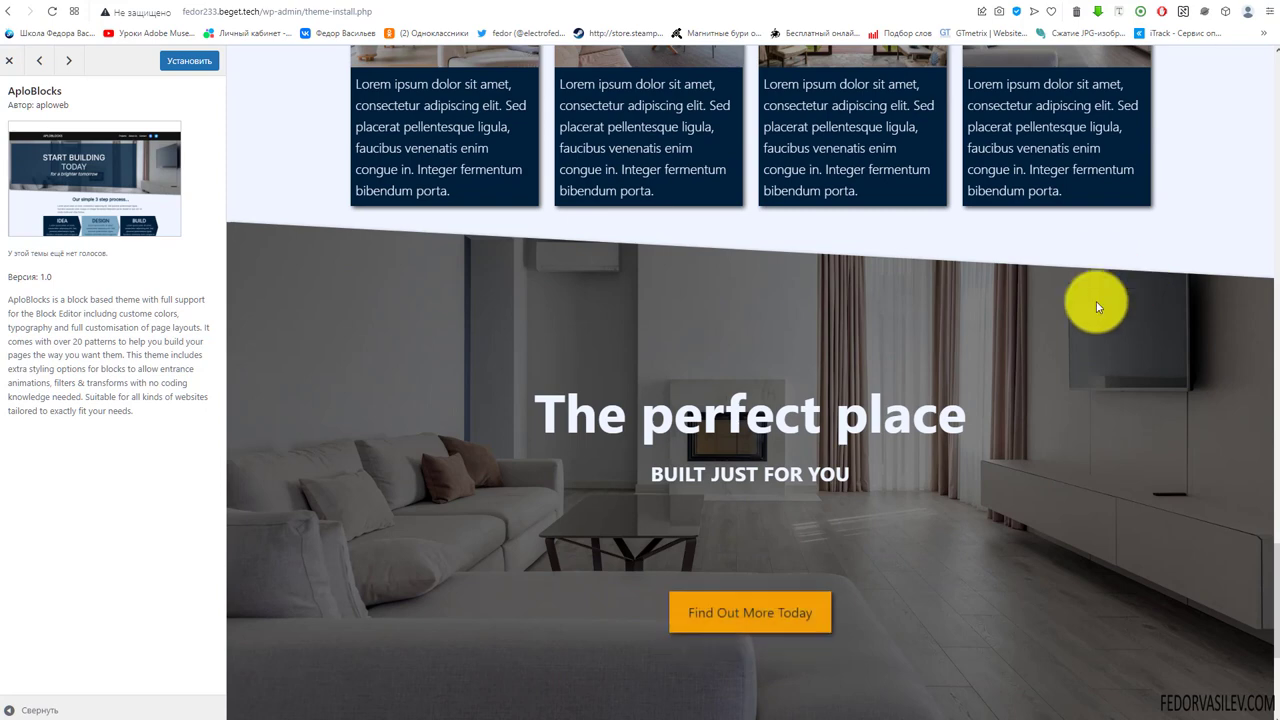
scroll(1096, 301, "down", 3)
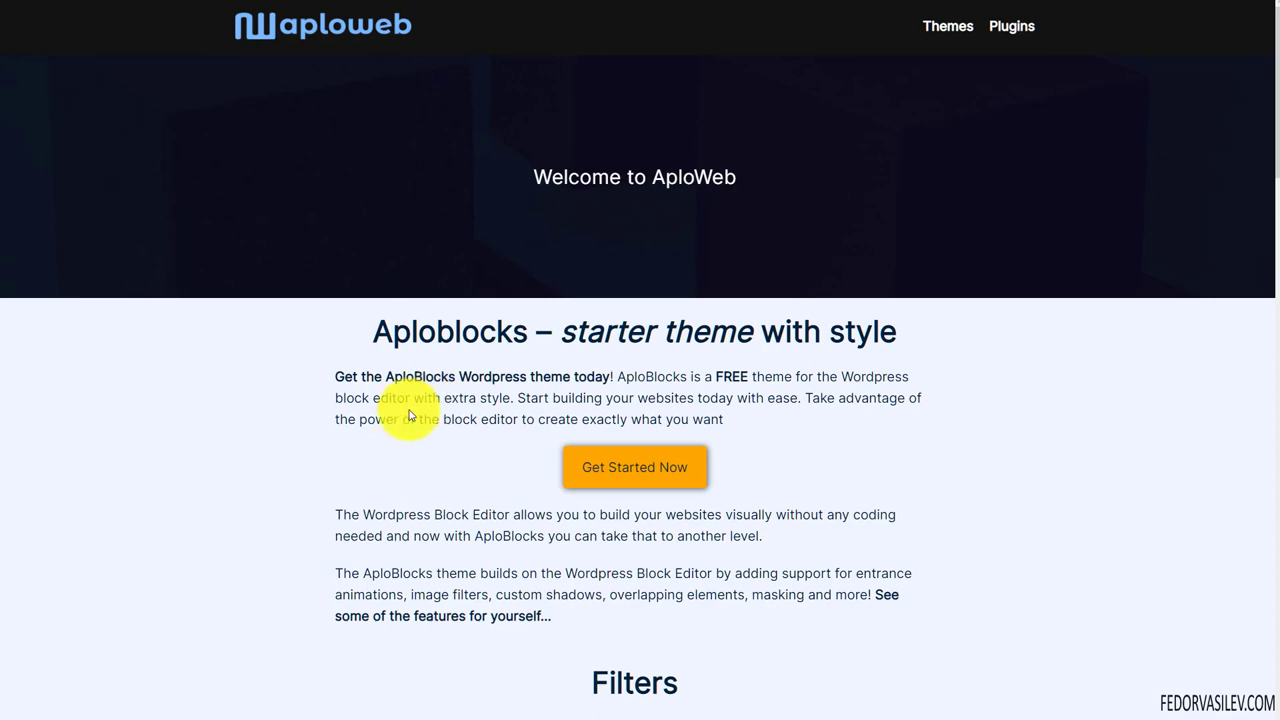
Look through the AploBlocks feature overview on the aploweb website, from filters and shadows to masking and combined features.
scroll(197, 220, "down", 3)
scroll(196, 264, "up", 3)
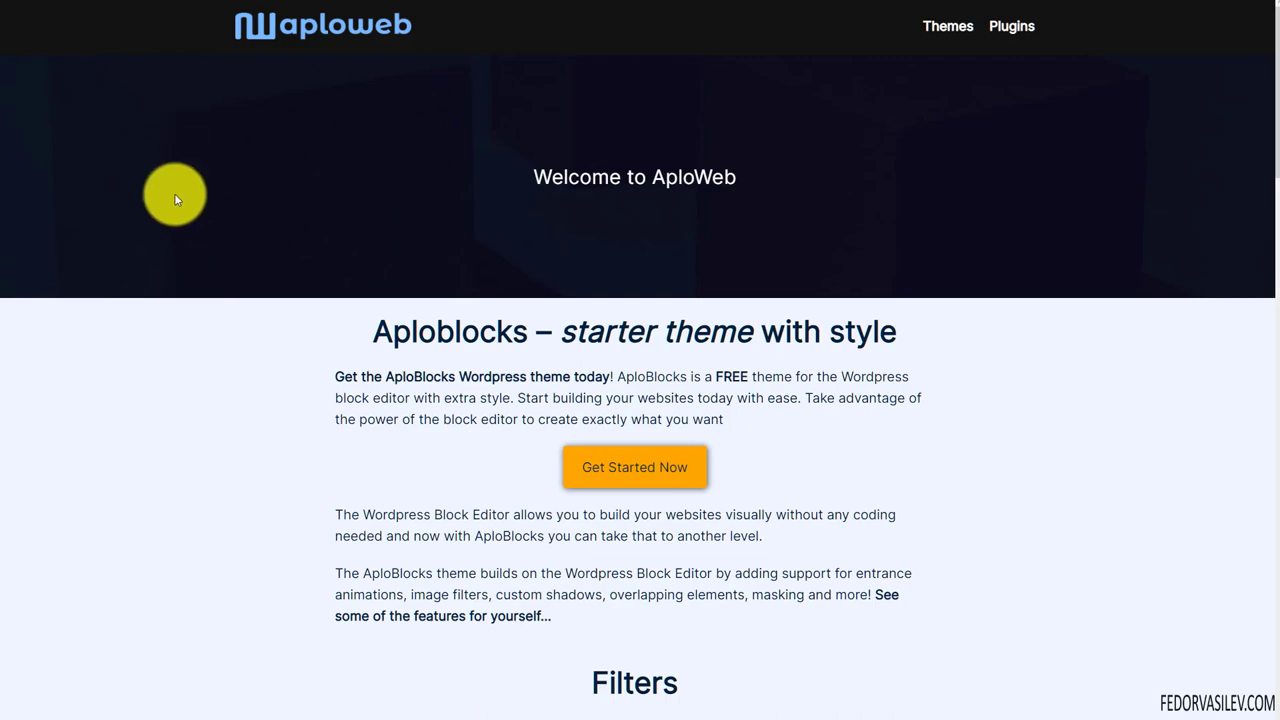
scroll(175, 198, "down", 4)
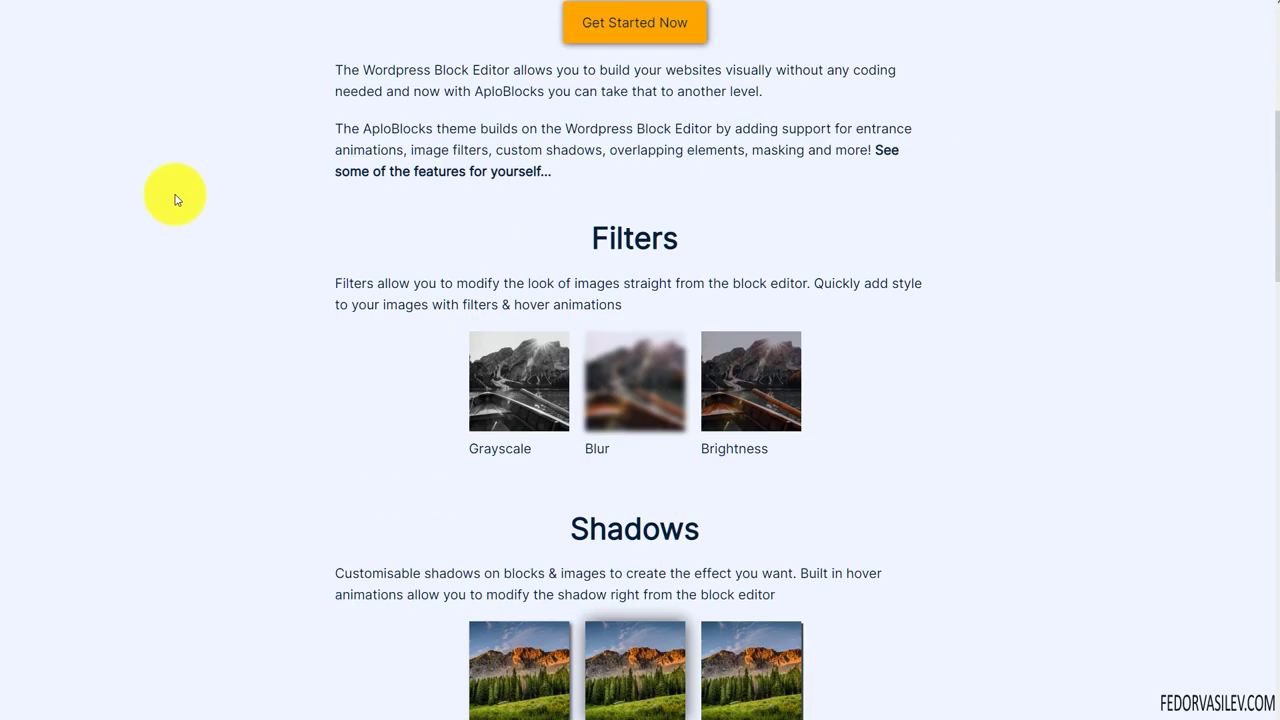
scroll(175, 199, "down", 10)
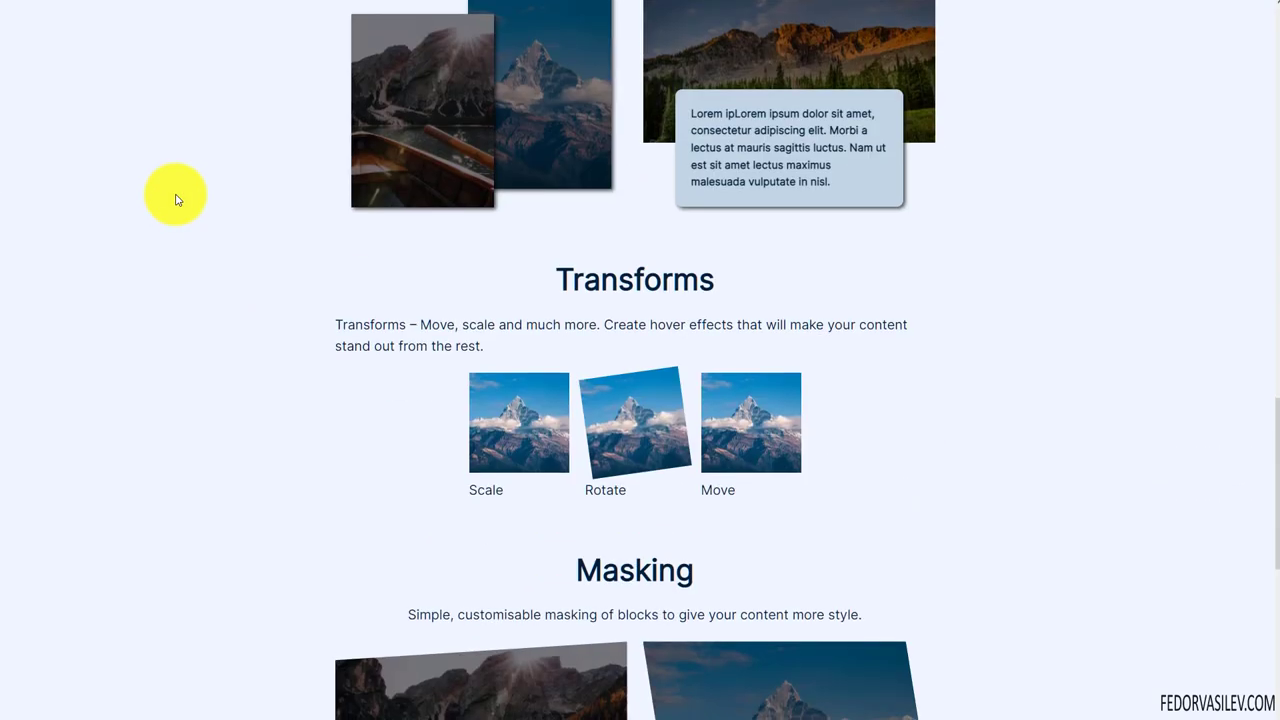
scroll(175, 199, "down", 6)
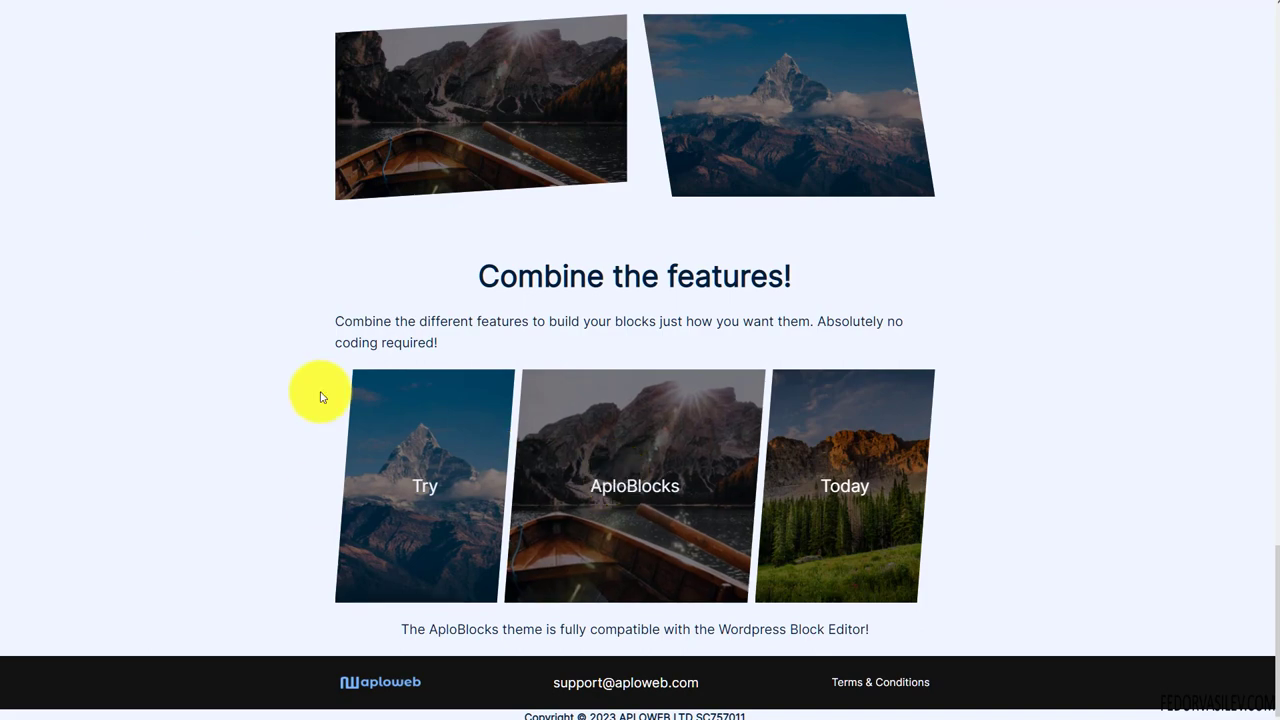
scroll(571, 470, "up", 12)
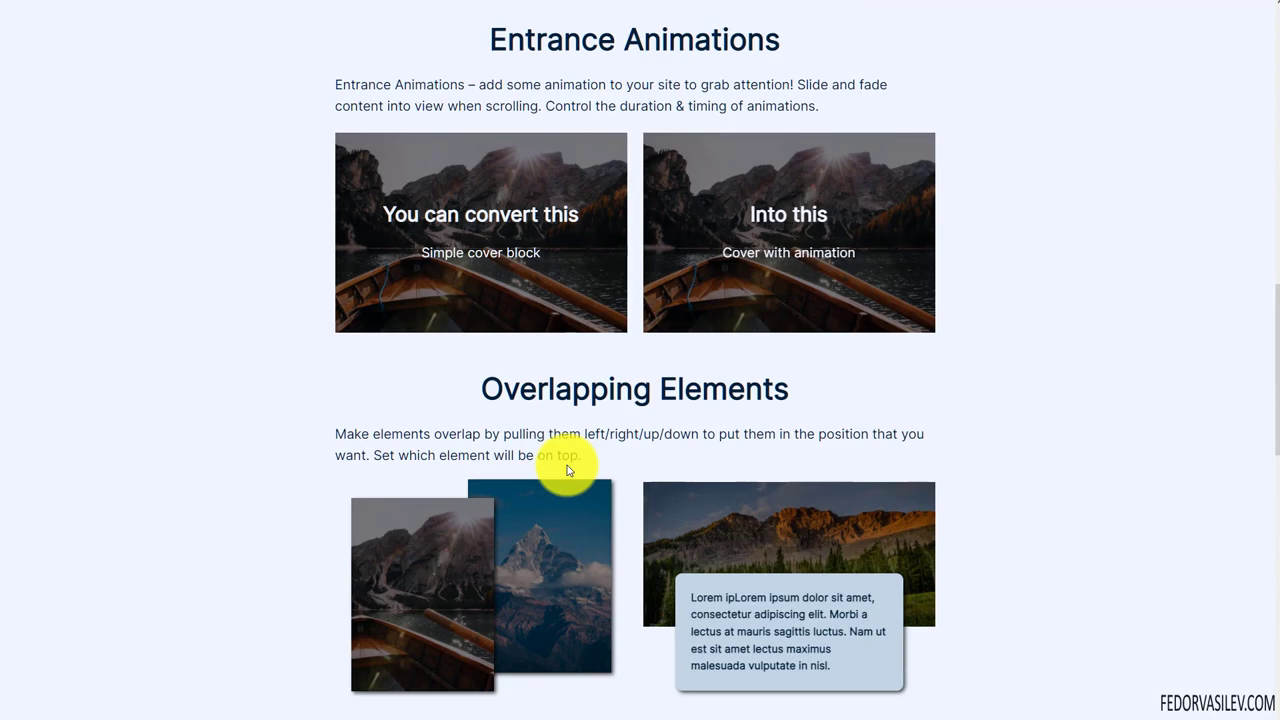
scroll(567, 470, "up", 12)
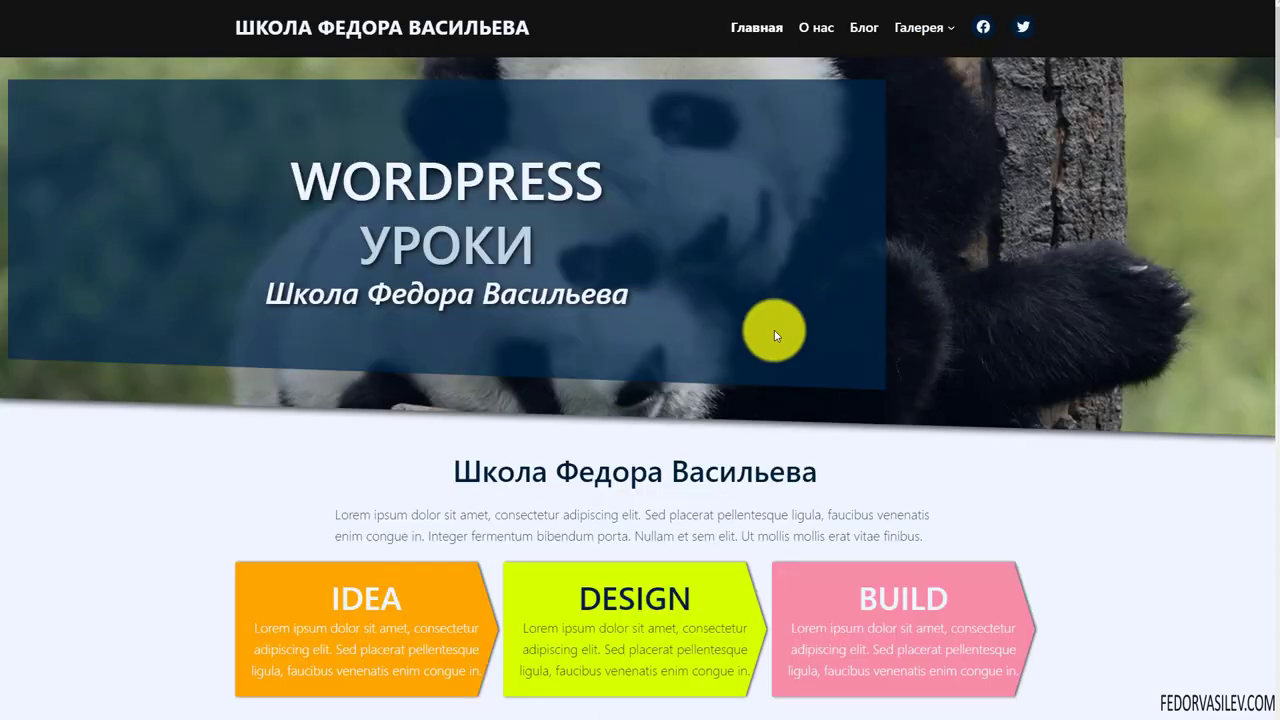
Examine the finished sample site's home page, including its content sections and the header navigation with the Галерея submenu.
scroll(766, 333, "down", 8)
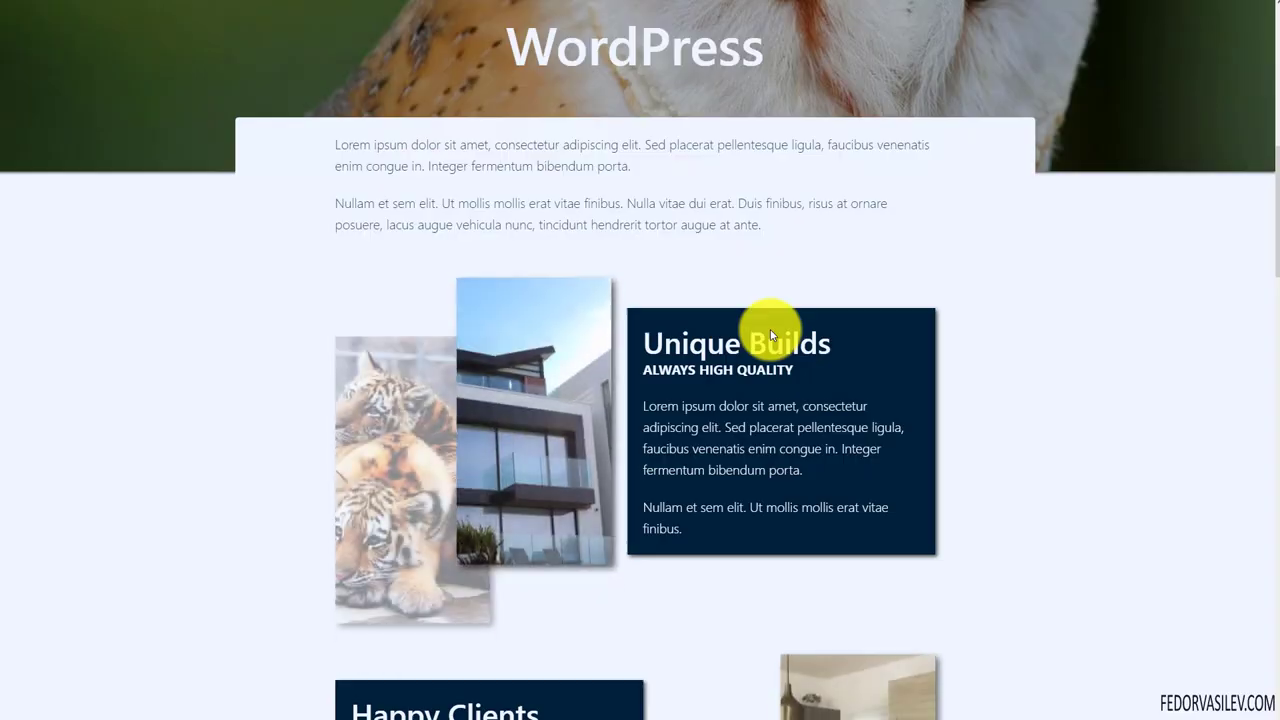
scroll(766, 333, "up", 6)
scroll(421, 491, "up", 1)
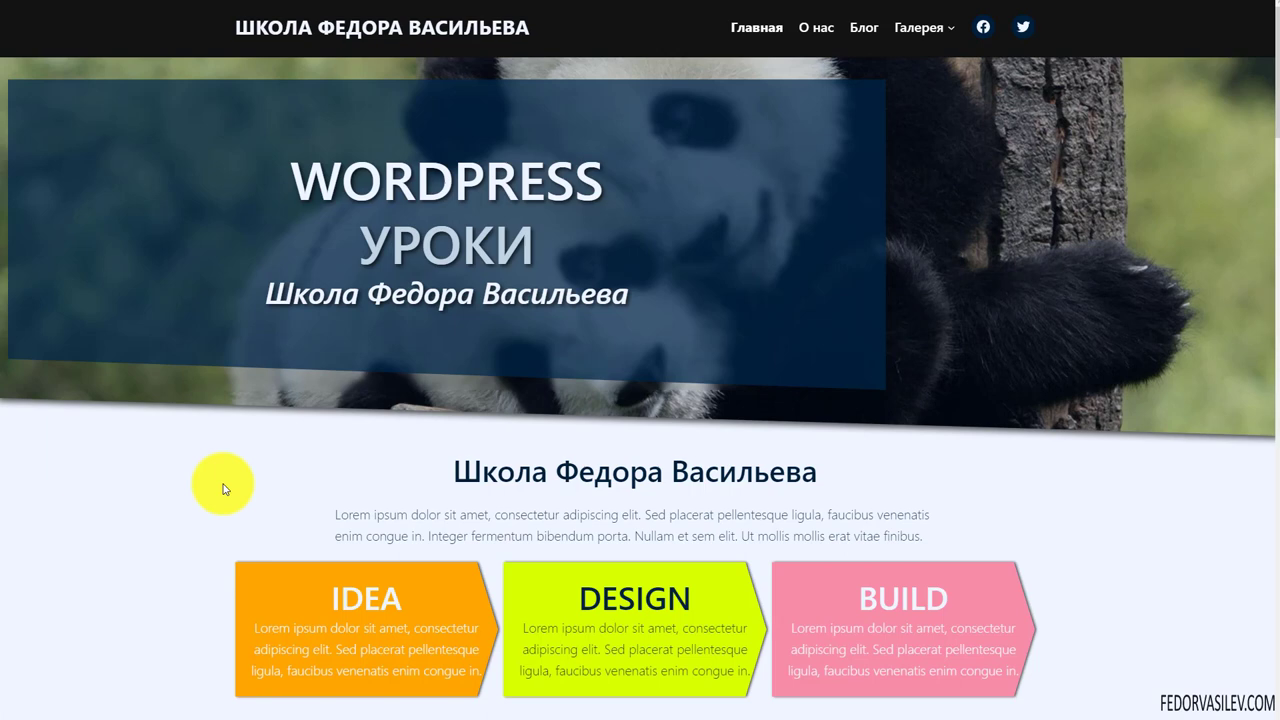
scroll(225, 489, "down", 1)
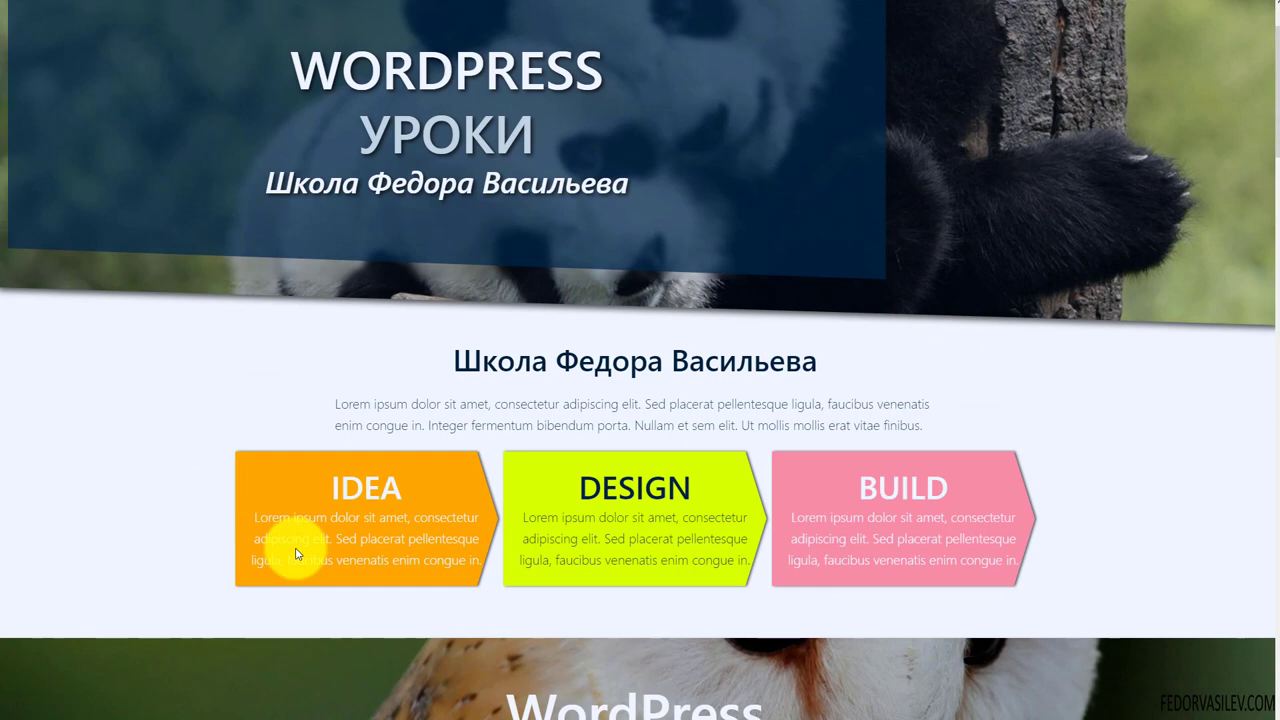
scroll(296, 553, "up", 1)
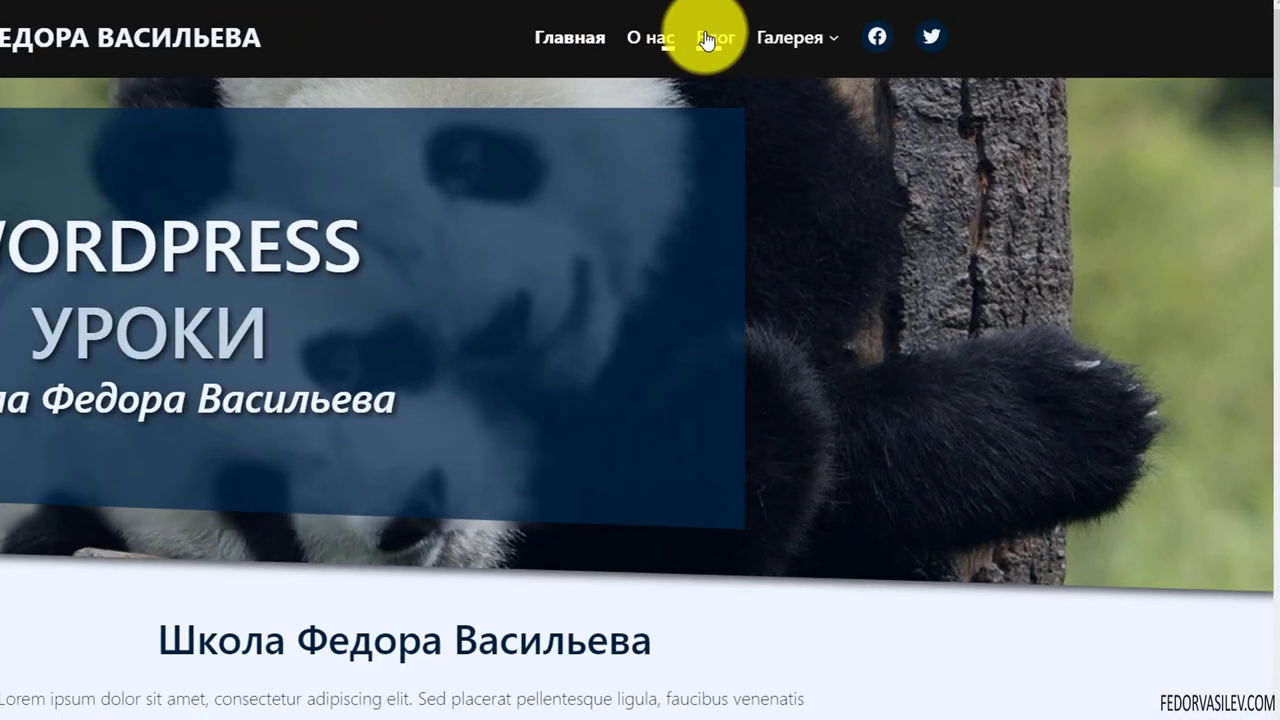
mouse_move(580, 53)
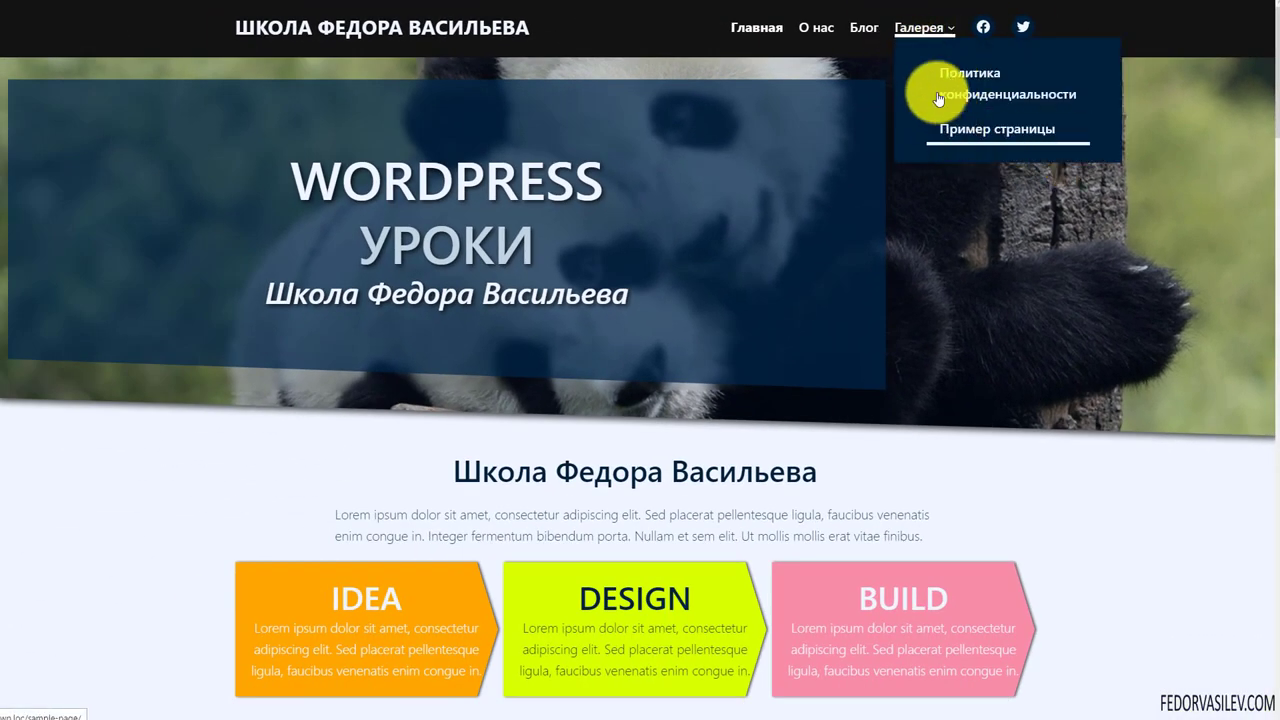
Inspect the sample site's mobile layout in the browser's developer tools, opening and closing its mobile menu, and return to the desktop view.
right_click(630, 32)
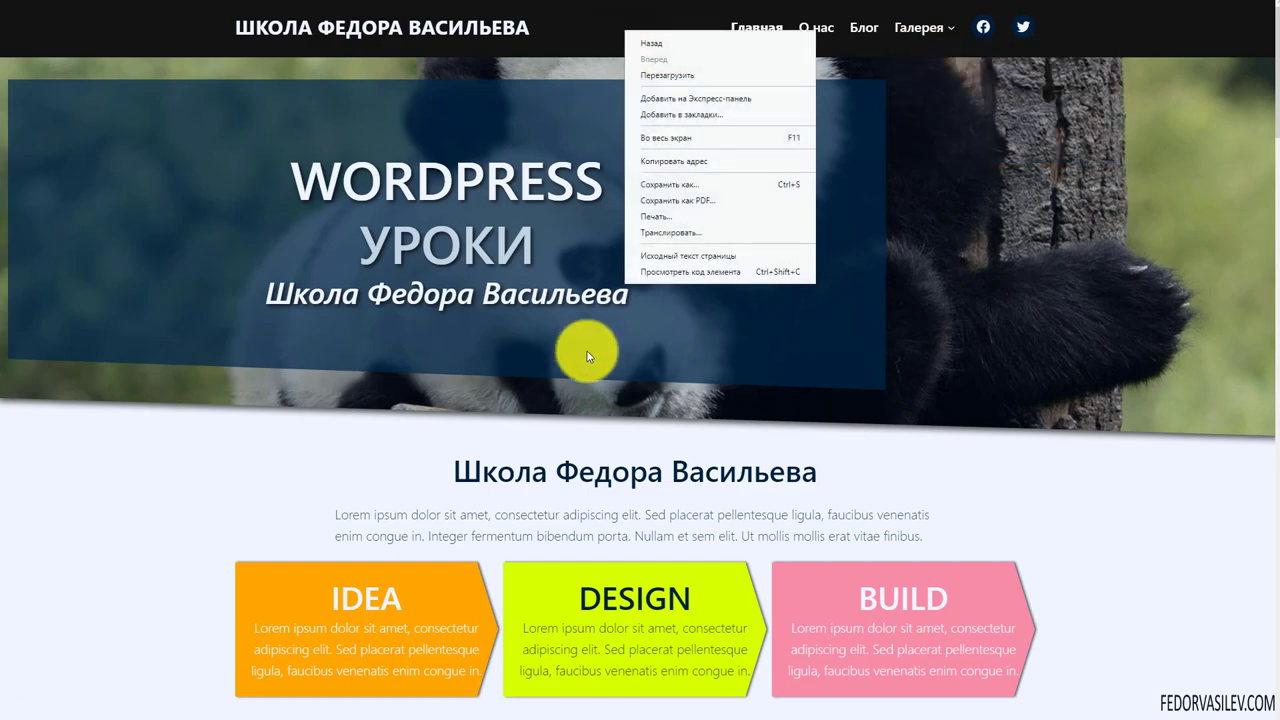
left_click(638, 274)
left_click(103, 234)
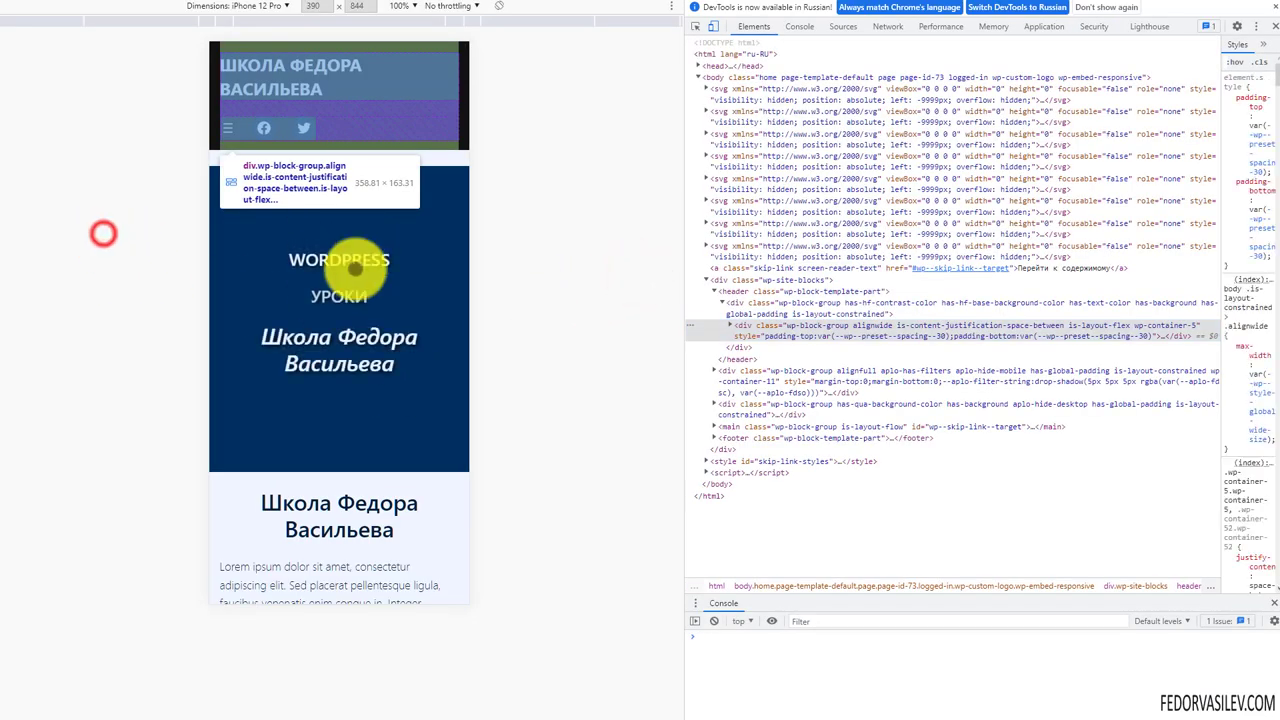
left_click(225, 131)
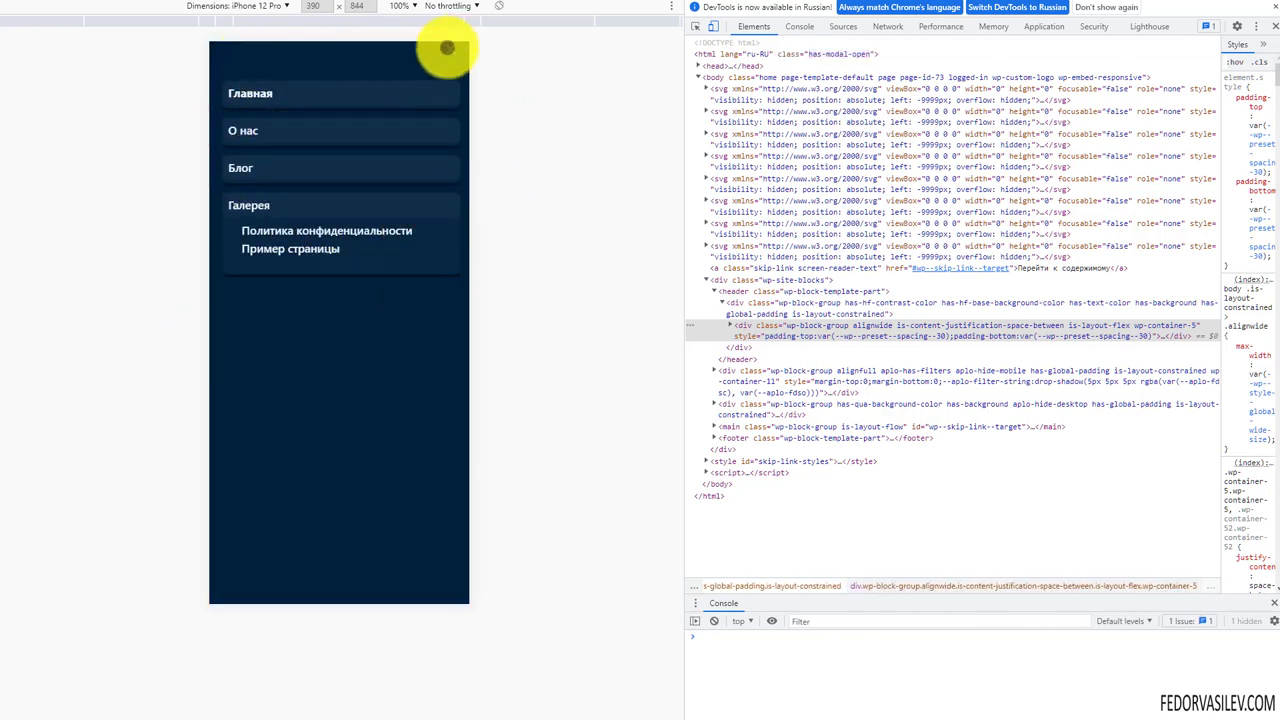
left_click(450, 47)
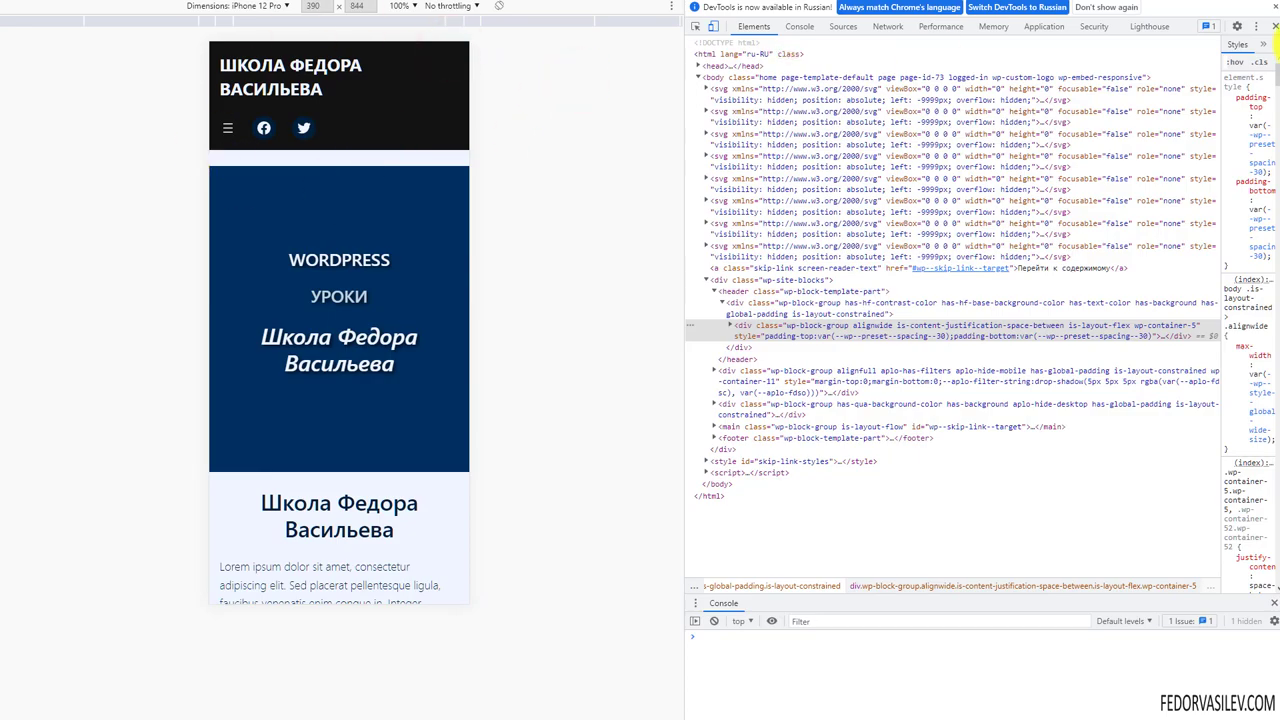
left_click(1273, 30)
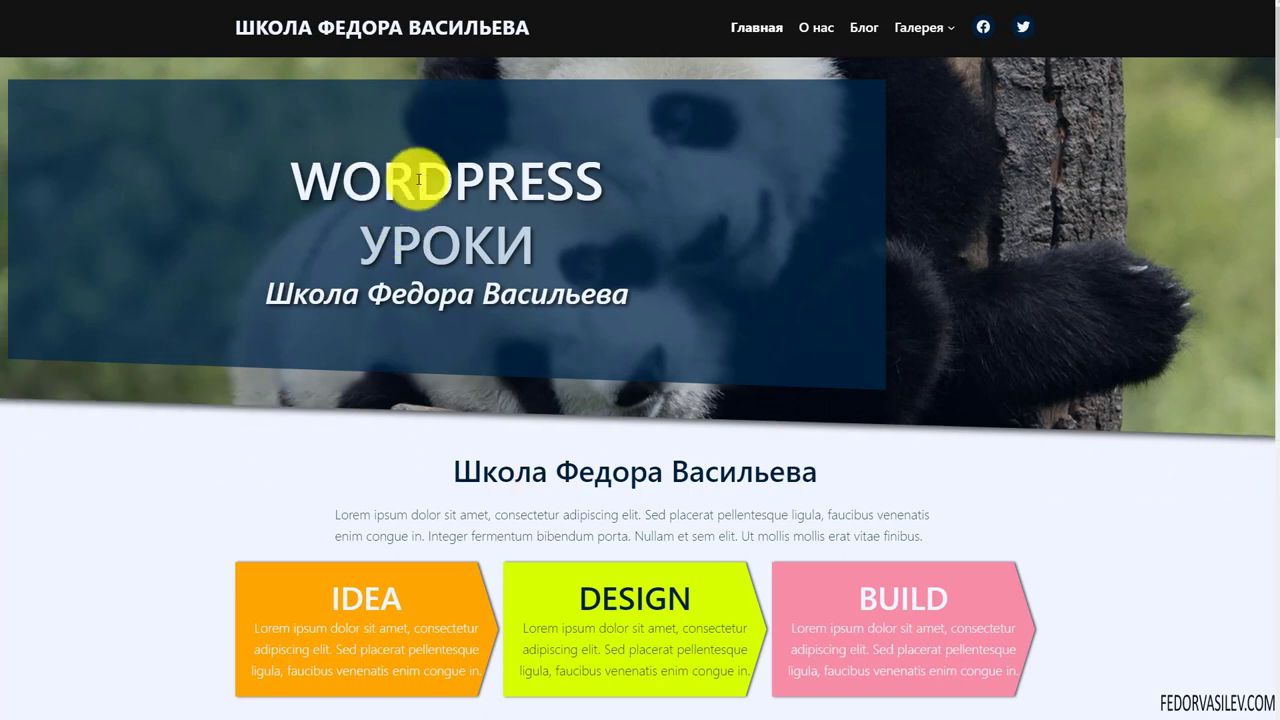
Reload the sample site's home page and examine the entrance animations of its hero banner and the IDEA, DESIGN and BUILD blocks.
mouse_move(575, 296)
left_mouse_down()
mouse_move(334, 177)
mouse_move(318, 184)
mouse_move(594, 286)
mouse_move(580, 296)
left_mouse_up()
left_click(723, 246)
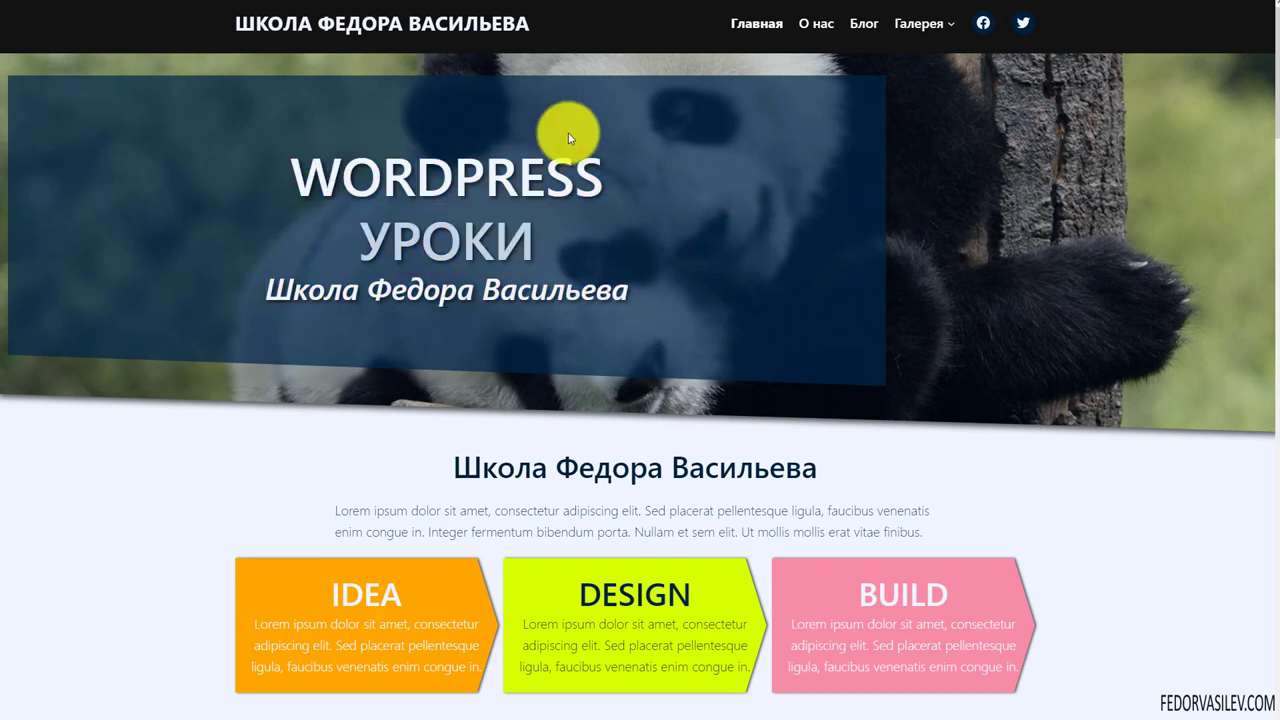
scroll(569, 129, "down", 2)
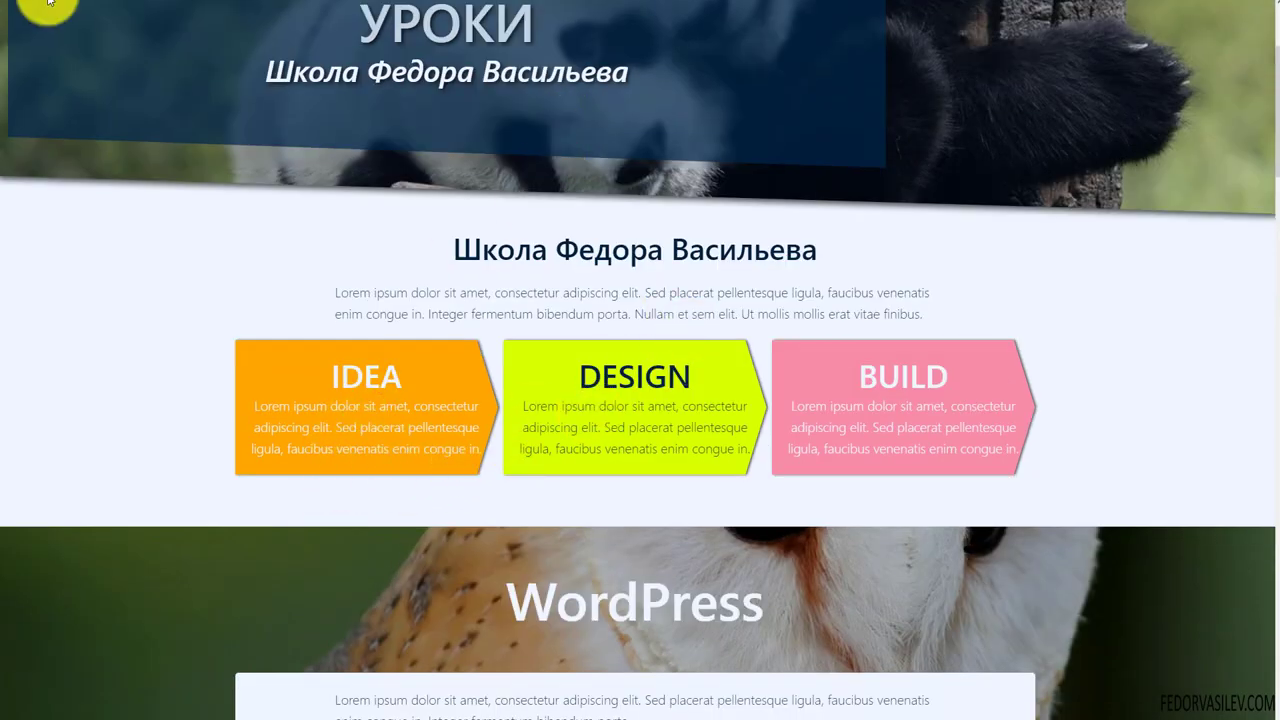
key("F5")
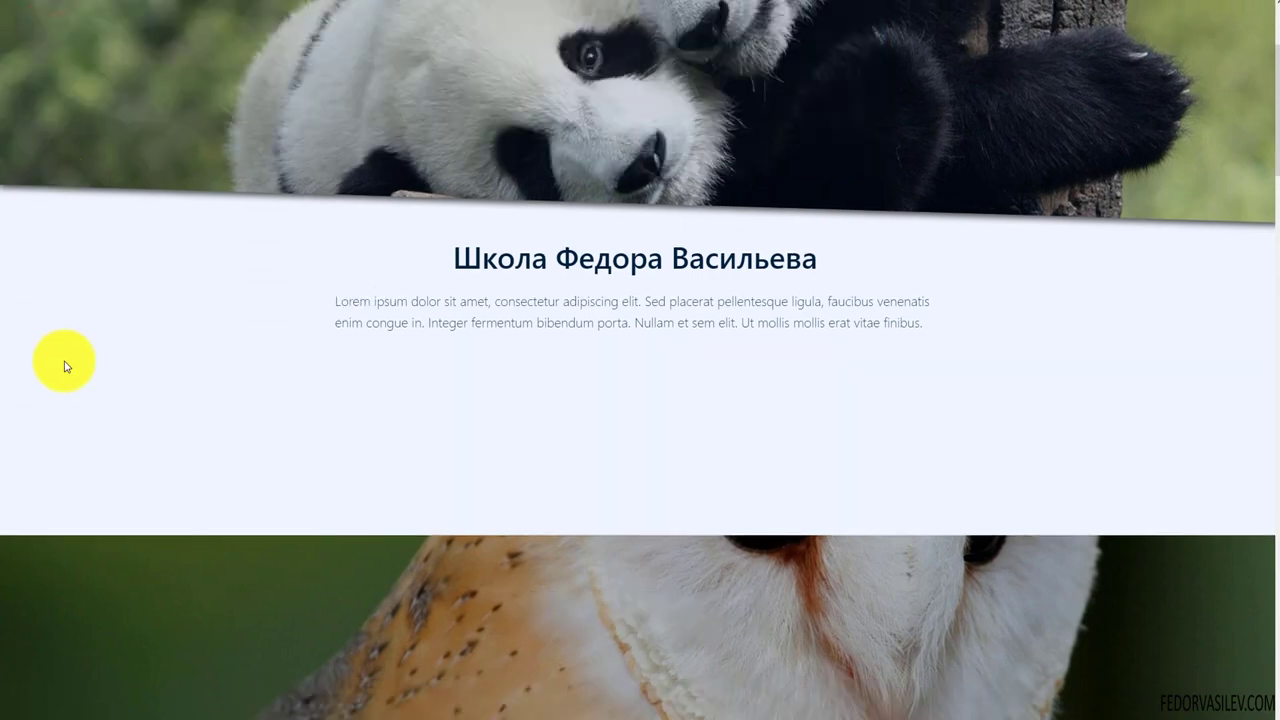
scroll(440, 380, "up", 2)
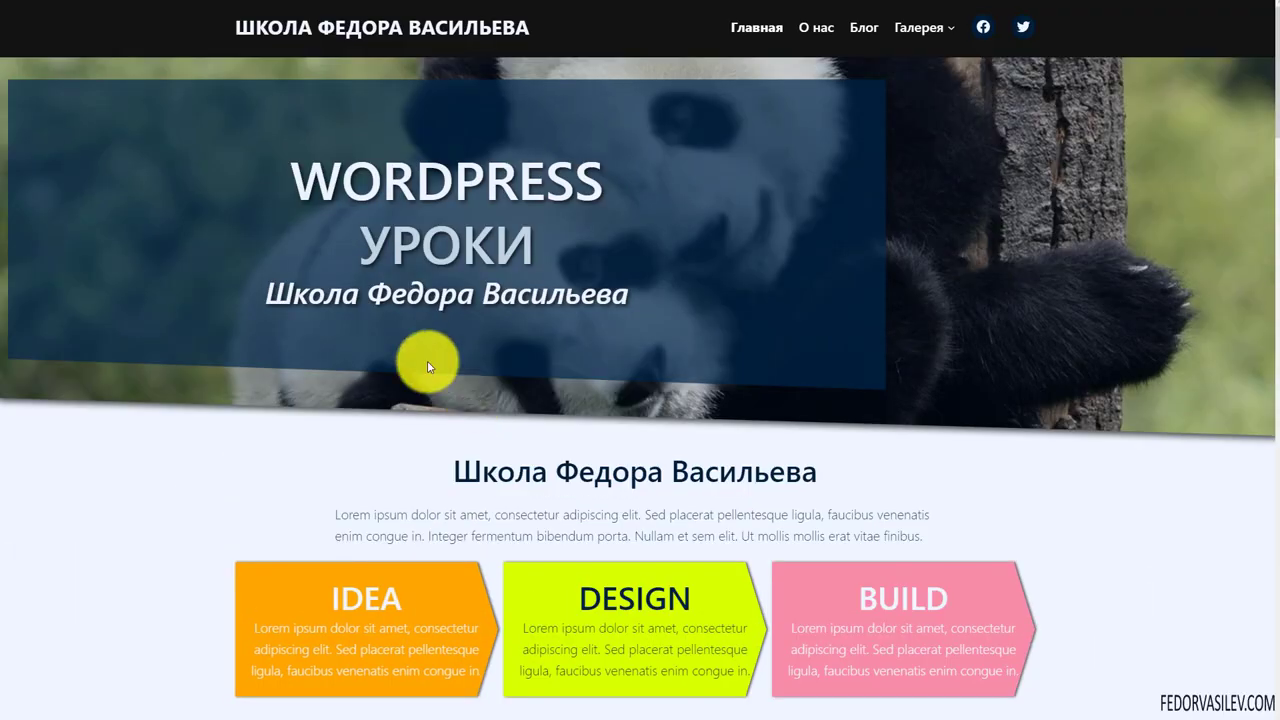
scroll(509, 207, "down", 3)
scroll(508, 196, "down", 2)
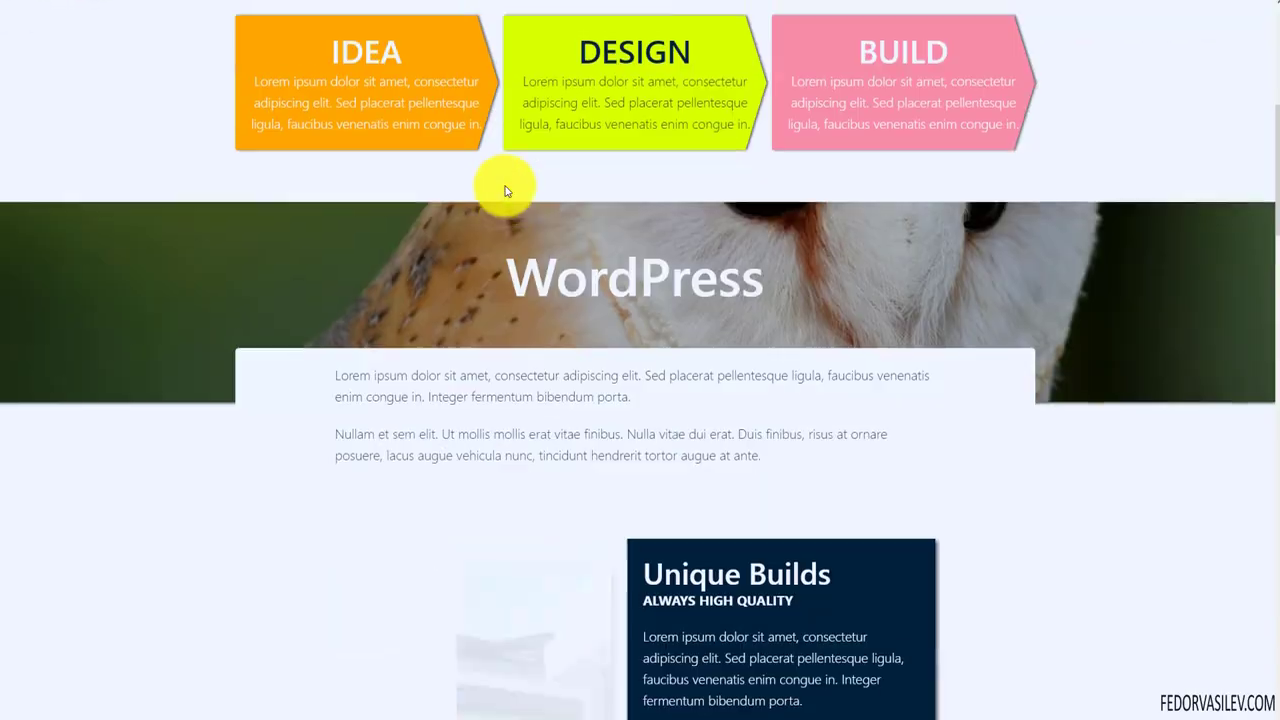
scroll(503, 191, "up", 3)
left_click_drag(381, 234, 1034, 343)
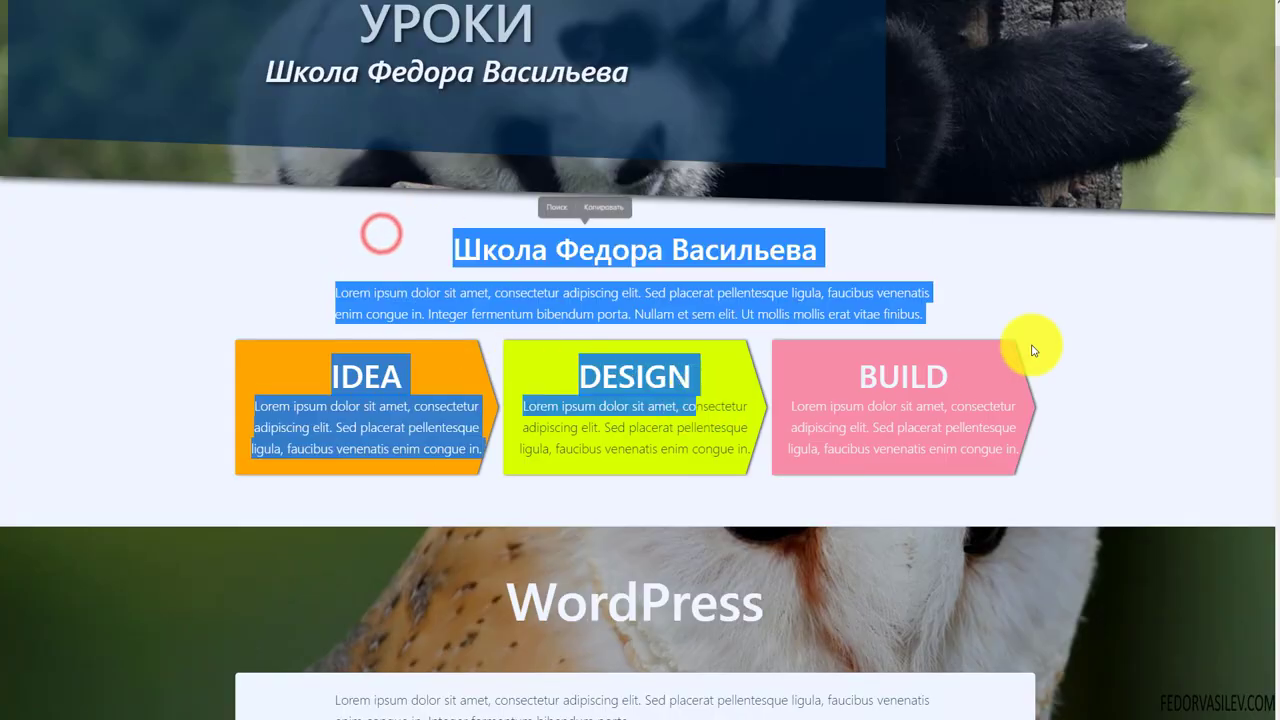
left_click(1090, 286)
scroll(1080, 268, "down", 3)
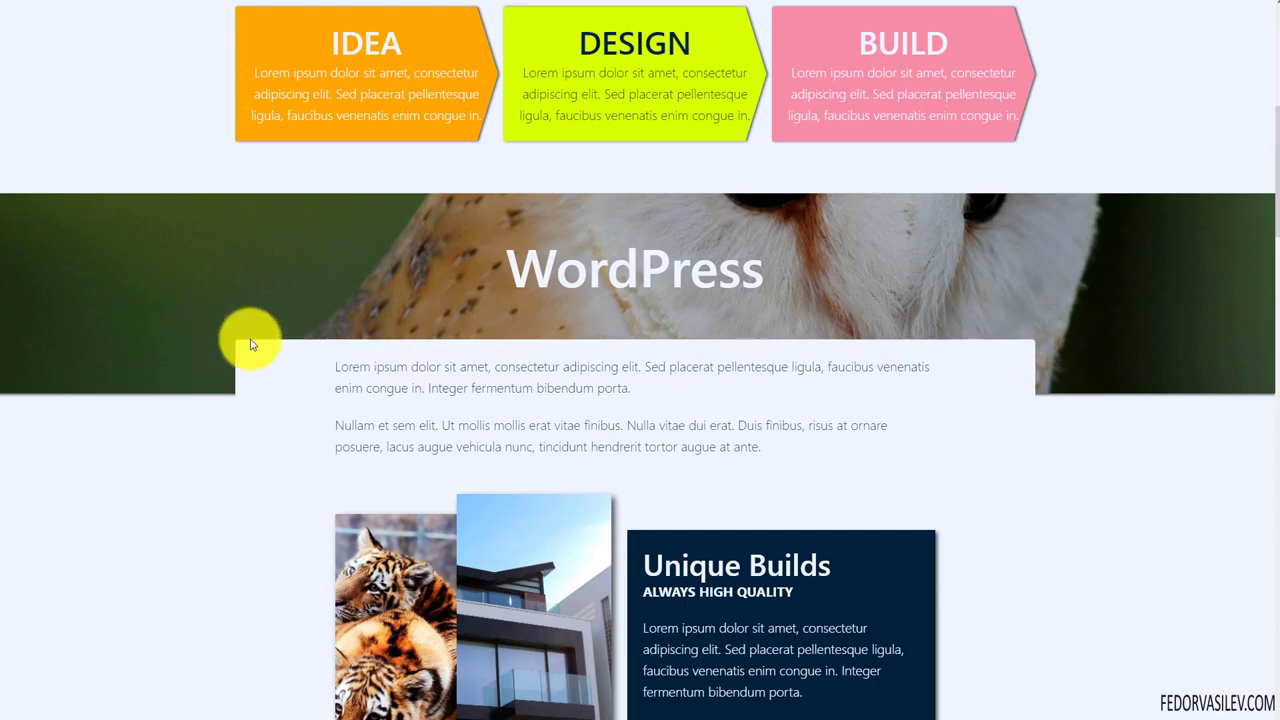
Look through the home page's remaining sections, from the overlapping WordPress text block to the closing panda banner, and return to the header.
left_click_drag(262, 358, 806, 428)
scroll(194, 269, "down", 3)
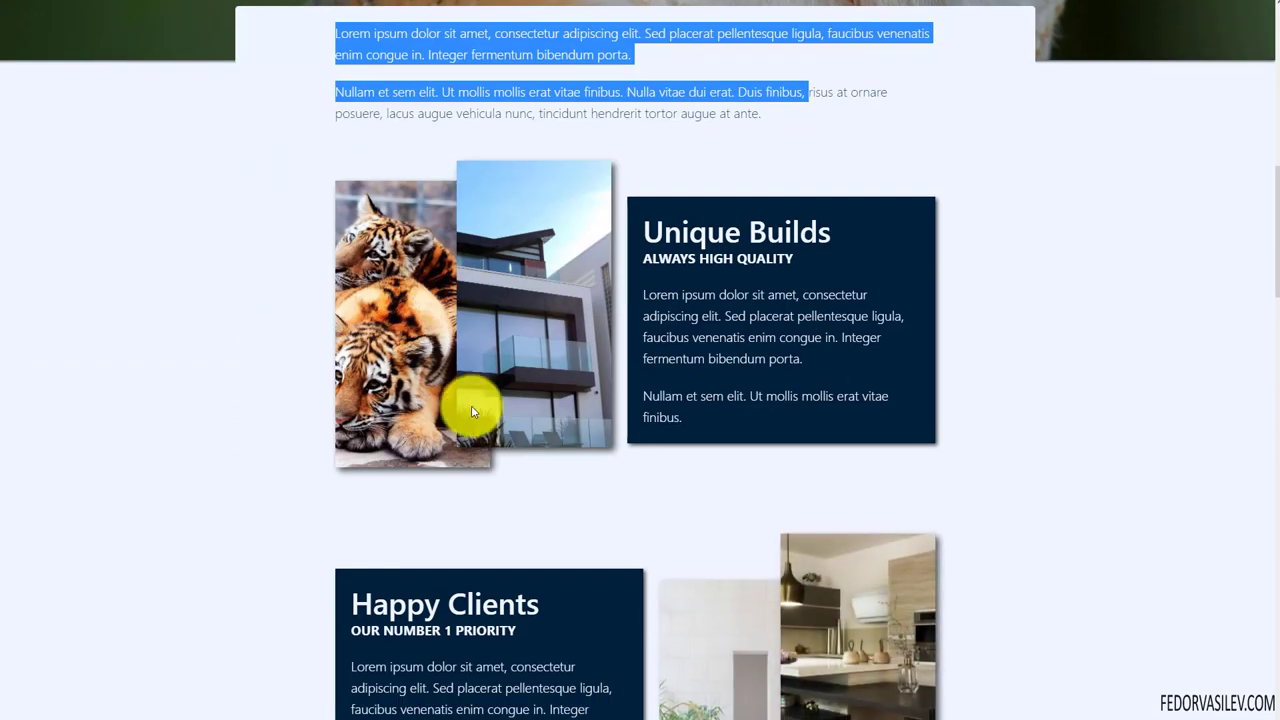
scroll(548, 340, "down", 9)
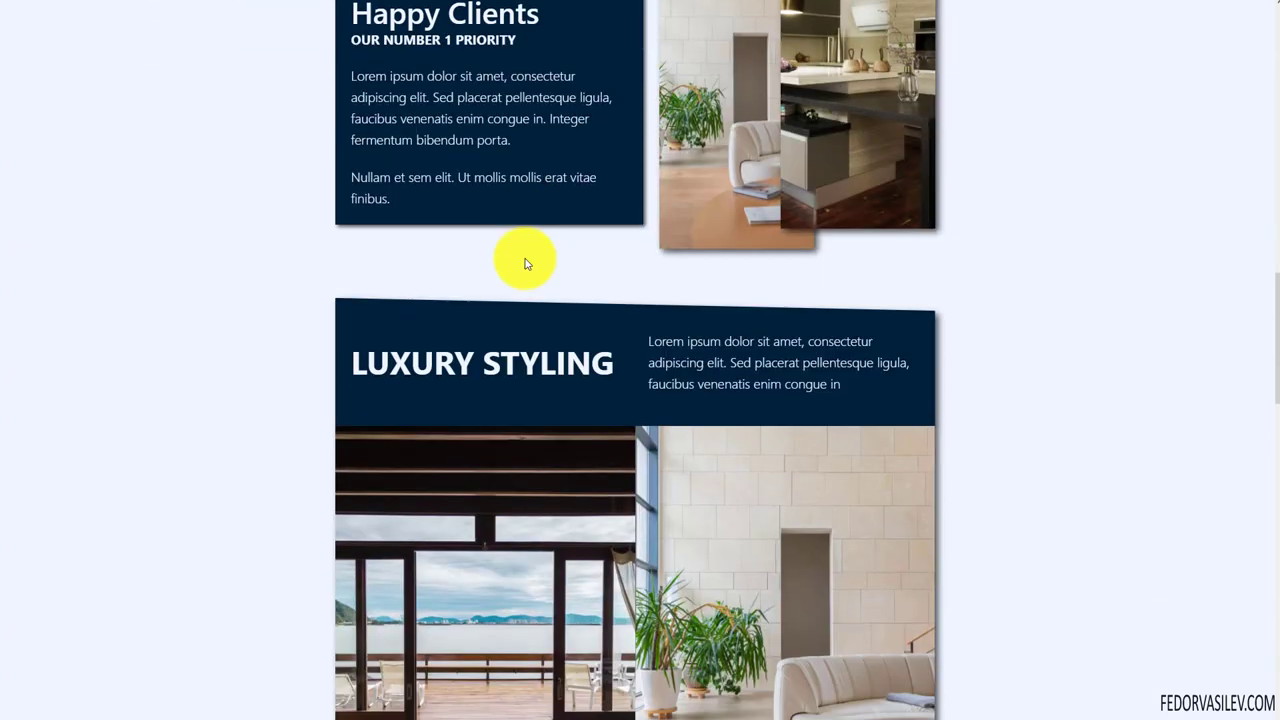
scroll(521, 256, "down", 8)
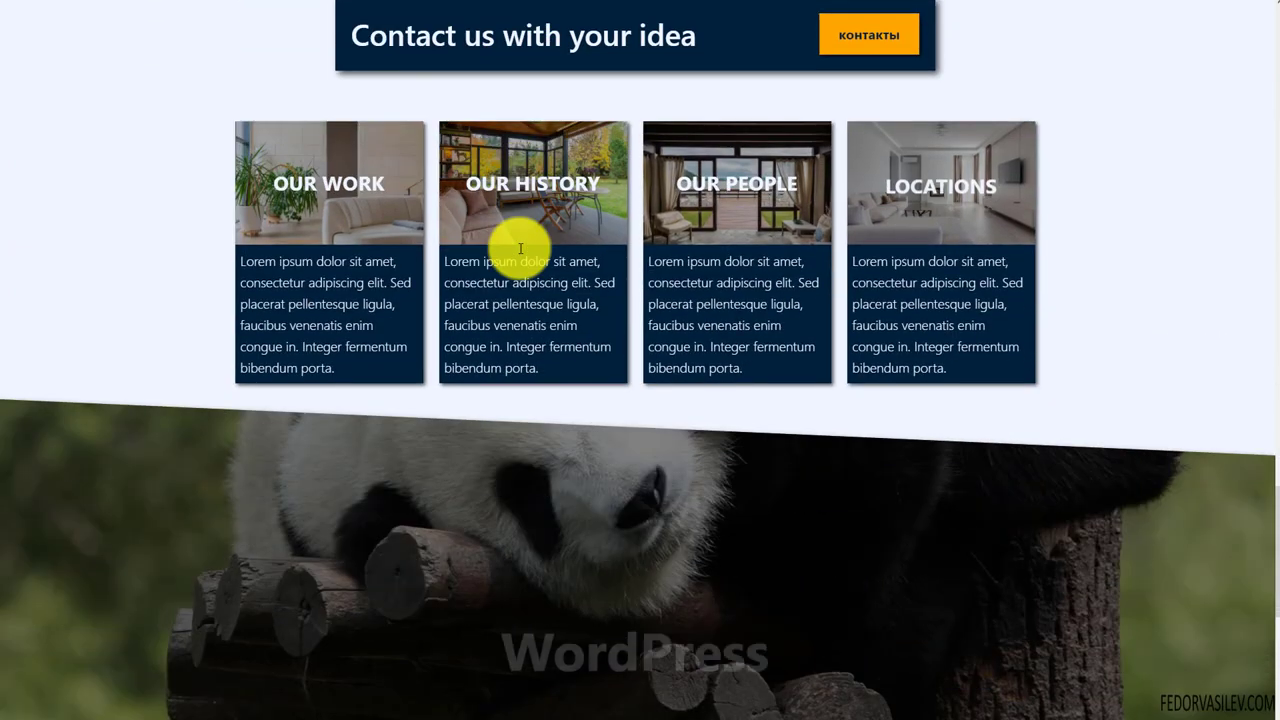
scroll(497, 271, "down", 4)
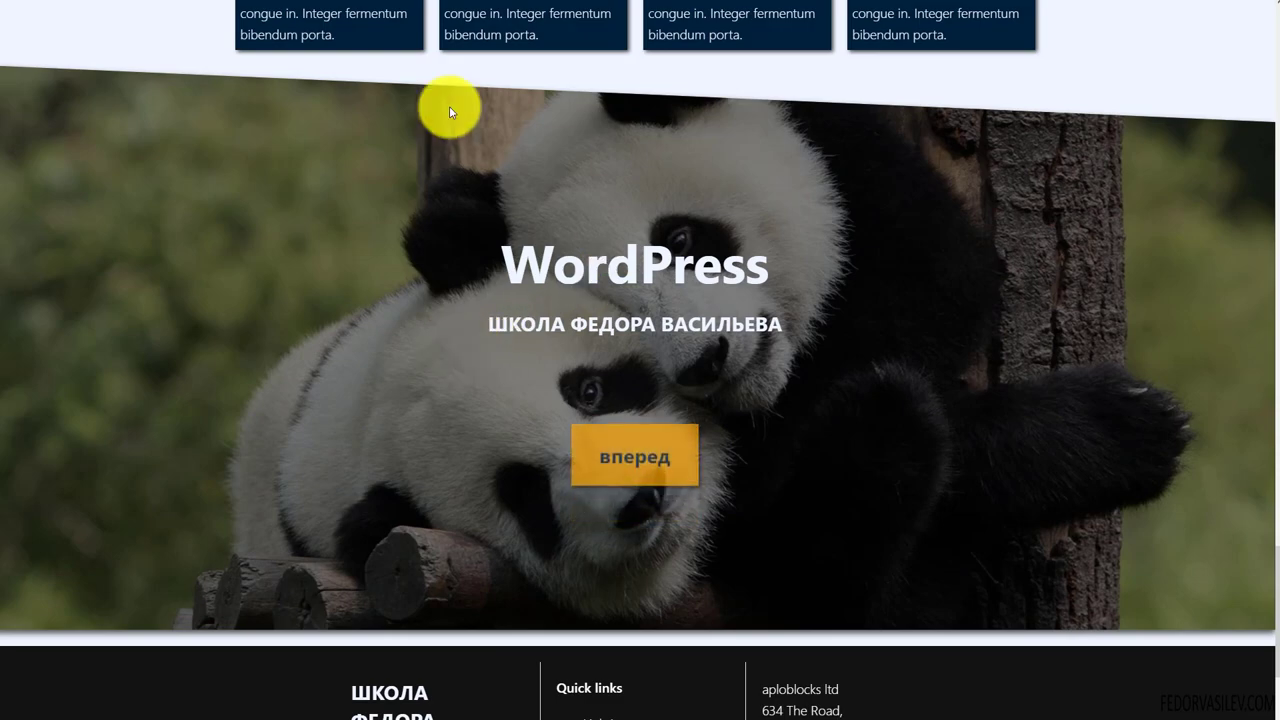
scroll(726, 449, "up", 8)
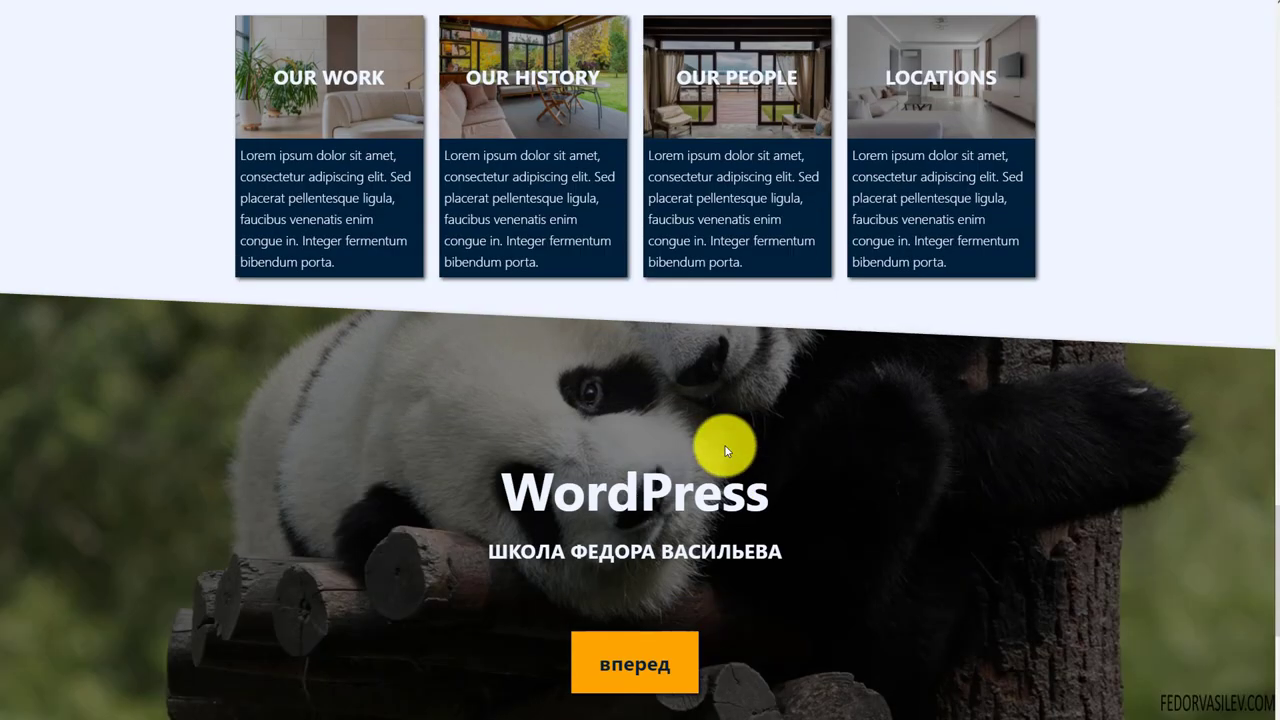
scroll(726, 449, "up", 15)
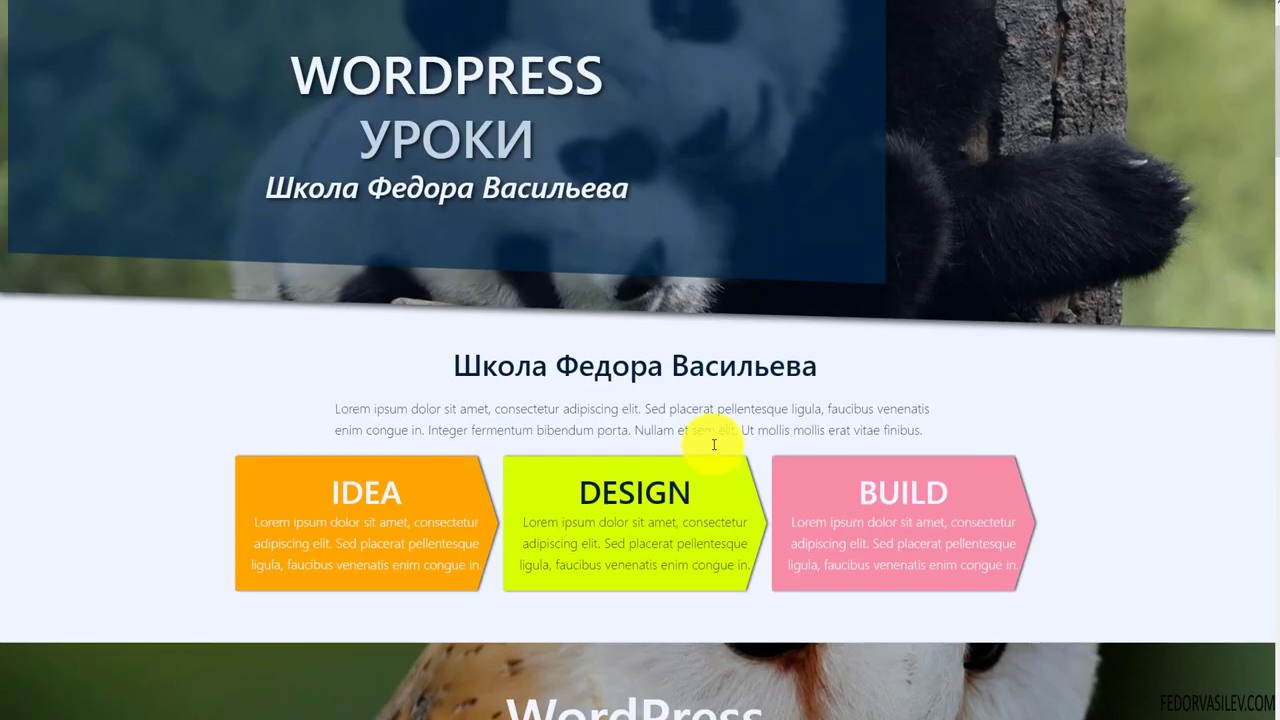
scroll(714, 444, "up", 2)
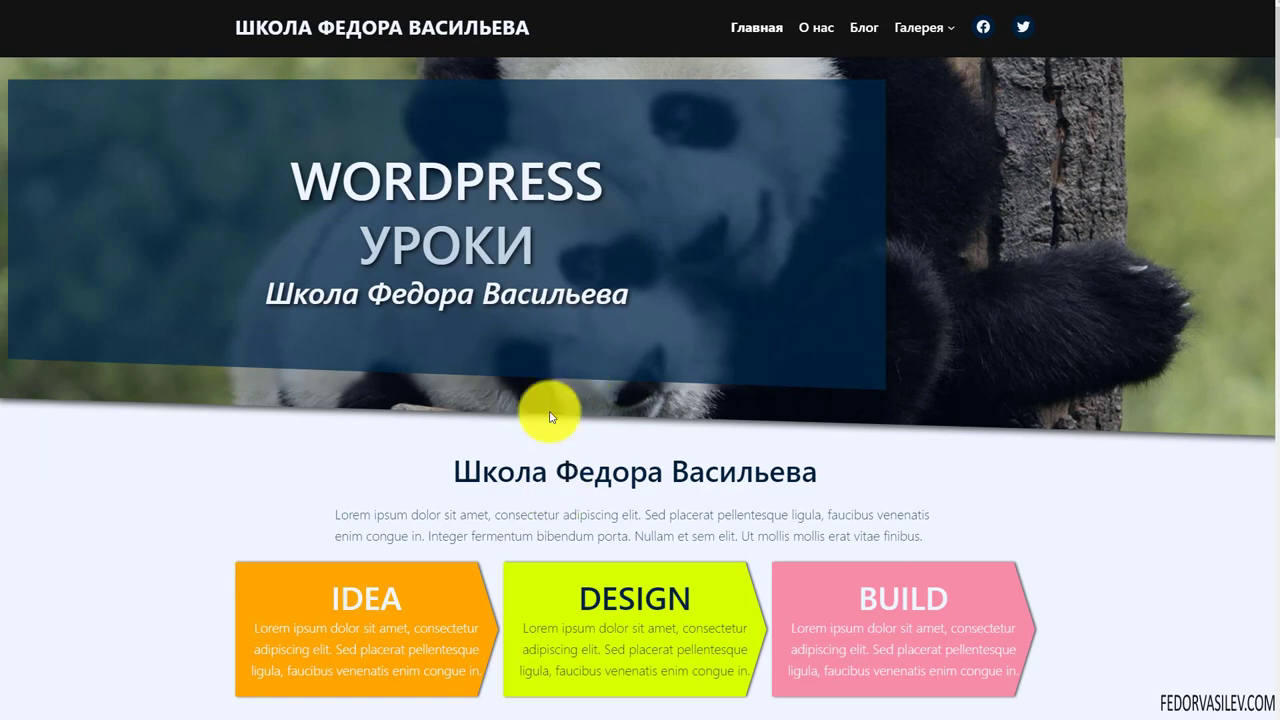
Examine the hero banner's three lines of heading text over the panda image by highlighting them.
scroll(386, 391, "down", 3)
scroll(380, 386, "up", 3)
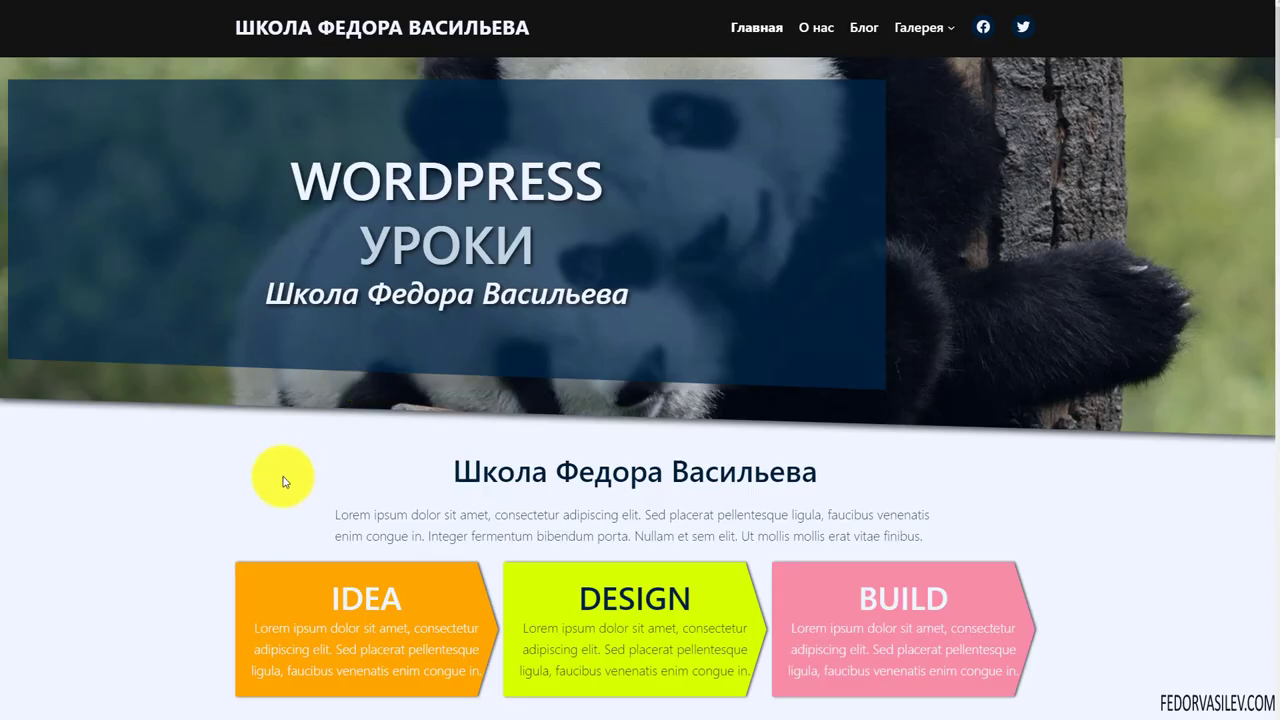
left_click_drag(193, 125, 649, 320)
left_click(640, 362)
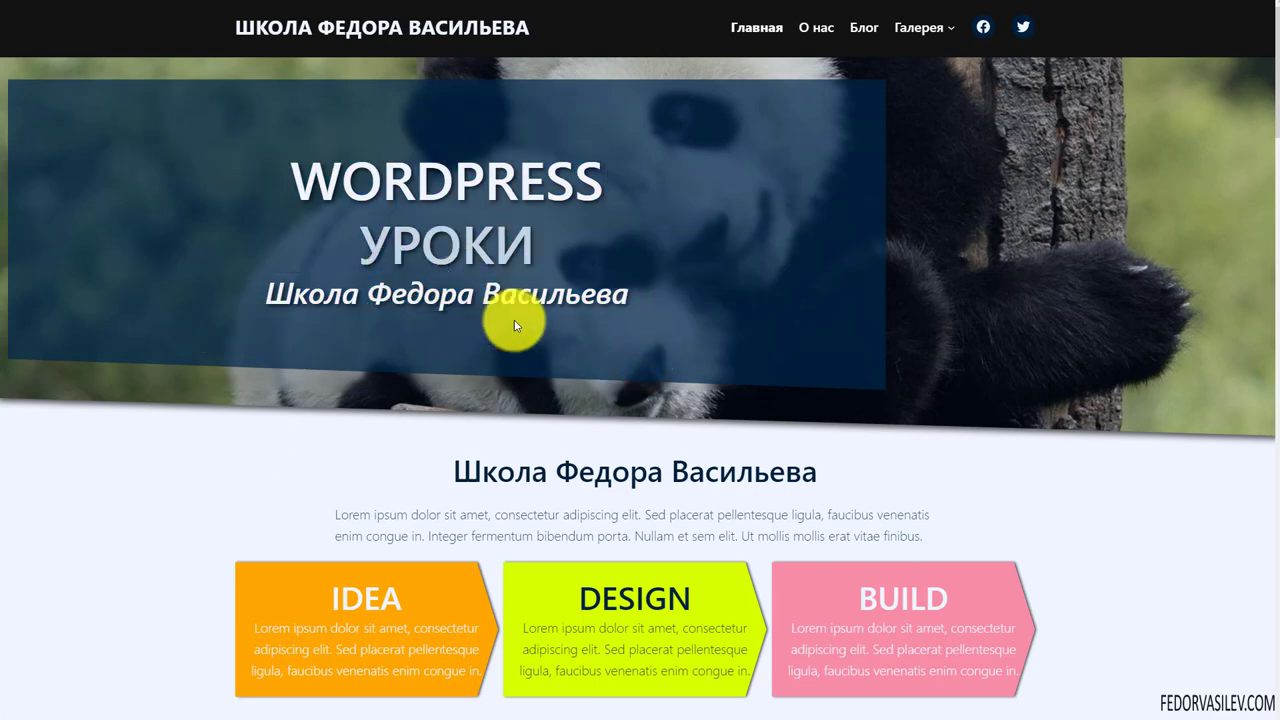
left_click_drag(266, 175, 640, 297)
left_click(467, 238)
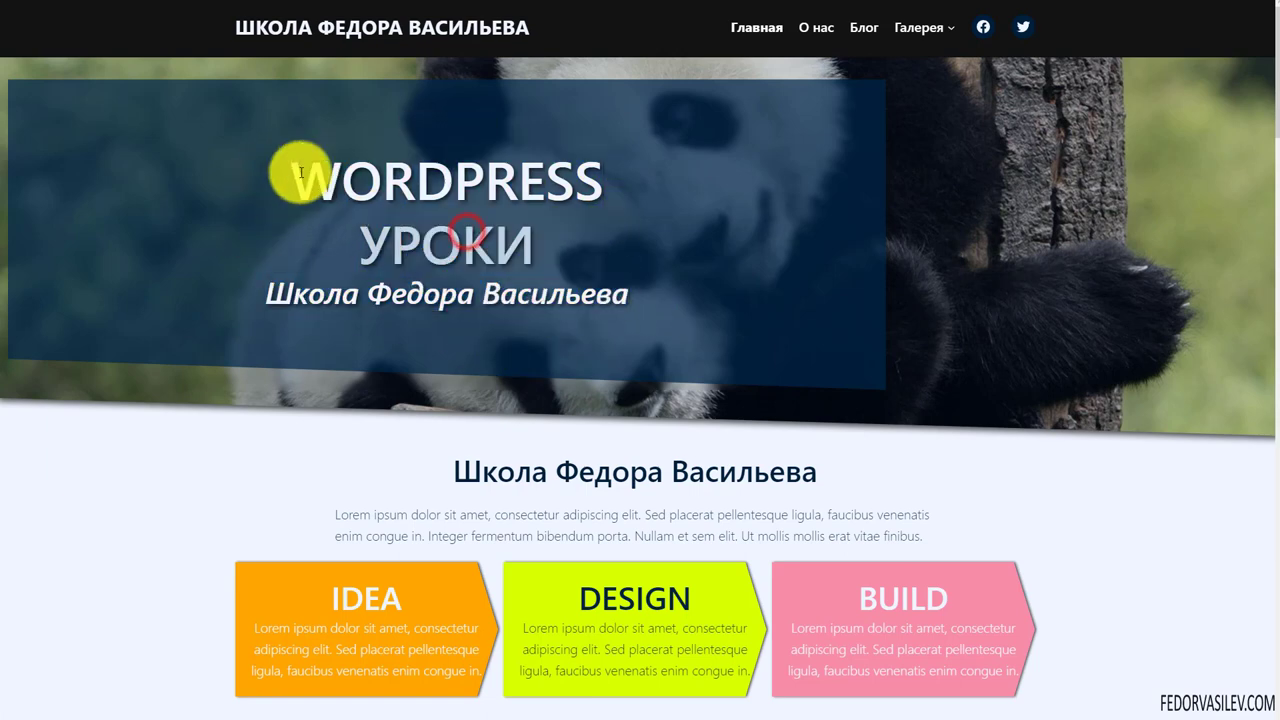
left_click_drag(300, 172, 630, 296)
left_click(637, 328)
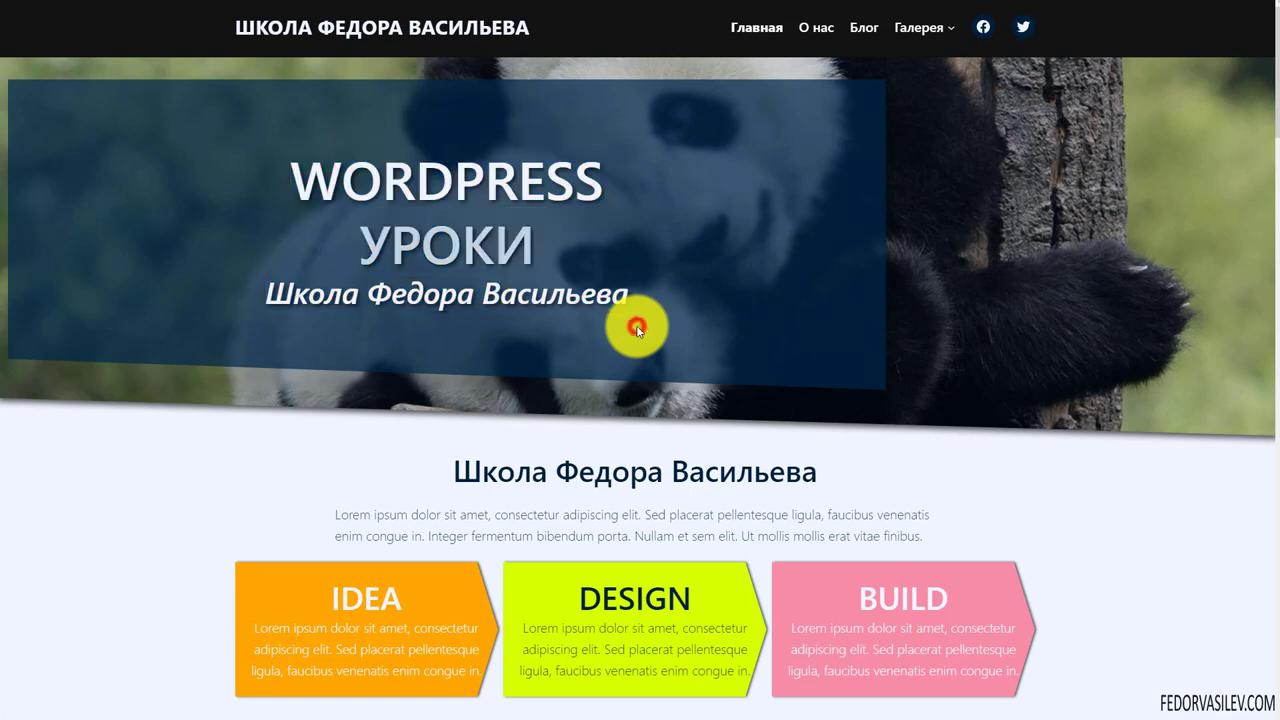
Inspect the hero banner's heading text in the iPhone 12 Pro view of the developer tools, and return to the desktop view.
right_click(434, 398)
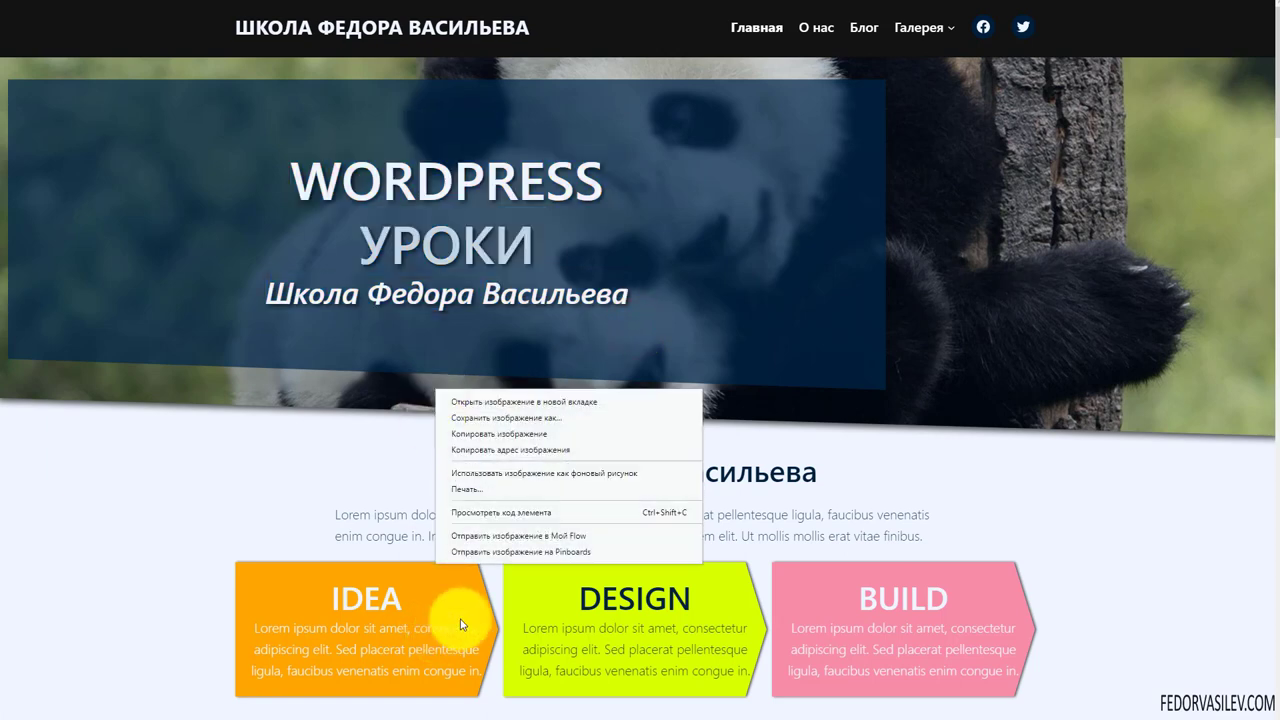
left_click(490, 560)
right_click(337, 449)
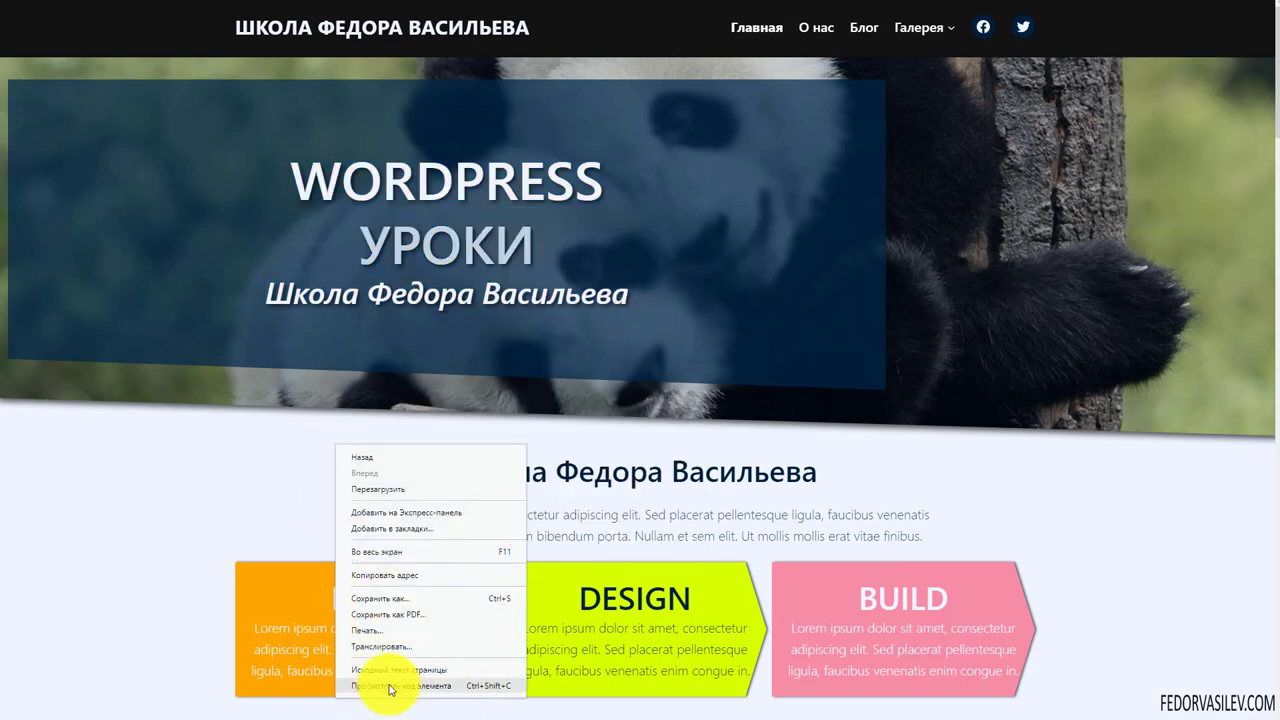
left_click(390, 687)
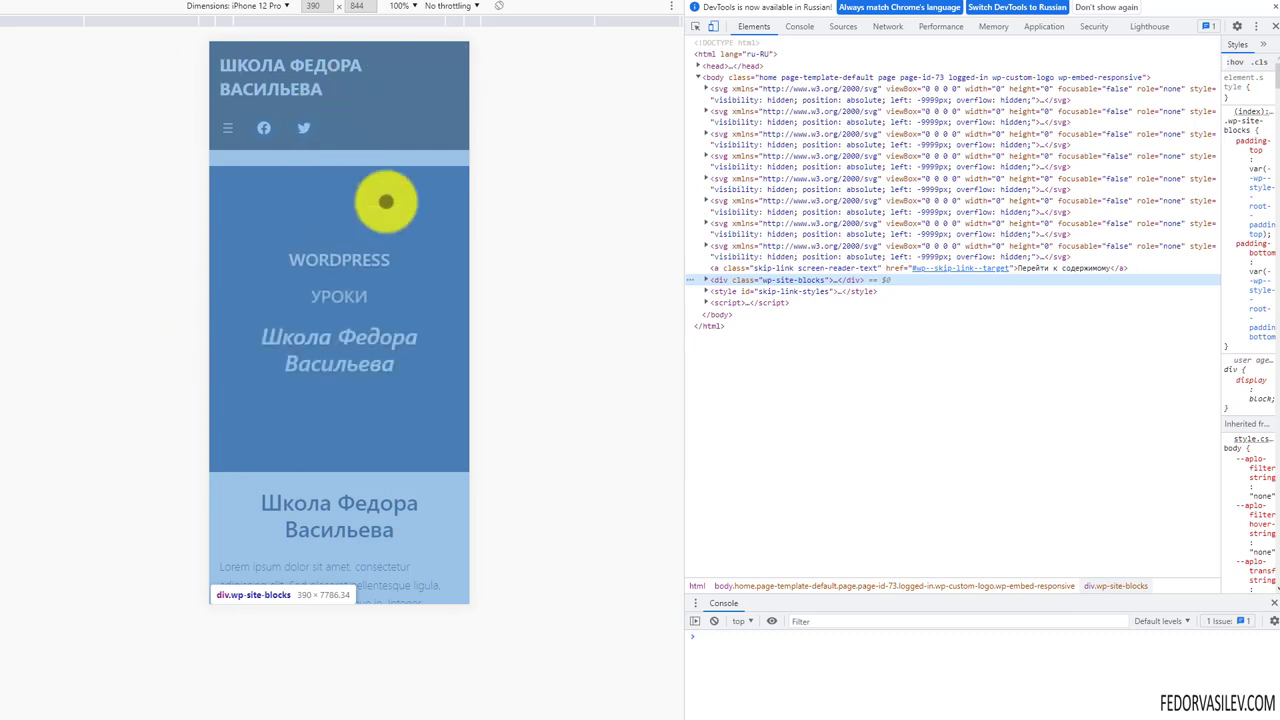
left_click(395, 204)
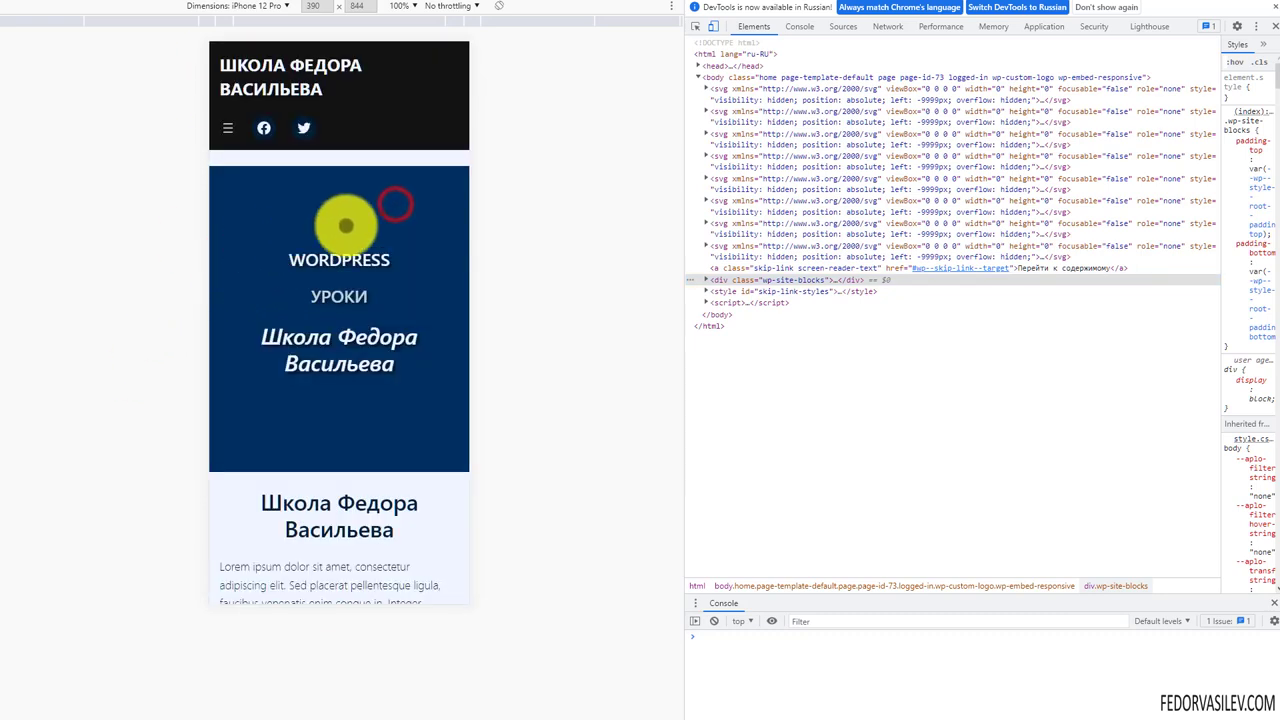
left_click(397, 297)
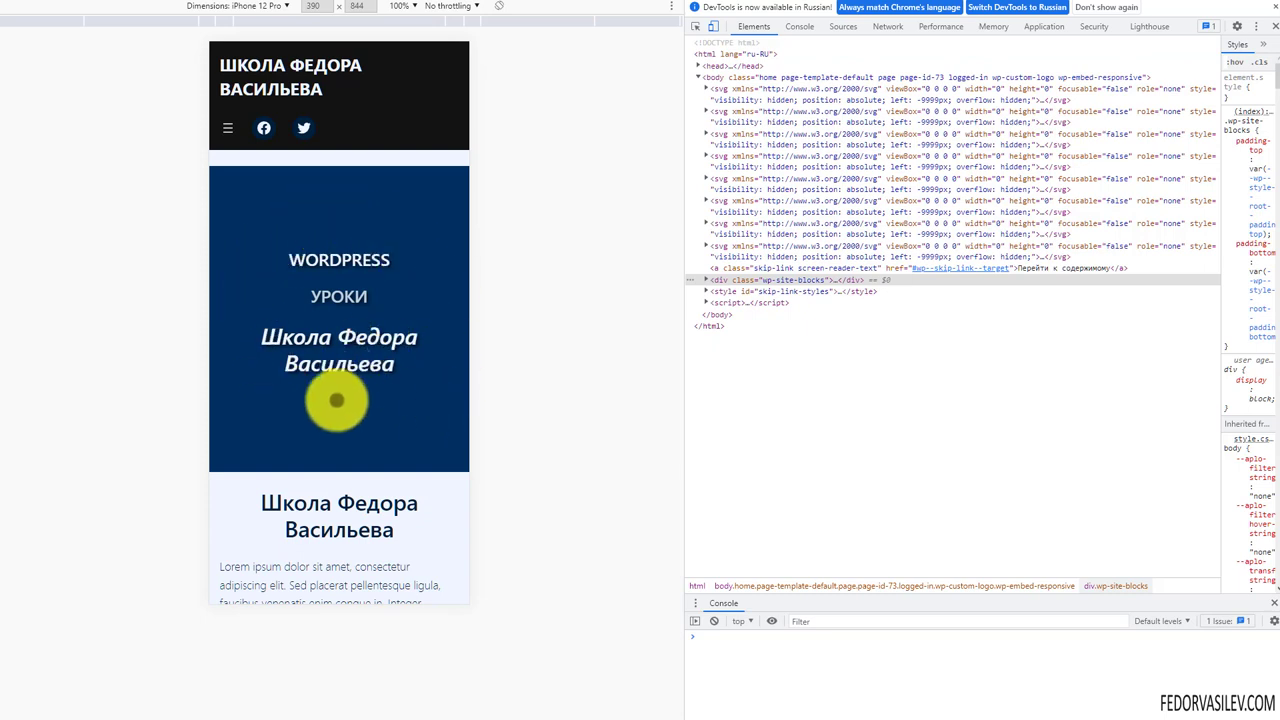
left_click(1274, 28)
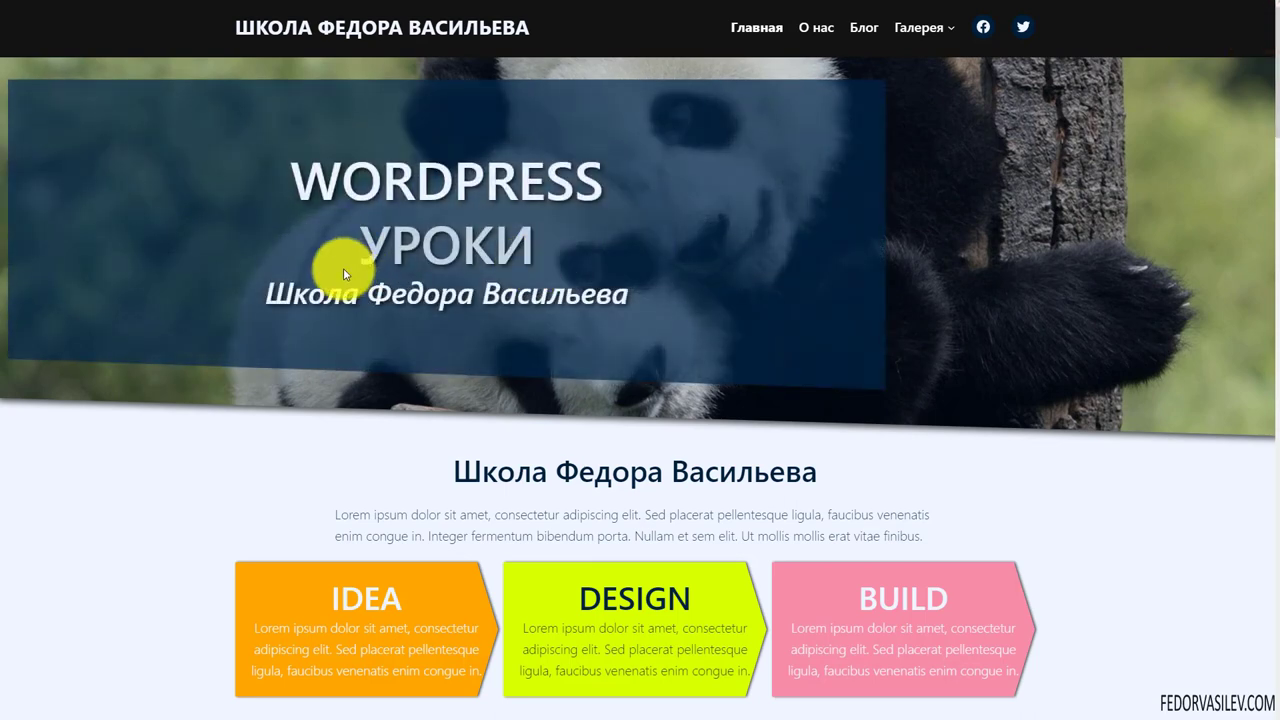
Review the desktop home page again from the hero banner to the Unique Builds section and back.
scroll(490, 178, "down", 3)
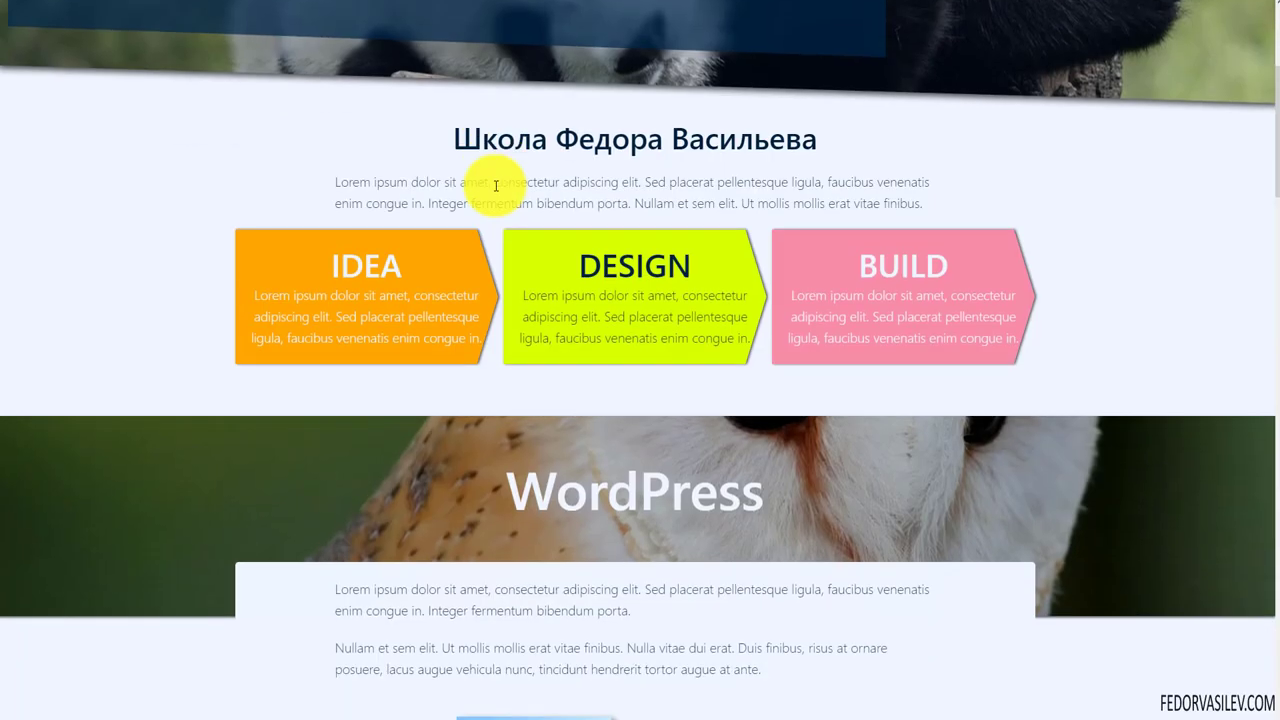
scroll(495, 185, "down", 4)
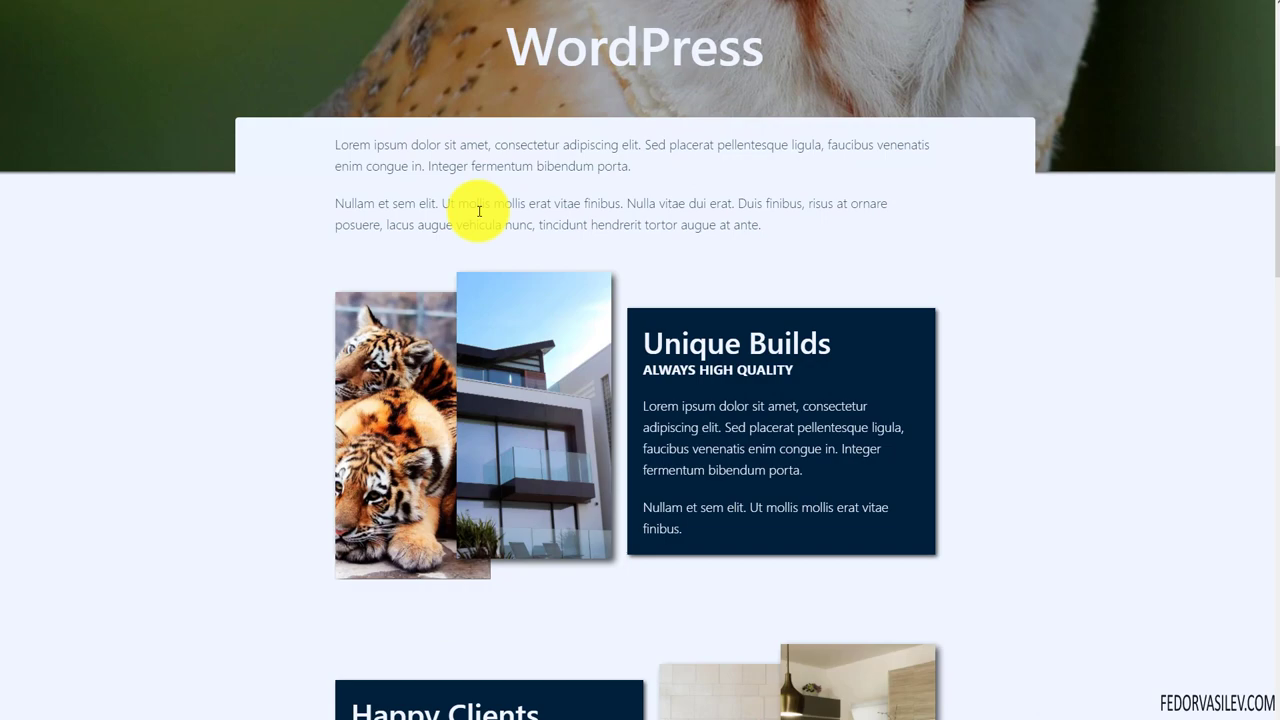
scroll(480, 246, "up", 5)
scroll(480, 323, "up", 2)
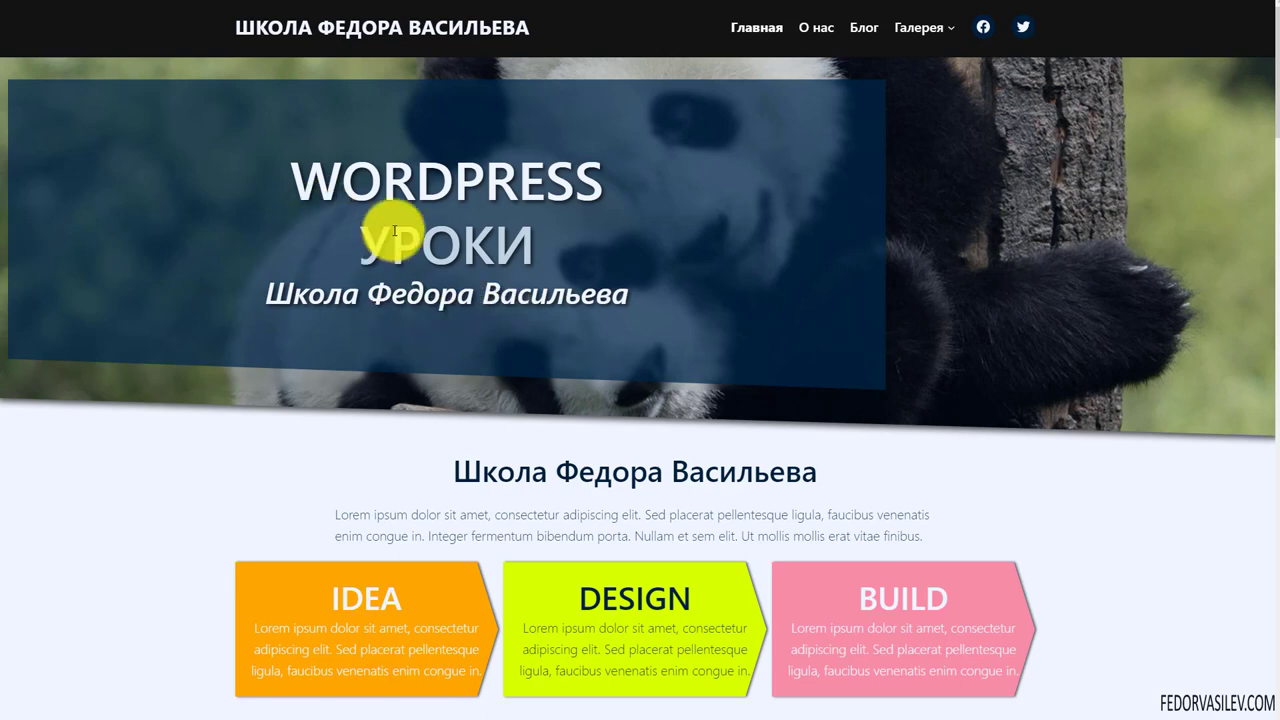
scroll(385, 232, "down", 7)
scroll(537, 316, "up", 7)
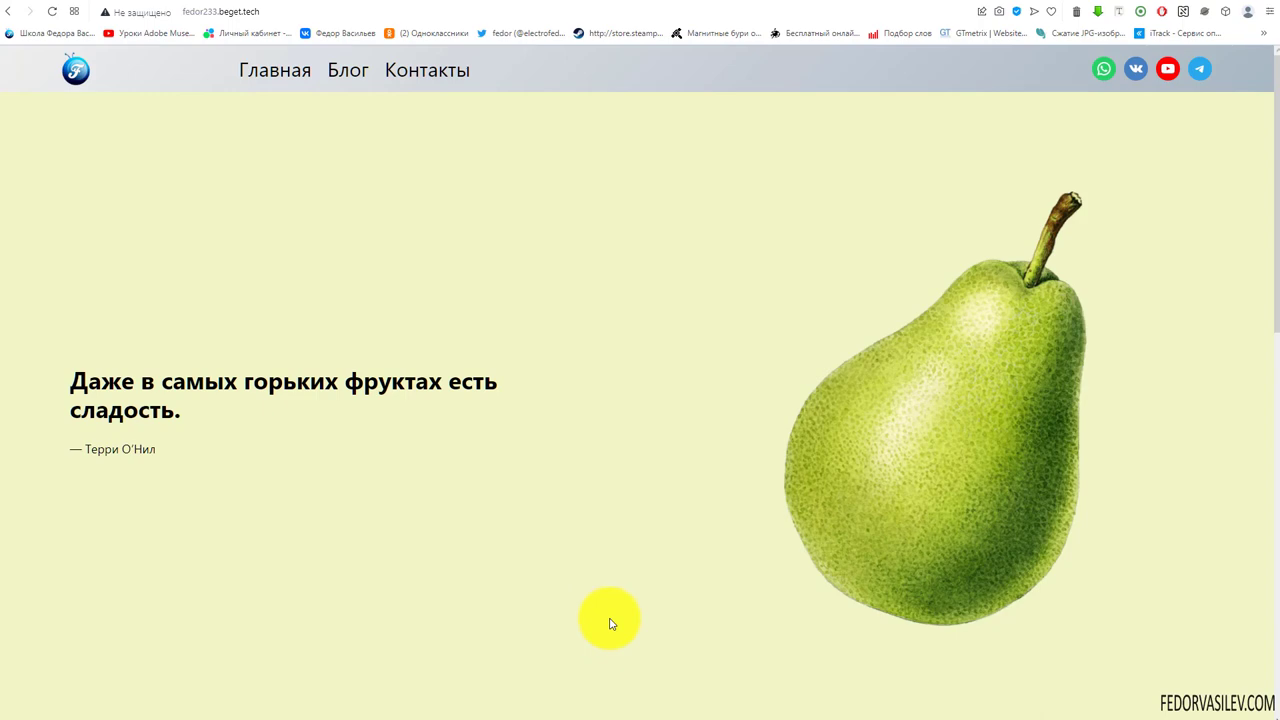
Look through the current pear-themed site's front page, from the header and quote sections down to the footer and back.
scroll(663, 351, "down", 8)
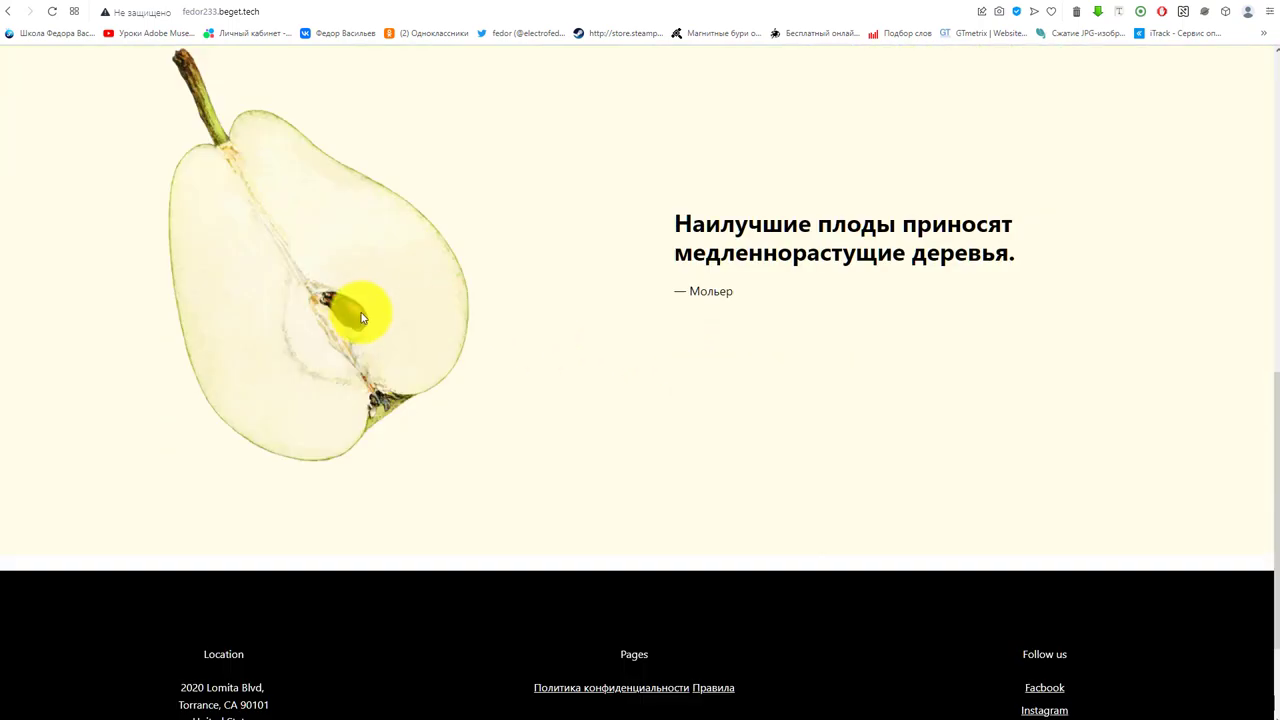
scroll(934, 380, "up", 8)
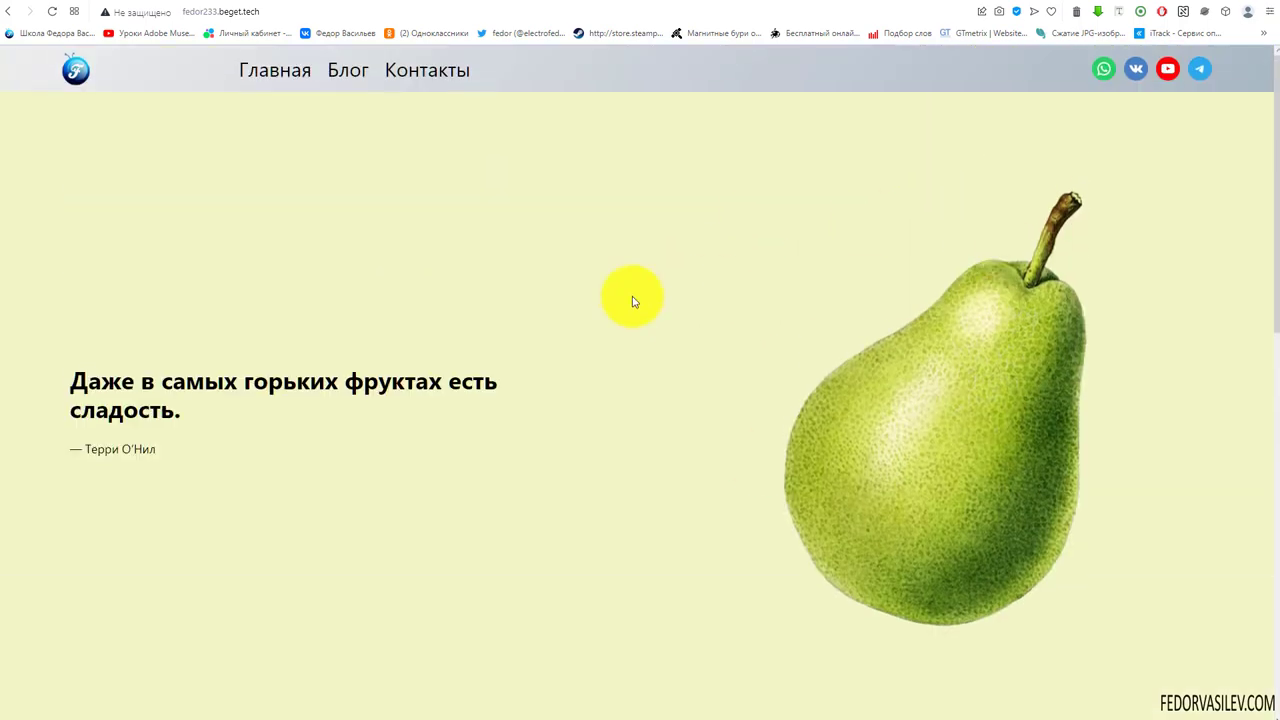
scroll(632, 302, "down", 5)
scroll(534, 323, "up", 5)
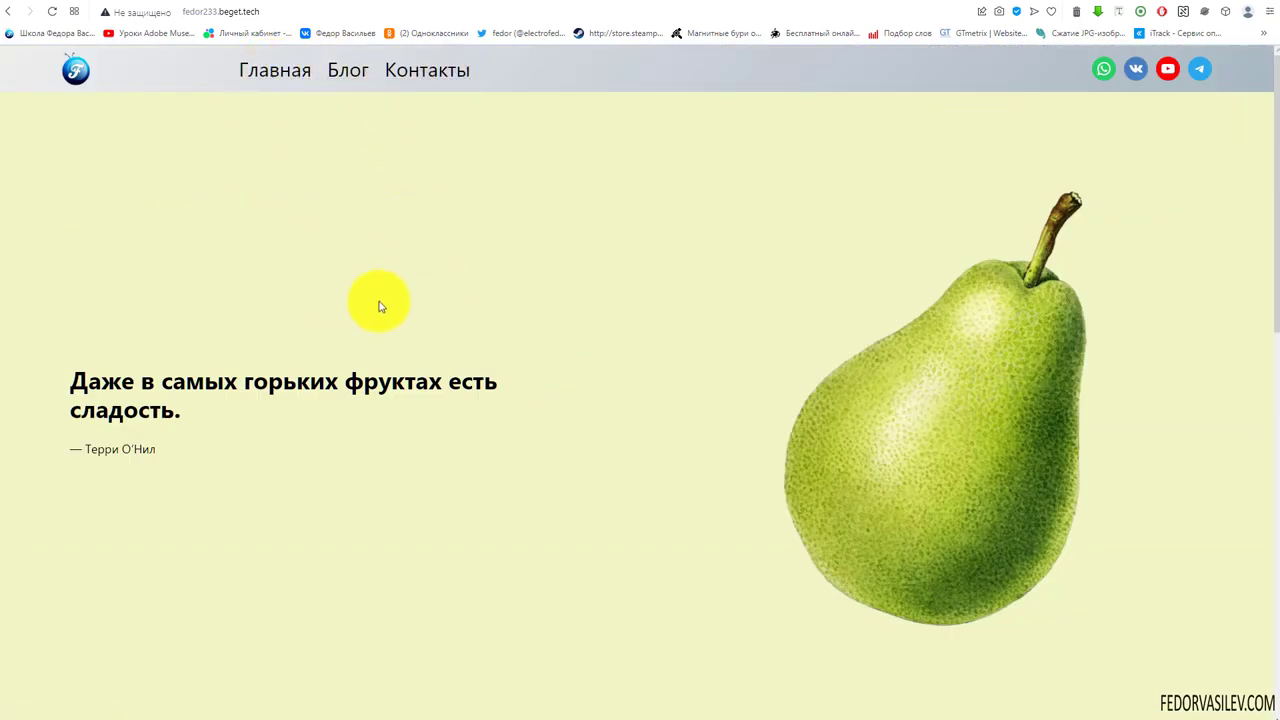
scroll(379, 306, "down", 9)
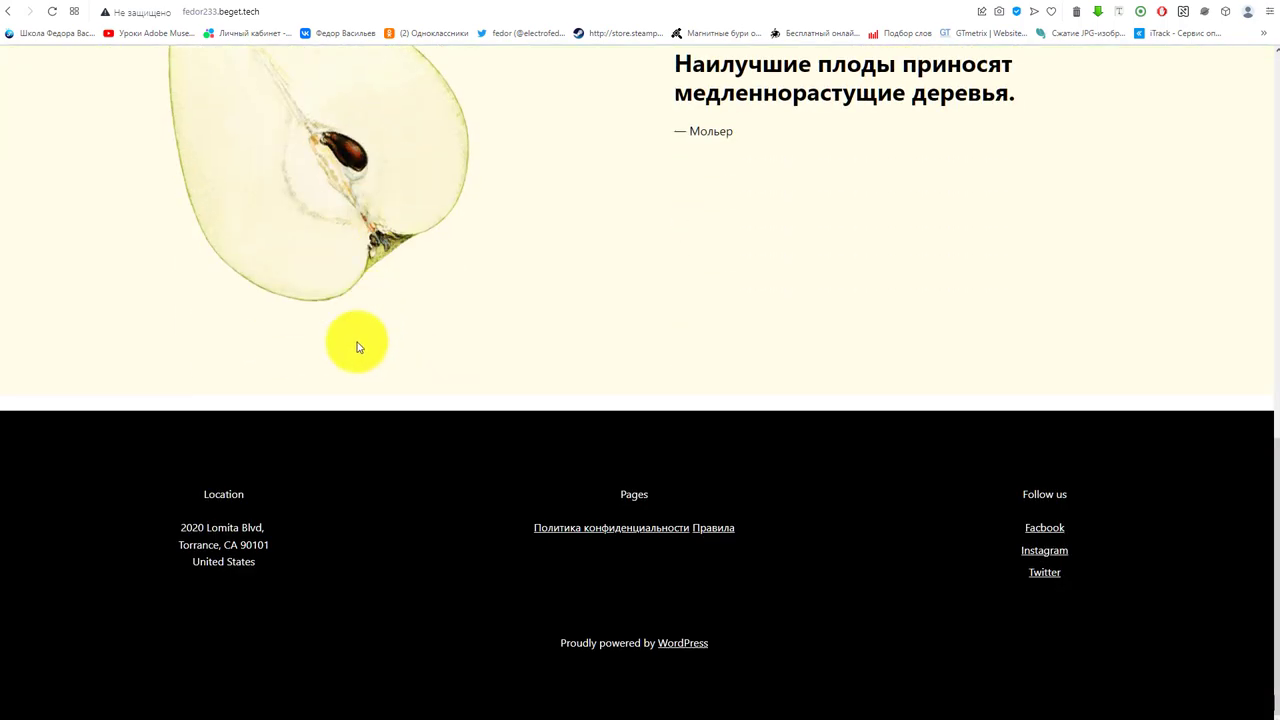
scroll(358, 347, "up", 9)
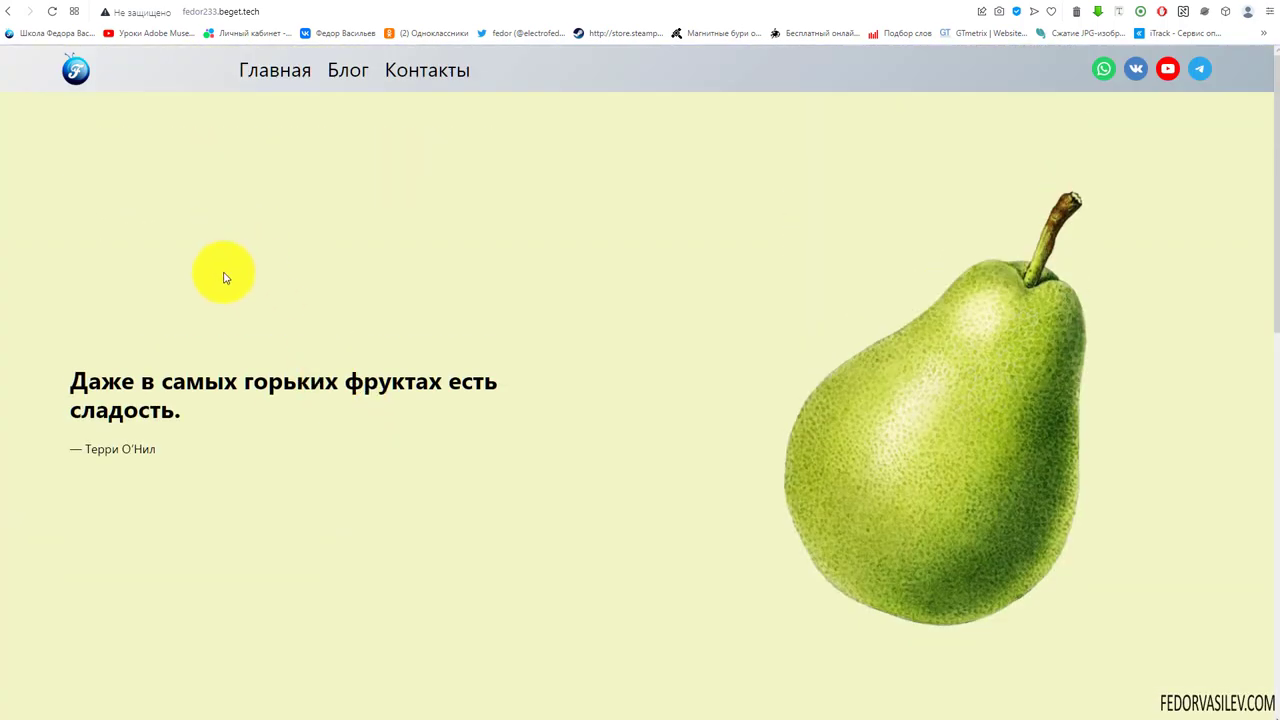
scroll(391, 194, "down", 5)
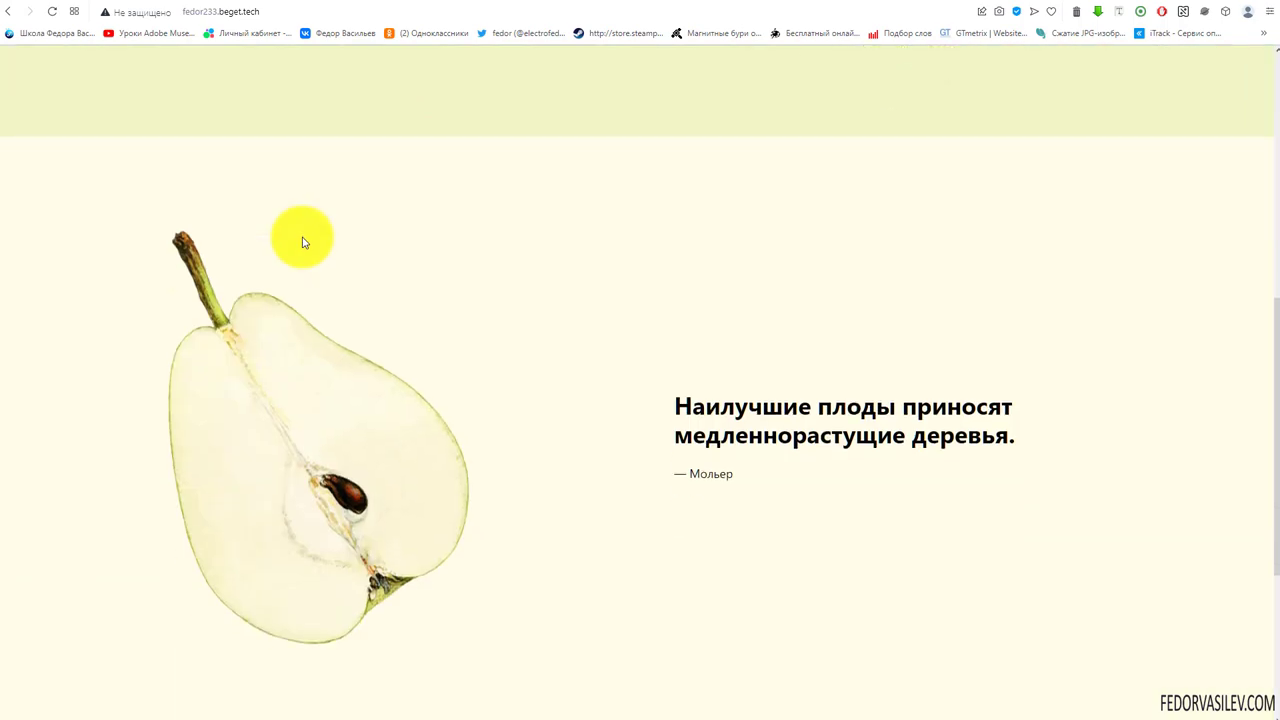
scroll(306, 240, "up", 5)
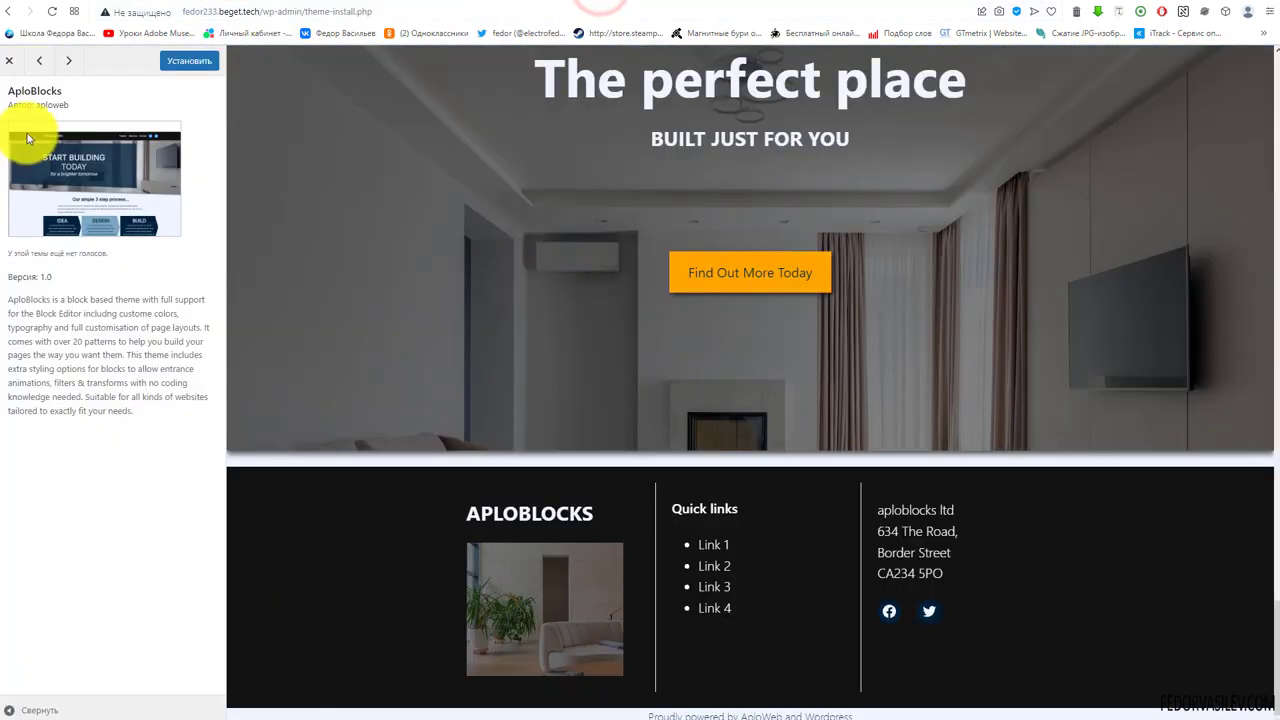
Look back through the AploBlocks preview to its header, then install and activate the theme.
scroll(660, 300, "up", 20)
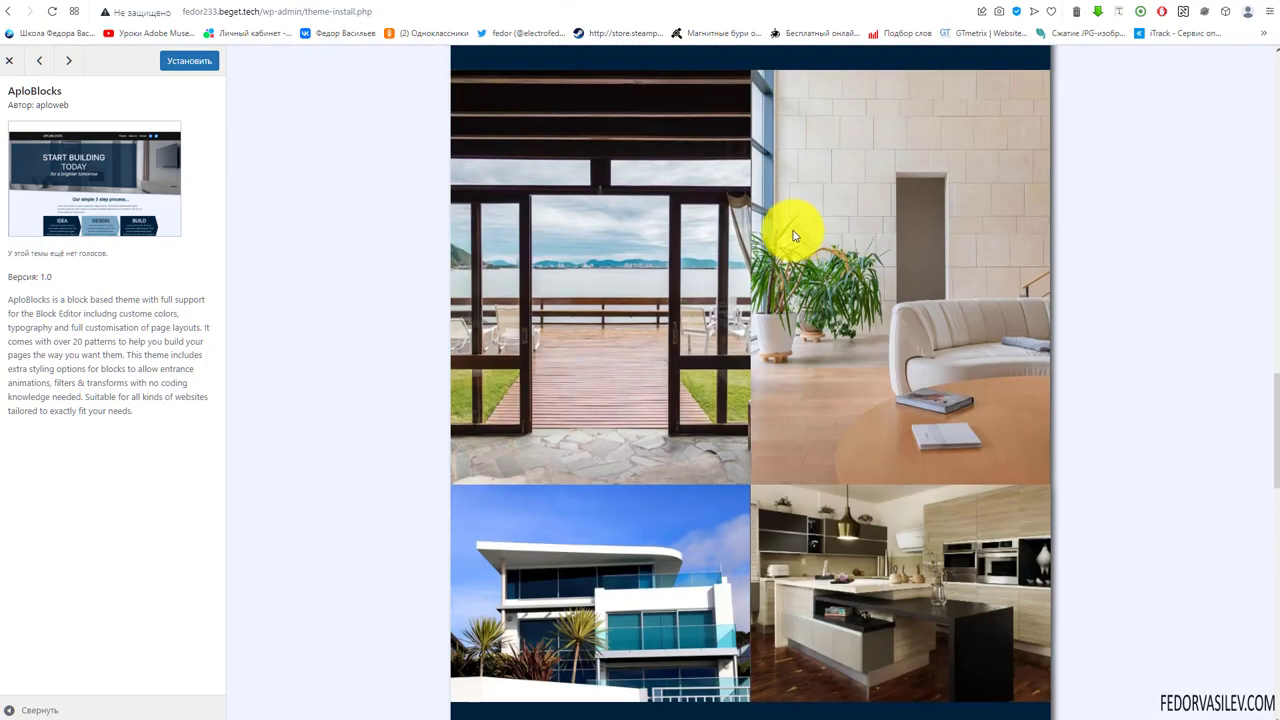
scroll(770, 240, "up", 5)
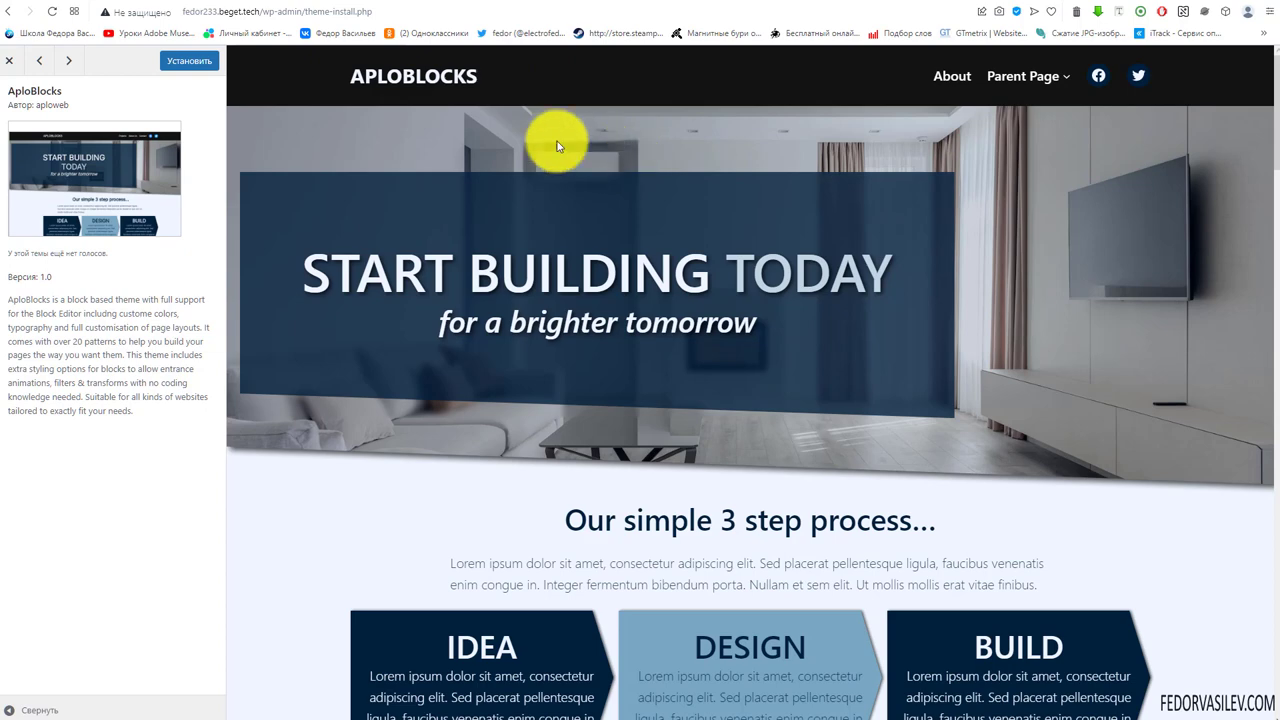
left_click(190, 63)
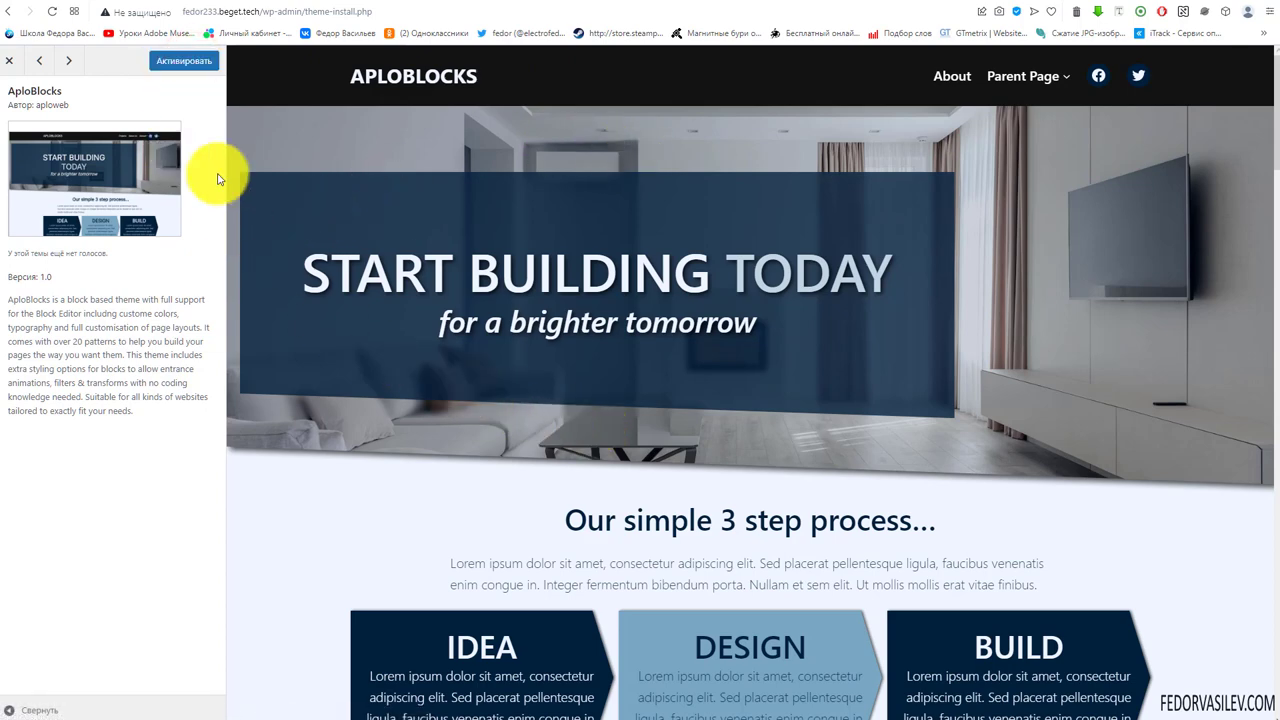
left_click(181, 61)
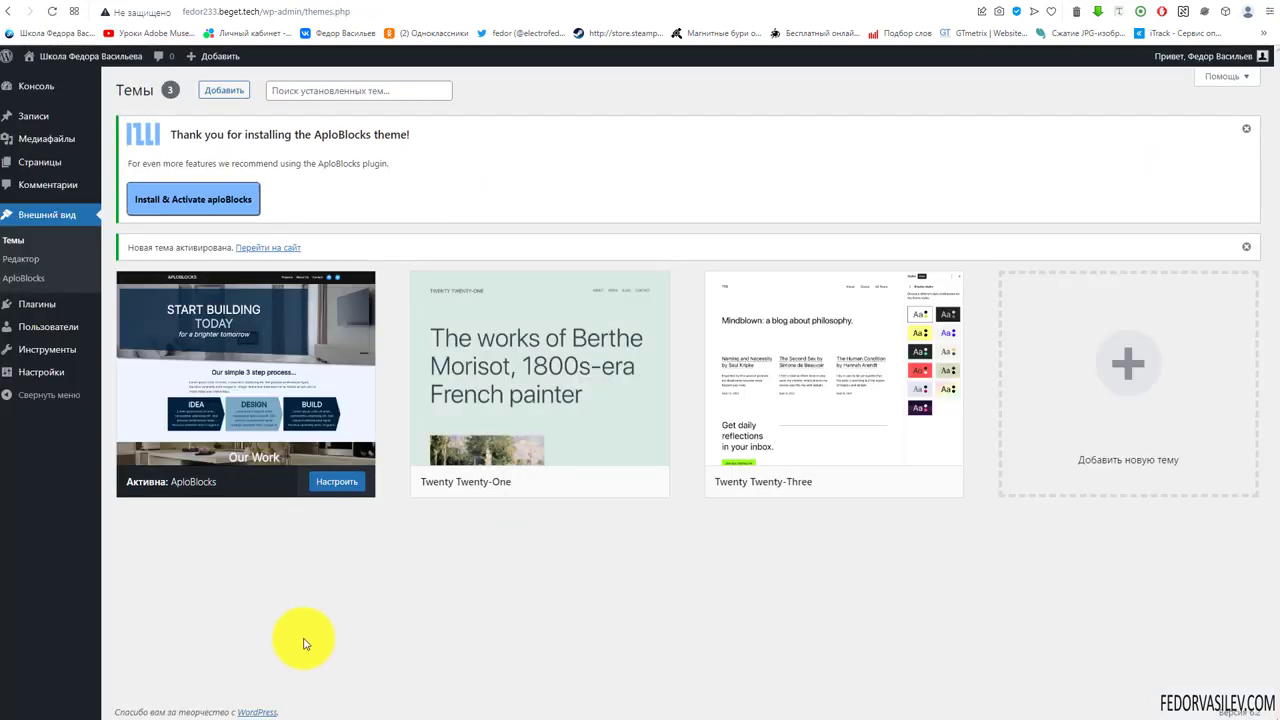
Review the installed themes and highlight the notice recommending the AploBlocks plugin.
mouse_move(137, 471)
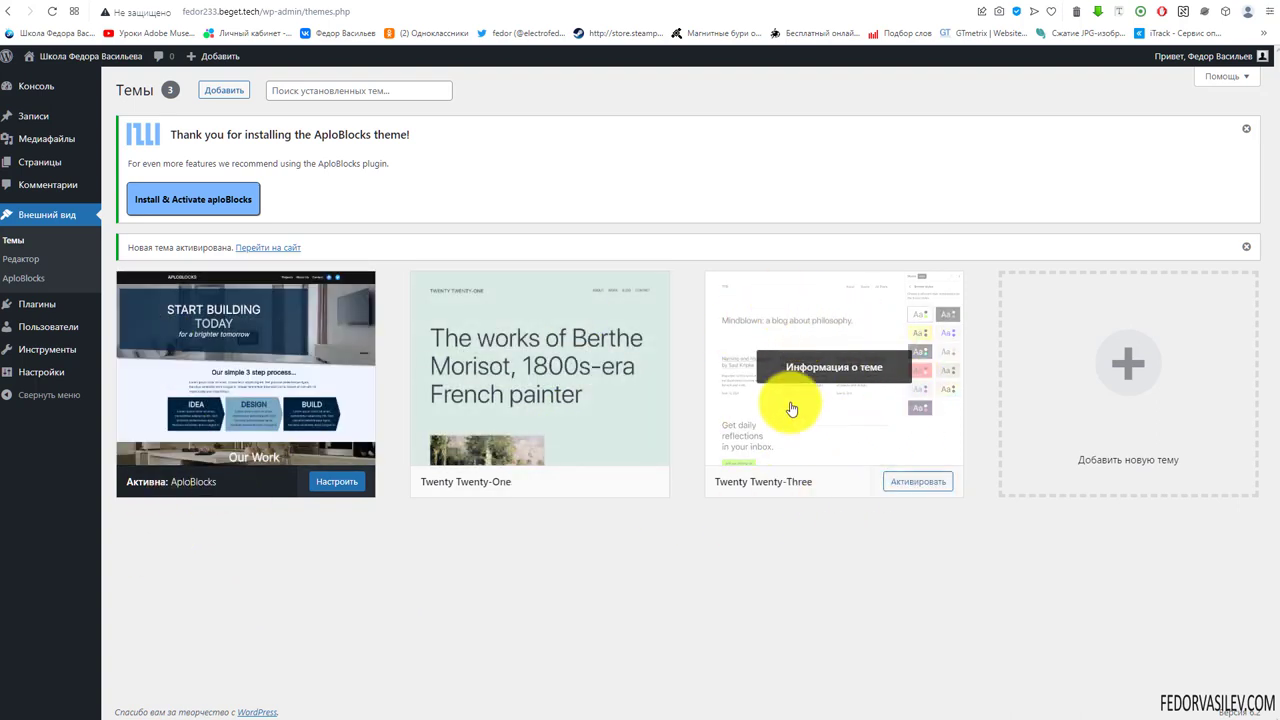
mouse_move(894, 362)
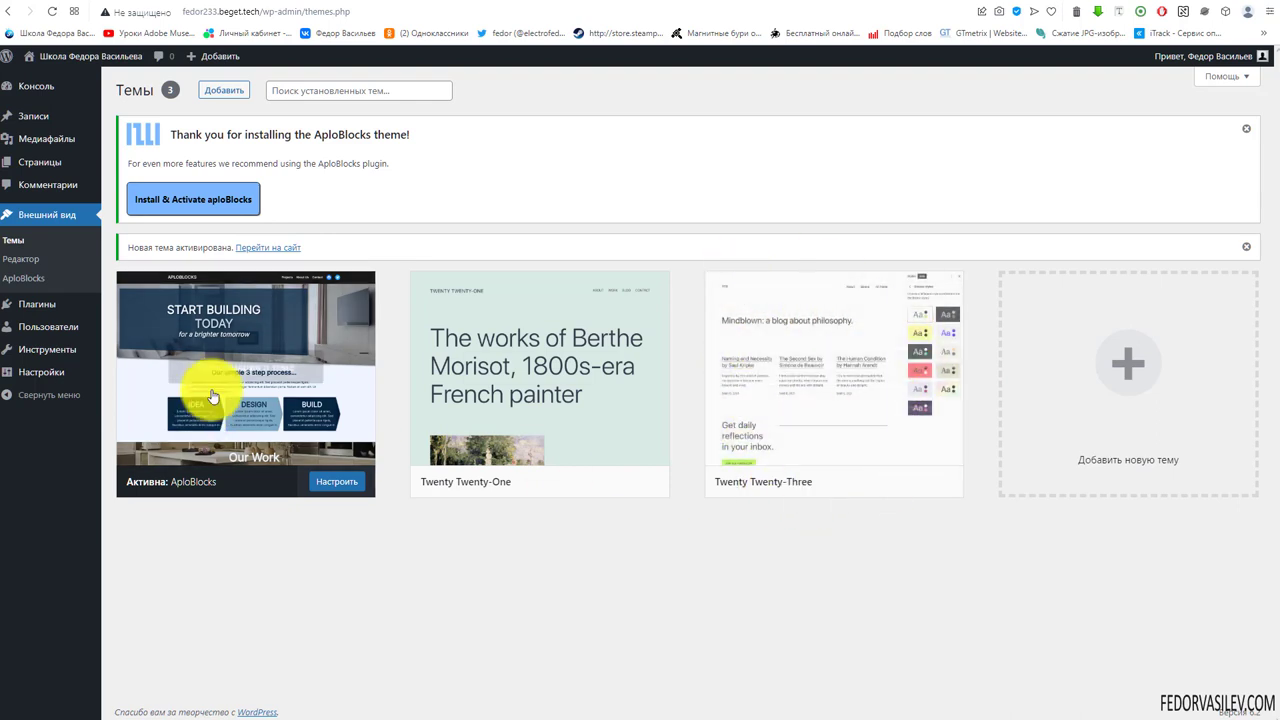
mouse_move(265, 291)
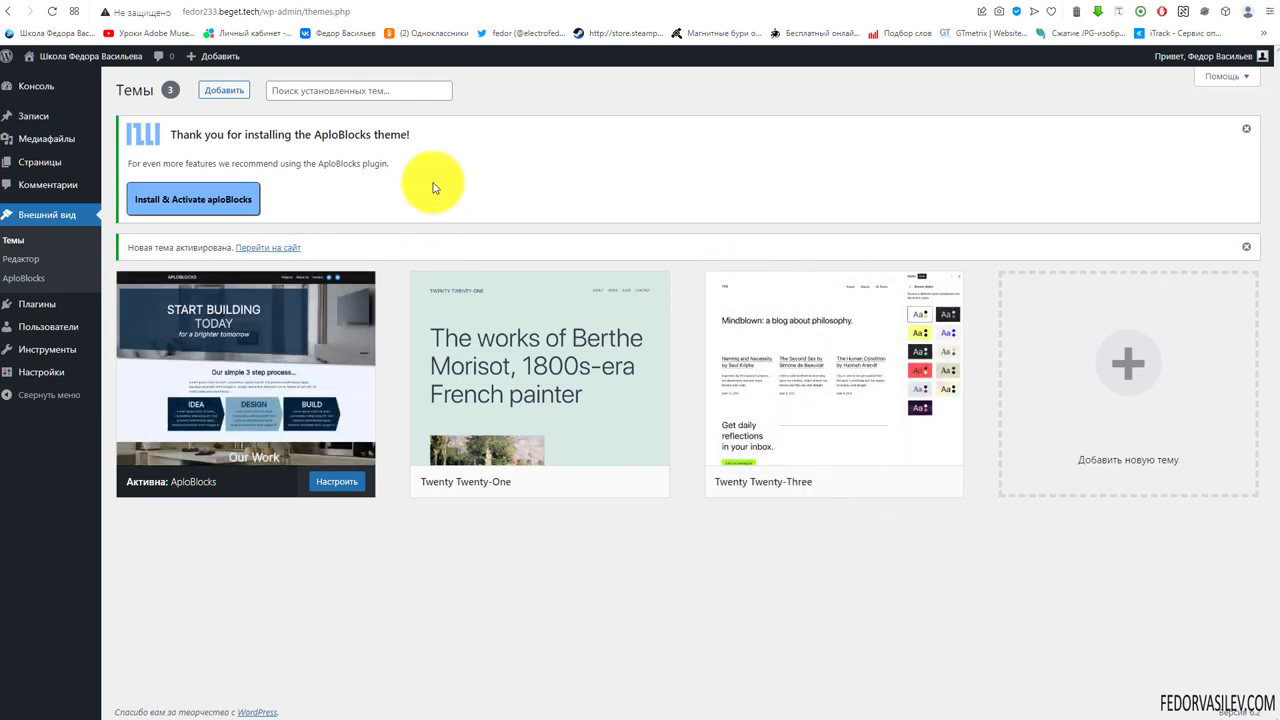
left_click_drag(429, 171, 172, 135)
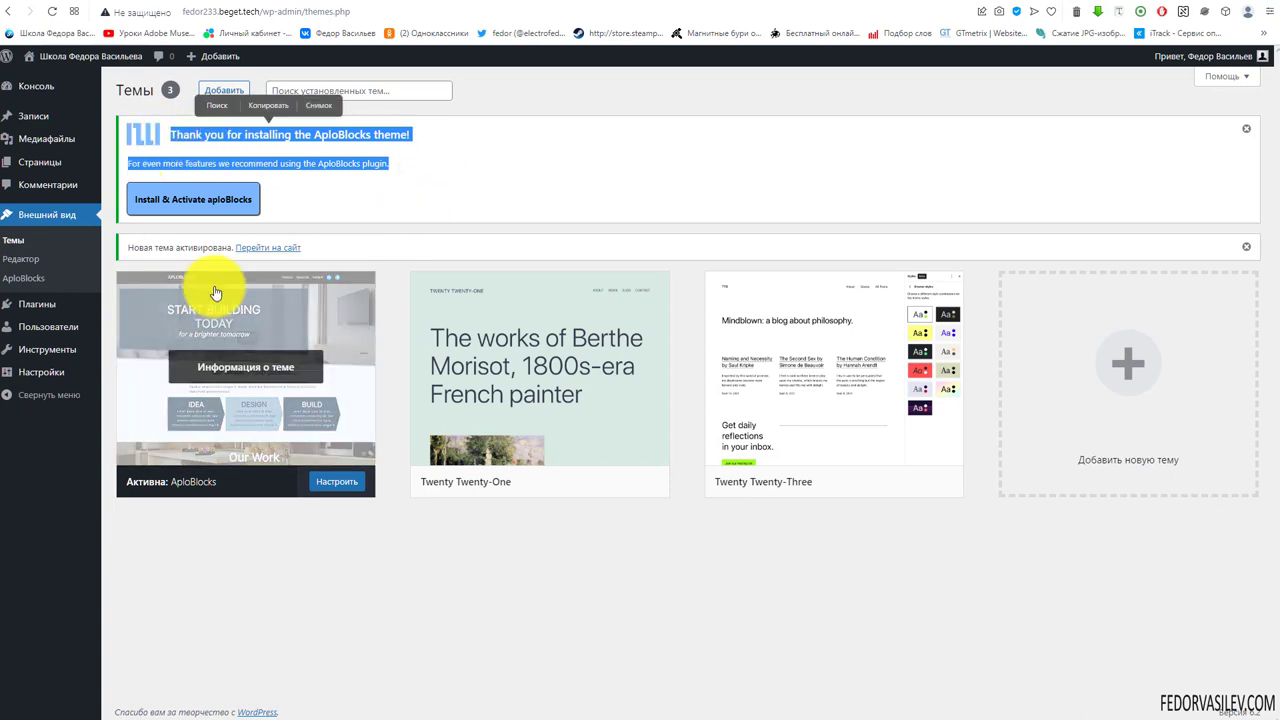
left_click(469, 155)
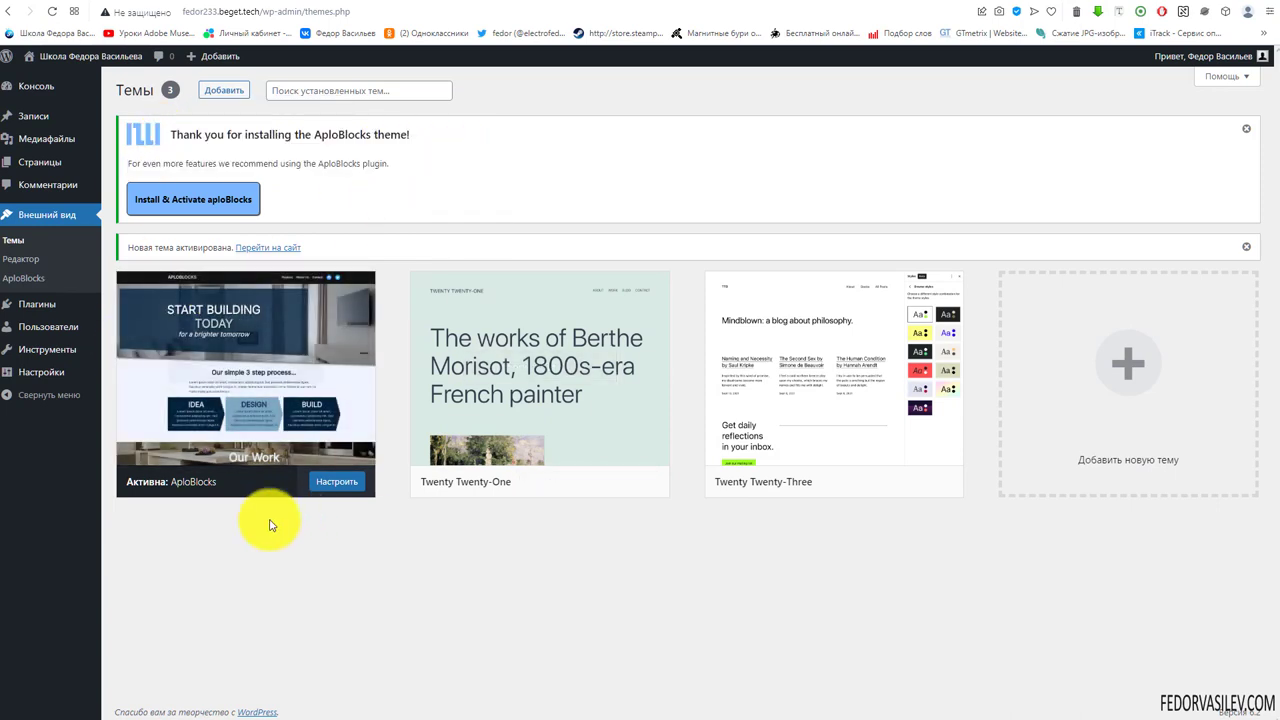
mouse_move(171, 494)
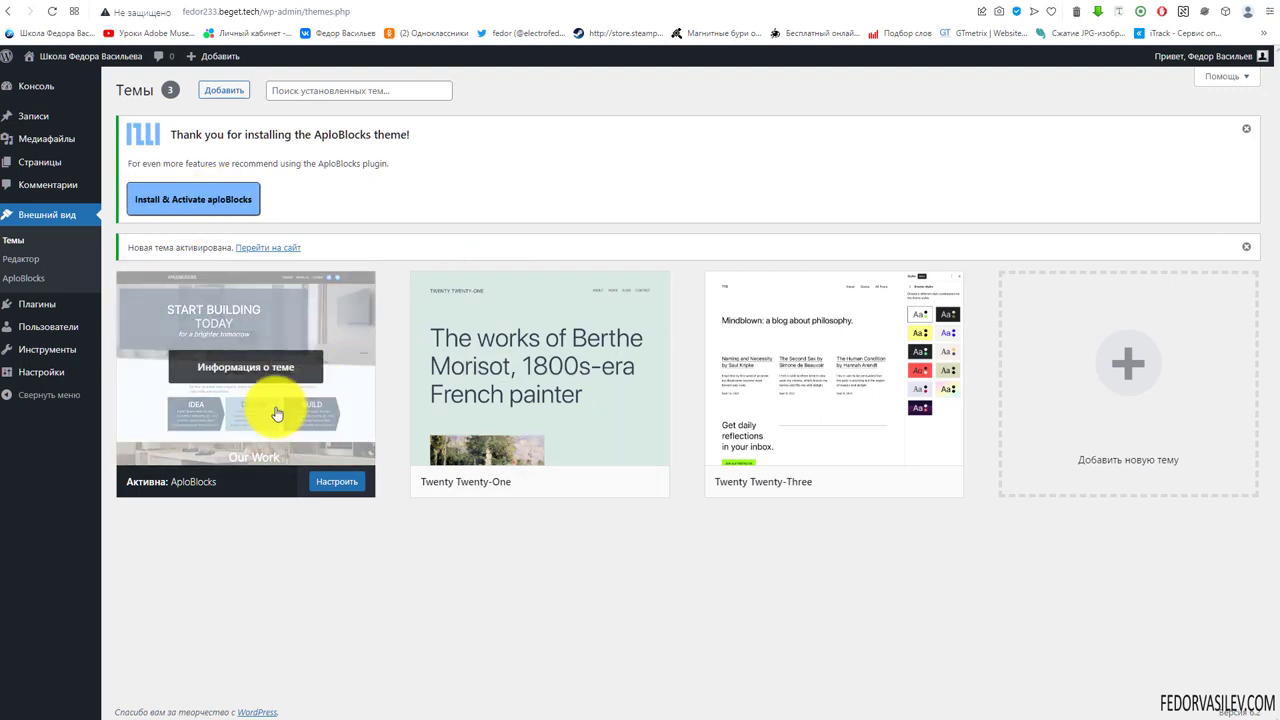
Switch to the live site and examine its front page under AploBlocks, from header to footer and back.
left_click(666, 2)
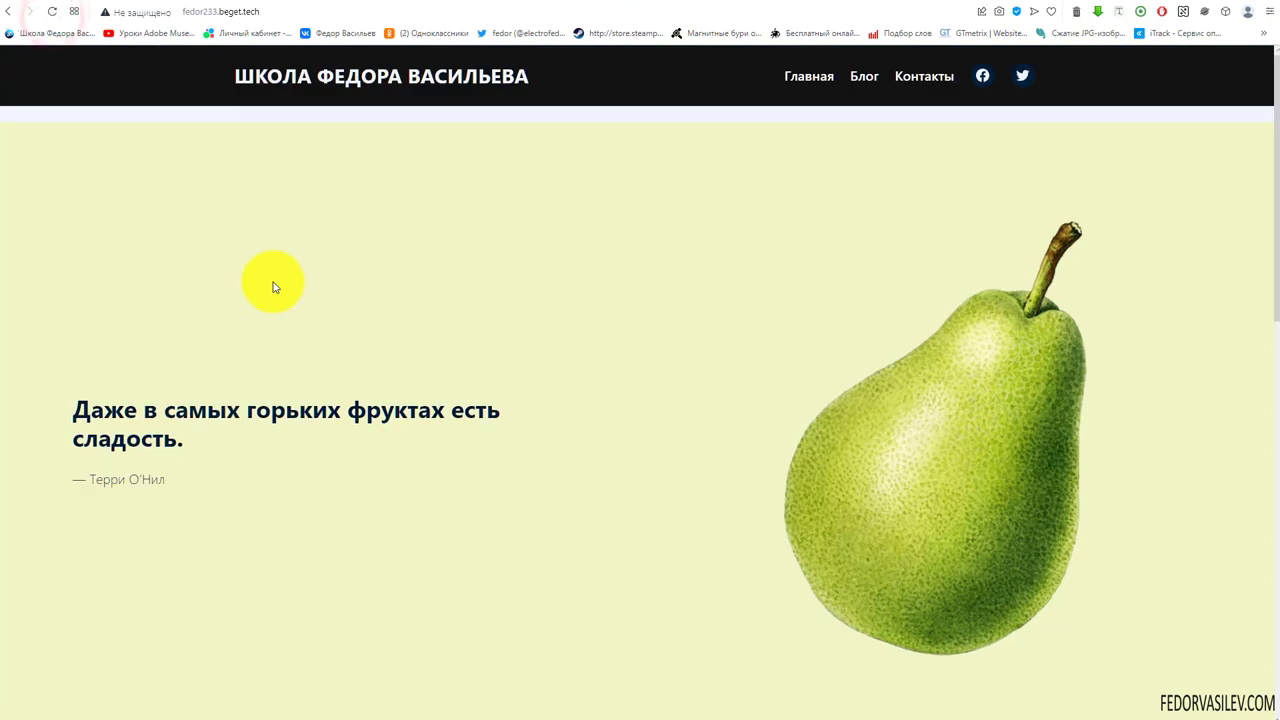
scroll(273, 287, "down", 10)
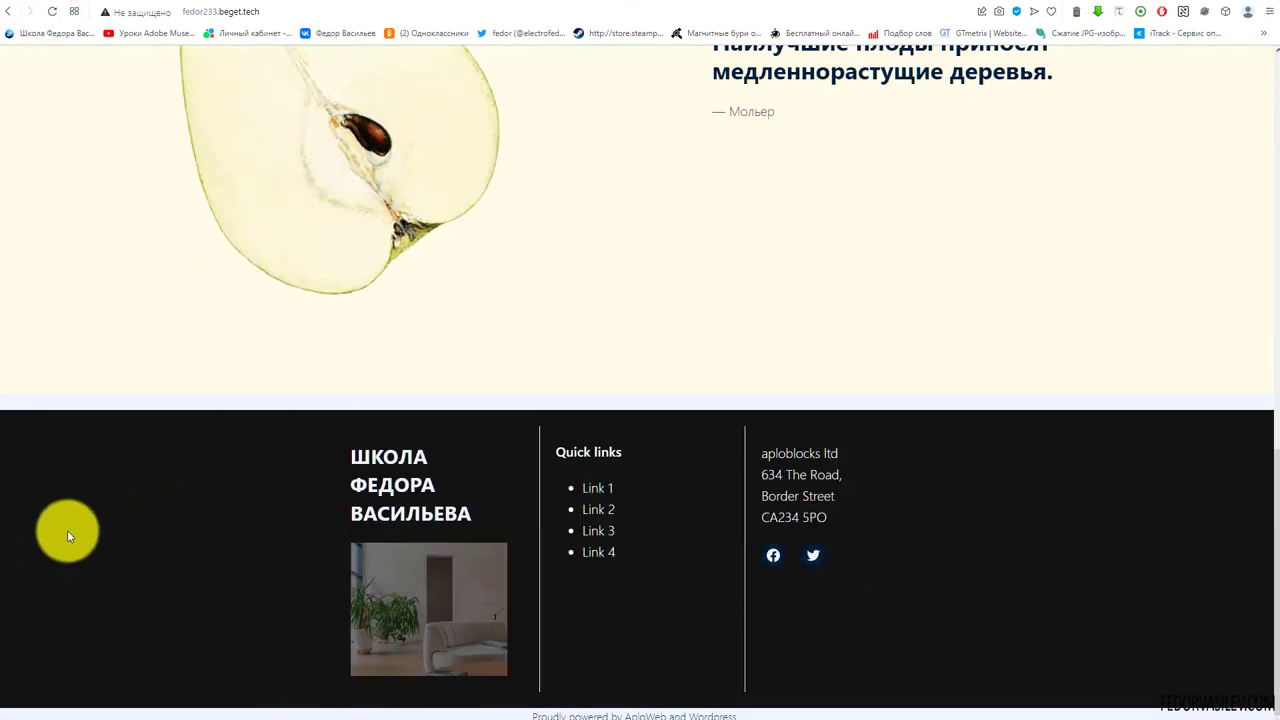
scroll(343, 523, "up", 10)
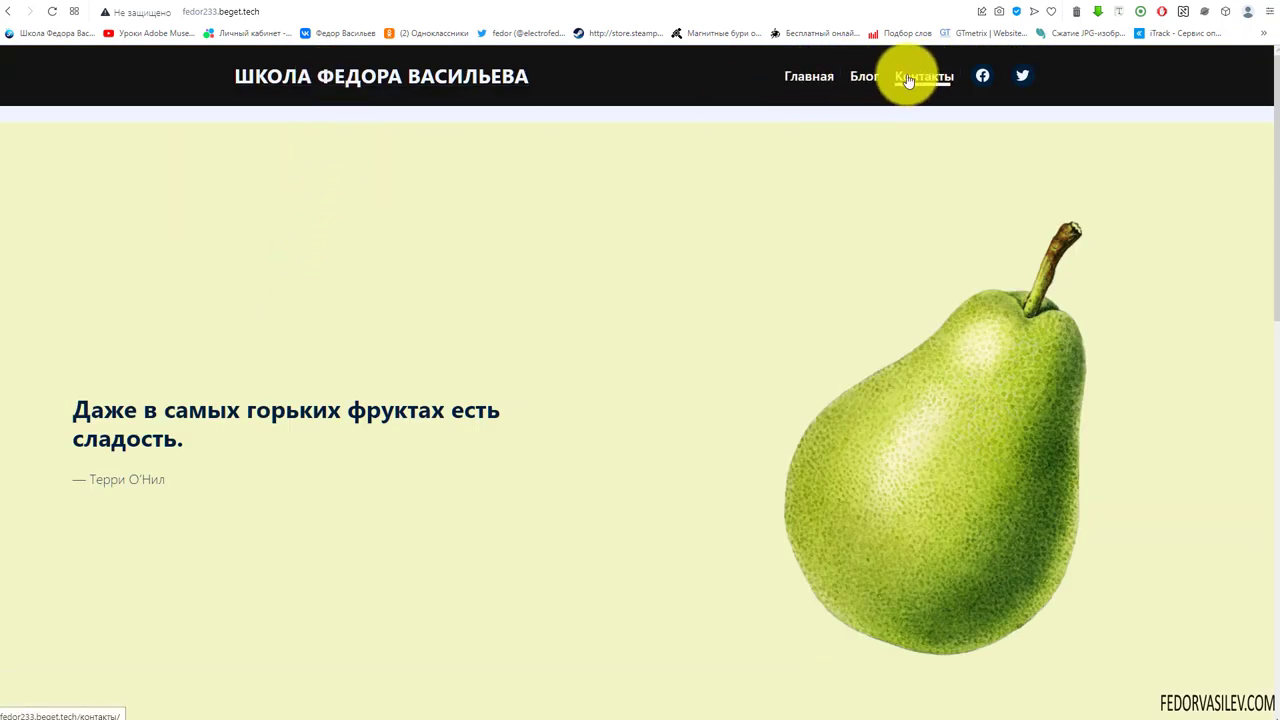
scroll(629, 214, "down", 10)
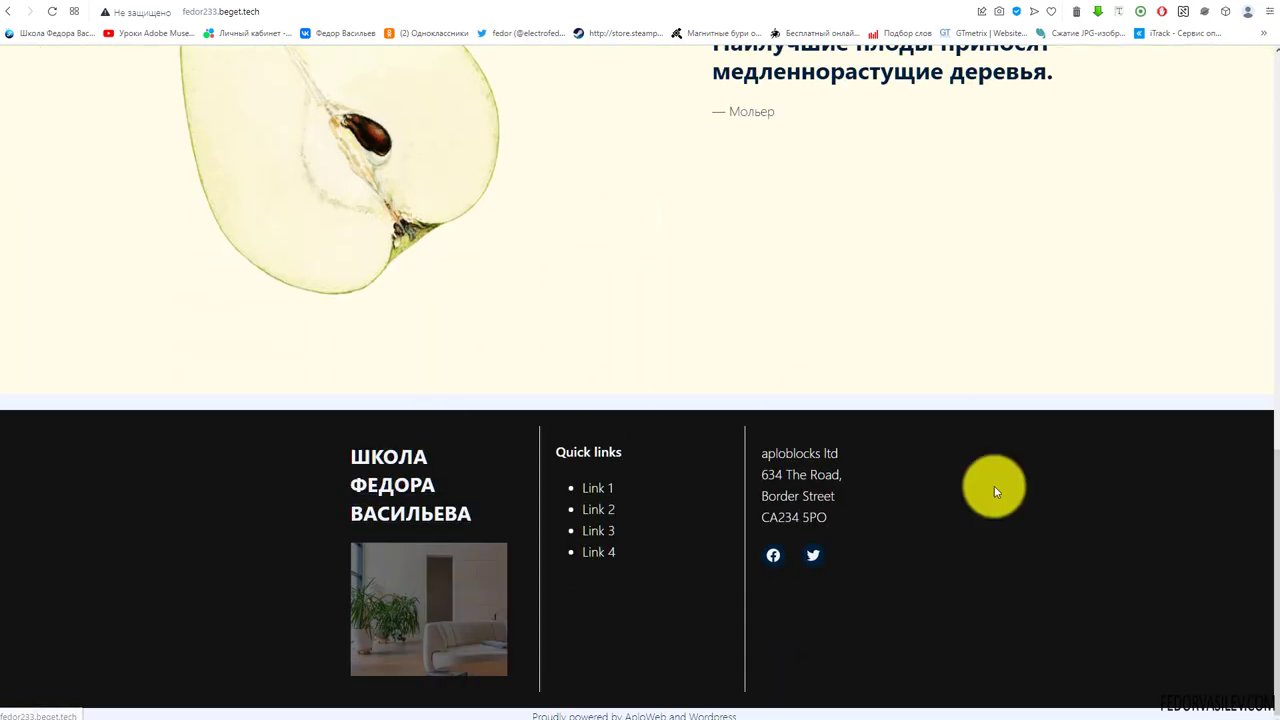
scroll(437, 214, "up", 10)
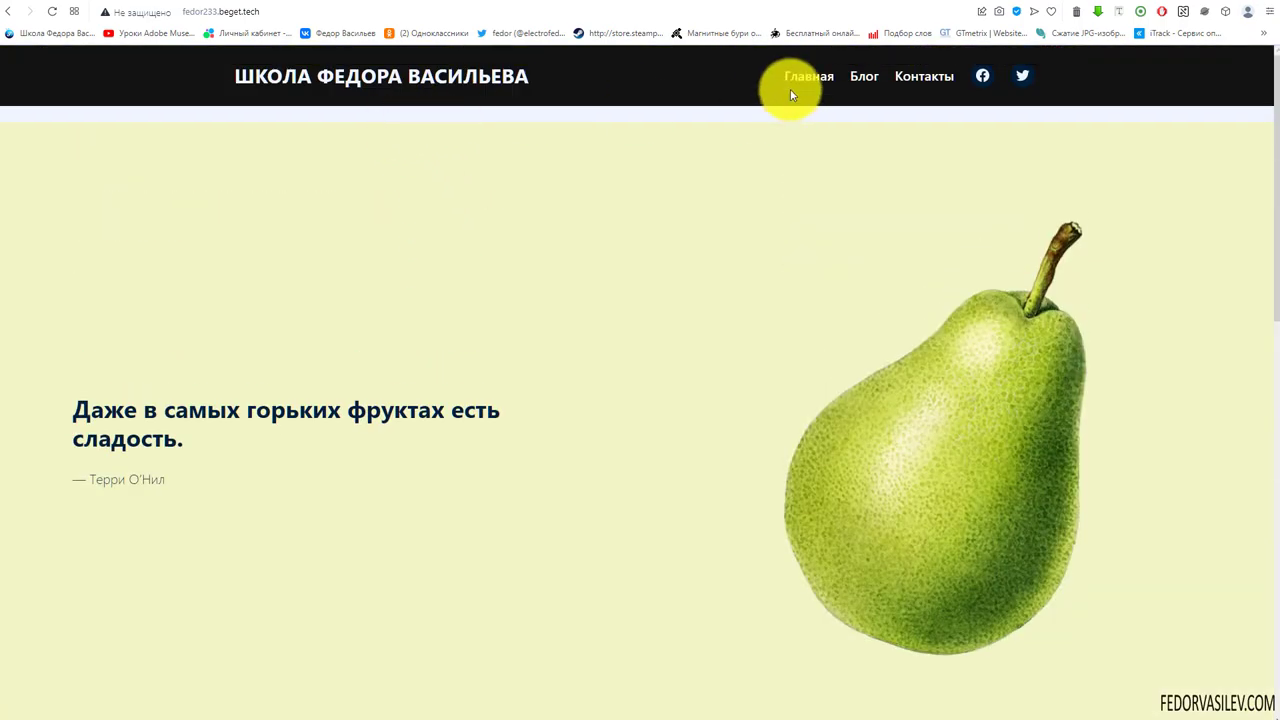
scroll(286, 364, "down", 3)
scroll(286, 364, "down", 3)
scroll(403, 386, "up", 5)
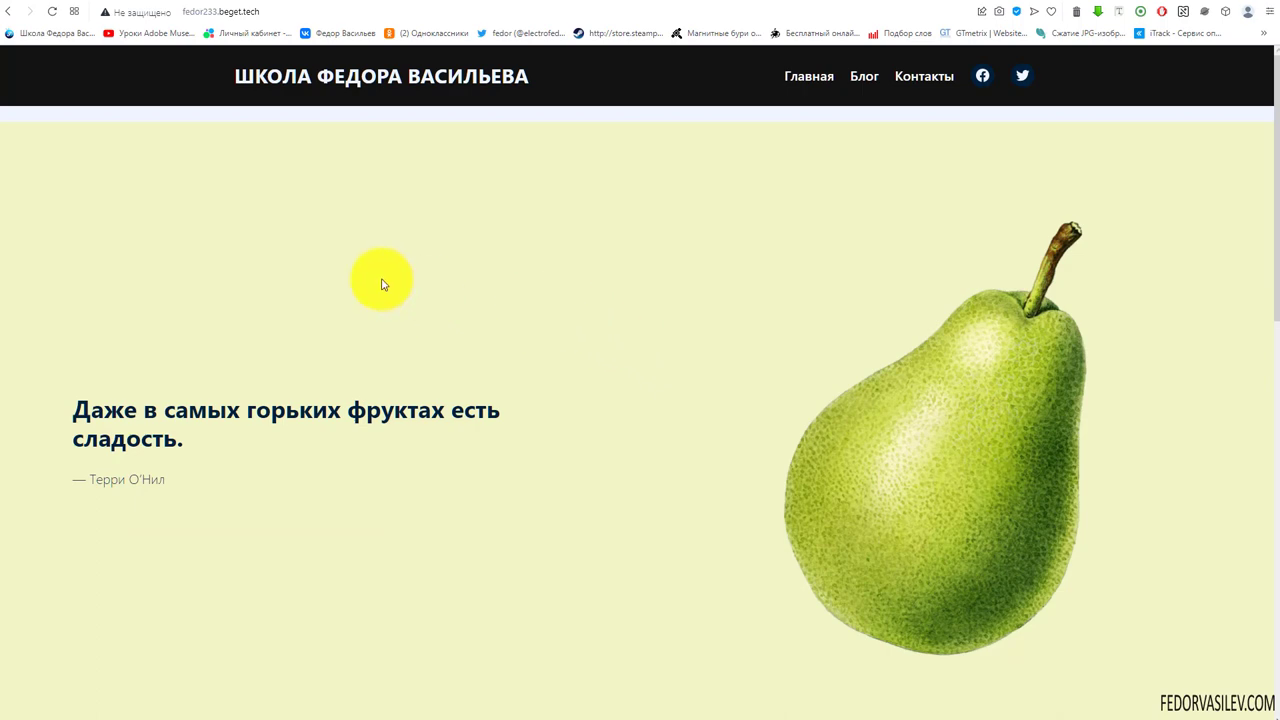
Open the site's Блог page and review its sections from the hero banner to the footer and back.
left_click(812, 76)
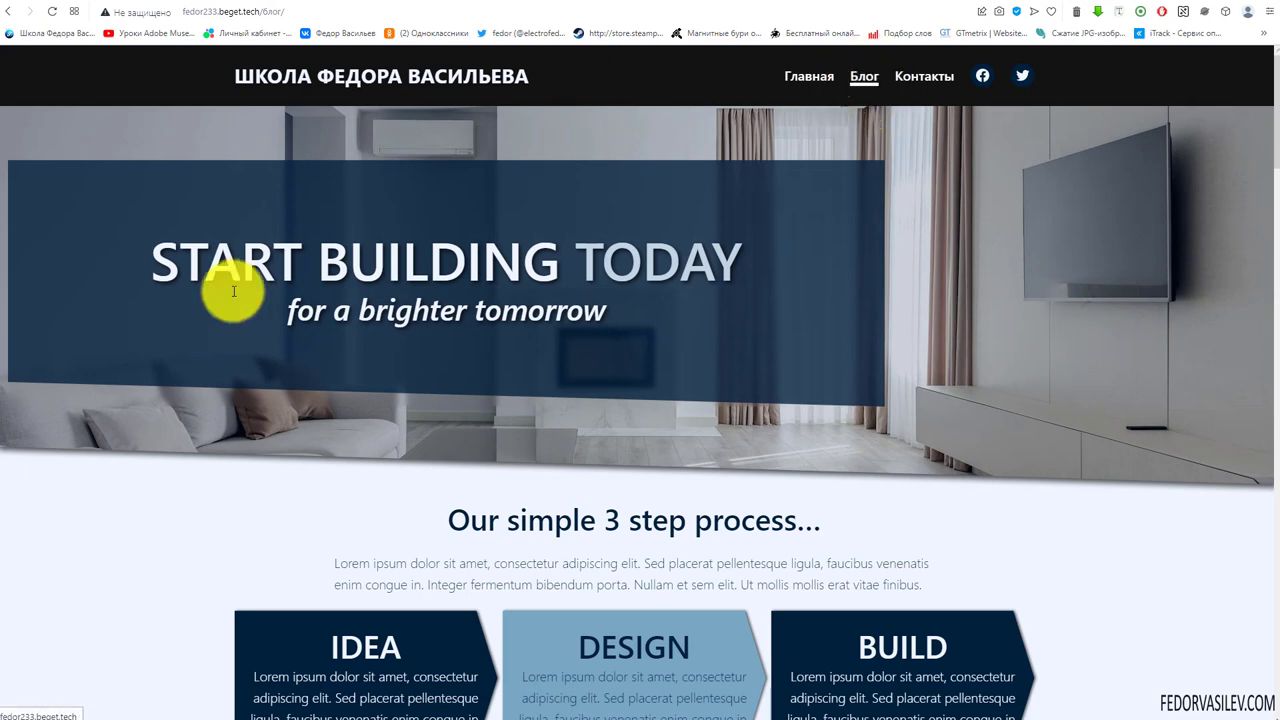
left_click_drag(114, 235, 432, 298)
scroll(432, 298, "down", 5)
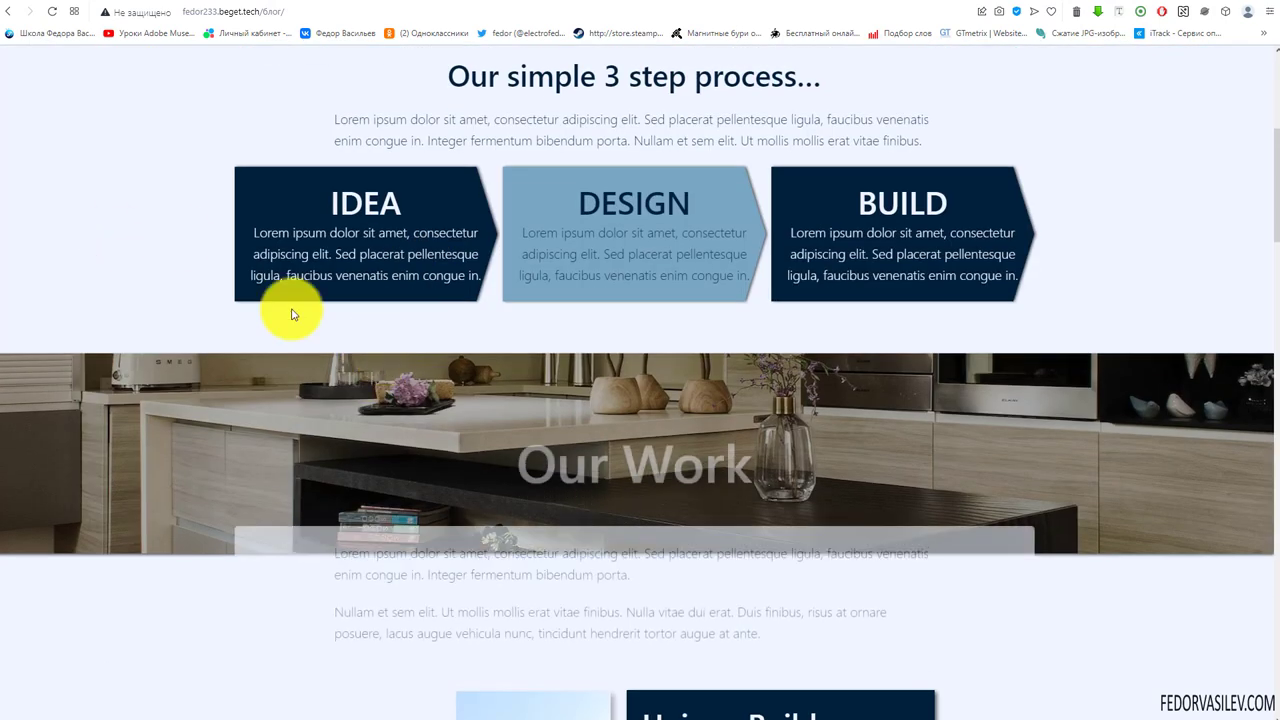
left_click(166, 229)
scroll(591, 163, "down", 7)
scroll(564, 245, "down", 12)
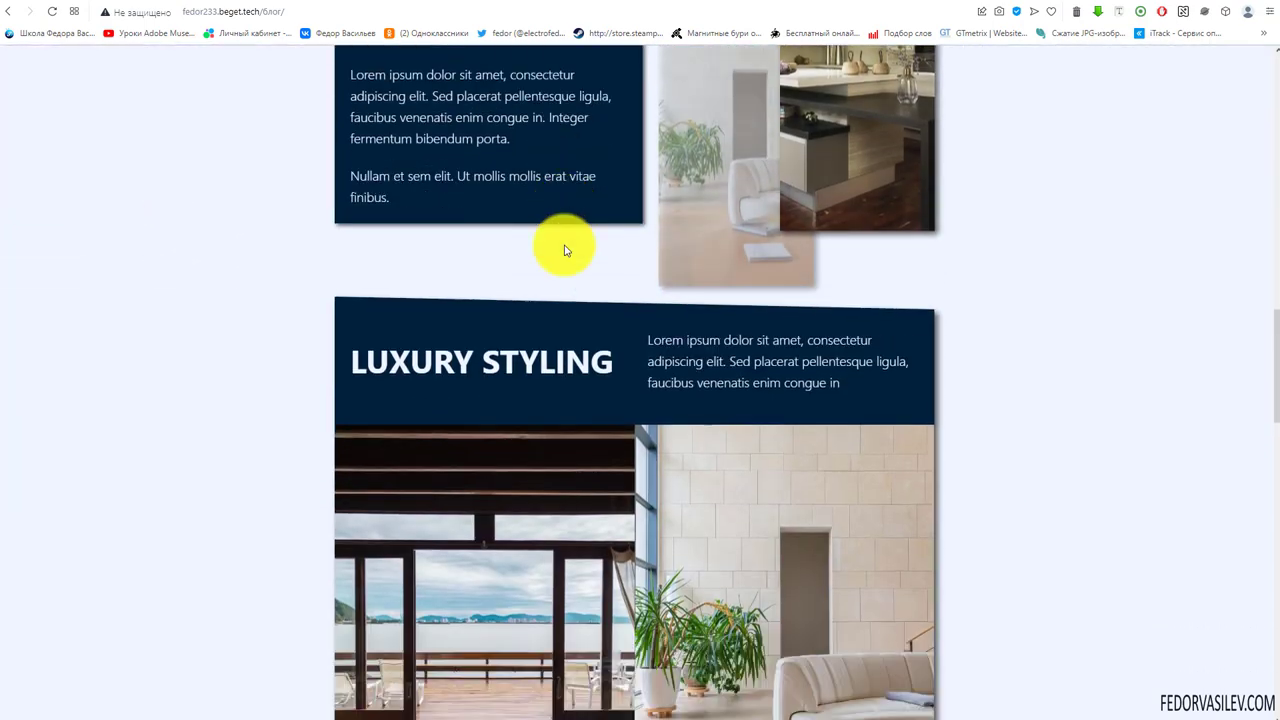
scroll(527, 287, "down", 4)
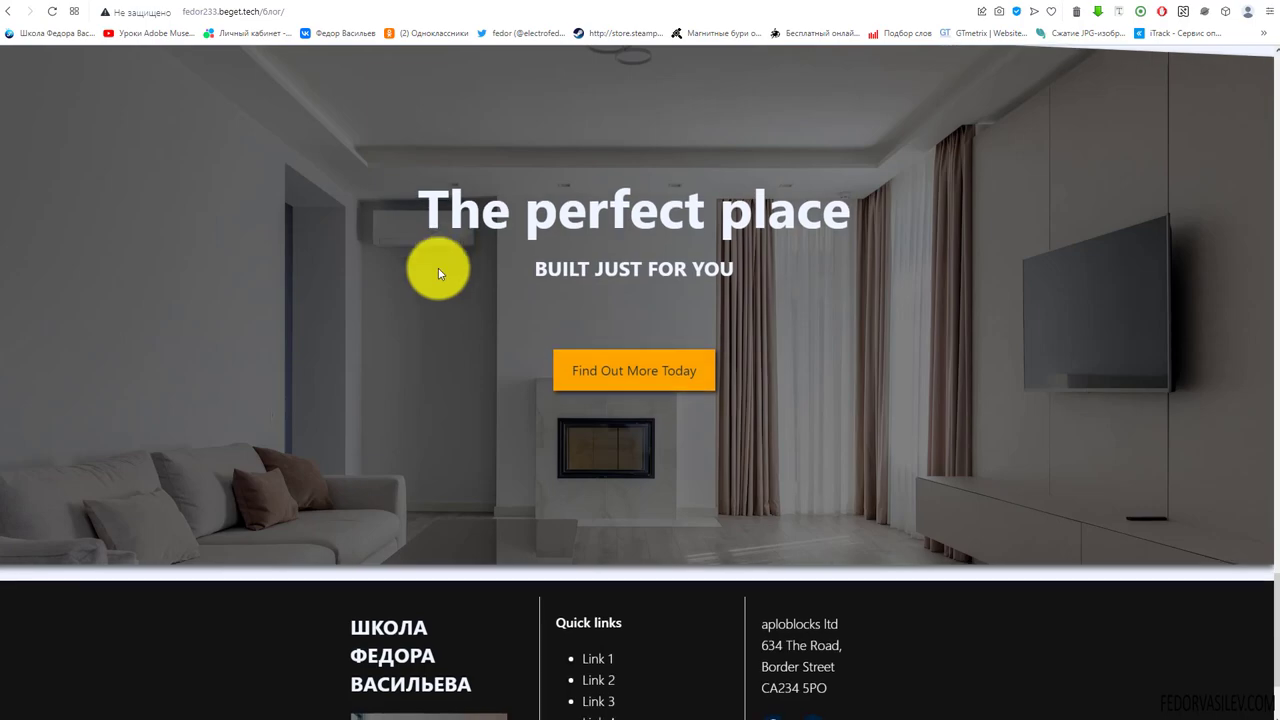
scroll(470, 290, "down", 2)
scroll(479, 297, "up", 20)
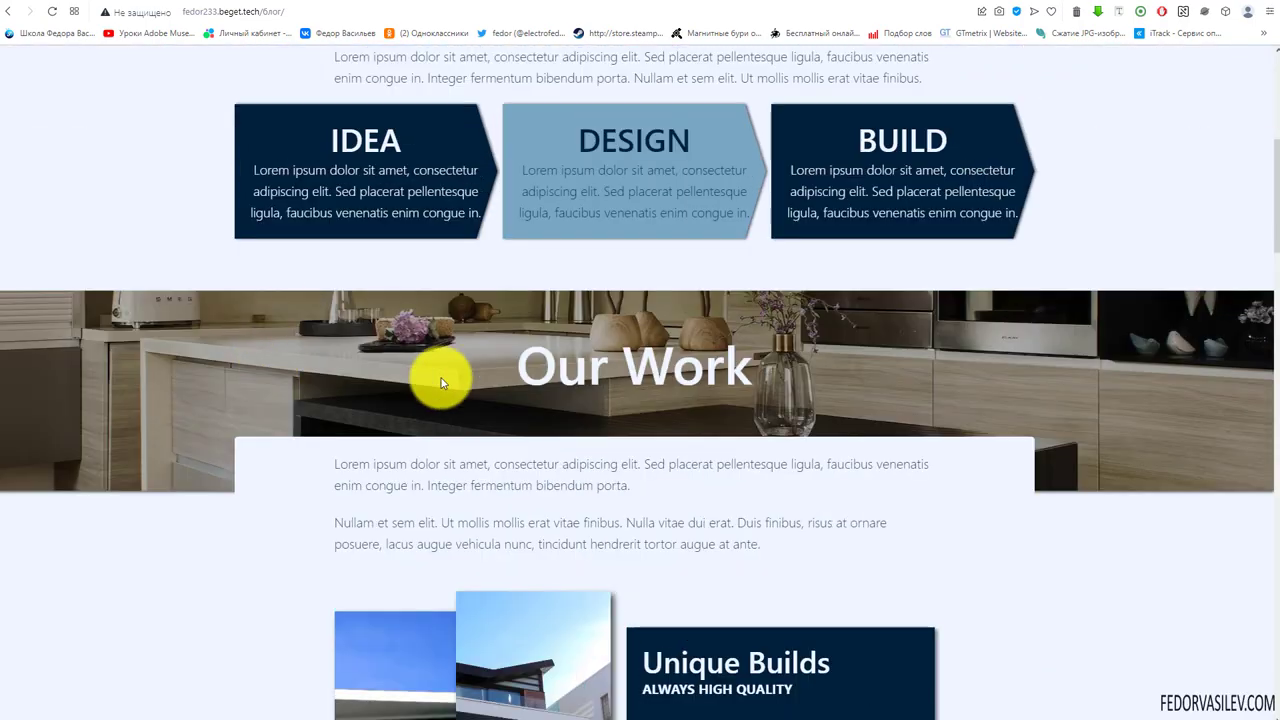
scroll(258, 322, "up", 3)
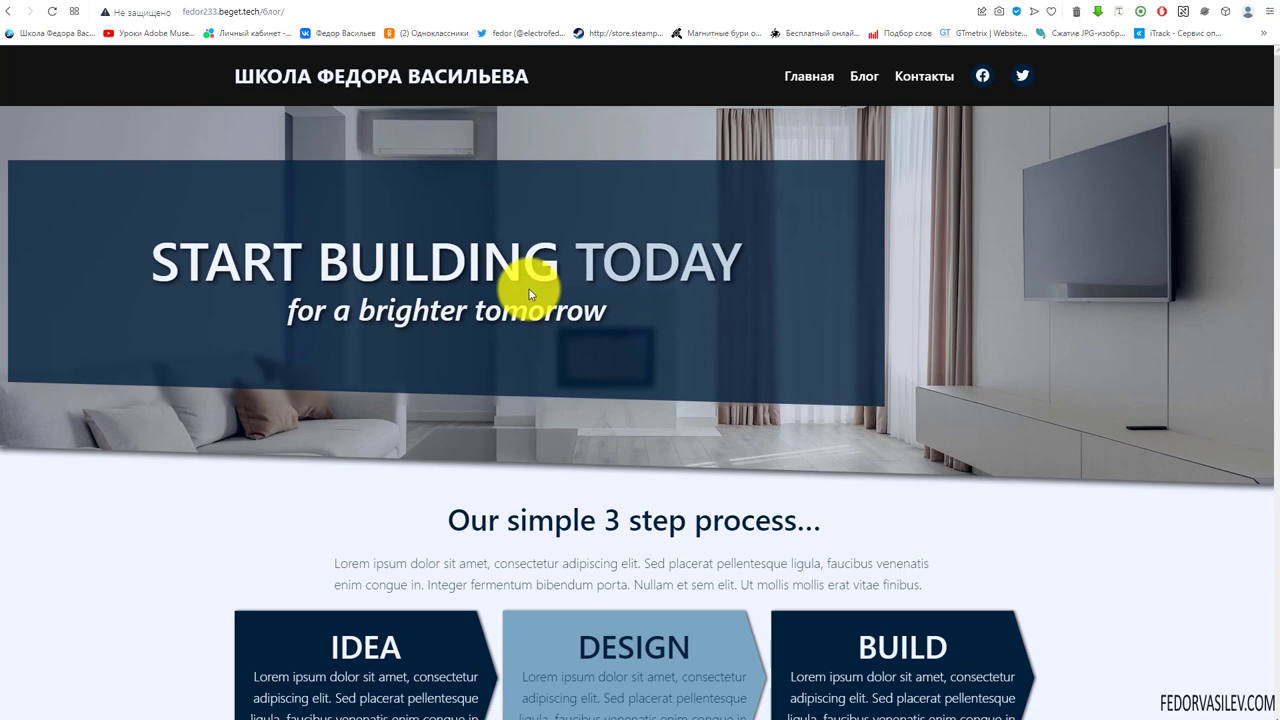
Compare the site's Контакты, Главная and Блог pages by visiting each in turn.
left_click(925, 76)
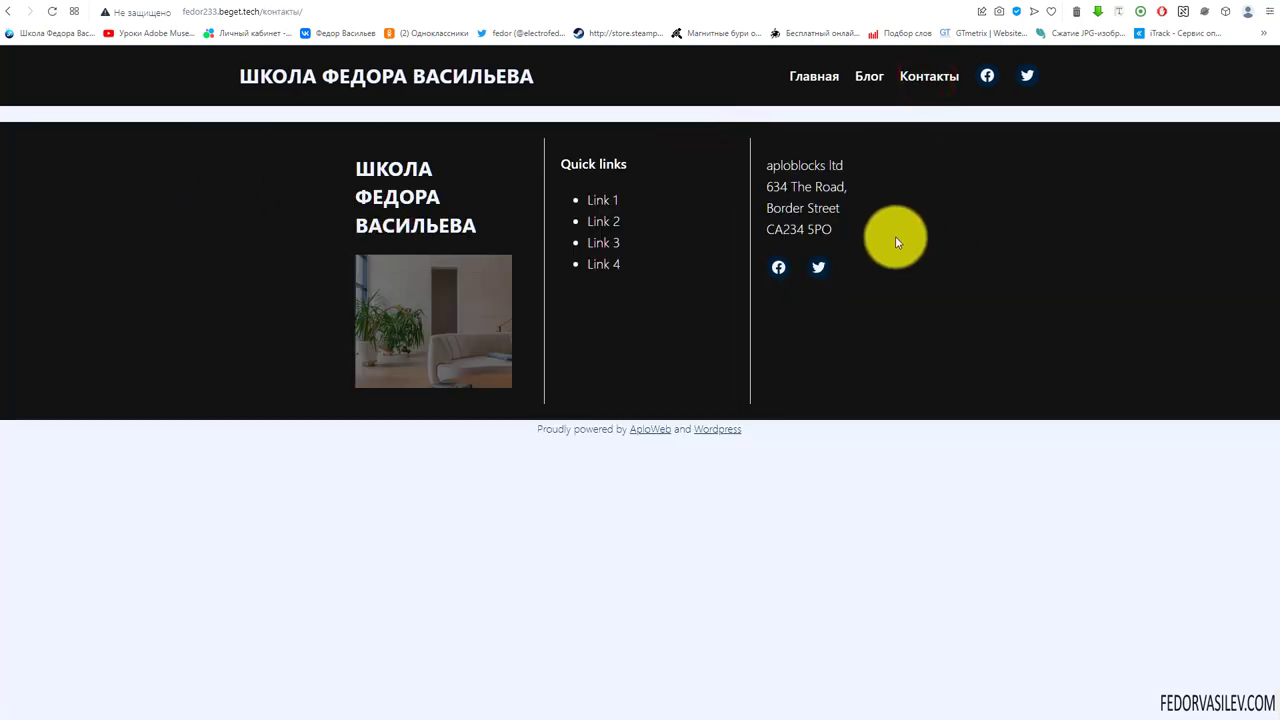
left_click(806, 84)
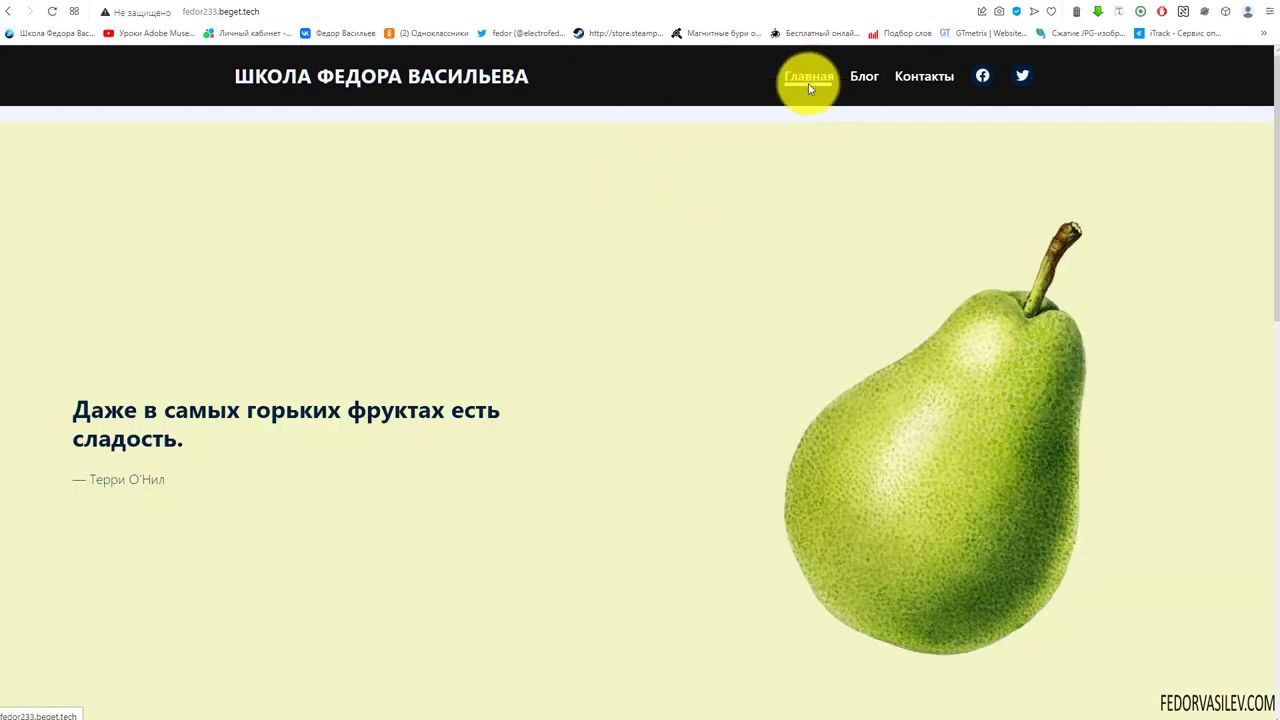
scroll(520, 280, "down", 5)
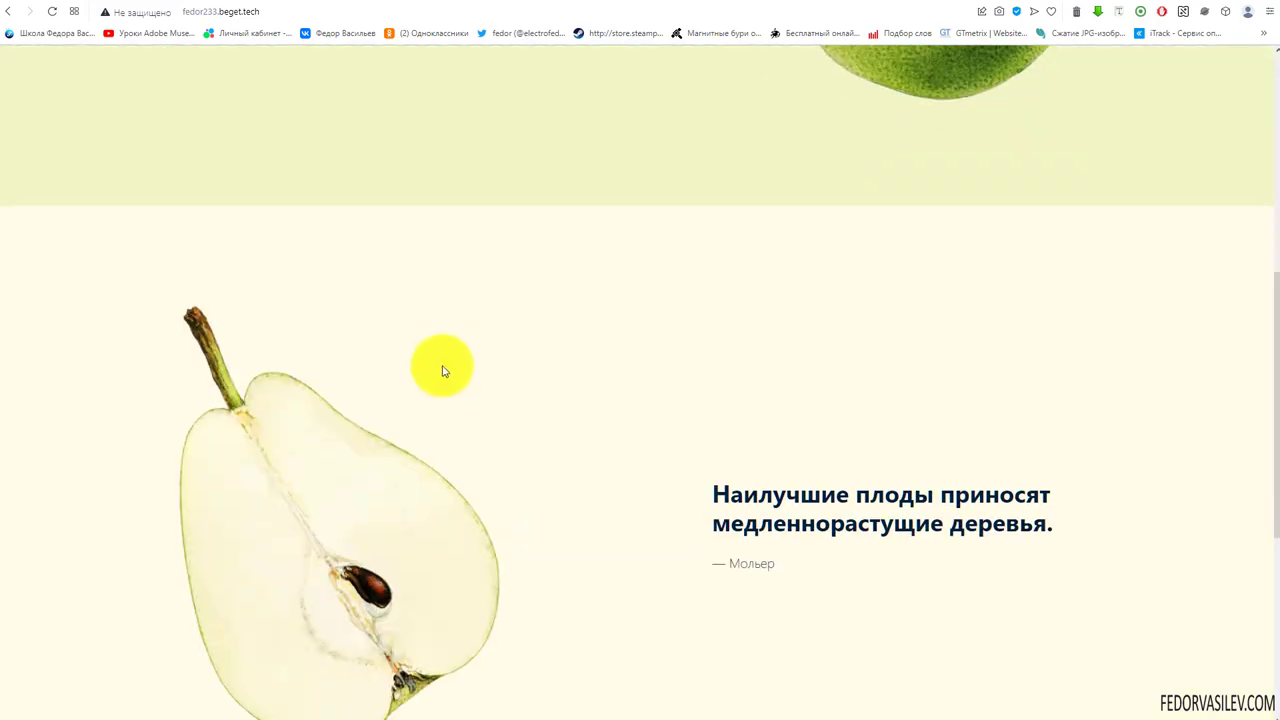
scroll(620, 240, "up", 5)
left_click(862, 80)
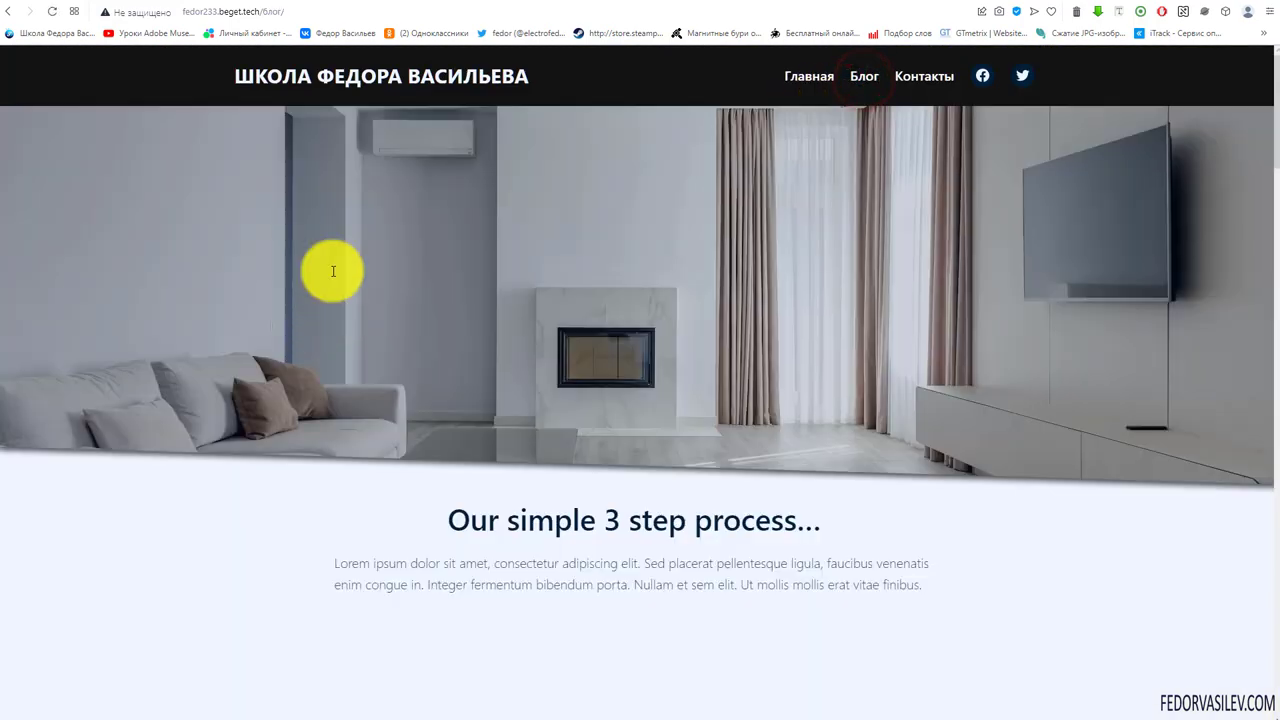
scroll(543, 297, "down", 2)
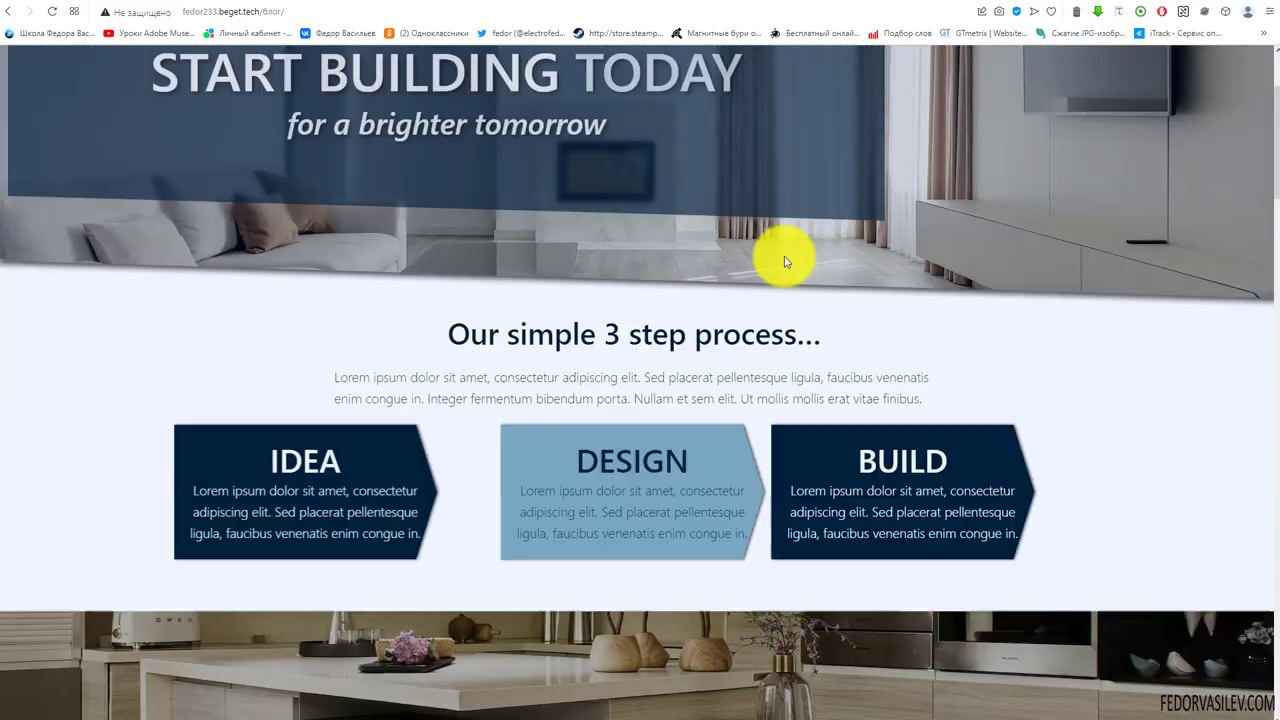
scroll(786, 260, "up", 2)
In the WordPress reading settings, assign Контакты as the posts page and save the changes.
left_click(614, 6)
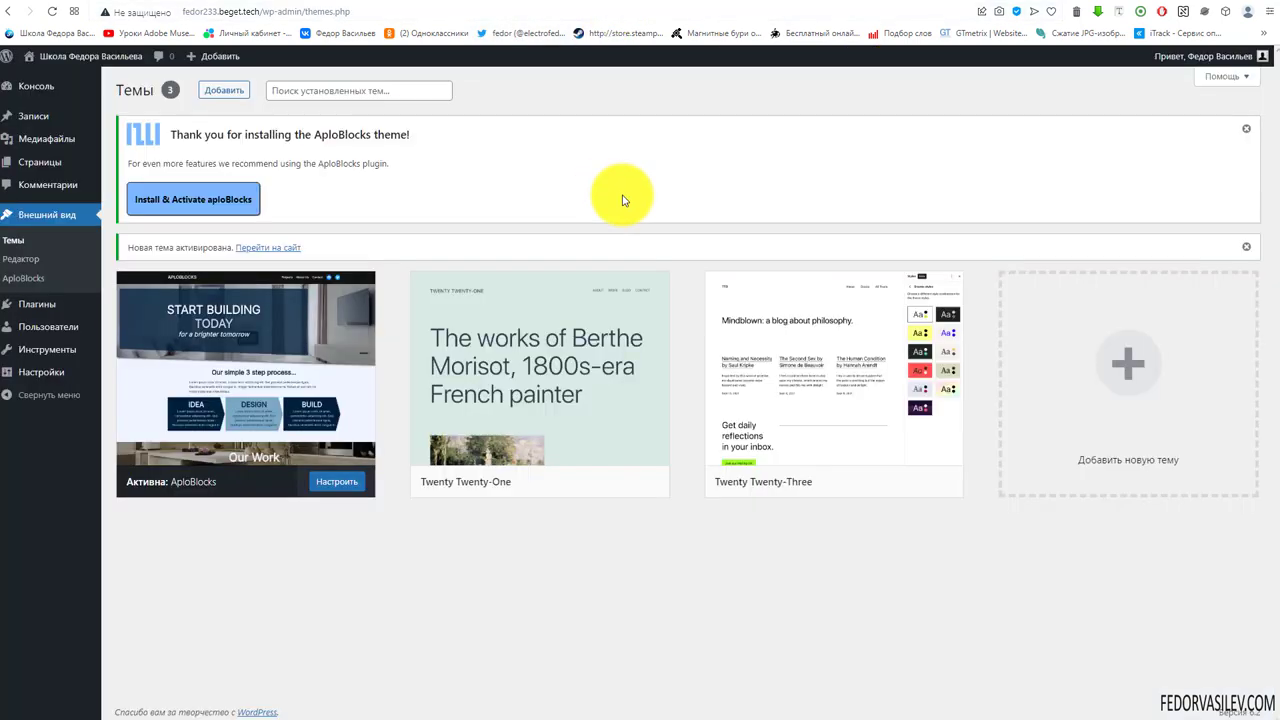
mouse_move(44, 362)
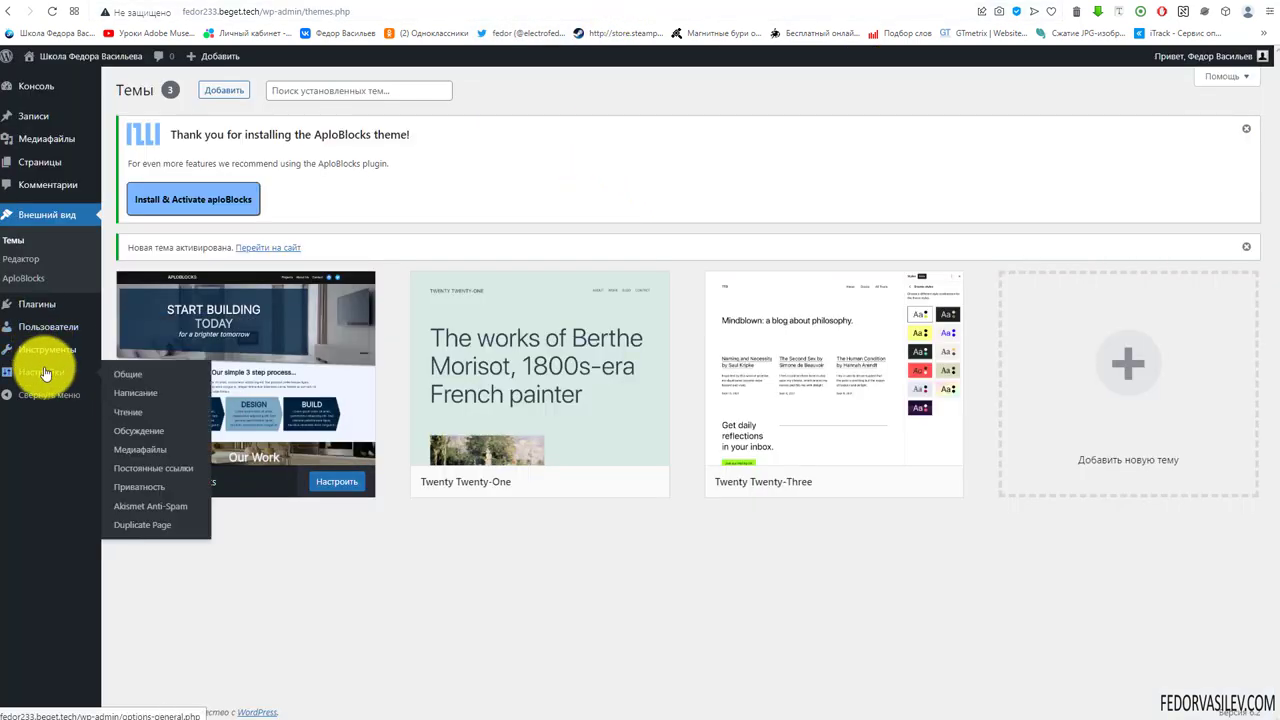
left_click(128, 411)
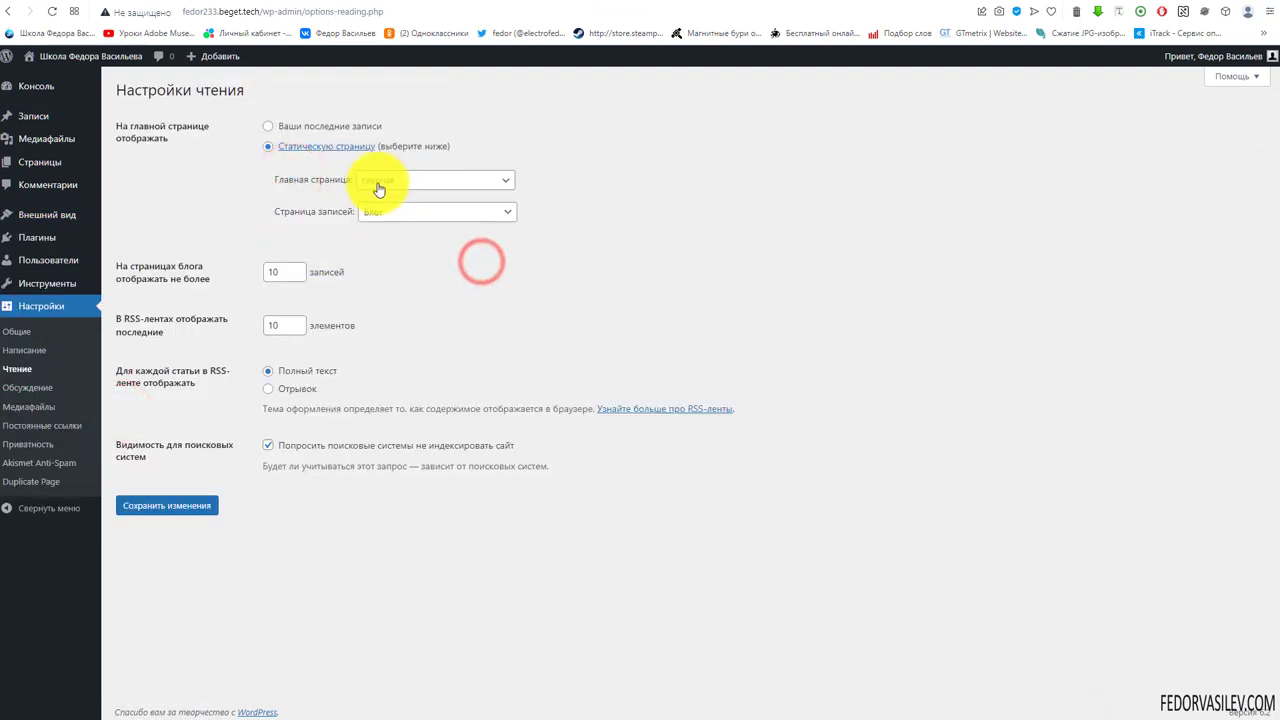
left_click(394, 220)
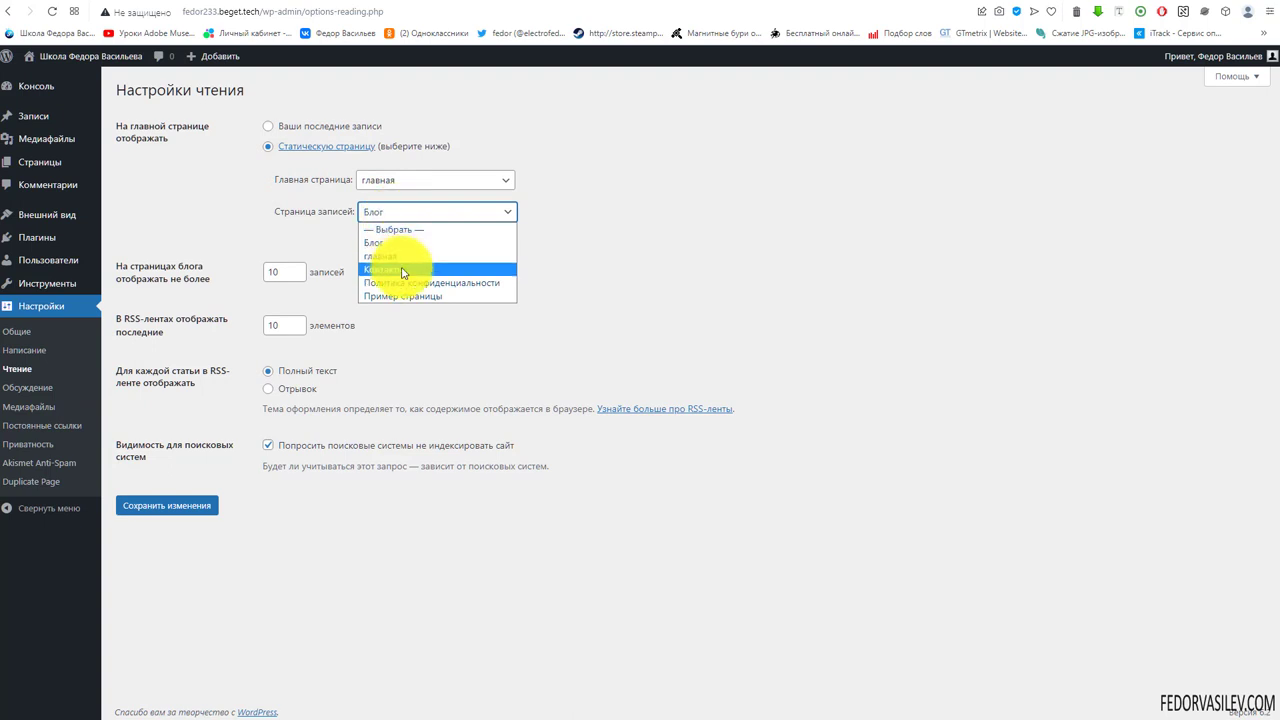
left_click(403, 271)
left_click(183, 505)
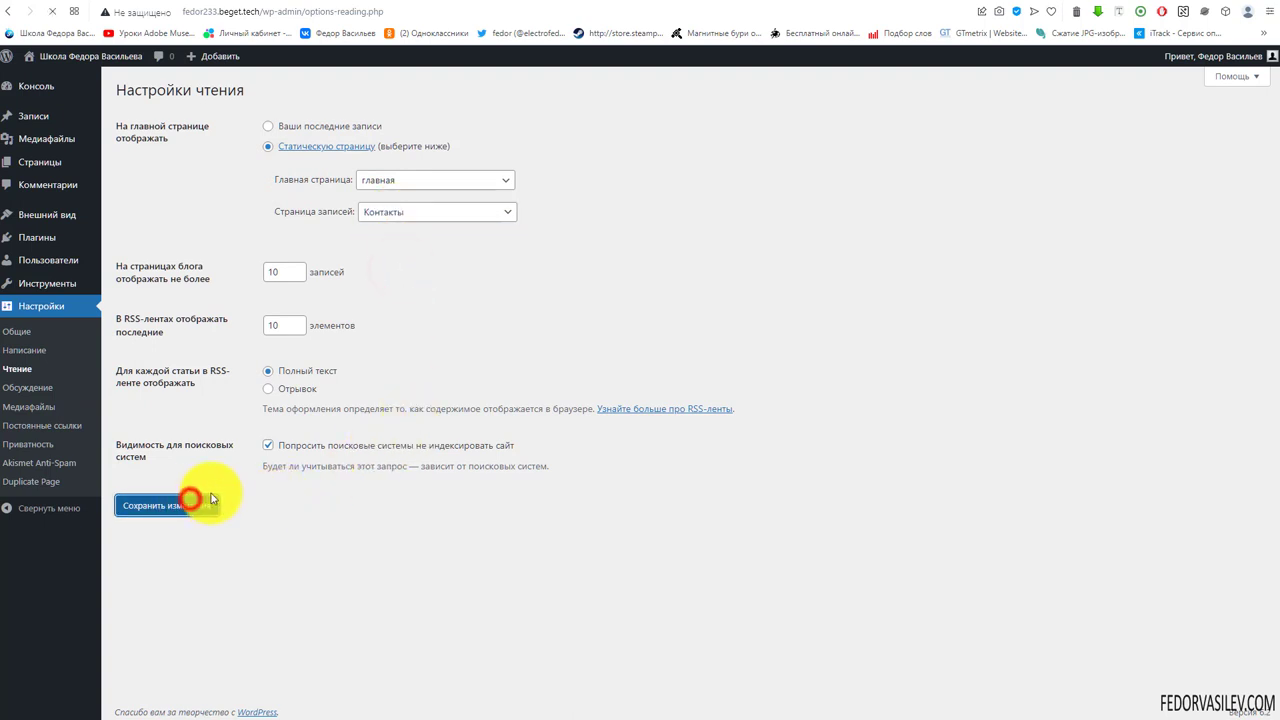
Set the static home page to Блог and check the Главная link on the live site.
left_click(391, 215)
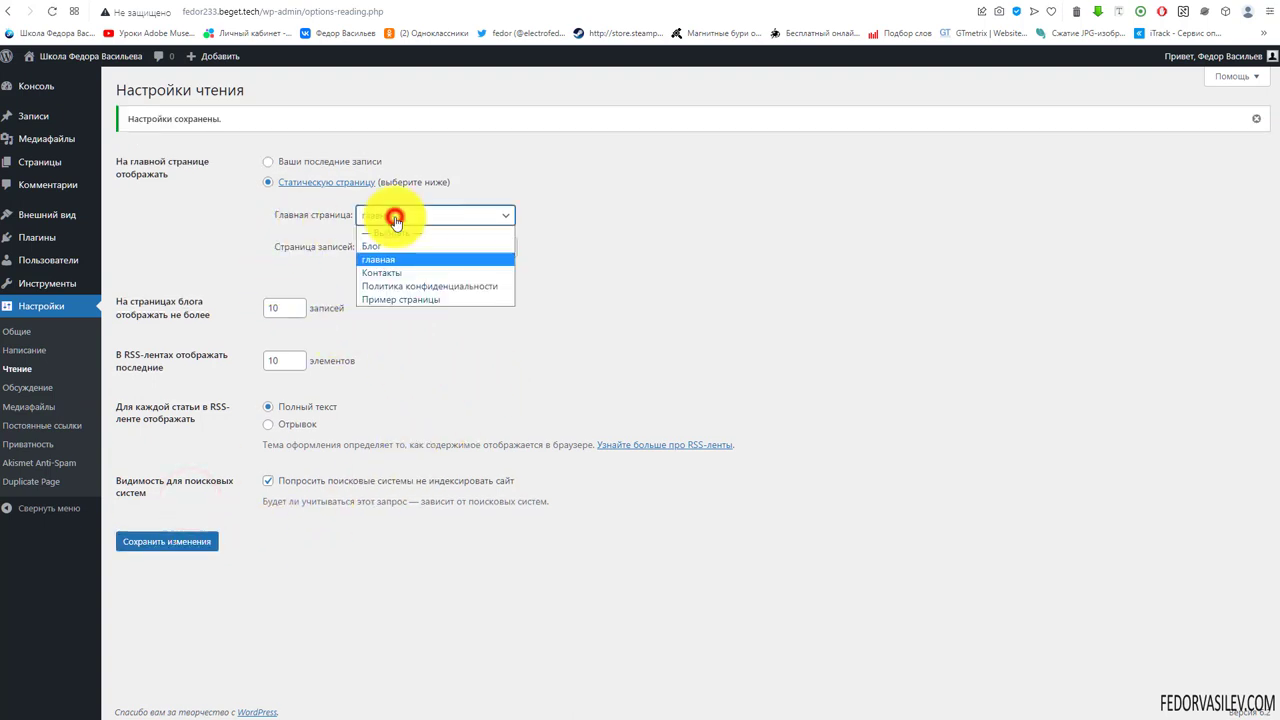
left_click(378, 248)
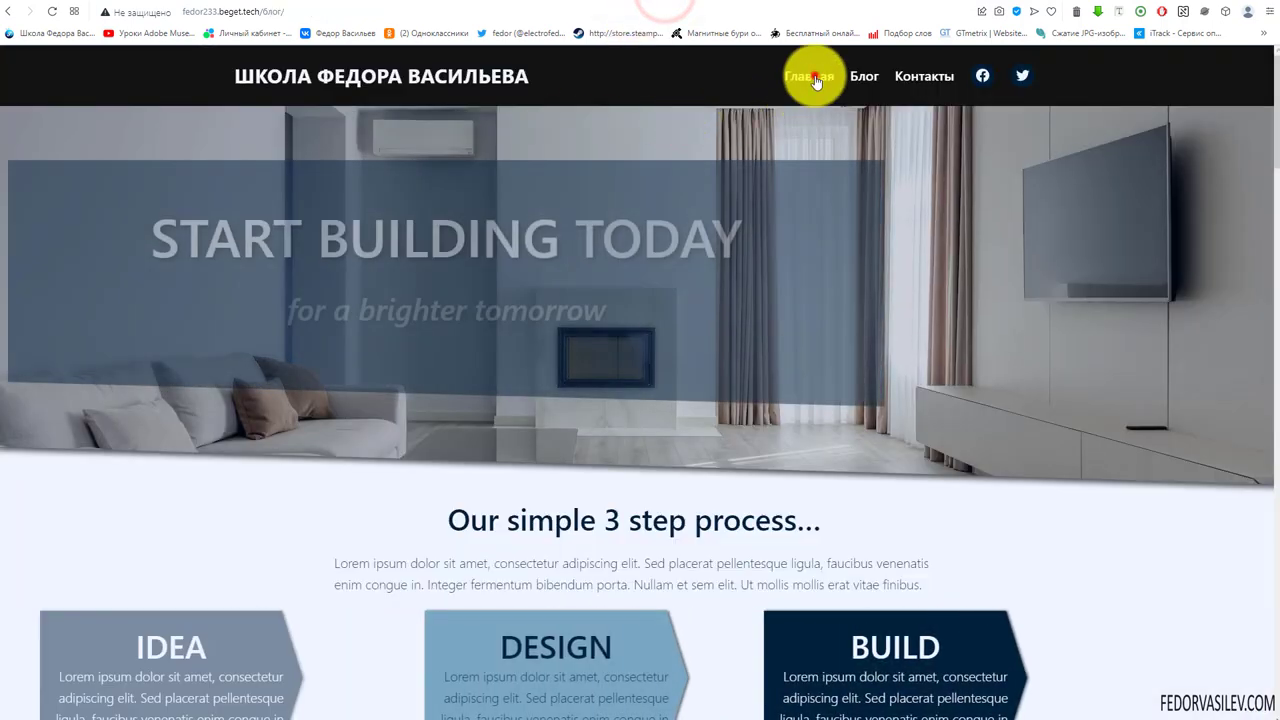
left_click(812, 77)
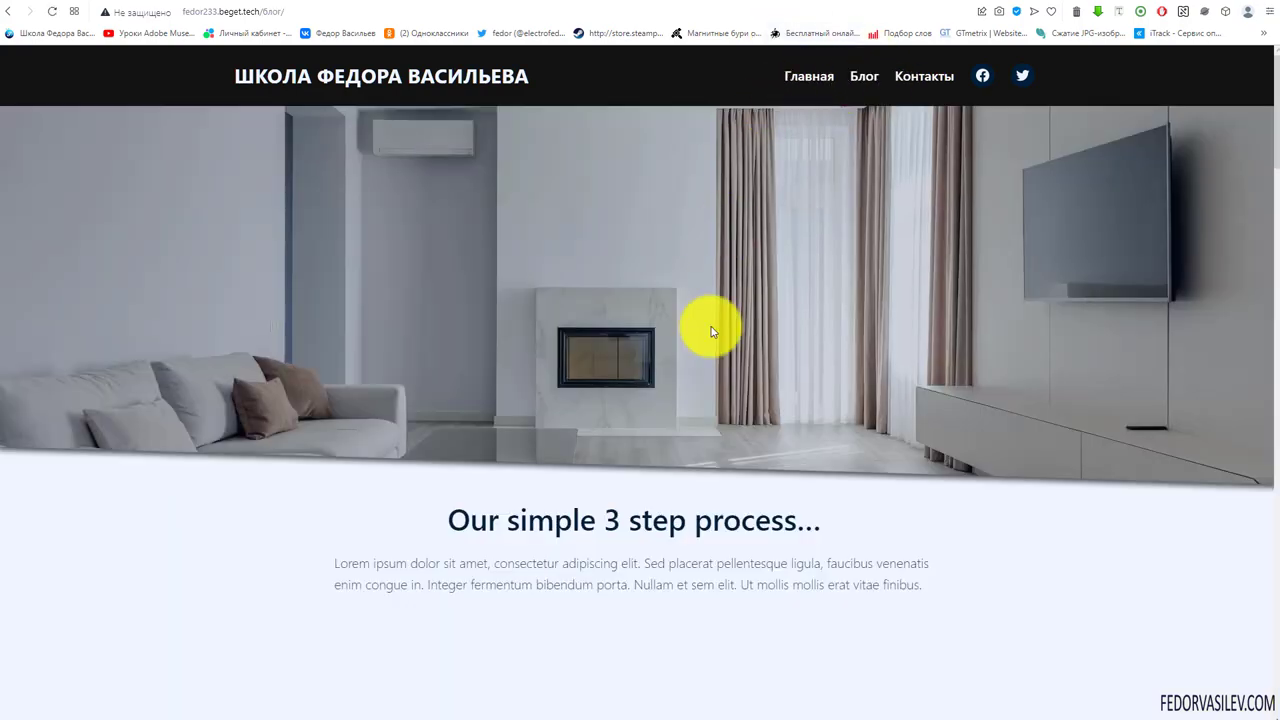
Compare the live site's Главная and Блог pages, reviewing the Блог page's hero banner and three-step process section.
scroll(629, 377, "down", 5)
scroll(629, 377, "up", 5)
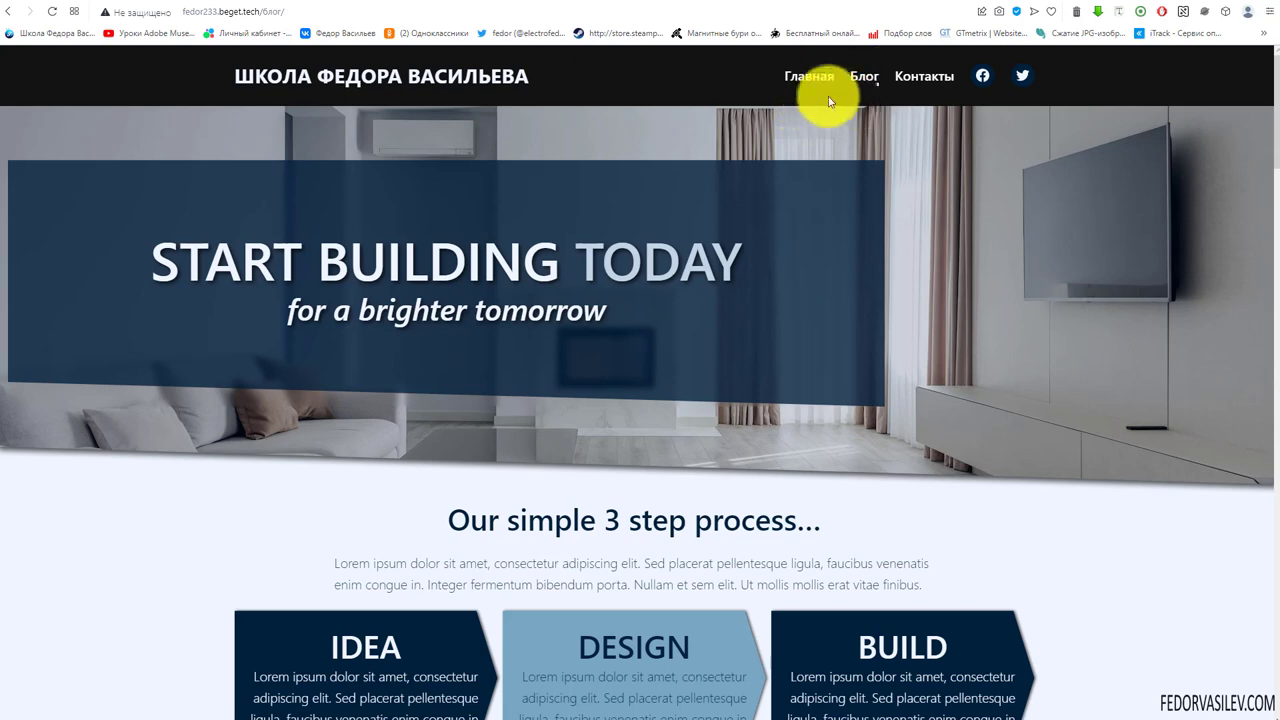
left_click(800, 80)
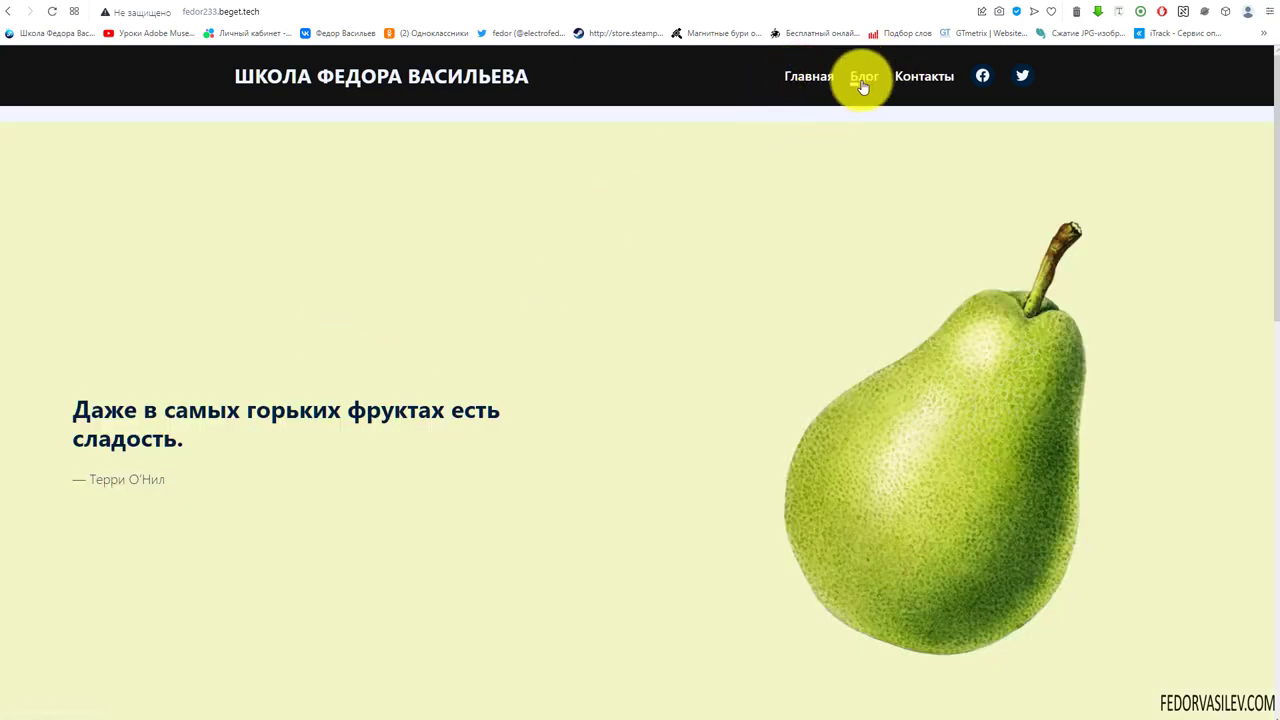
left_click(860, 78)
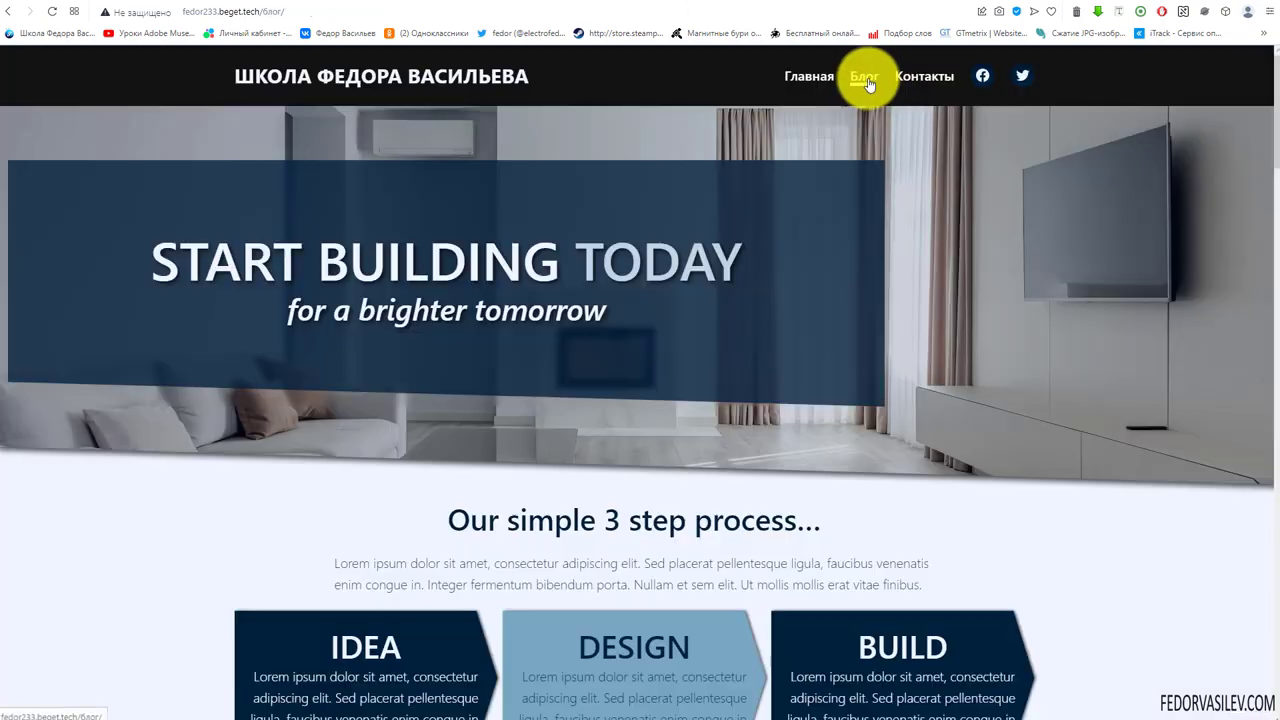
left_click(867, 80)
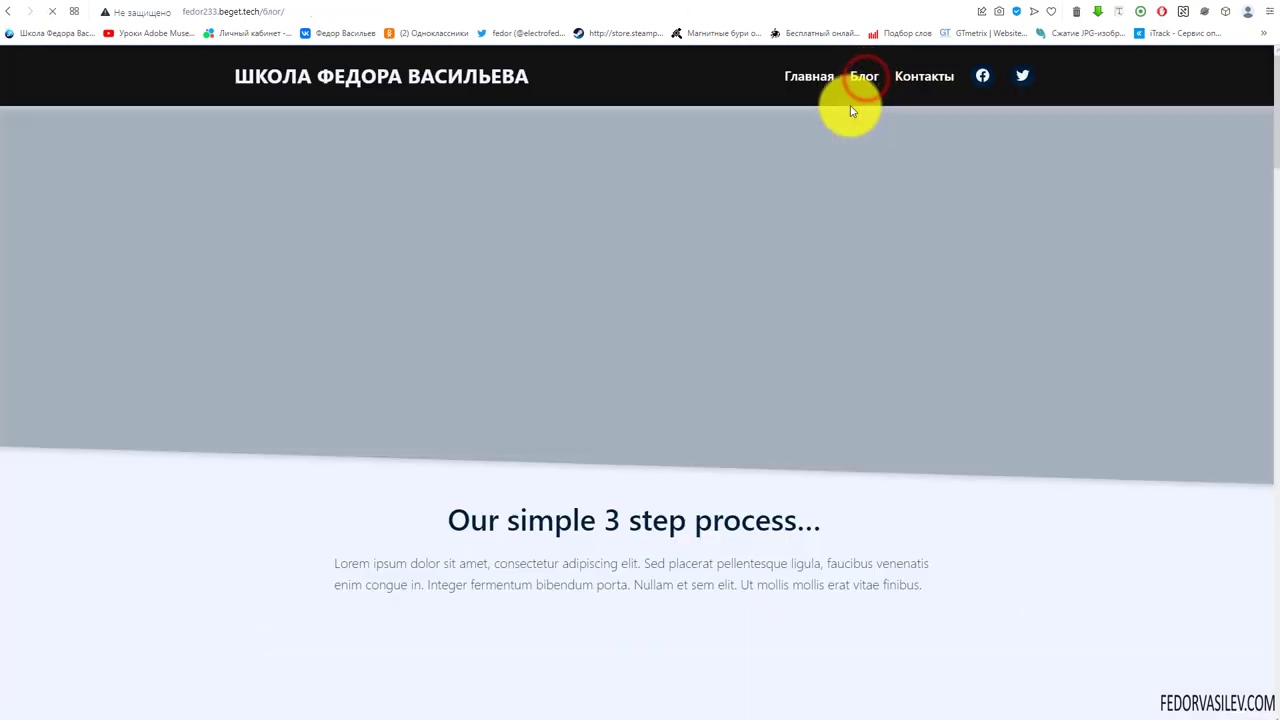
scroll(300, 290, "down", 15)
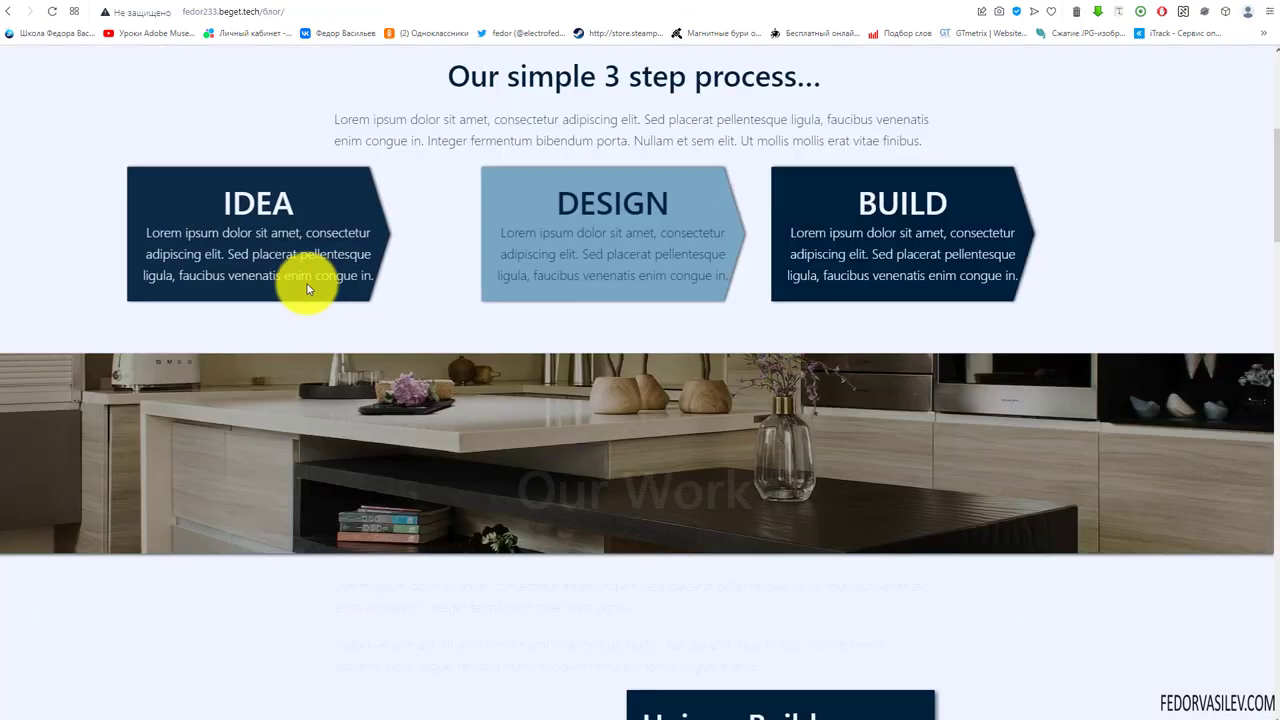
scroll(308, 293, "up", 15)
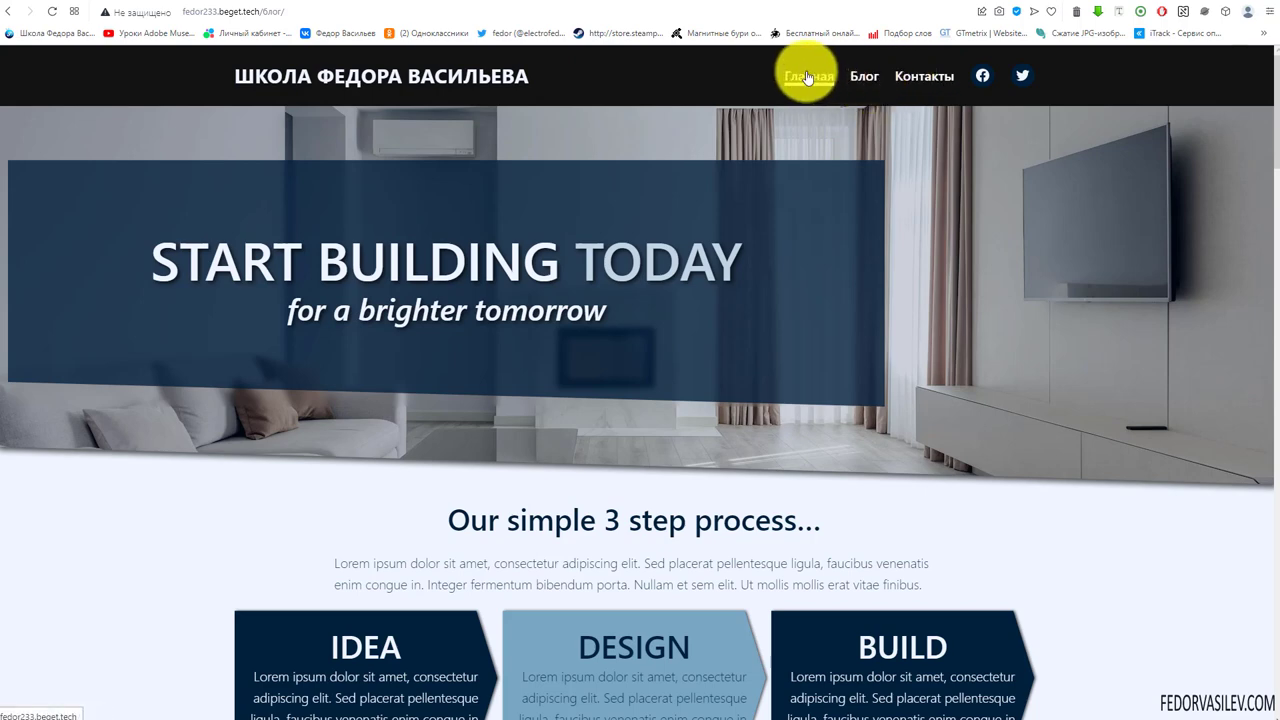
left_click(609, 2)
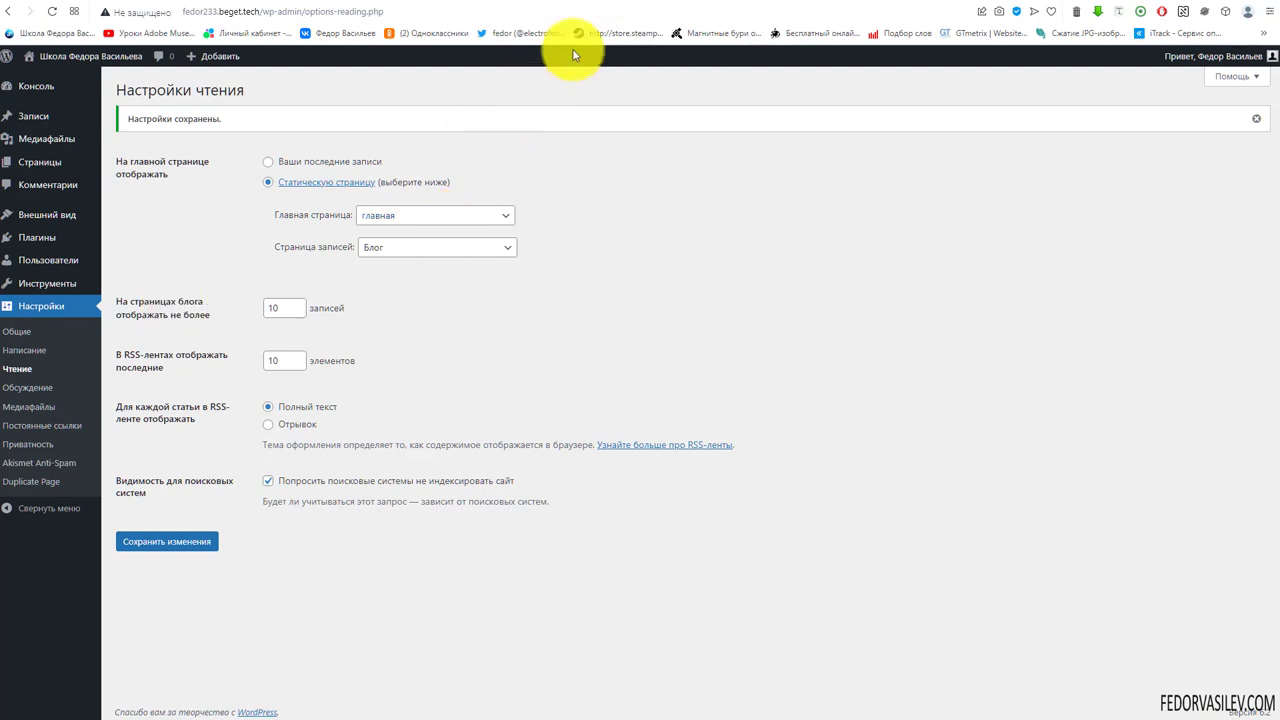
left_click(690, 4)
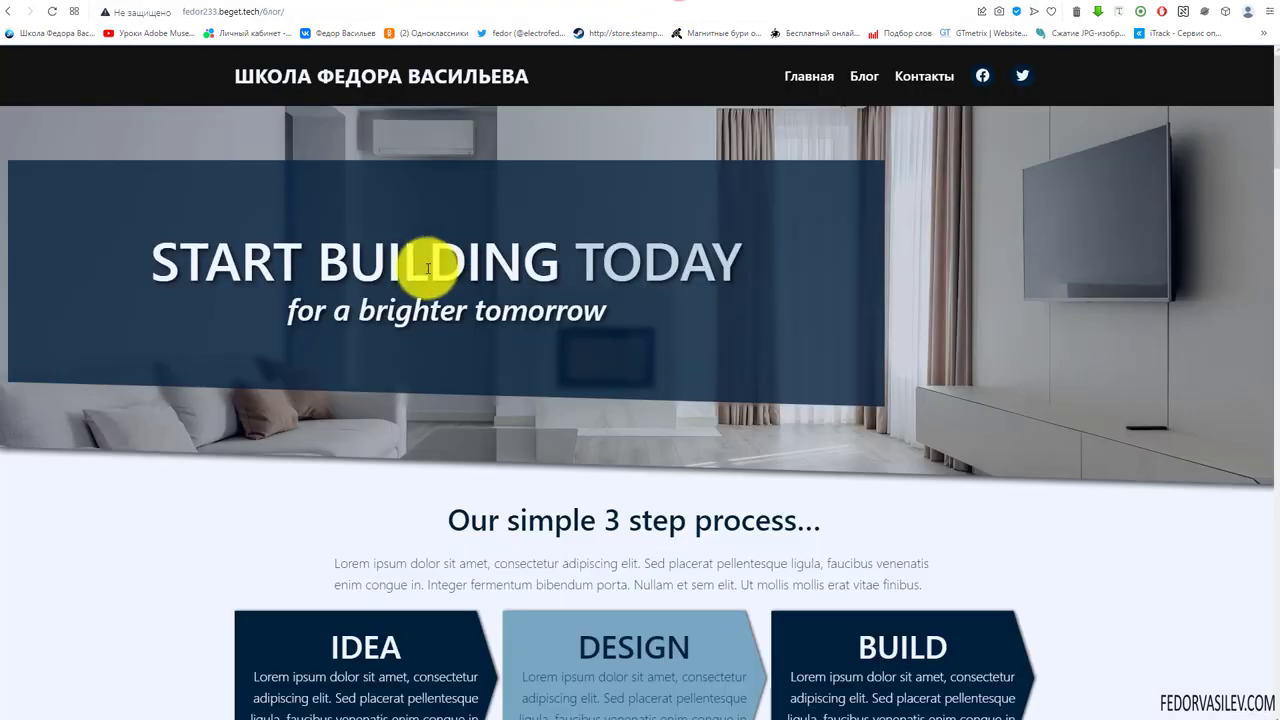
Open the AploBlocks theme's welcome page in the WordPress admin and read its introduction.
left_click(612, 2)
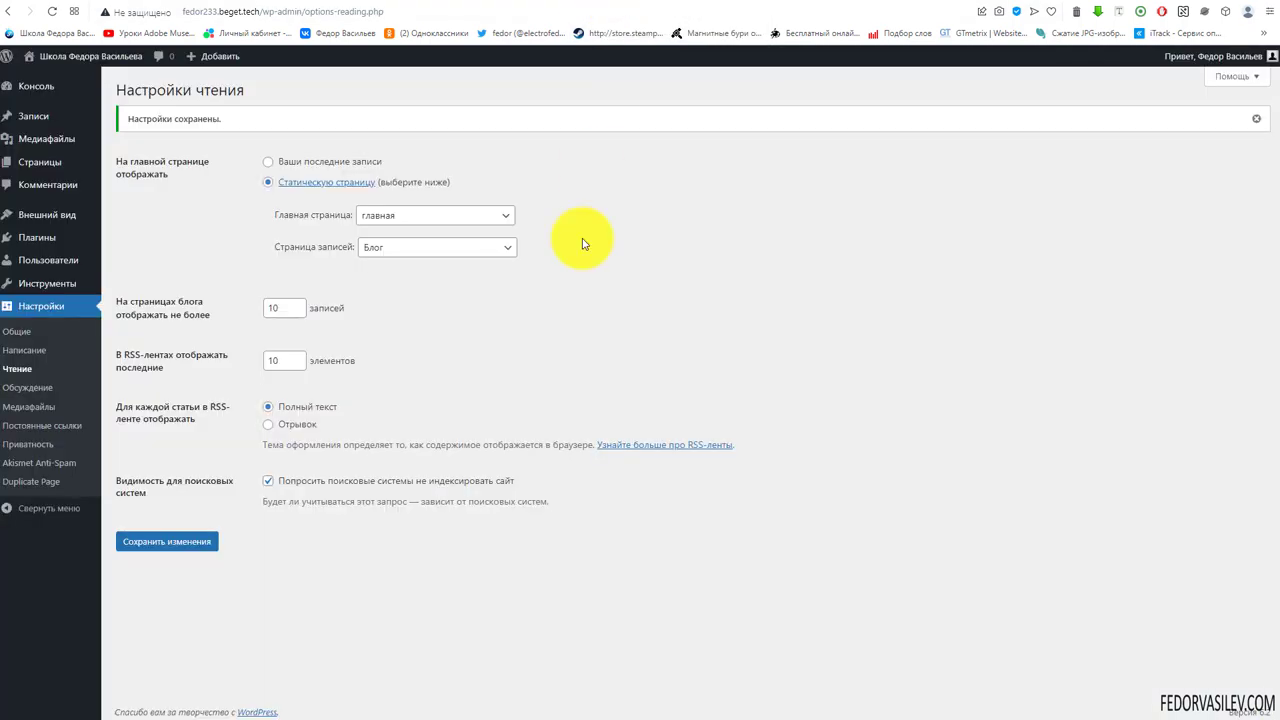
mouse_move(45, 225)
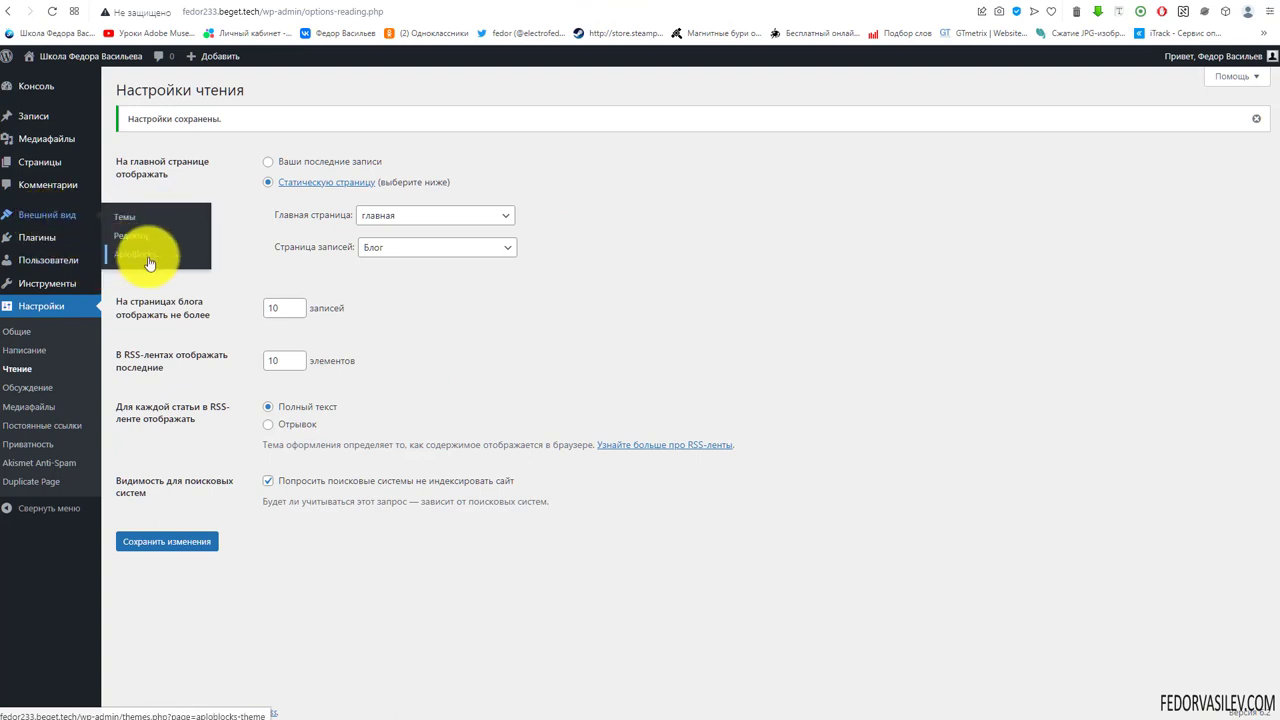
left_click(127, 258)
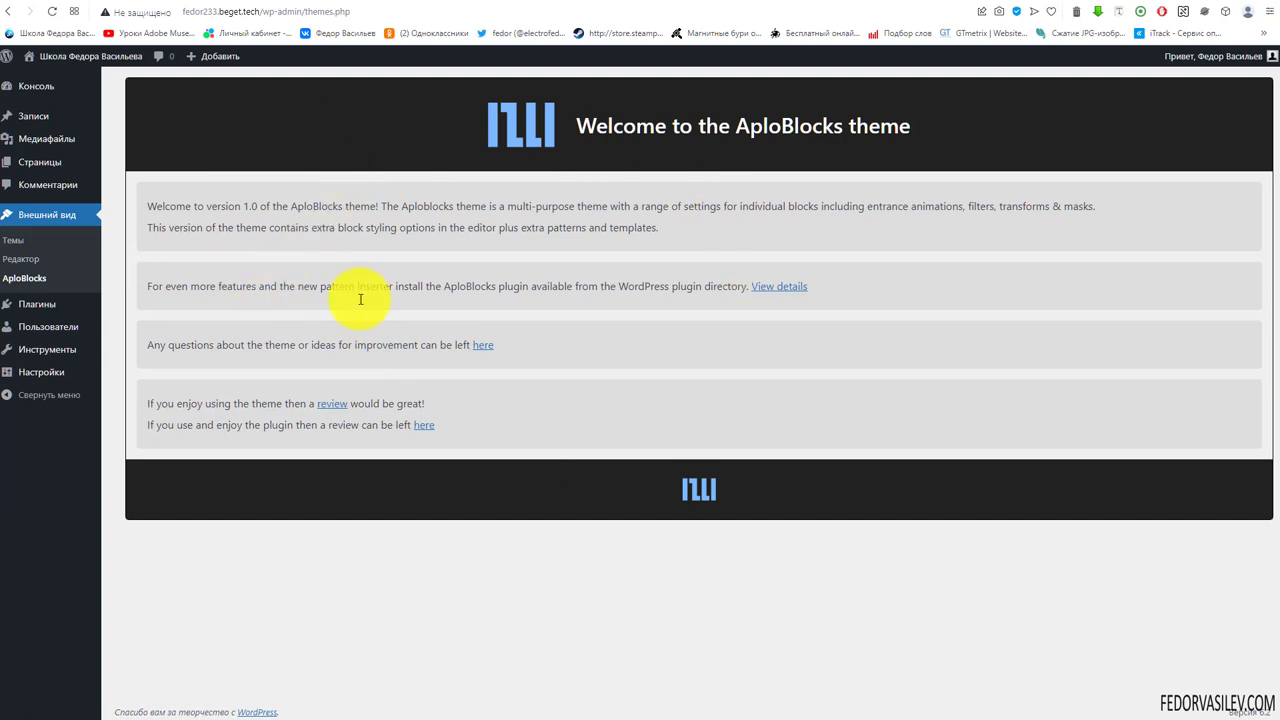
left_click_drag(487, 437, 314, 286)
left_click(328, 225)
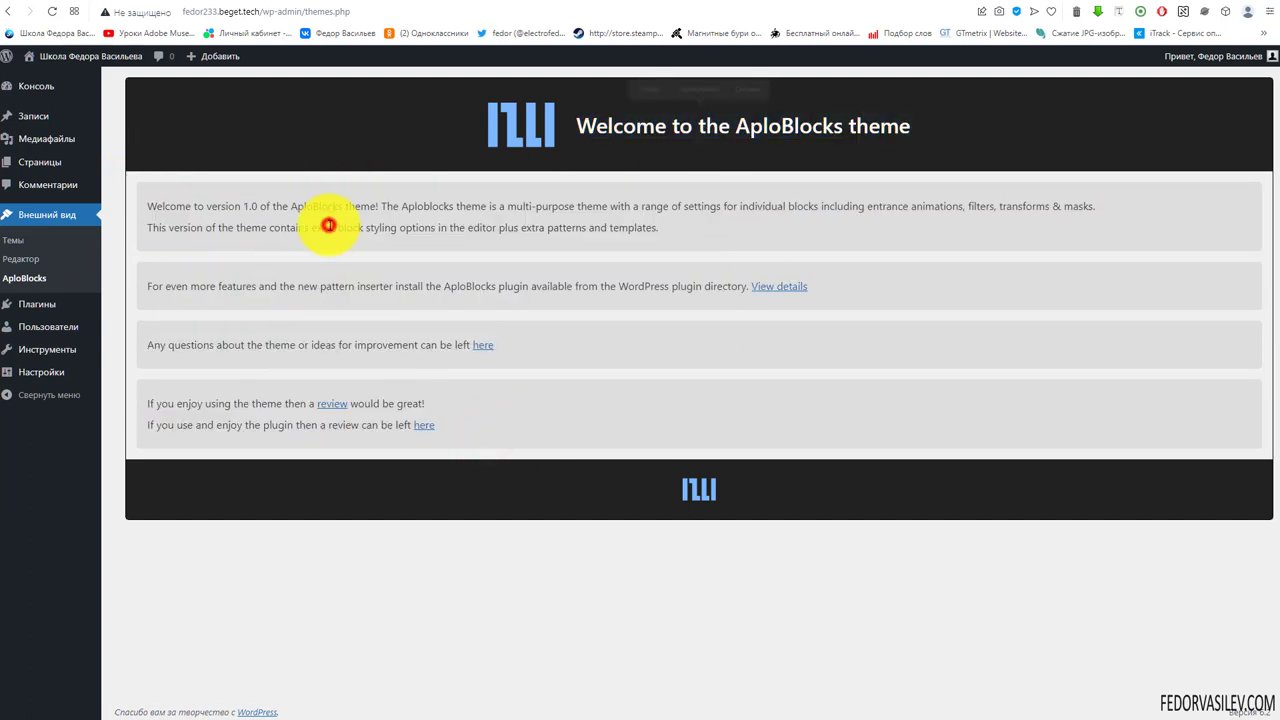
View the AploBlocks plugin's details page on WordPress.org, check its title and author, and close it.
left_click(778, 289)
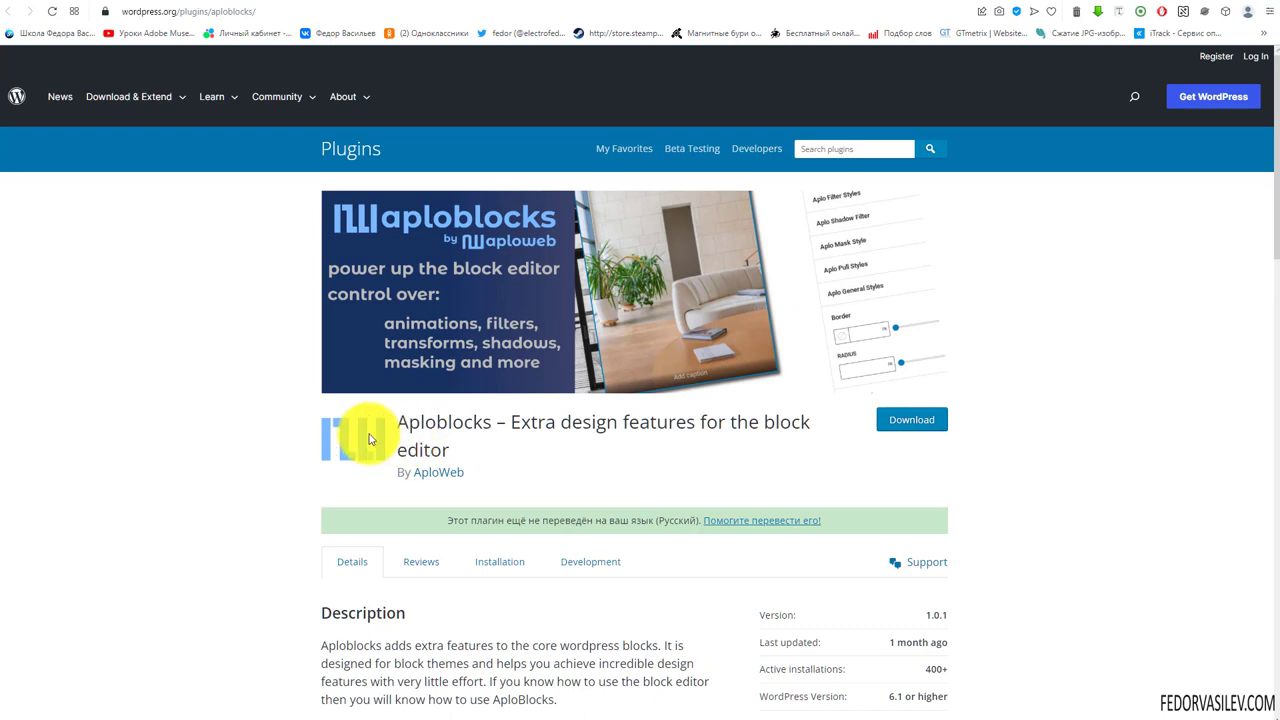
left_click_drag(485, 466, 402, 425)
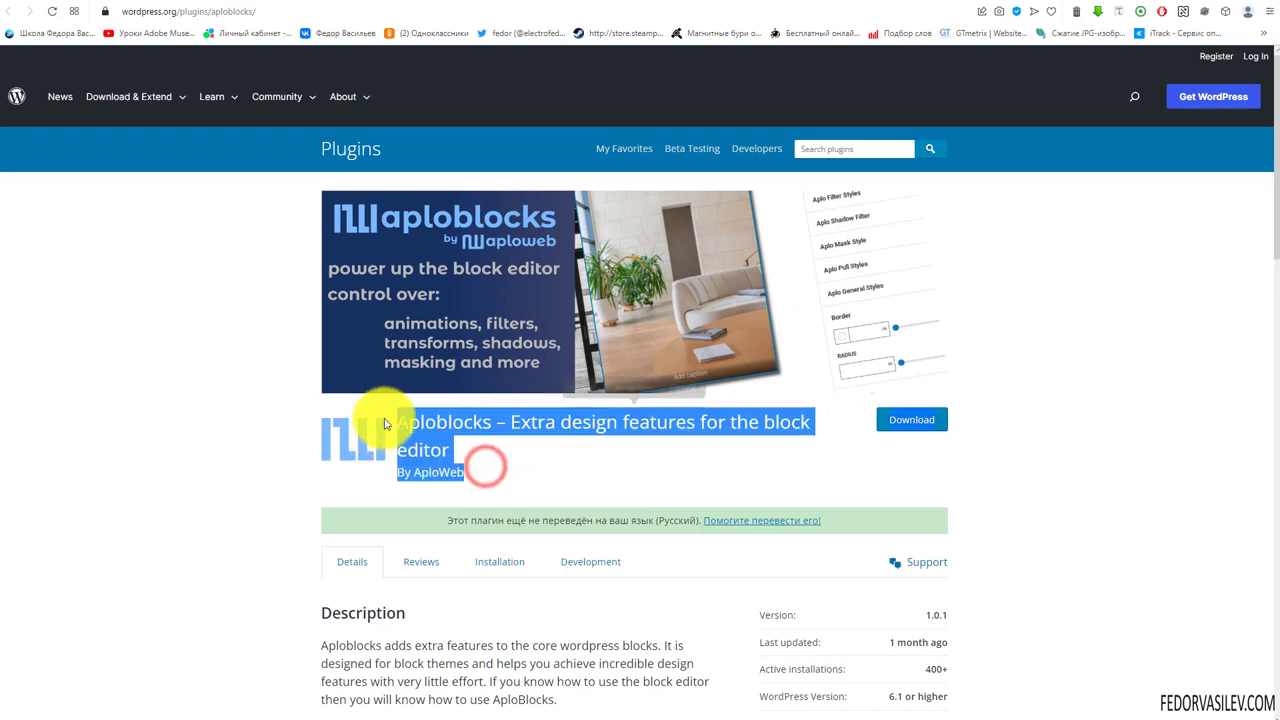
left_click(550, 476)
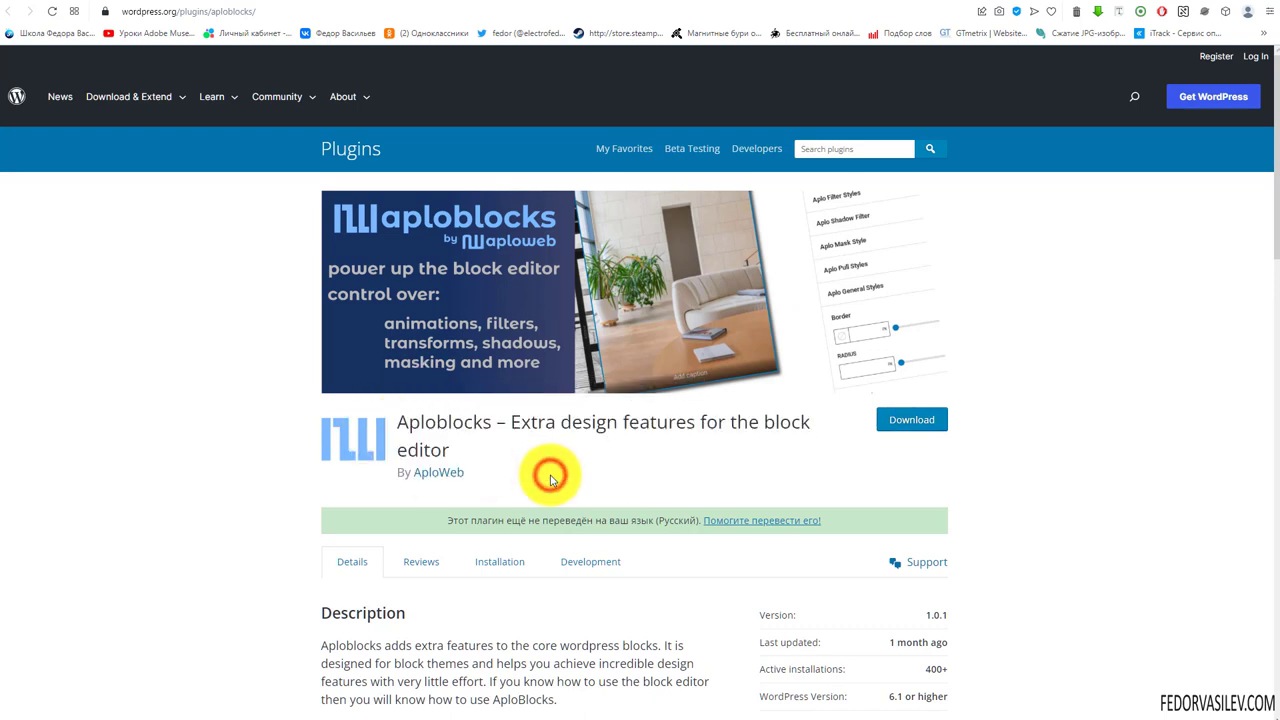
left_click(660, 5)
View the AploBlocks theme's support forum and reviews page on WordPress.org, closing each to return to the welcome page.
left_click(480, 346)
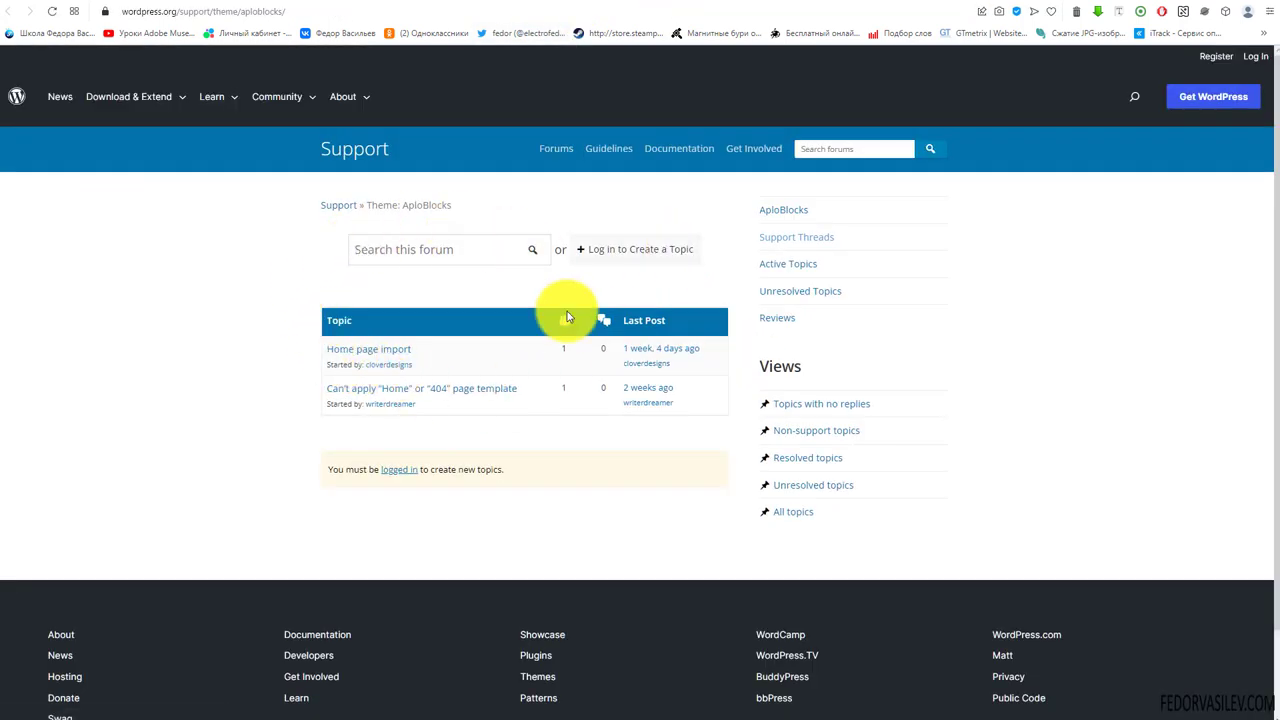
left_click_drag(400, 150, 310, 155)
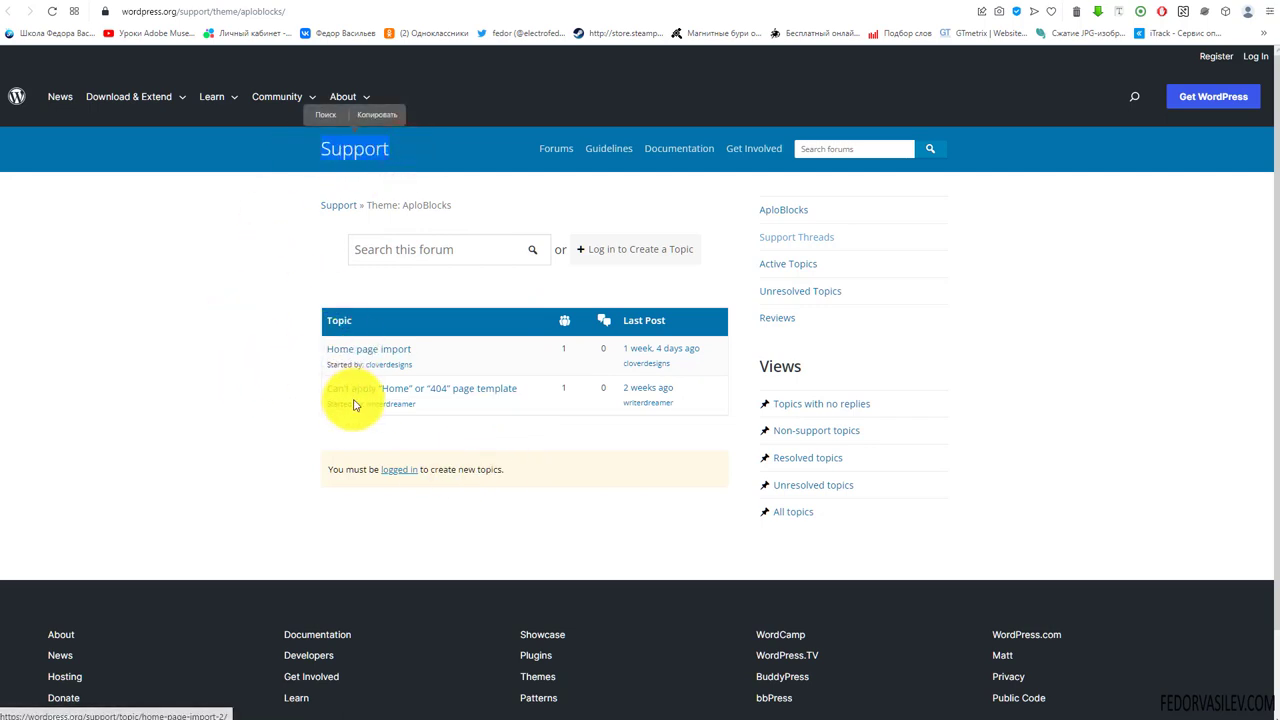
left_click(665, 4)
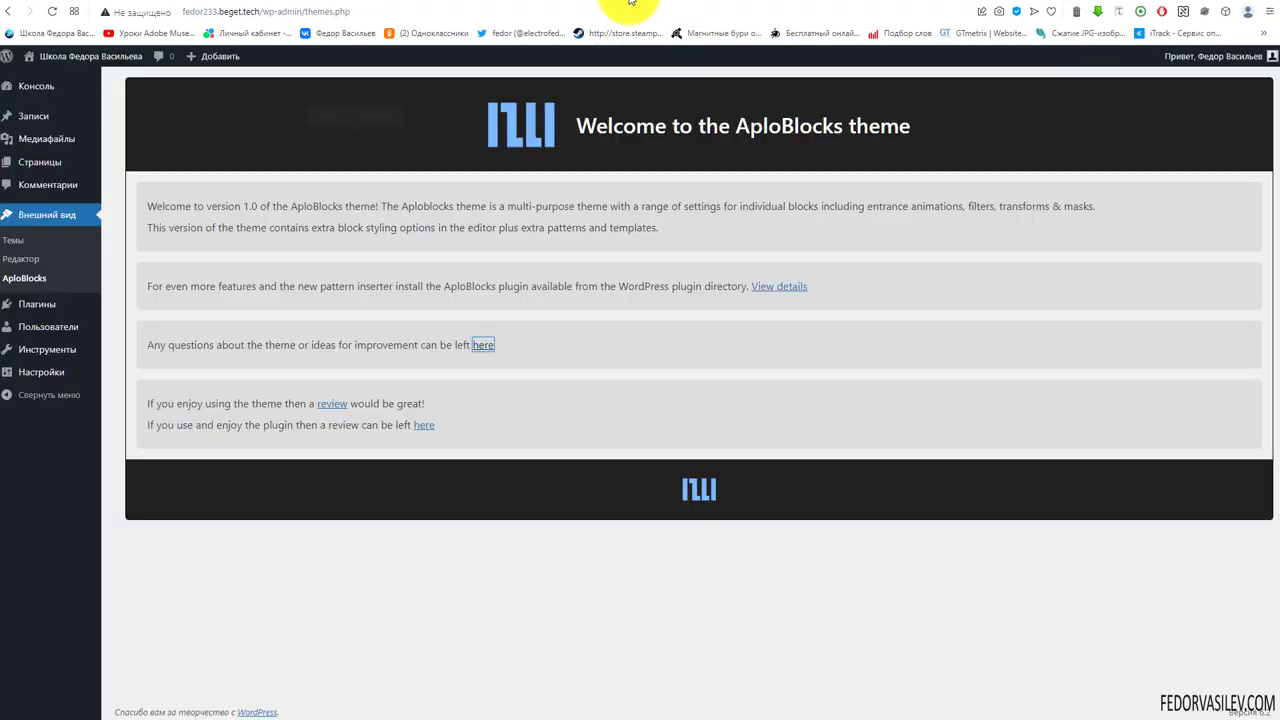
left_click(516, 391)
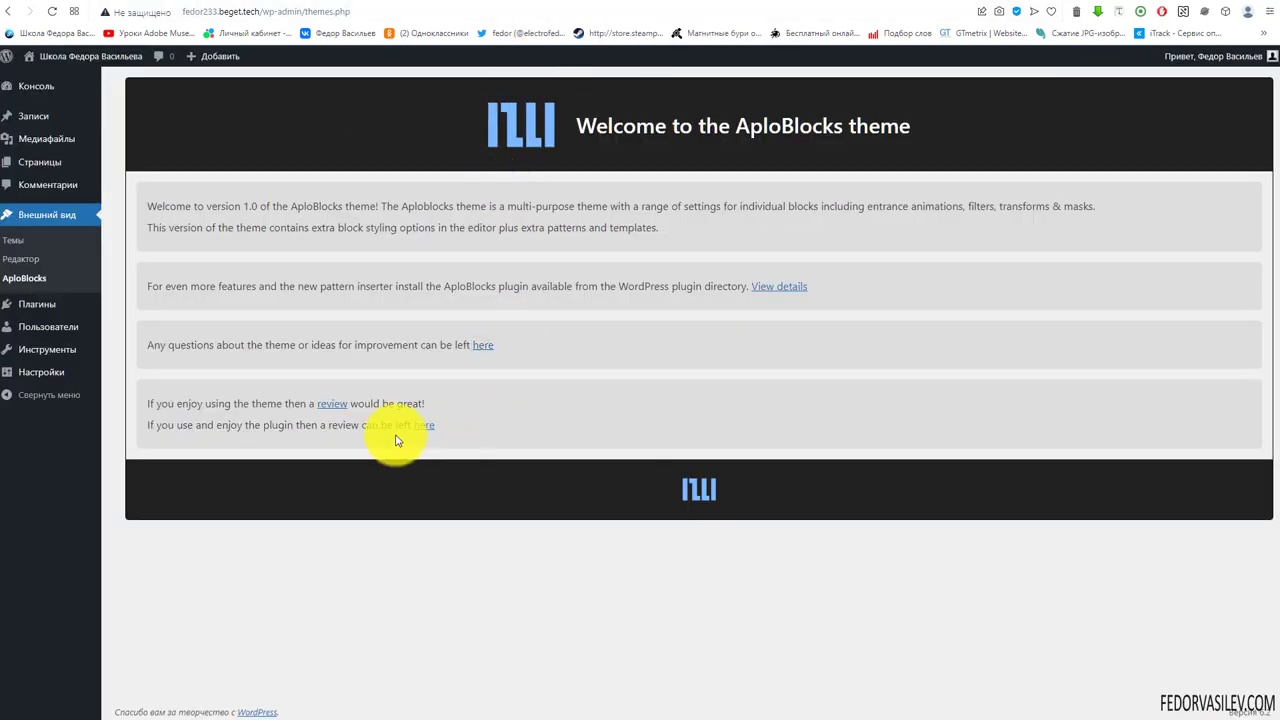
left_click(338, 405)
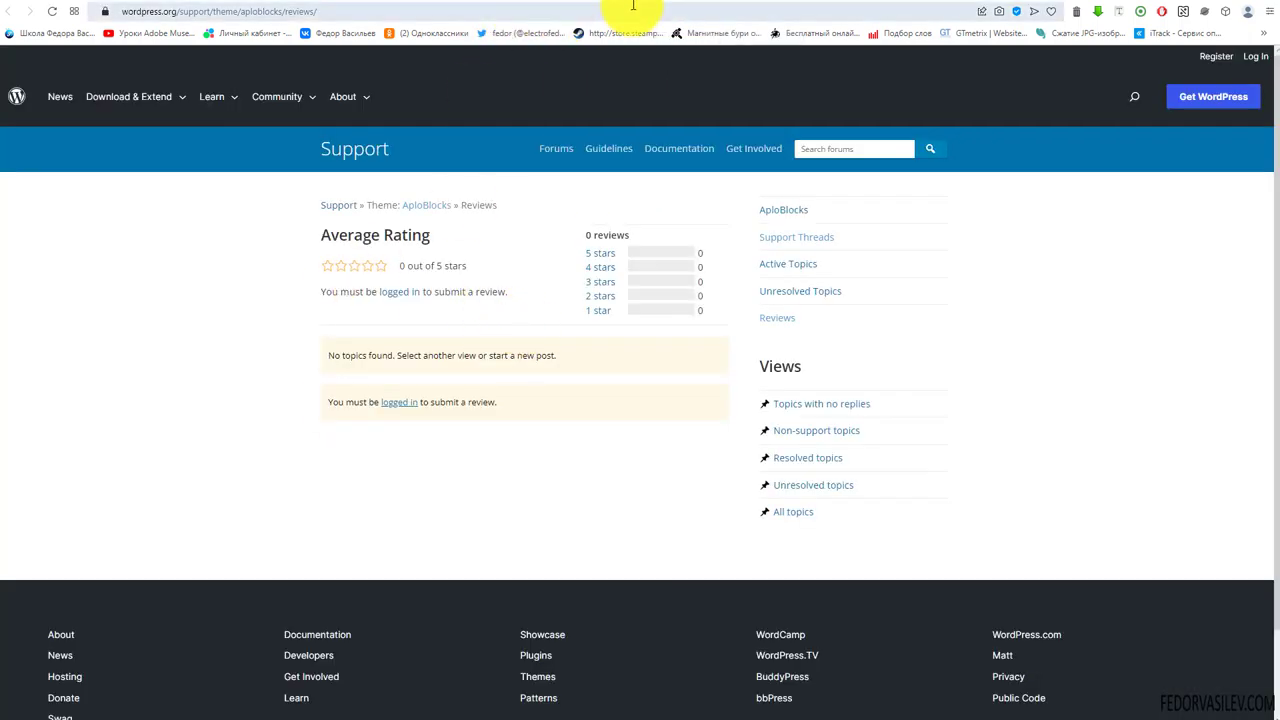
left_click(665, 5)
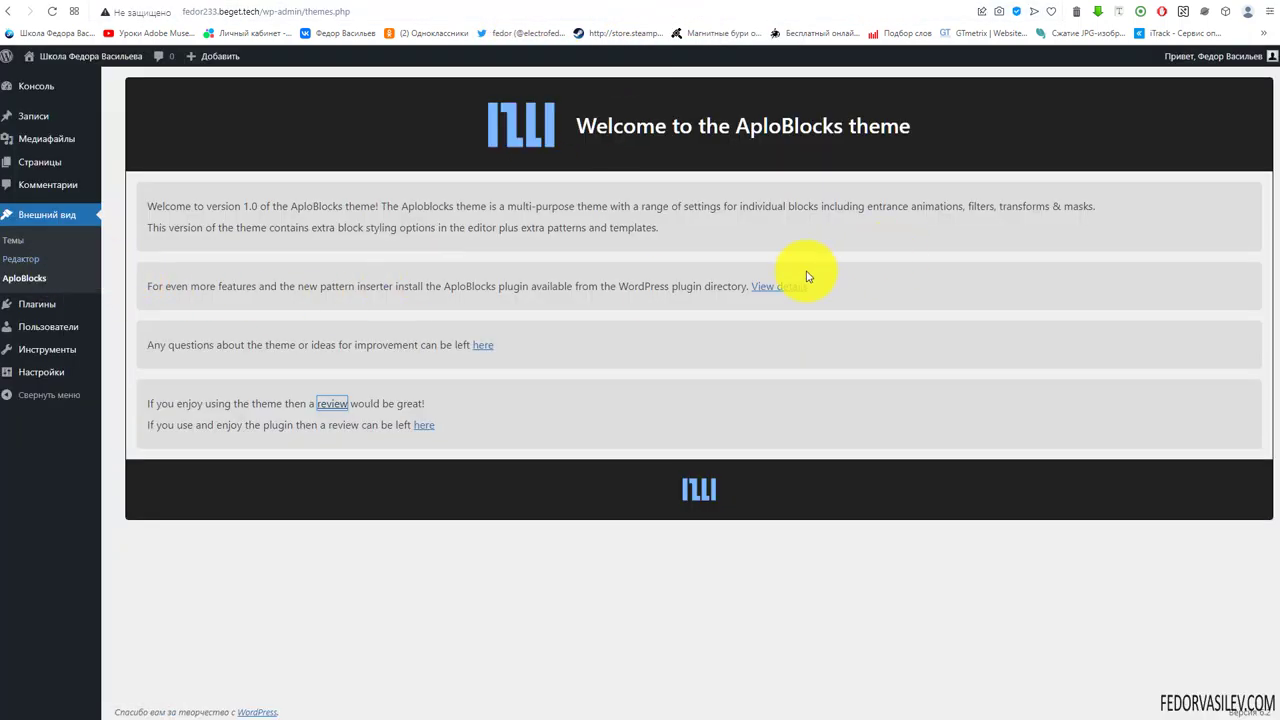
Open the WordPress site editor and bring up the management list of all templates.
left_click(13, 243)
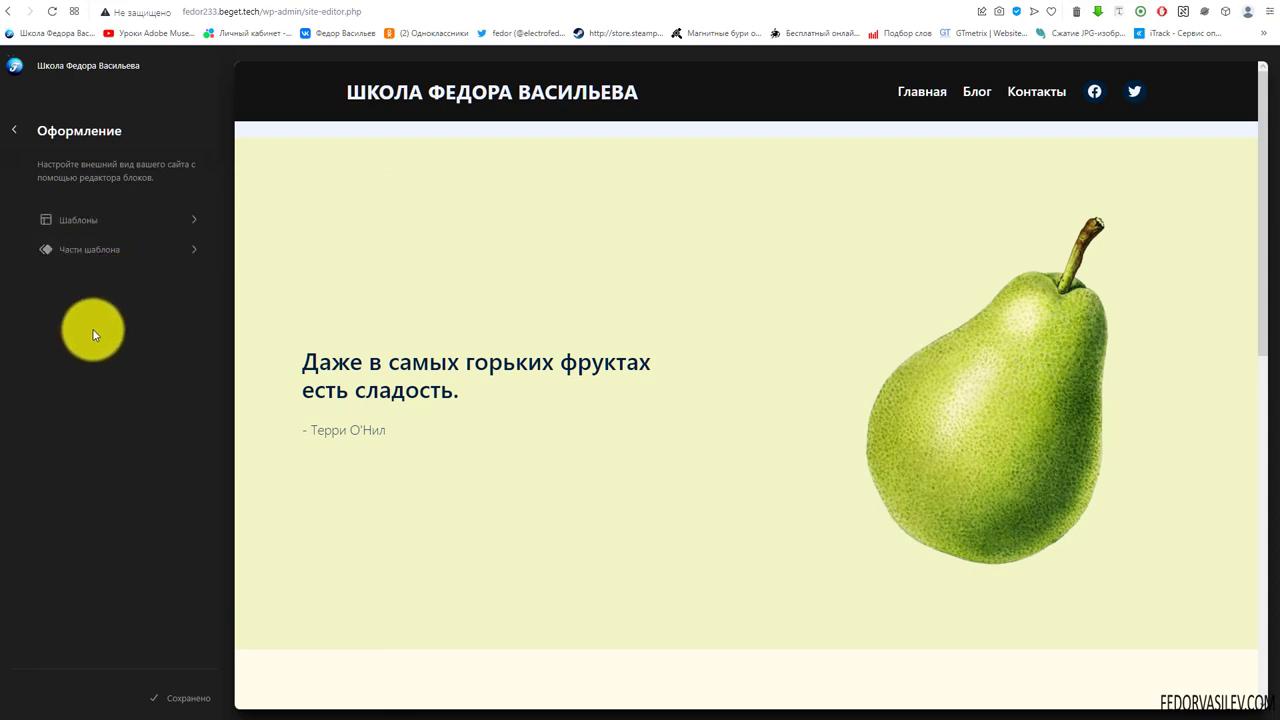
left_click(71, 213)
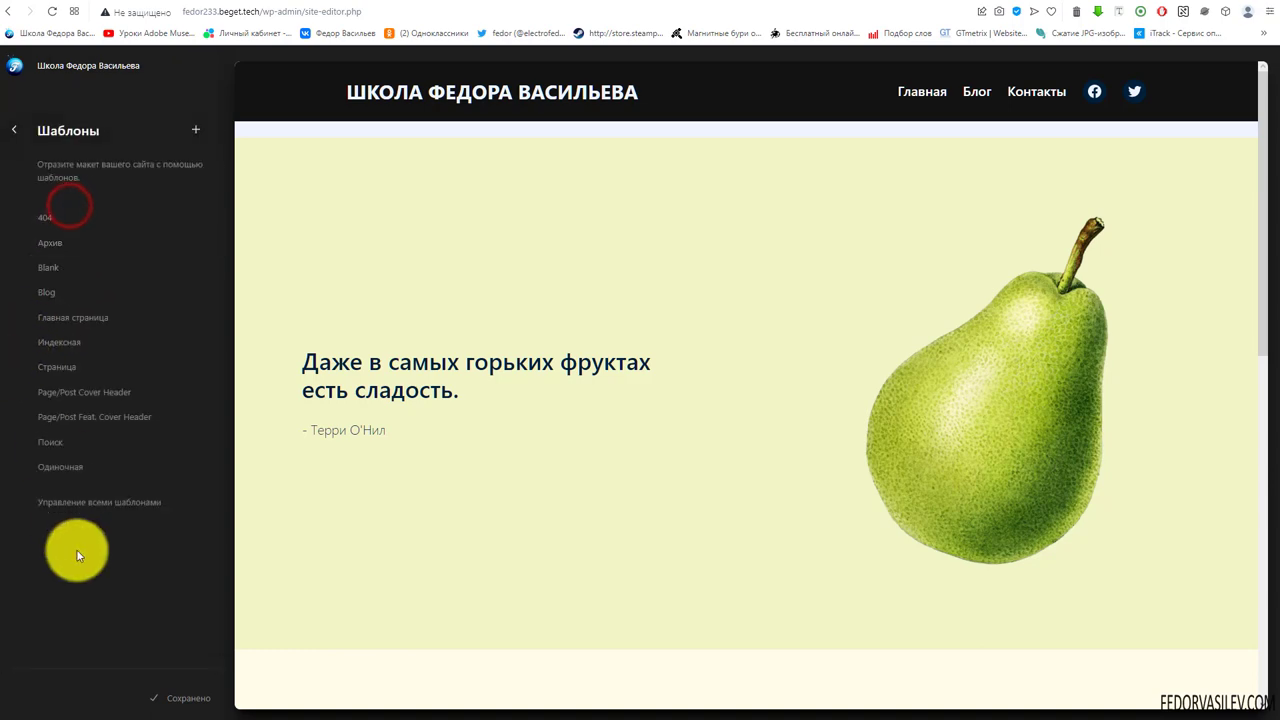
left_click(77, 502)
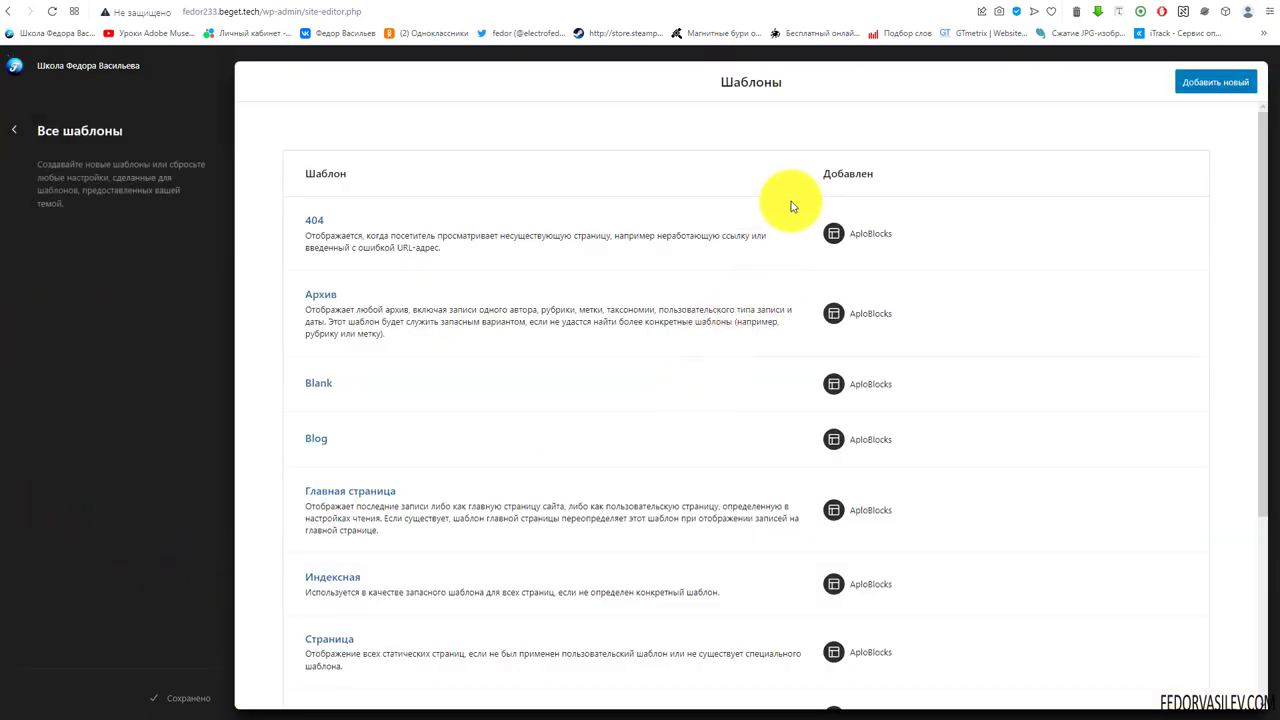
Examine the full list of AploBlocks templates and their descriptions, from 404 through Одиночная.
left_click_drag(831, 187, 749, 200)
scroll(800, 190, "down", 2)
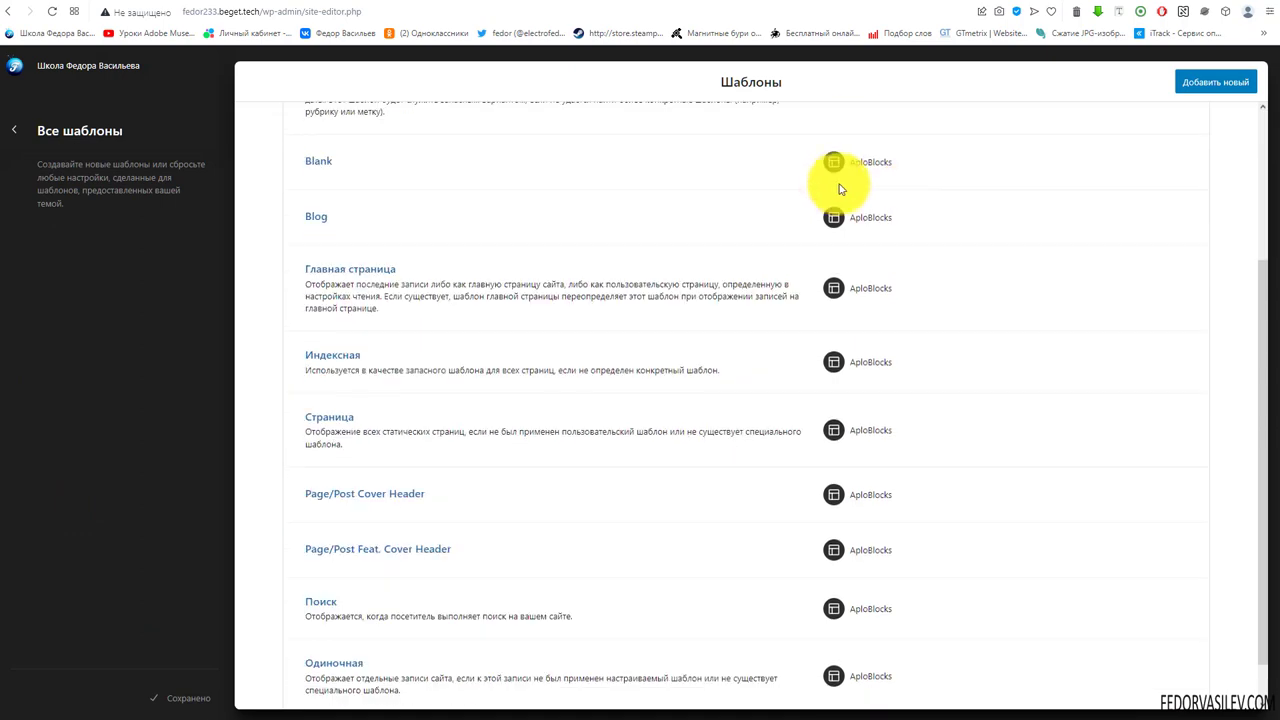
scroll(560, 300, "up", 2)
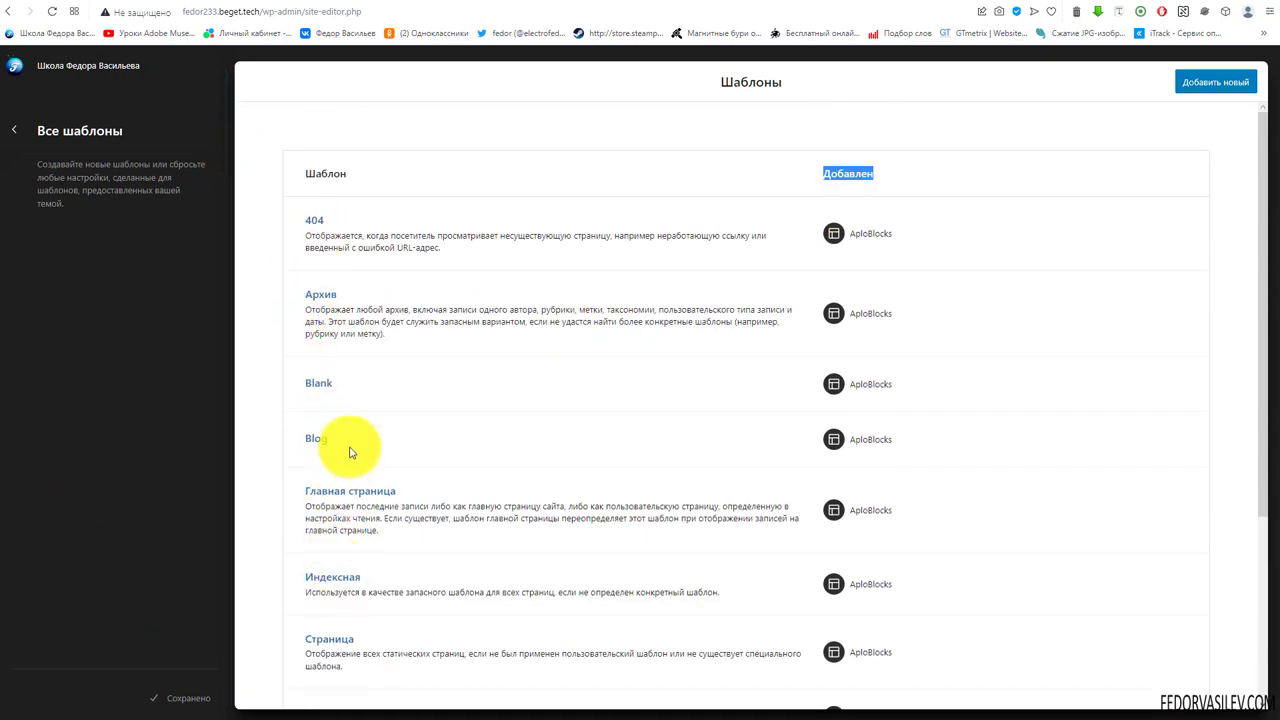
scroll(849, 349, "down", 3)
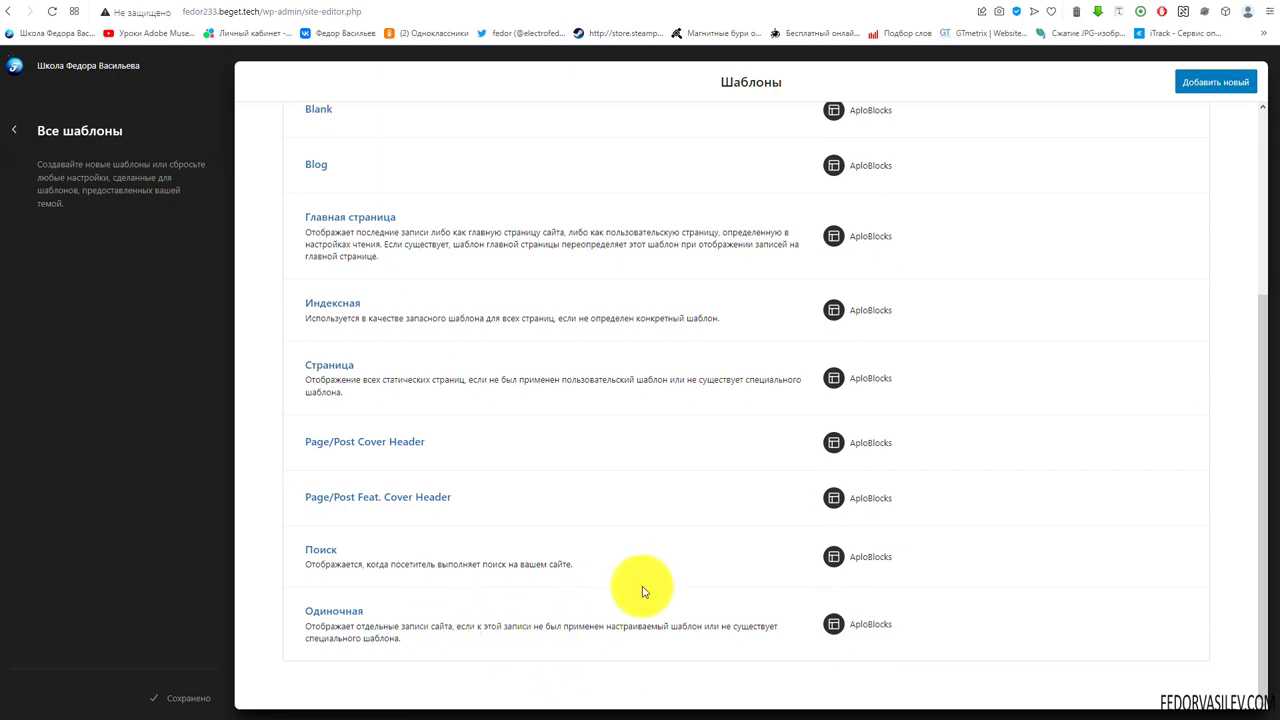
scroll(440, 420, "up", 3)
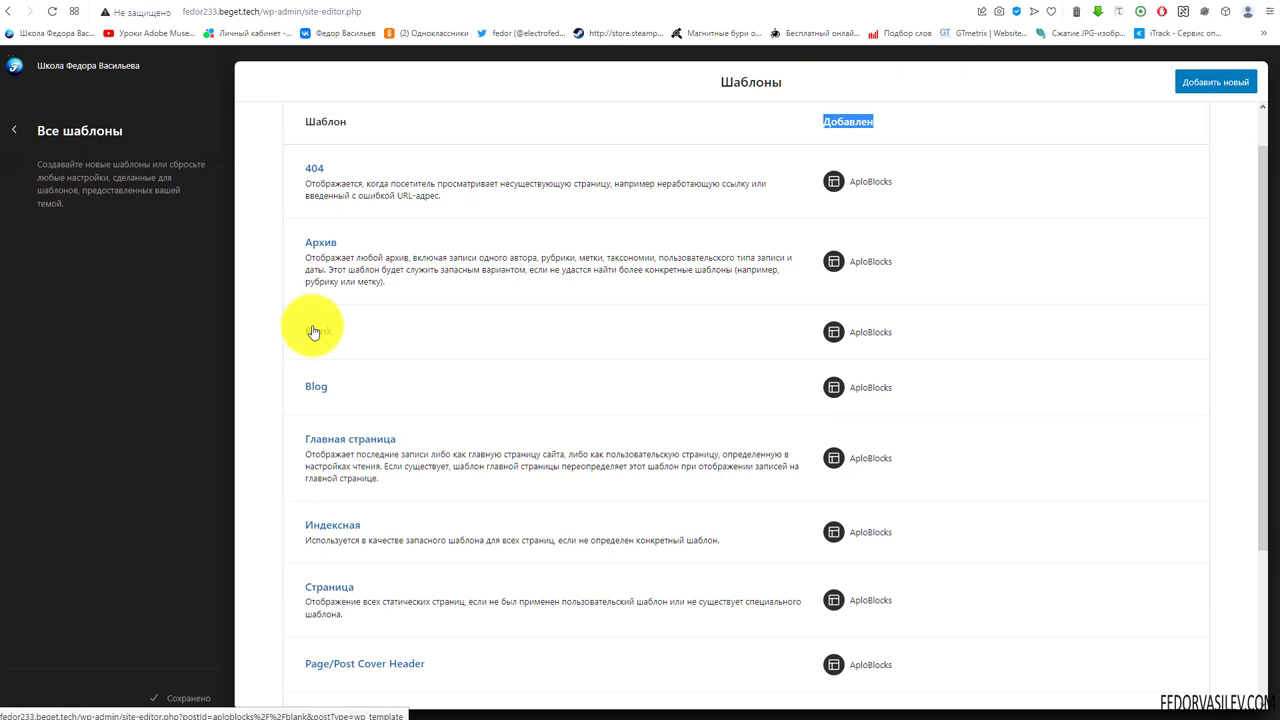
scroll(313, 332, "down", 3)
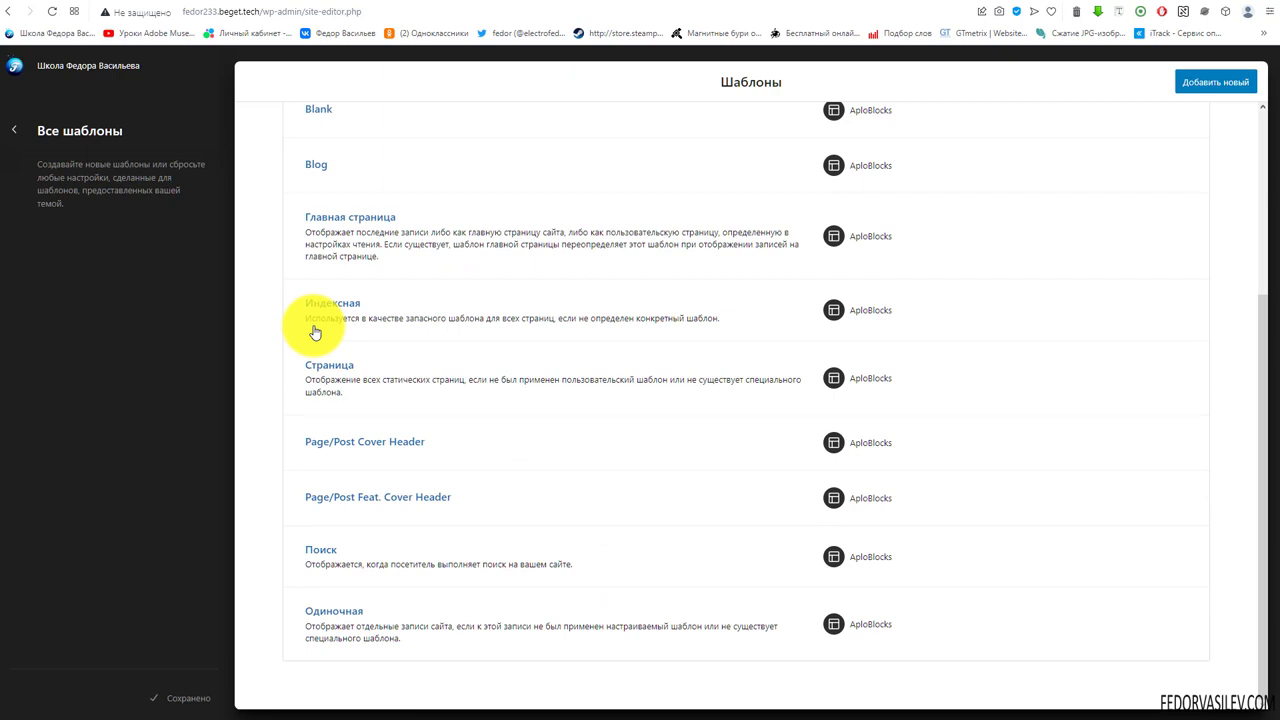
scroll(343, 466, "up", 3)
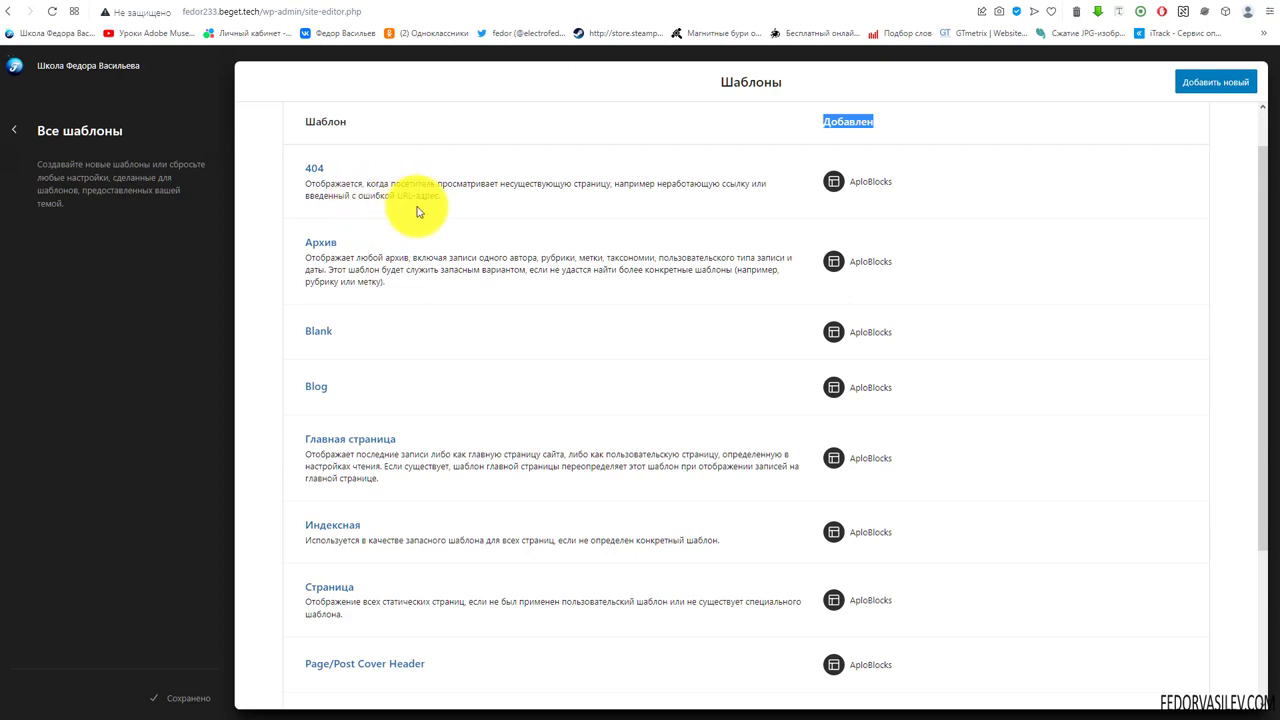
left_click_drag(437, 198, 350, 180)
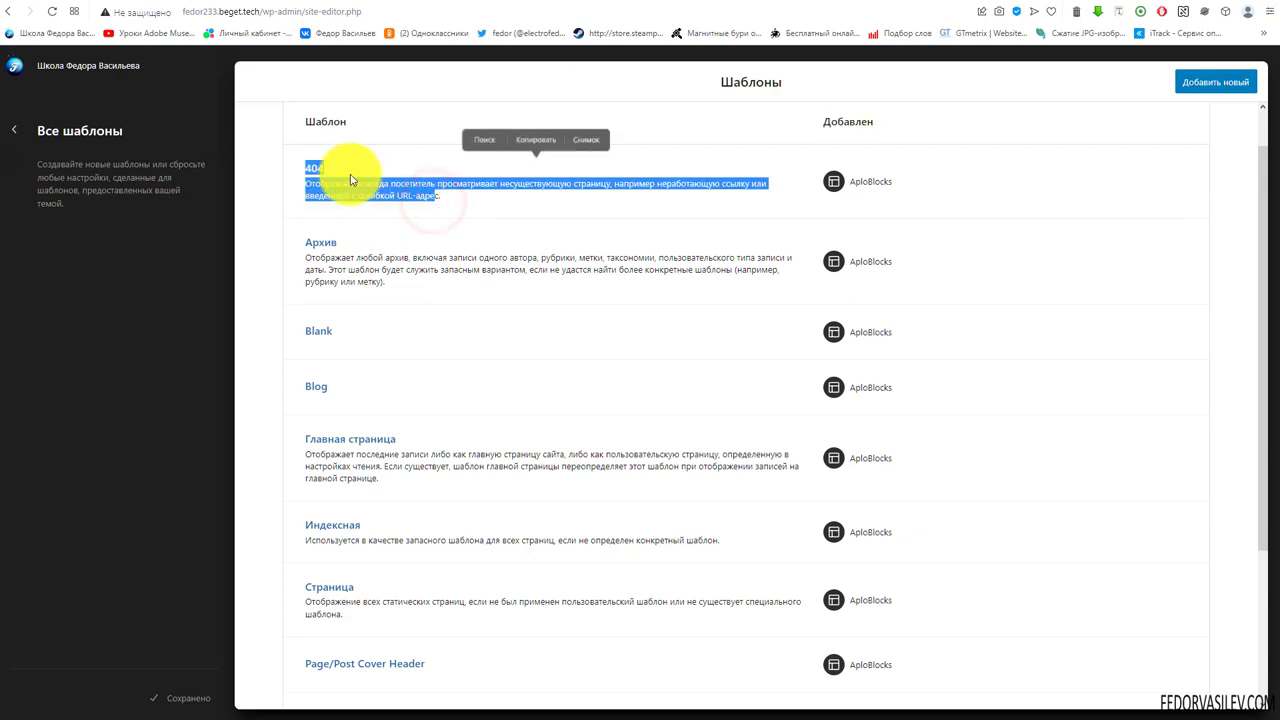
left_click(452, 196)
scroll(452, 196, "up", 1)
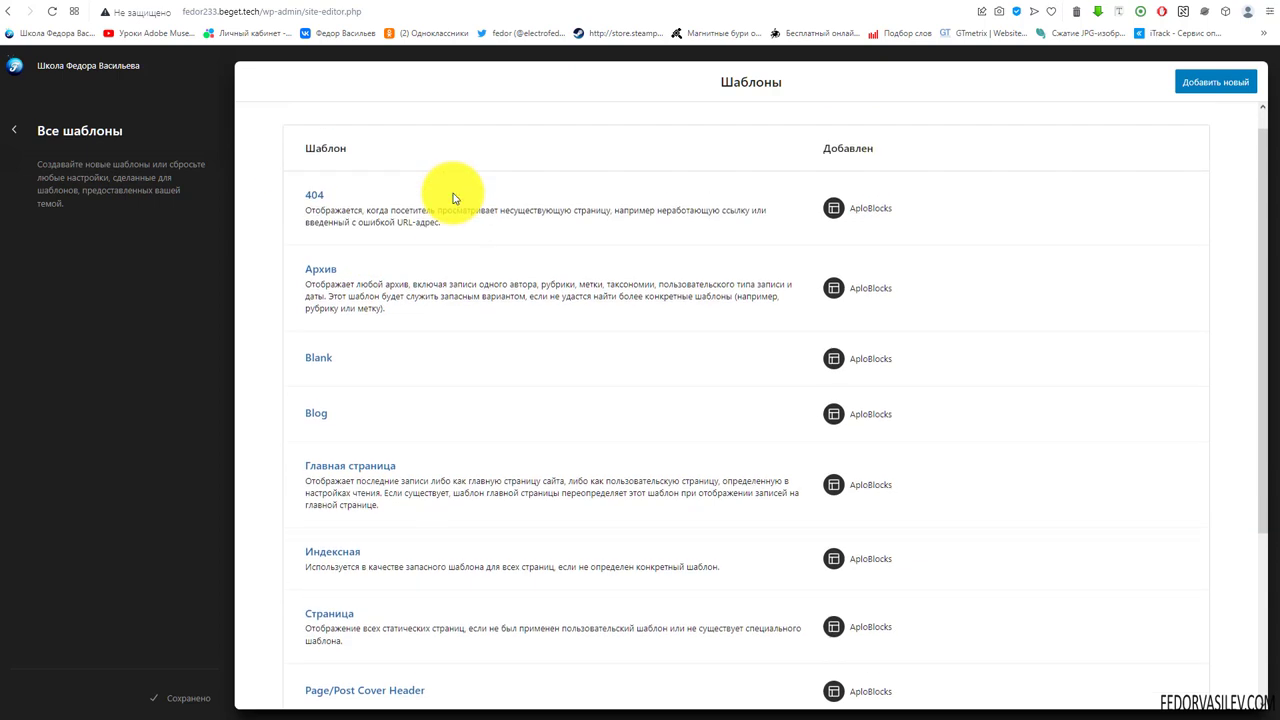
scroll(633, 222, "down", 3)
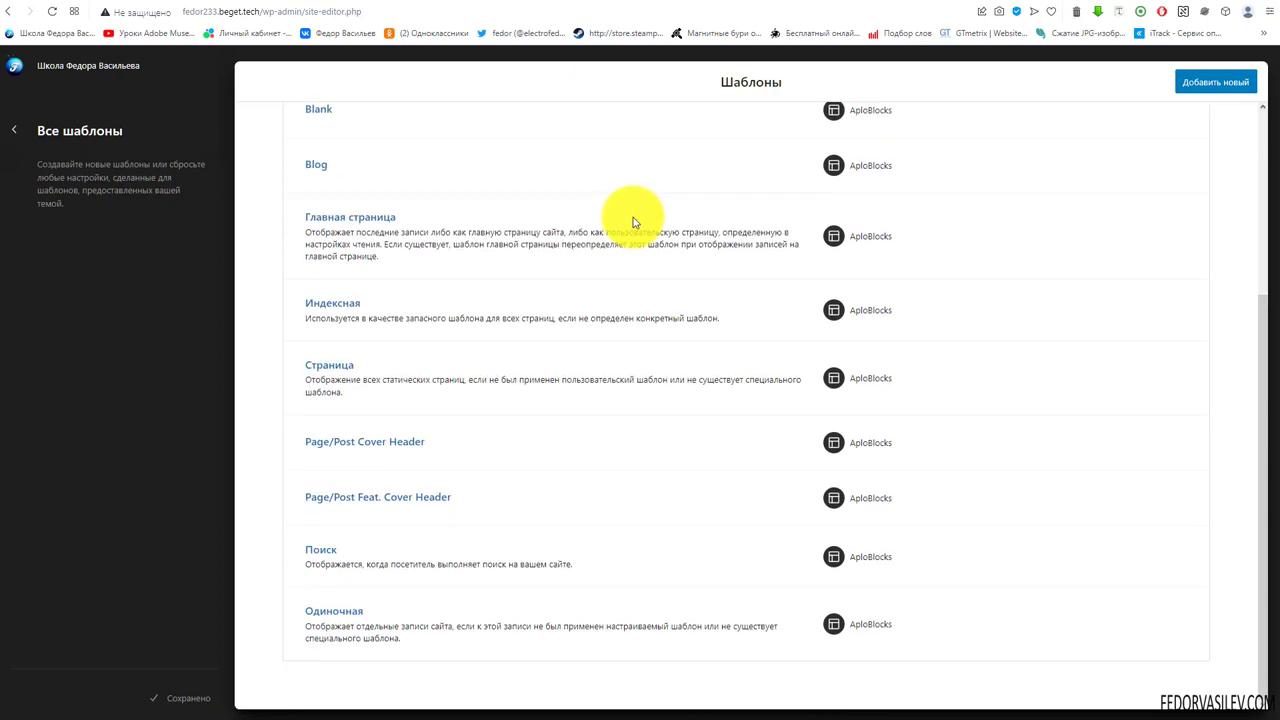
left_click_drag(472, 497, 305, 328)
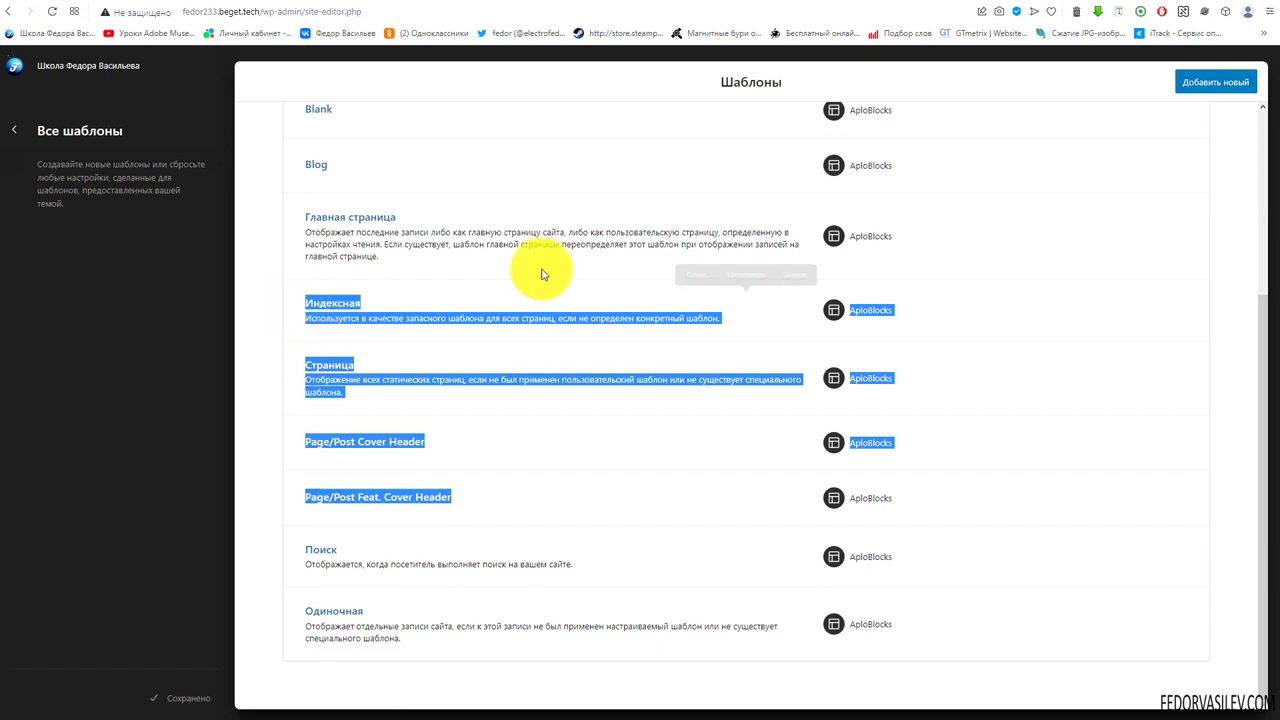
left_click(453, 279)
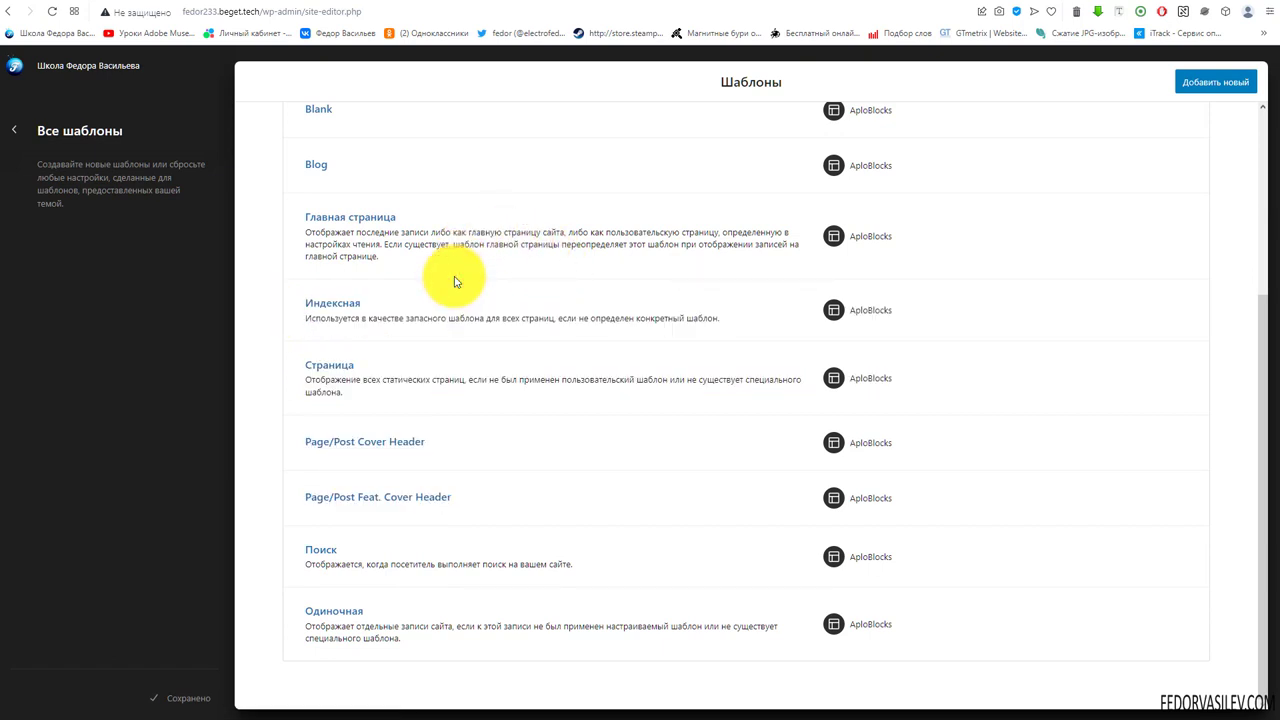
Check the template list against the site's live blog page and open the Главная страница template for editing.
scroll(453, 281, "up", 3)
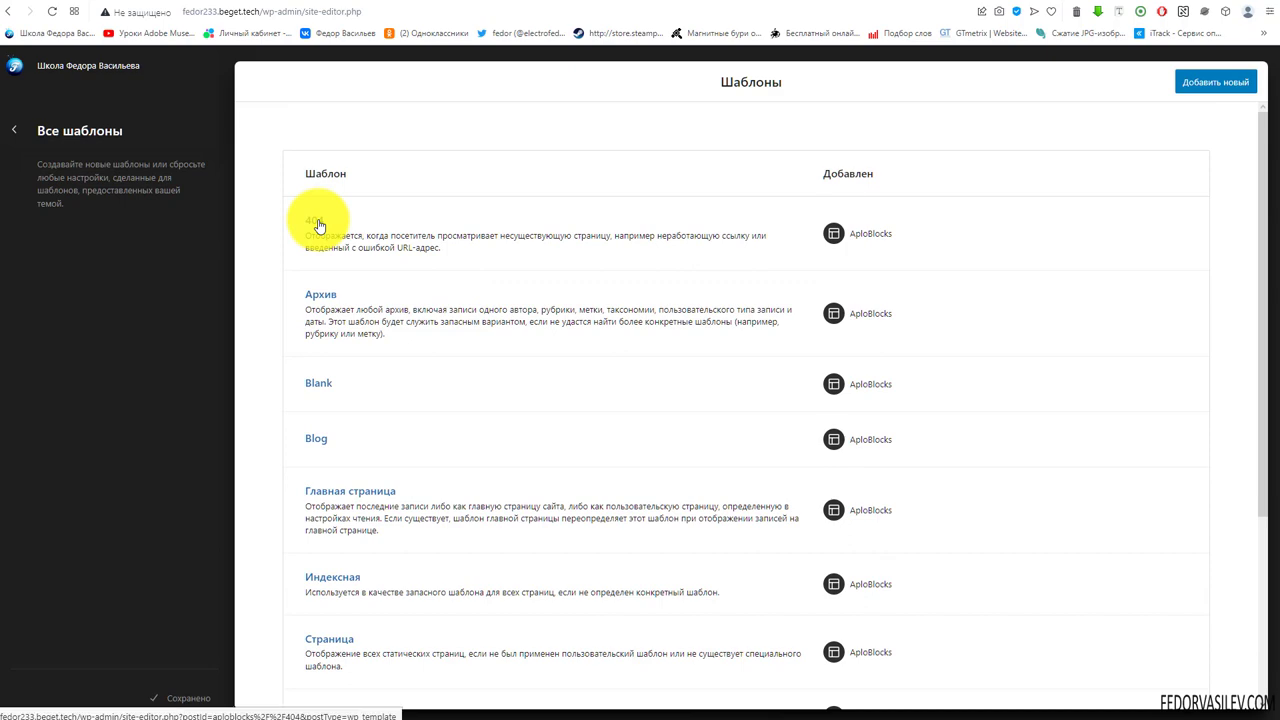
scroll(422, 377, "down", 3)
scroll(422, 377, "up", 3)
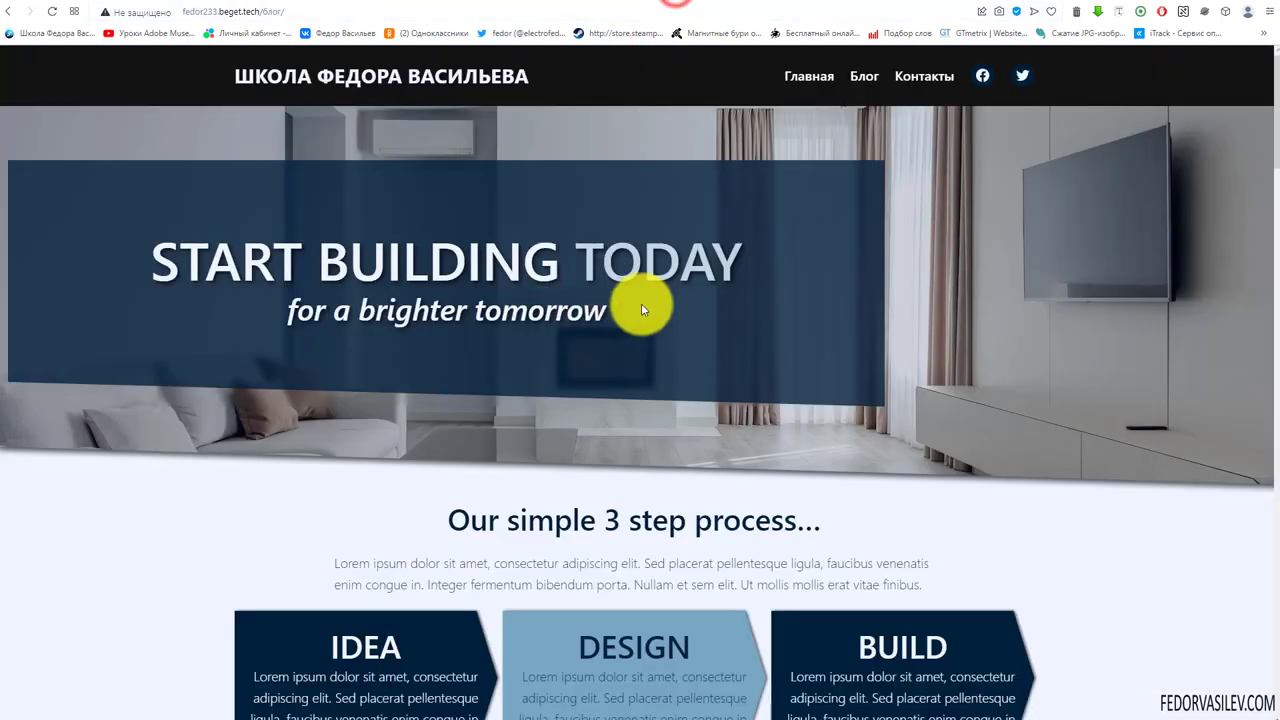
scroll(637, 306, "down", 5)
scroll(594, 317, "up", 3)
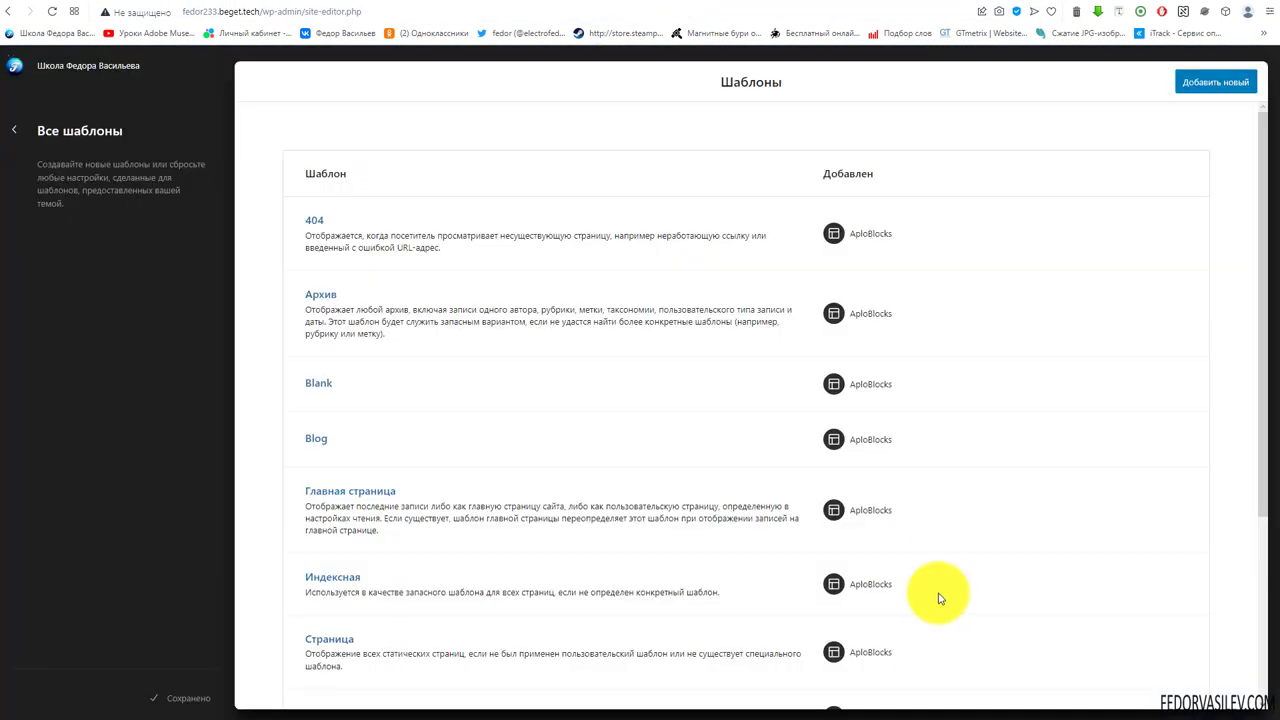
scroll(600, 430, "down", 2)
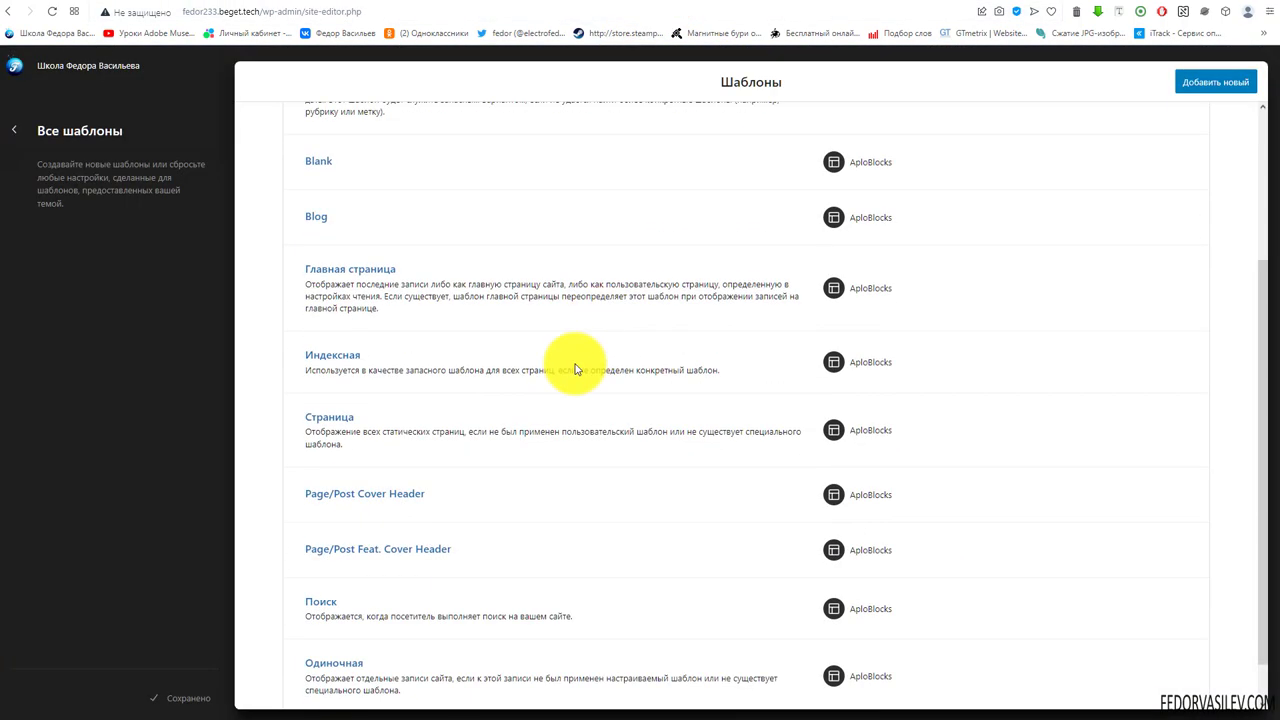
left_click(379, 271)
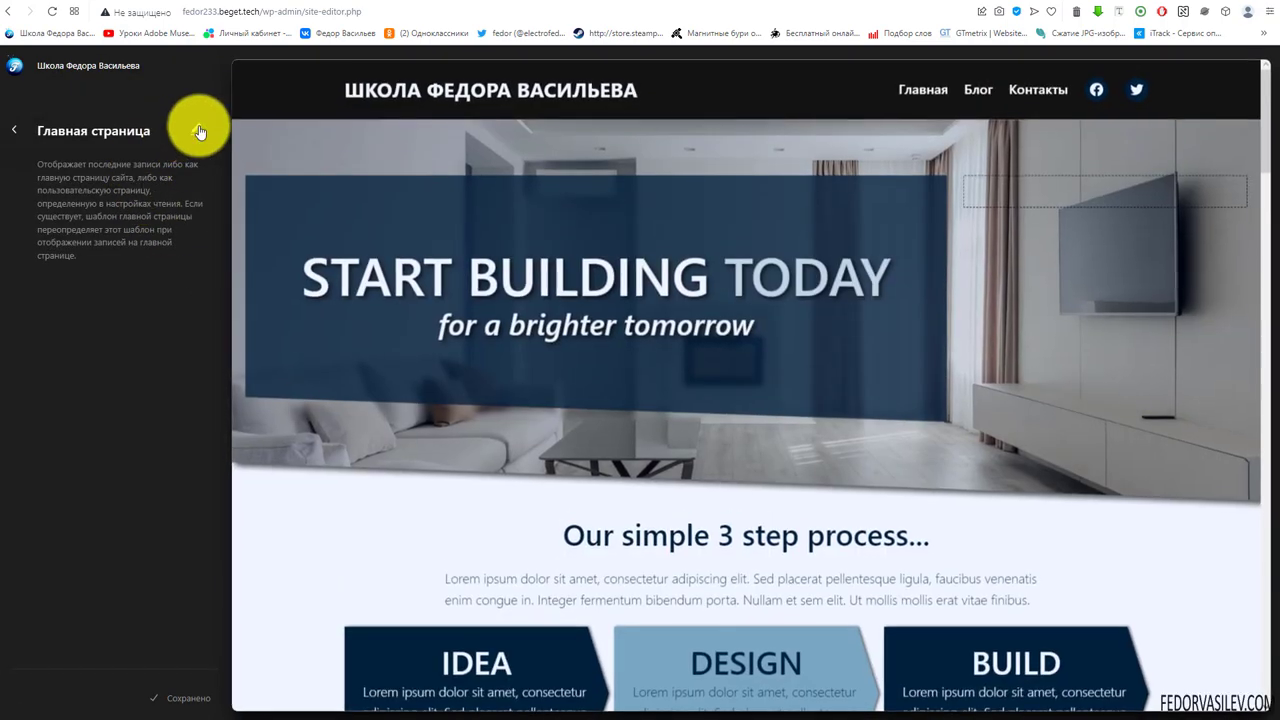
left_click(200, 131)
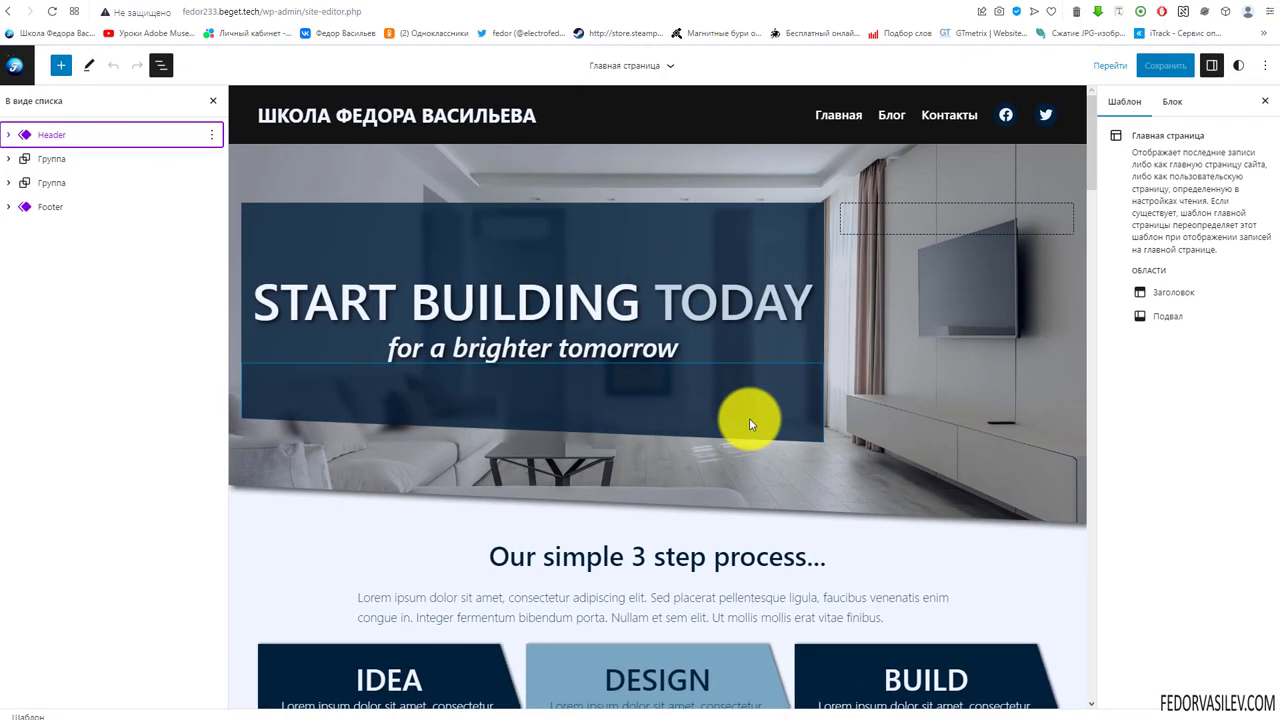
Bring up the full overview of the AploBlocks block patterns in the Главная страница template.
left_click(61, 65)
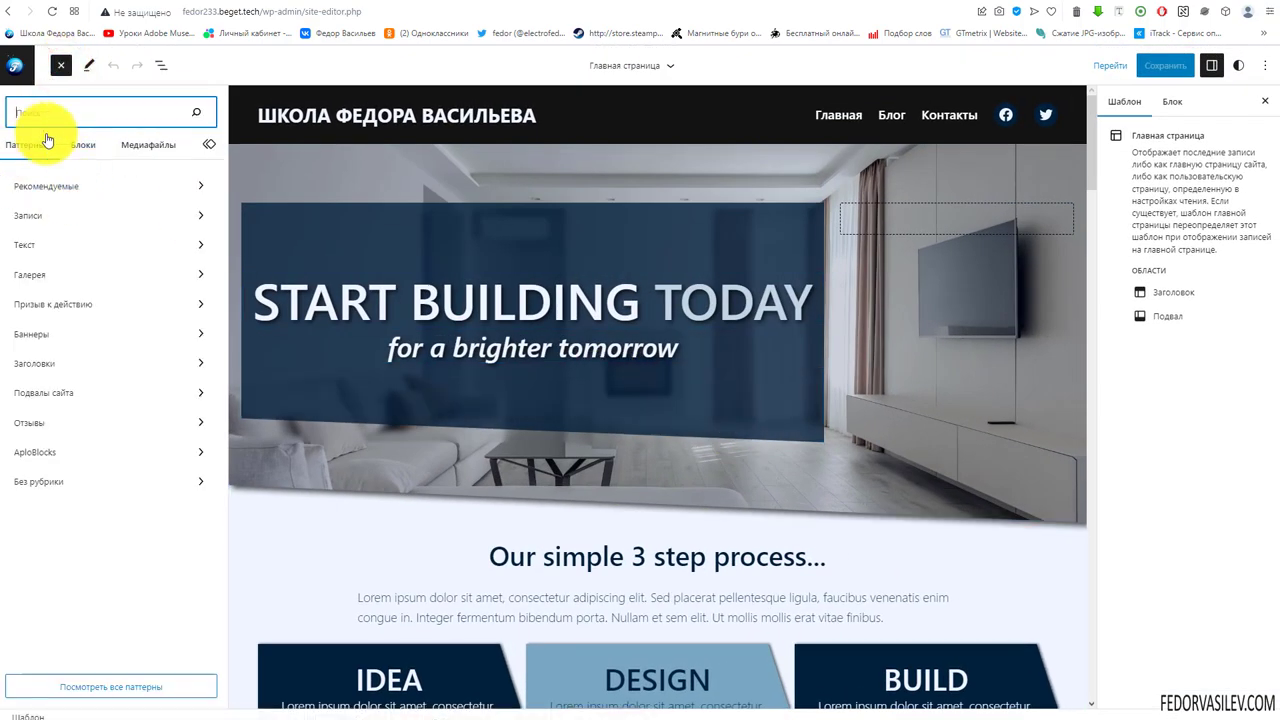
left_click(50, 451)
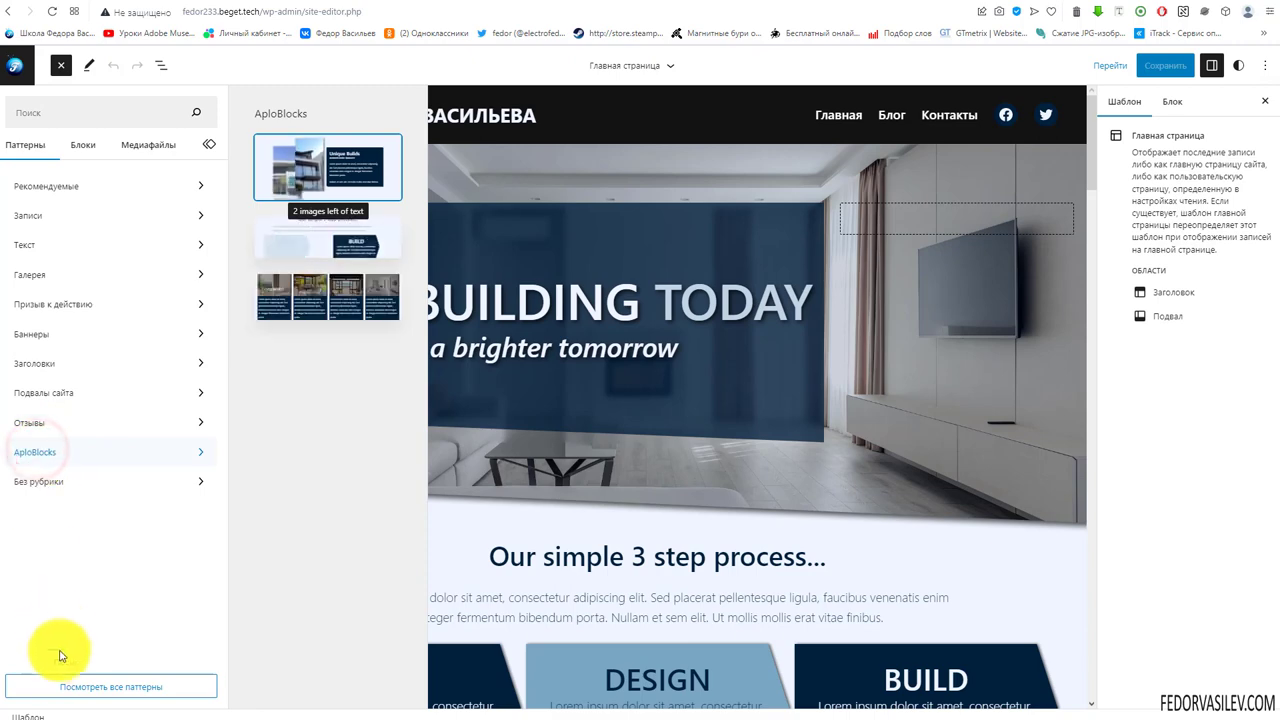
left_click(70, 690)
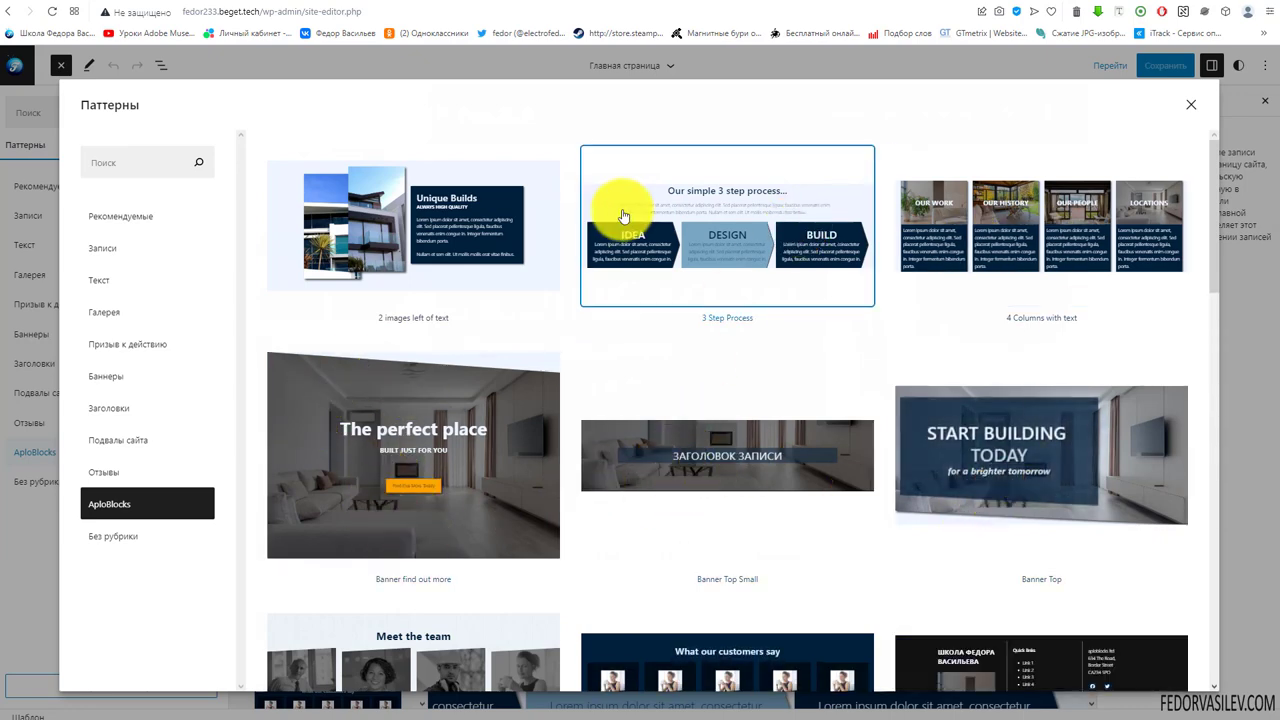
Examine the AploBlocks patterns from 2 images left of text through See more, and close the pattern overview.
scroll(618, 210, "down", 3)
scroll(620, 212, "down", 10)
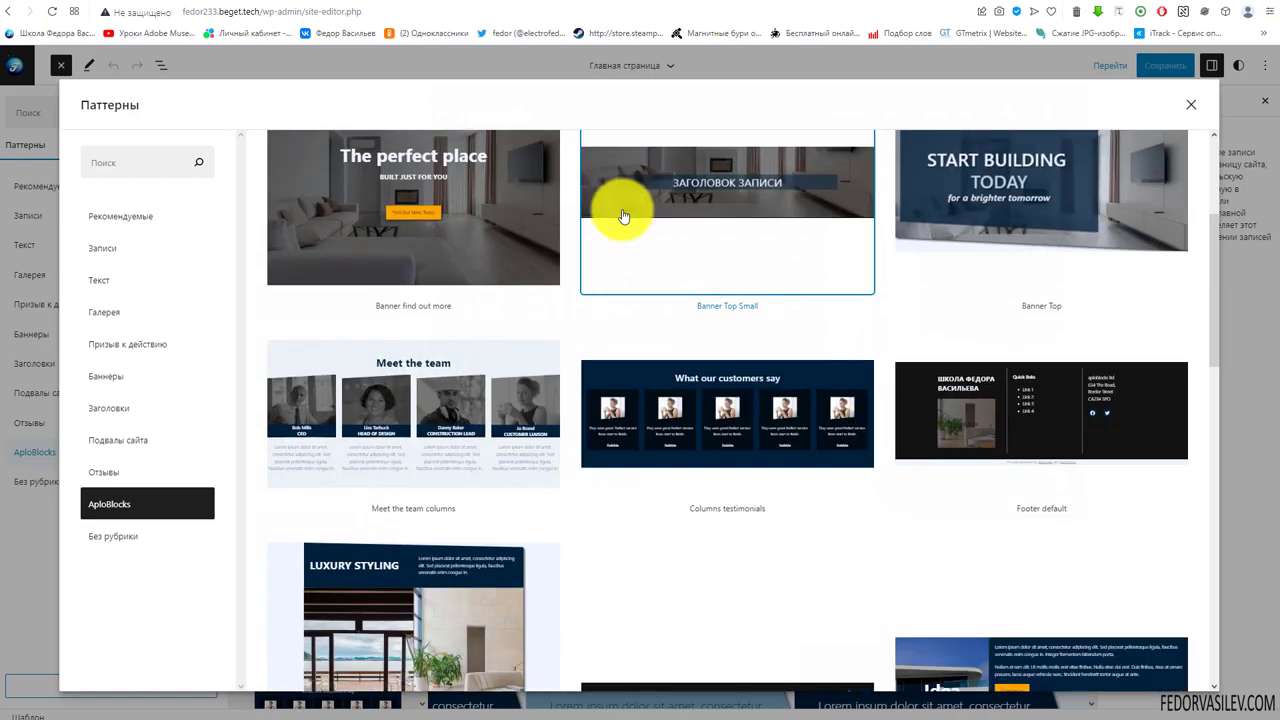
scroll(990, 288, "down", 1)
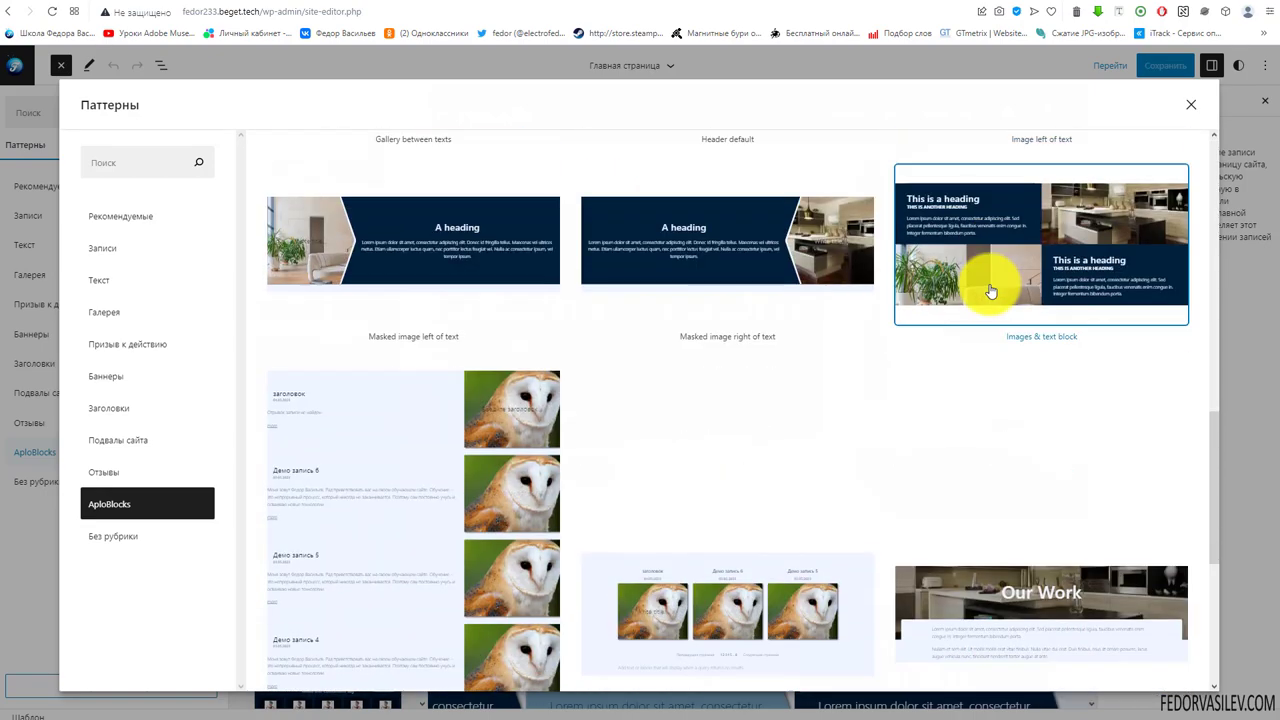
scroll(950, 370, "up", 1)
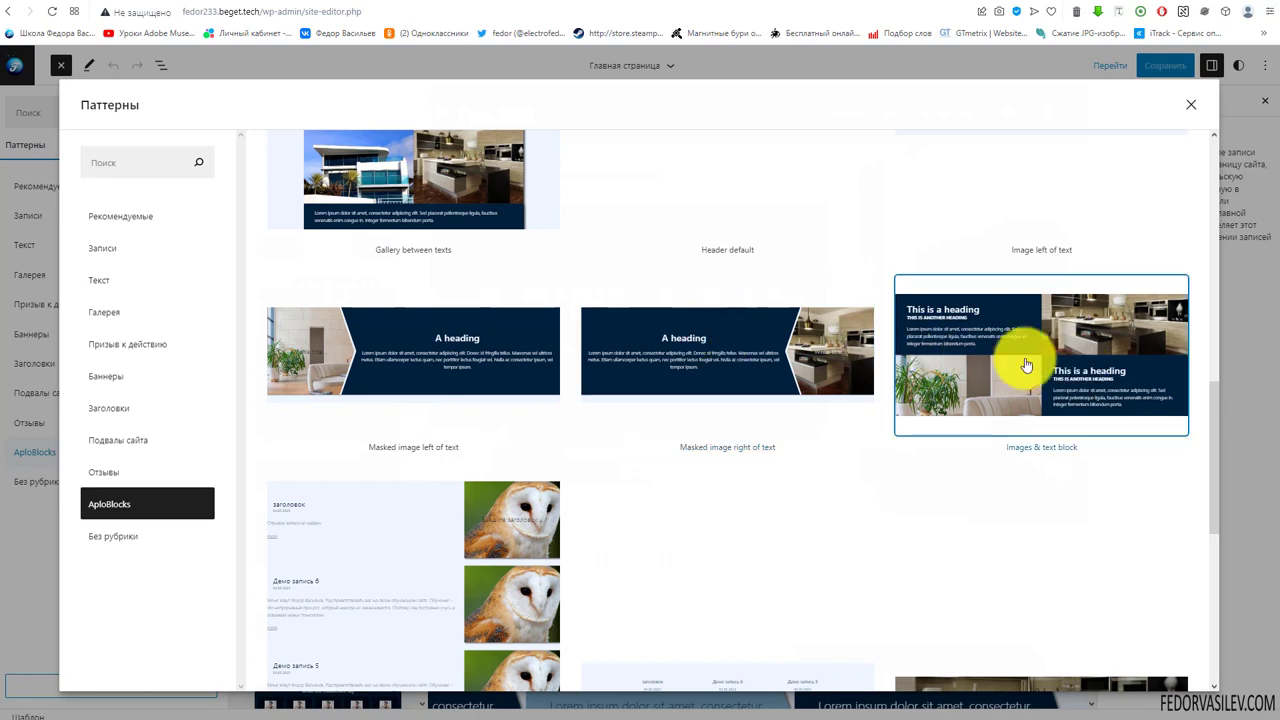
scroll(805, 340, "down", 3)
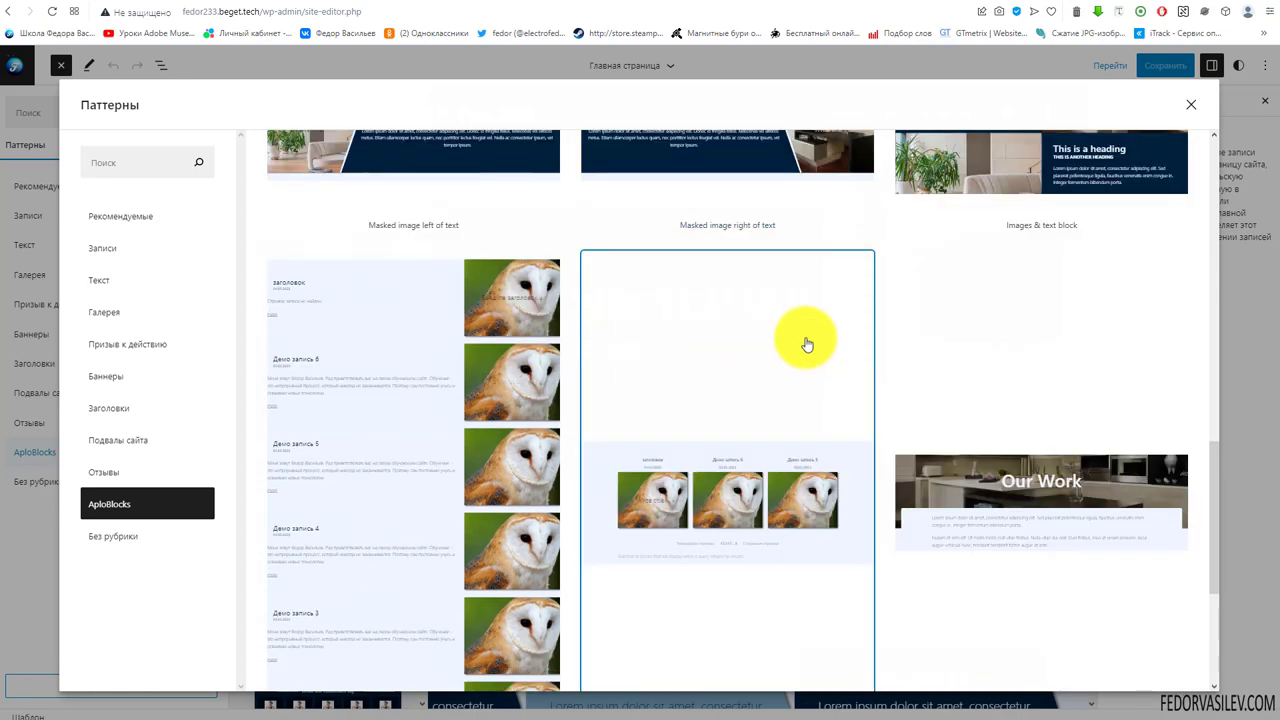
scroll(820, 314, "down", 3)
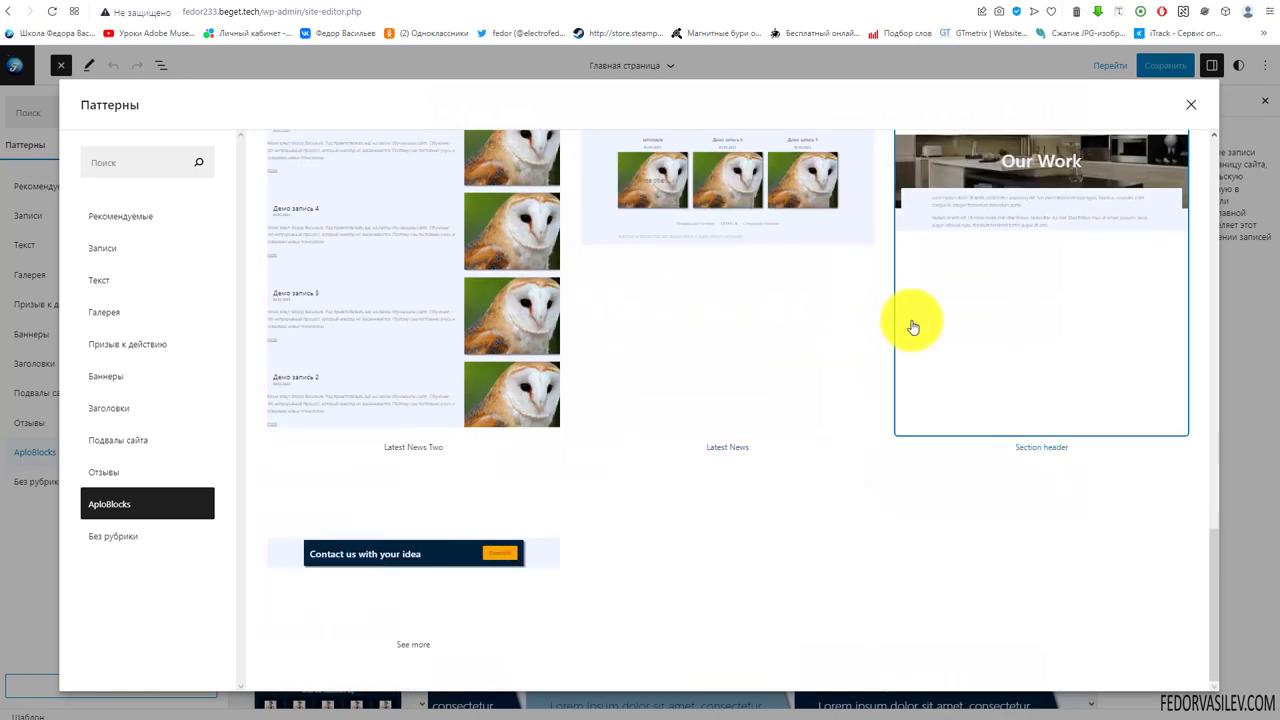
scroll(714, 423, "up", 3)
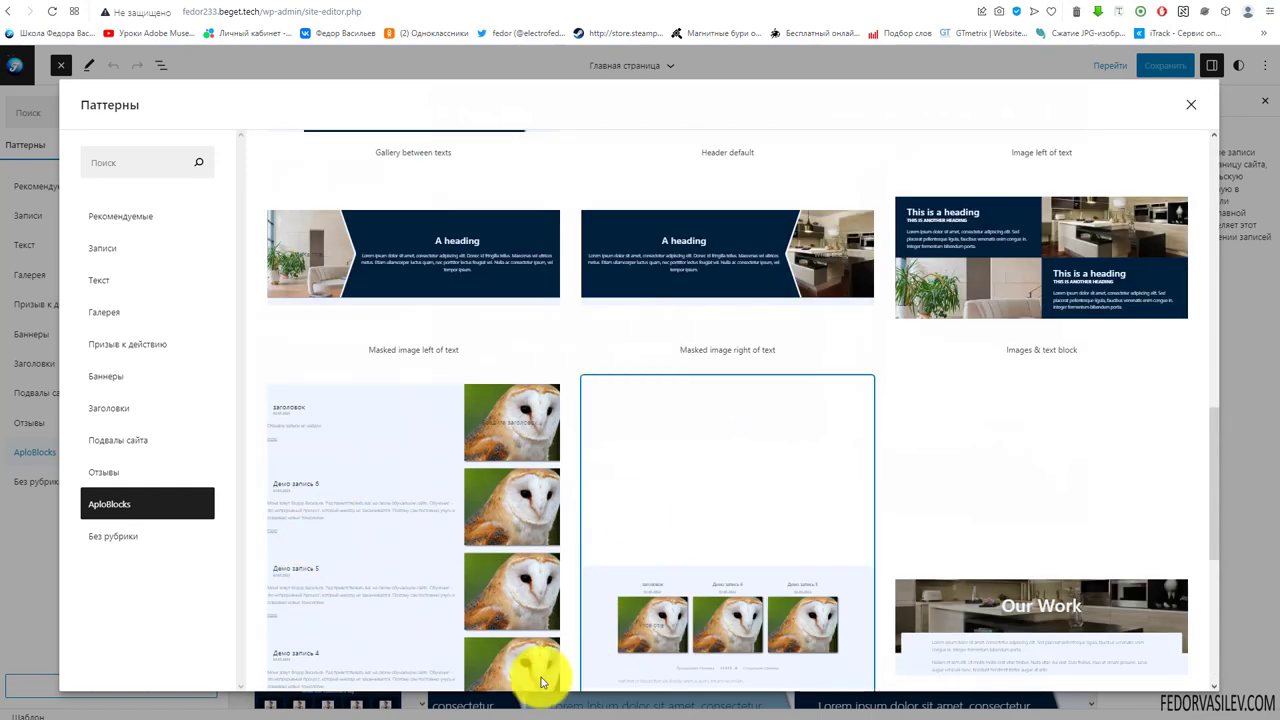
scroll(617, 437, "up", 10)
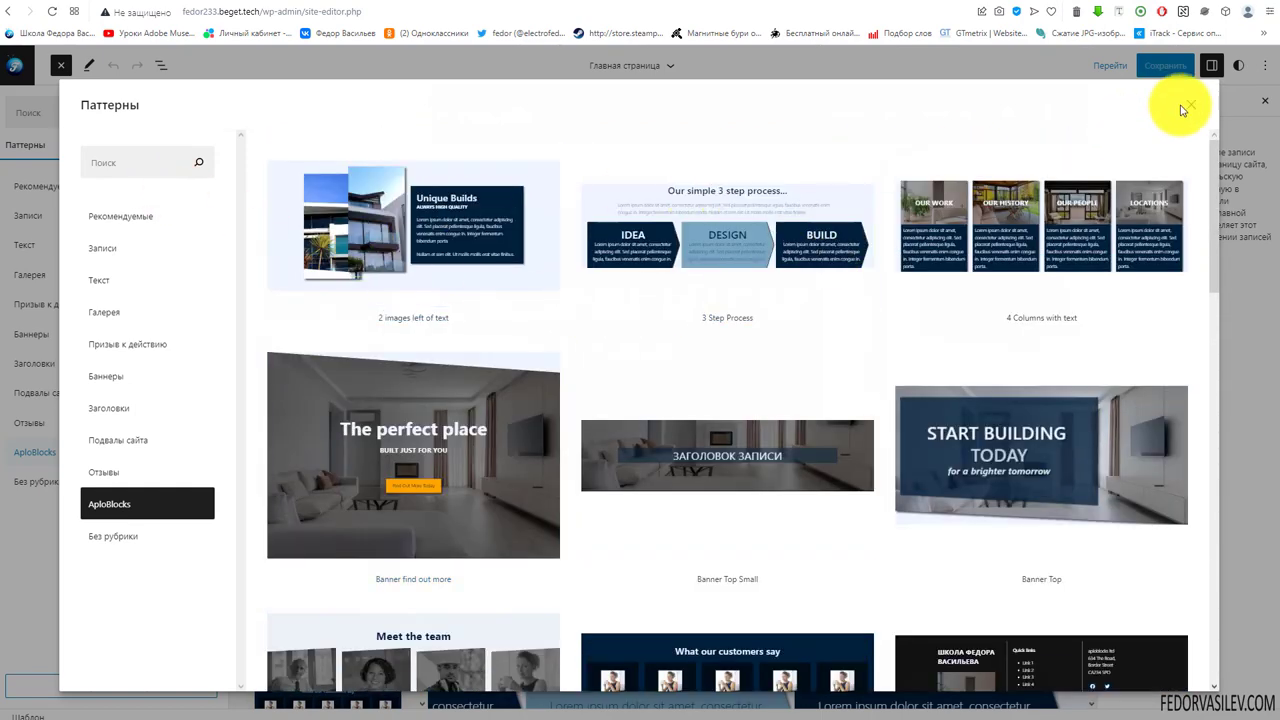
left_click(1192, 108)
Look through the available blocks for the template, including the text, media, design and theme groups.
left_click(84, 144)
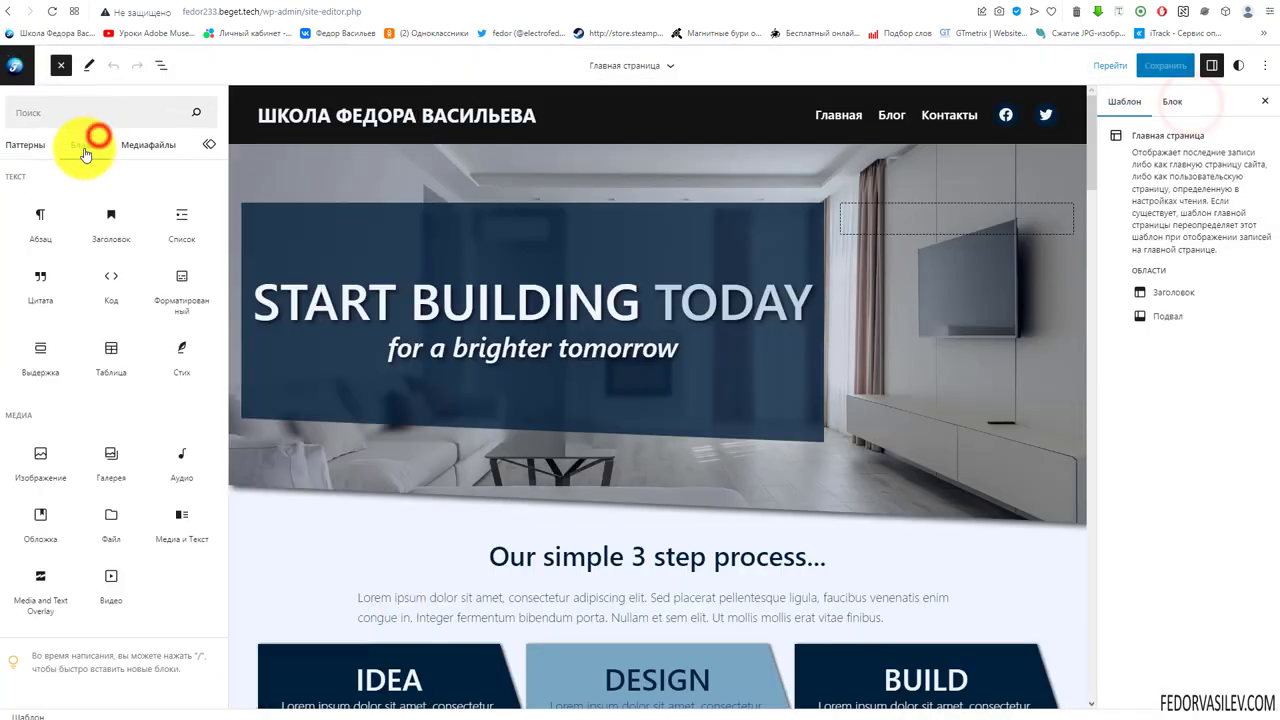
scroll(124, 300, "down", 10)
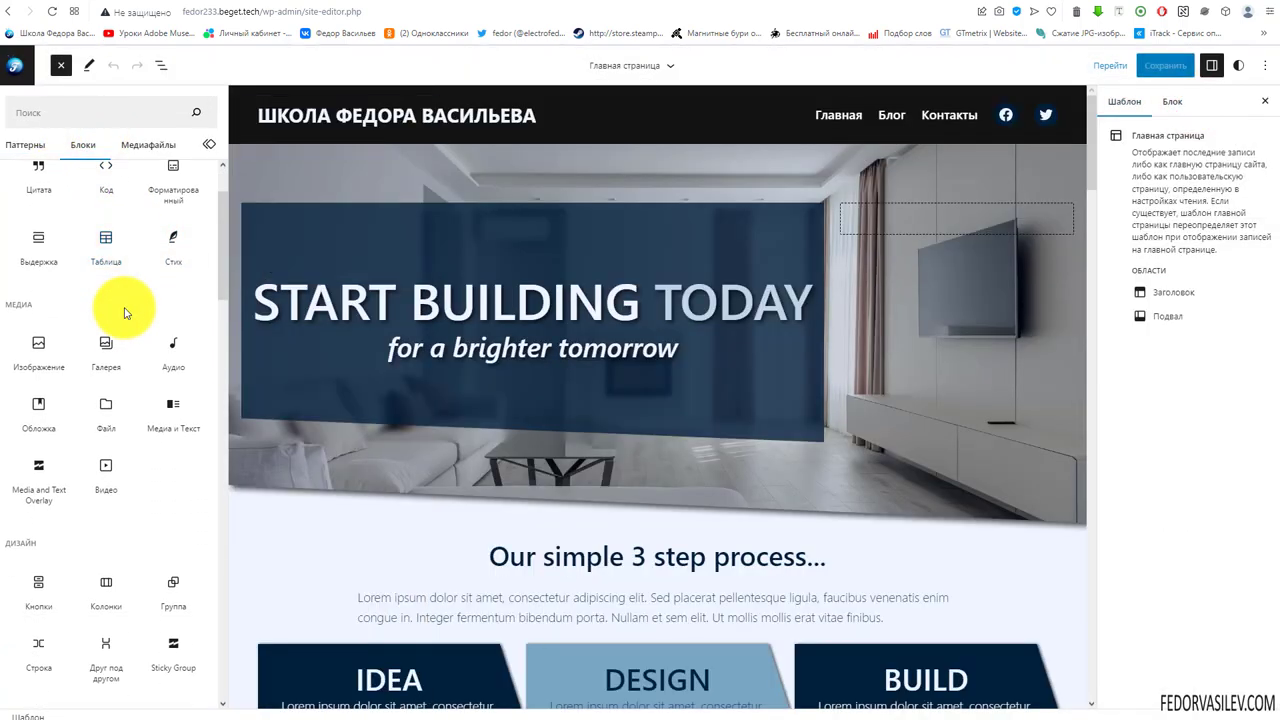
scroll(124, 308, "down", 12)
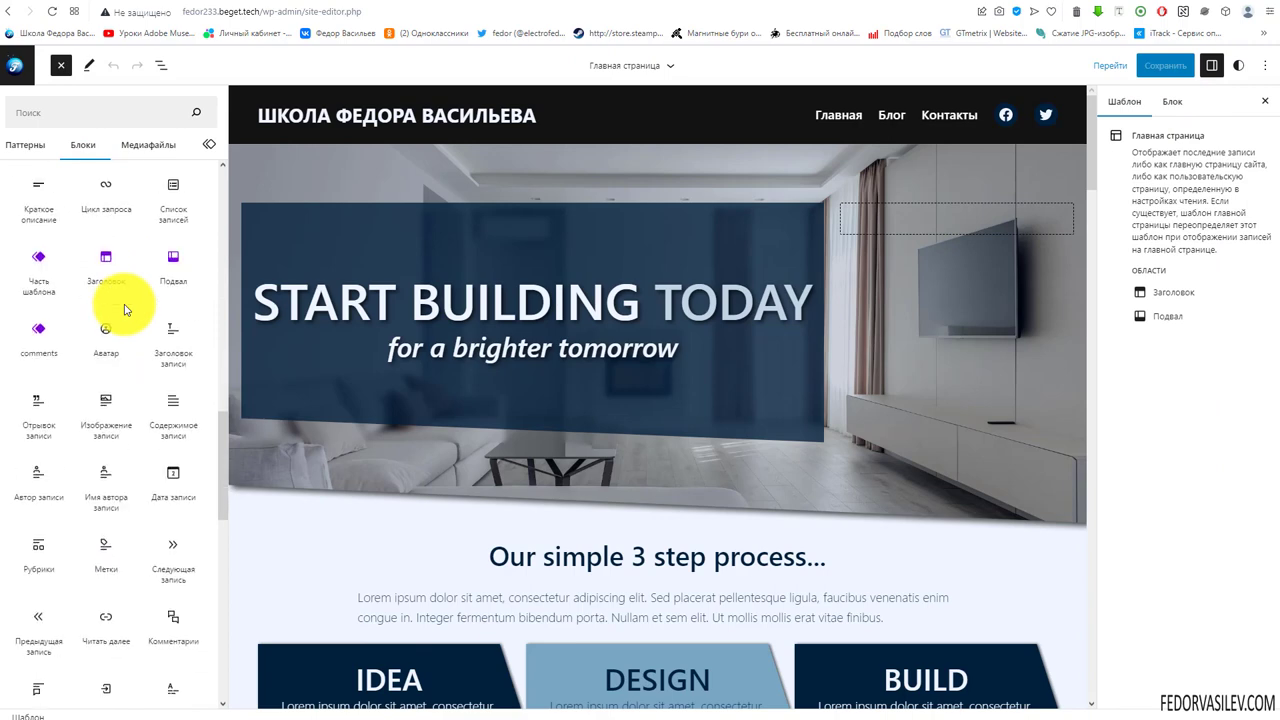
scroll(120, 304, "up", 18)
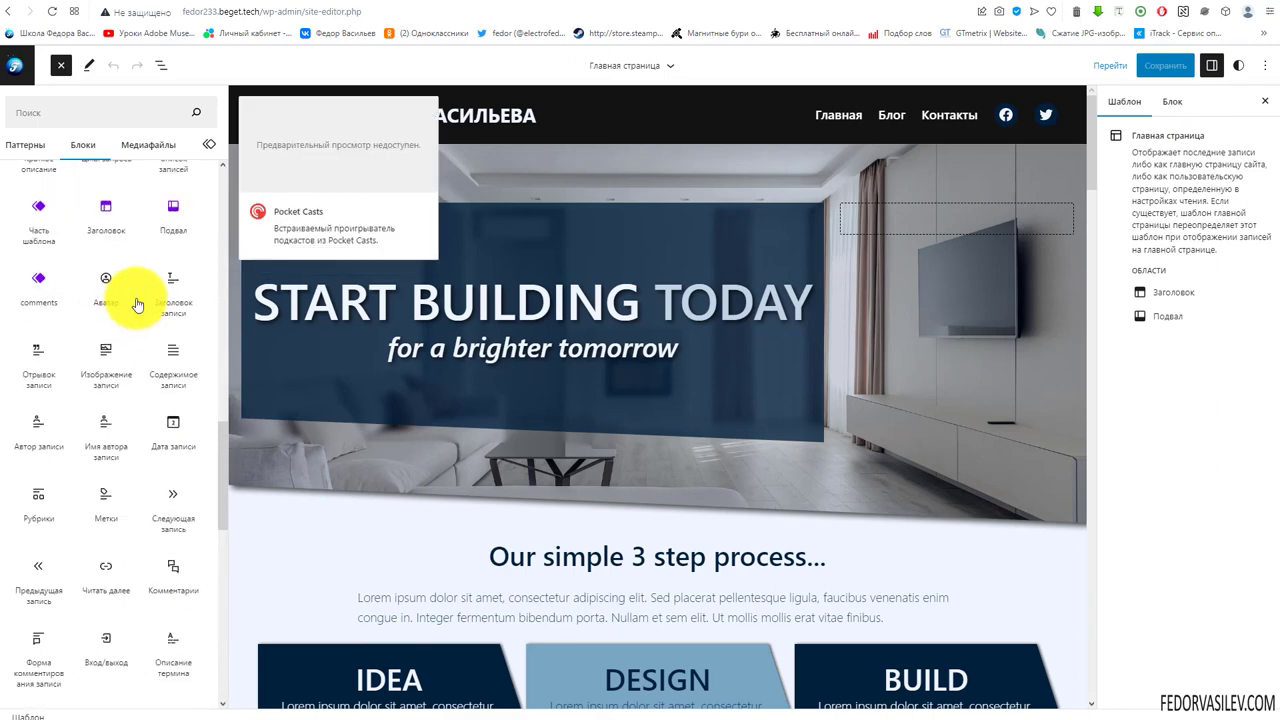
scroll(151, 199, "up", 2)
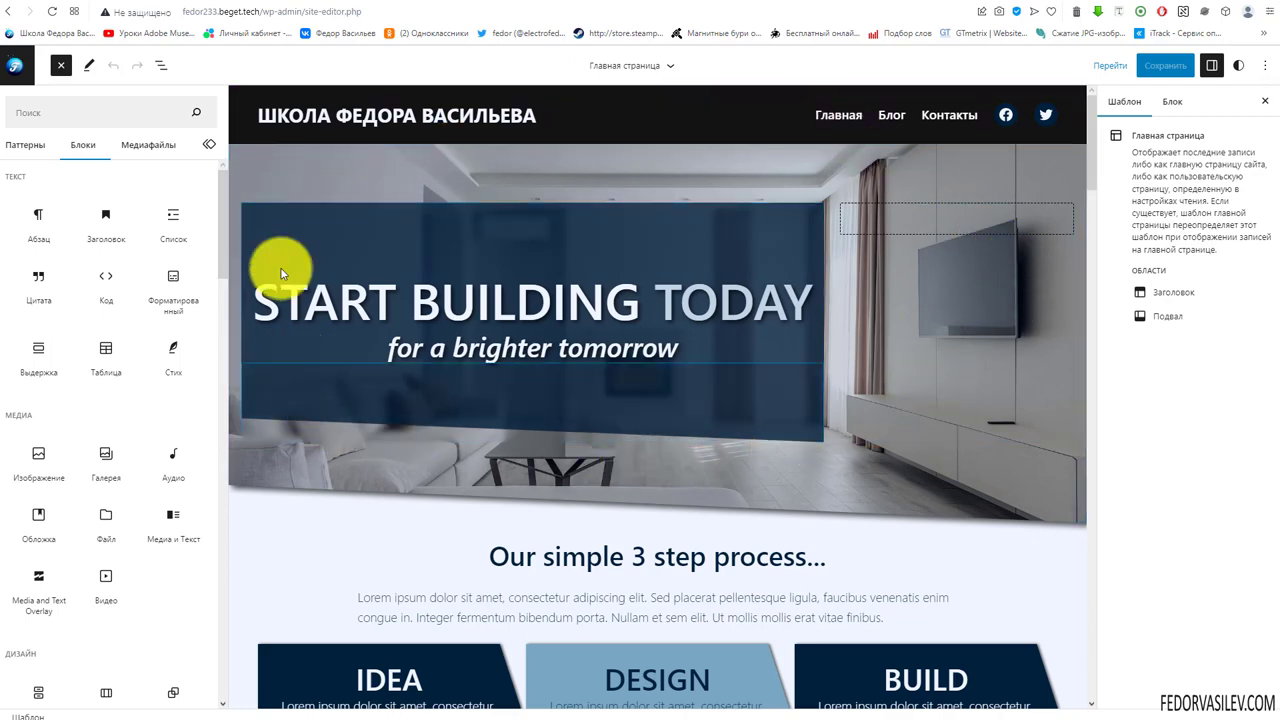
Replace the background image of the Обложка block behind START BUILDING TODAY with an upload of Animal_001_00.webp.
left_click(630, 160)
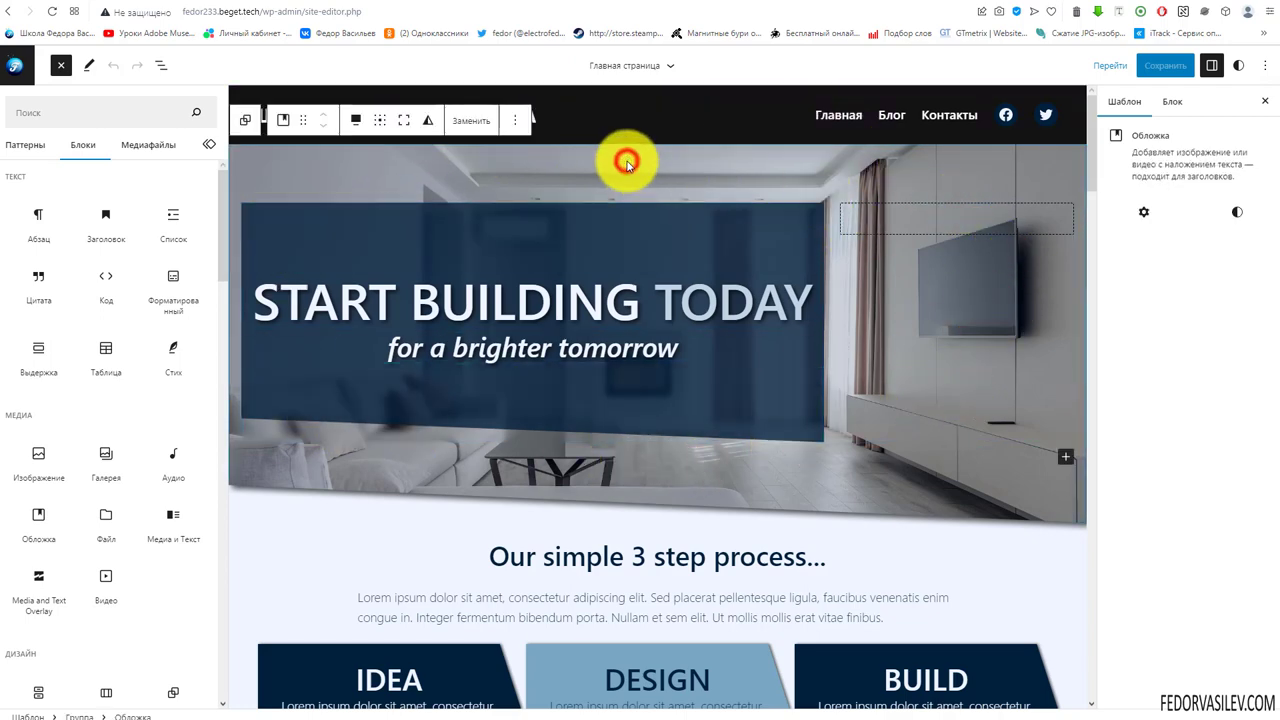
left_click(160, 67)
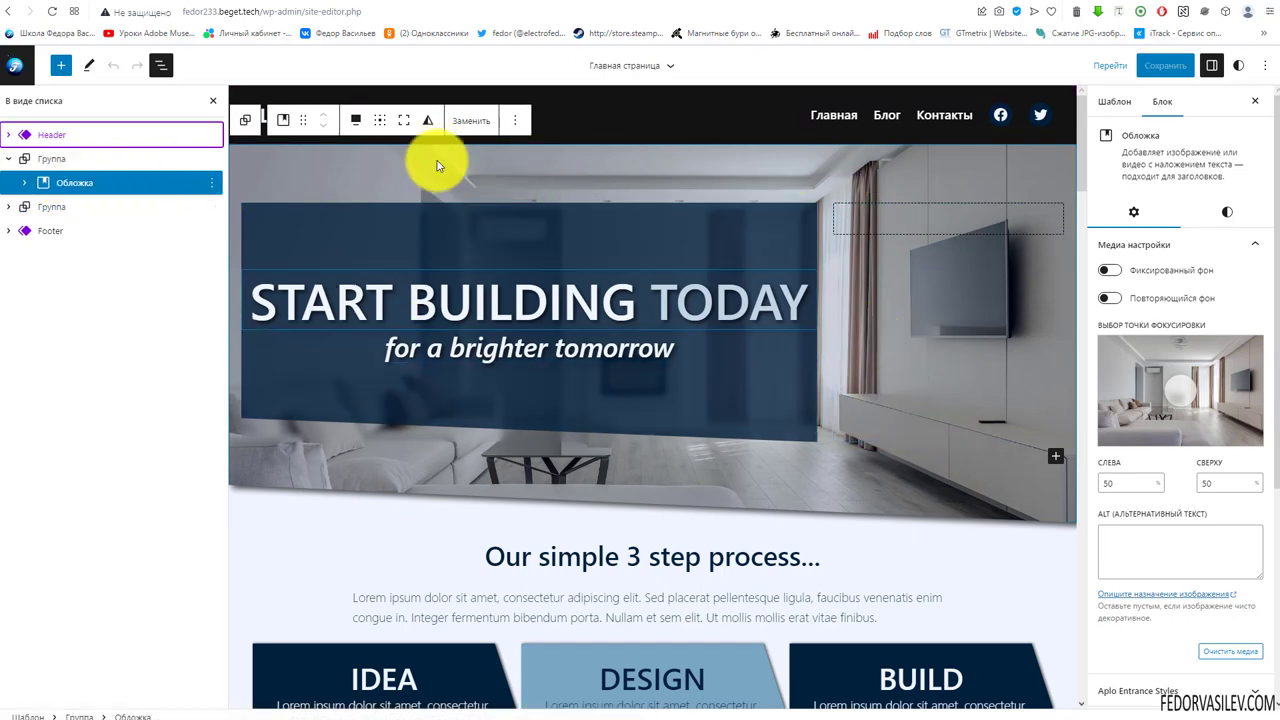
left_click(467, 121)
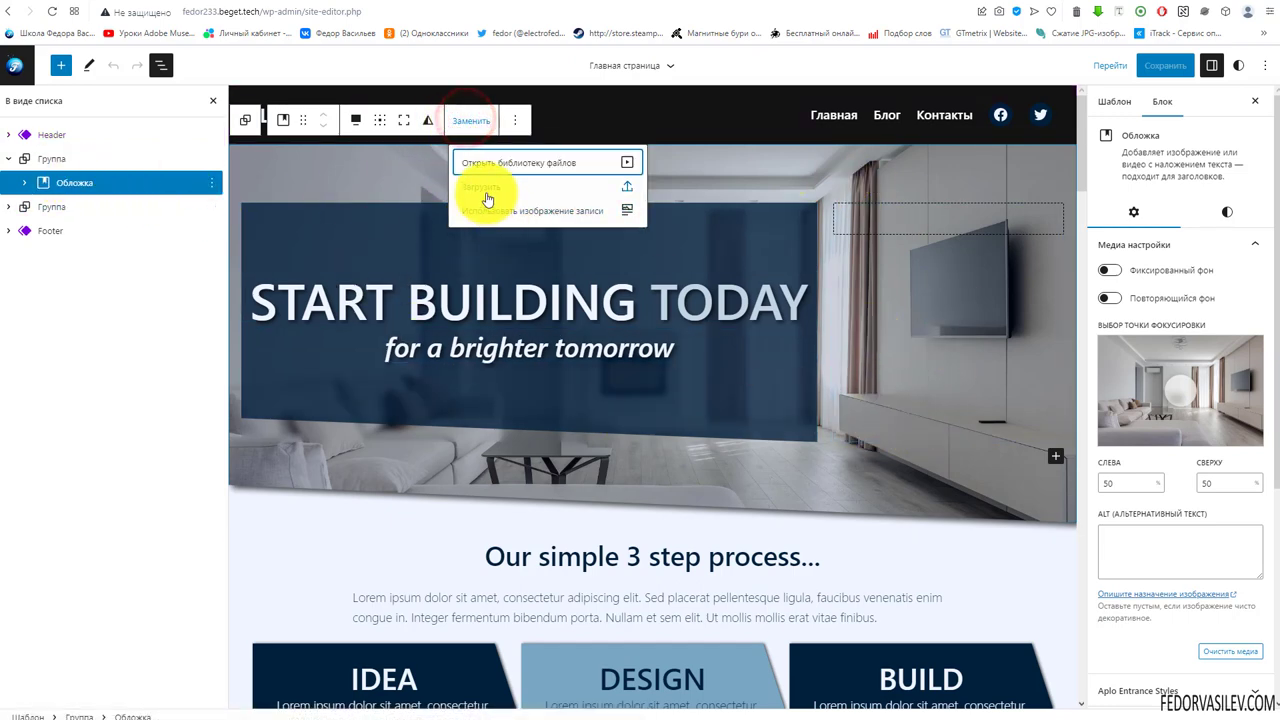
left_click(486, 190)
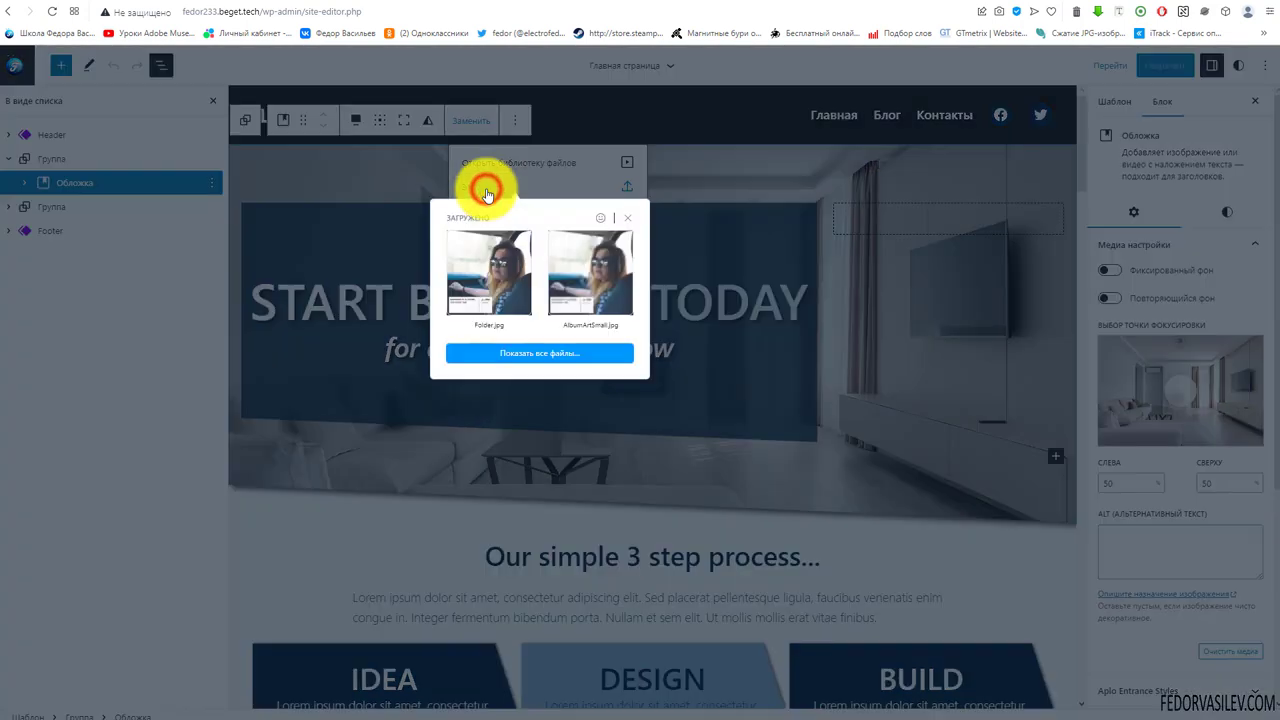
left_click(519, 356)
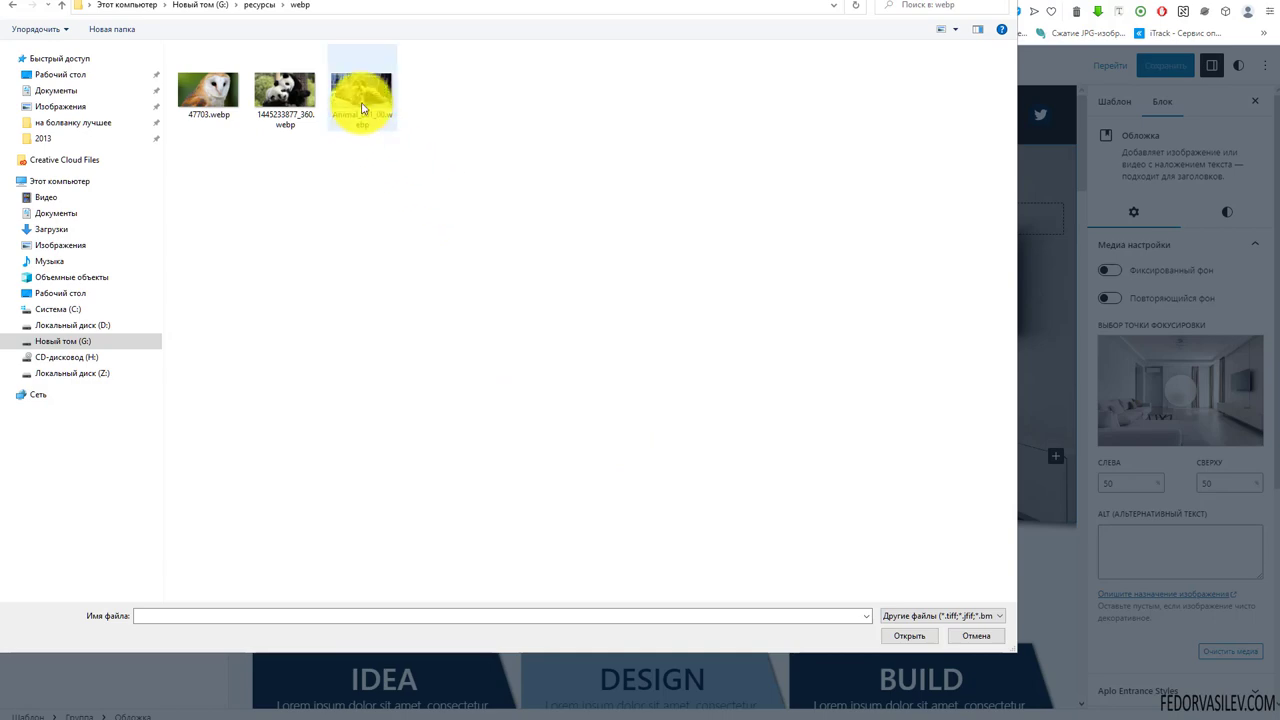
left_click(362, 95)
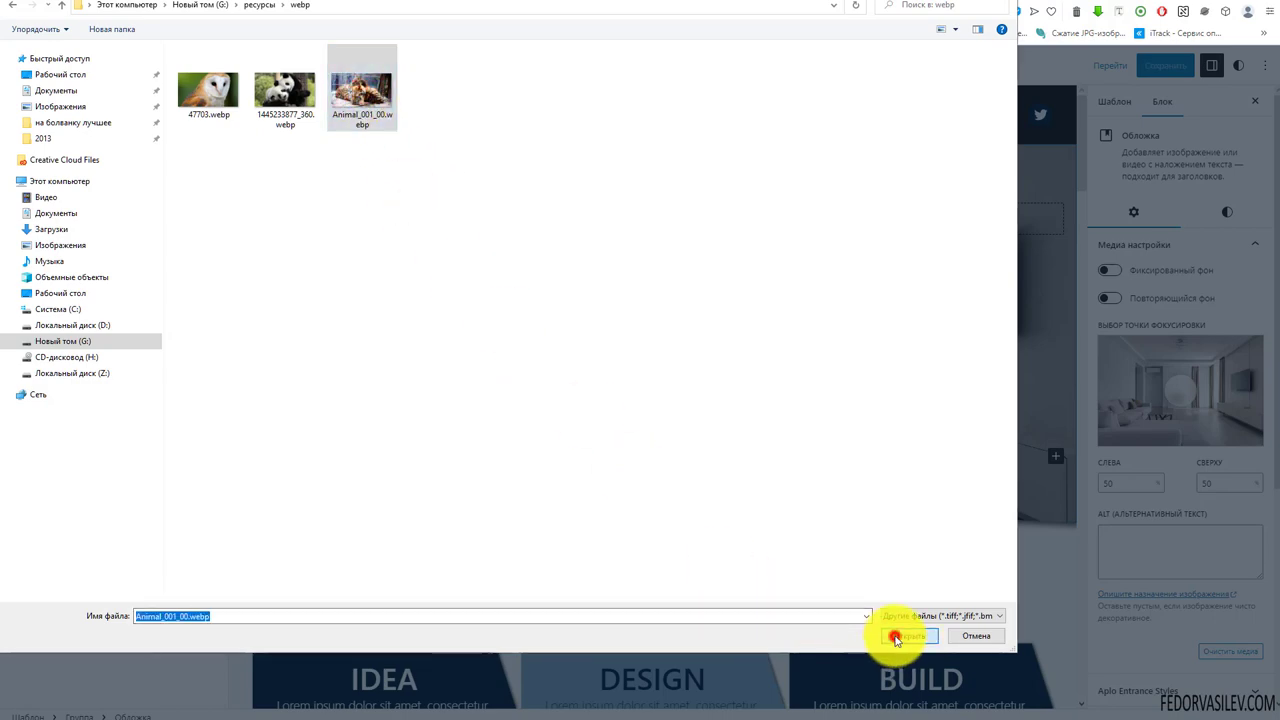
left_click(896, 638)
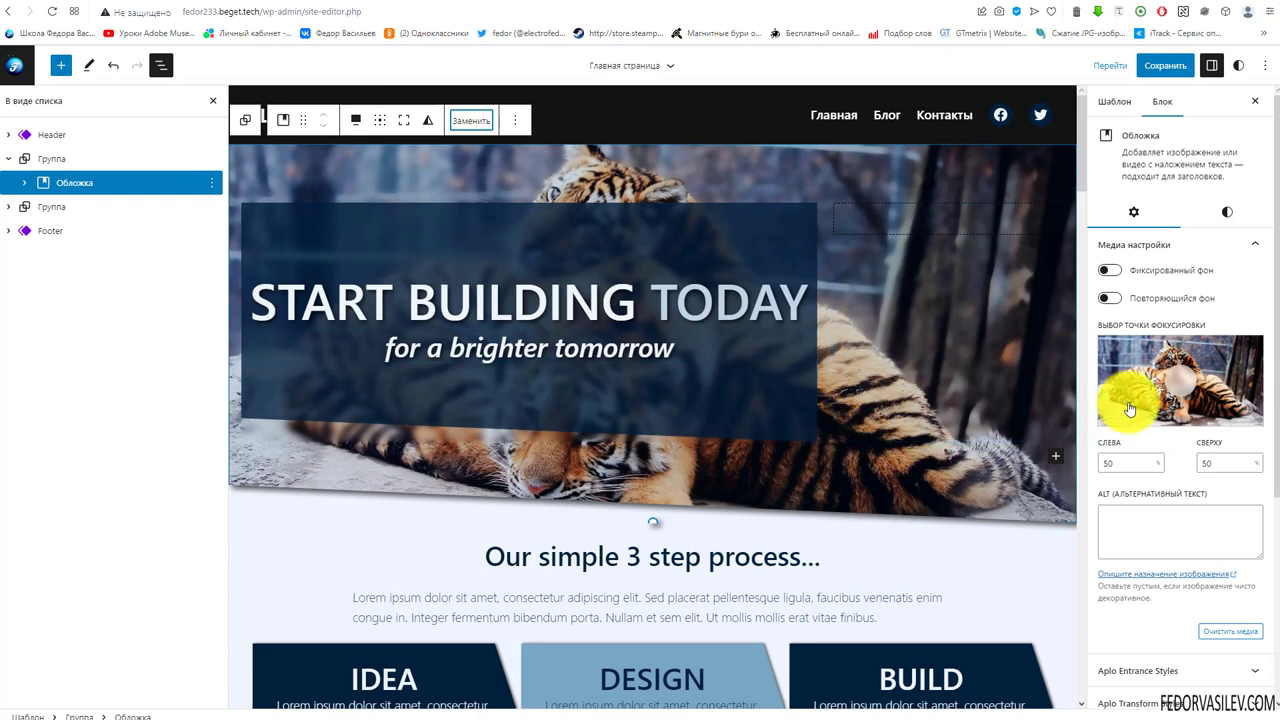
Set the cover image's focal point to 46% from the left and 51% from the top, and collapse the media settings.
mouse_move(1179, 377)
left_mouse_down()
mouse_move(1123, 363)
mouse_move(1134, 403)
mouse_move(1221, 408)
mouse_move(1234, 394)
mouse_move(1173, 382)
left_mouse_up()
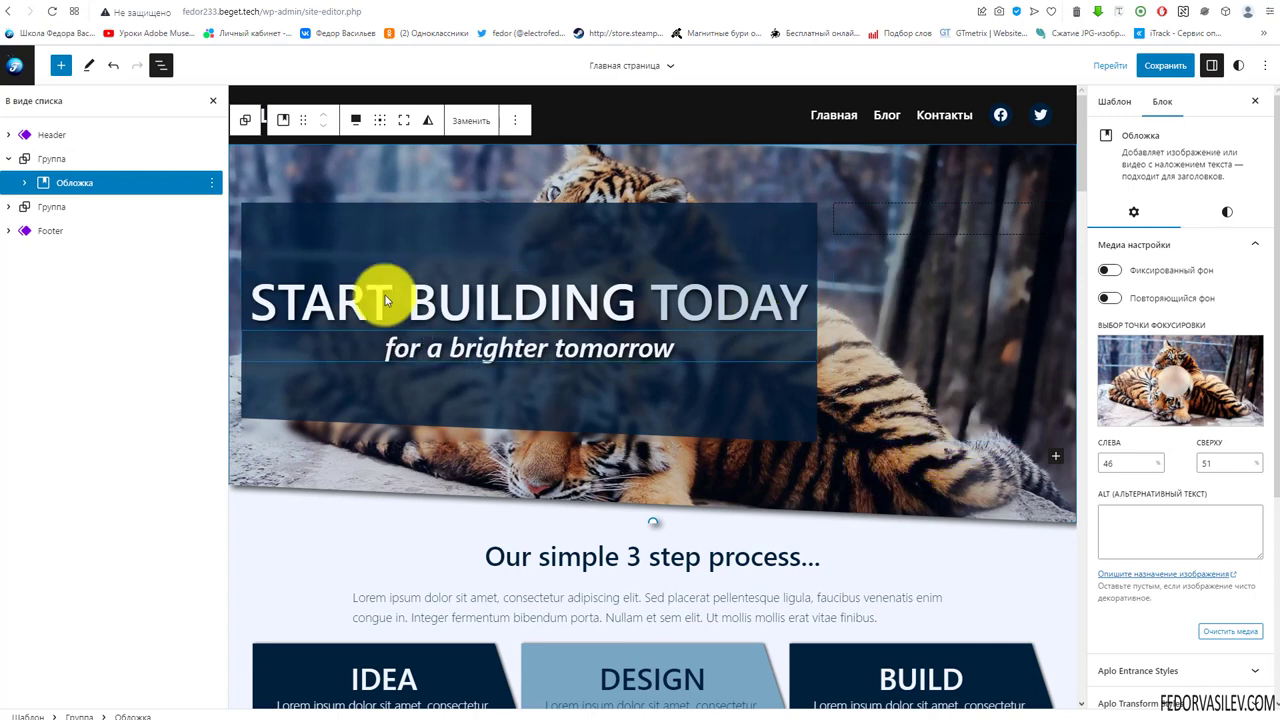
left_click(351, 160)
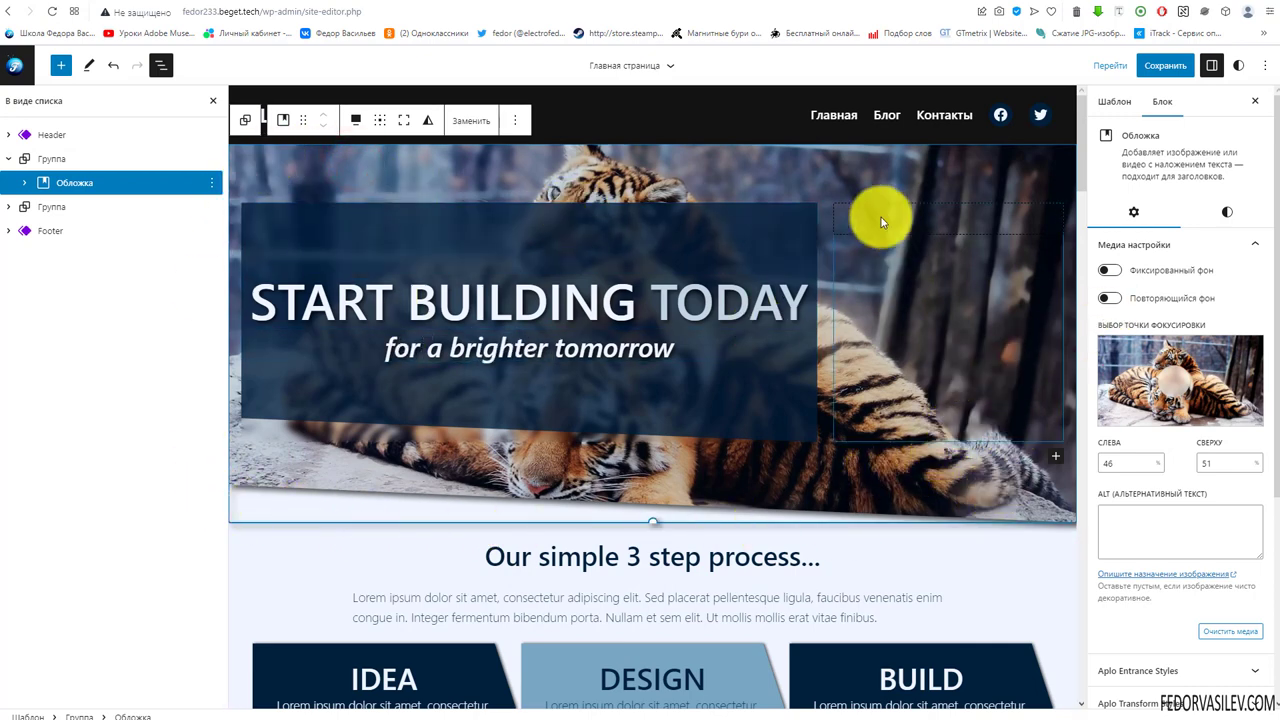
scroll(1186, 249, "down", 3)
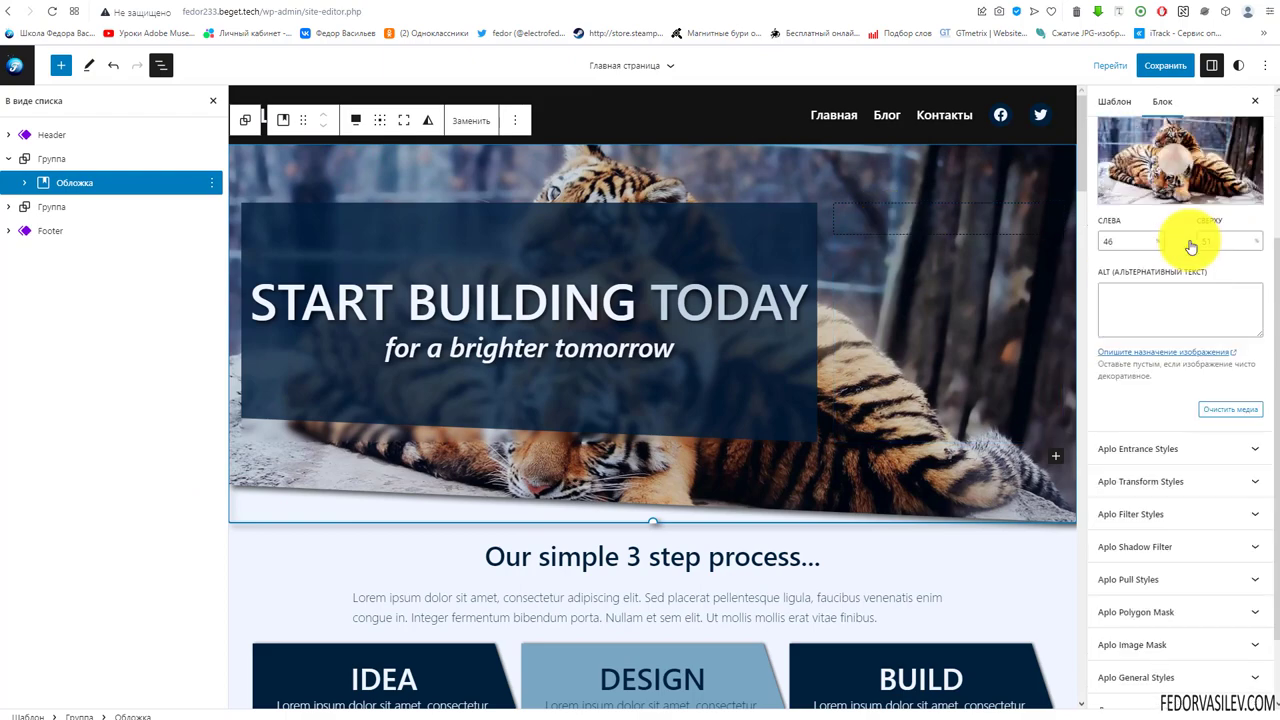
scroll(1186, 249, "up", 3)
left_click(1158, 247)
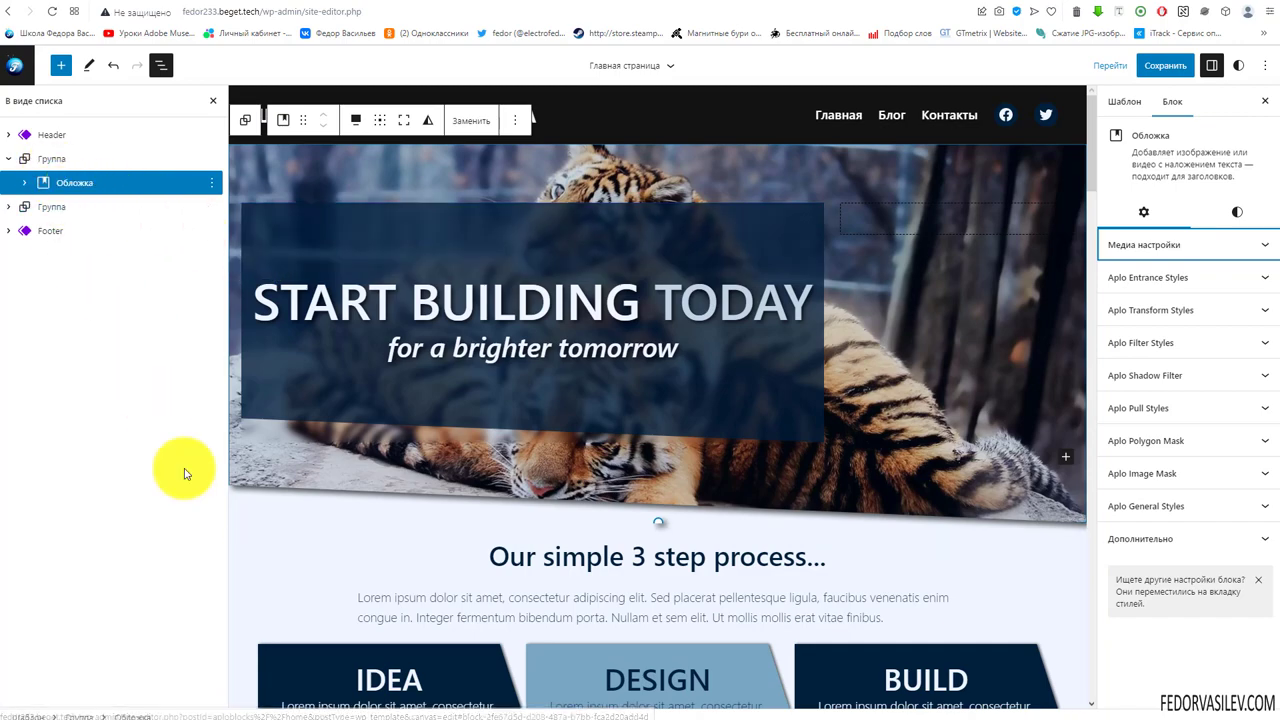
Try the Text Blur Expand In, Fade In Right and Fade Up entrance effects on the Обложка block.
scroll(457, 437, "down", 10)
scroll(351, 423, "up", 9)
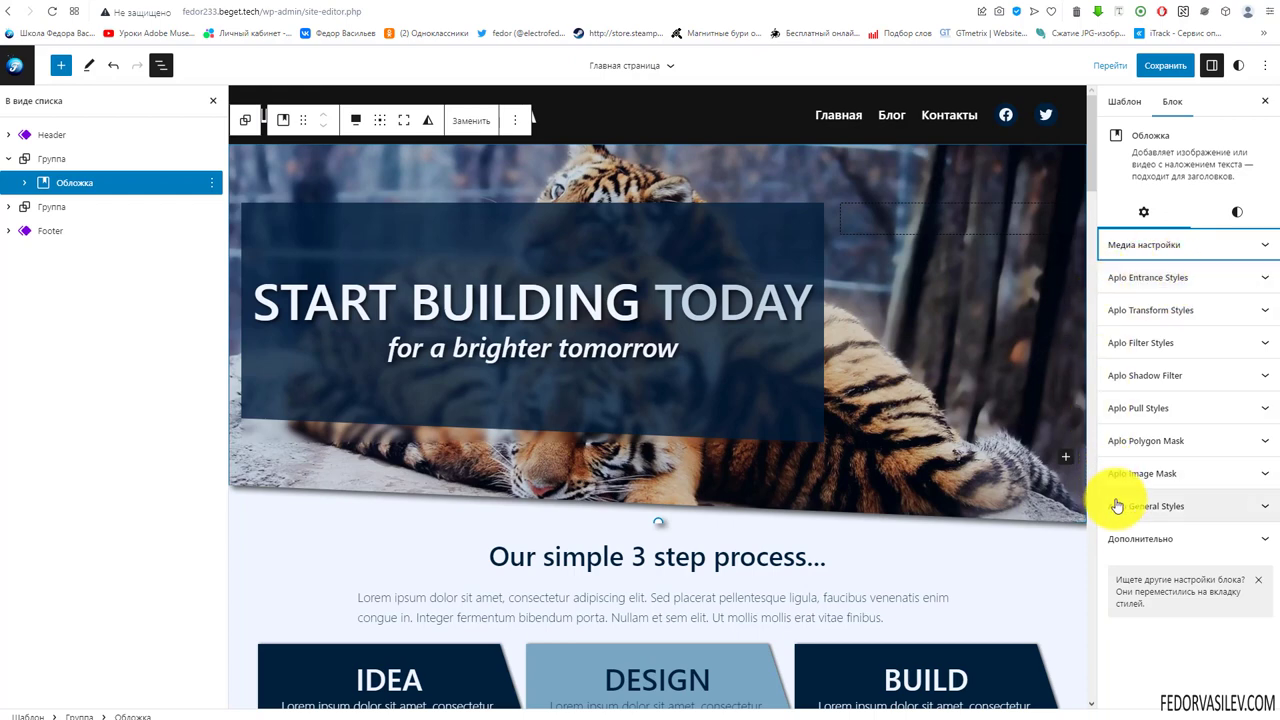
left_click(1143, 277)
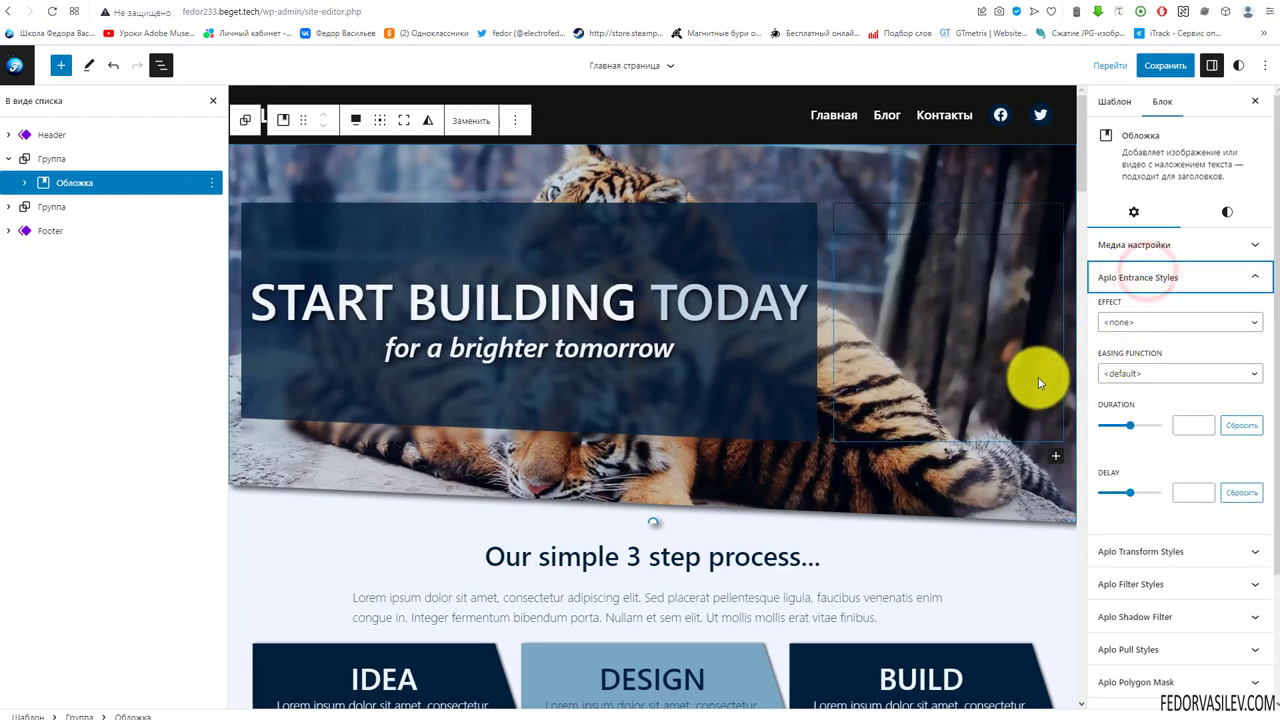
left_click(1146, 322)
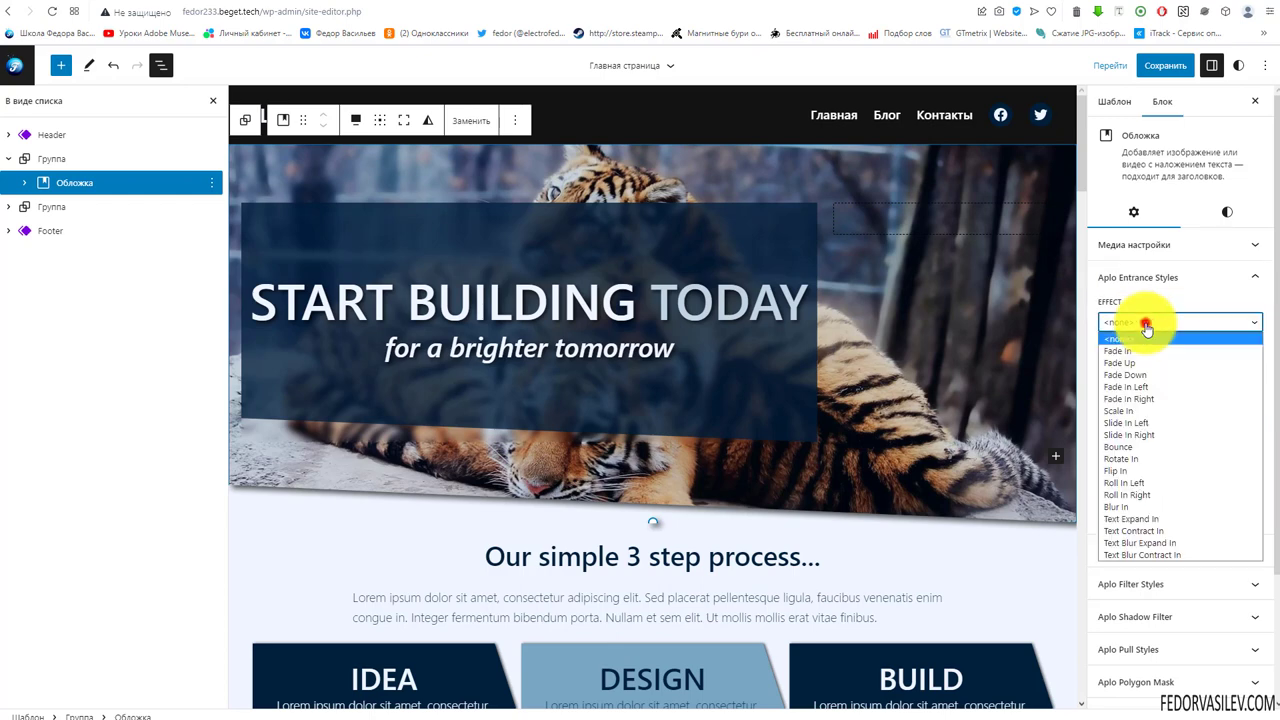
left_click(1145, 543)
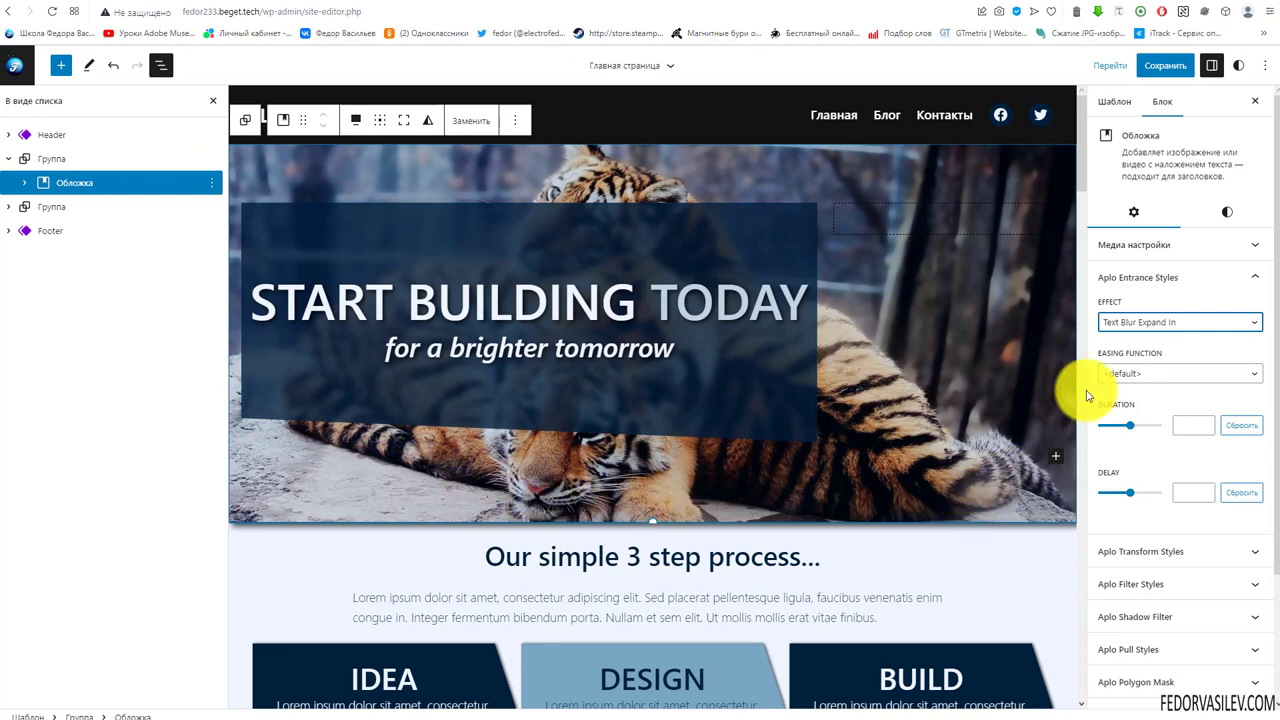
left_click(1142, 321)
left_click(1142, 321)
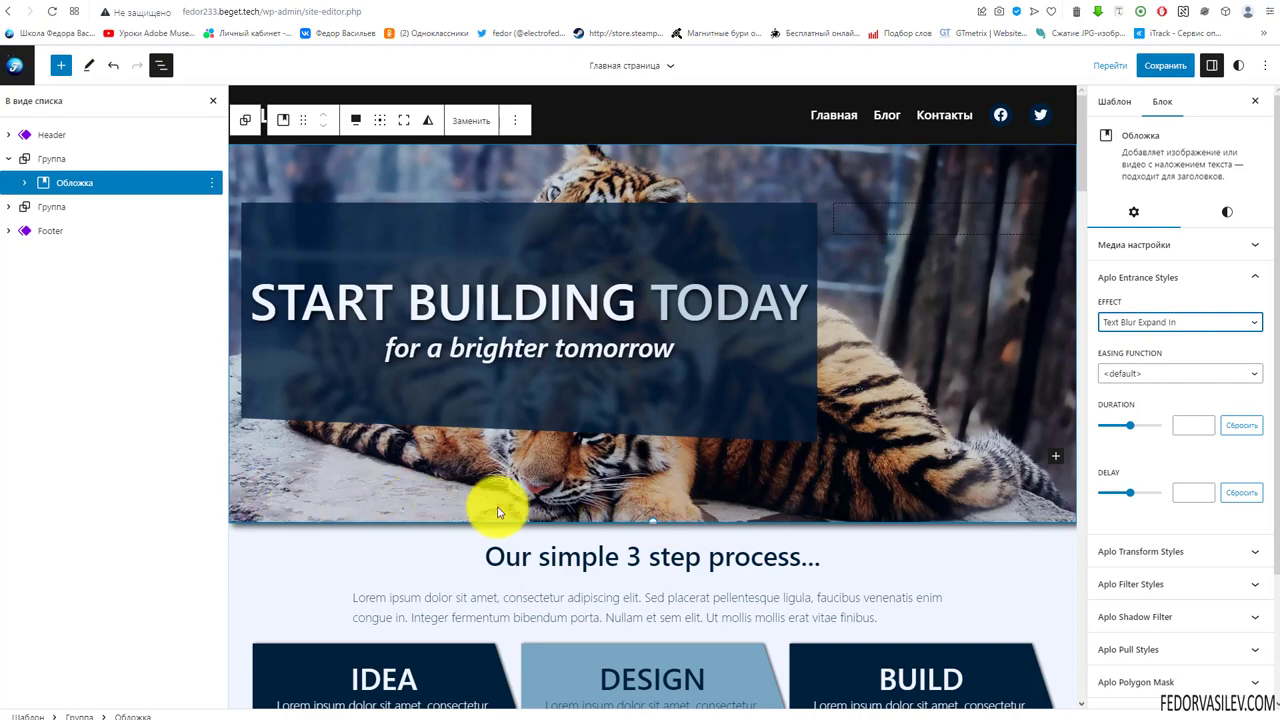
left_click(1160, 321)
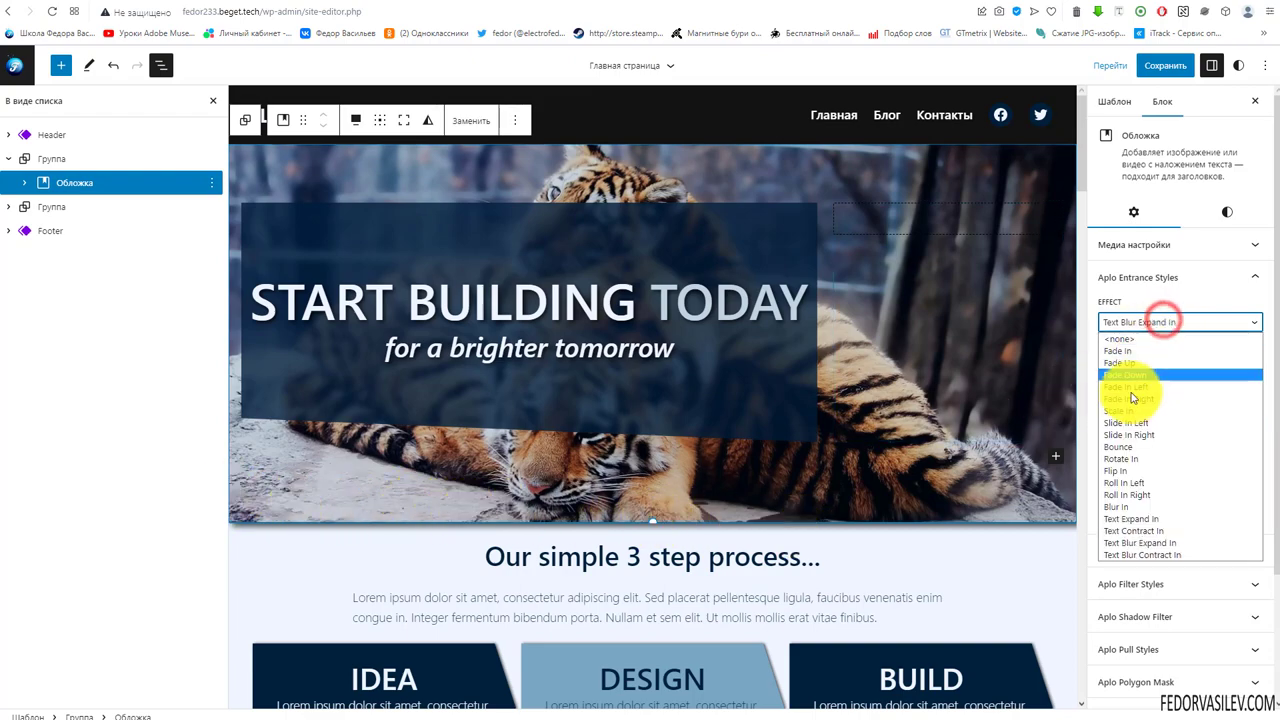
left_click(1130, 398)
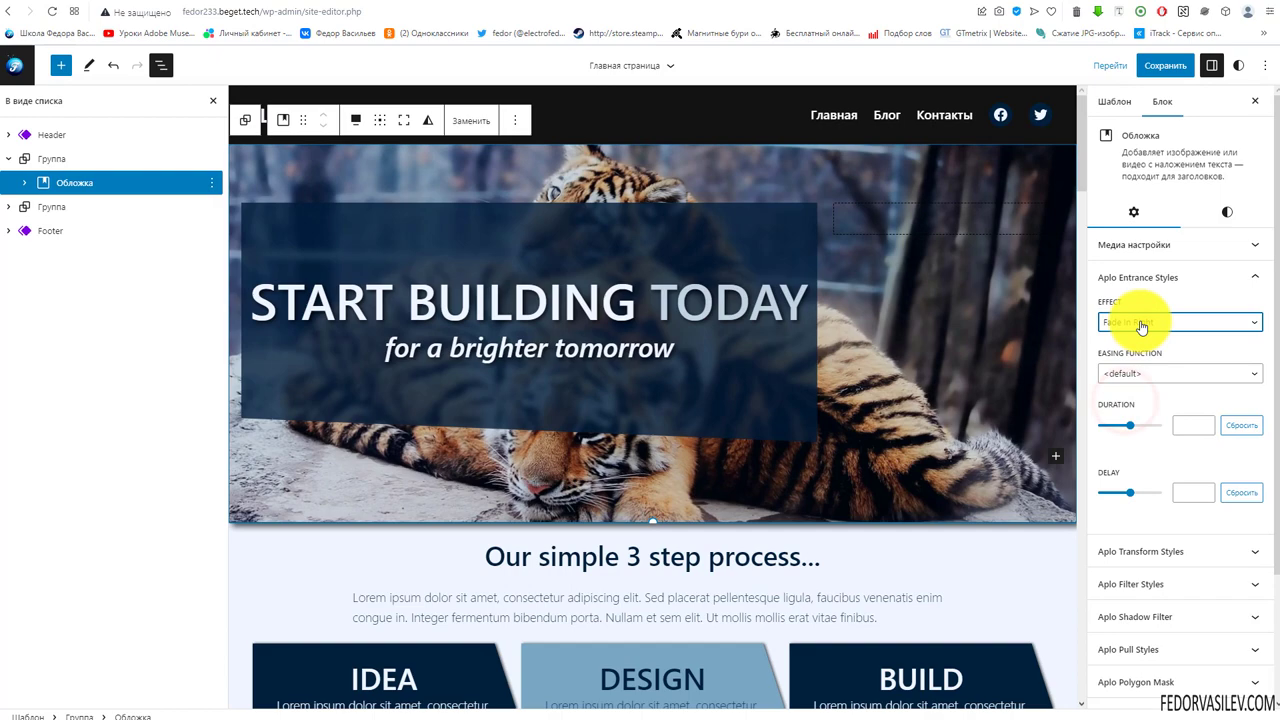
left_click(1140, 321)
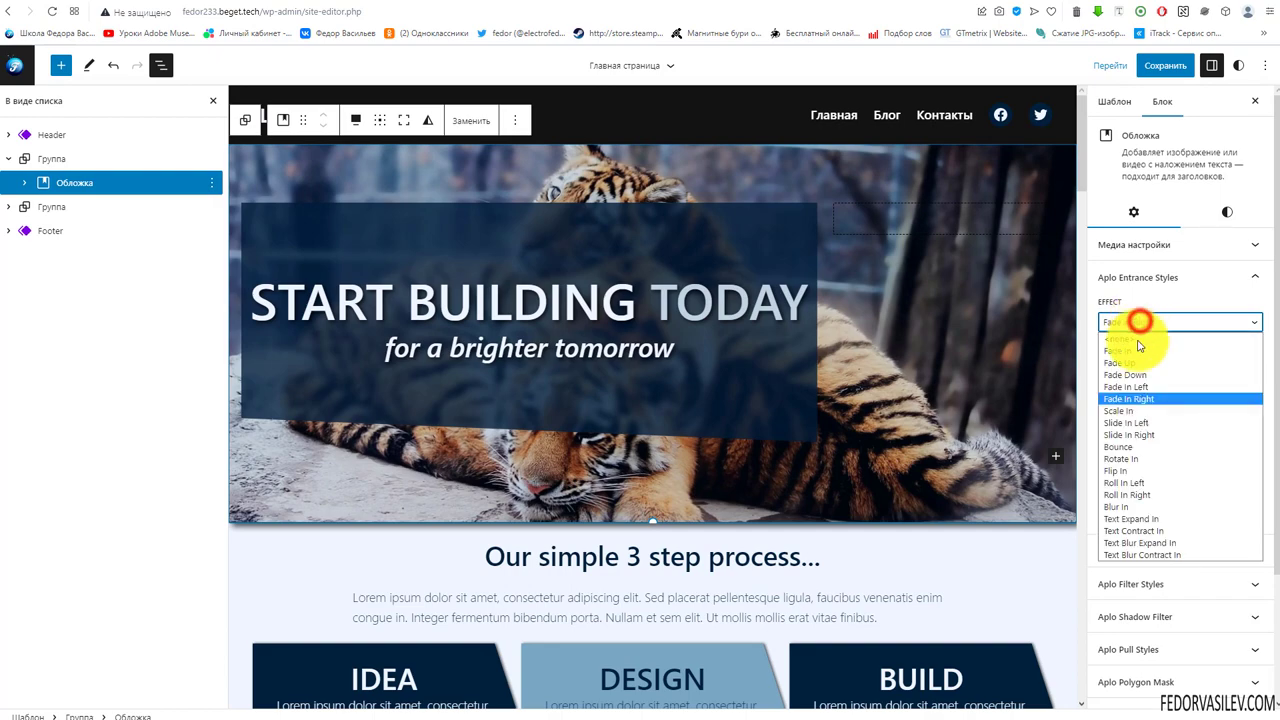
left_click(1135, 362)
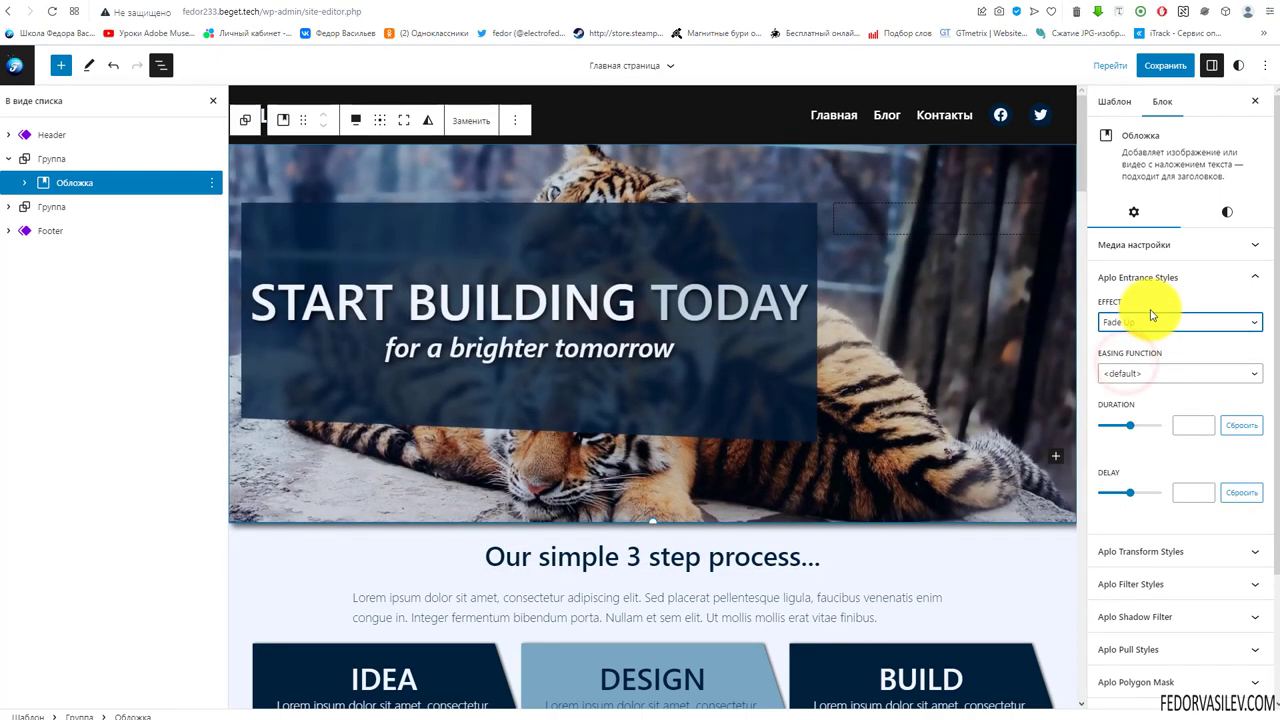
Set the Обложка block's entrance effect to Blur In.
left_click(1140, 324)
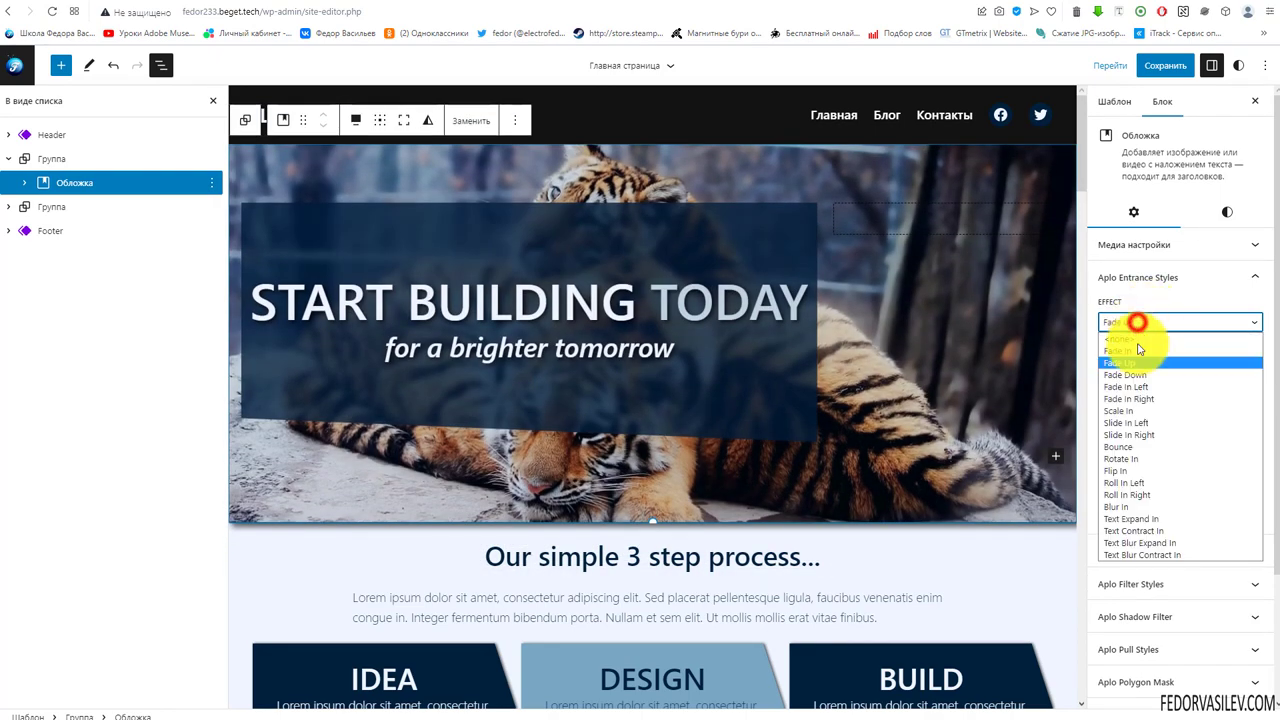
left_click(1138, 512)
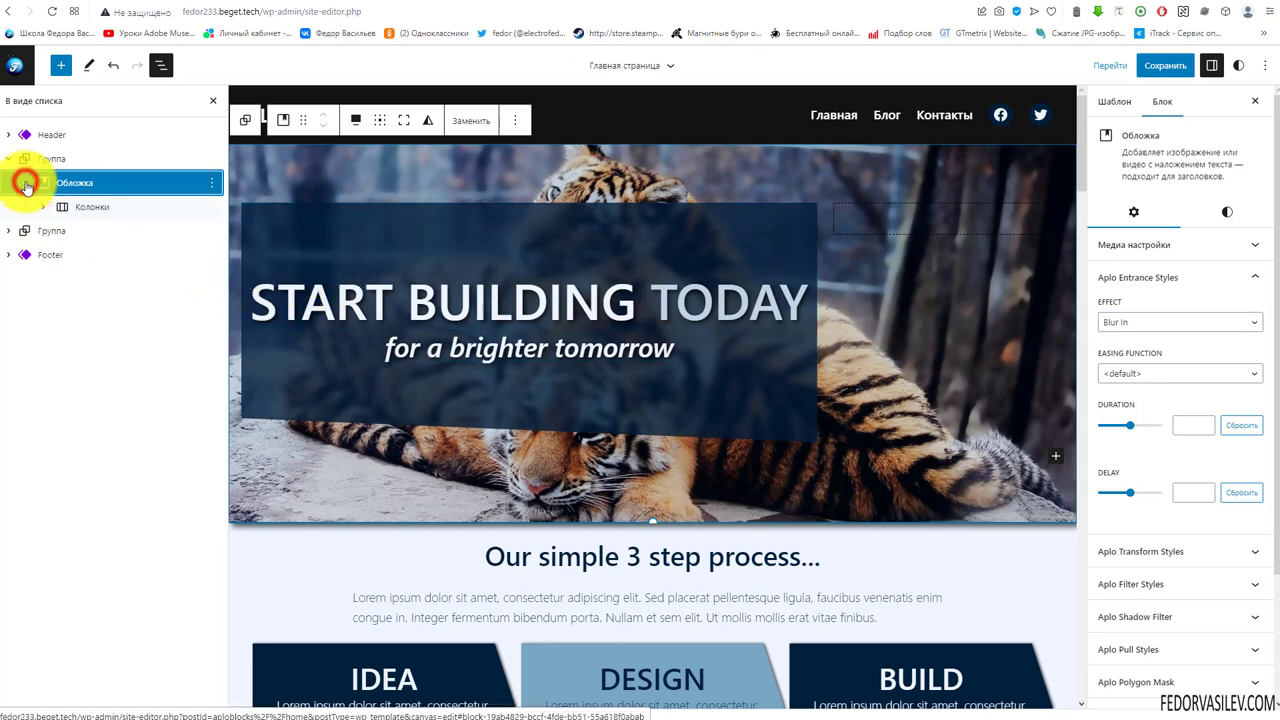
Inspect the blocks nested in the cover, from the columns container through both columns to the group in the first column.
left_click(116, 212)
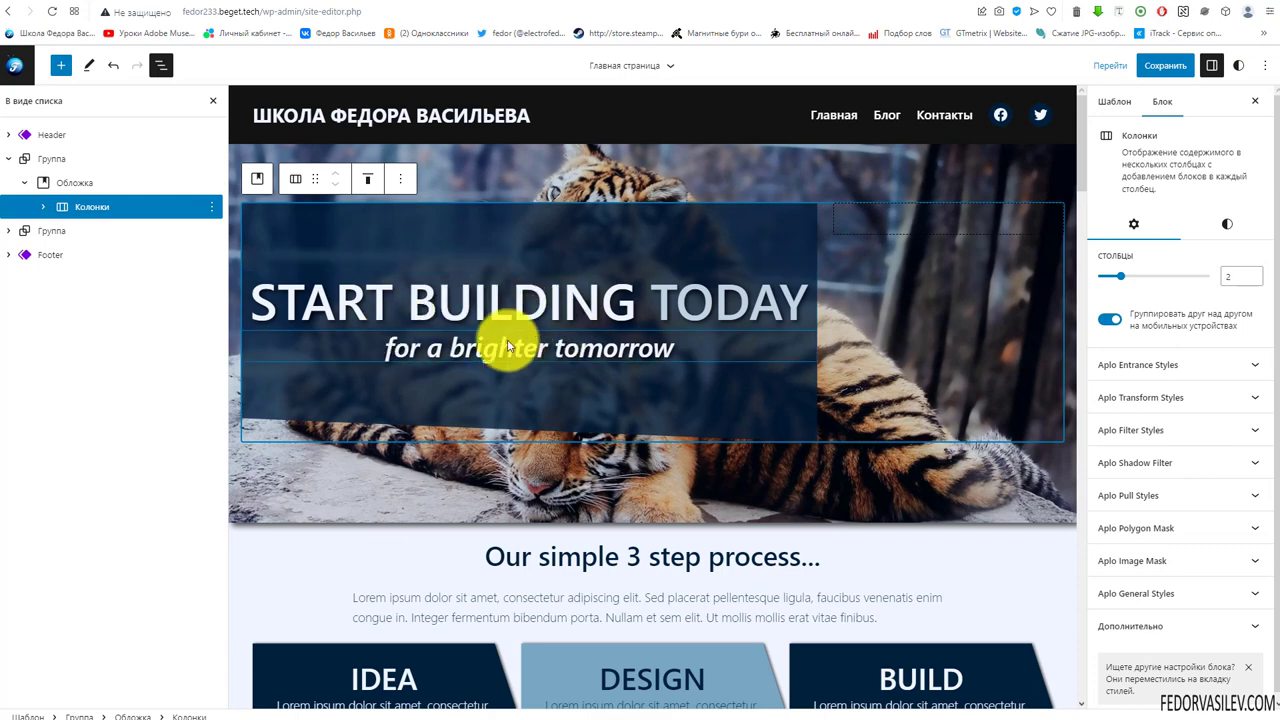
left_click(42, 206)
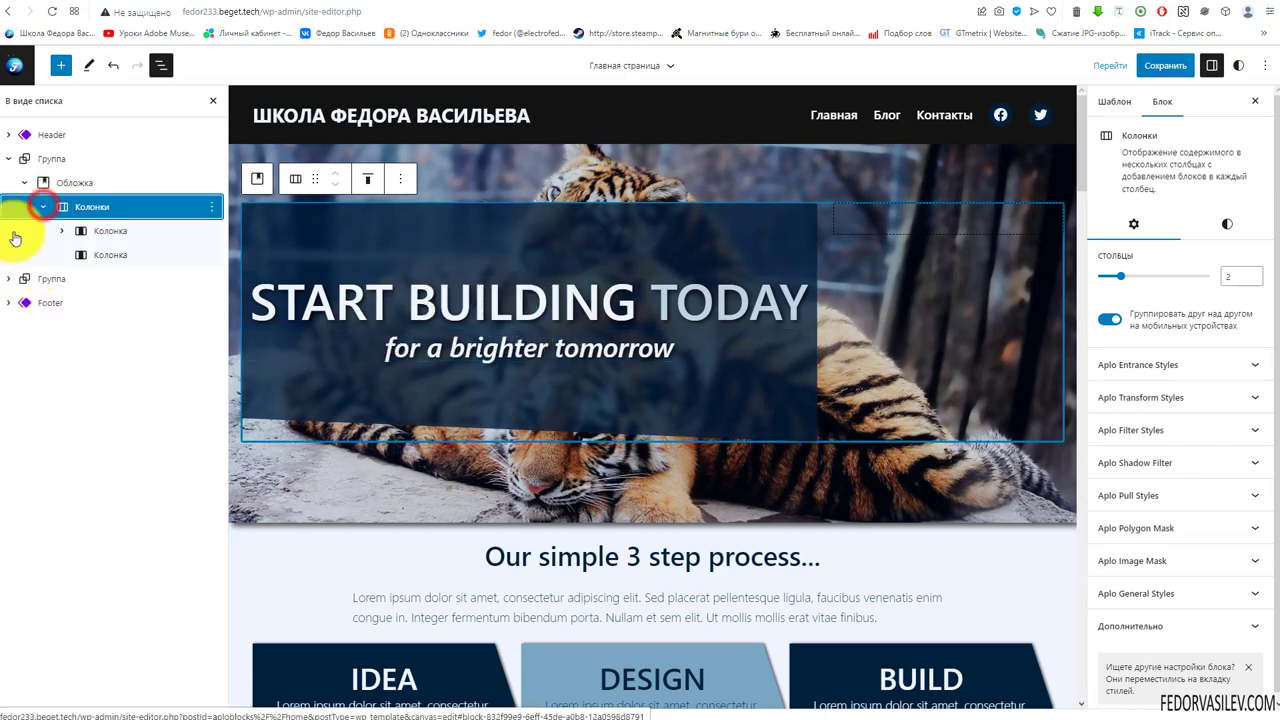
left_click(101, 233)
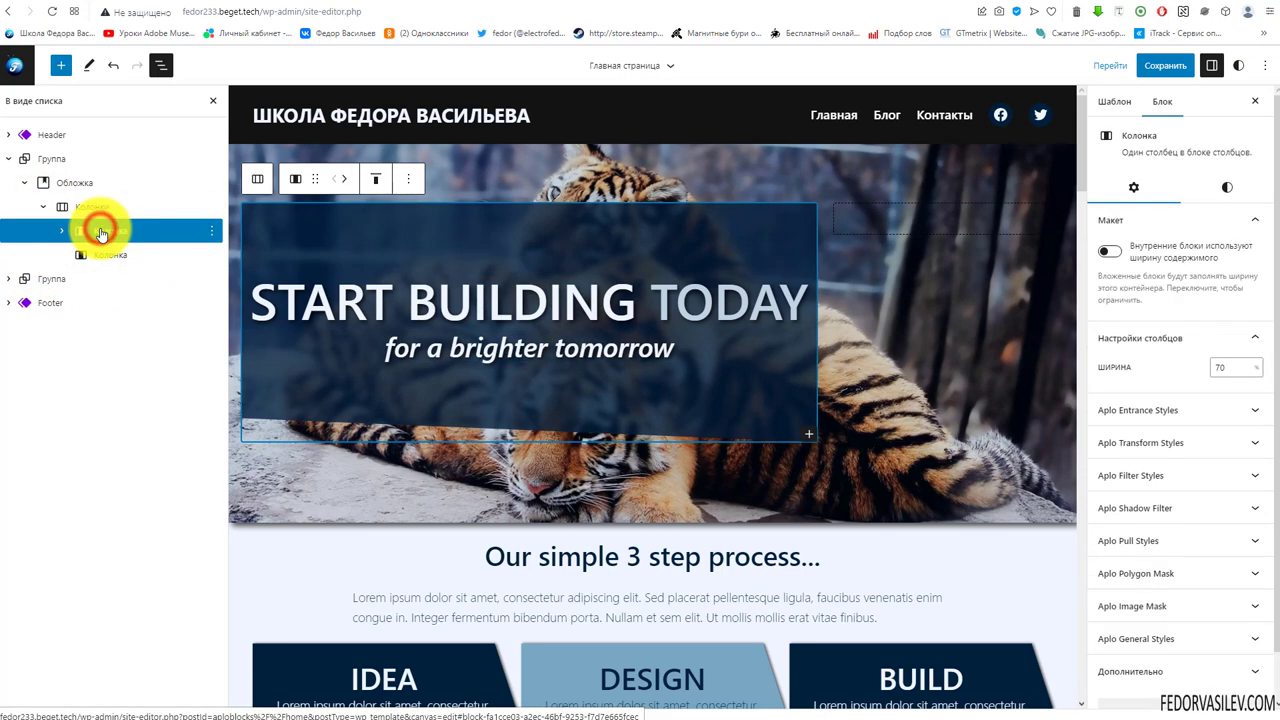
left_click(101, 254)
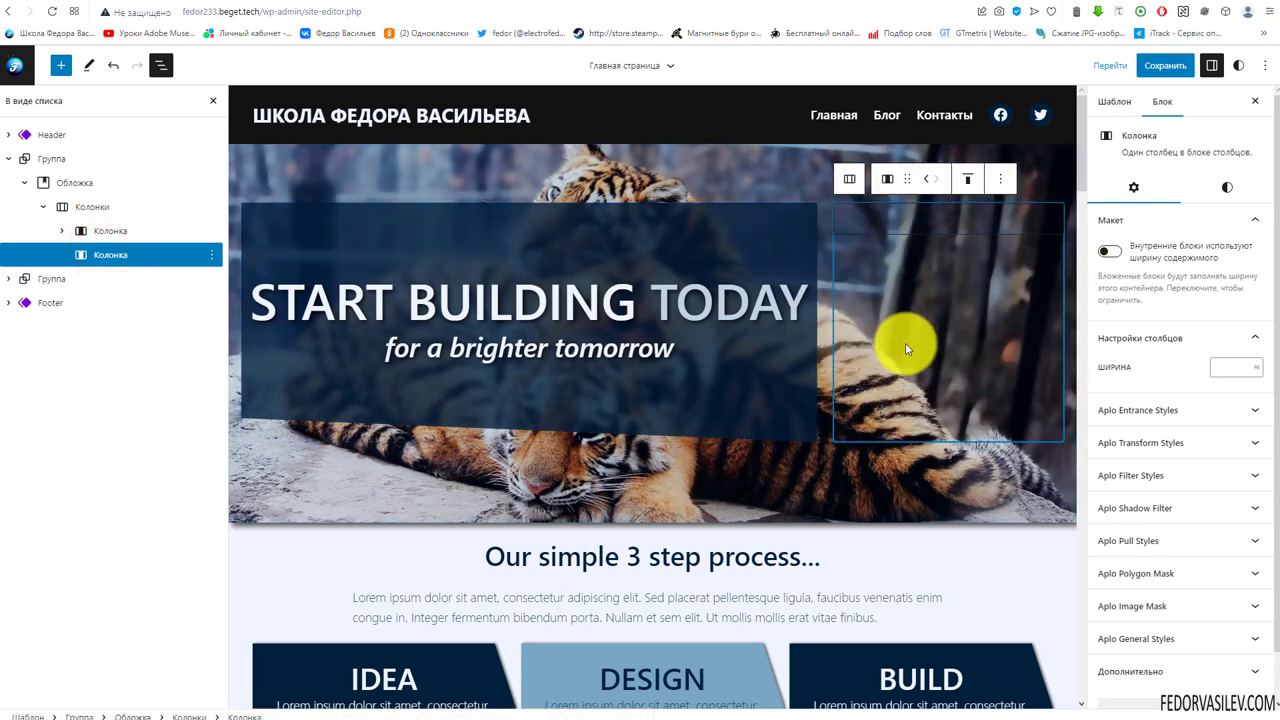
left_click(110, 231)
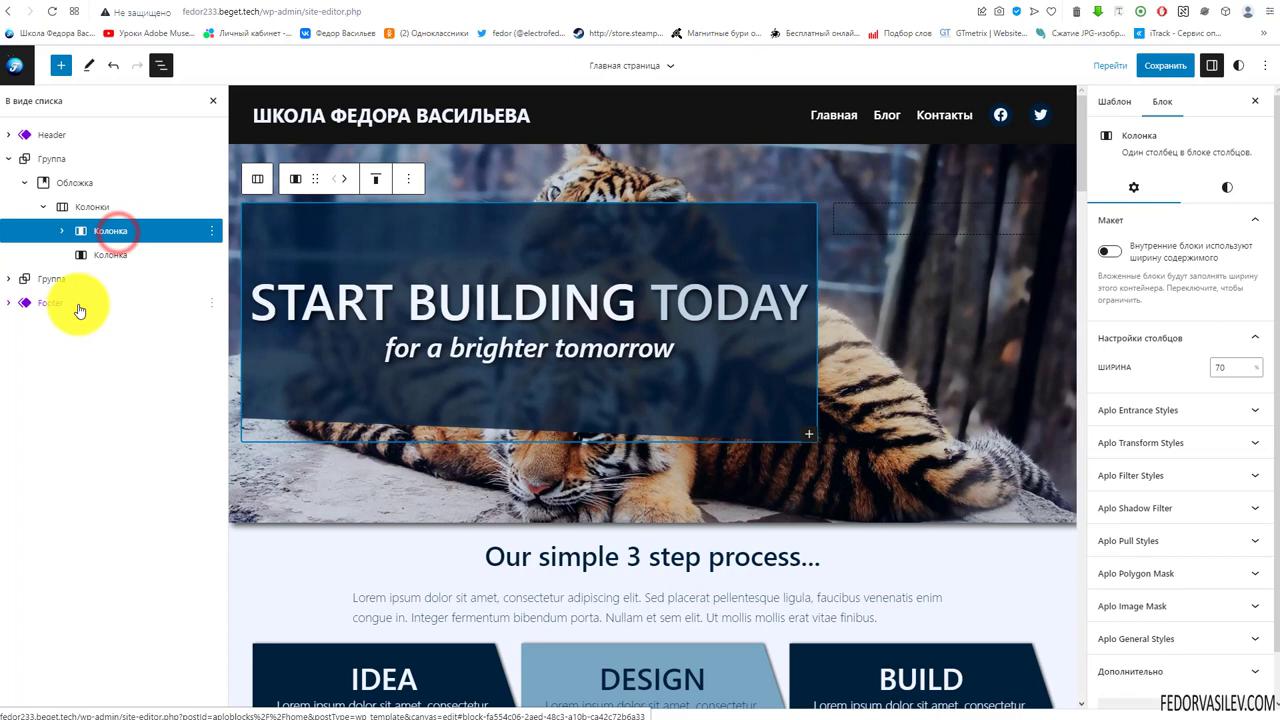
left_click(61, 233)
left_click_drag(105, 256, 120, 257)
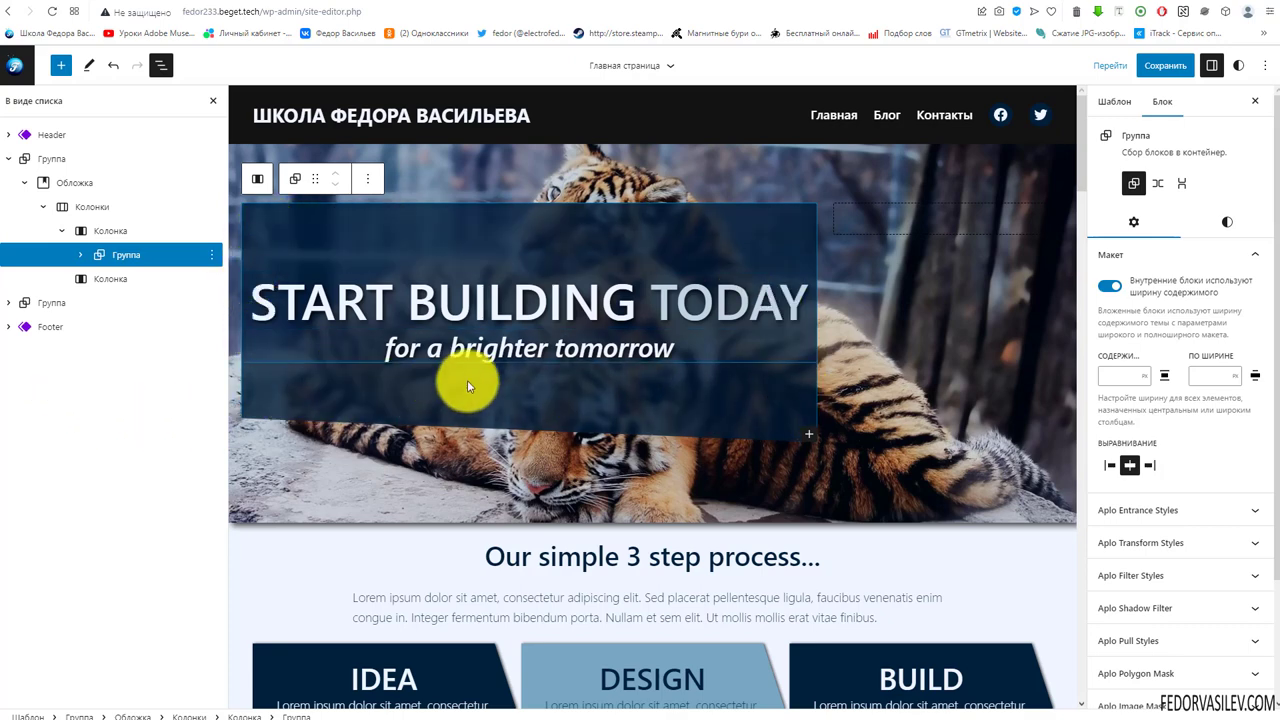
Expand the group in the first column and inspect its two spacers and two headings.
left_click(80, 254)
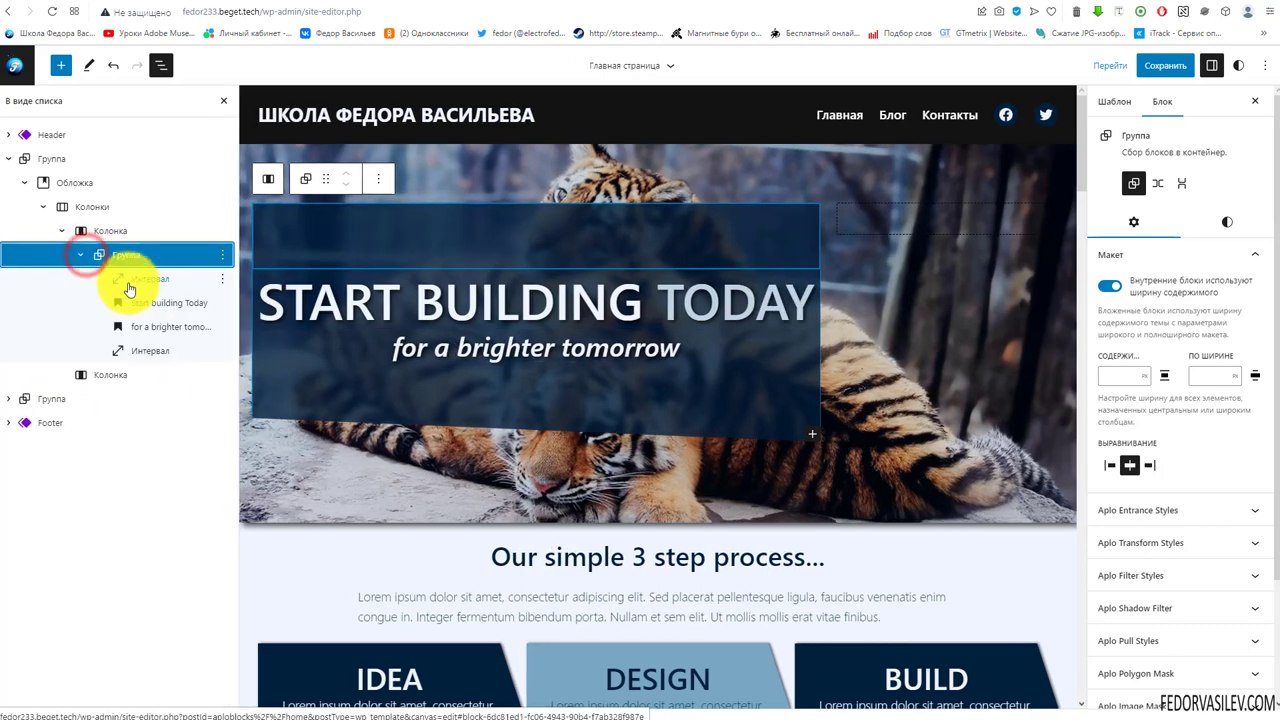
left_click(106, 278)
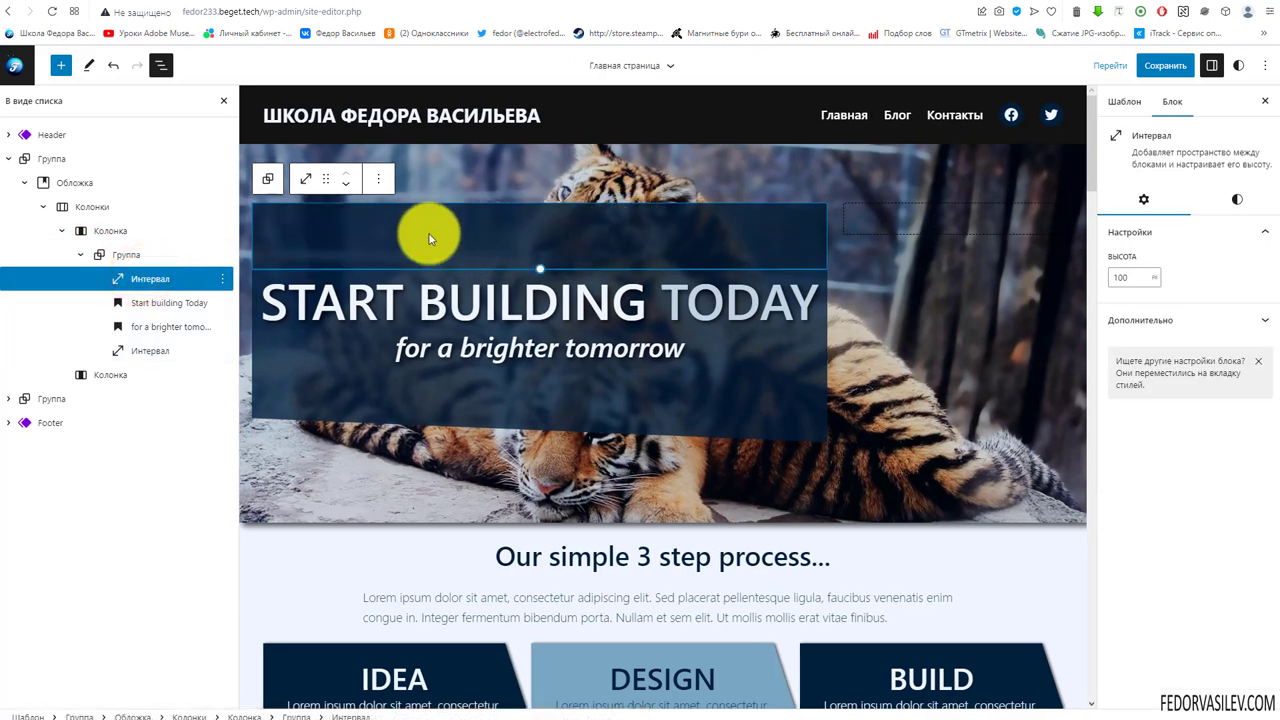
left_click(159, 303)
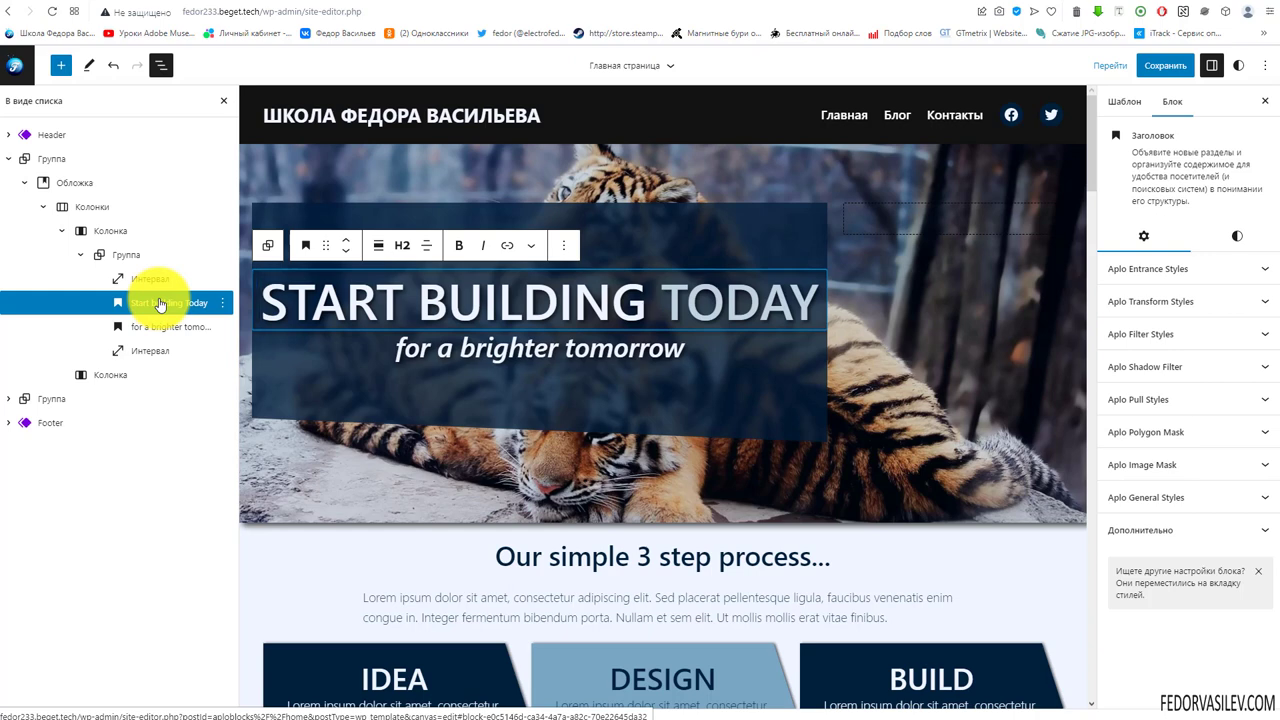
left_click(157, 328)
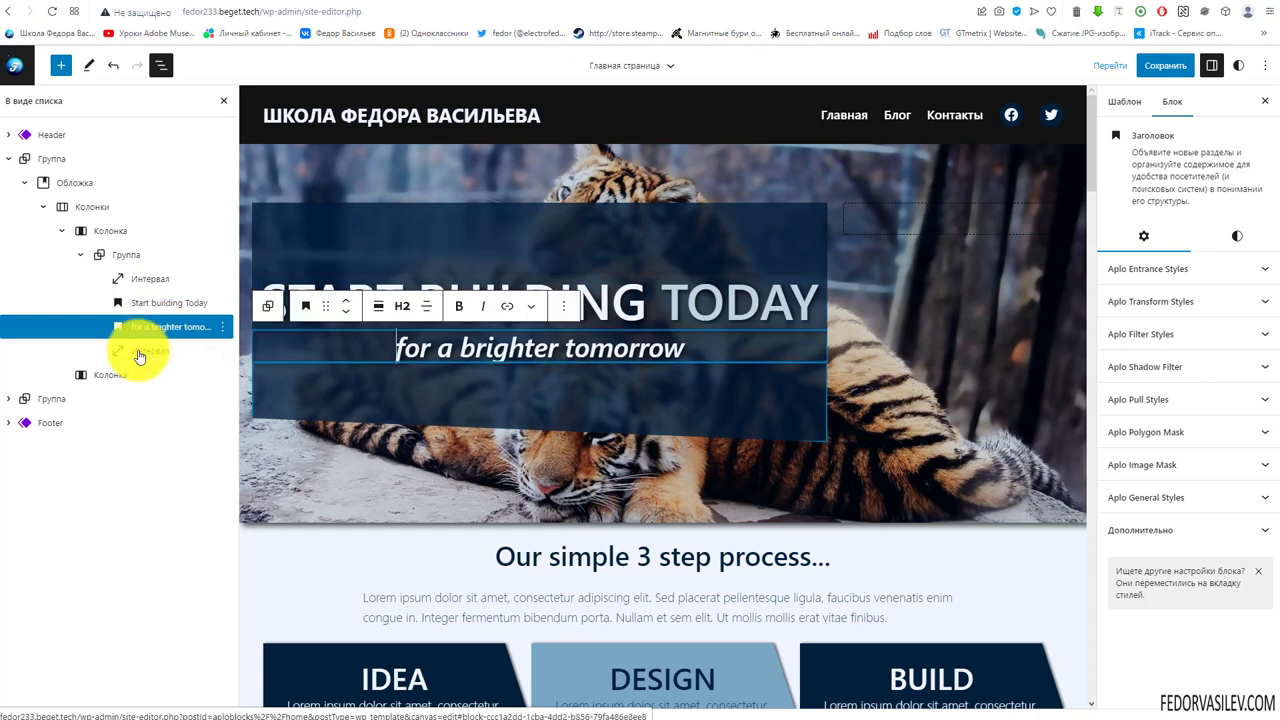
left_click(139, 352)
Replace the Start building Today heading text with "wordpress".
left_click(140, 302)
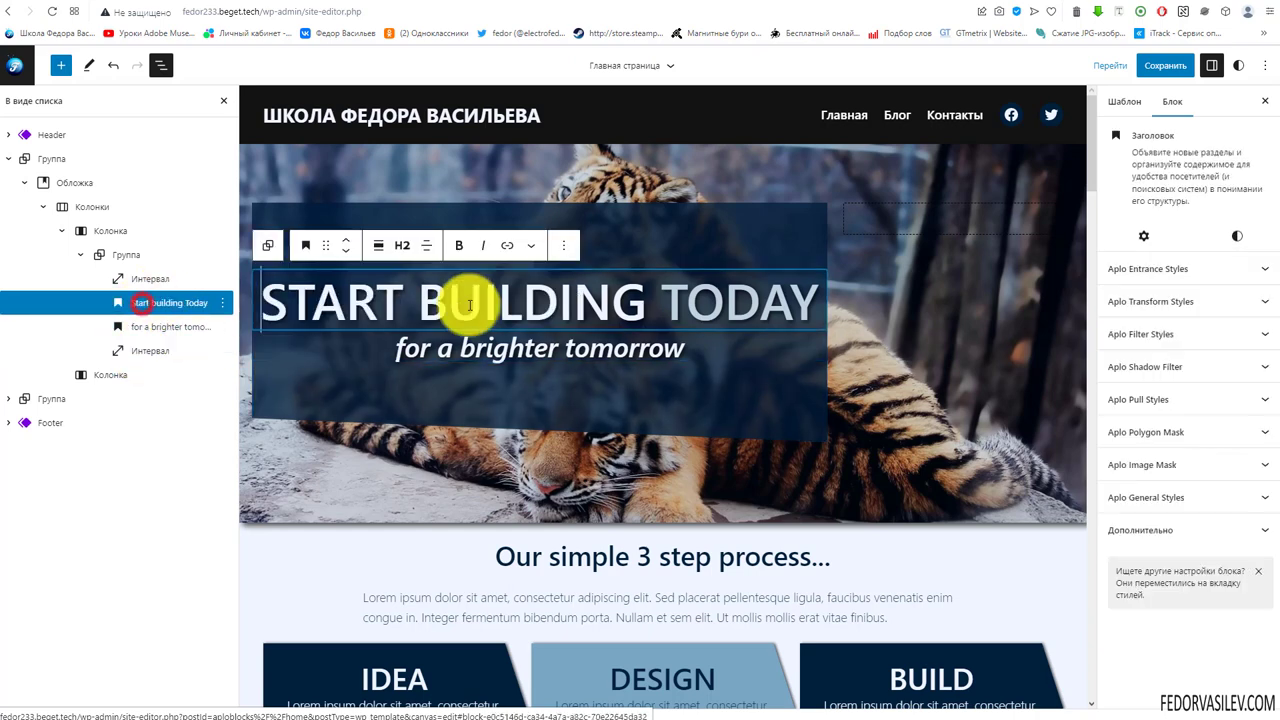
triple_click(478, 292)
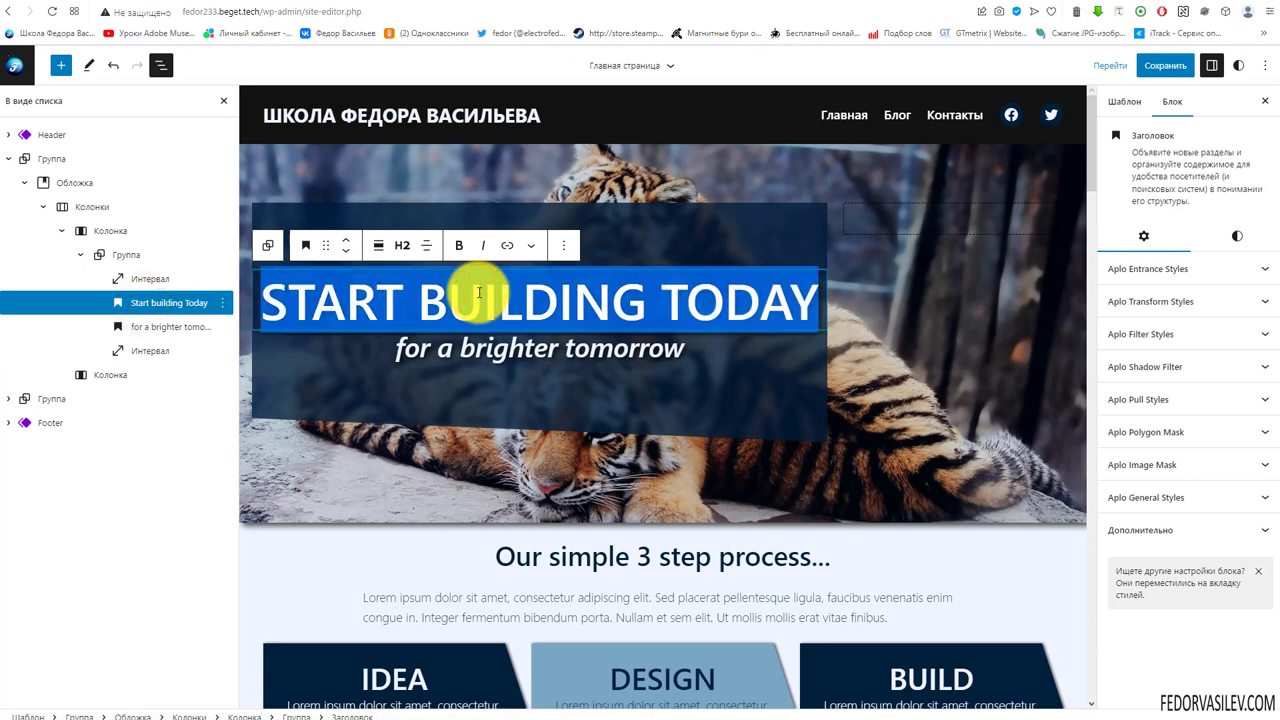
type("ц")
key("BackSpace")
type("wordpress")
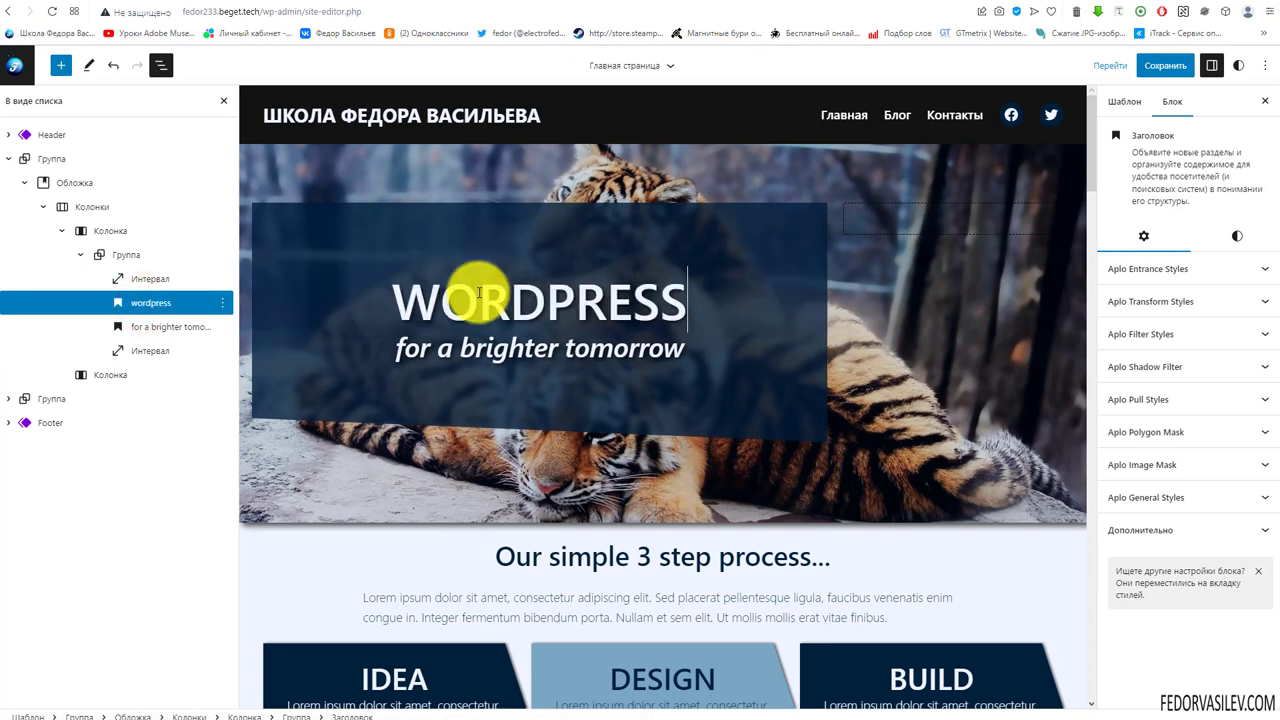
Replace the "for a brighter tomorrow" subheading with the school's name.
double_click(565, 350)
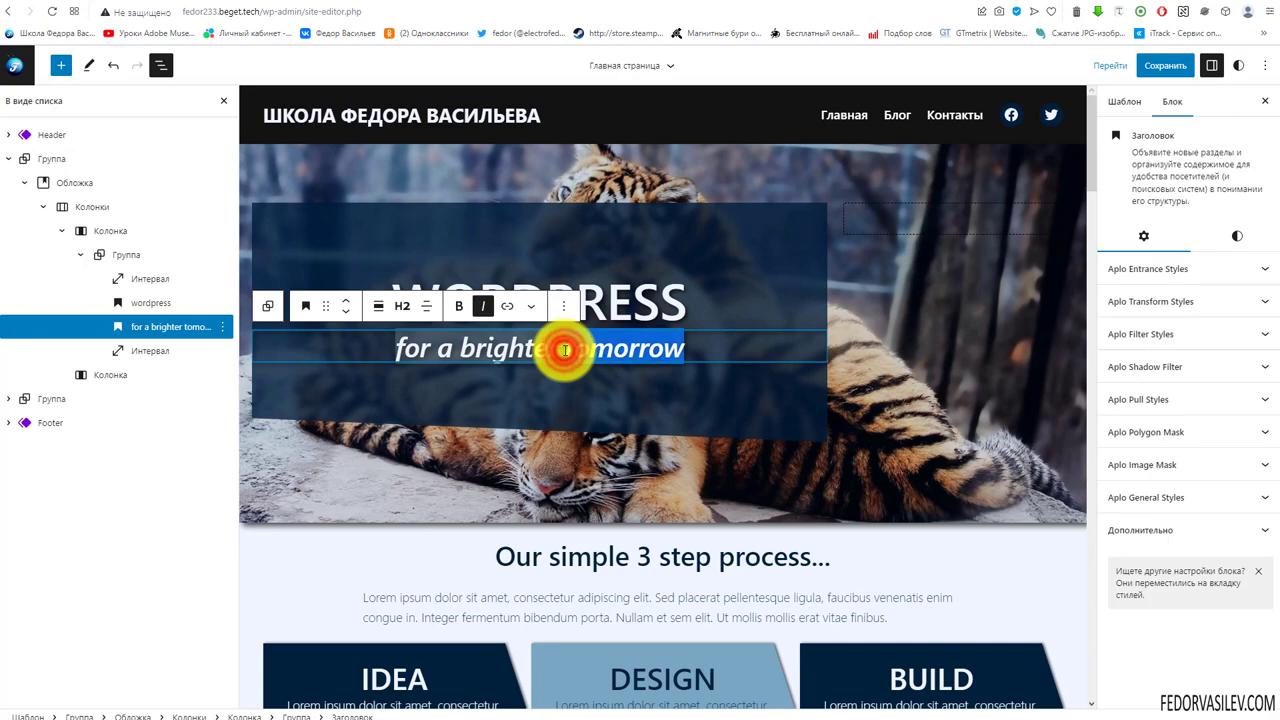
left_click(565, 350)
left_click(565, 350)
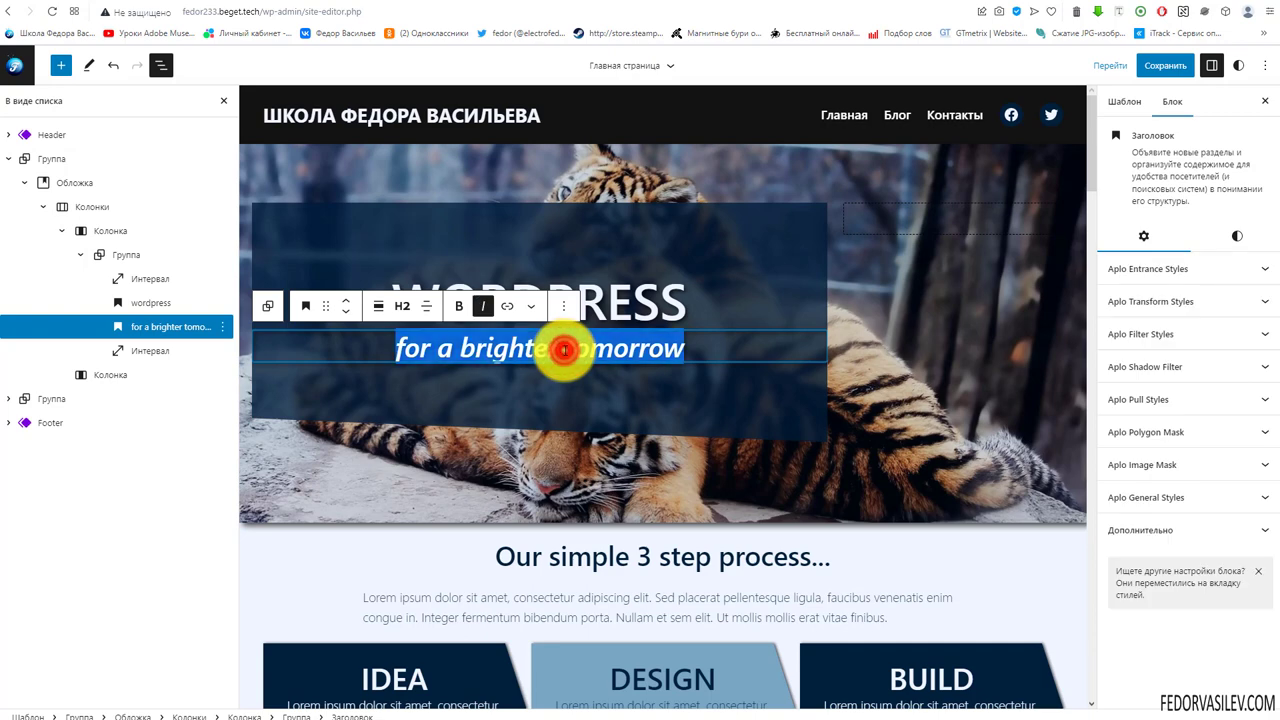
type("Школа Федора Васильева")
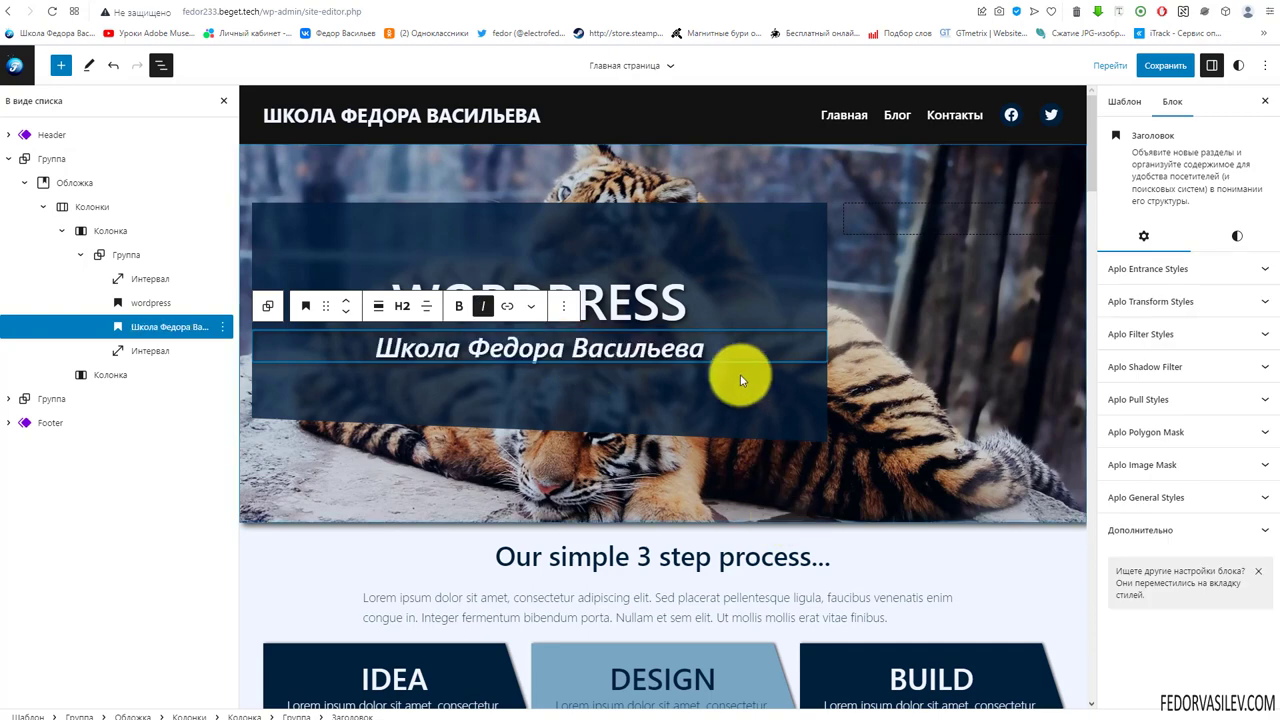
Add the font family option (Семейство шрифтов) to the subheading's typography settings.
left_click(1237, 236)
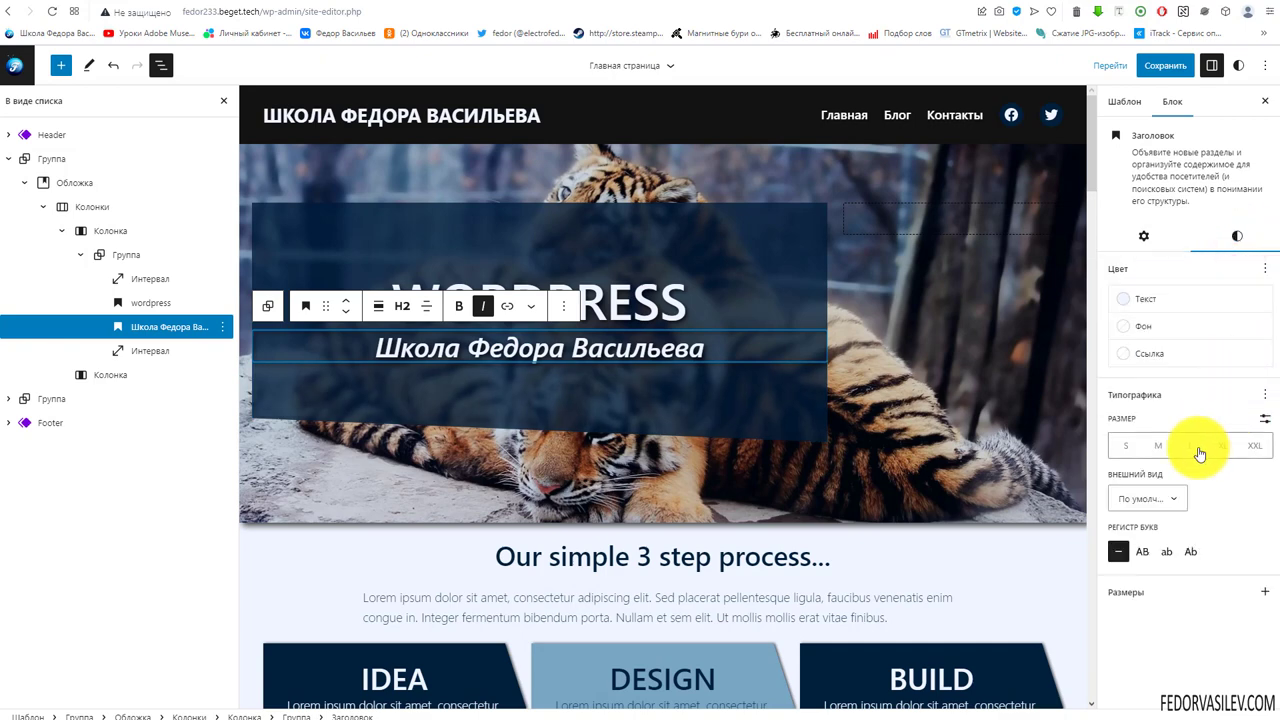
left_click(1265, 396)
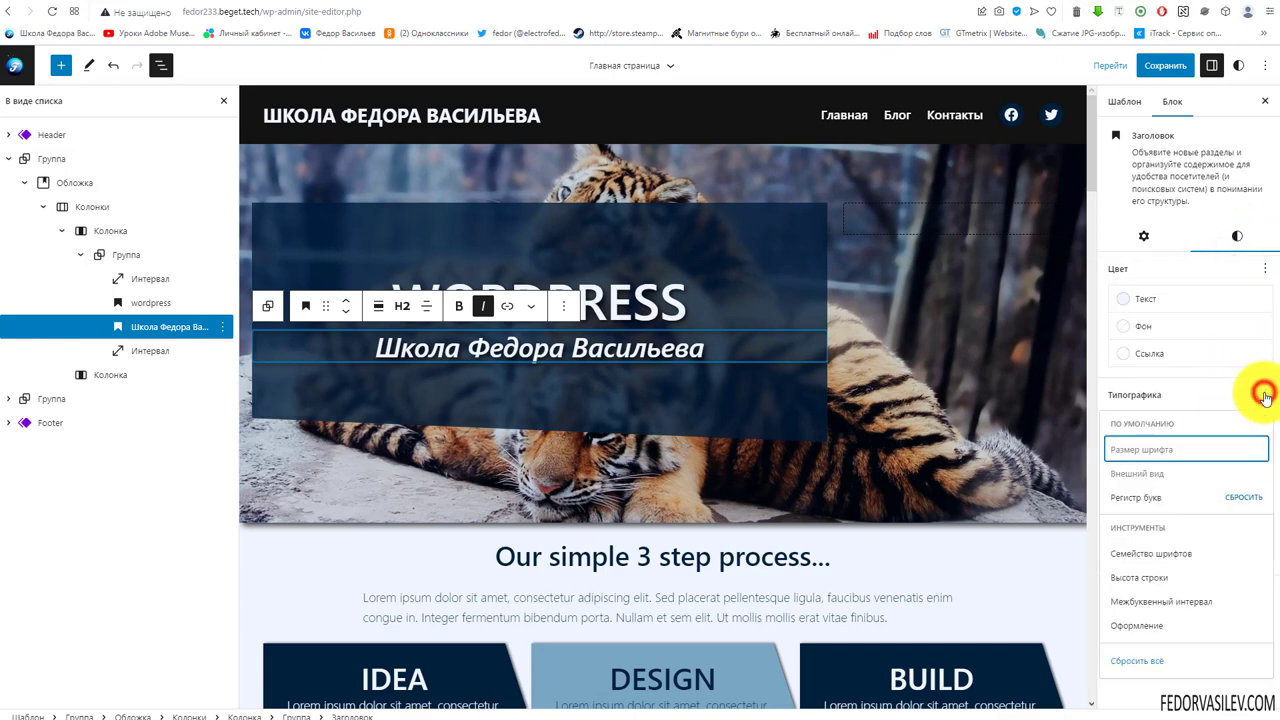
left_click(1168, 555)
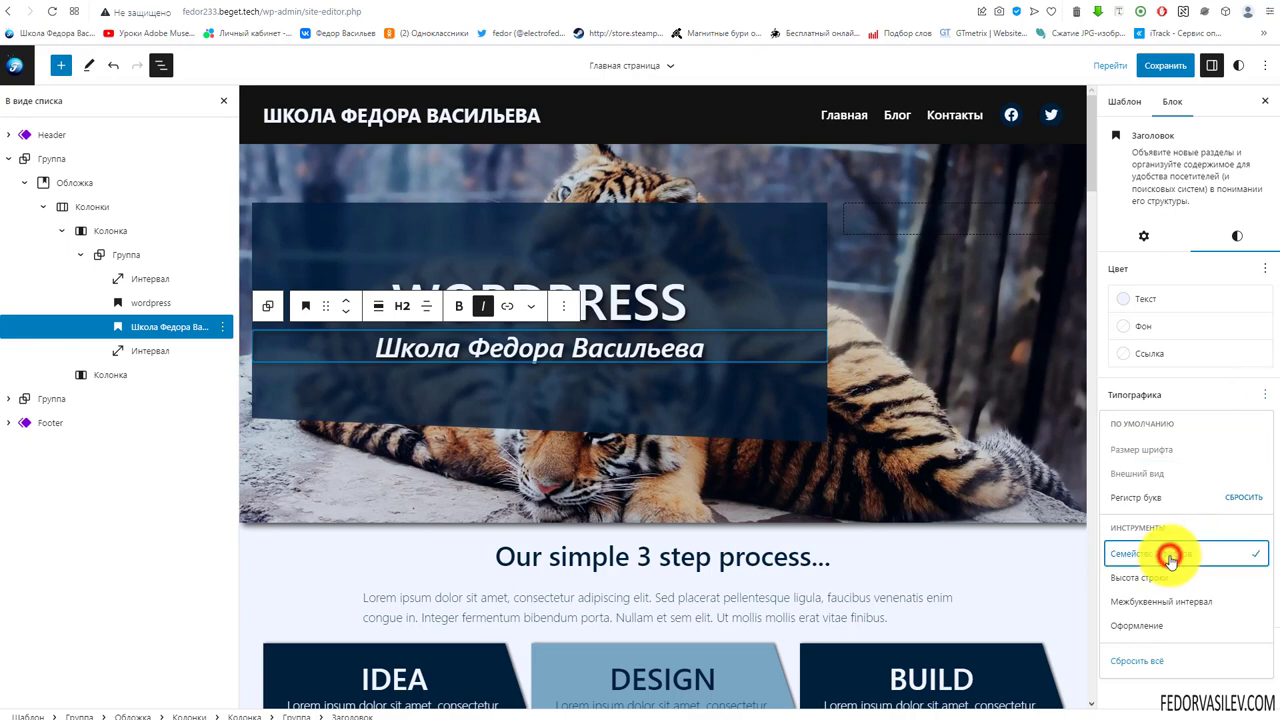
left_click(1182, 401)
Review the fonts available for the subheading, keep the default one, and select the Обложка block.
left_click(1148, 439)
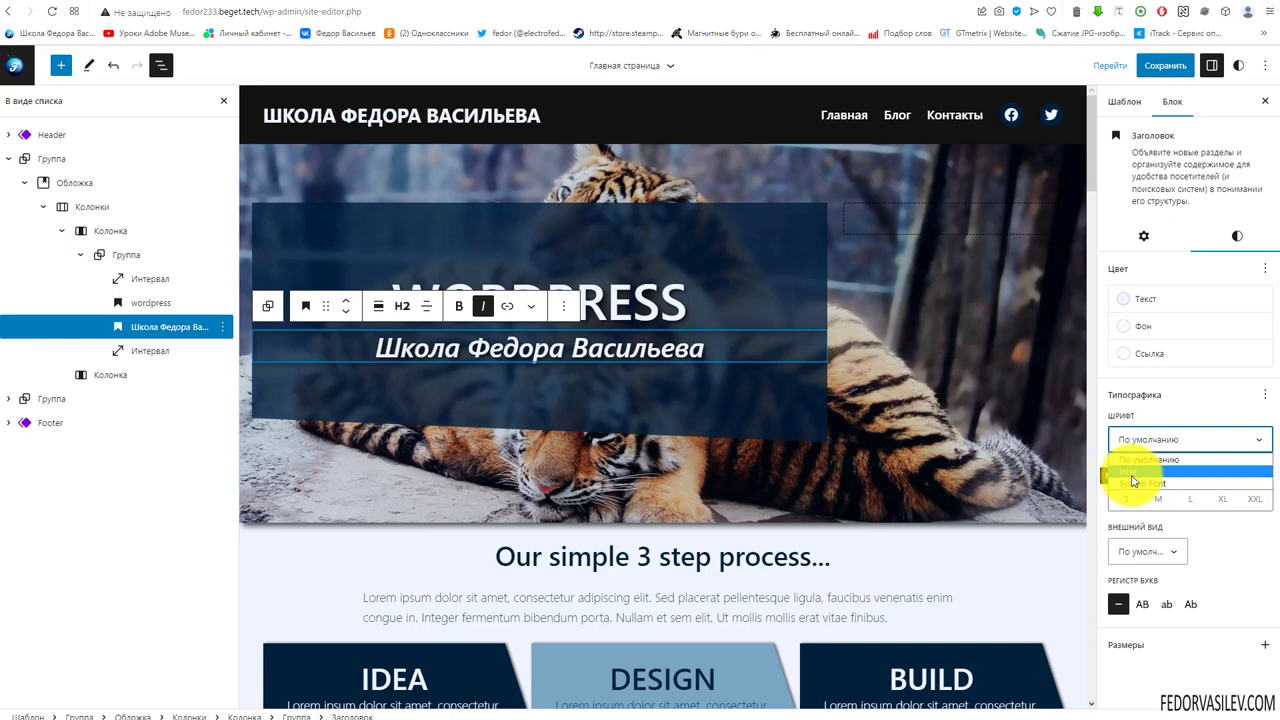
left_click(1164, 411)
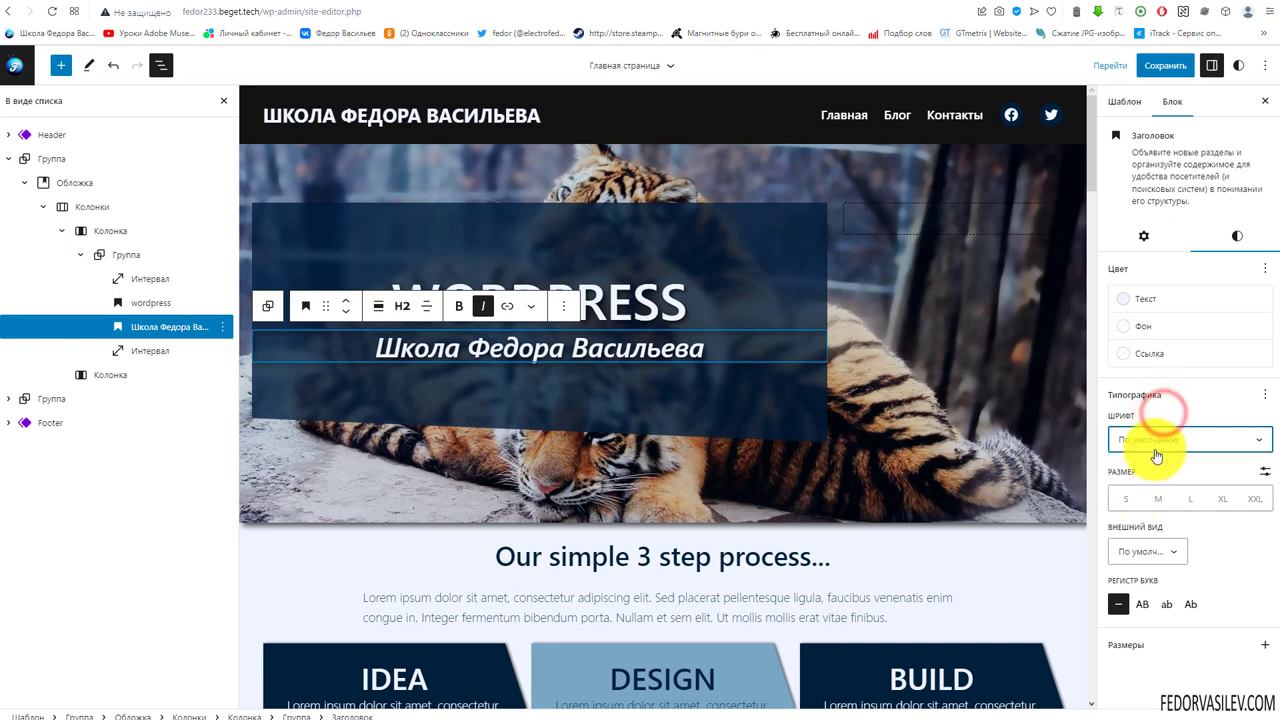
left_click(1156, 453)
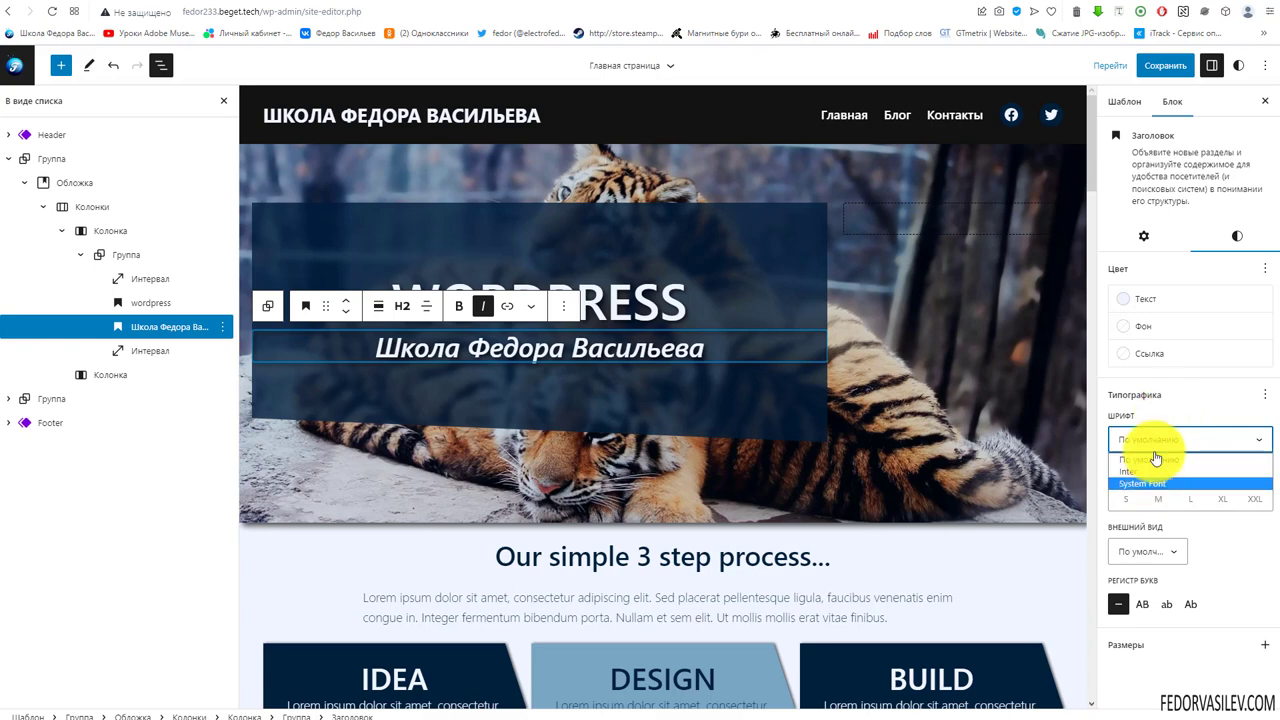
left_click(1133, 416)
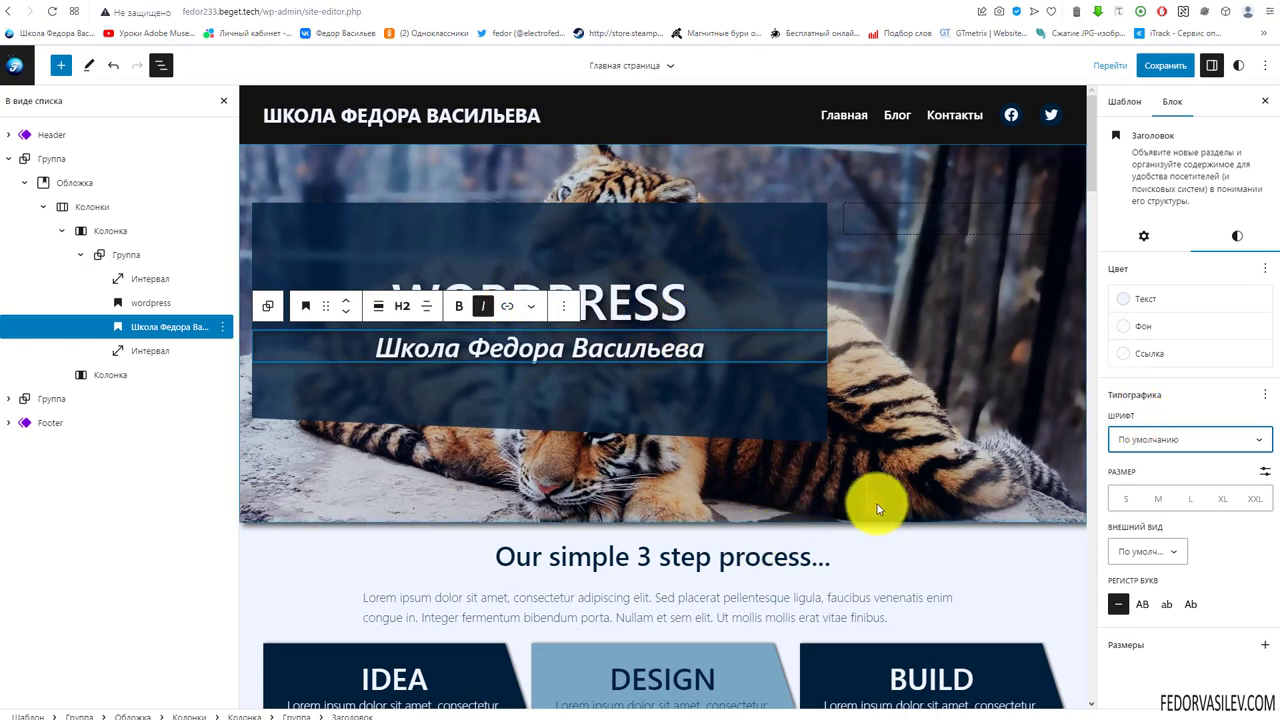
left_click(462, 167)
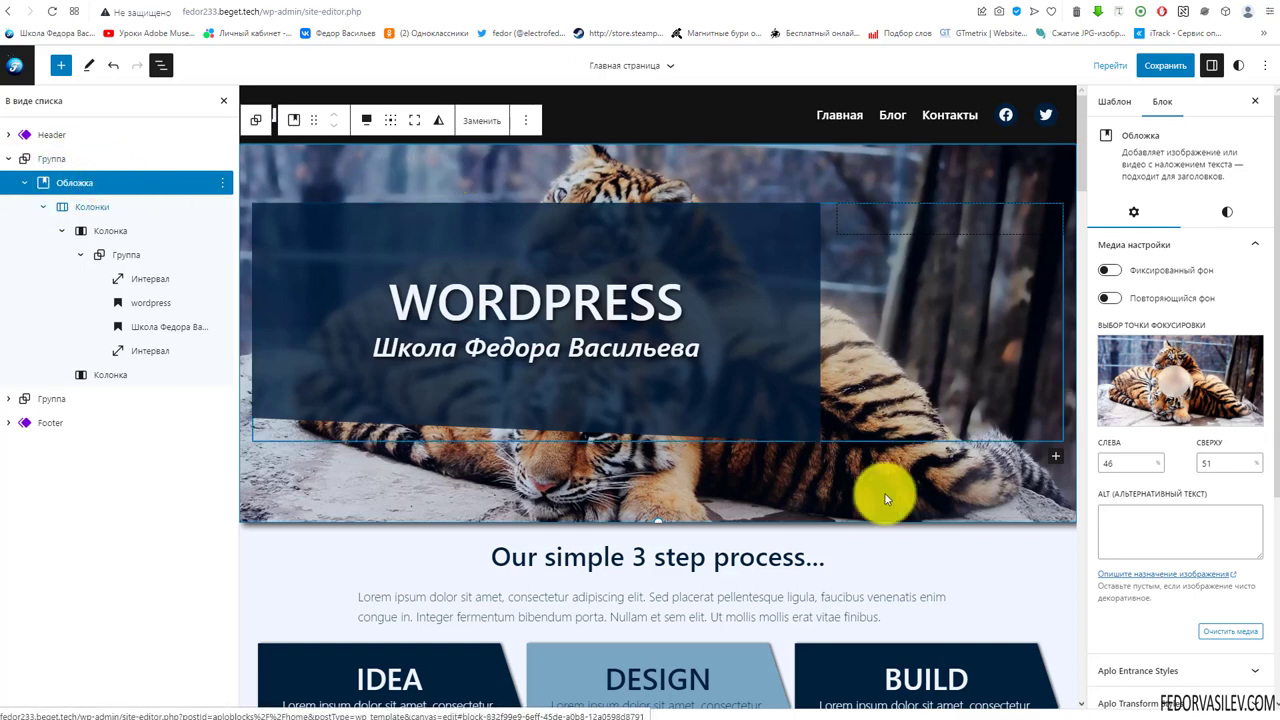
Review the cover's entrance effects and easing functions in the Aplo Entrance Styles, keeping Blur In.
scroll(1188, 300, "down", 3)
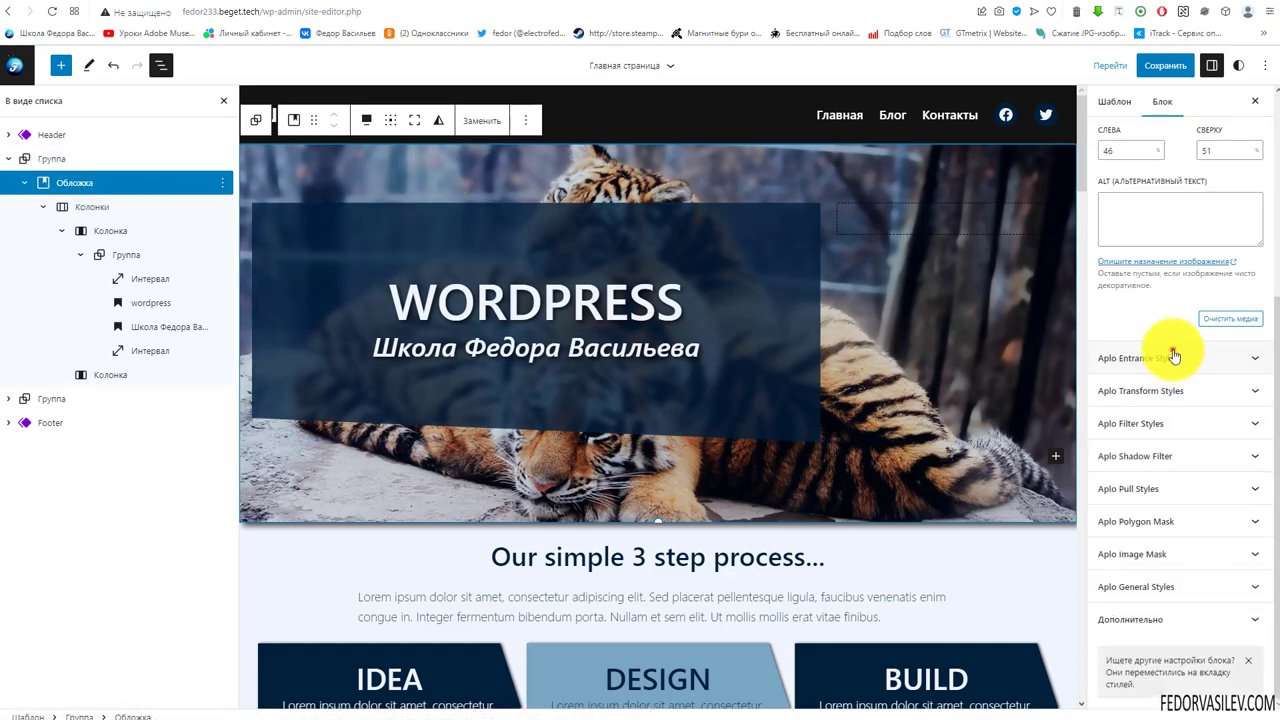
left_click(1173, 357)
left_click(1161, 403)
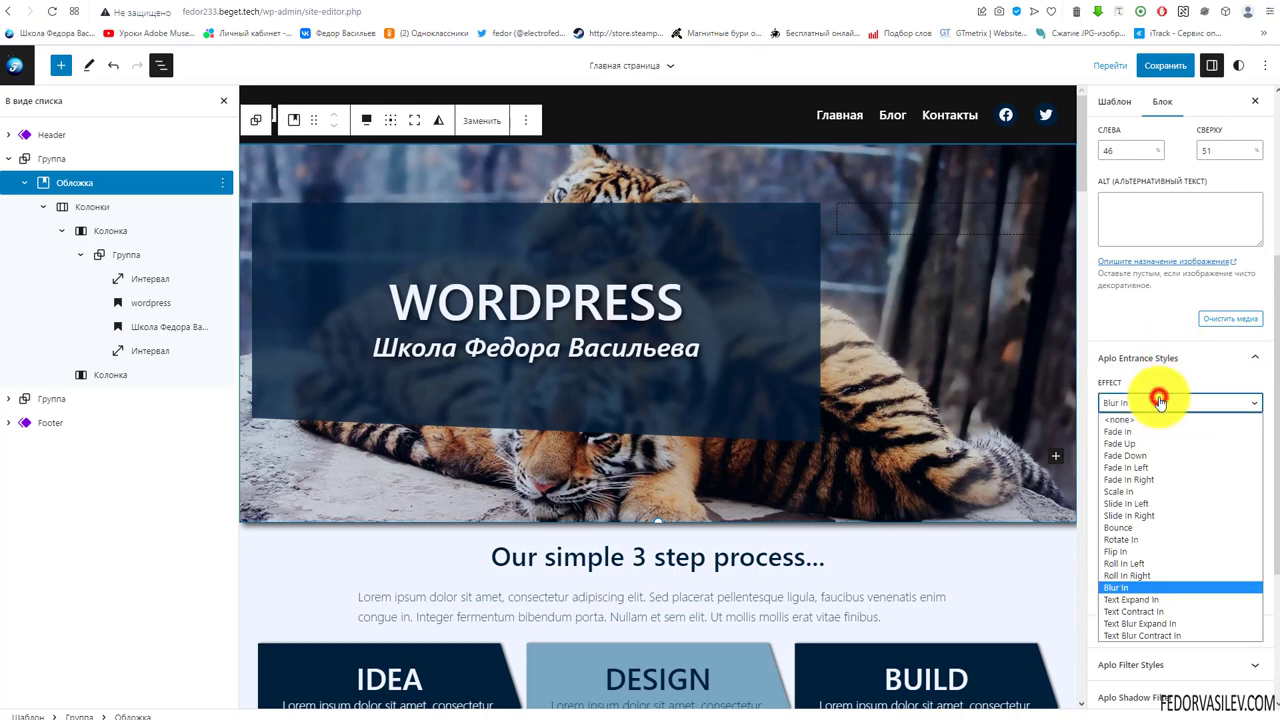
left_click(1158, 398)
left_click(1133, 456)
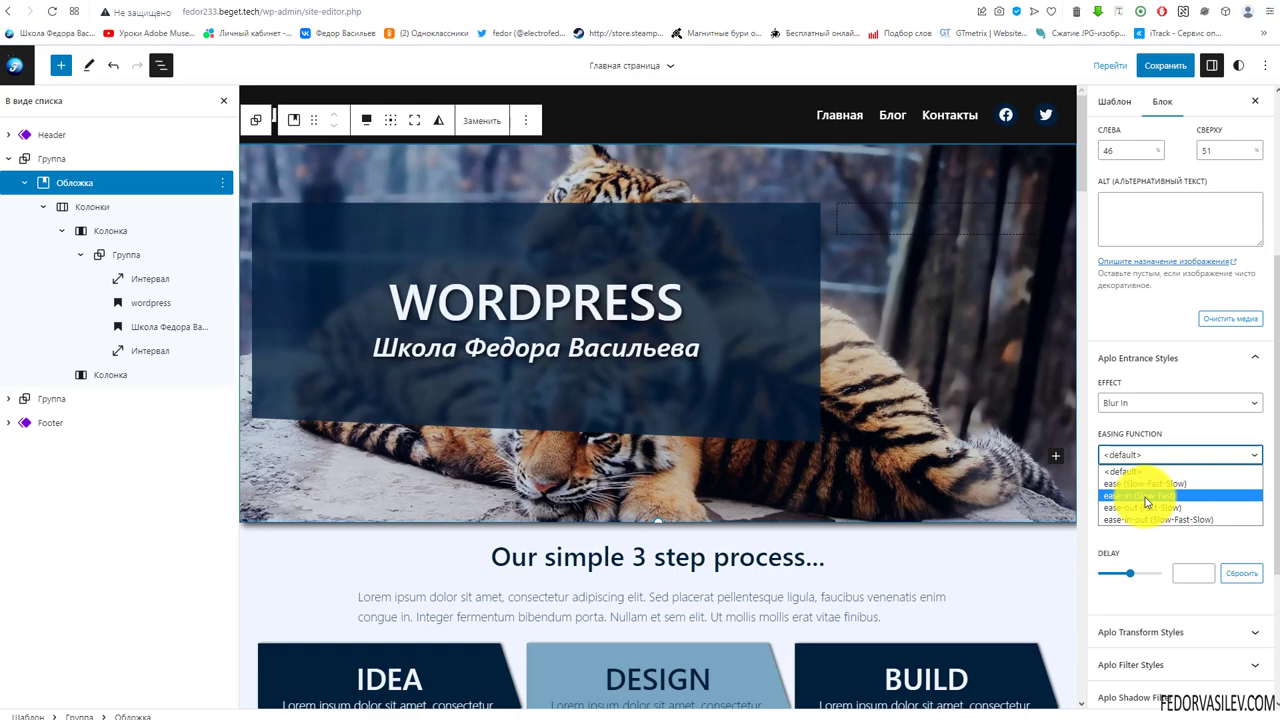
left_click(1118, 403)
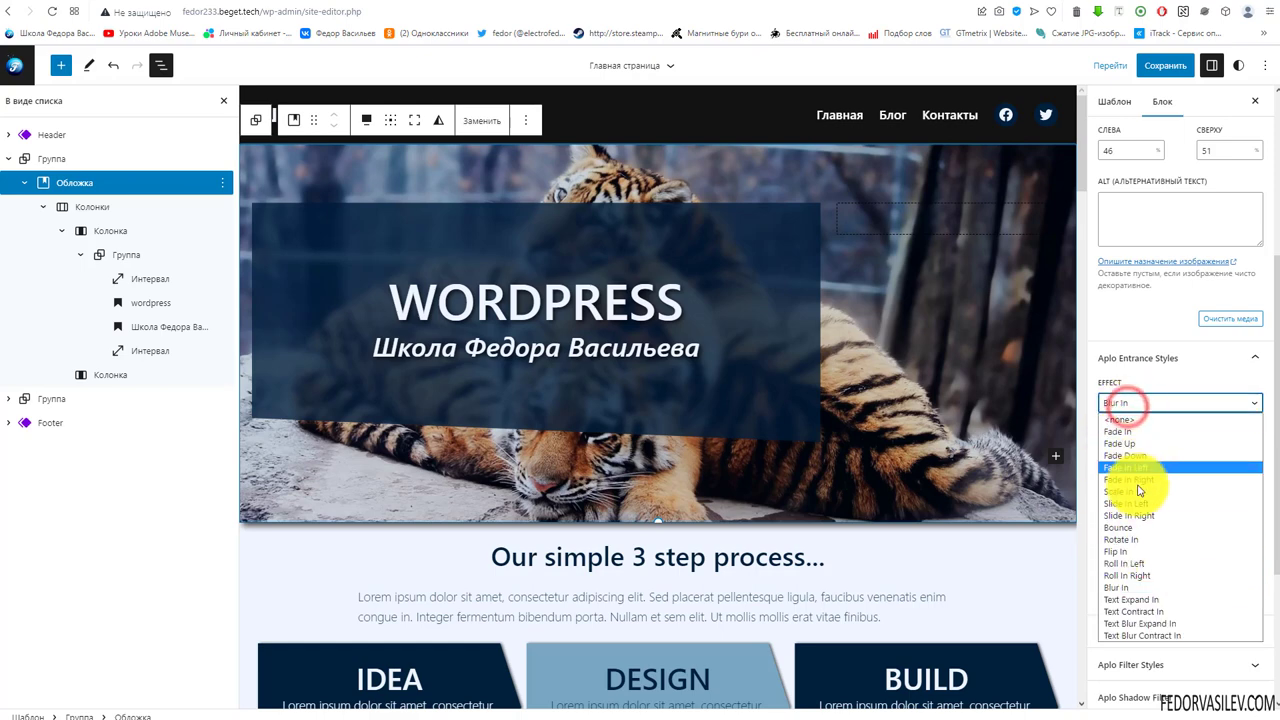
left_click(1157, 393)
left_click(1135, 454)
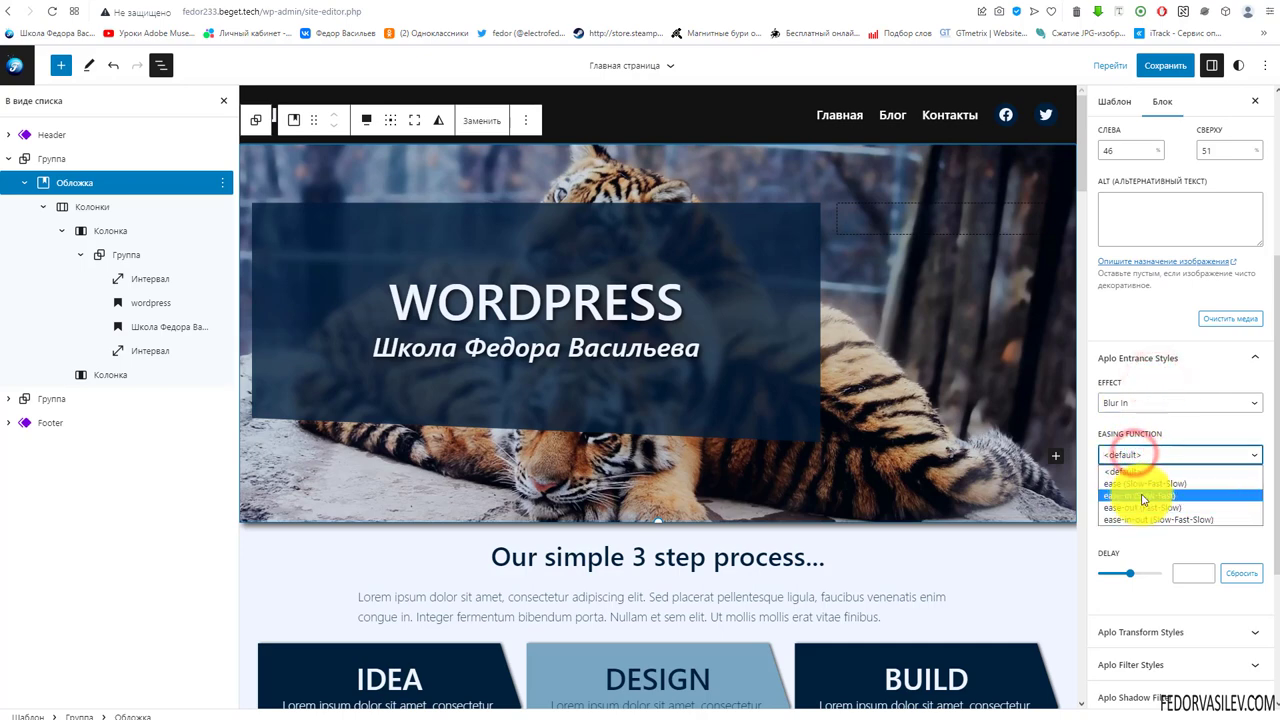
Try the ease and ease-in-out easing functions on the cover's entrance effect and restore the default one.
left_click(1141, 488)
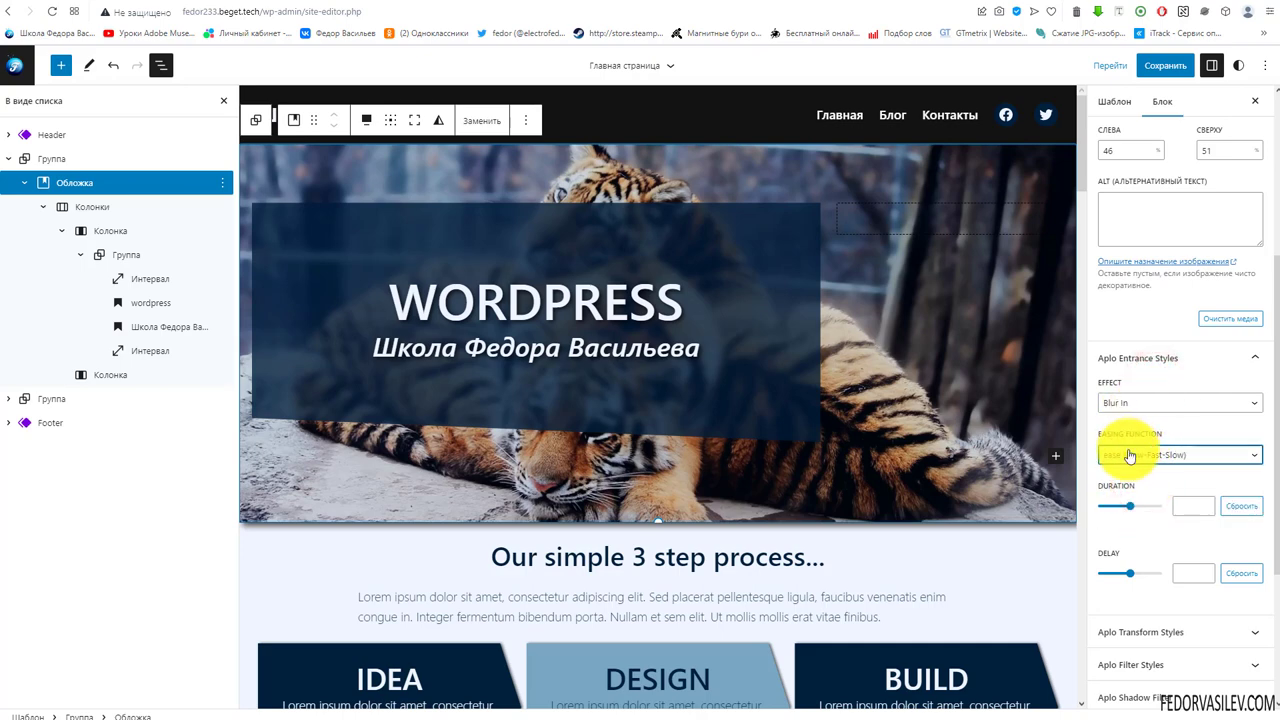
left_click(1130, 452)
left_click(1143, 520)
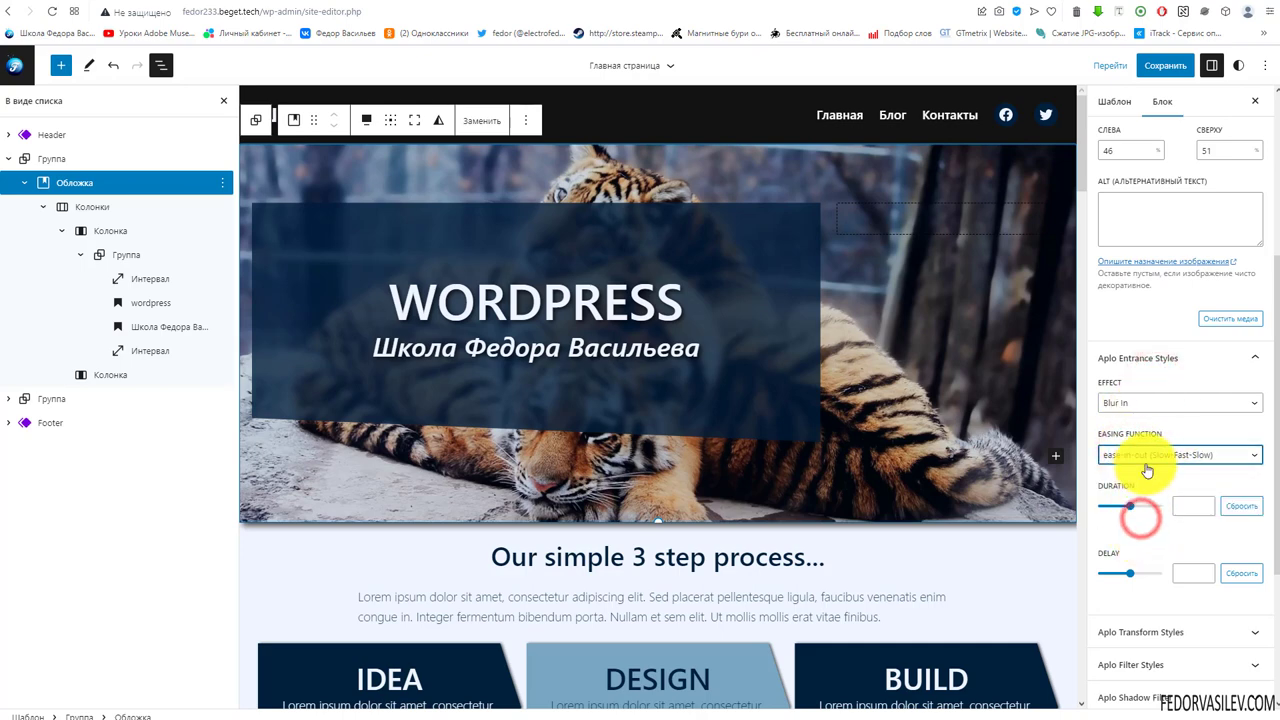
left_click(1146, 453)
left_click(1130, 471)
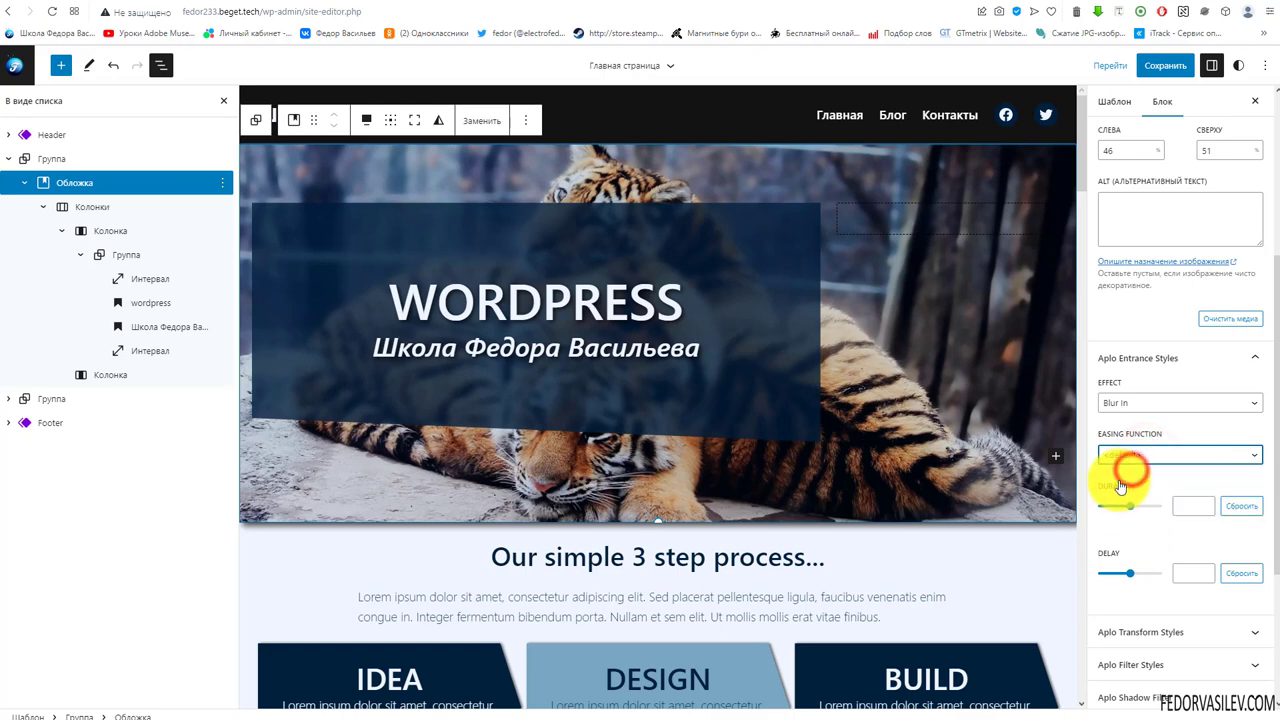
Try entrance durations of 850 and 2350 for the cover, and reset both the duration and the delay.
scroll(1150, 440, "down", 1)
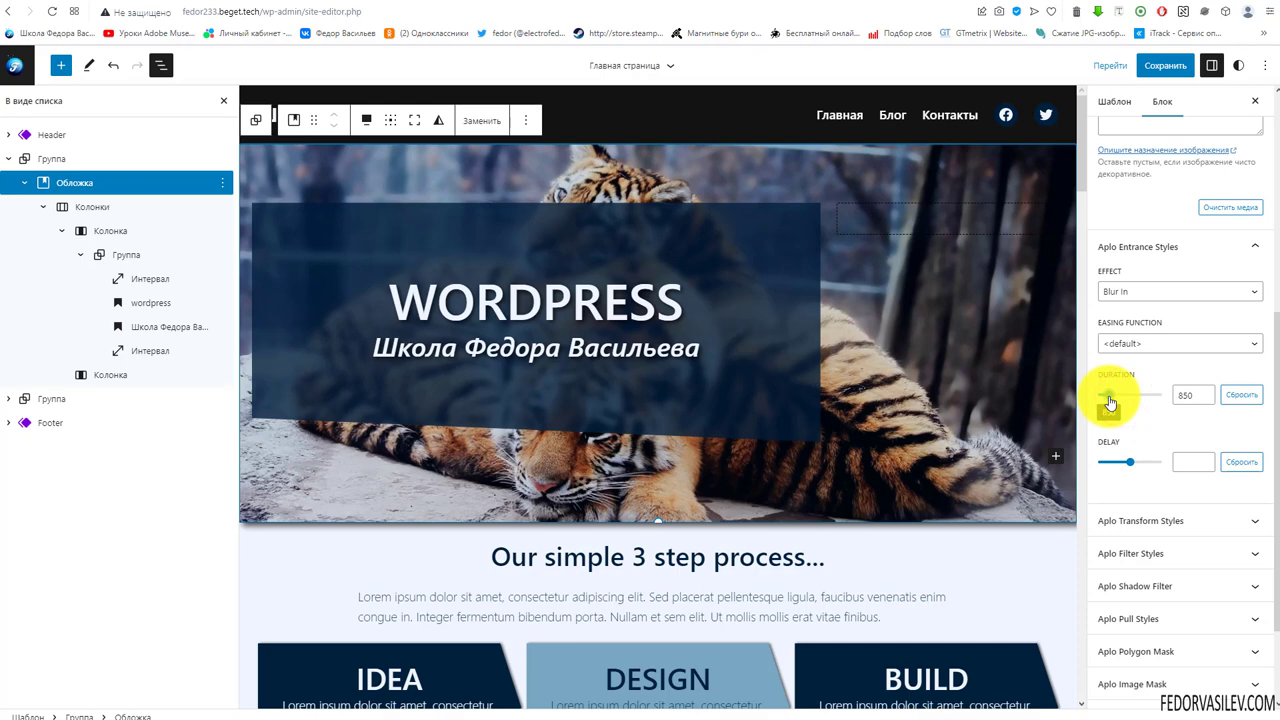
left_click(1109, 398)
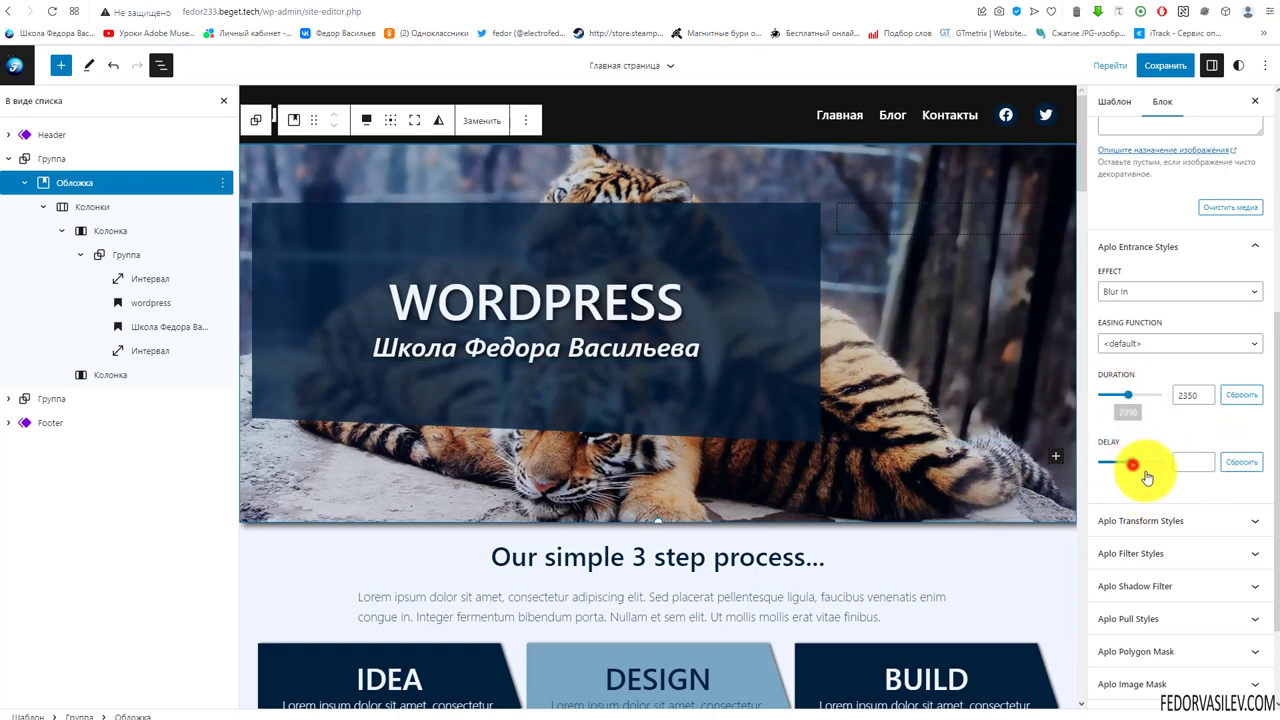
left_click(1241, 462)
left_click(1240, 395)
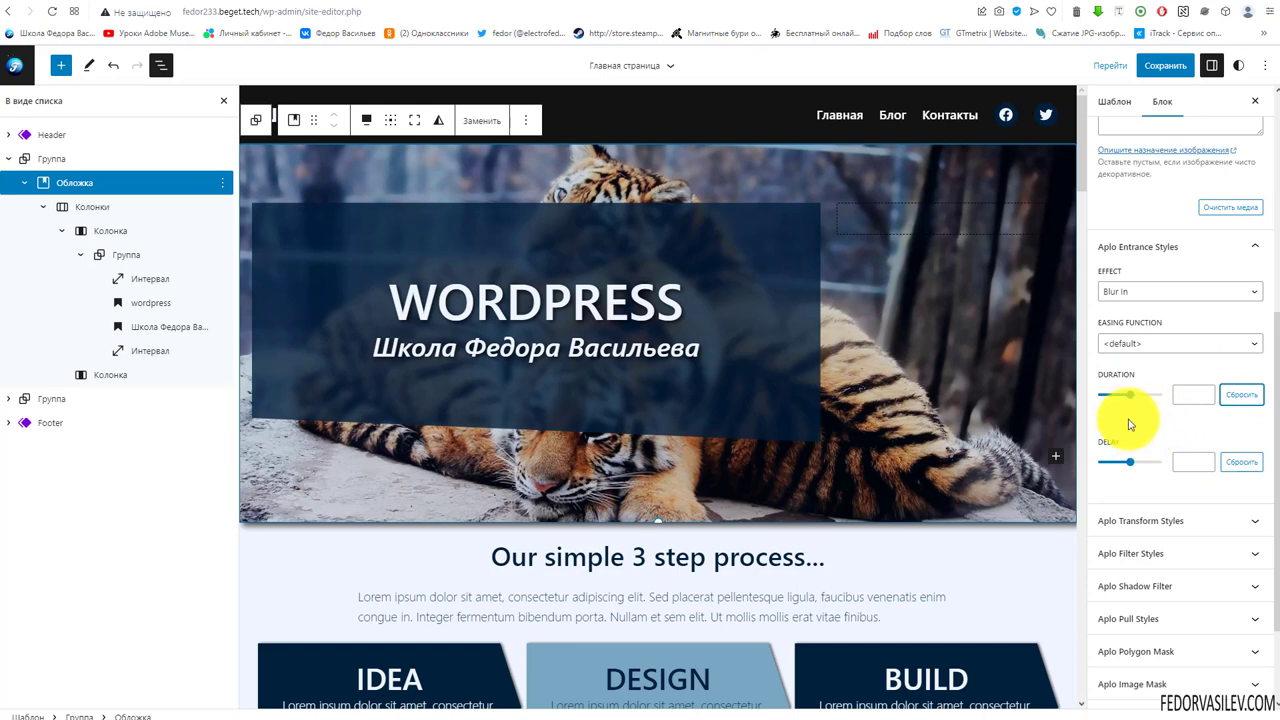
left_click(1140, 248)
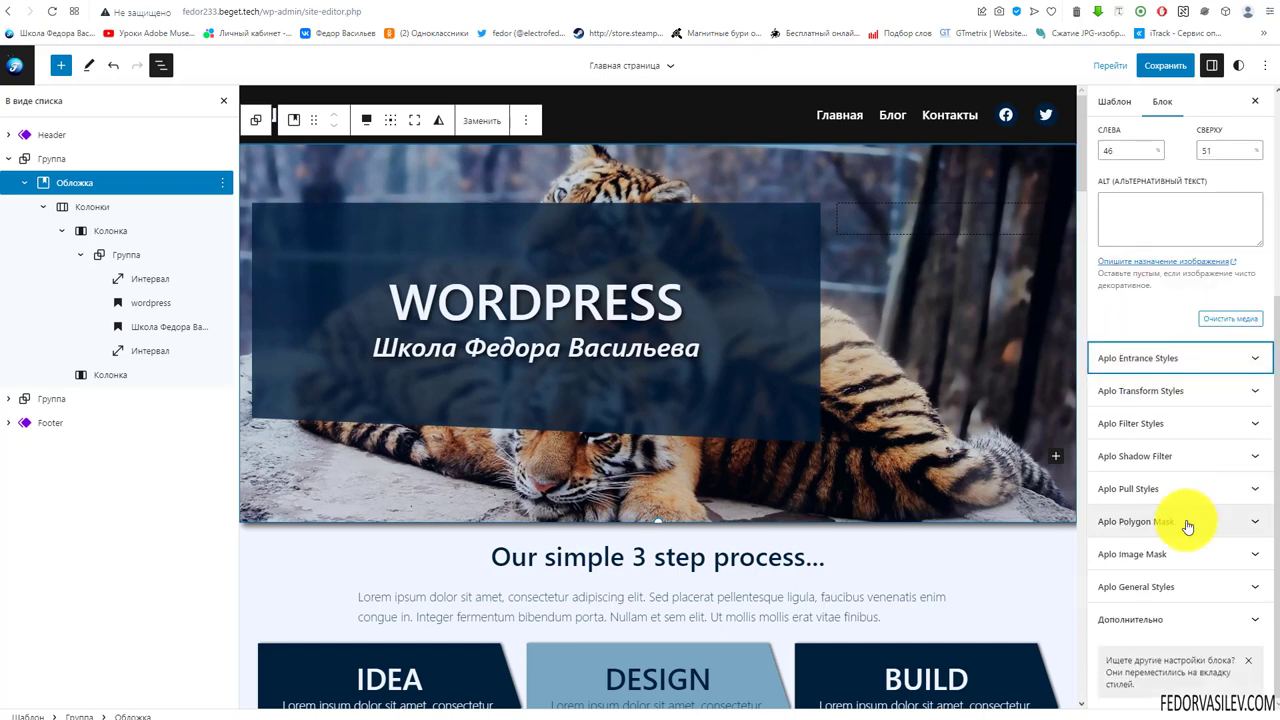
Examine the Aplo Transform Styles available for the cover, from Scale and Rotate down to Perspective.
left_click(1135, 394)
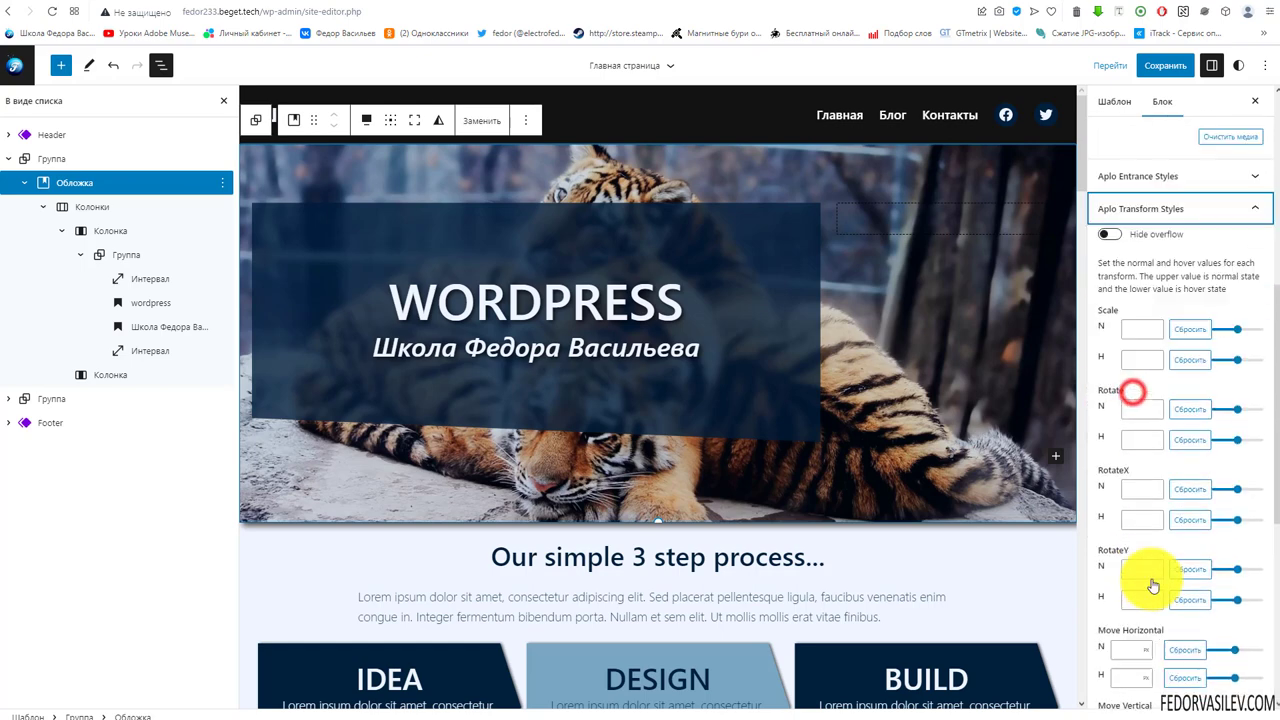
scroll(1151, 586, "down", 1)
scroll(1175, 470, "up", 1)
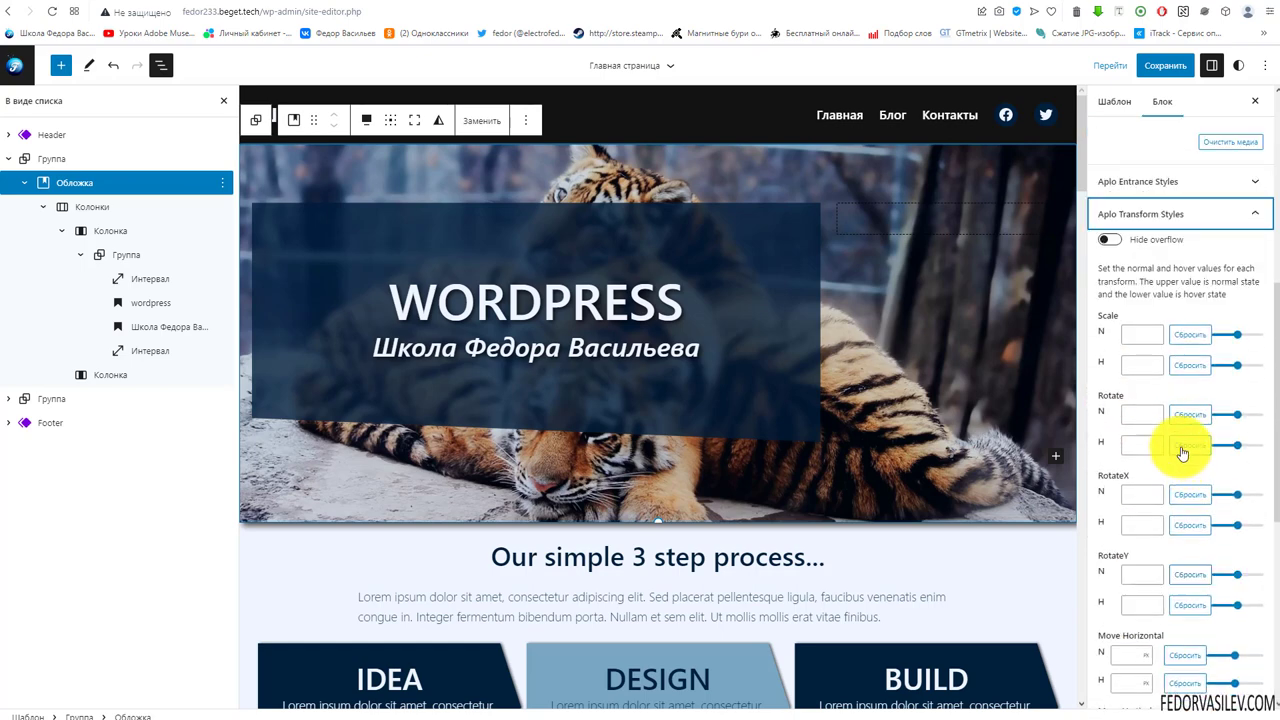
scroll(1190, 395, "down", 3)
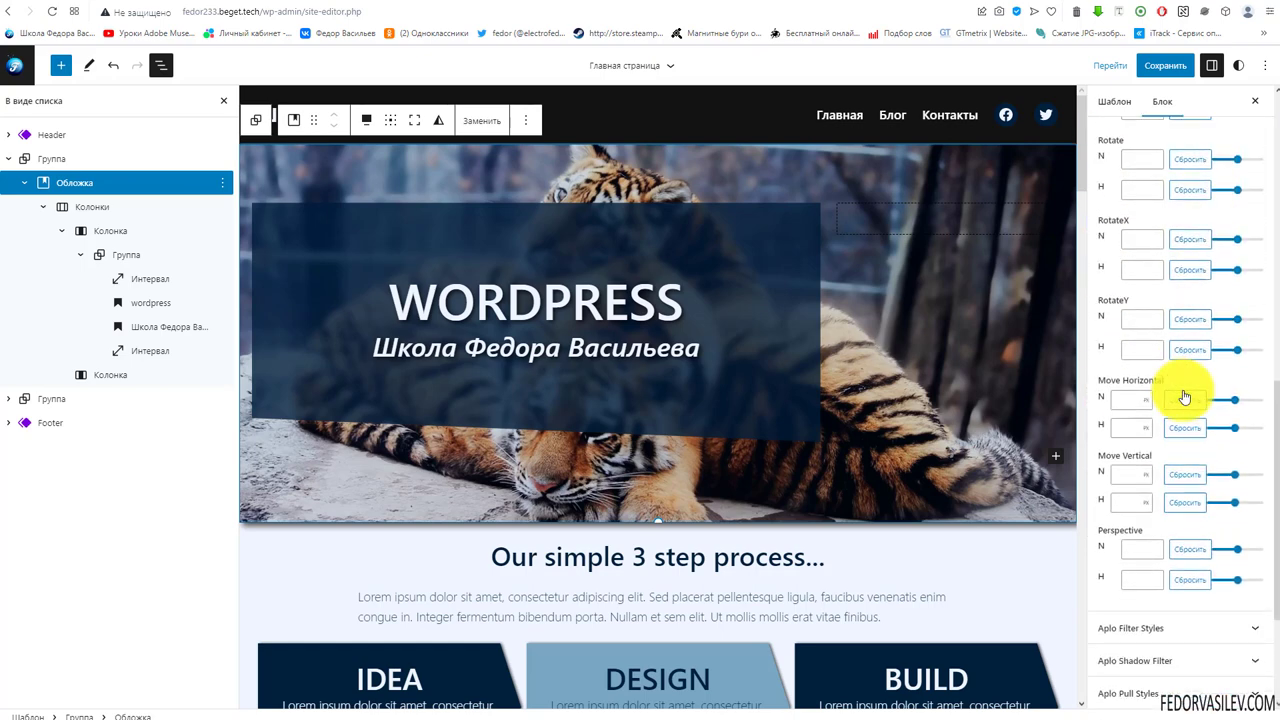
scroll(1143, 480, "up", 5)
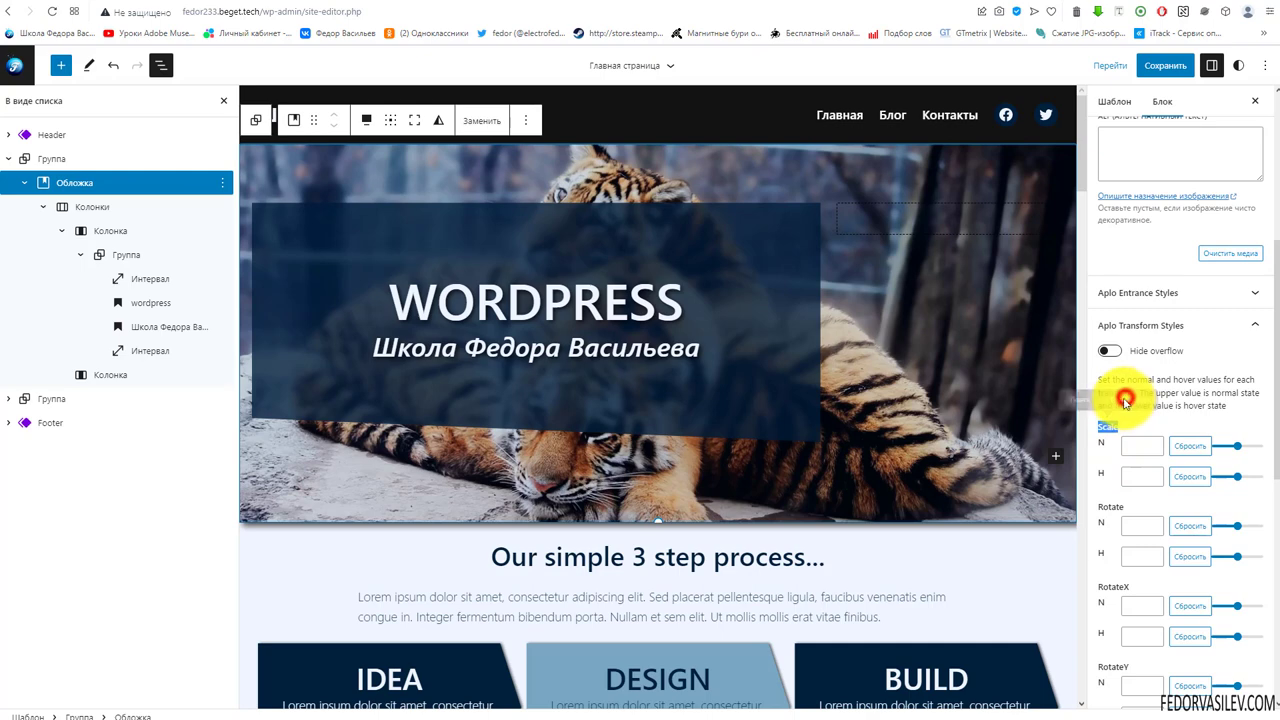
Translate the option name "Scale" into Russian with Yandex Translate and return to the site editor.
left_click_drag(1125, 400, 1114, 449)
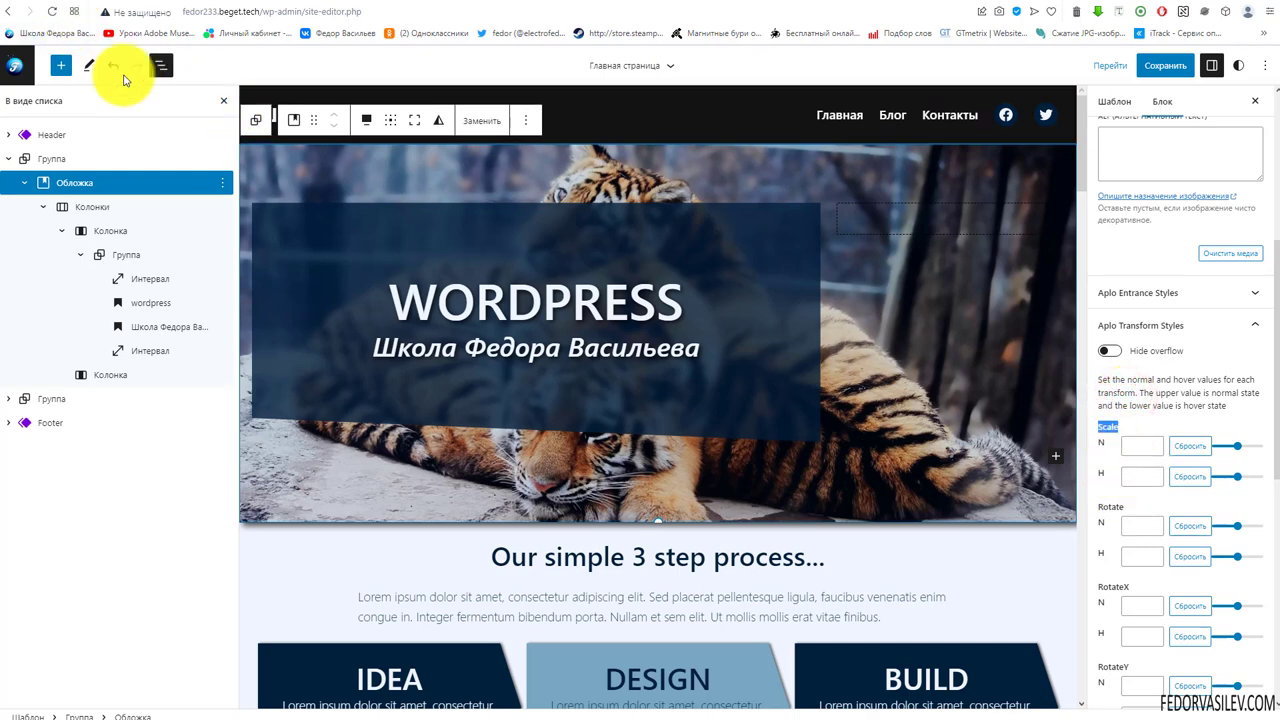
left_click(68, 2)
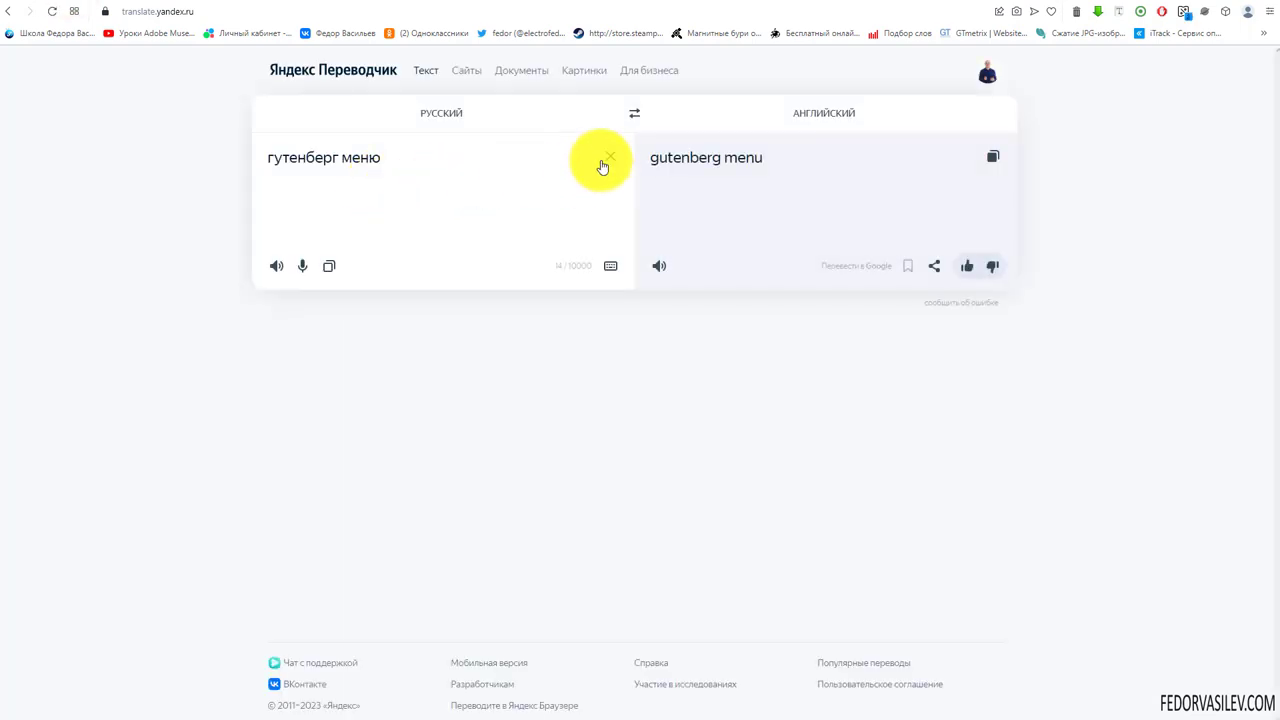
left_click(607, 156)
right_click(282, 165)
left_click(309, 265)
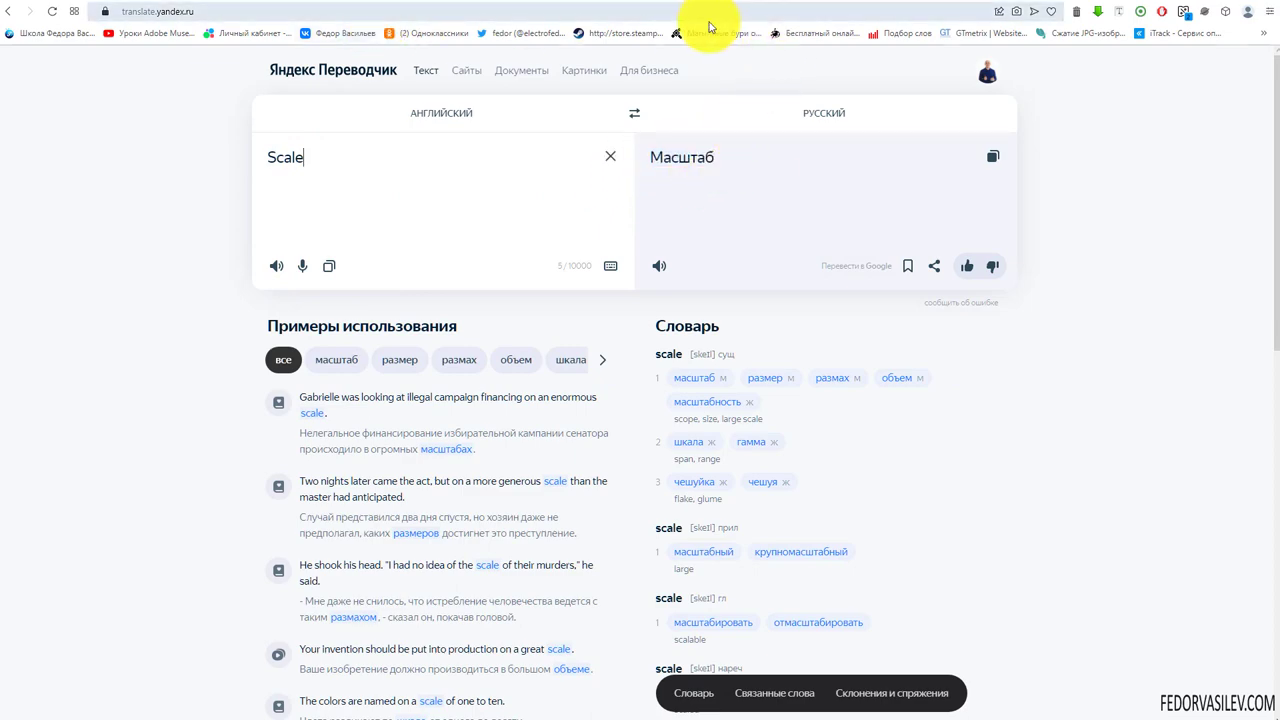
left_click(617, 2)
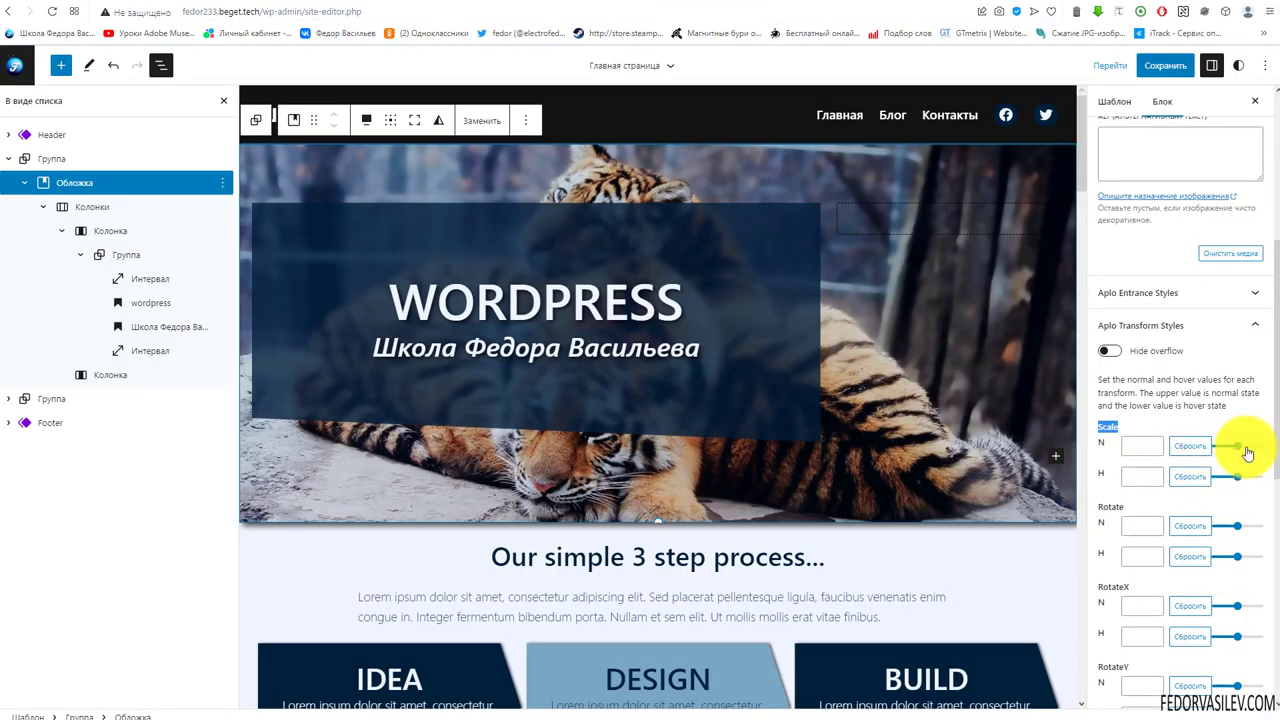
Set the cover's normal scale to 62 and its hover scale to 136, and save the template.
left_click_drag(1237, 453, 1229, 490)
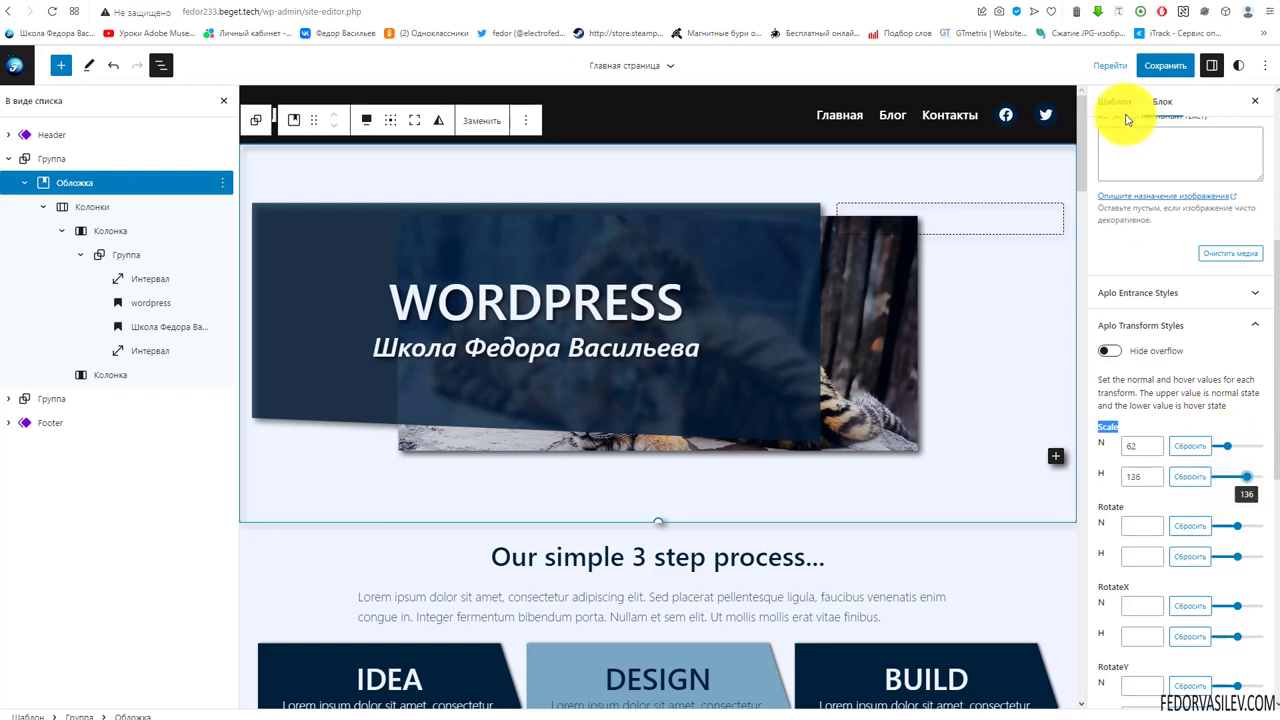
left_click(1157, 72)
left_click(1157, 65)
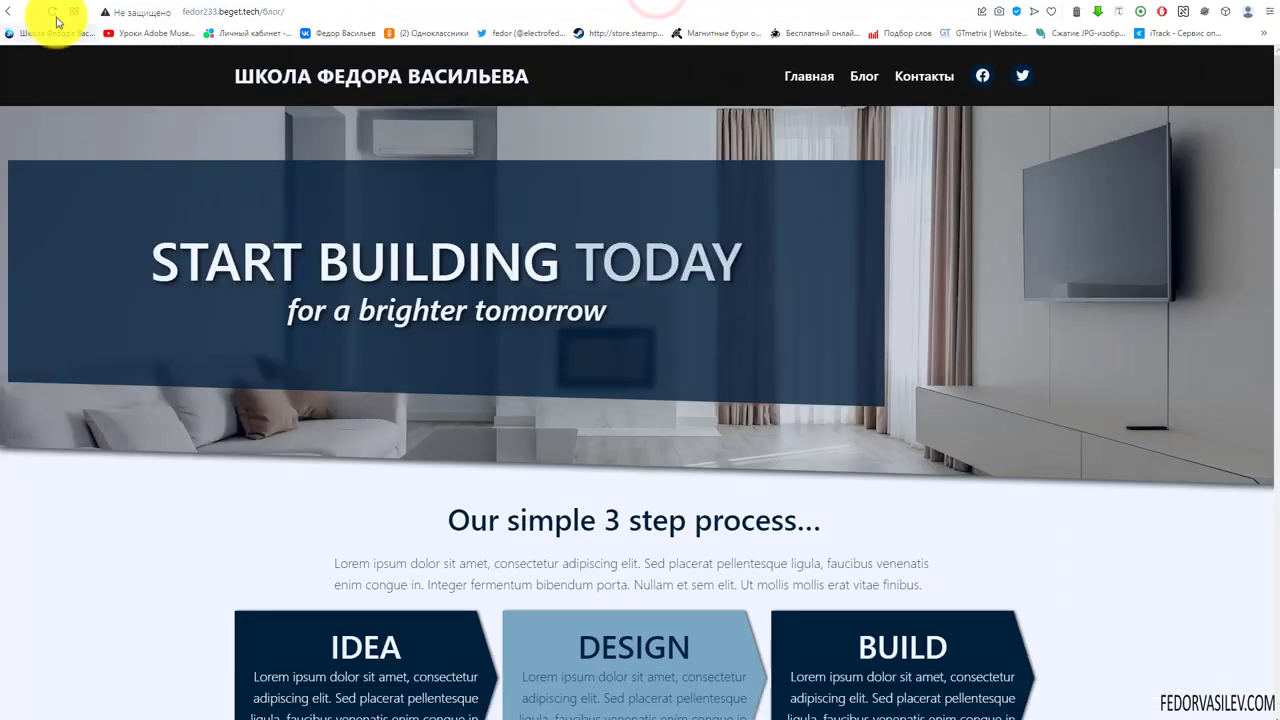
Reload the live page to check the cover's hover scaling, comparing it with the editor preview.
left_click(52, 11)
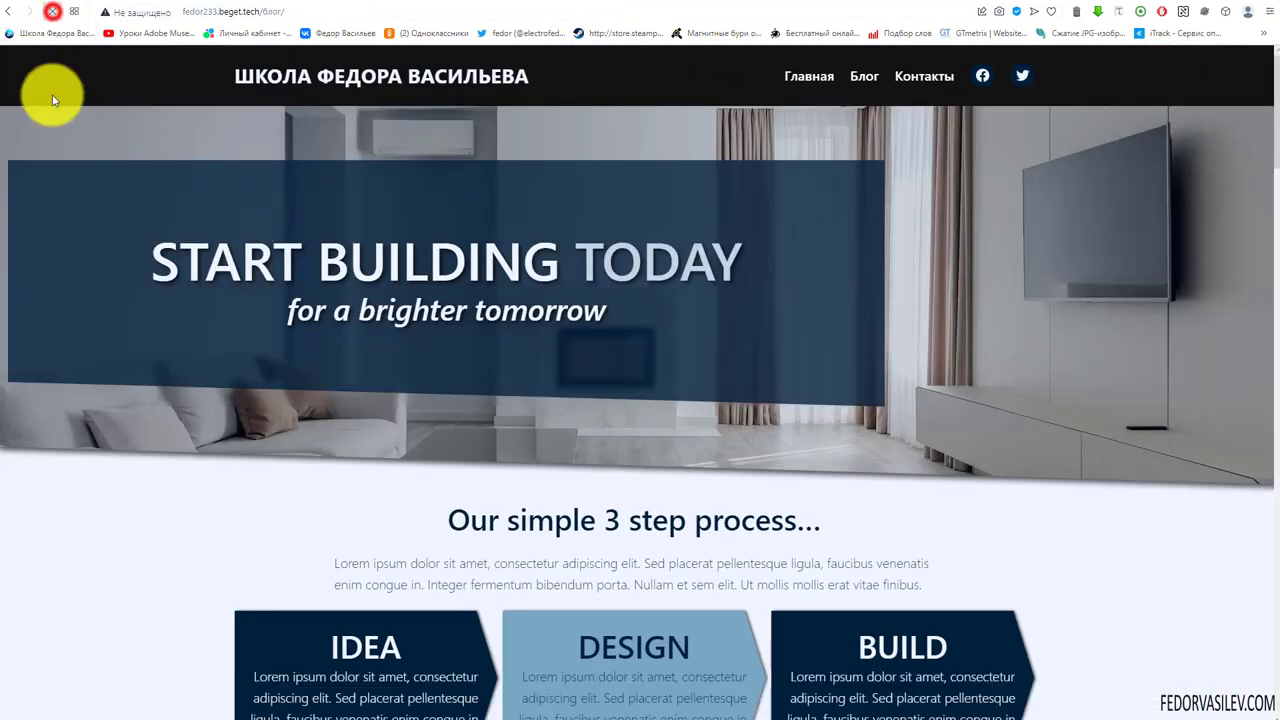
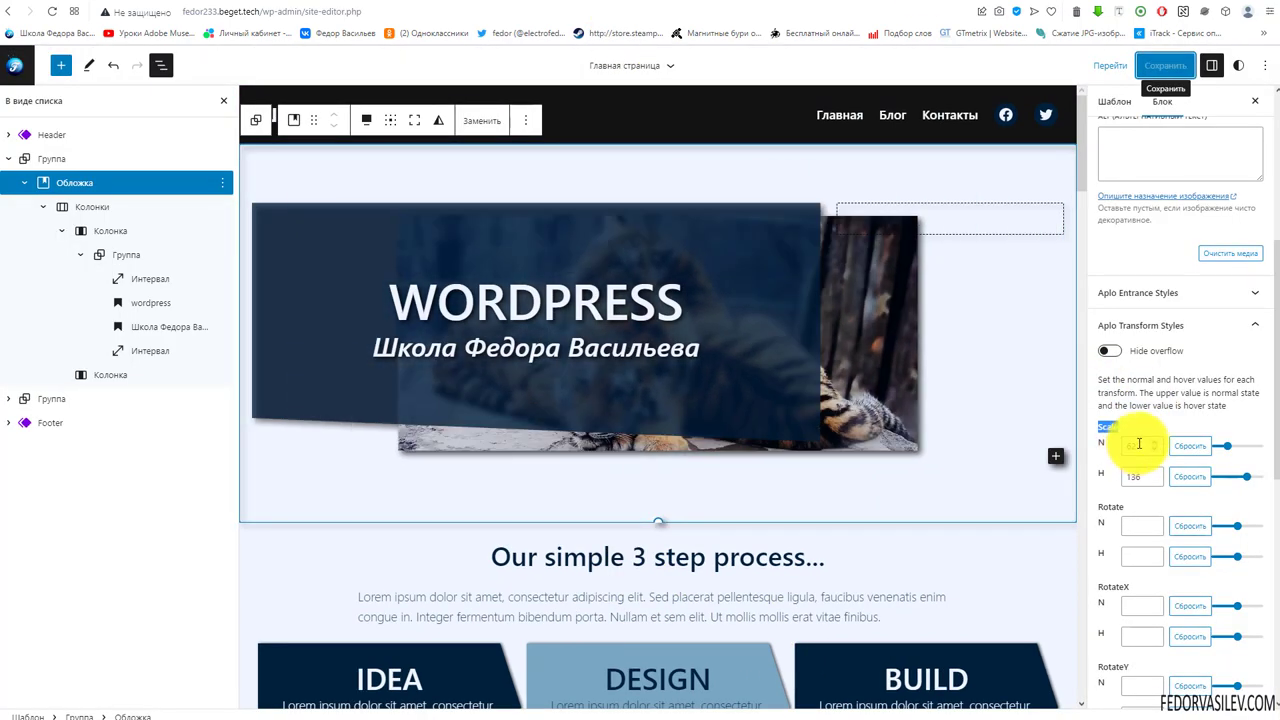
double_click(1137, 444)
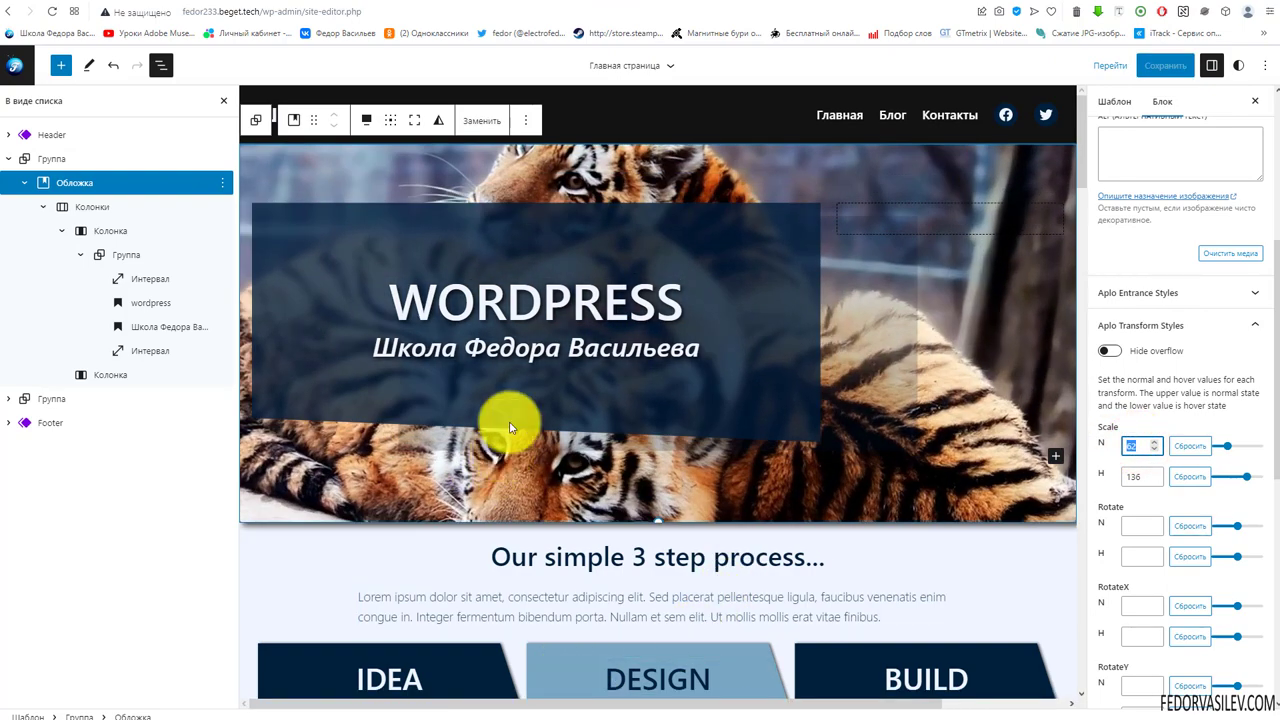
left_click(690, 4)
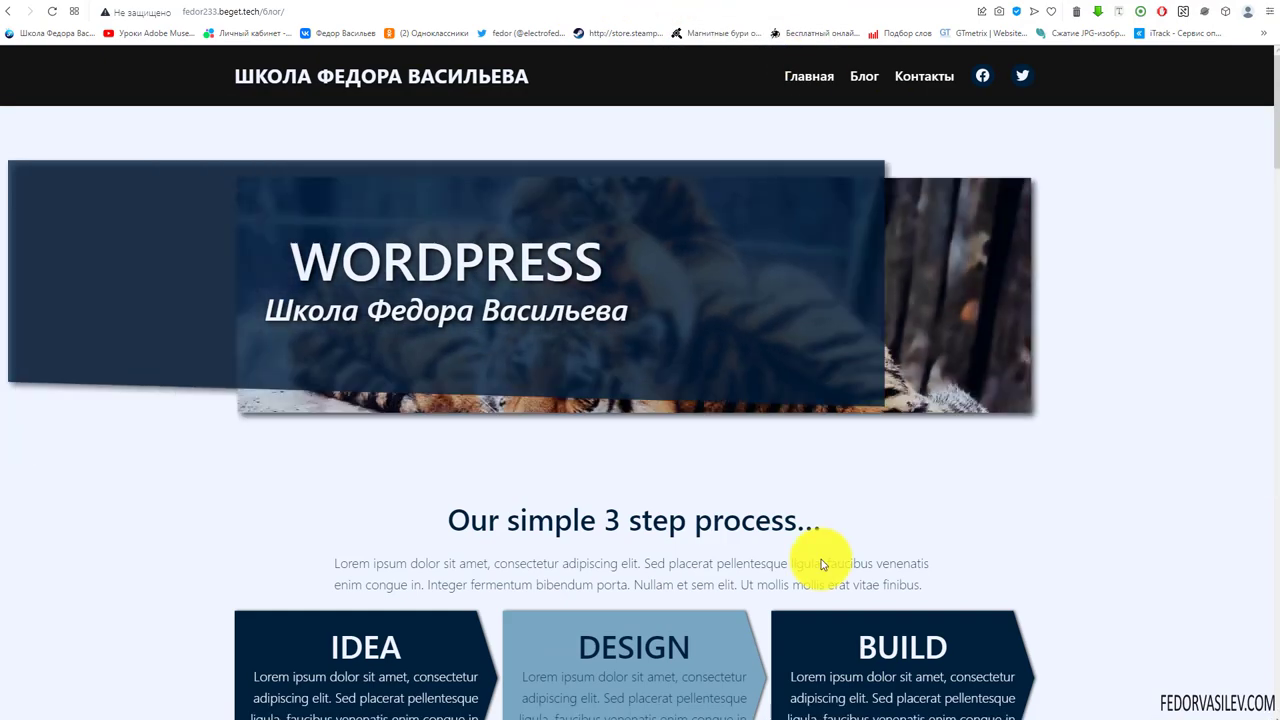
left_click(600, 6)
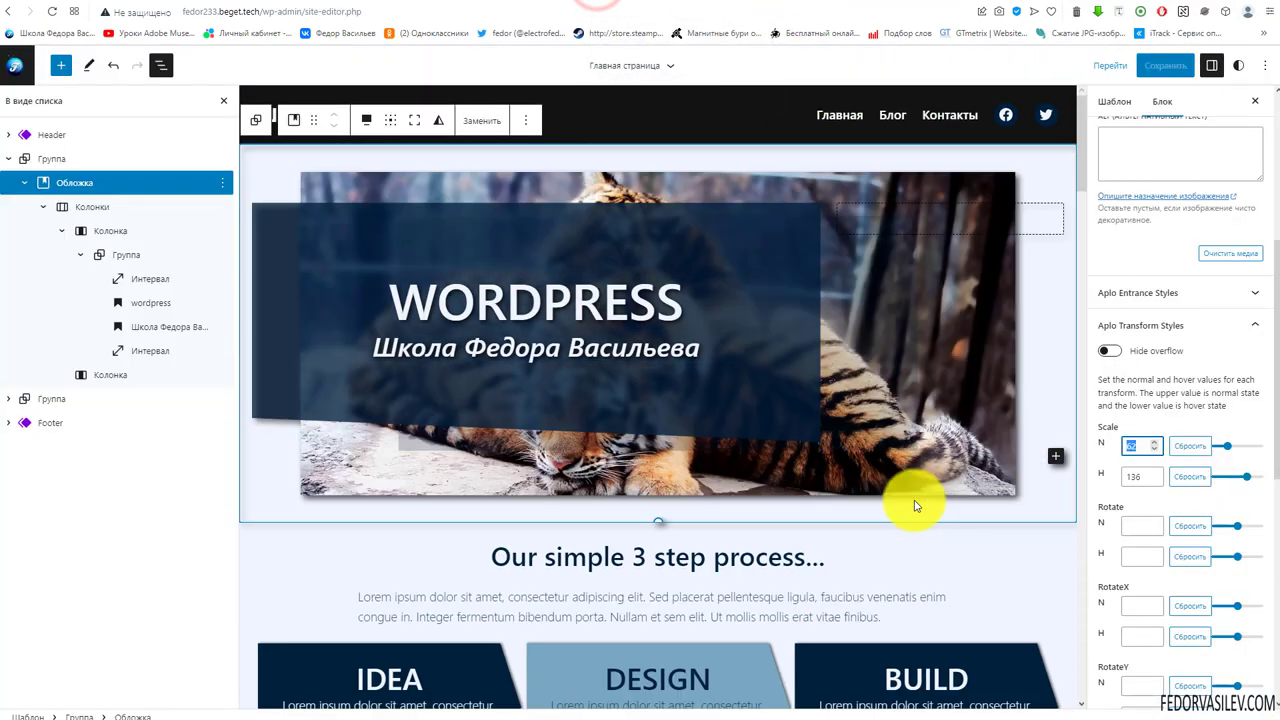
Reset the cover's hover scale and save the home page template.
left_click(1199, 480)
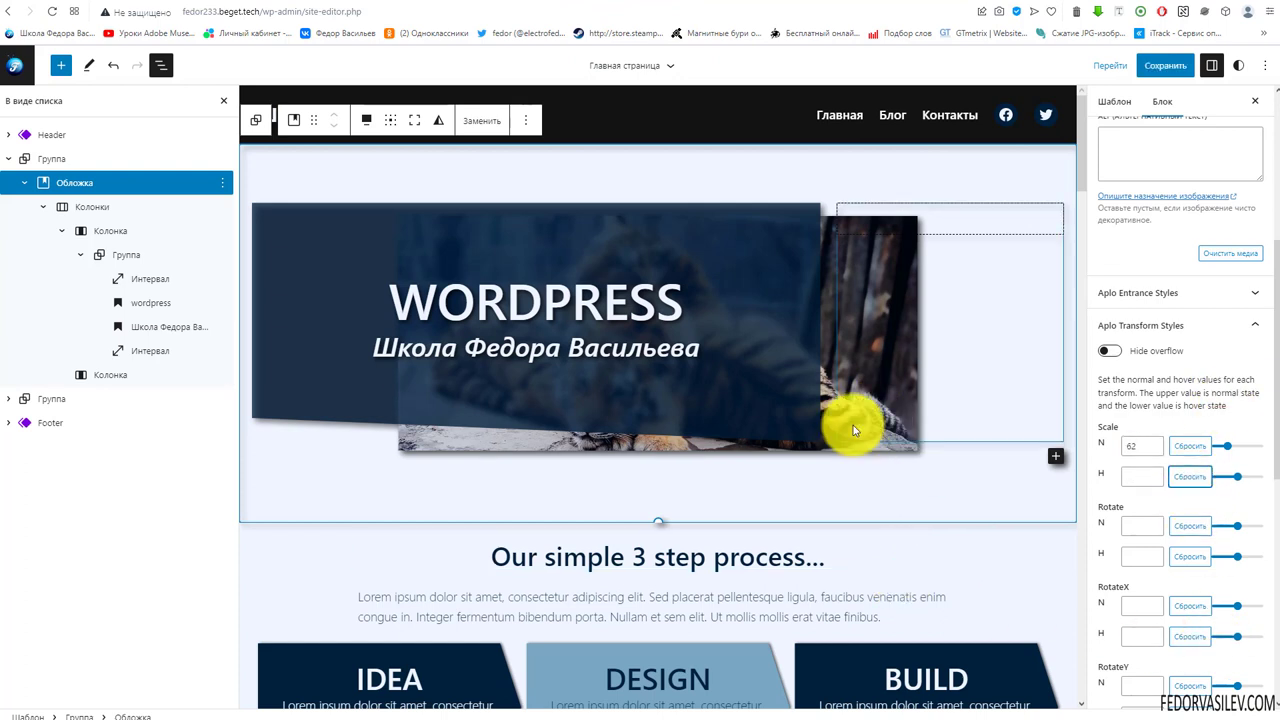
double_click(1138, 445)
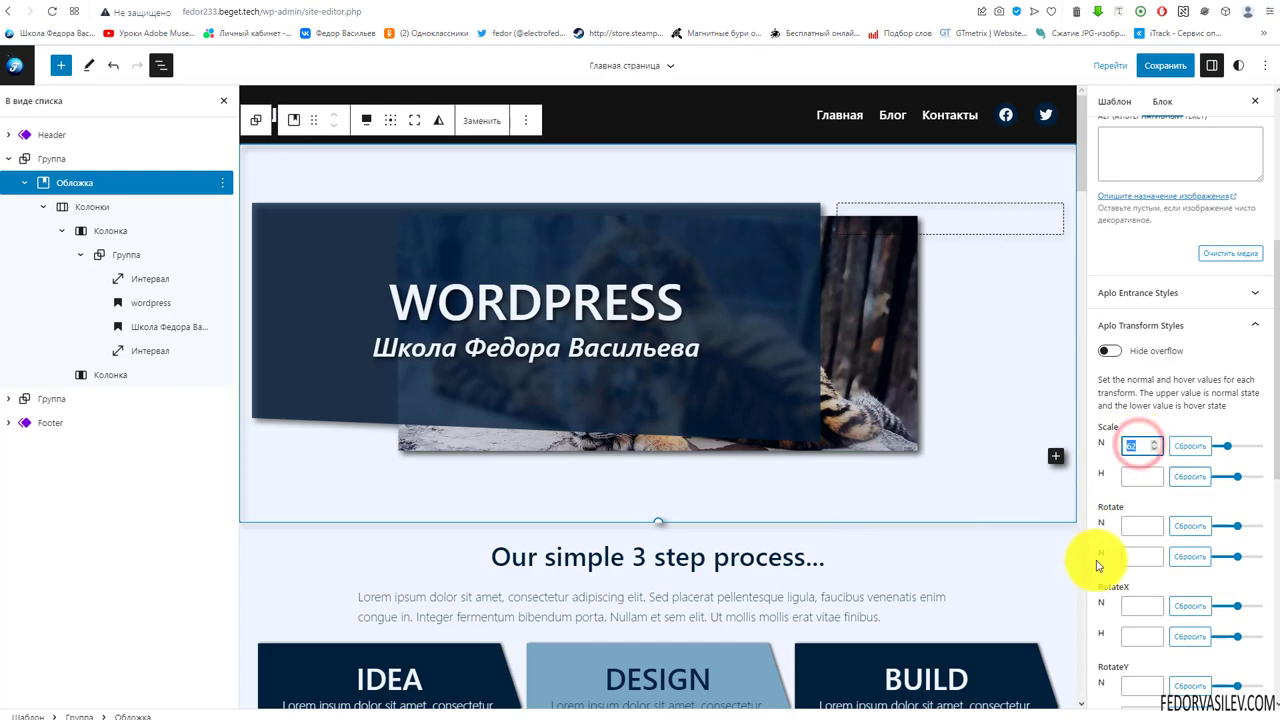
left_click(1160, 62)
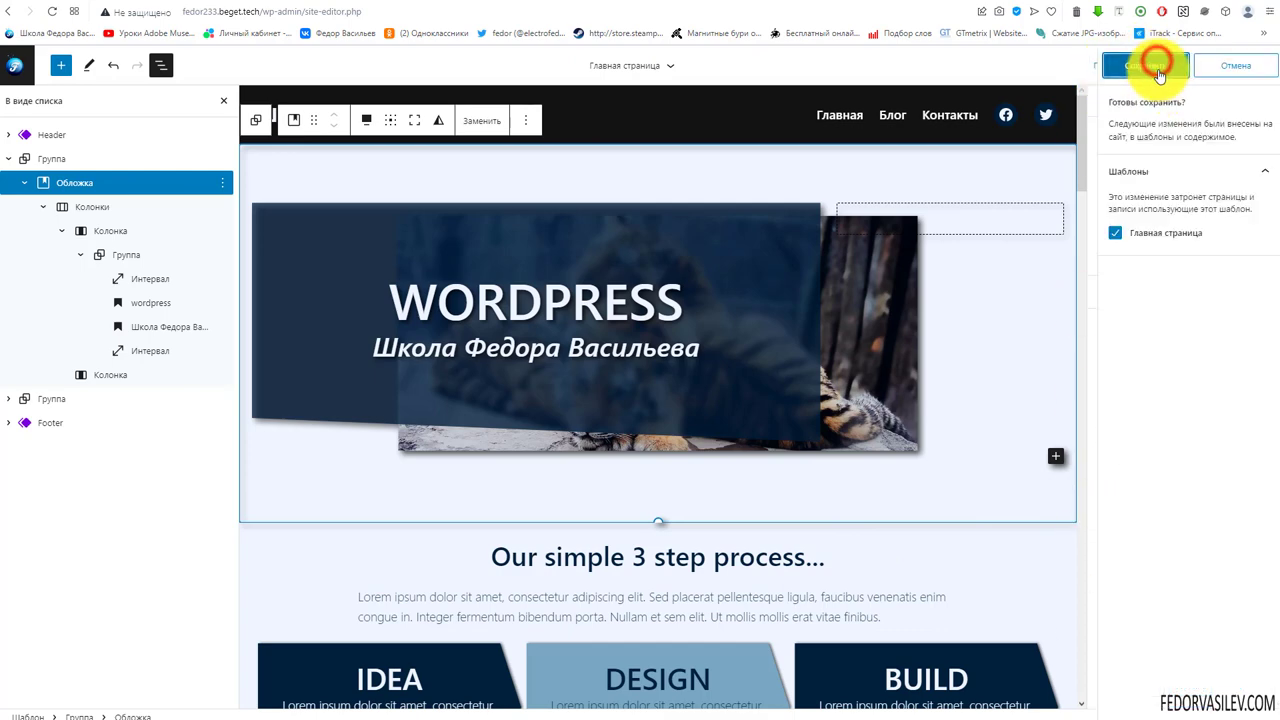
left_click(1160, 65)
Reload the live page to check the cover without hover scaling, and return to the site editor.
left_click(8, 11)
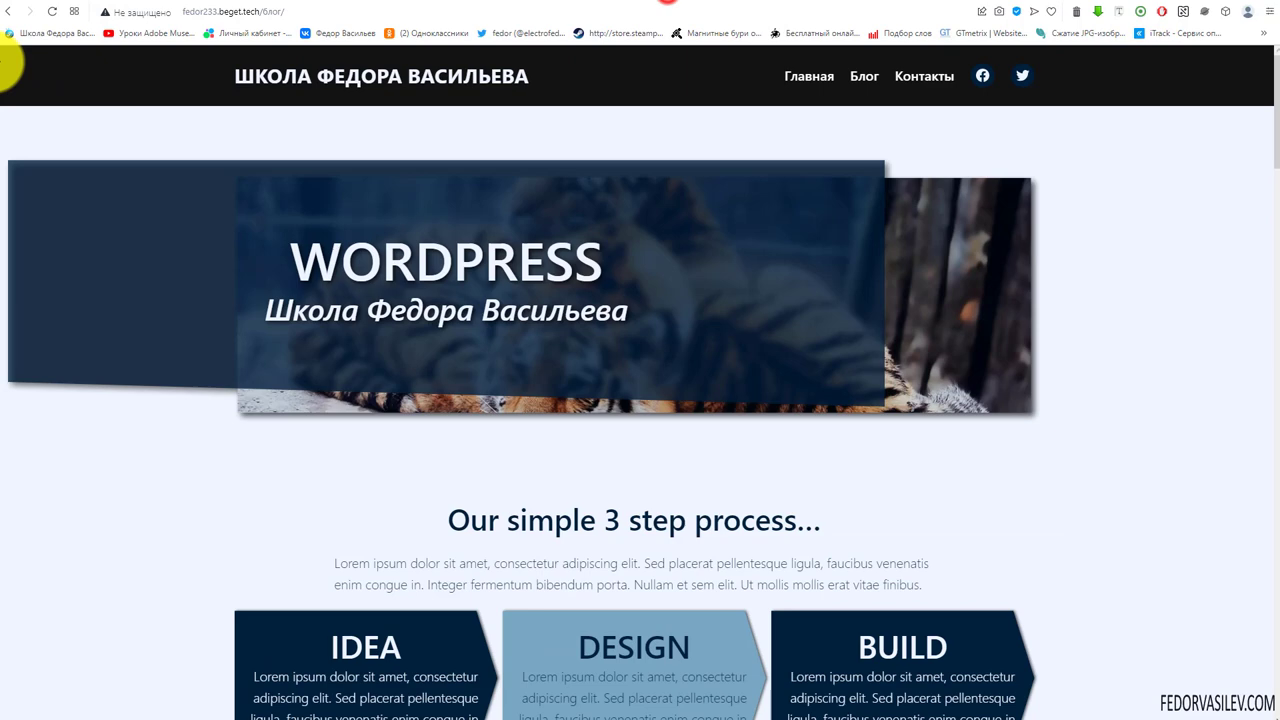
left_click(52, 12)
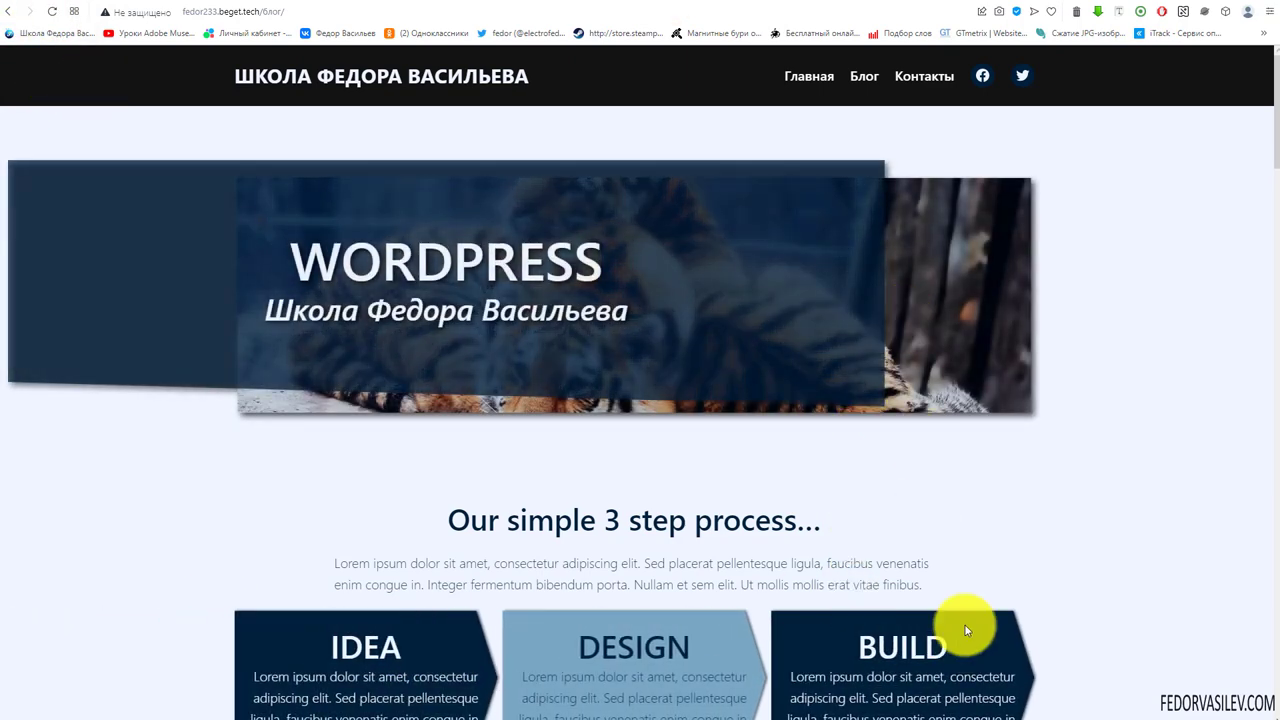
left_click(620, 5)
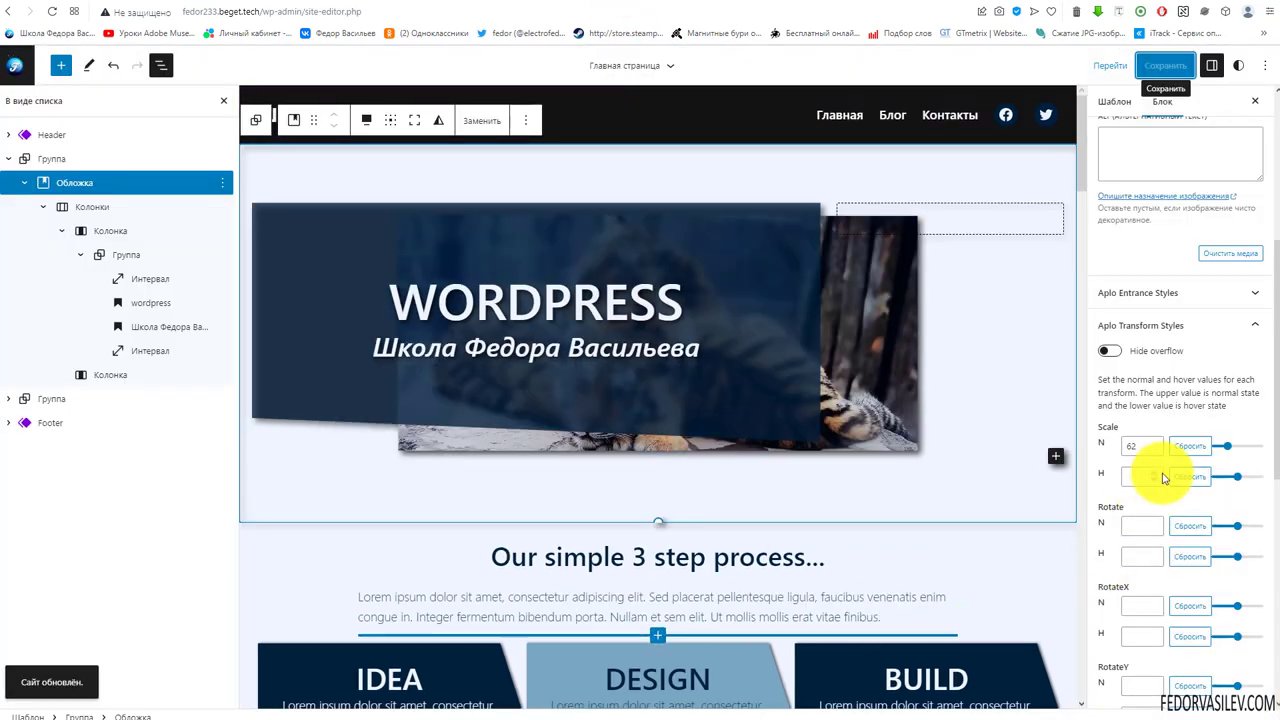
Reset the cover's normal scale and set its normal rotation to -52.
left_click(1191, 447)
scroll(1188, 500, "down", 2)
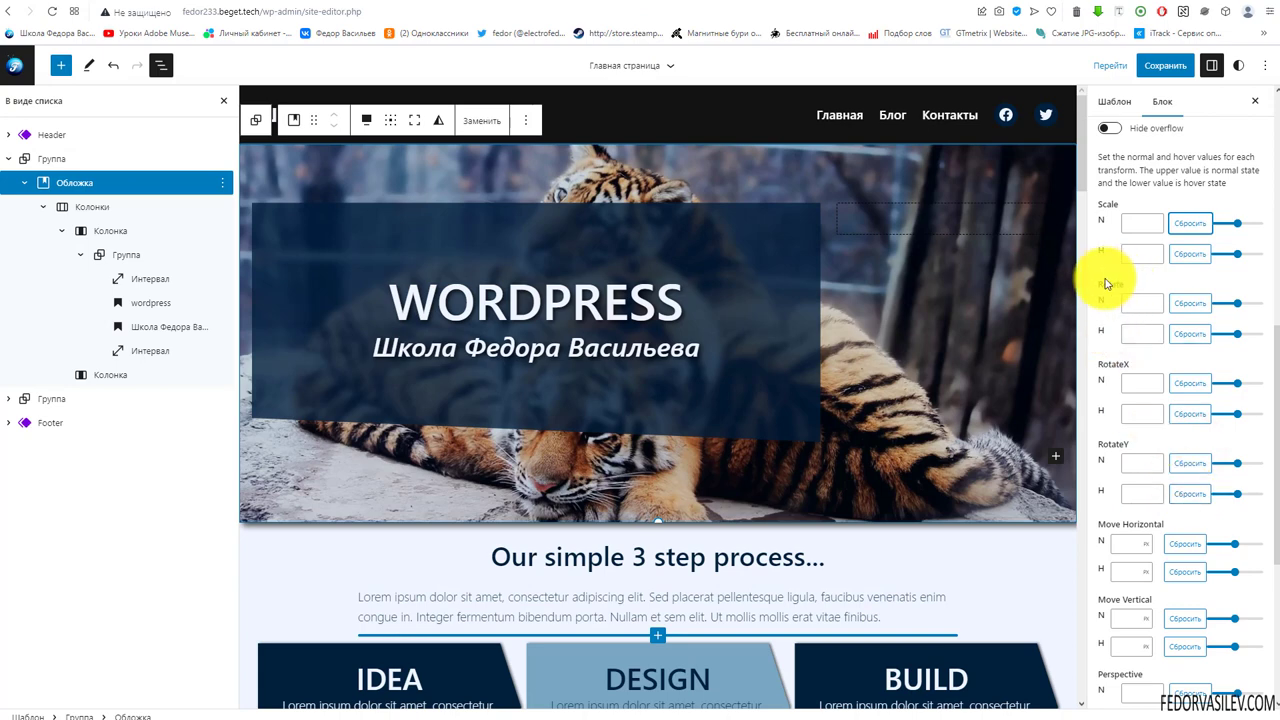
left_click(1231, 303)
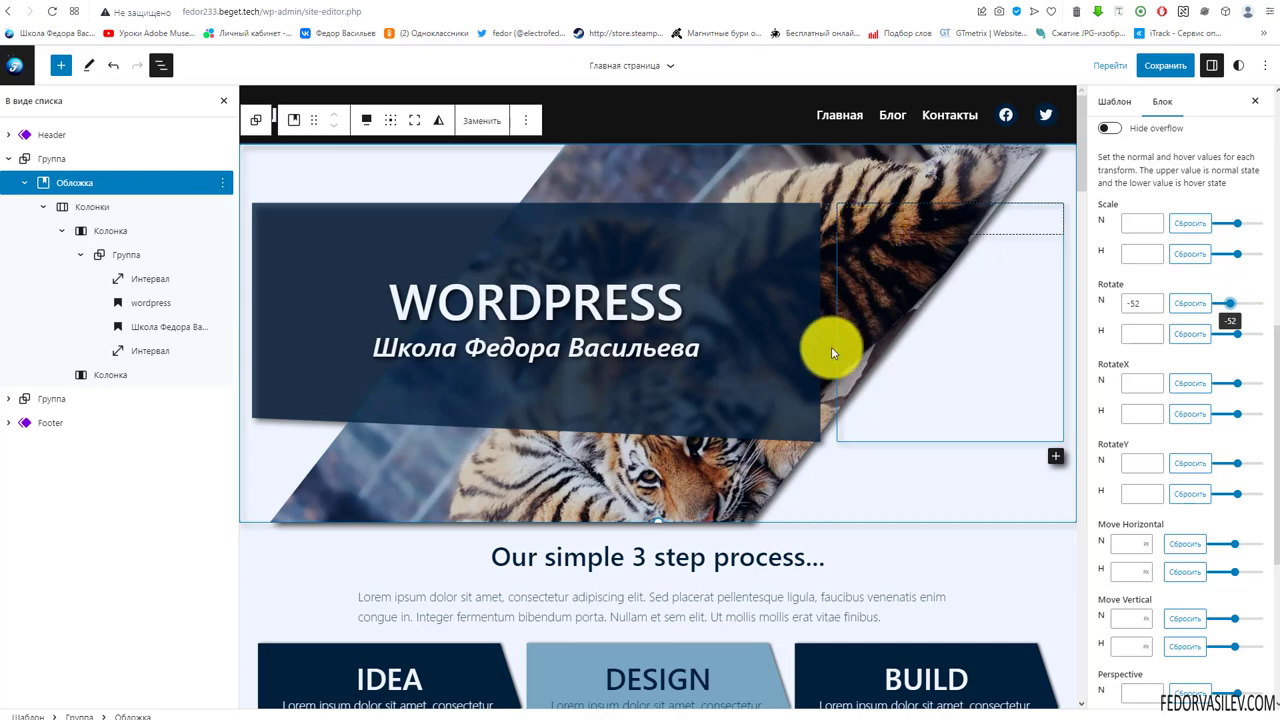
Try a cover rotation of 104 for normal and 82 for hover, and reset the rotation values.
left_click_drag(1231, 303, 1253, 305)
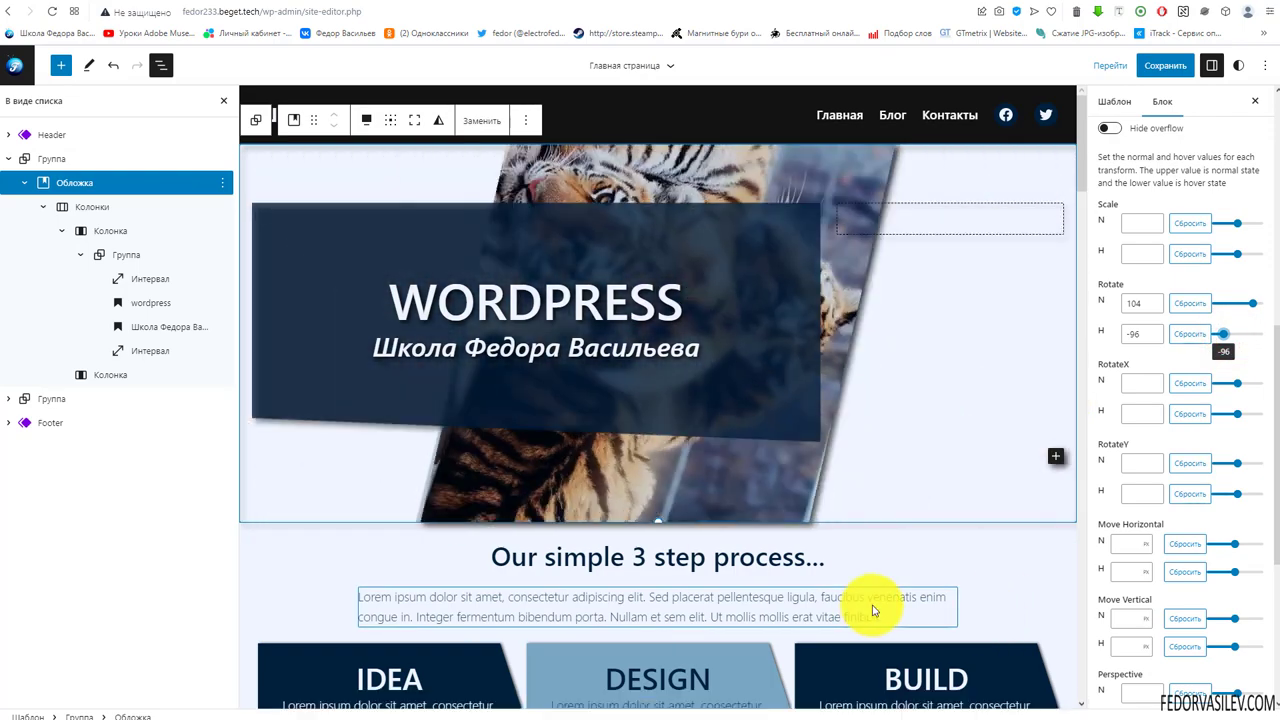
left_click(1250, 336)
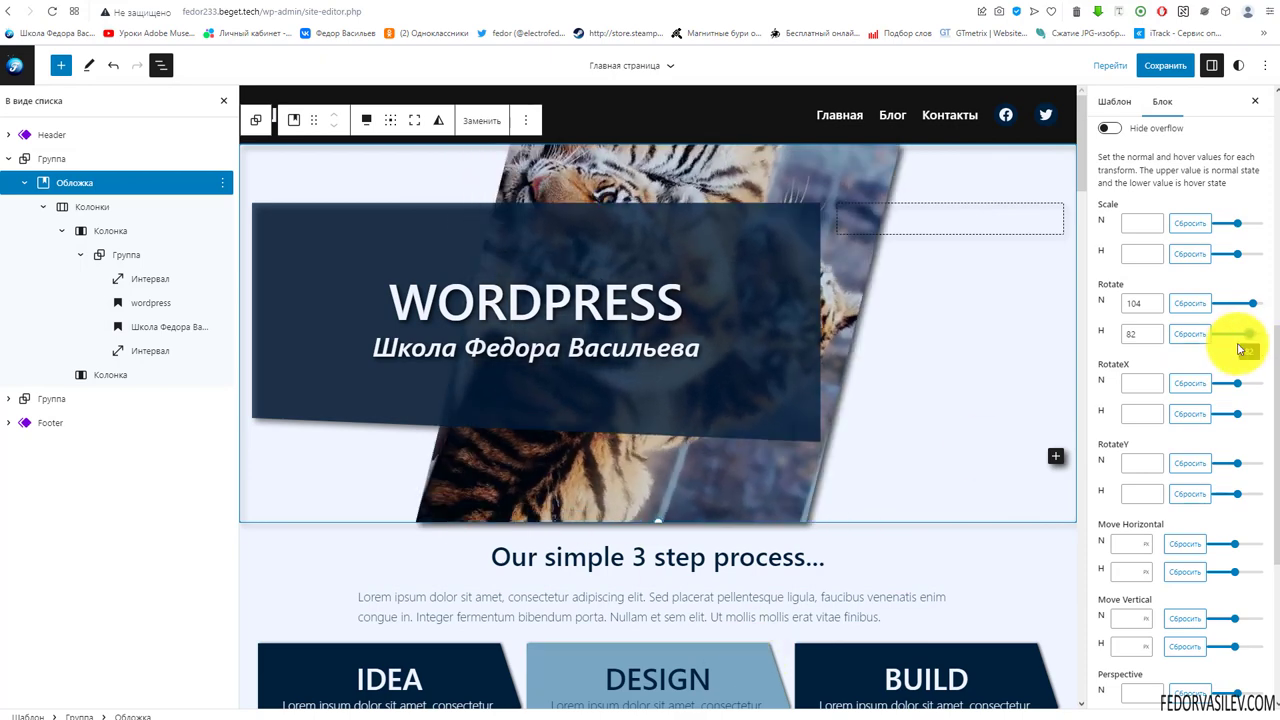
left_click(1195, 302)
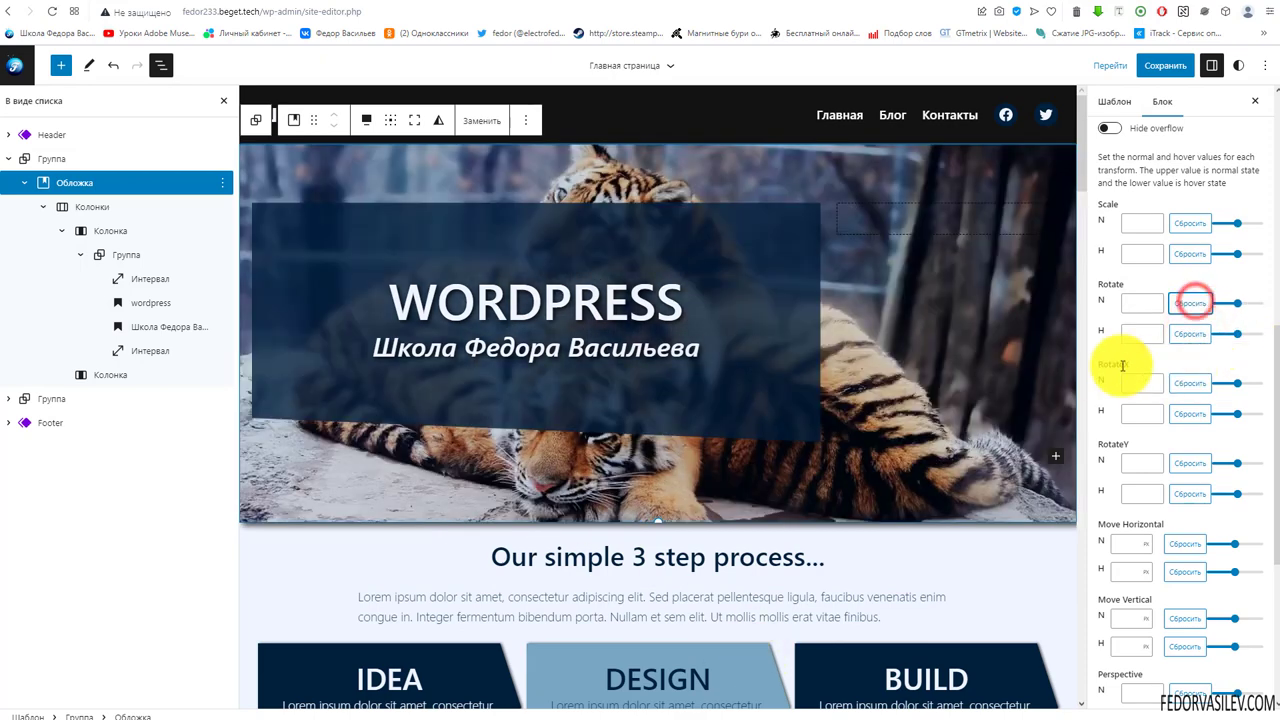
Try RotateX values of -70 for normal and -147 for hover on the cover, and reset both.
left_click_drag(1234, 391, 1230, 389)
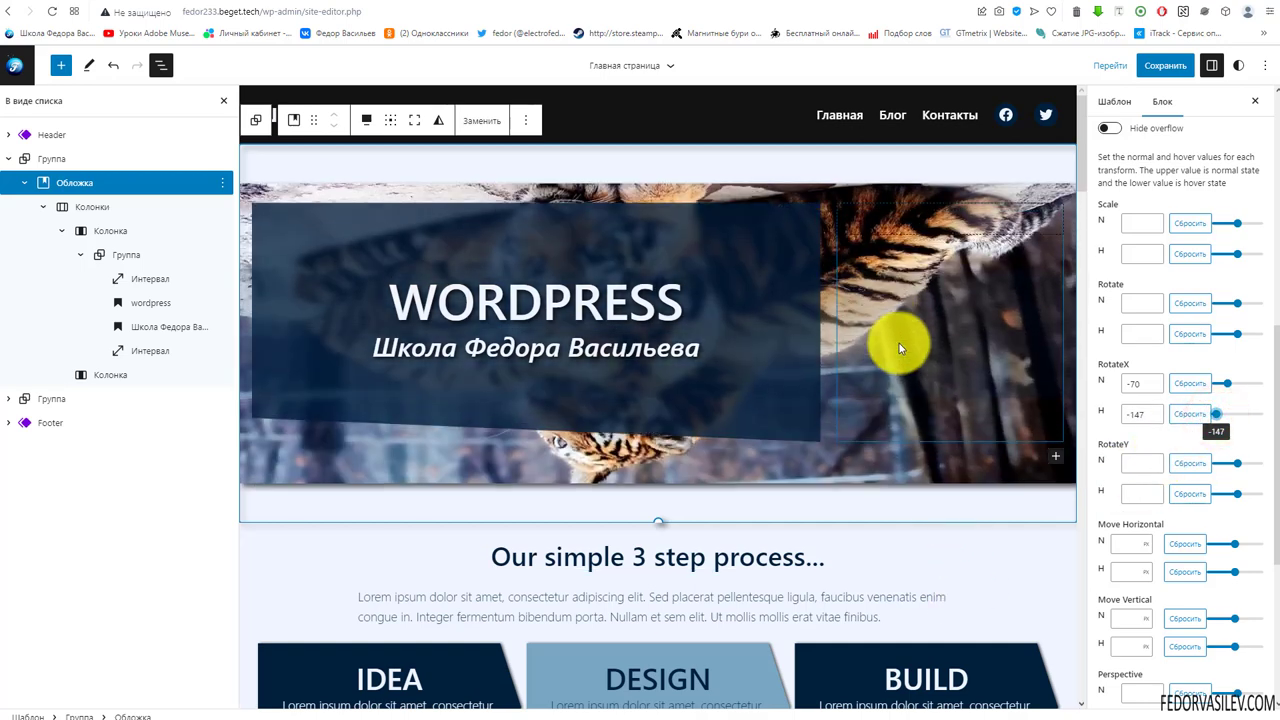
left_click(1192, 383)
left_click(1199, 414)
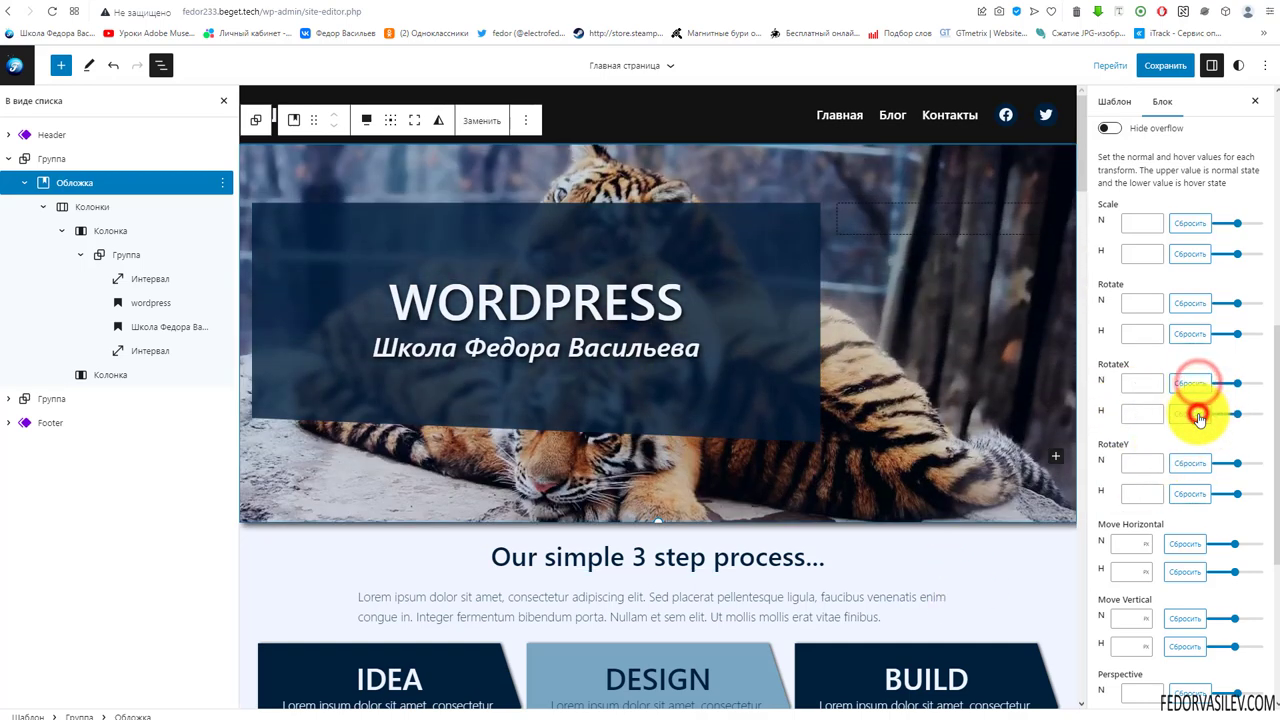
Try moving the cover horizontally, reset the shift, and close the Aplo Transform Styles settings.
scroll(1150, 445, "down", 1)
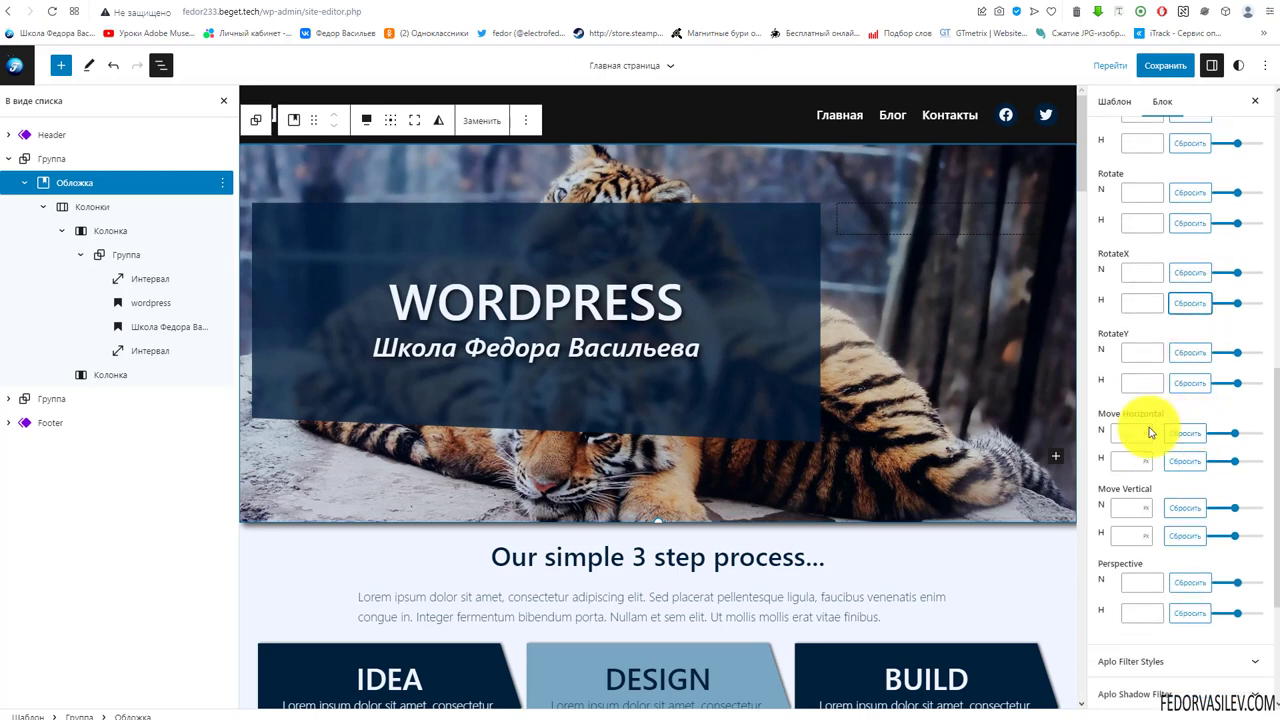
left_click_drag(1213, 440, 1245, 462)
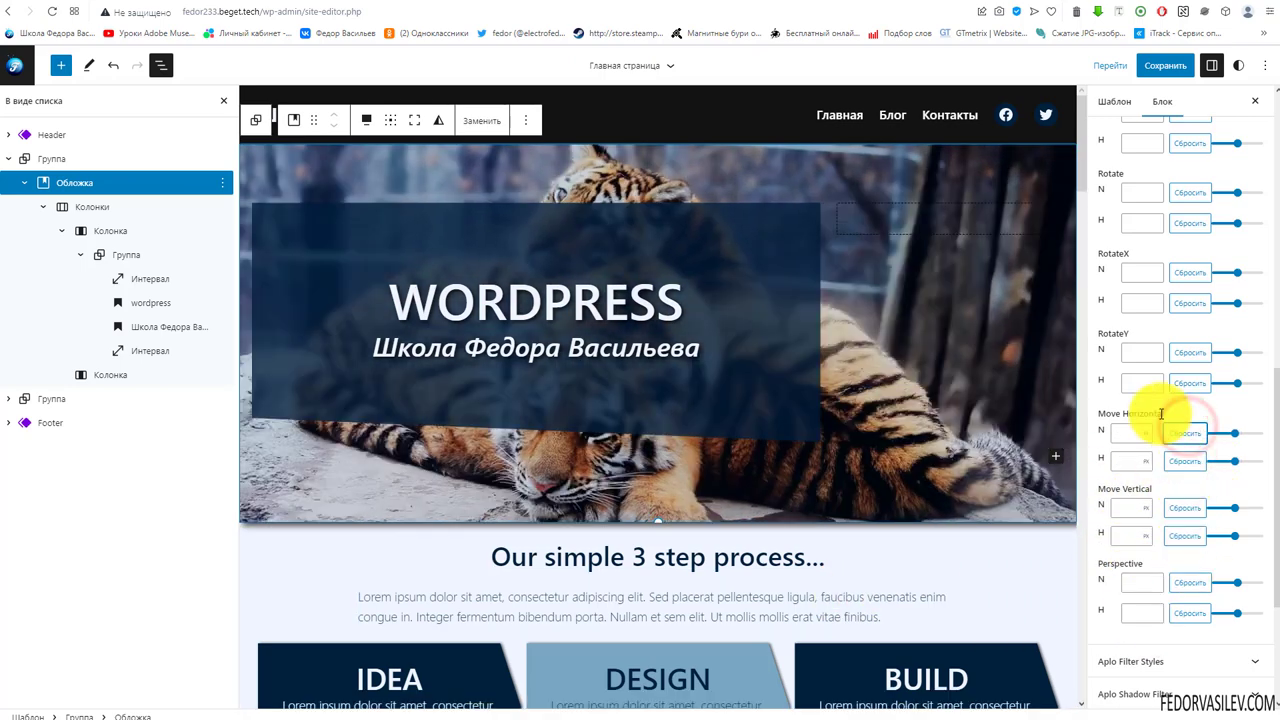
scroll(1157, 410, "up", 5)
left_click(1128, 327)
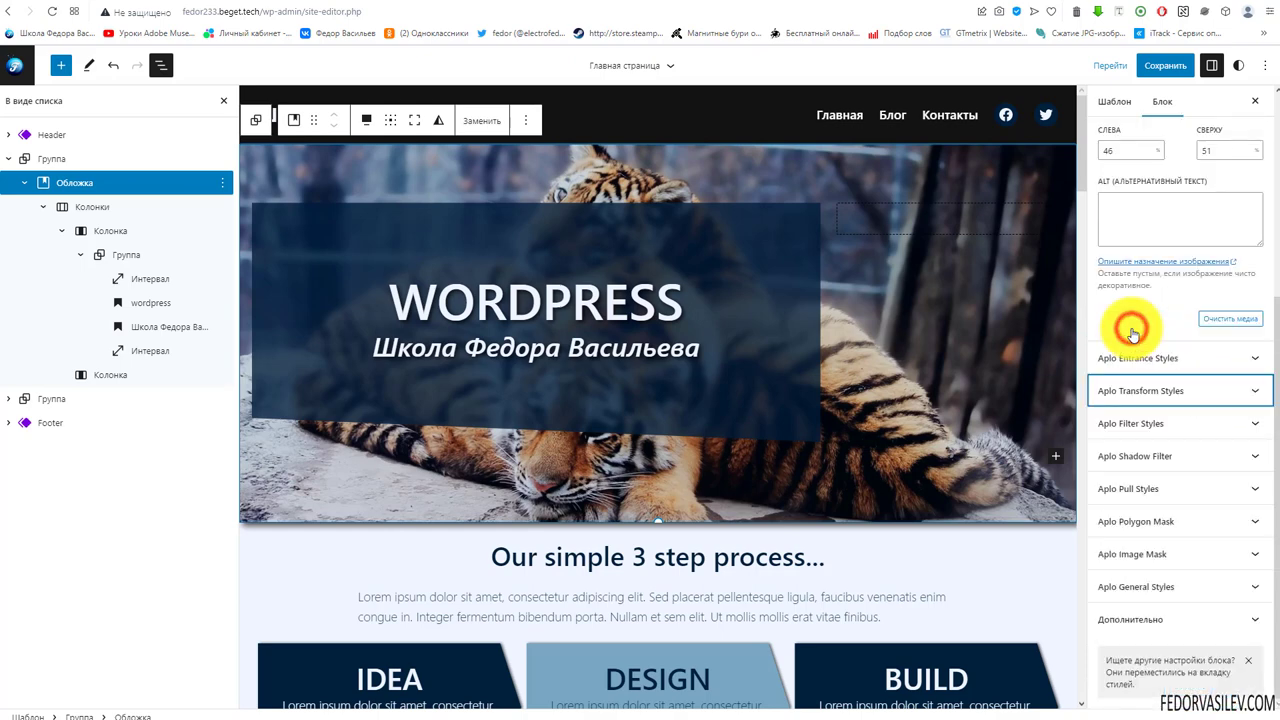
In Aplo Filter Styles, try a cover blur of 82 for normal and 5 for hover, and reset the blur.
left_click(1128, 430)
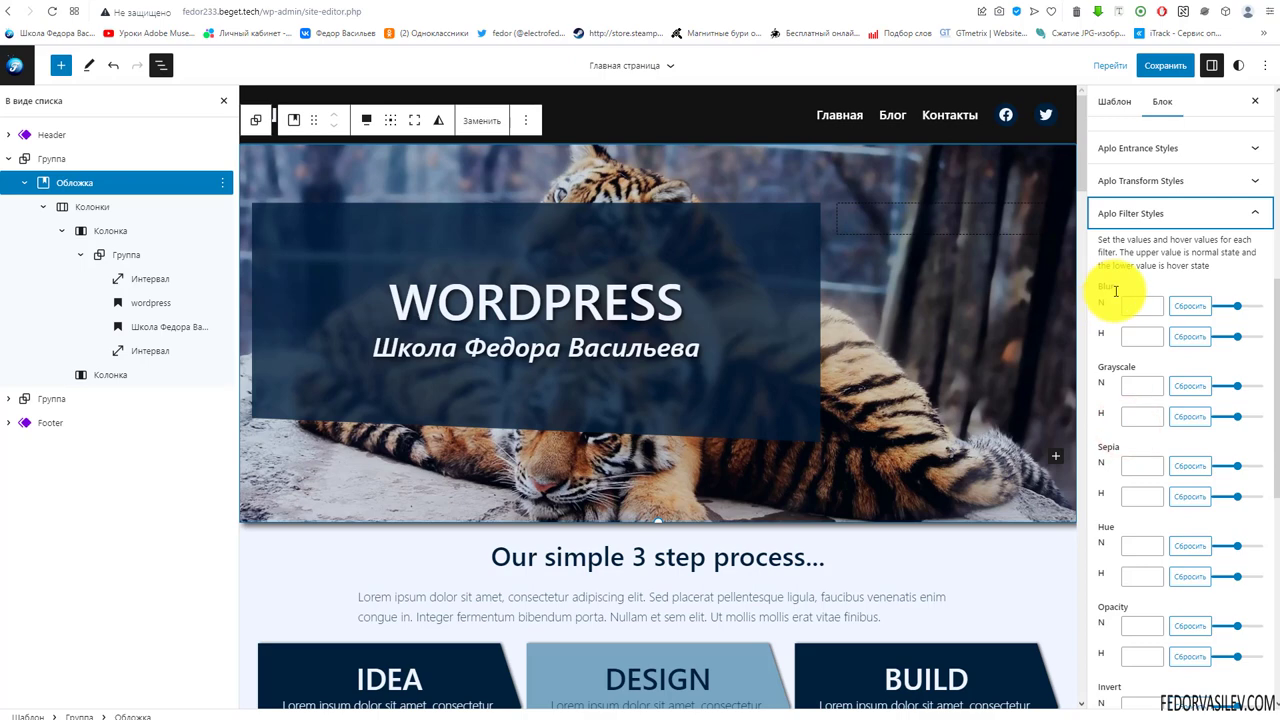
left_click(1230, 308)
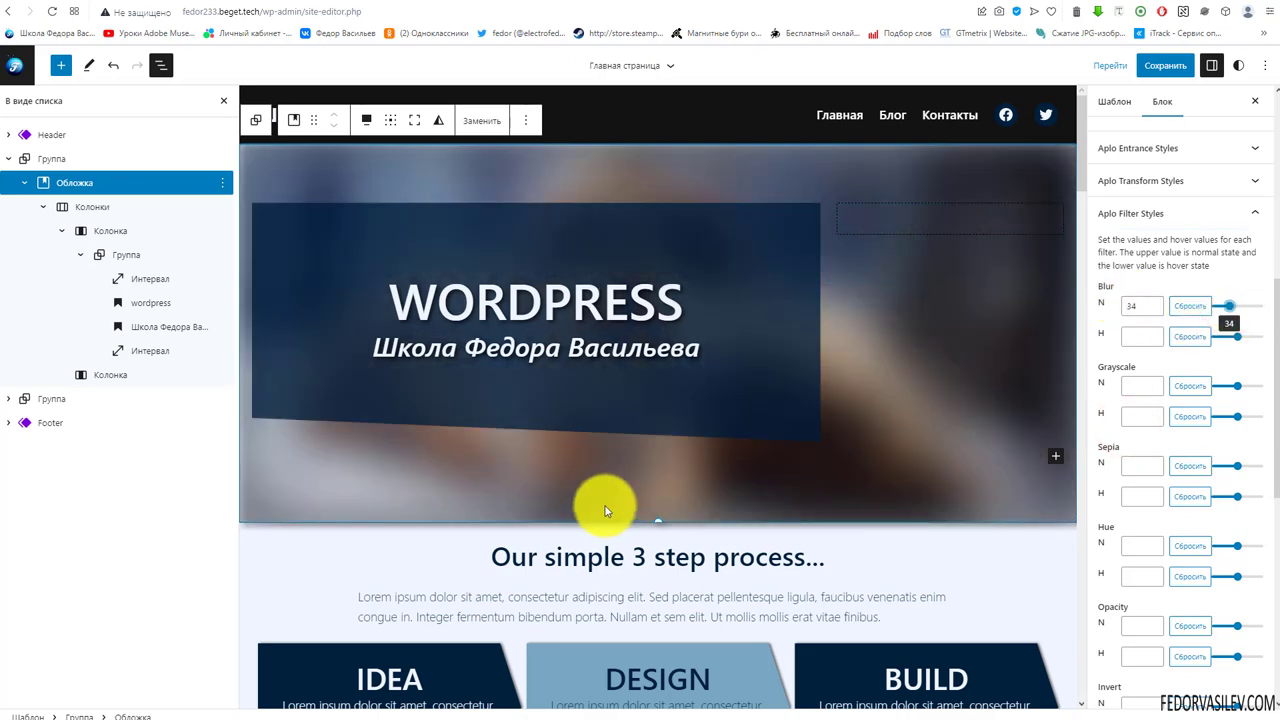
left_click_drag(1221, 310, 1249, 323)
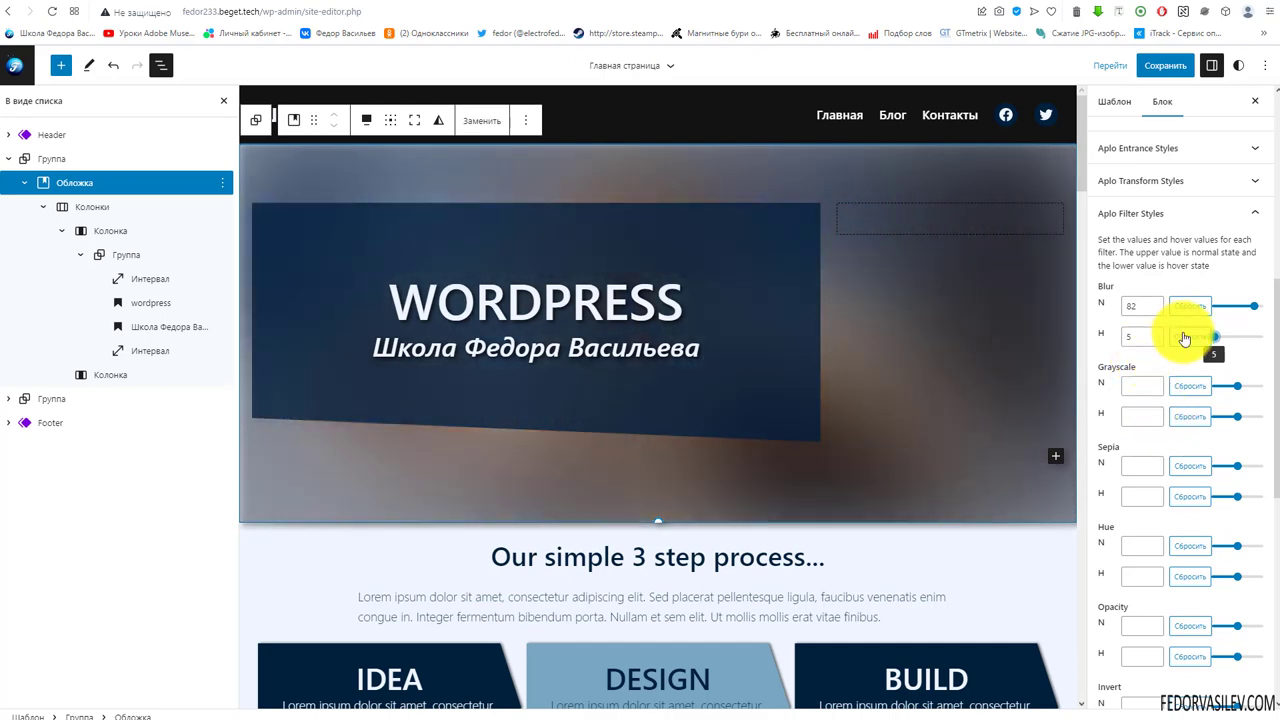
left_click(1181, 307)
Try a cover grayscale of 100 for normal and 5 for hover, and look through the remaining filters.
left_click(1226, 386)
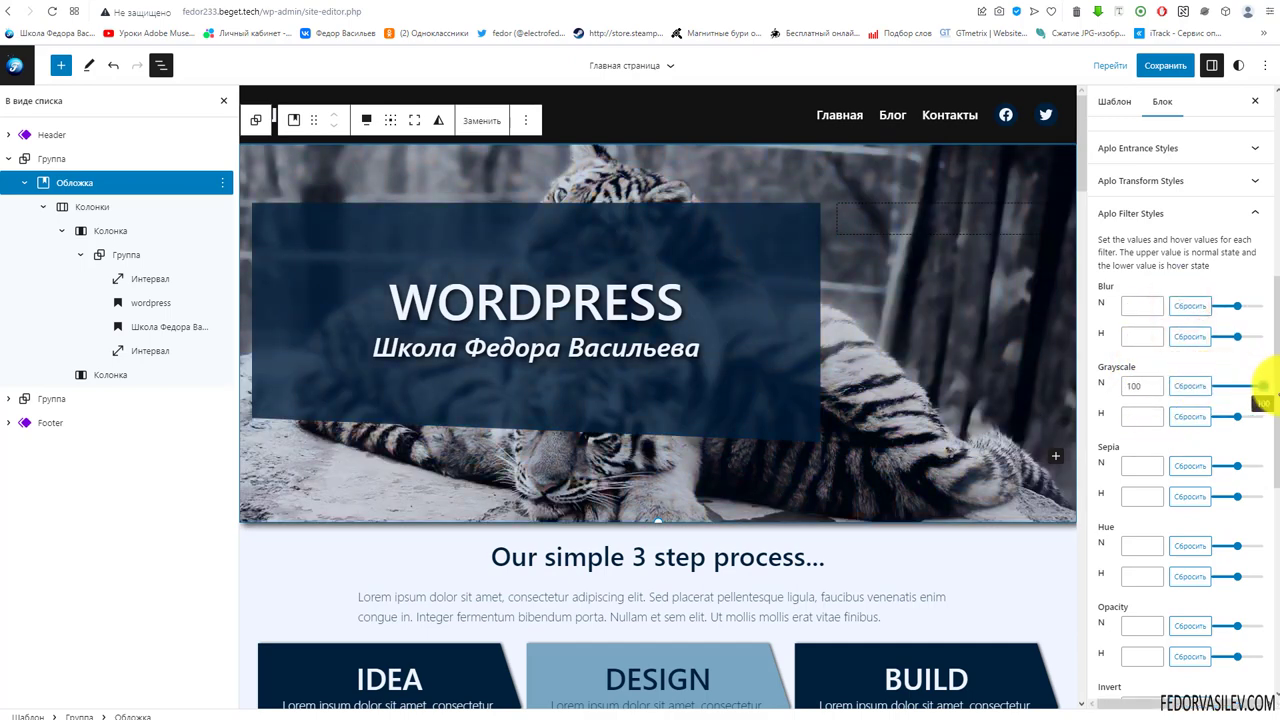
left_click_drag(1216, 420, 1213, 418)
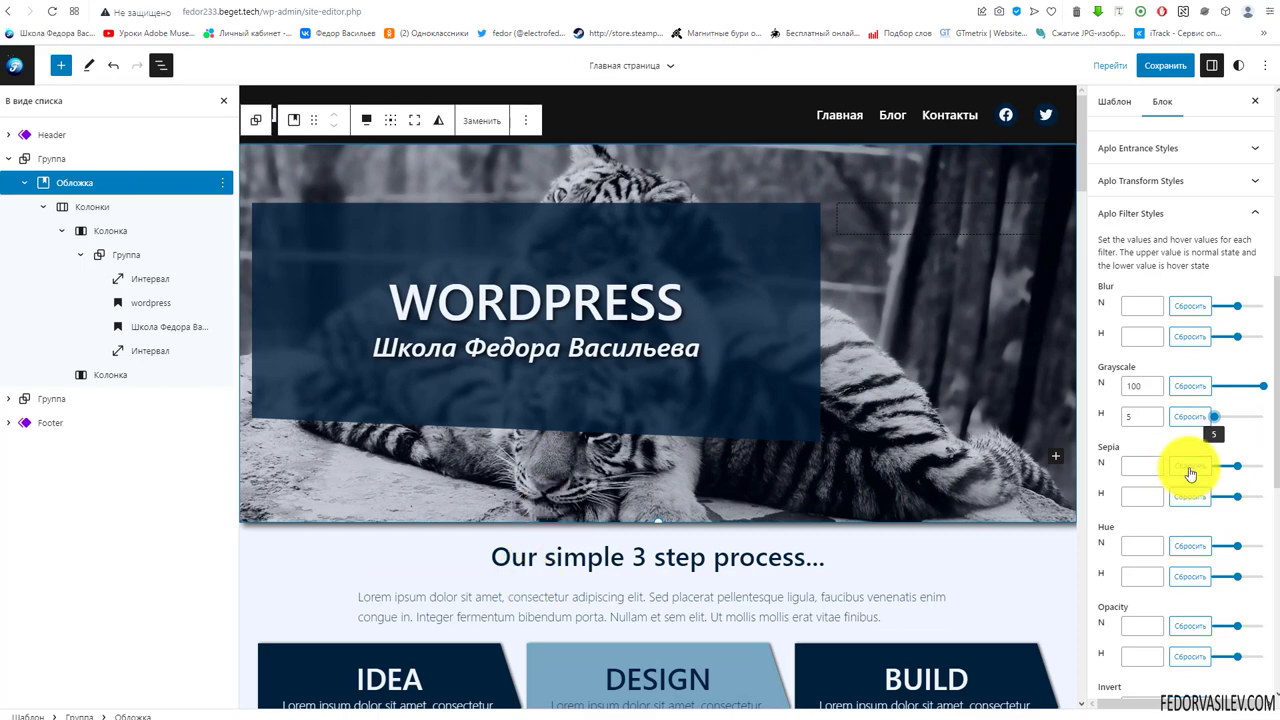
scroll(1190, 474, "down", 3)
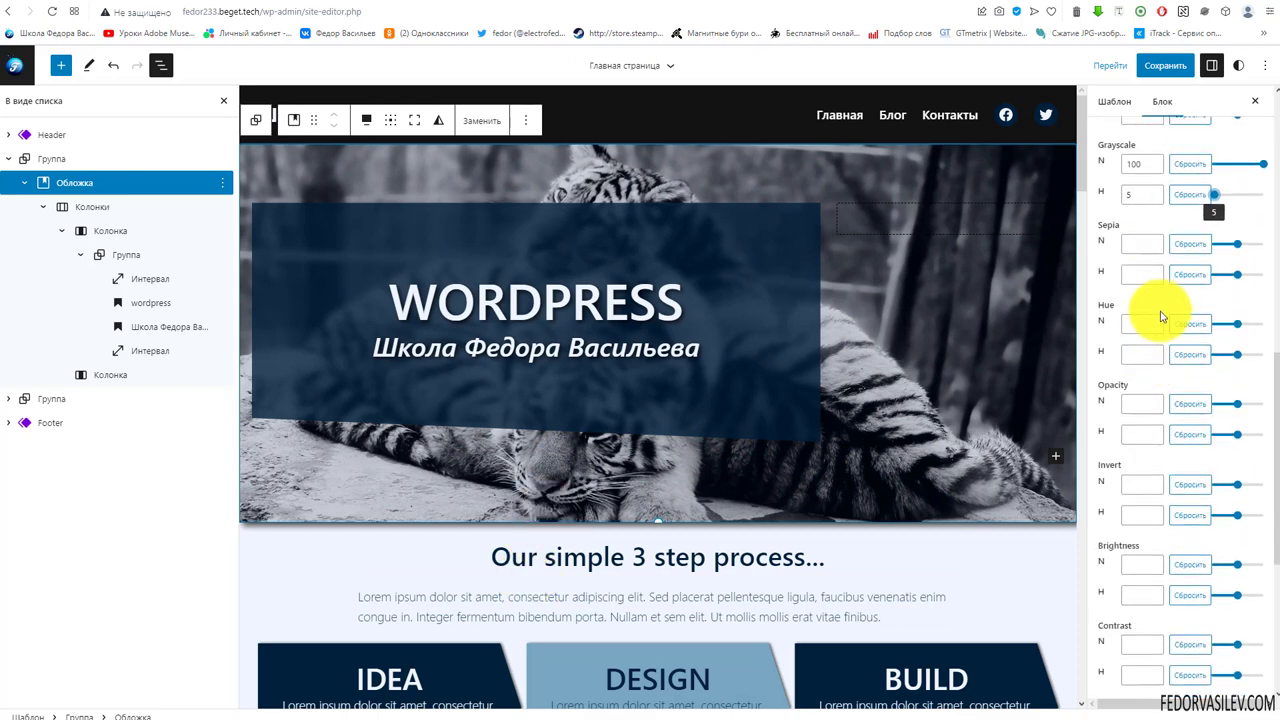
scroll(1162, 316, "down", 1)
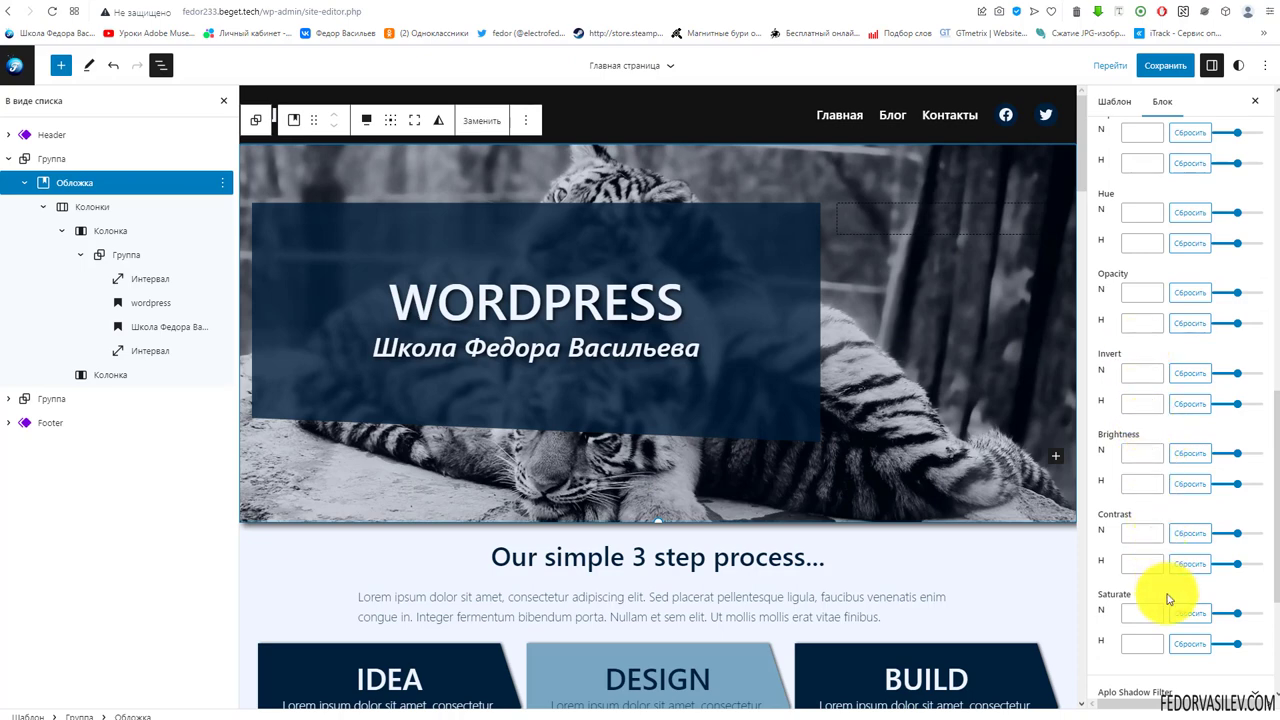
scroll(1157, 420, "up", 2)
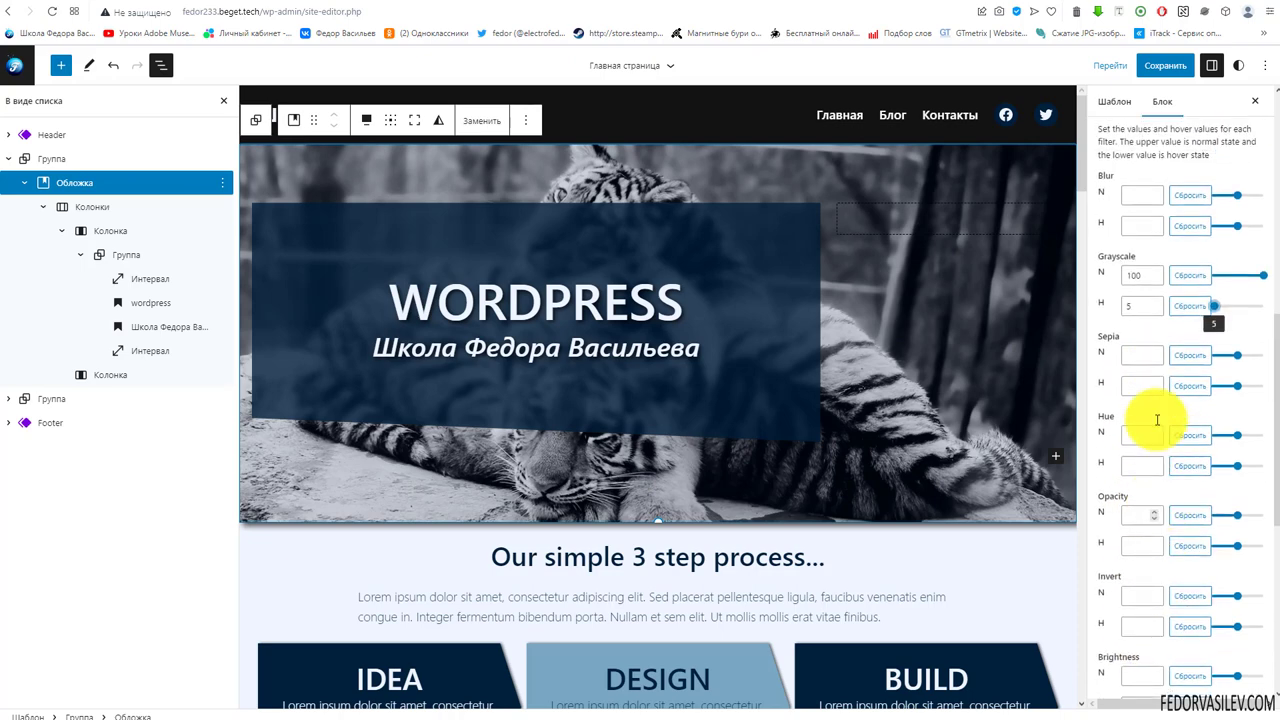
Reset the cover's hover and normal grayscale and close the Aplo Filter Styles settings.
left_click(1189, 305)
left_click(1189, 275)
scroll(1180, 435, "up", 1)
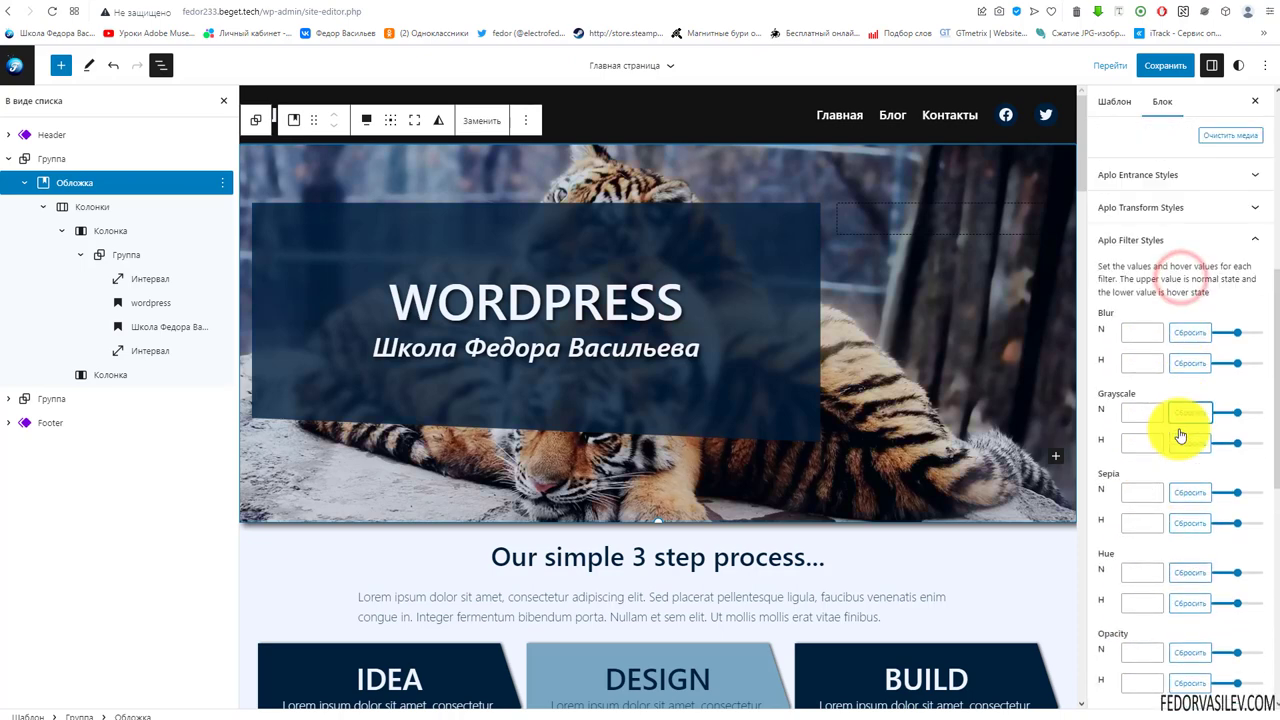
scroll(1125, 340, "up", 1)
left_click(1135, 322)
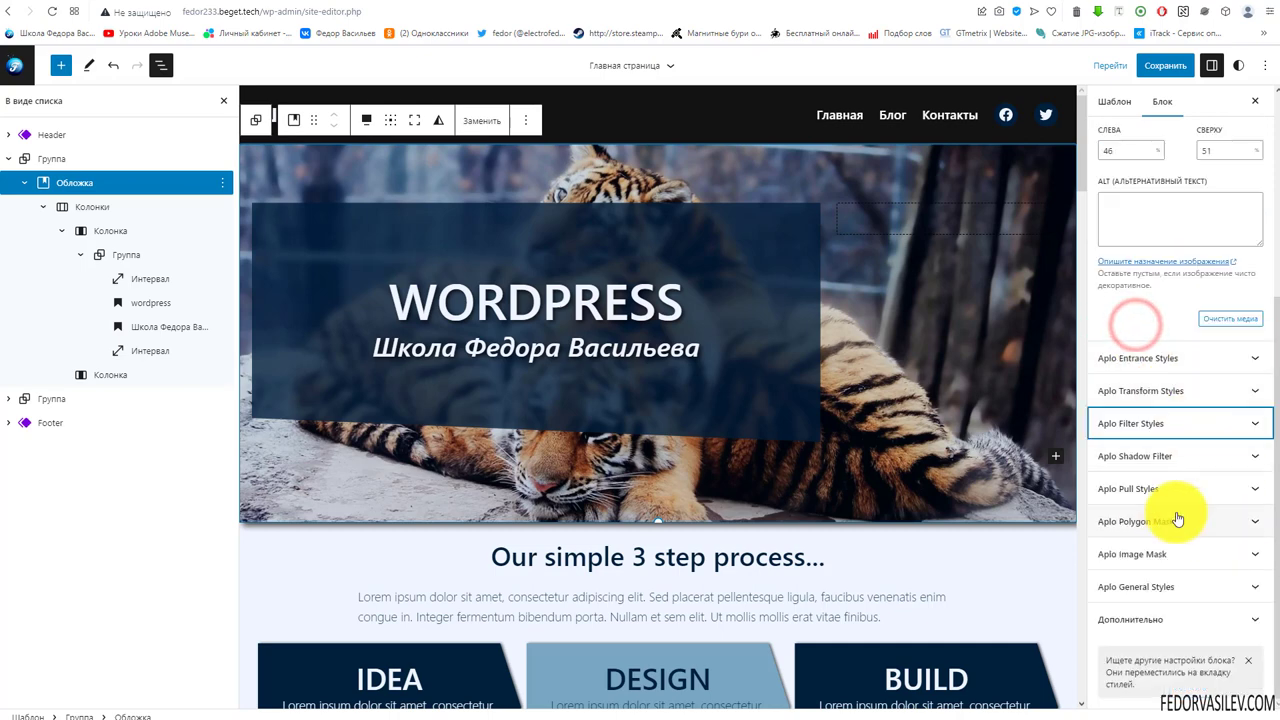
In Aplo Shadow Filter, set the cover's drop shadow to X-offset -26, blur 19 and opacity 18.
left_click(1143, 460)
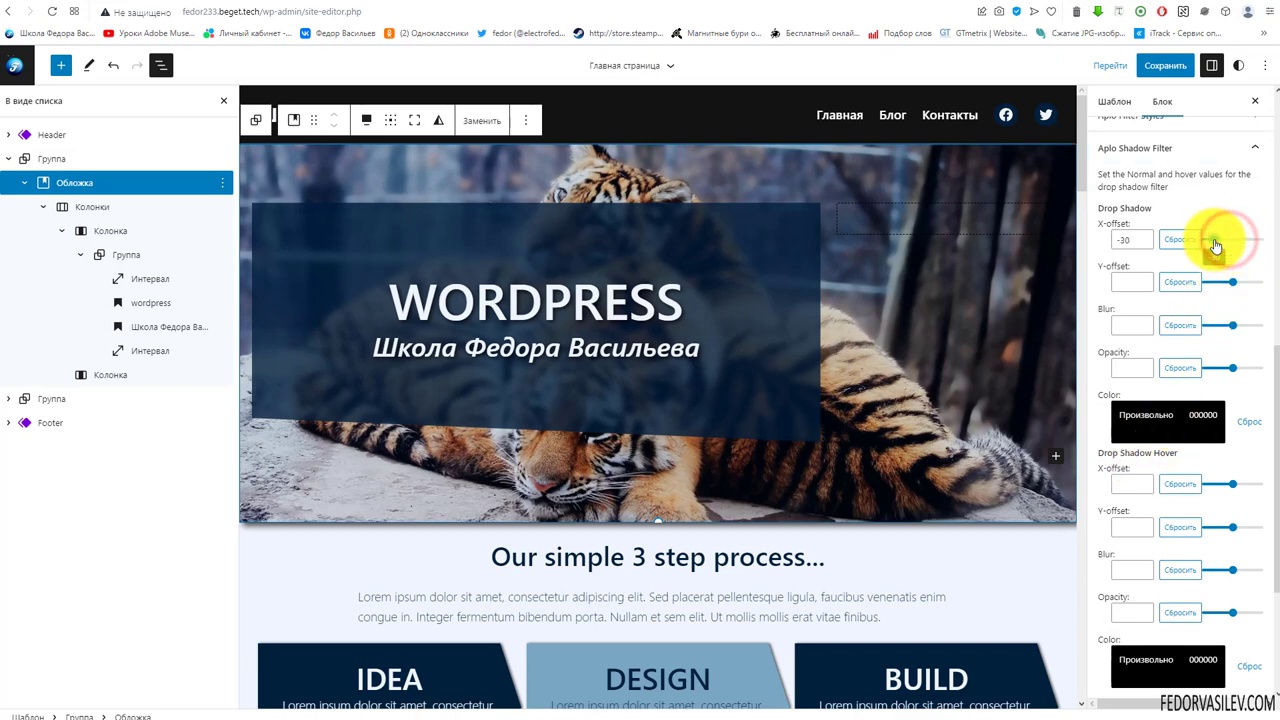
left_click_drag(1215, 246, 1272, 240)
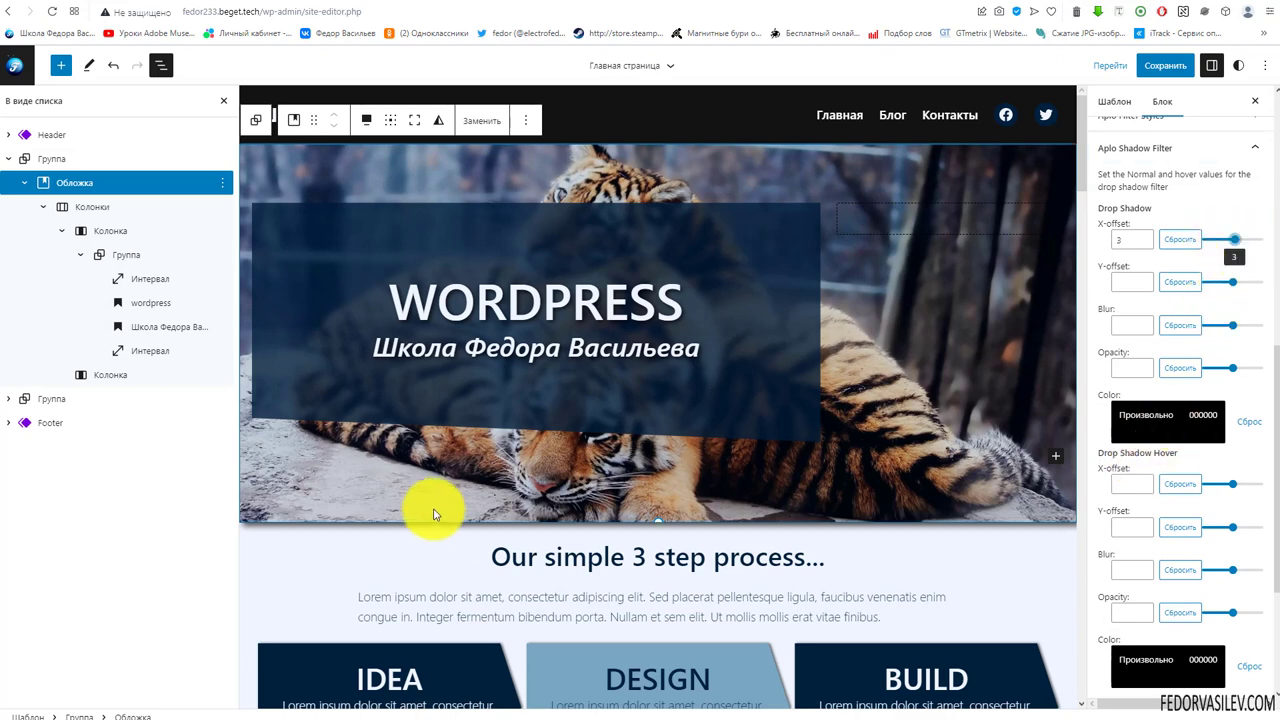
scroll(1180, 335, "down", 5)
scroll(1182, 350, "up", 4)
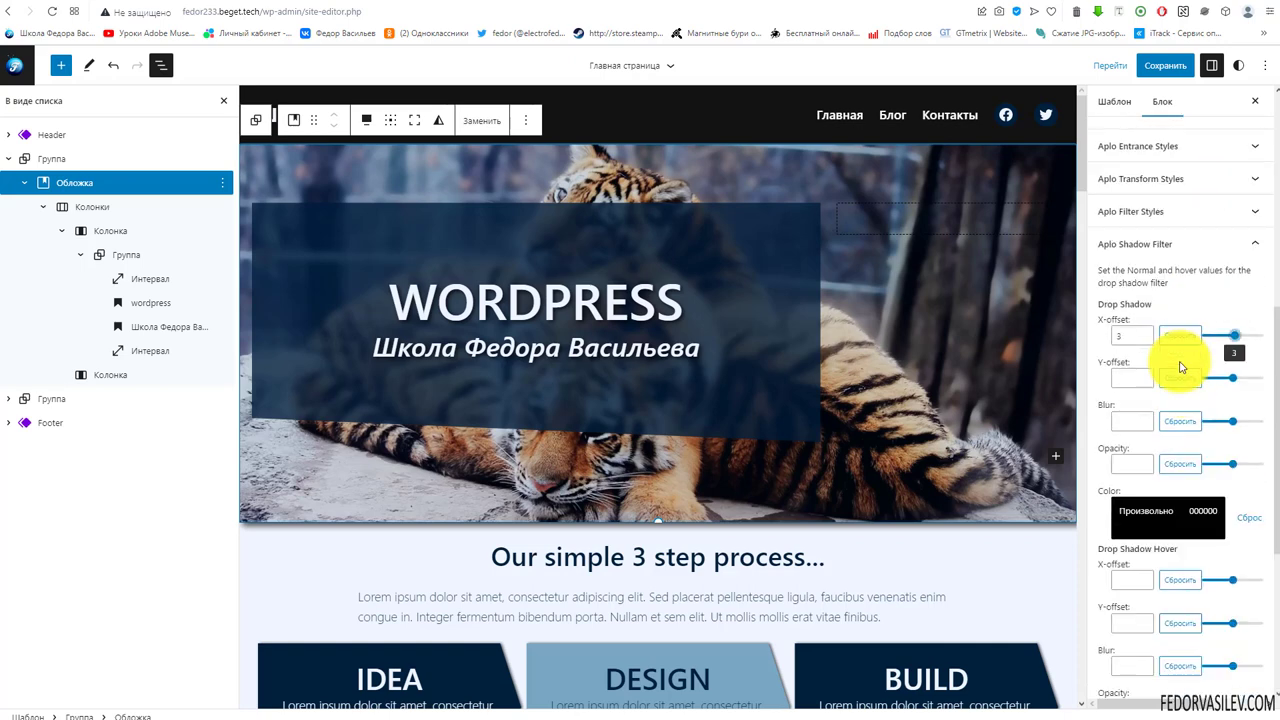
left_click(1217, 338)
scroll(1191, 366, "down", 2)
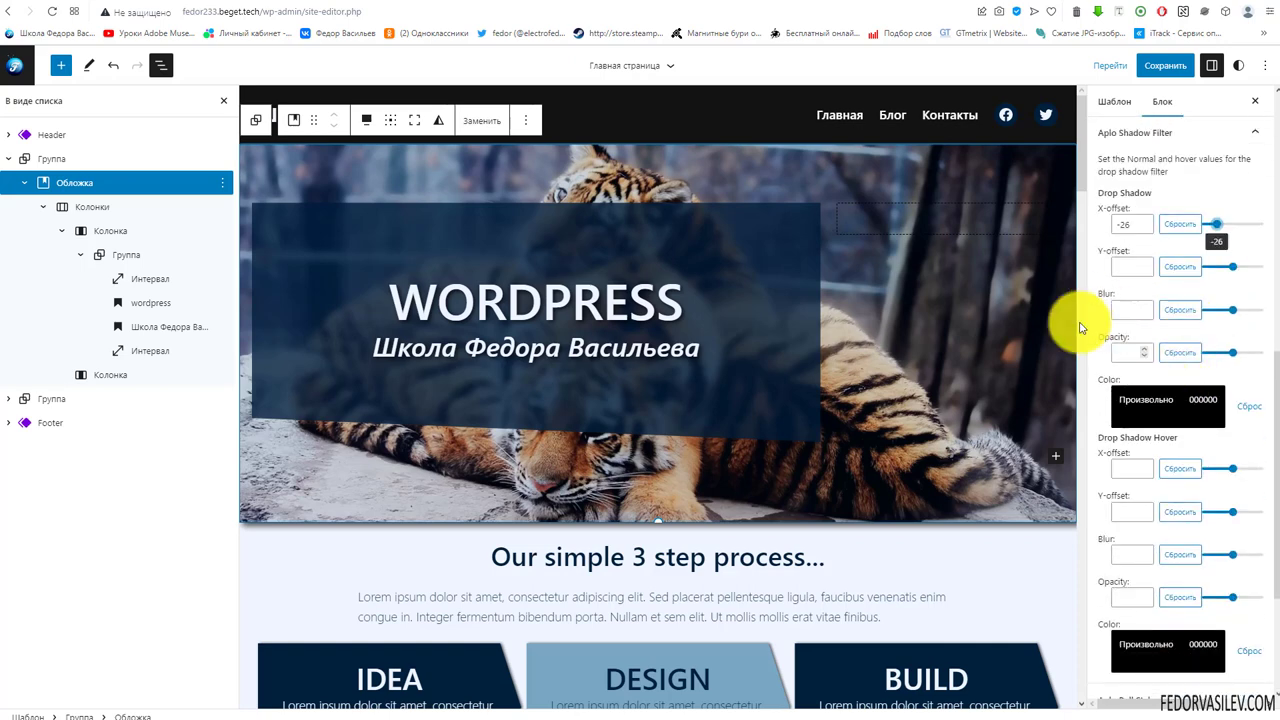
left_click_drag(1188, 318, 1212, 354)
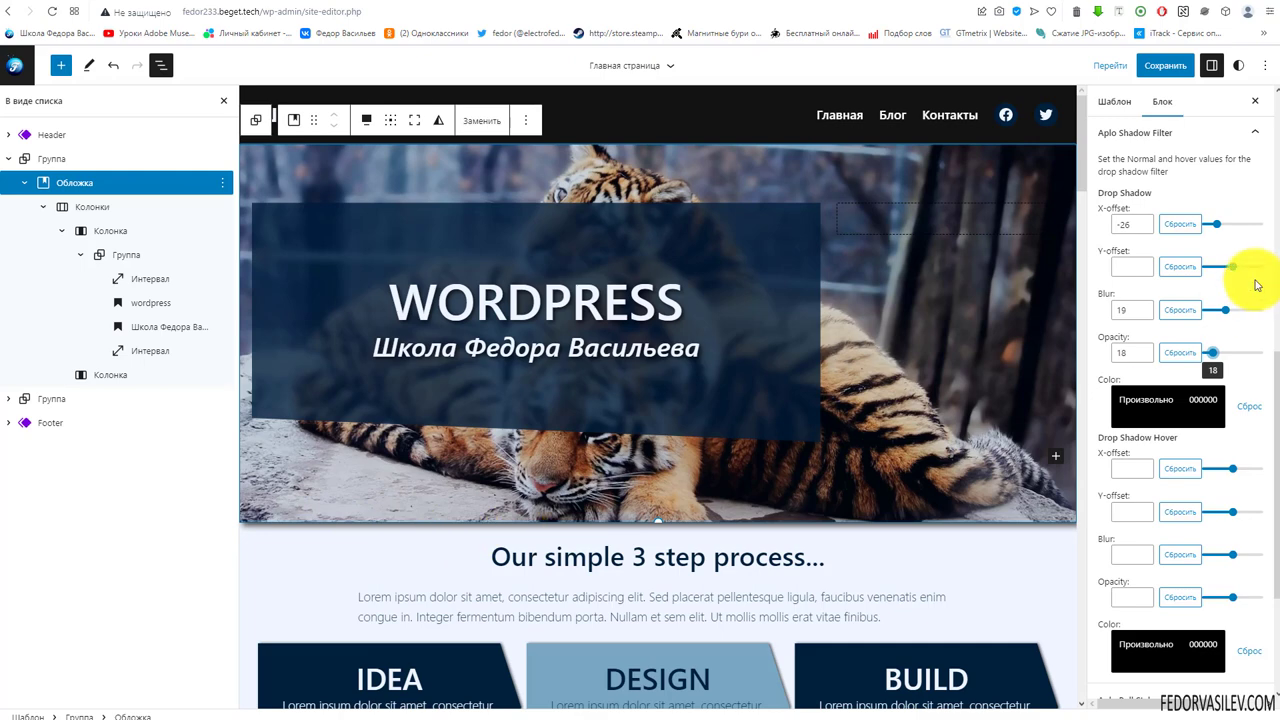
Set the cover's normal drop shadow colour to red E53A3A.
scroll(1248, 284, "down", 1)
left_click(1170, 288)
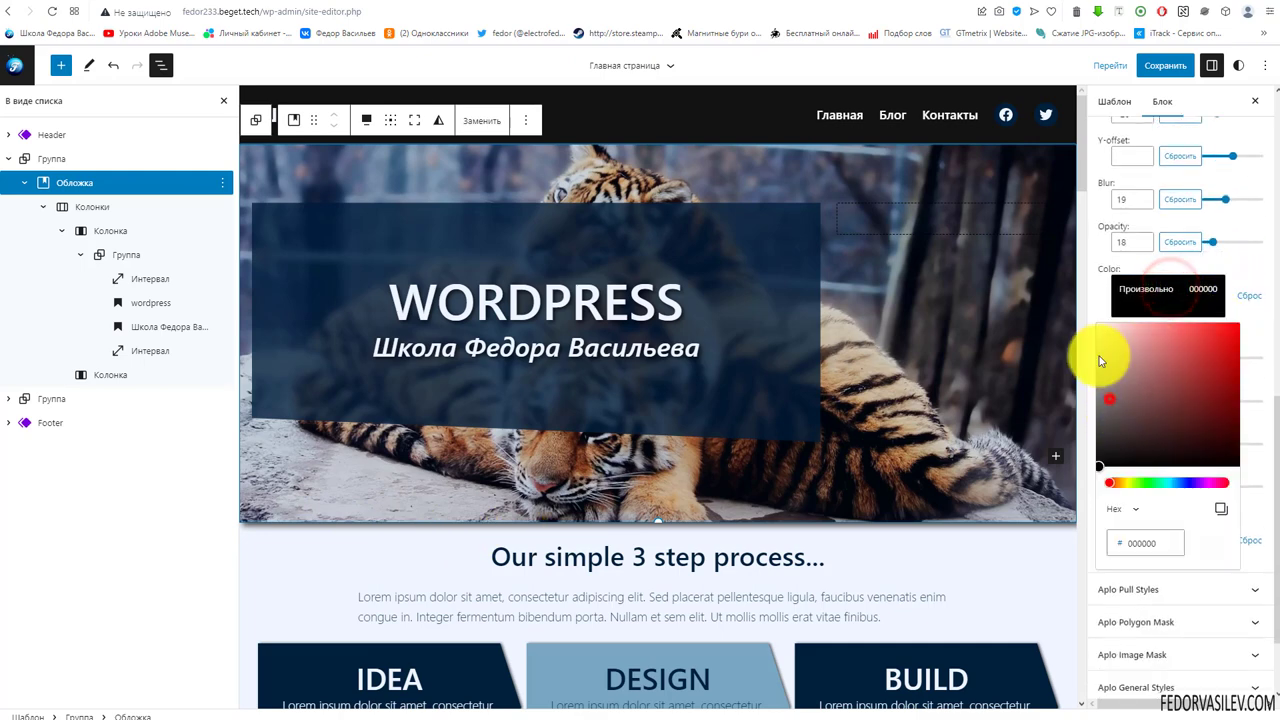
left_click_drag(1100, 361, 1203, 337)
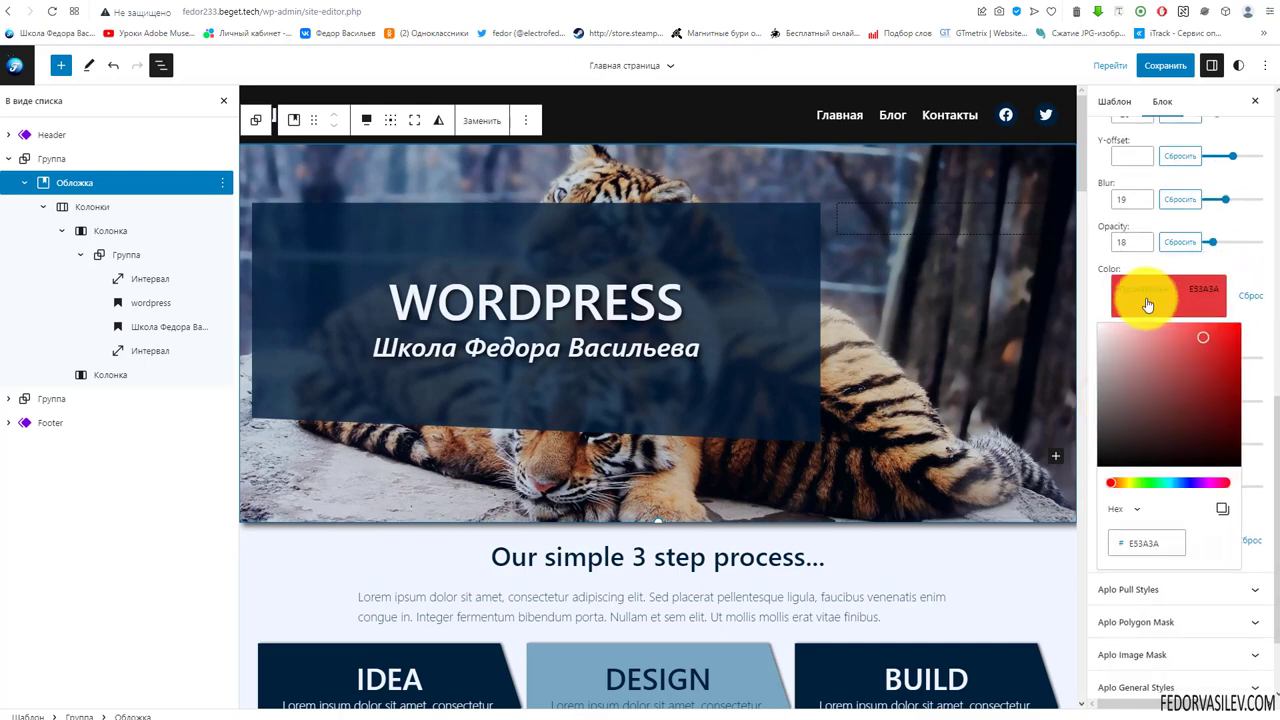
Reset the cover drop shadow's opacity, blur, Y-offset and X-offset, and close the Aplo Shadow Filter settings.
left_click(1185, 242)
left_click(1182, 199)
left_click(1190, 153)
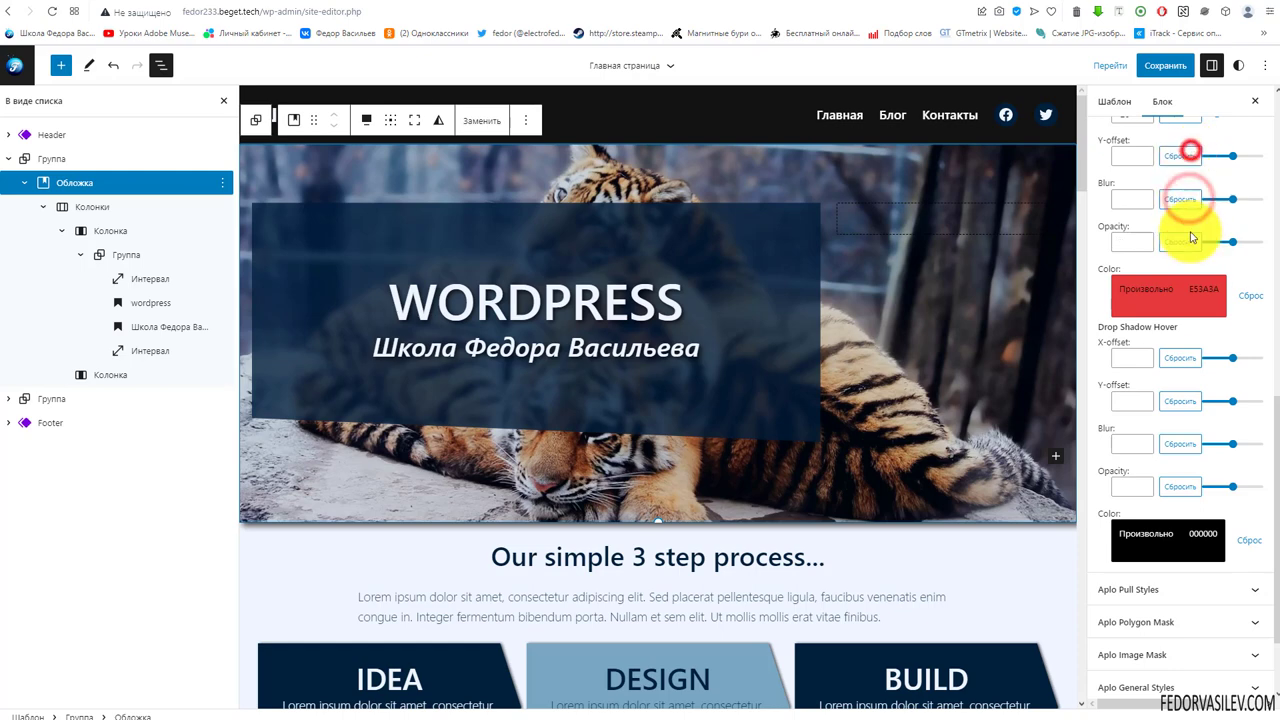
scroll(1200, 280, "up", 2)
left_click(1180, 336)
scroll(1215, 330, "down", 2)
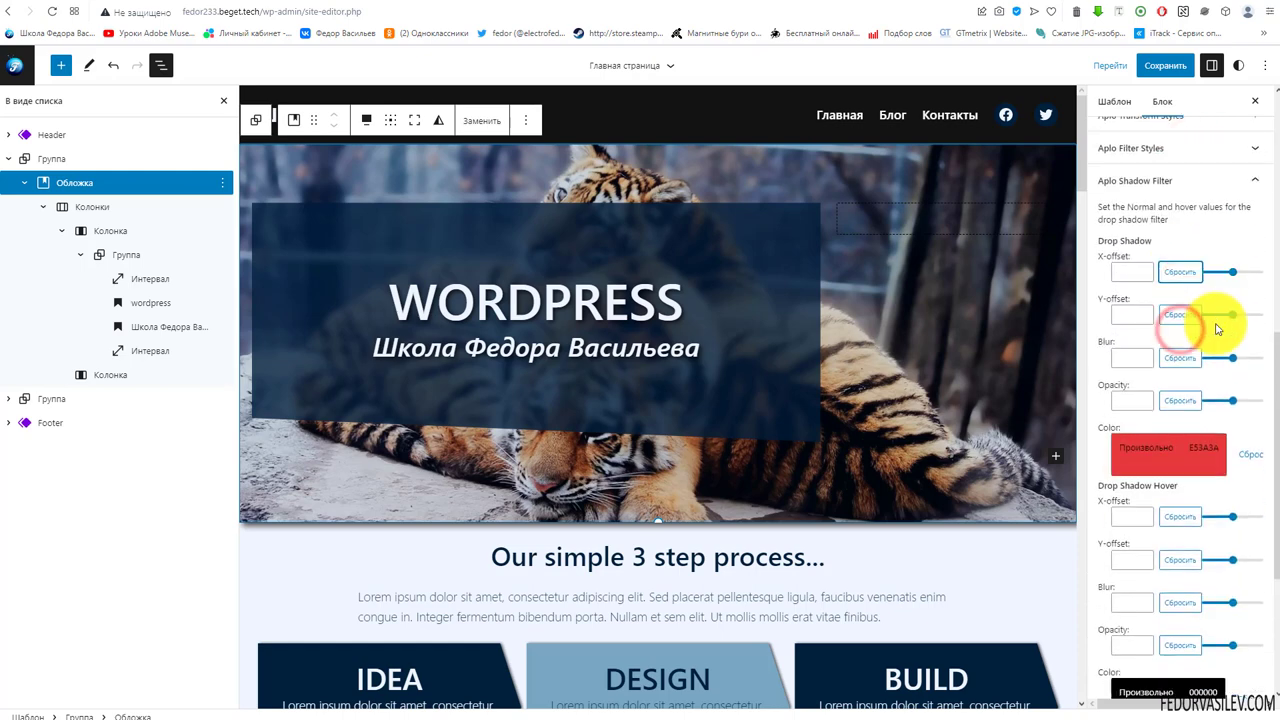
scroll(1210, 382, "up", 2)
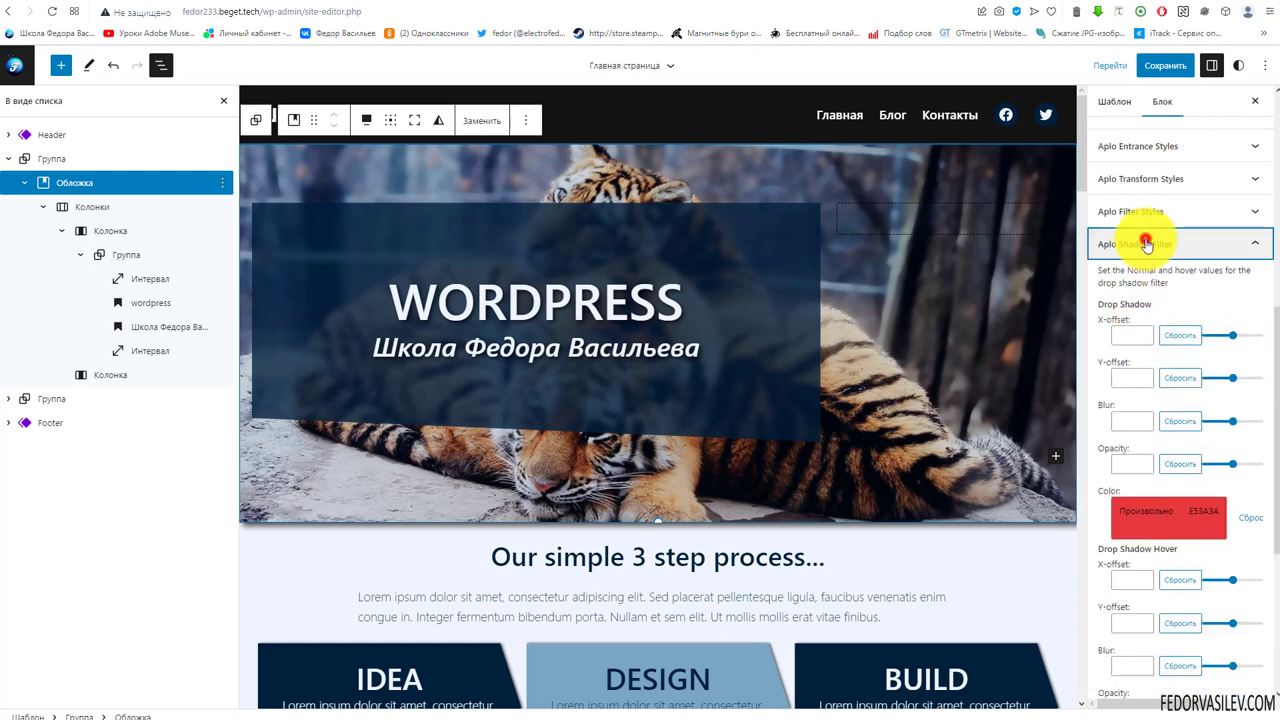
left_click(1143, 245)
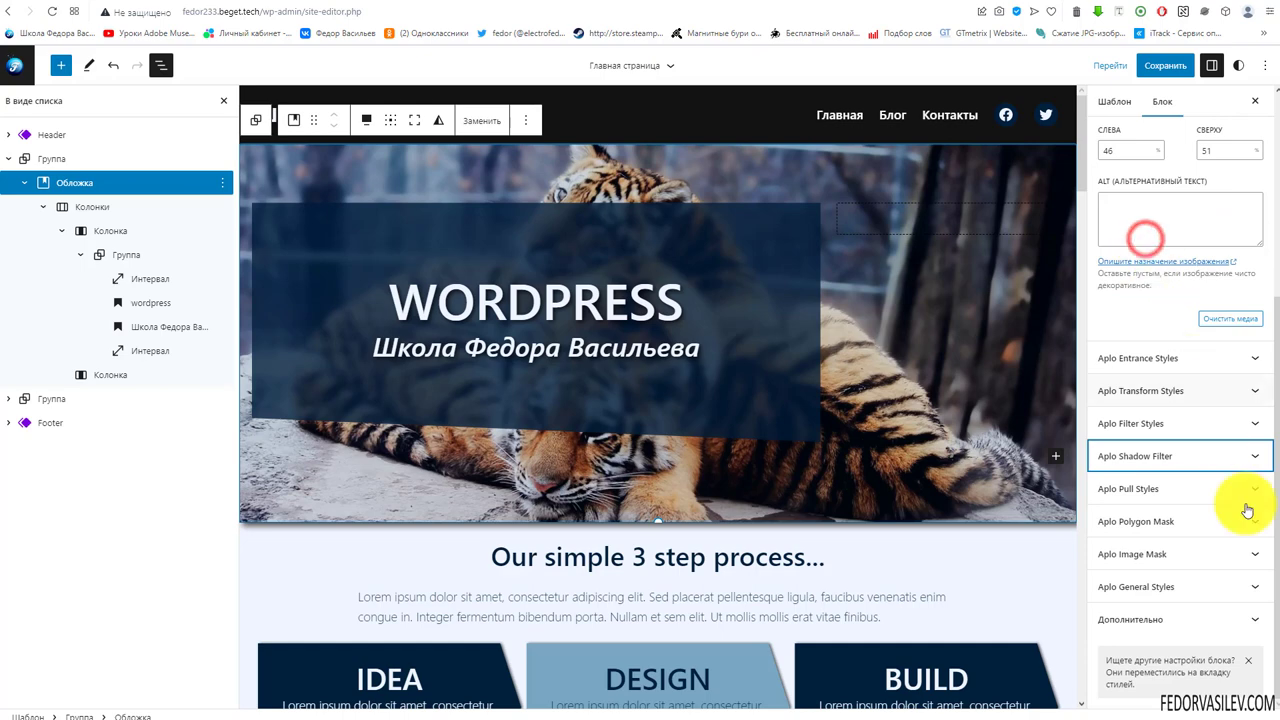
Try the pull up and pull down margins for the cover in Aplo Pull Styles, view the Our Work section, and close the settings.
left_click(1134, 500)
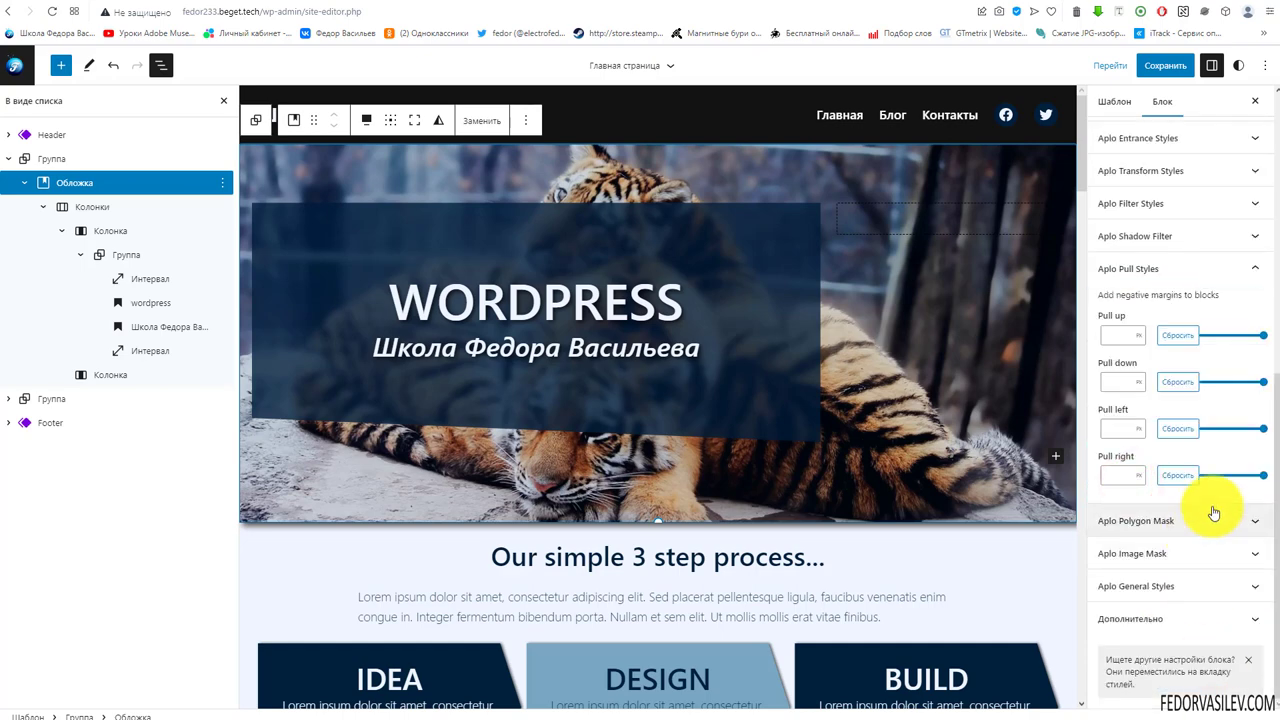
left_click_drag(1247, 343, 1257, 394)
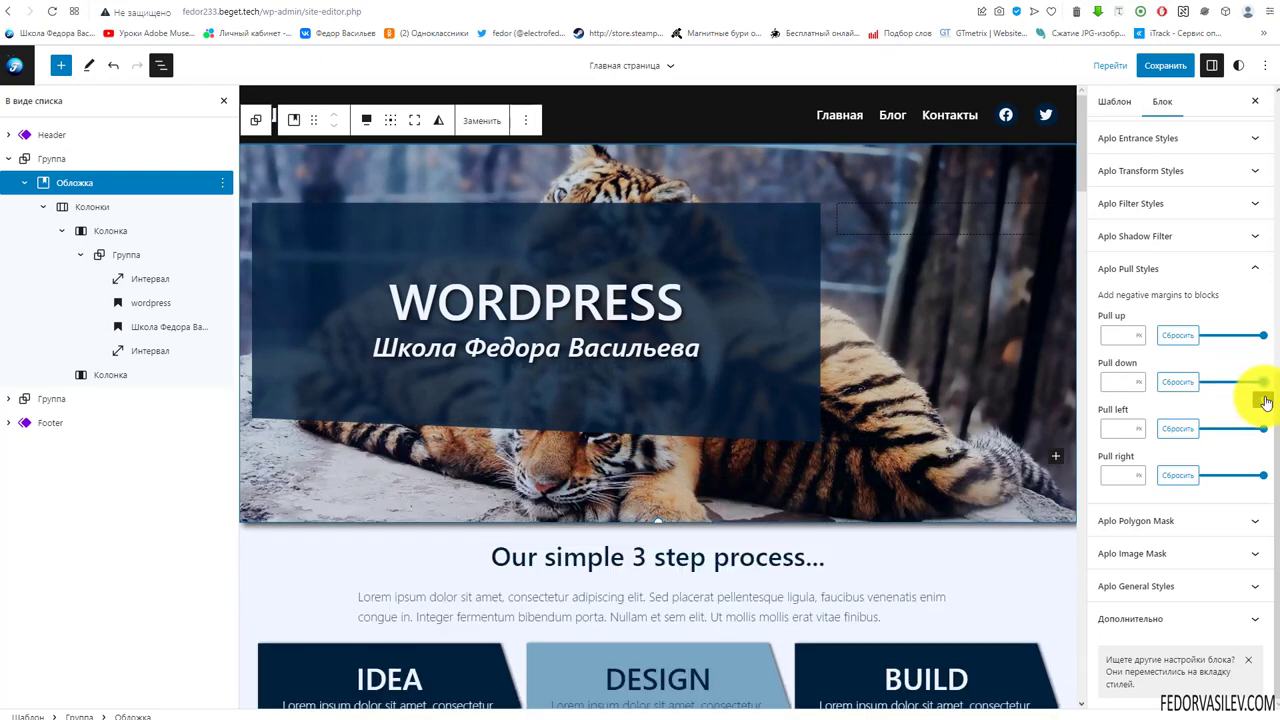
scroll(851, 334, "down", 6)
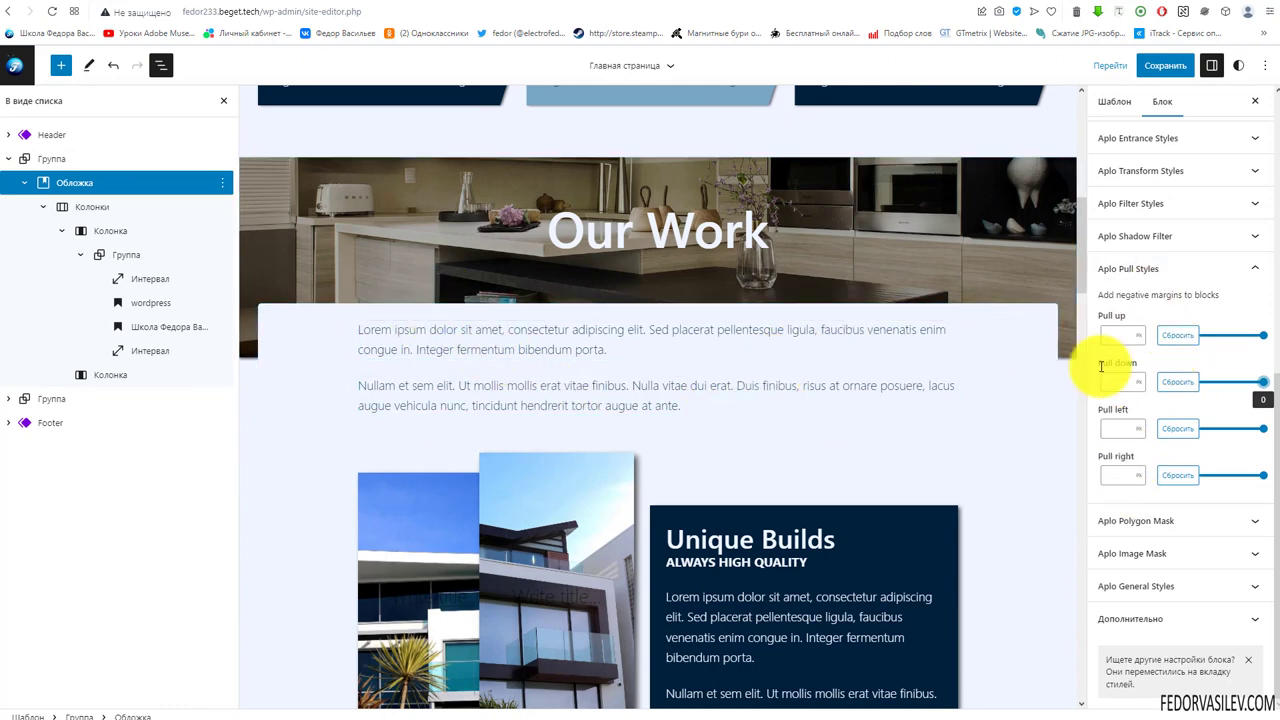
left_click(1132, 272)
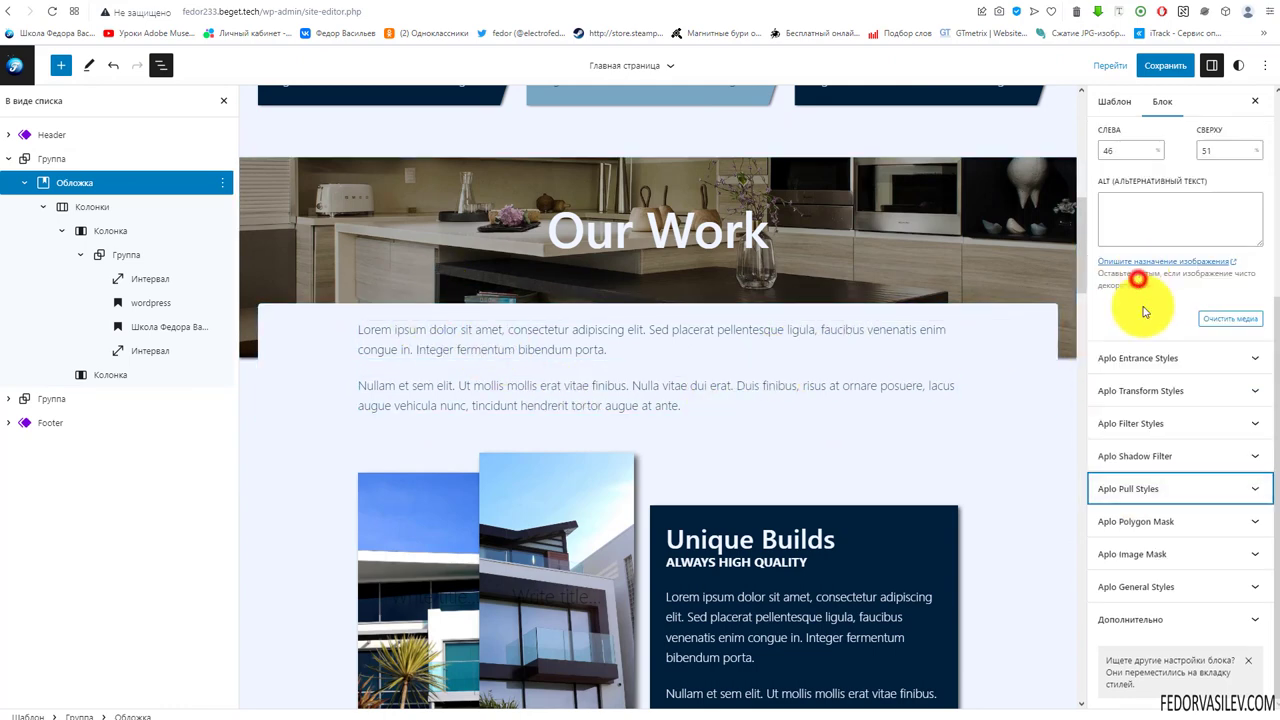
Open the cover's Aplo Polygon Mask settings and return the polygon mask to <none>.
left_click(1166, 521)
scroll(1200, 389, "down", 2)
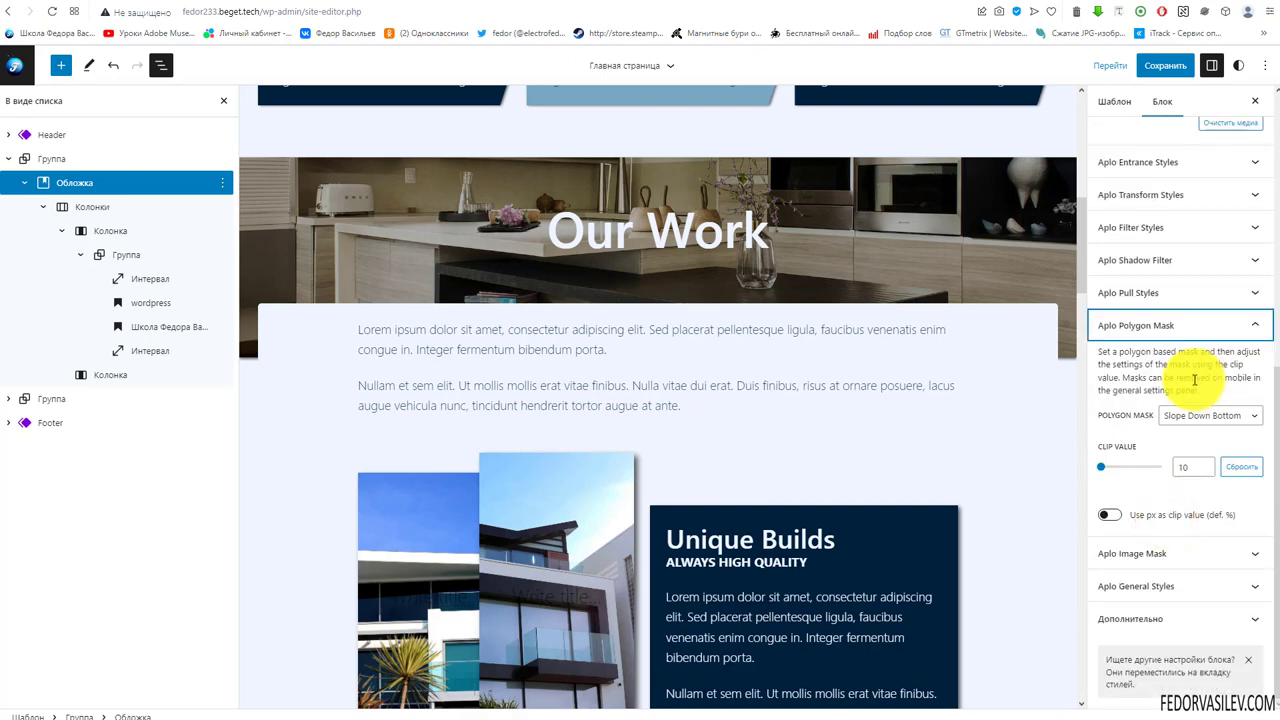
key("ctrl+z")
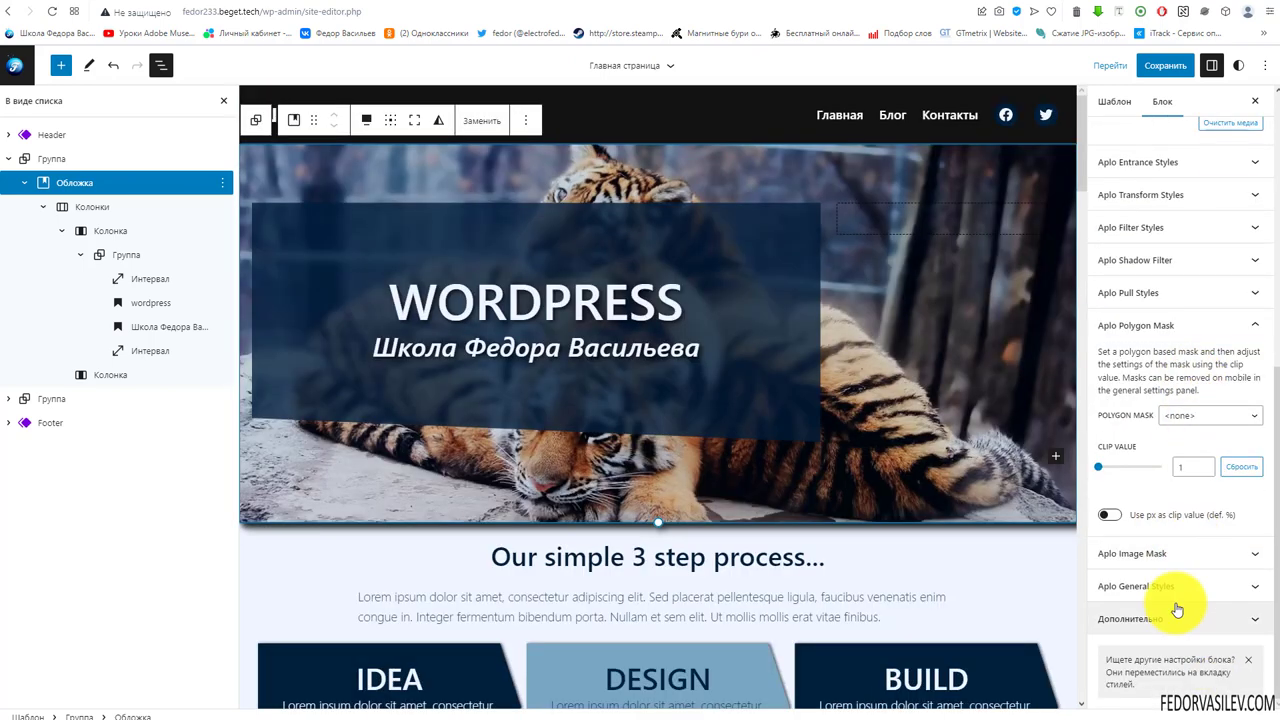
Try the Point Right polygon mask on the cover with a clip value of 31.
left_click(1186, 414)
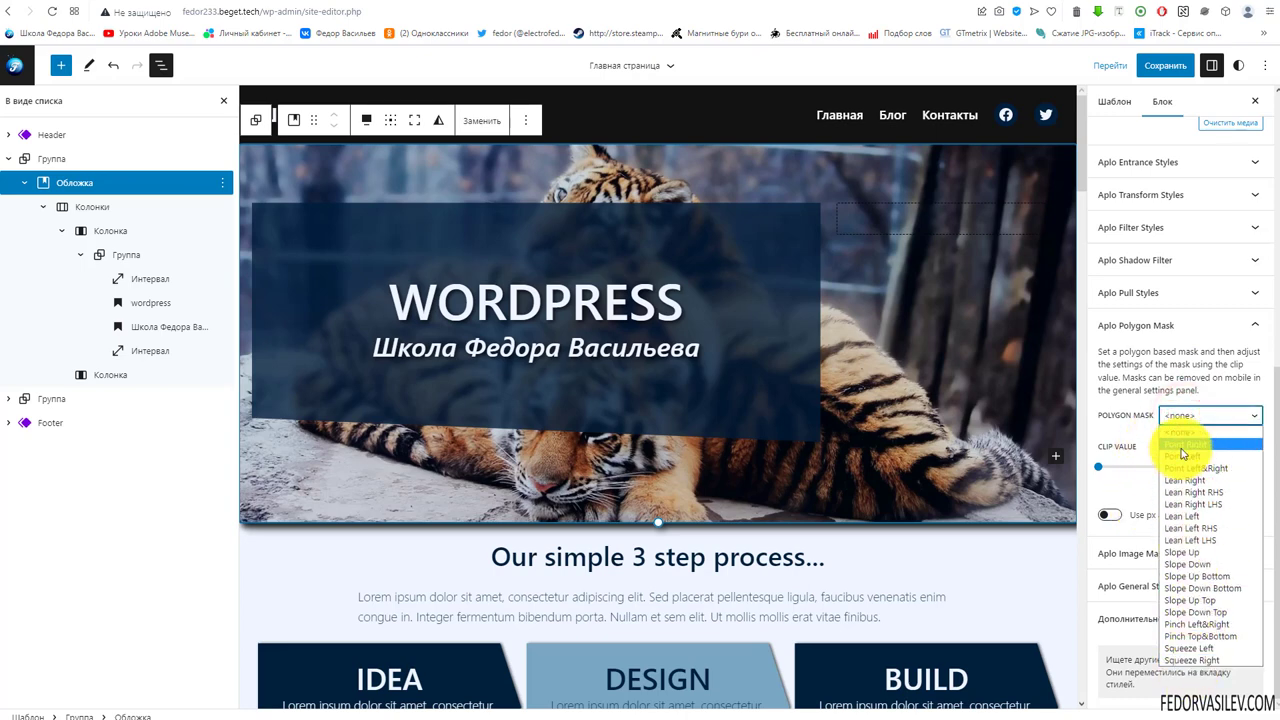
left_click(1183, 444)
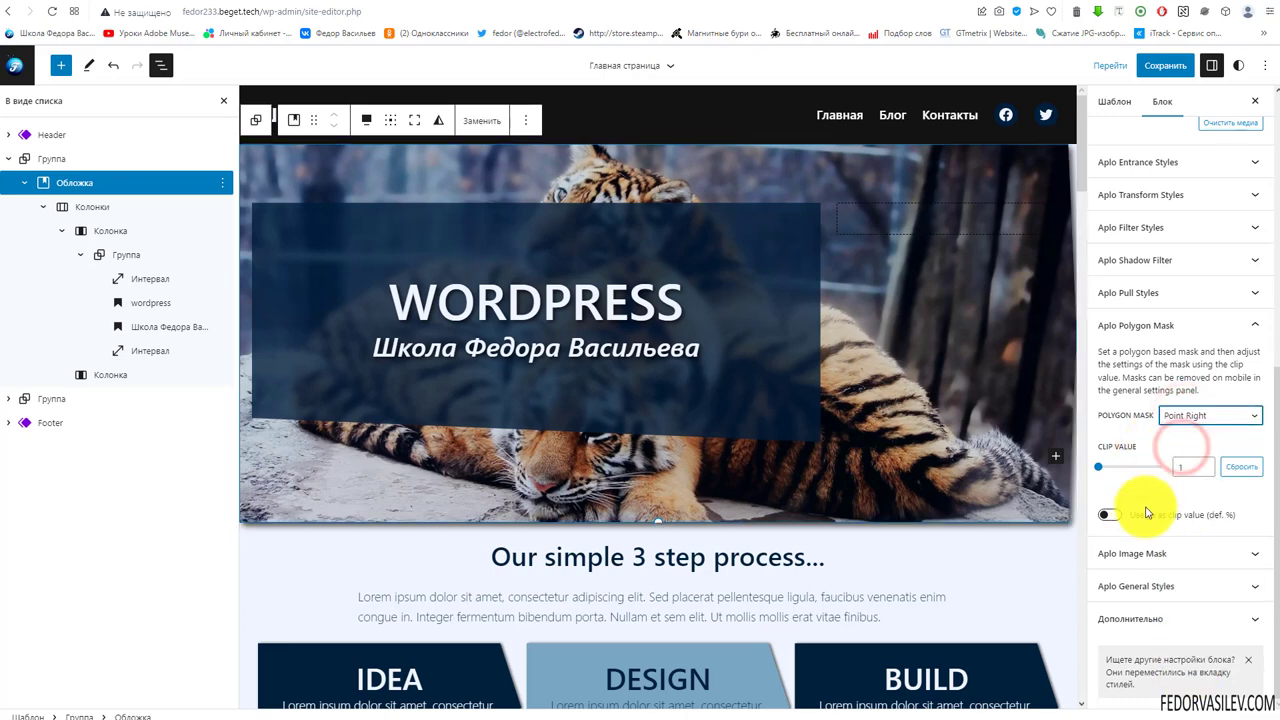
left_click(1102, 472)
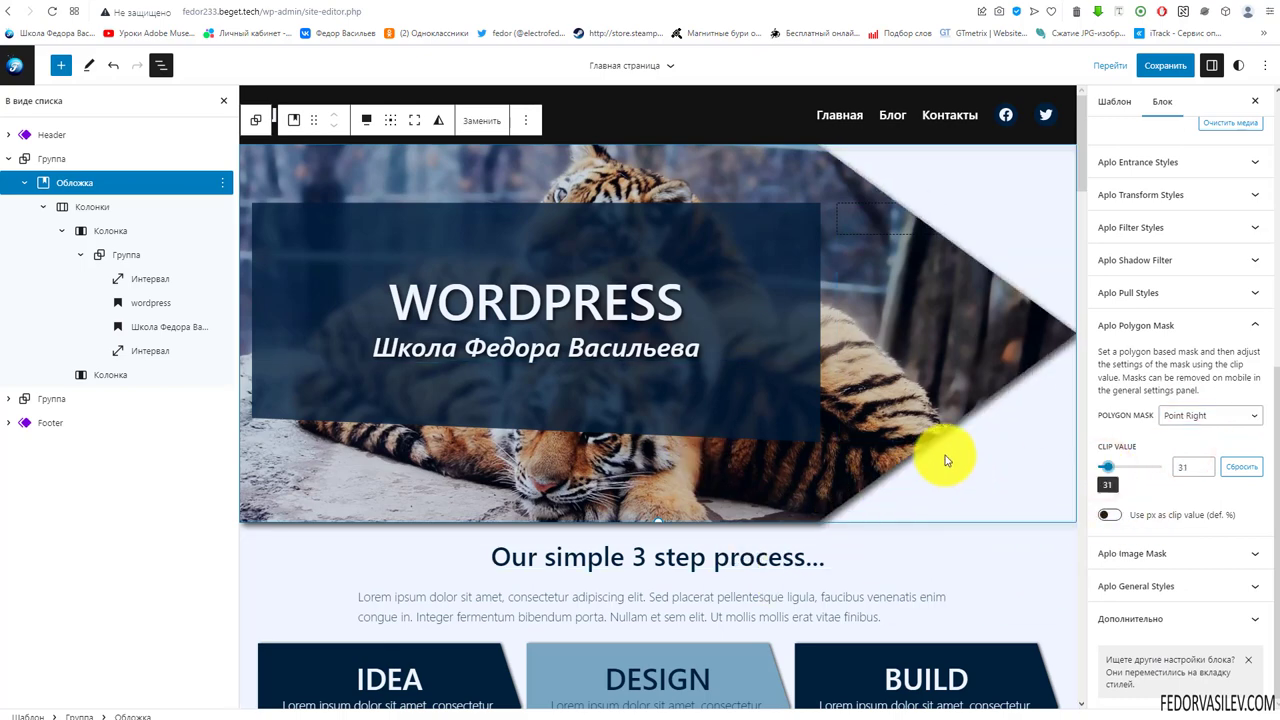
Try the clip value in pixels at 200 for the Point Right mask, and switch back to percent at 43.
left_click(1108, 515)
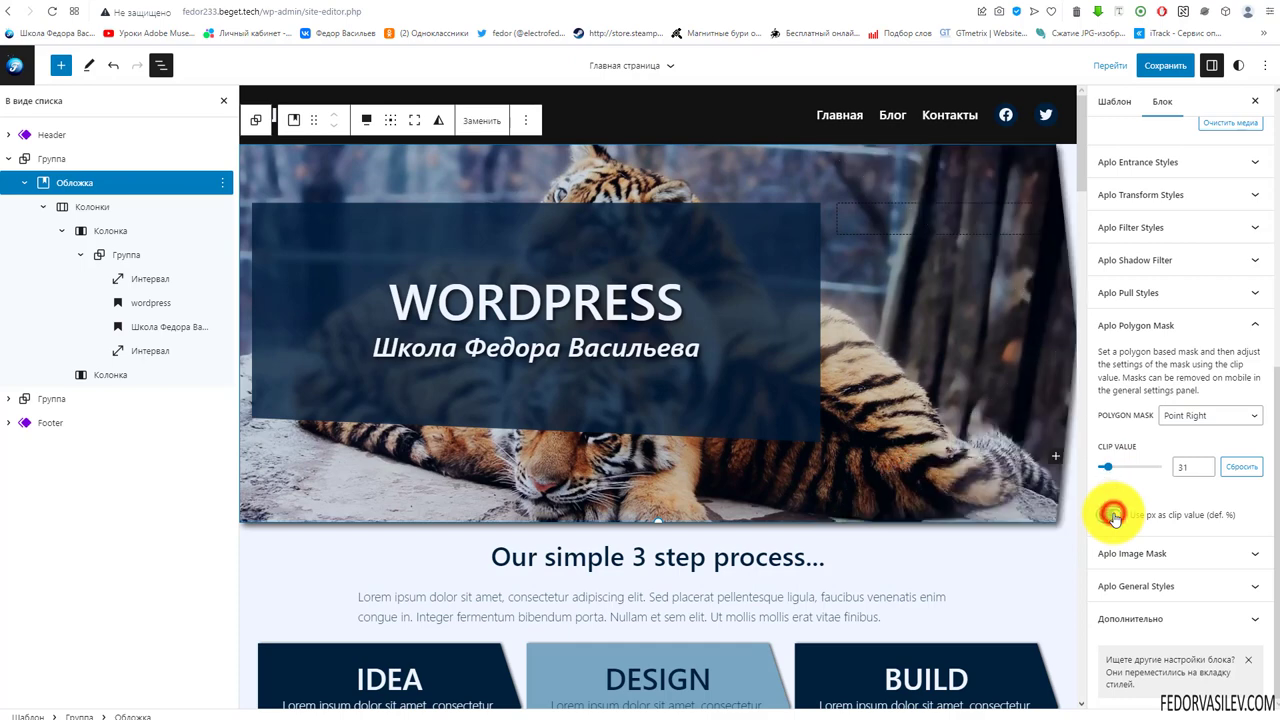
left_click(1106, 515)
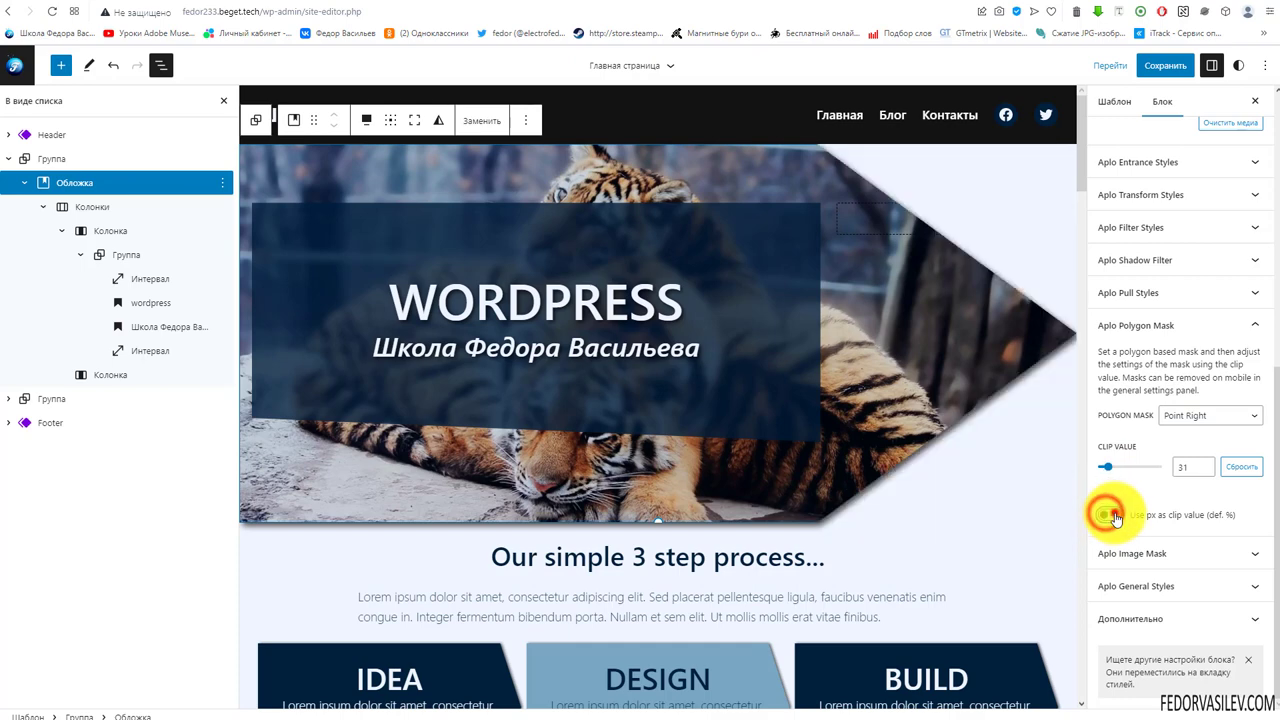
left_click(1108, 512)
left_click_drag(1103, 470, 1157, 486)
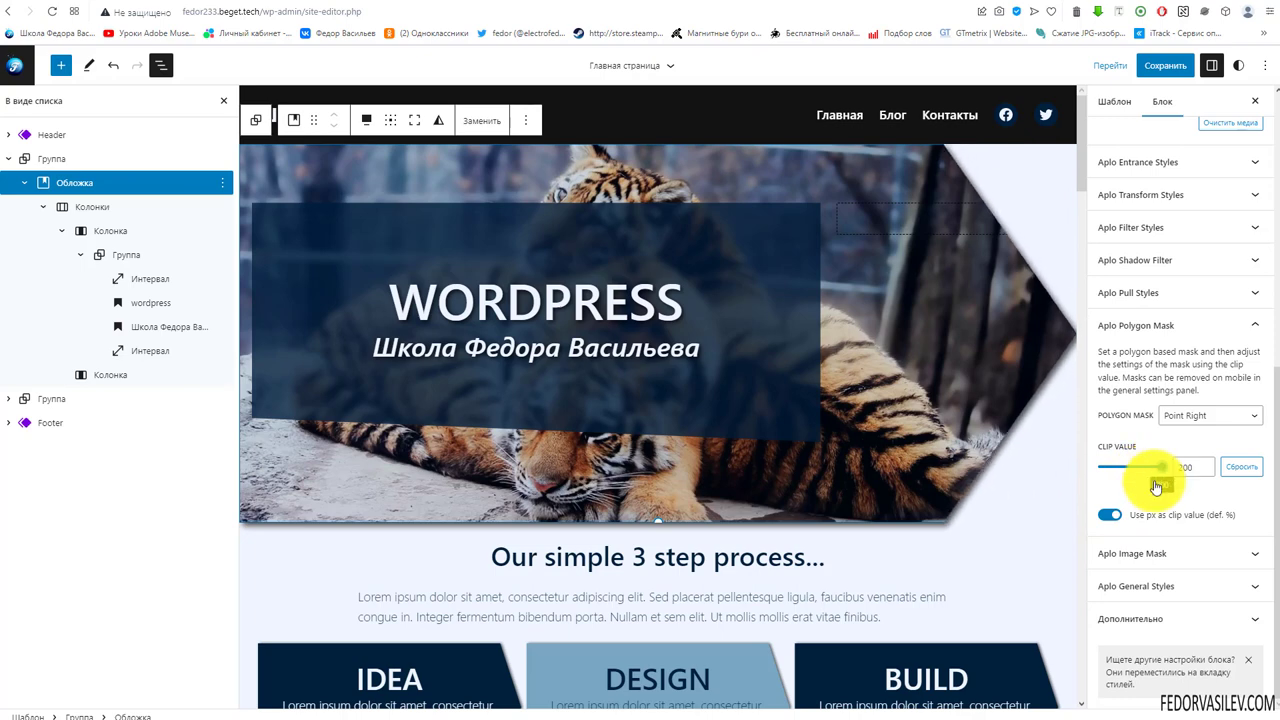
left_click(1107, 515)
left_click(1107, 515)
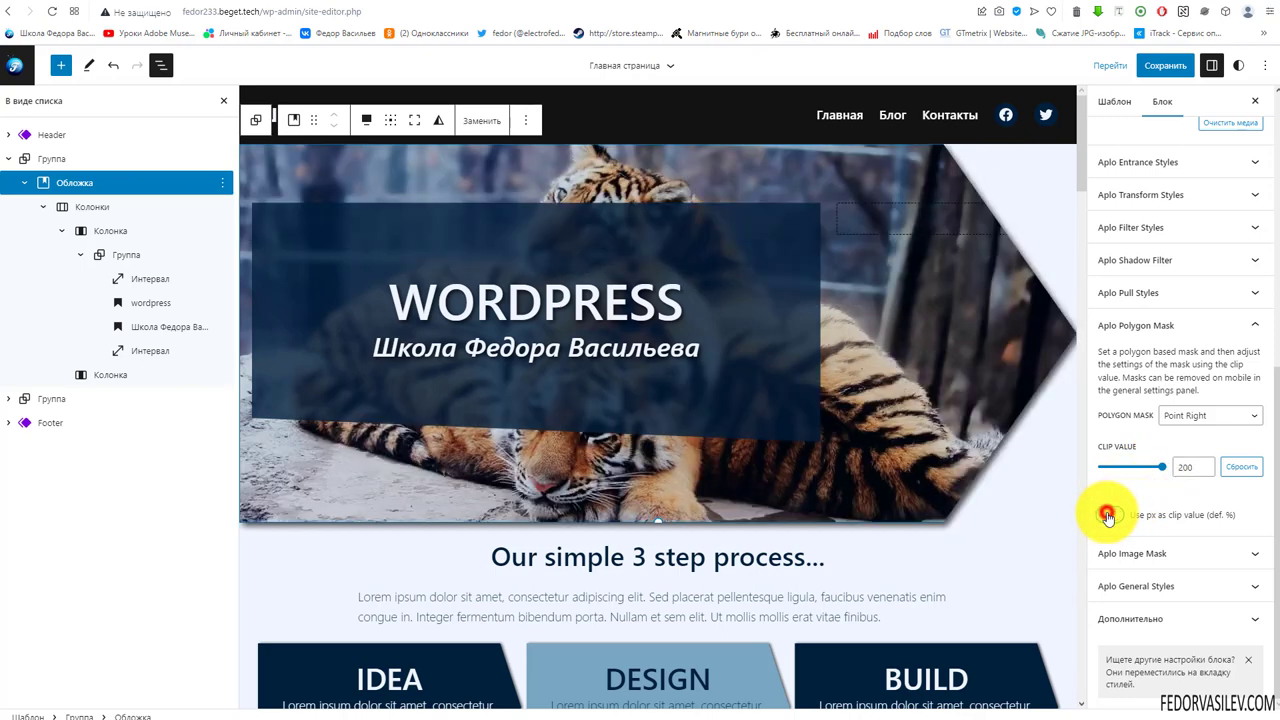
left_click(1107, 515)
left_click(1107, 515)
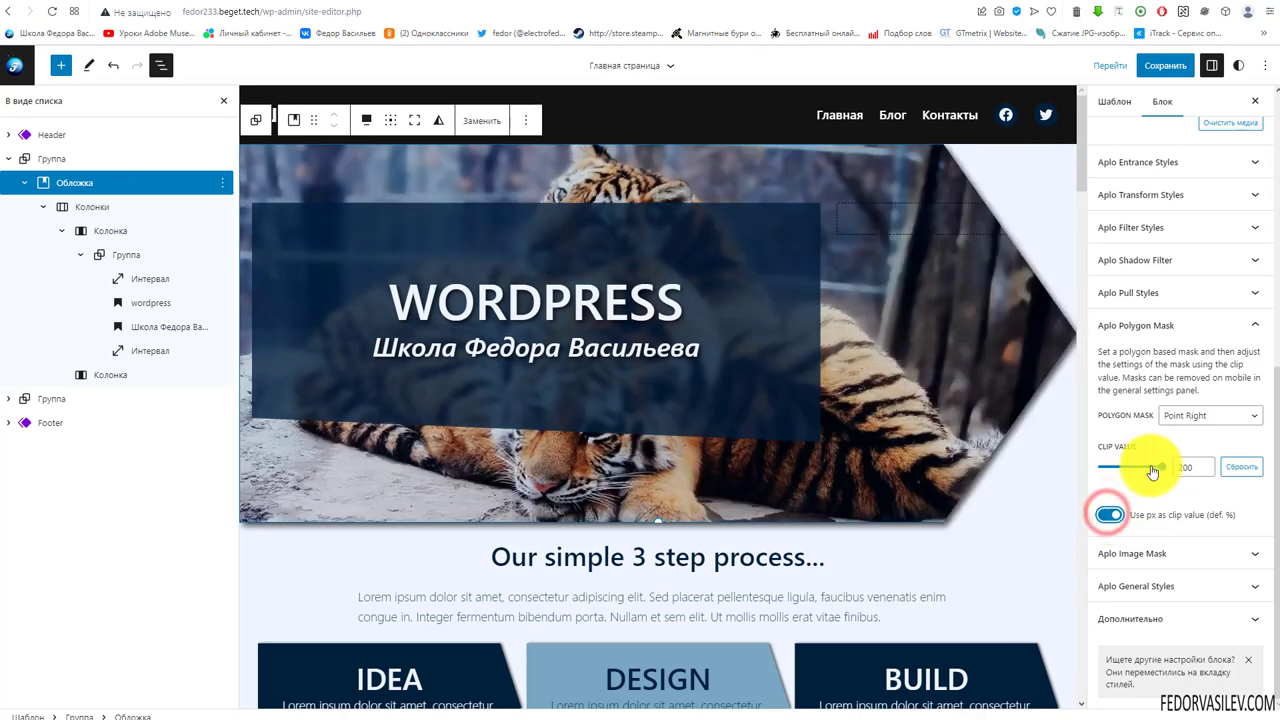
left_click(1109, 515)
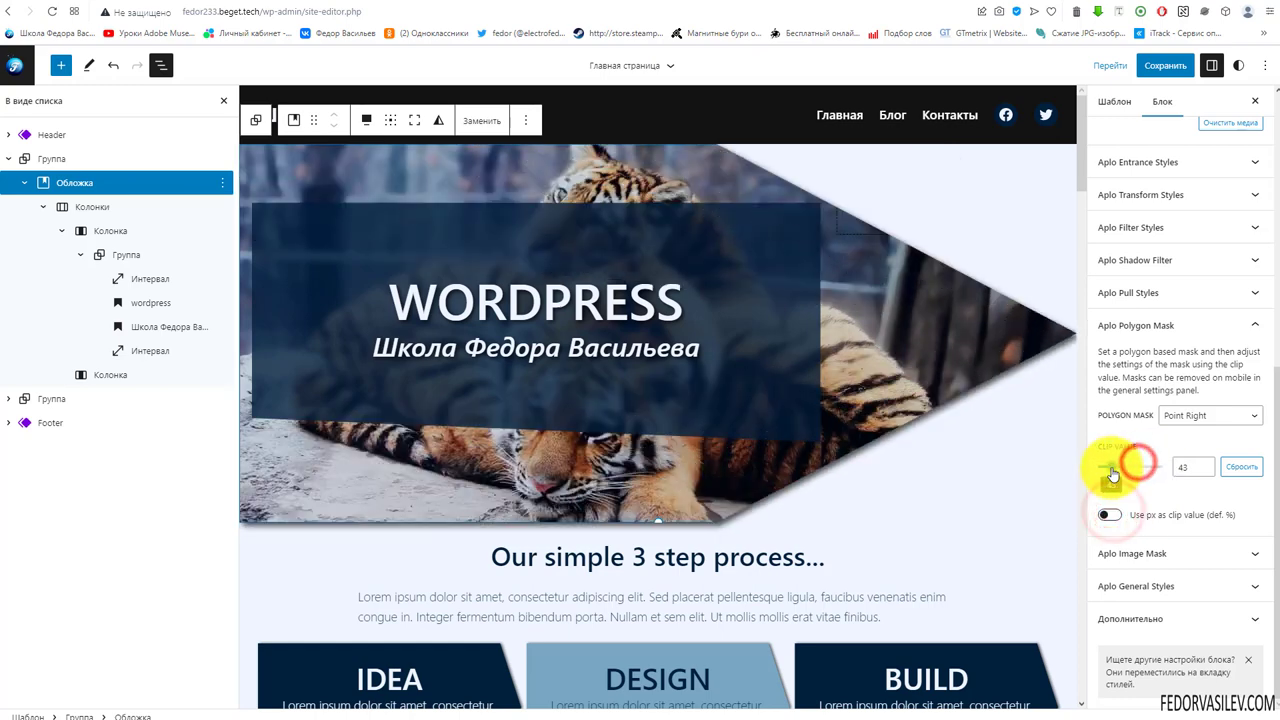
Try the Point Left, Point Left&Right and Lean Right polygon masks on the cover, setting the clip value to 20.
left_click(1190, 417)
left_click(1196, 455)
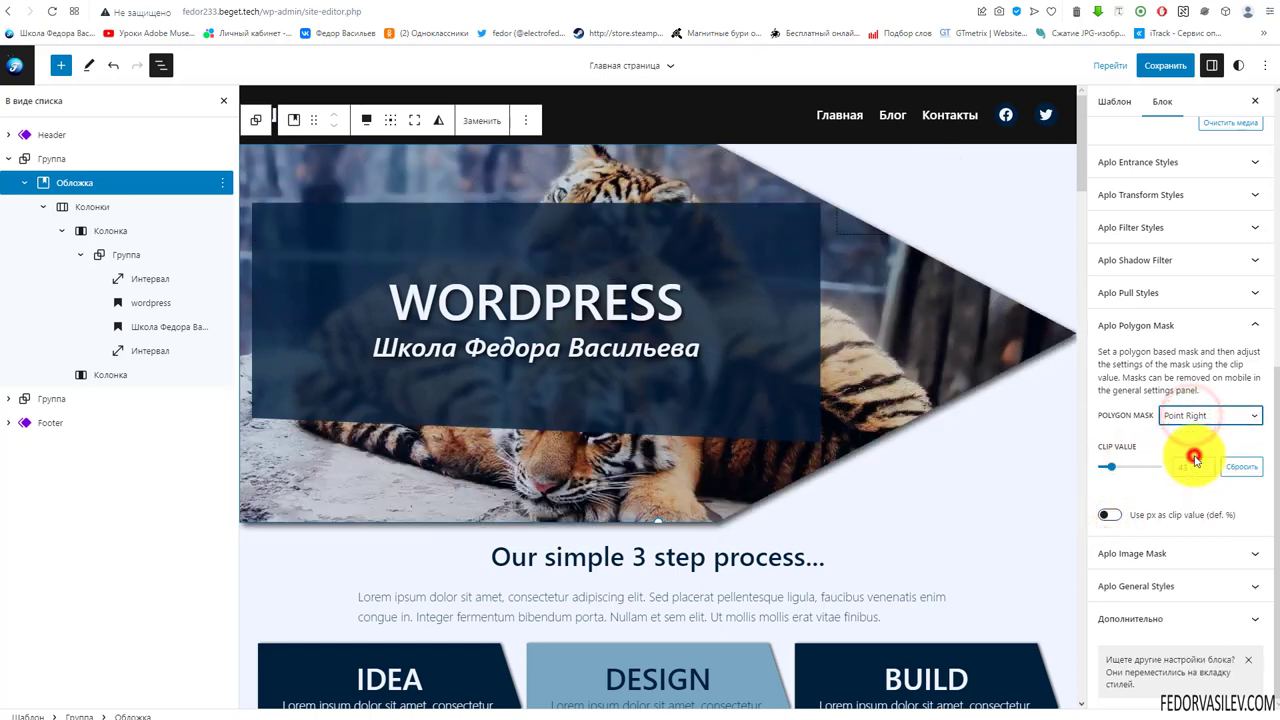
left_click(1178, 415)
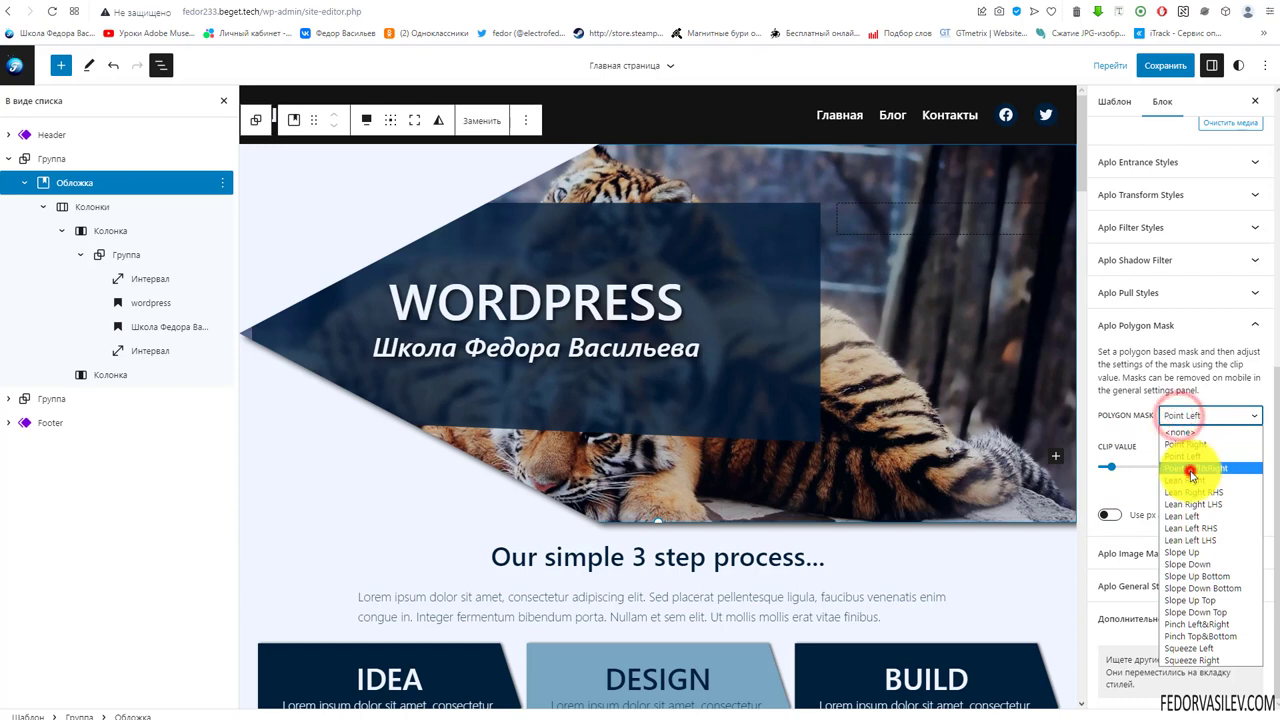
left_click(1191, 470)
left_click(1190, 417)
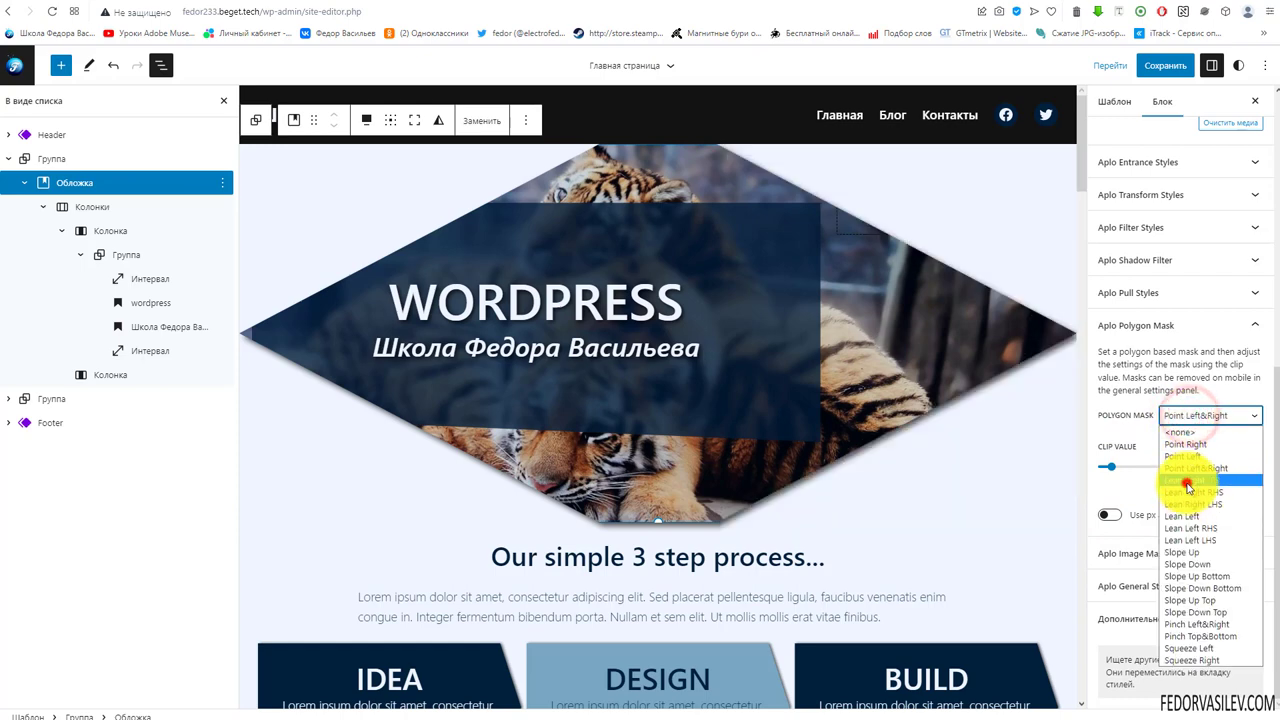
left_click(1188, 482)
mouse_move(1115, 472)
left_mouse_down()
mouse_move(1134, 474)
mouse_move(1103, 477)
left_mouse_up()
Try the Lean Left LHS, Slope Up Bottom, Squeeze Right and Pinch Top&Bottom polygon masks on the cover.
left_click(1188, 417)
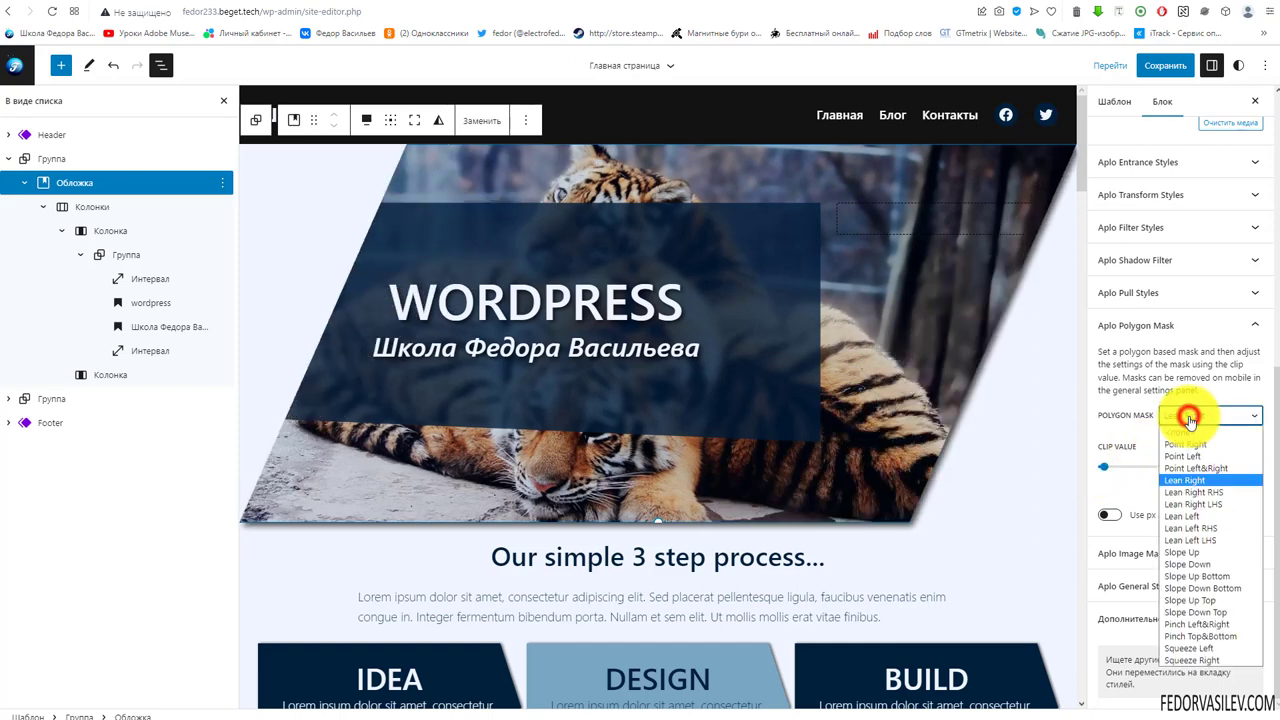
left_click(1196, 504)
left_click(1190, 418)
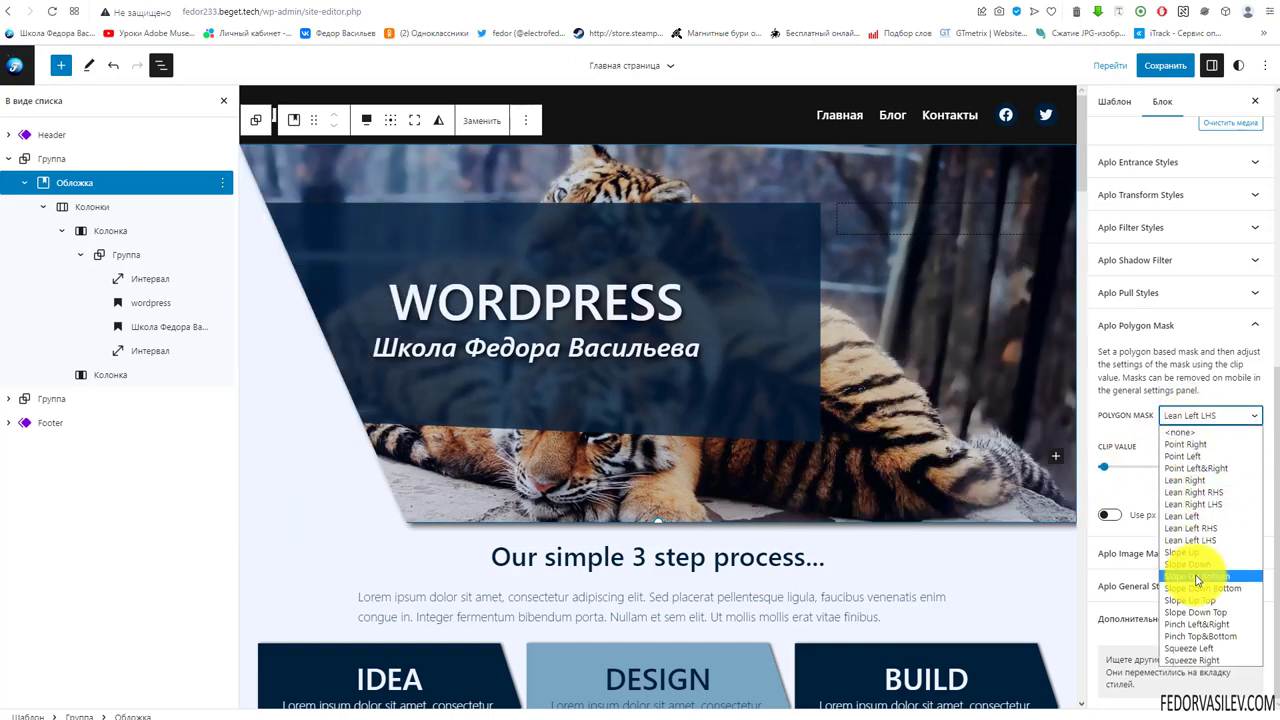
left_click(1196, 576)
left_click(1203, 416)
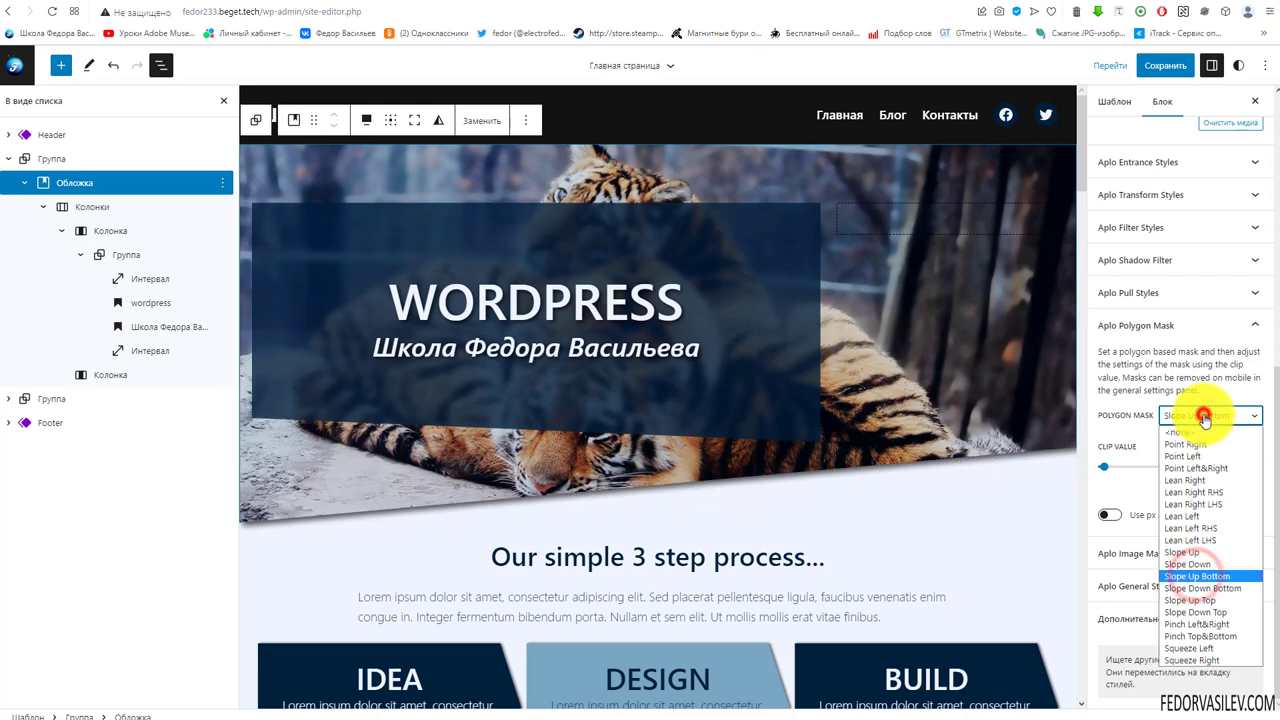
left_click(1191, 660)
left_click(1190, 417)
left_click(1200, 636)
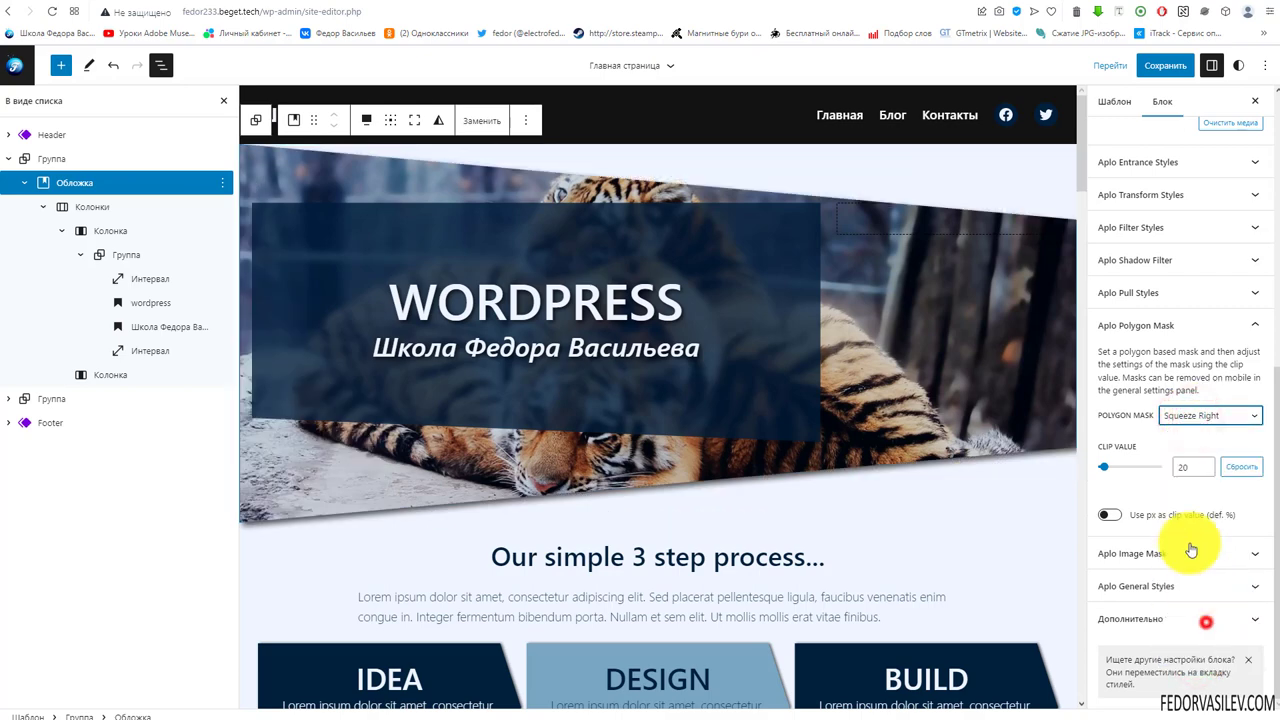
Try the Slope Down Bottom and Slope Up Bottom polygon masks, setting the clip value to 25 on the latter.
left_click(1179, 420)
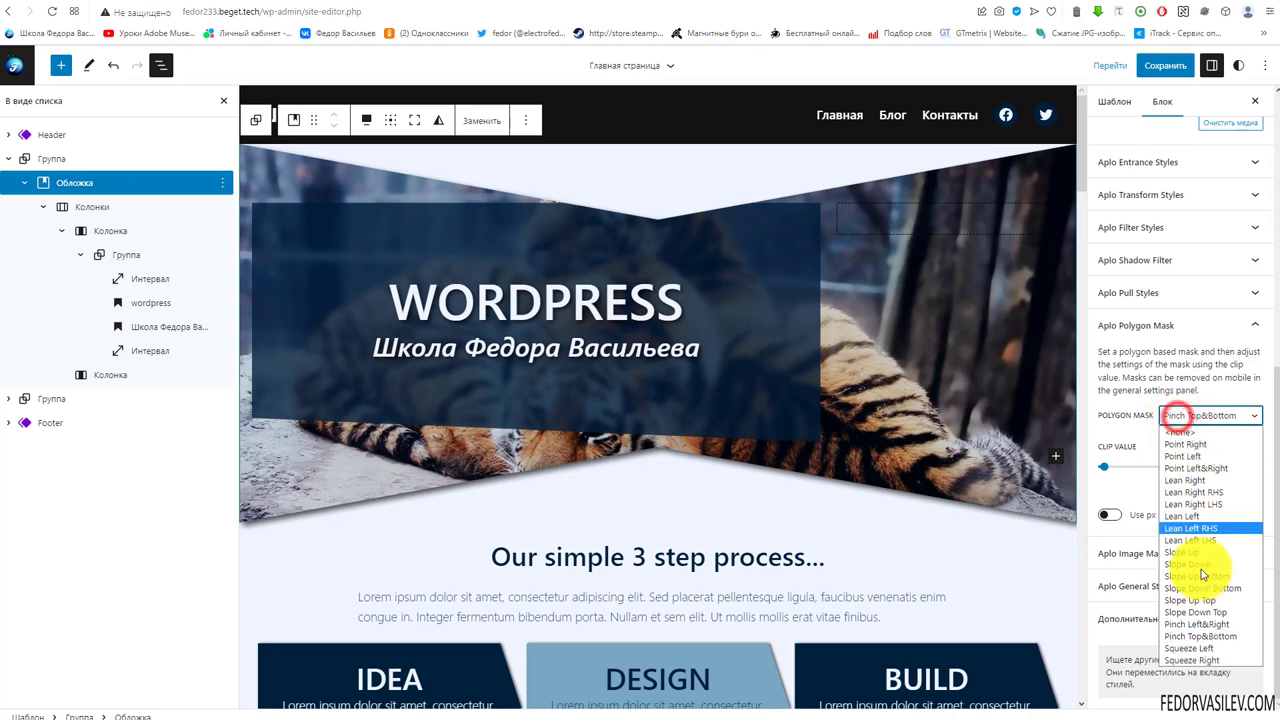
left_click(1195, 584)
left_click(1188, 420)
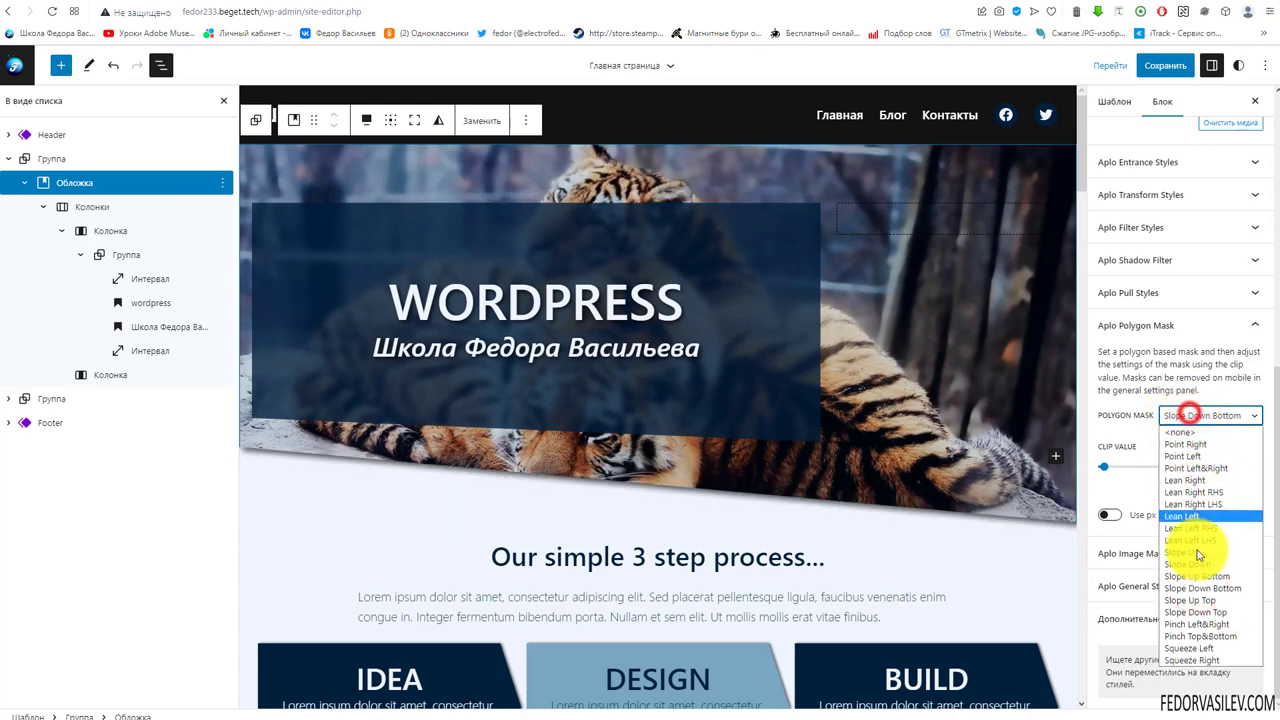
left_click(1193, 572)
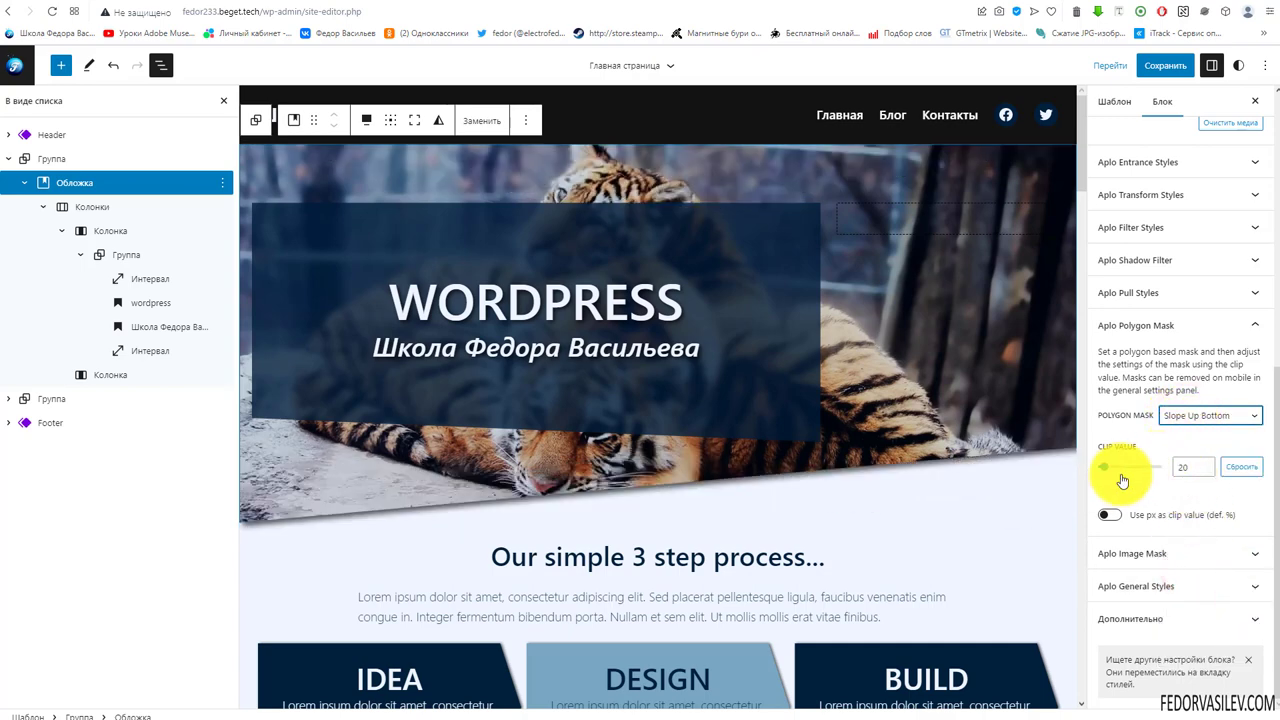
left_click_drag(1108, 473, 1137, 469)
Return the cover's polygon mask to <none> and close the Aplo Polygon Mask settings.
left_click(1175, 415)
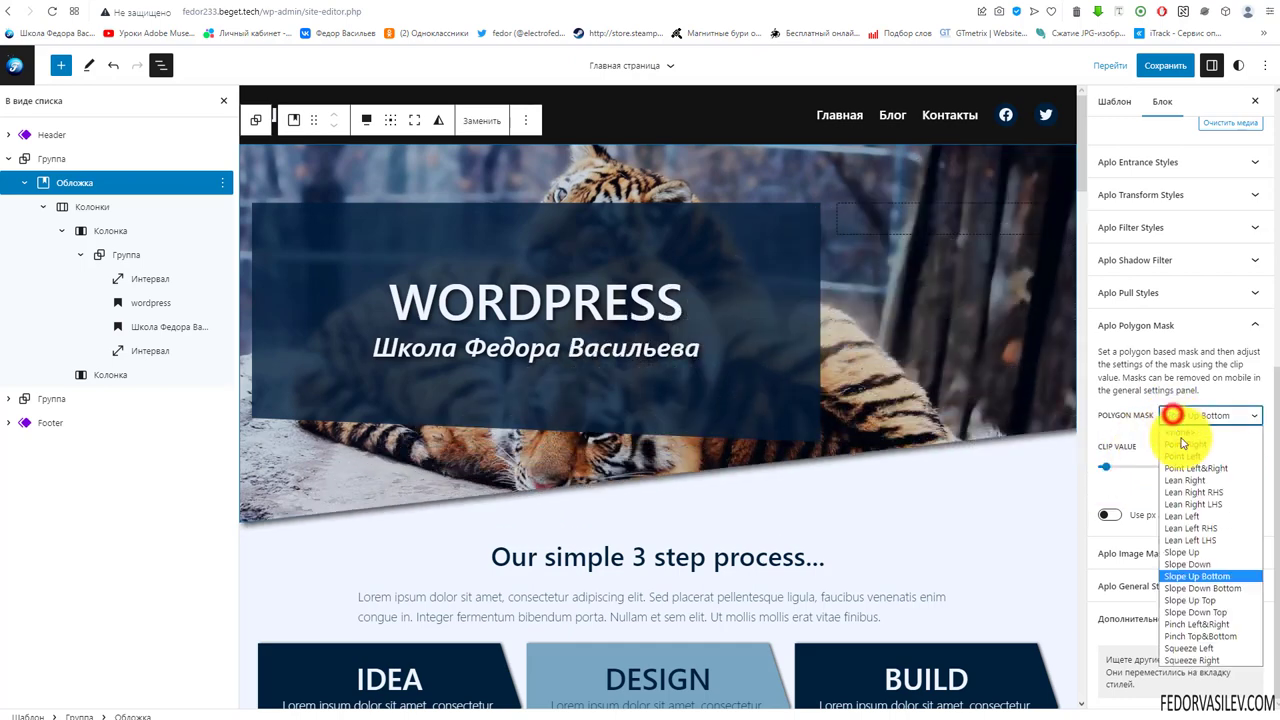
left_click(1171, 430)
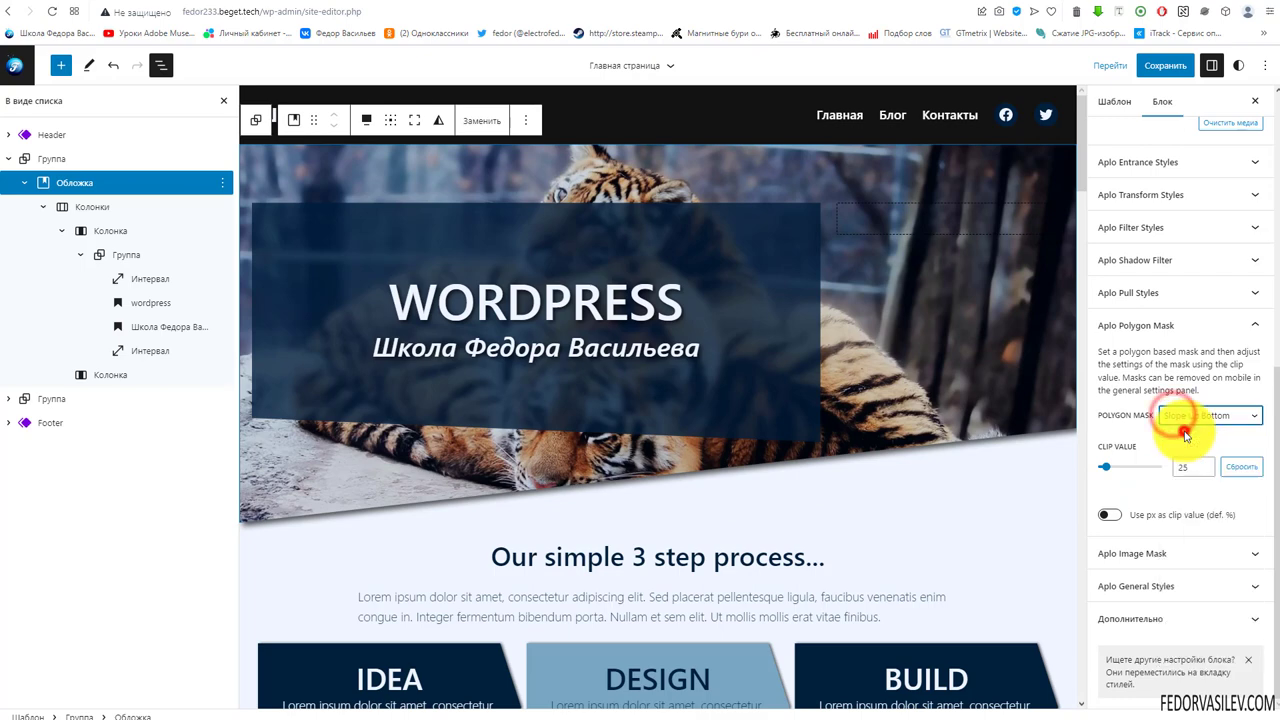
left_click(1137, 325)
Open the cover's Aplo Image Mask settings and try the Circle, Curved, Curved Outline and Wave masks.
left_click(1136, 556)
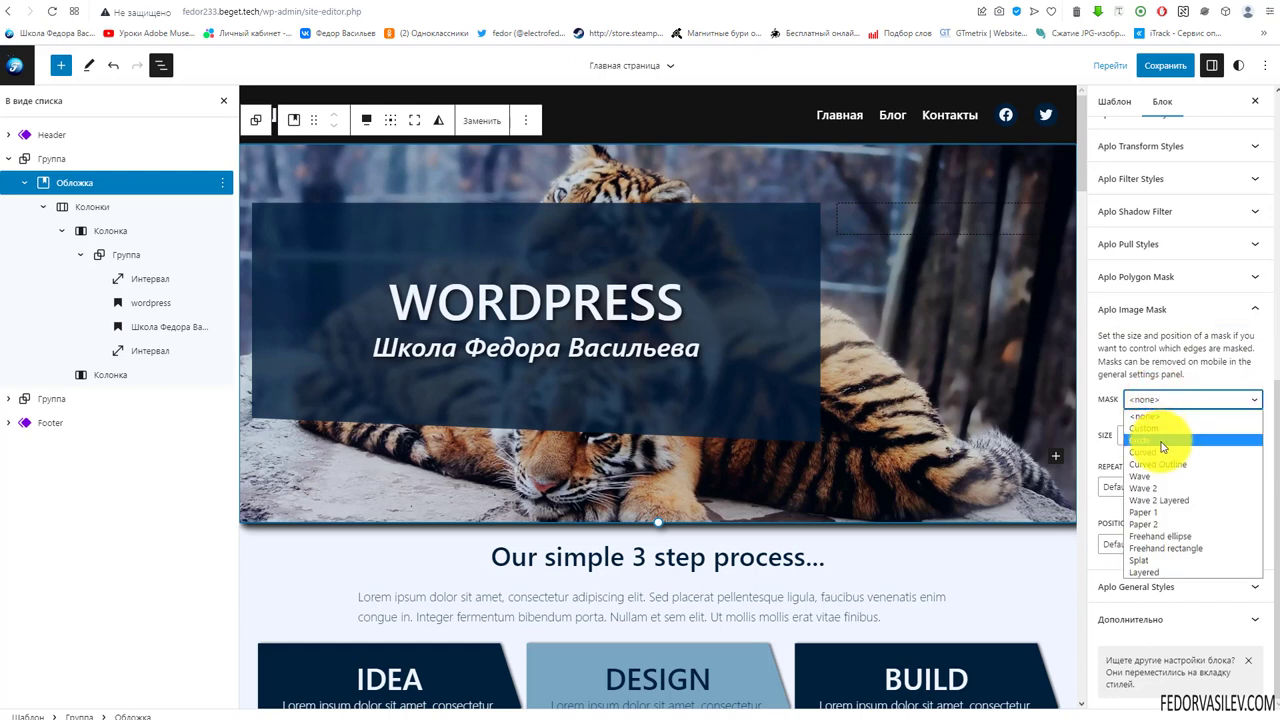
left_click(1163, 441)
left_click(1171, 402)
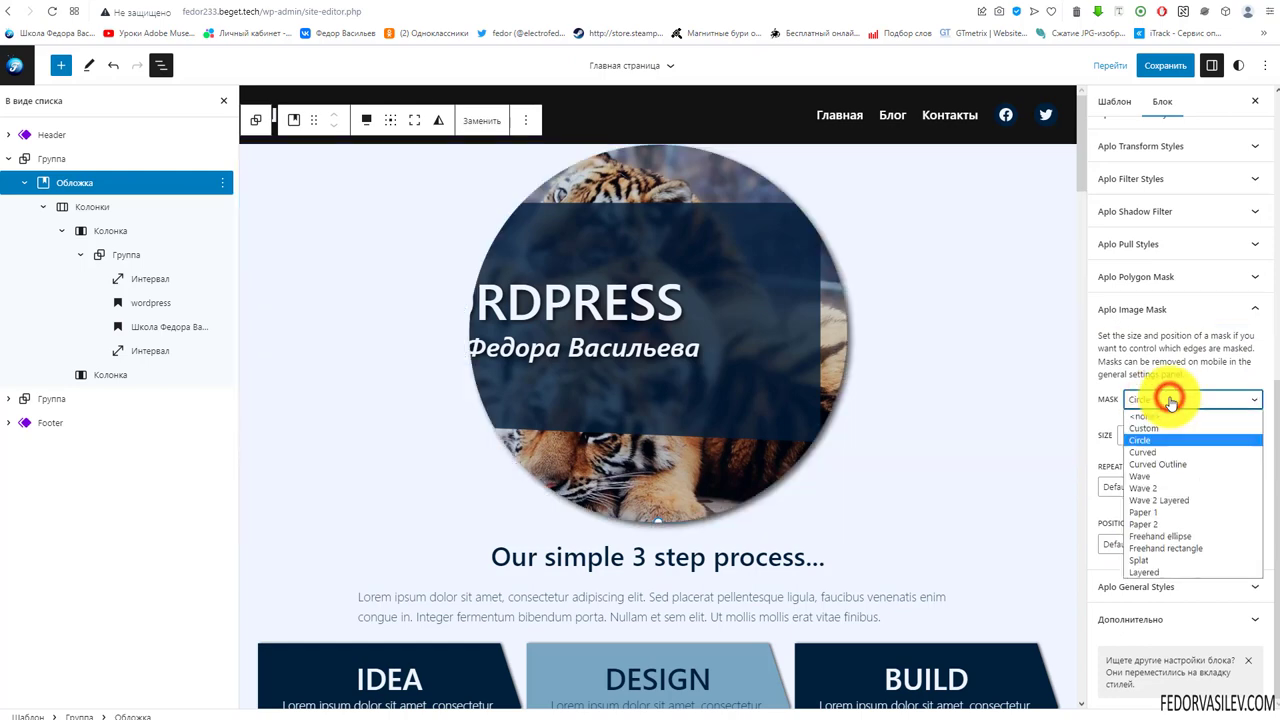
left_click(1152, 453)
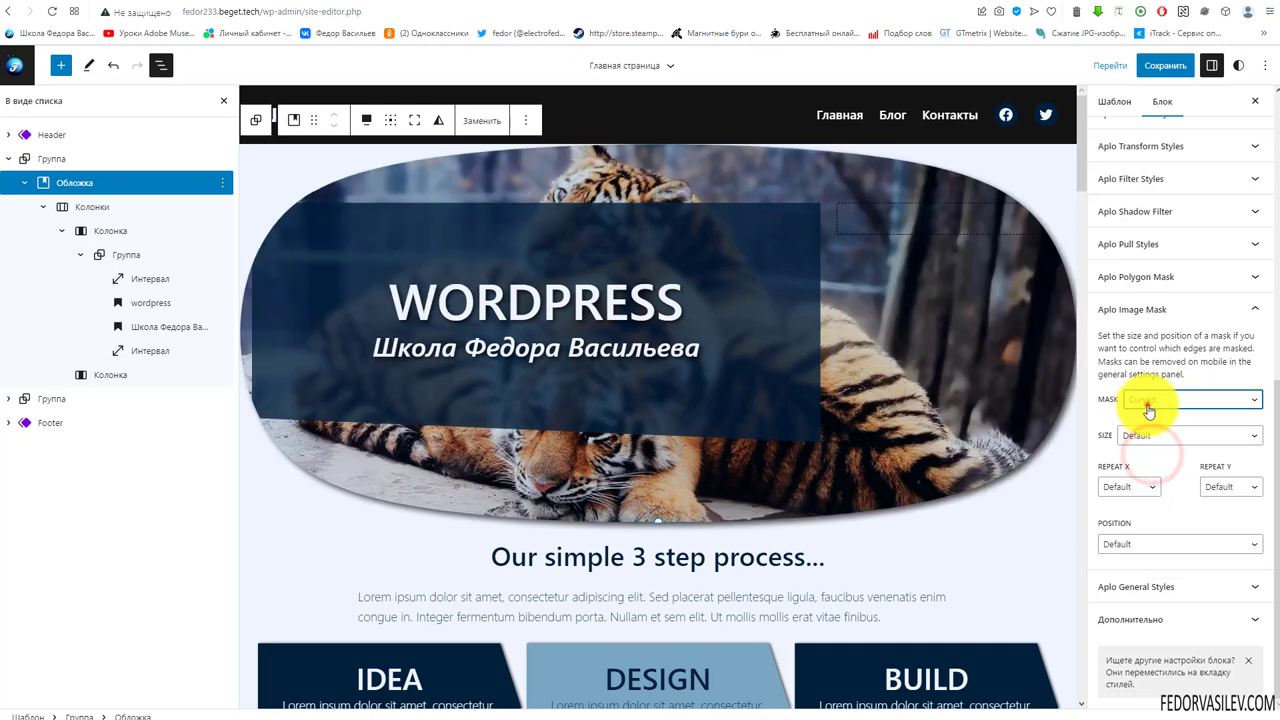
left_click(1149, 404)
left_click(1147, 464)
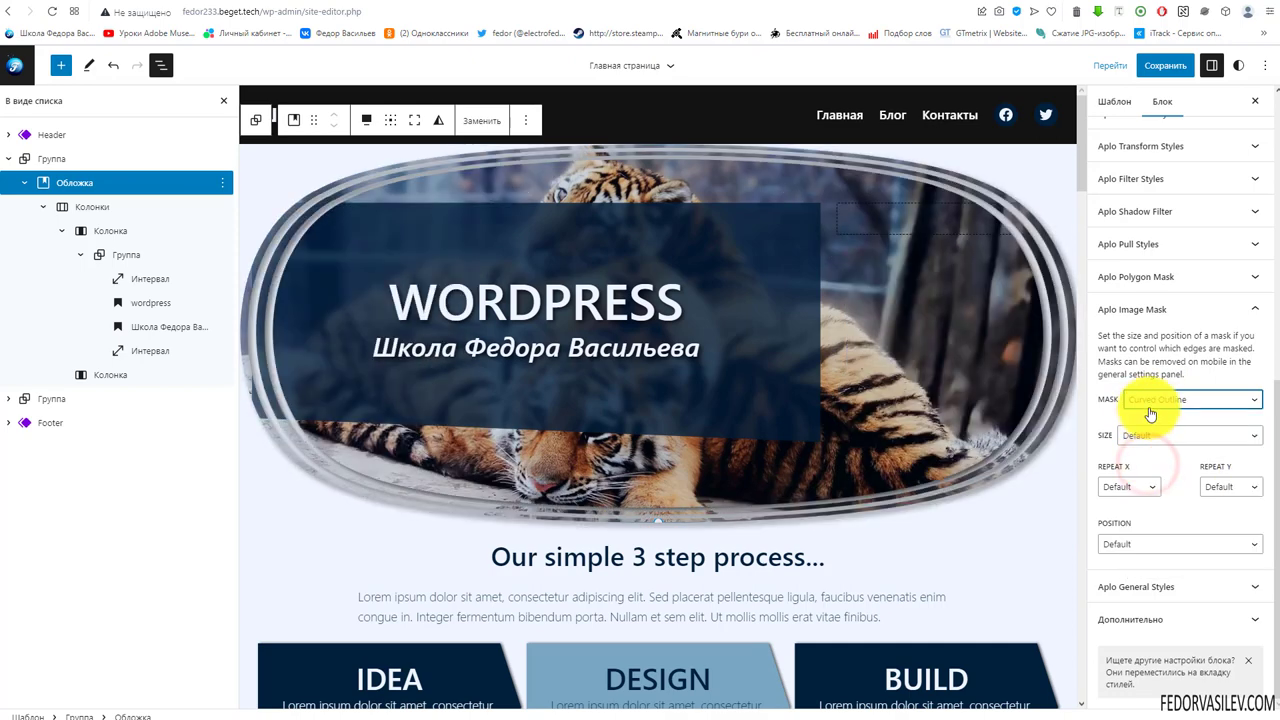
left_click(1150, 406)
left_click(1150, 477)
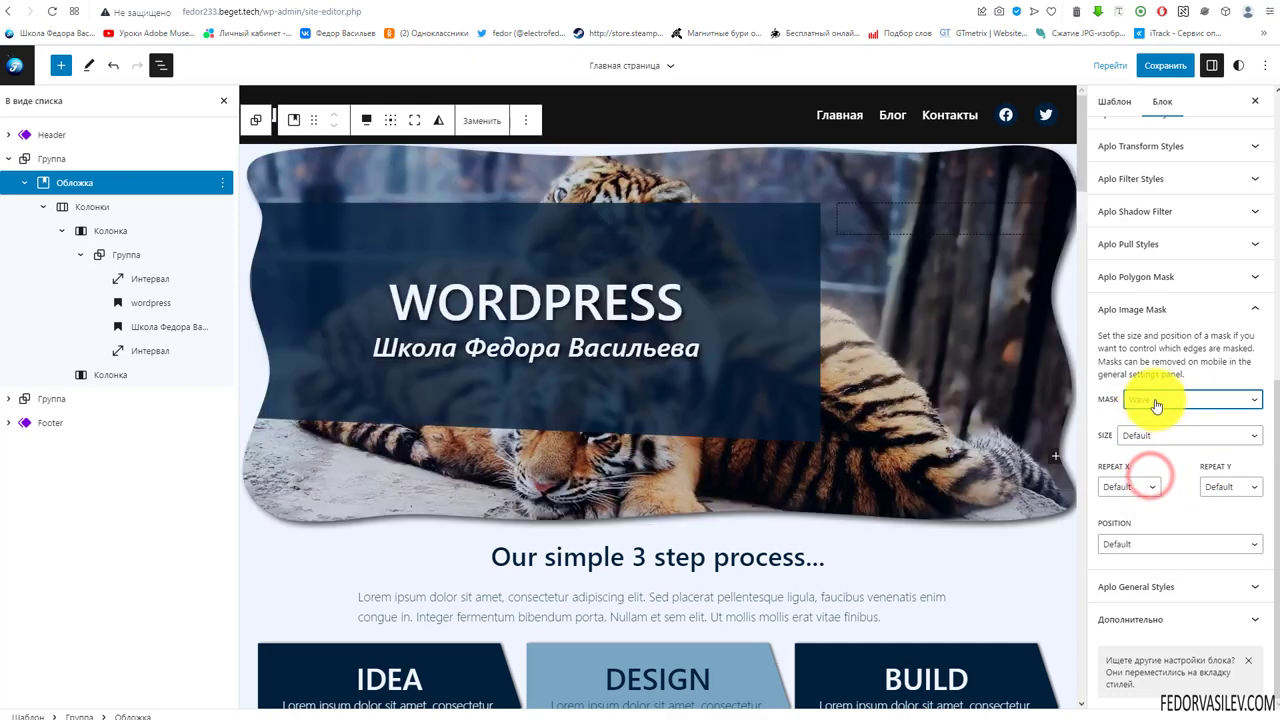
Try the Wave 2 Layered, Freehand ellipse and Freehand rectangle image masks, and apply the Splat mask to the cover.
left_click(1156, 402)
left_click(1158, 500)
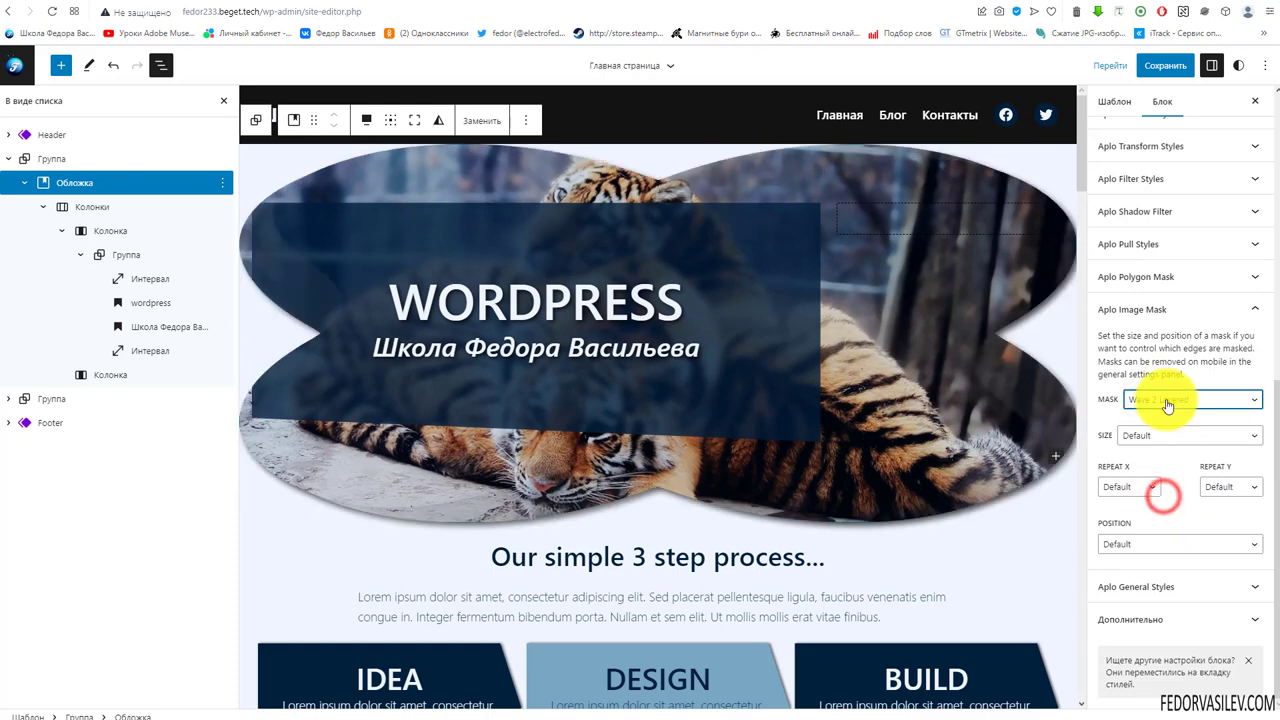
left_click(1160, 400)
left_click(1150, 536)
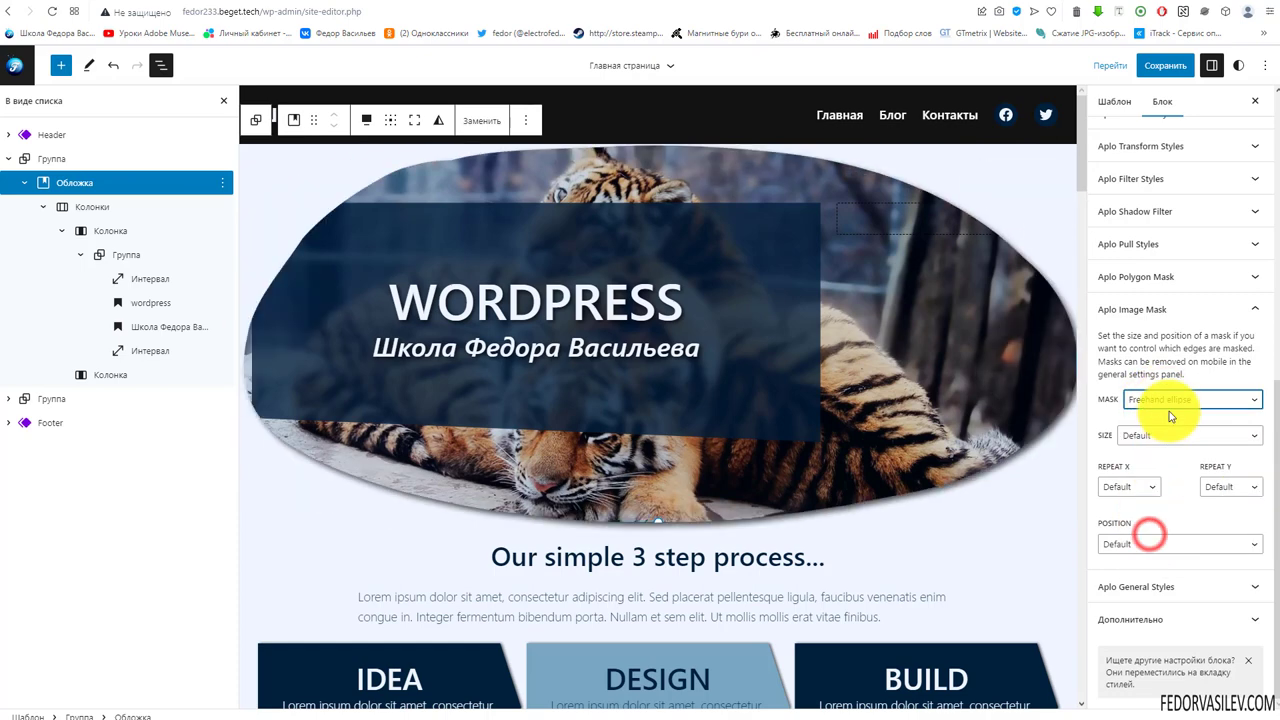
left_click(1172, 400)
left_click(1150, 546)
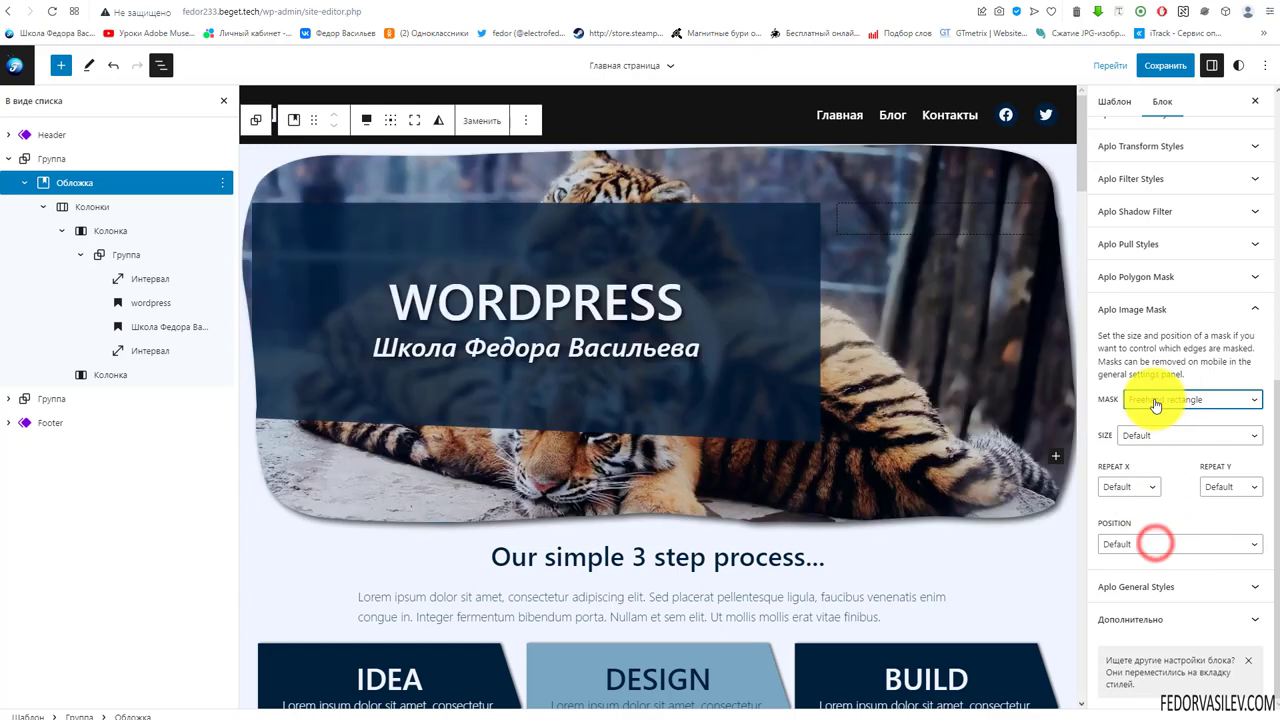
left_click(1158, 400)
left_click(1141, 560)
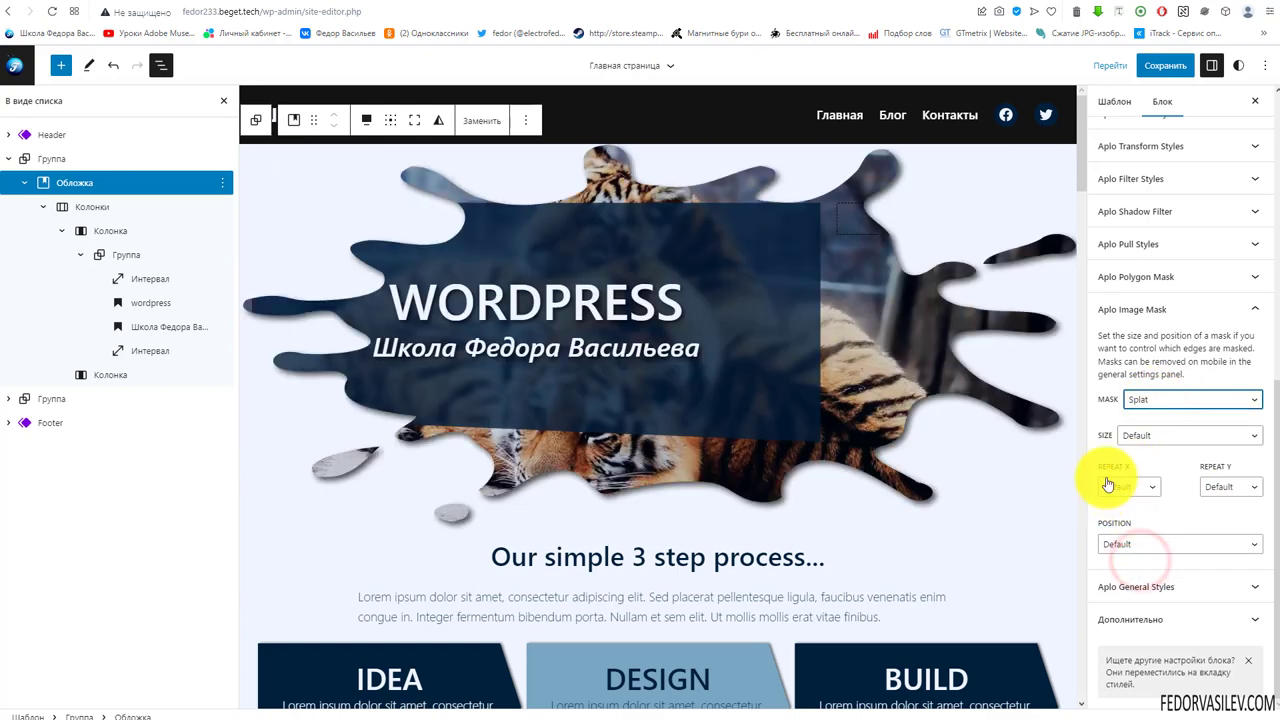
Try the Contain, Cover and Custom sizes for the Splat mask, adjust its custom dimensions, and return the size to Default.
left_click(1136, 437)
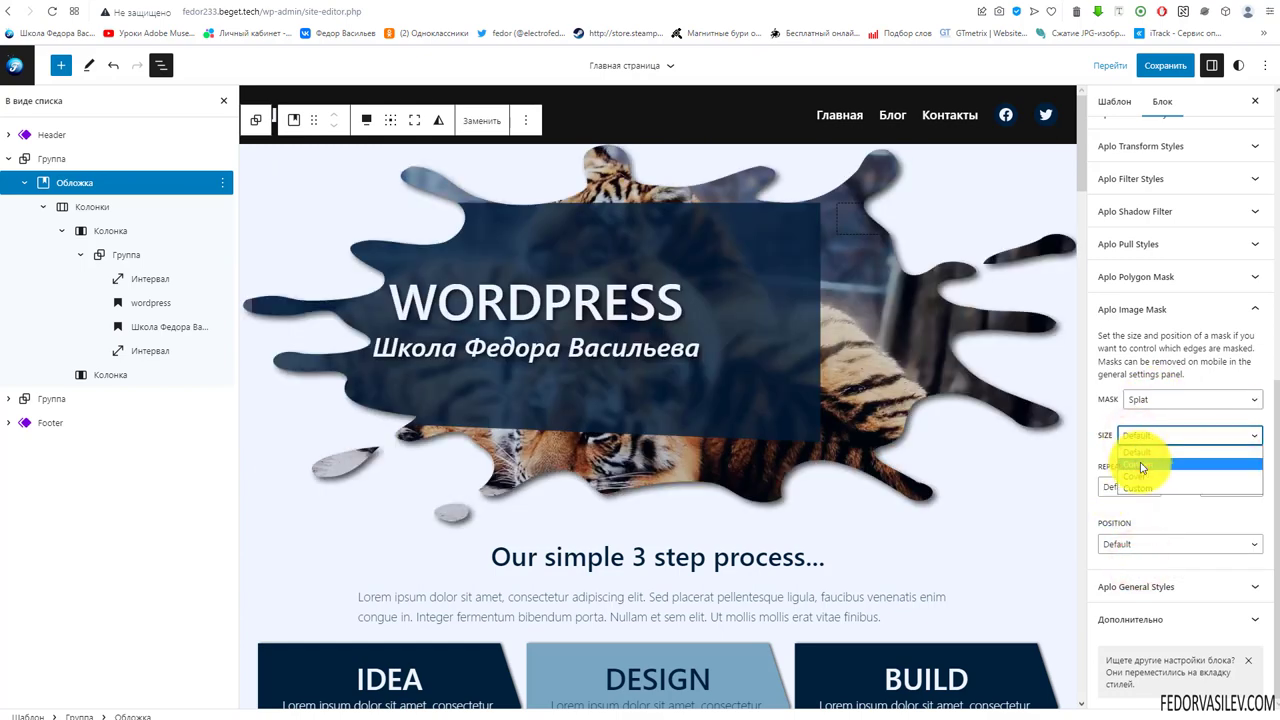
left_click(1149, 437)
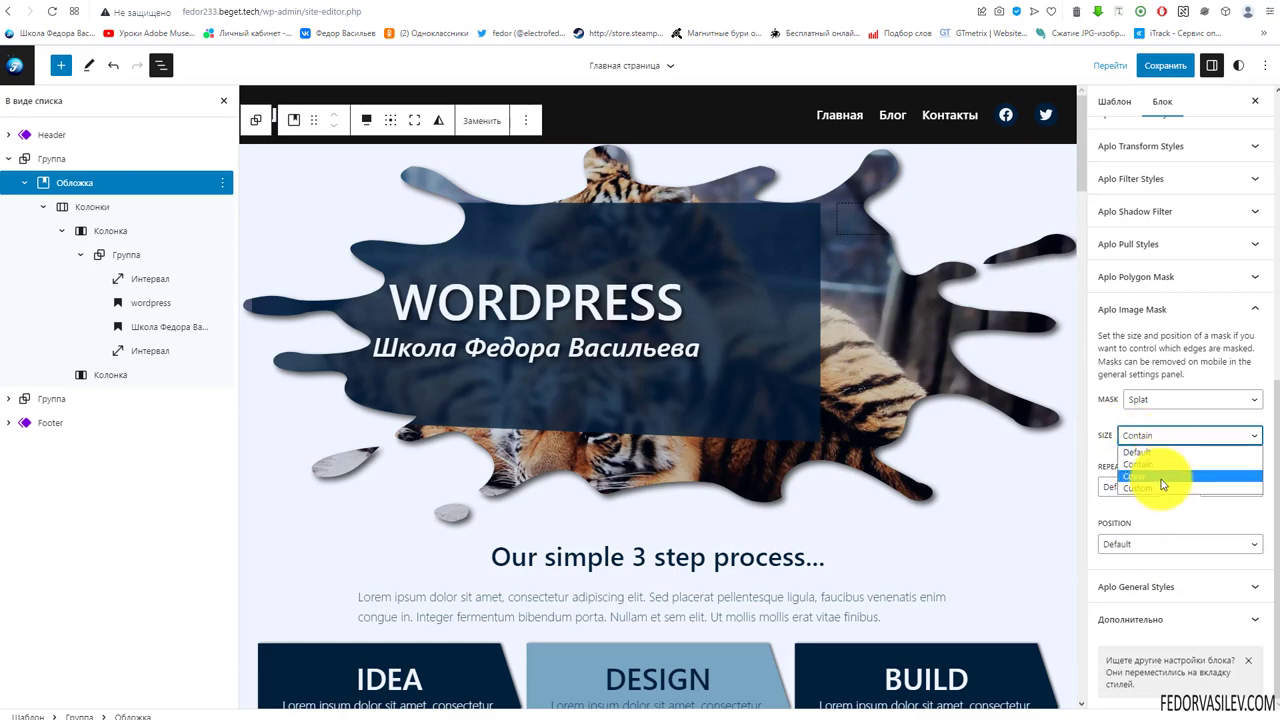
left_click(1159, 477)
left_click(1153, 437)
left_click(1148, 484)
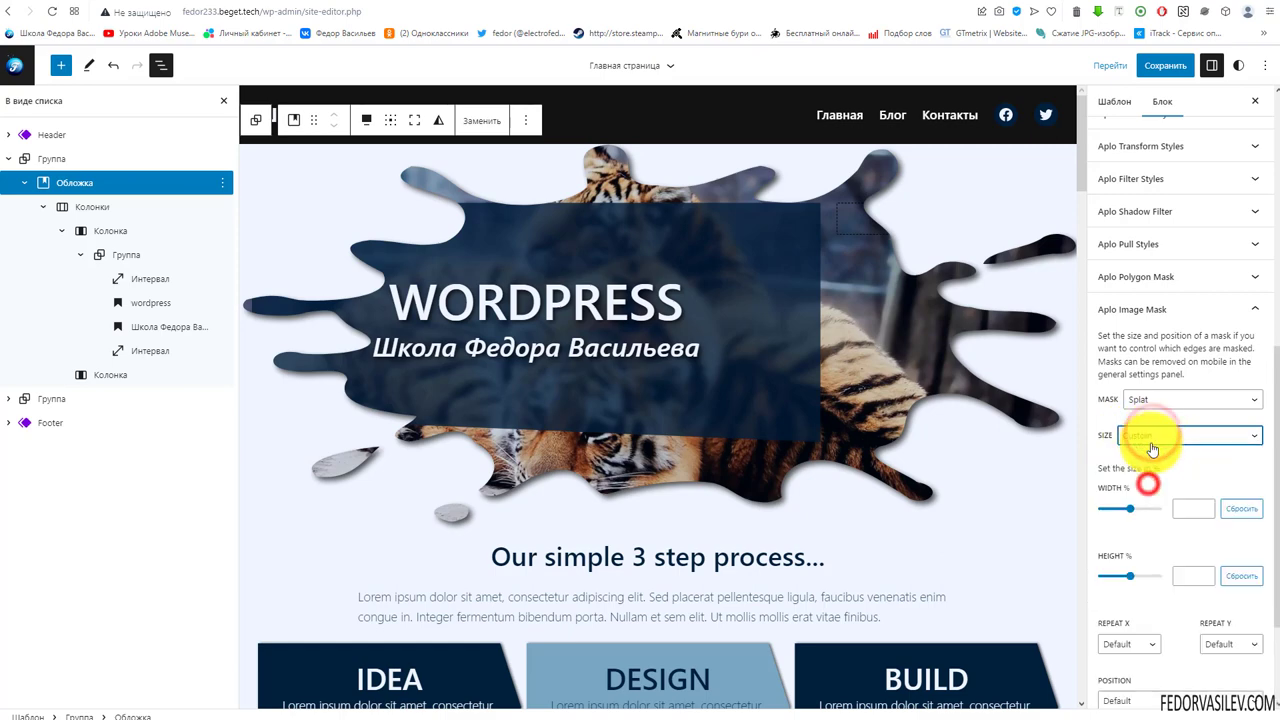
left_click_drag(1133, 518, 1144, 591)
Try Repeat for the Splat mask's horizontal repetition and set Repeat X to No Repeat.
left_click(1130, 487)
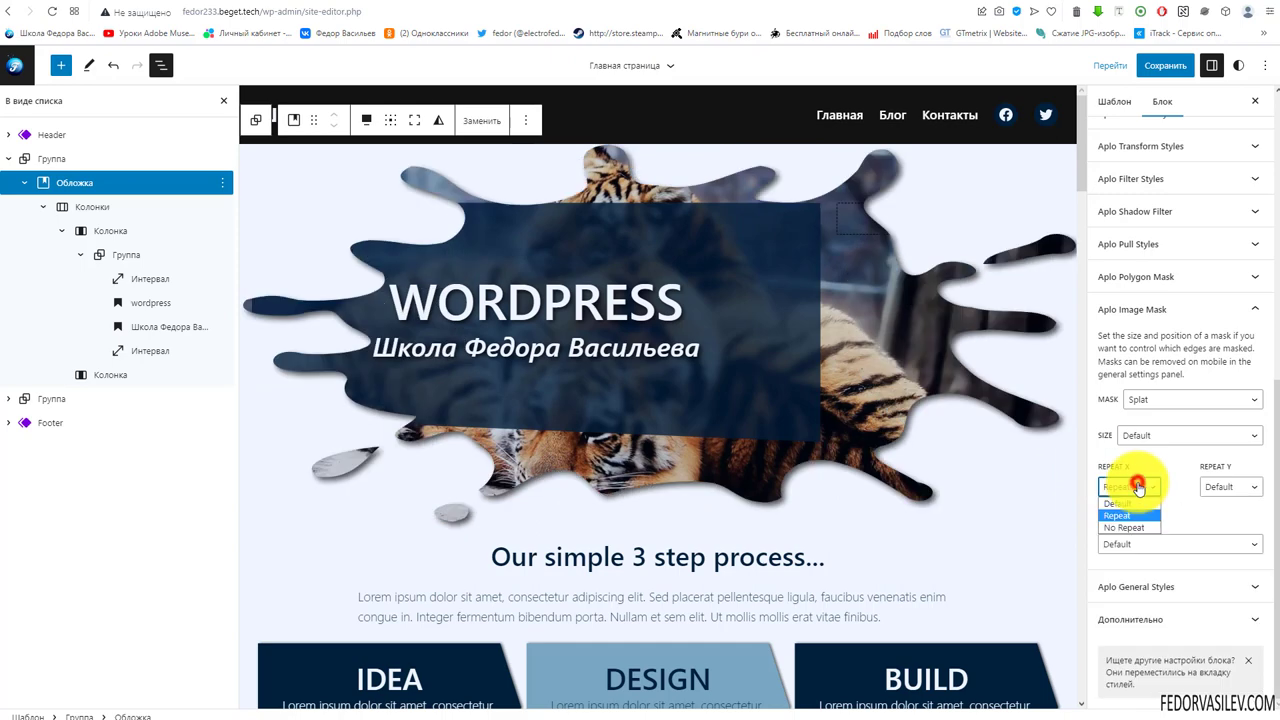
left_click(1130, 526)
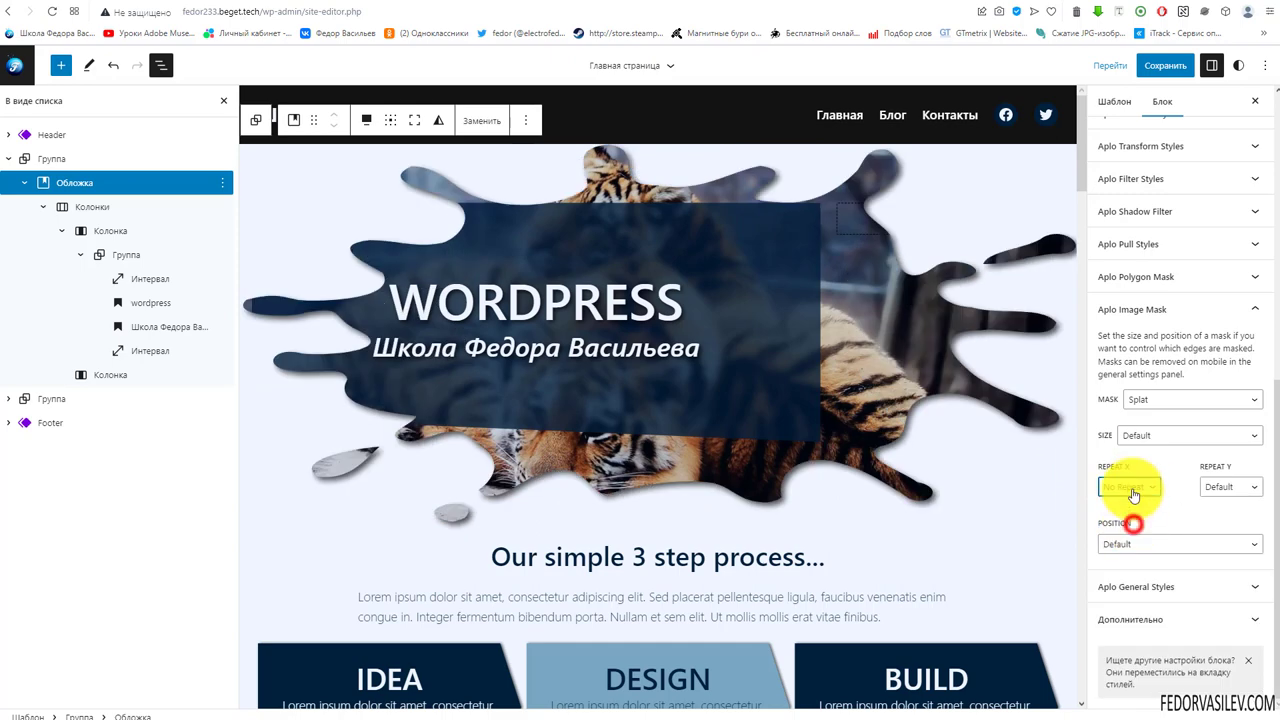
Return the Splat mask's Repeat X to Default, then try the Top mask position and restore the Default position.
left_click(1226, 488)
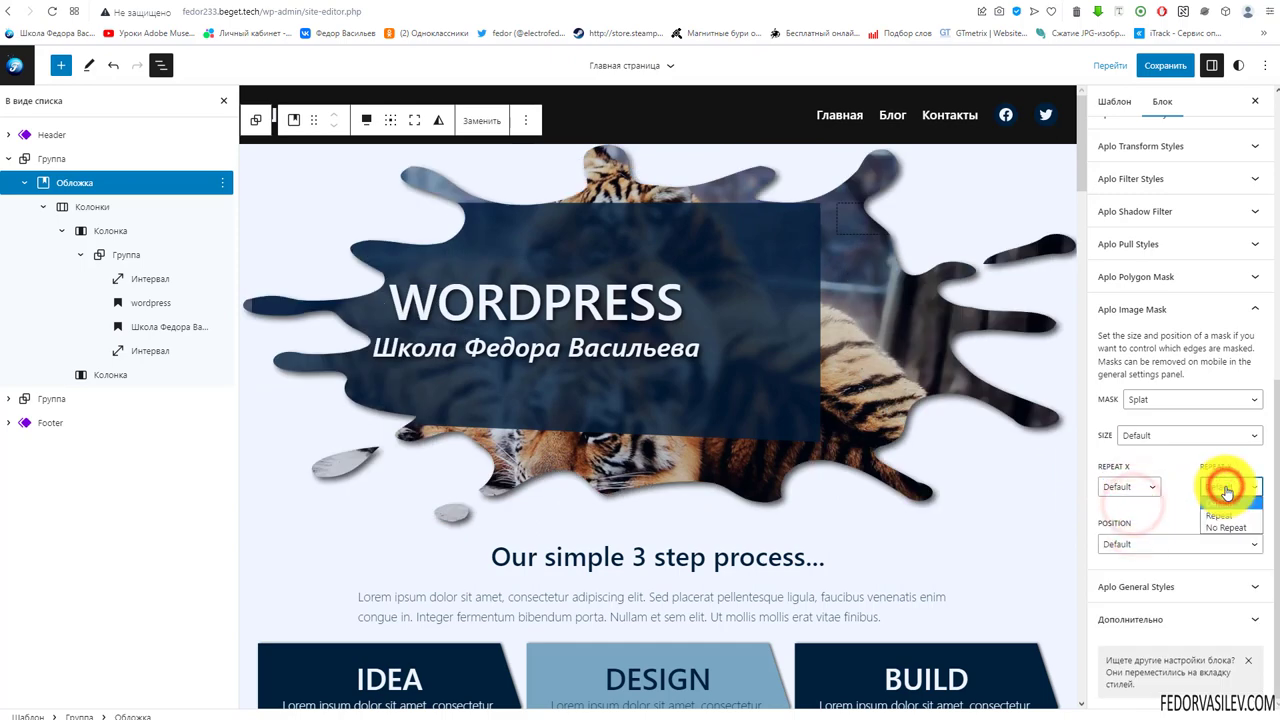
left_click(1226, 488)
left_click(1152, 543)
left_click(1143, 568)
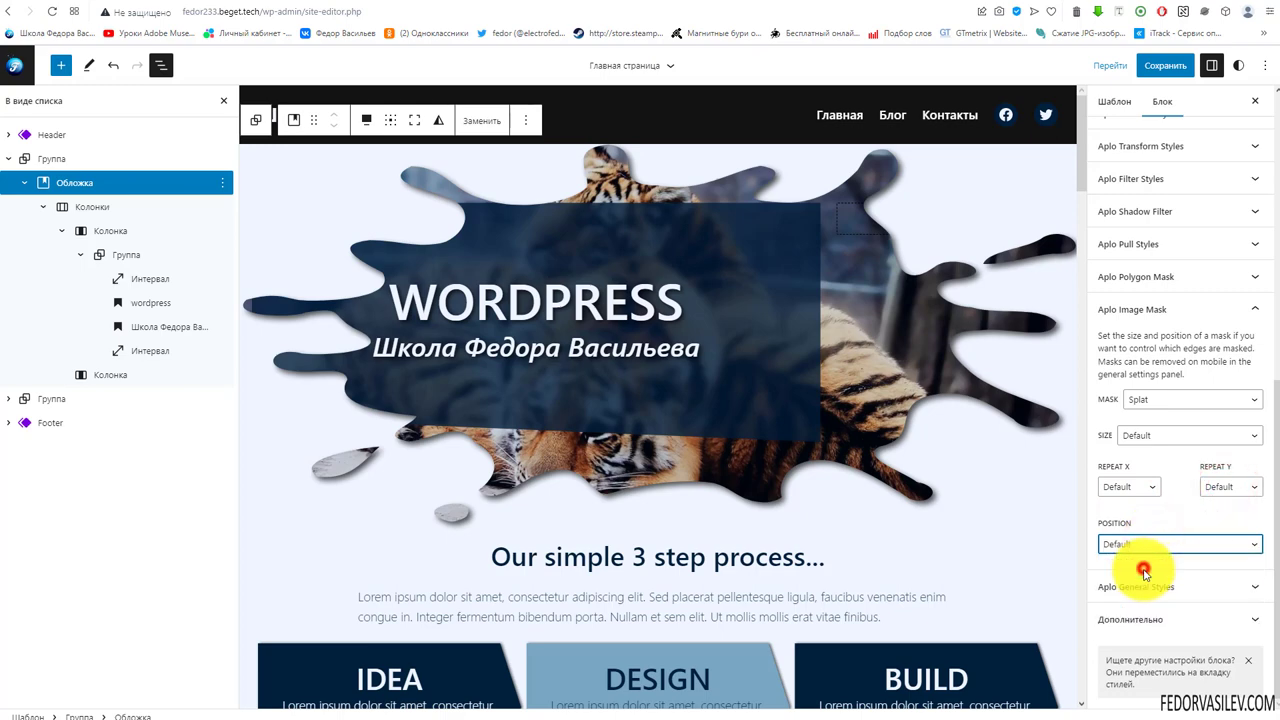
left_click(1148, 540)
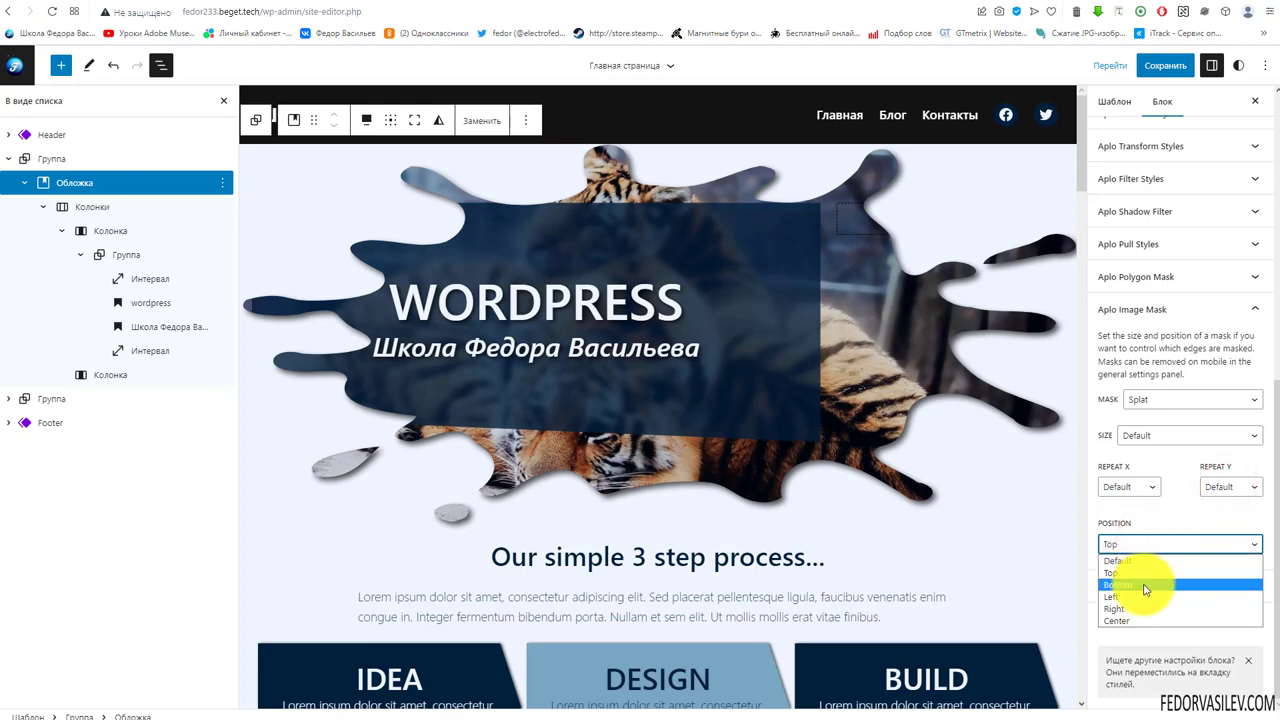
left_click(1126, 543)
left_click(1128, 560)
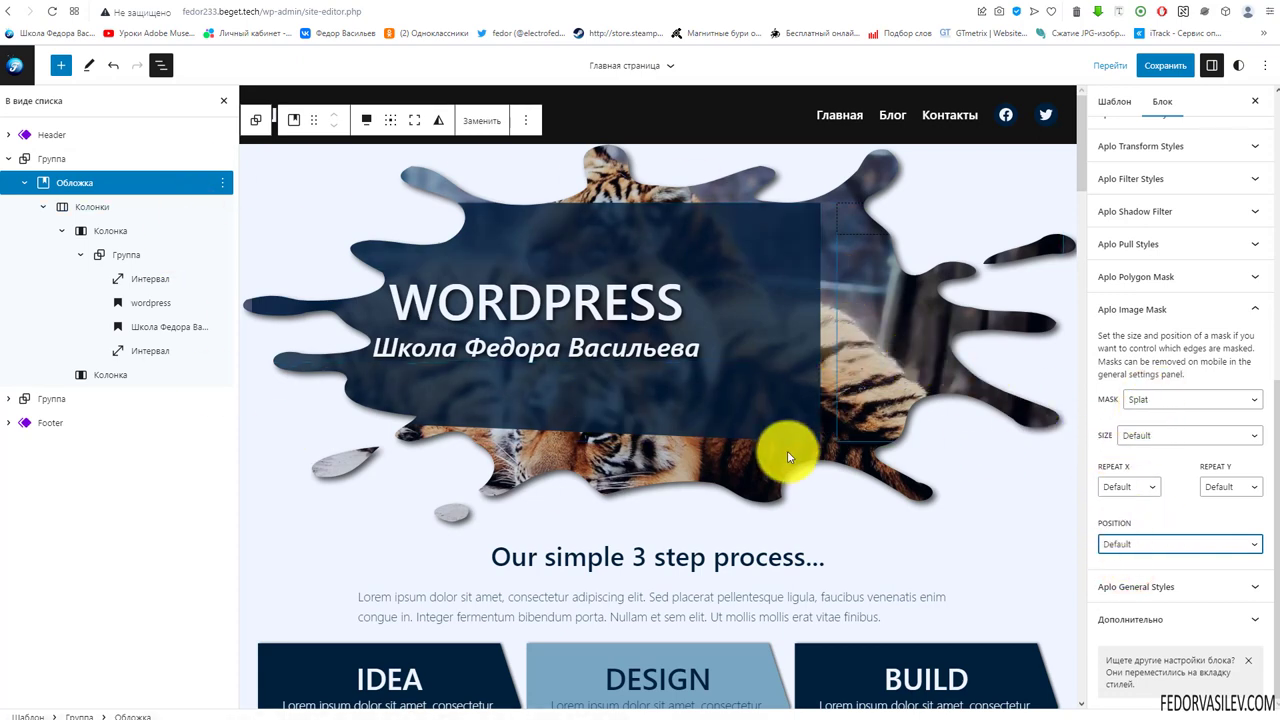
left_click(1155, 400)
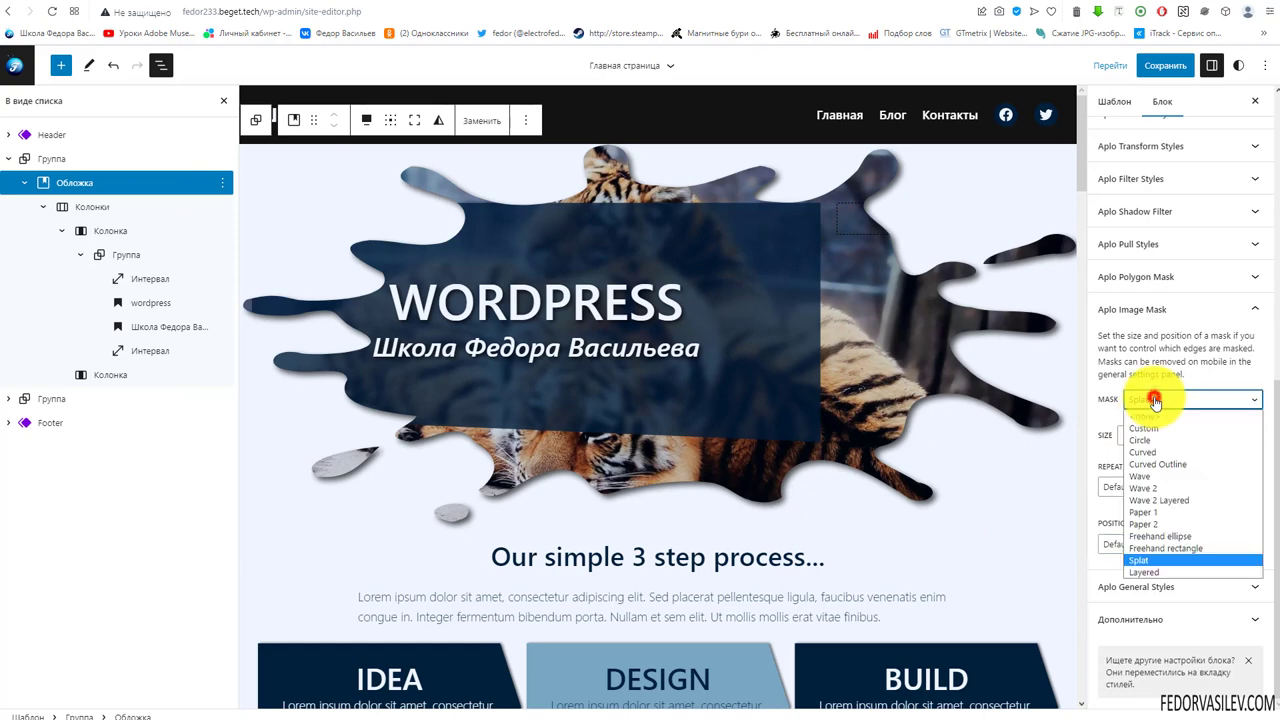
left_click(1160, 428)
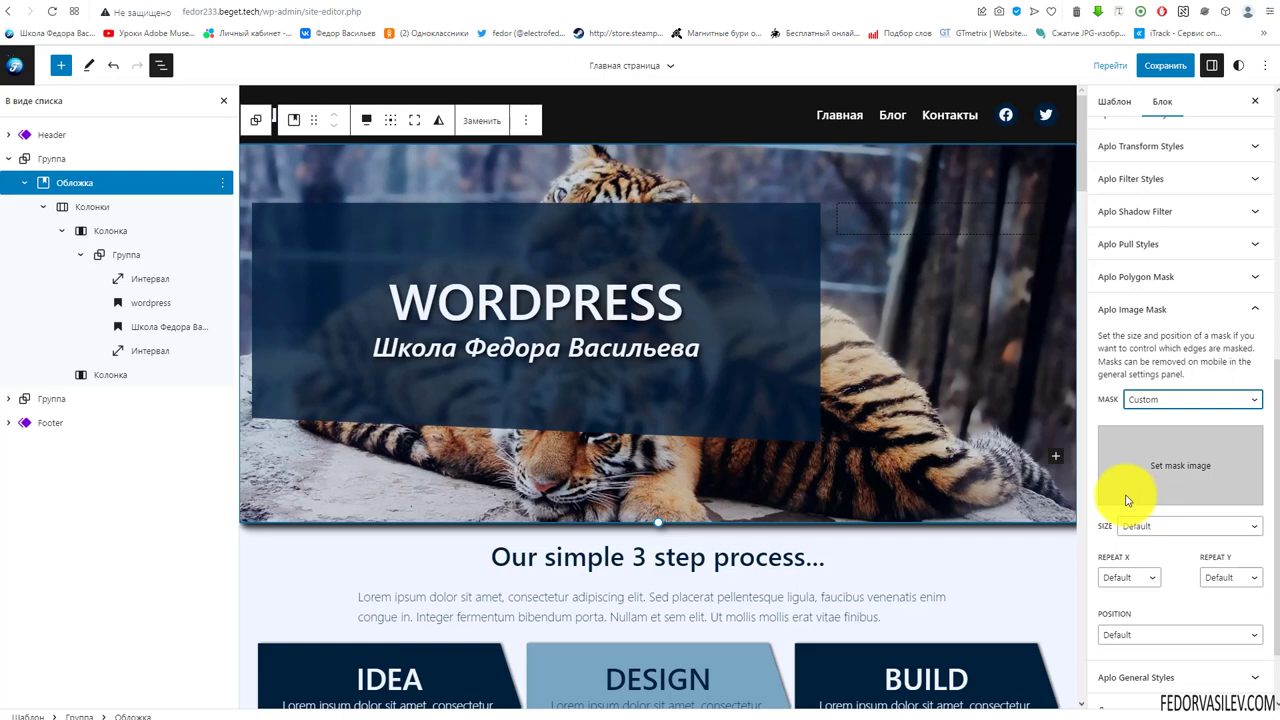
left_click(1164, 470)
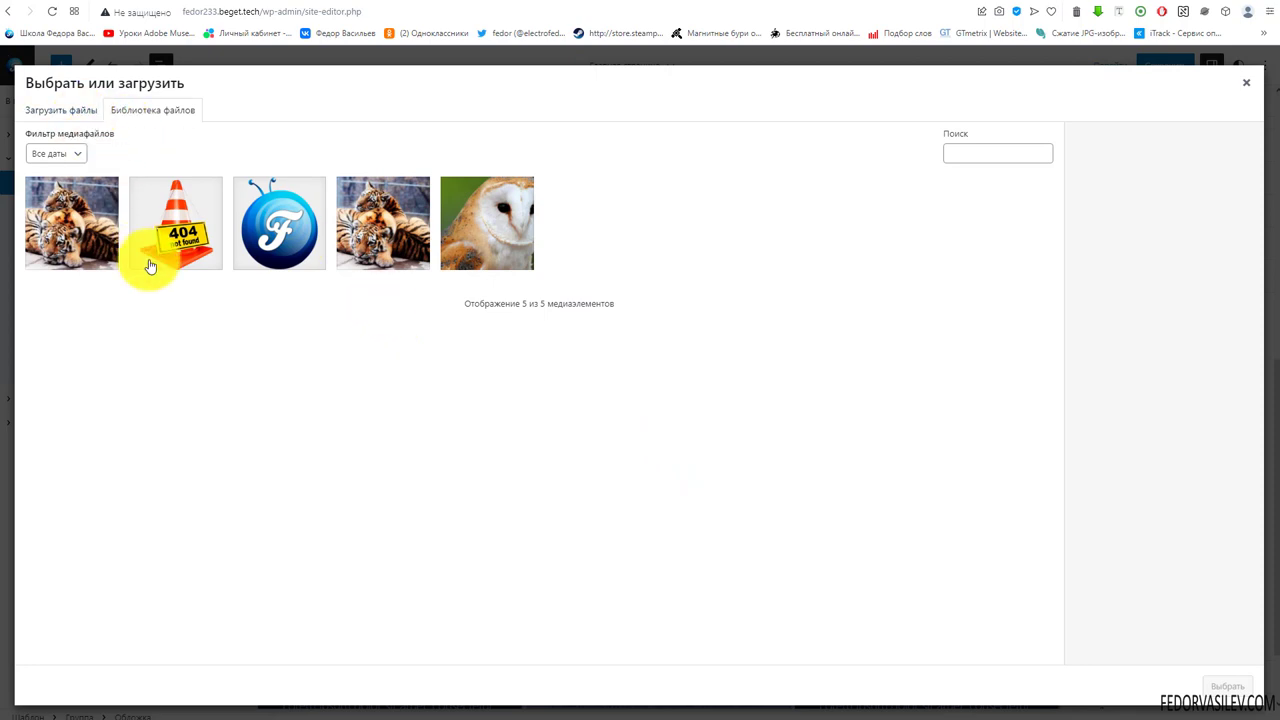
left_click(70, 110)
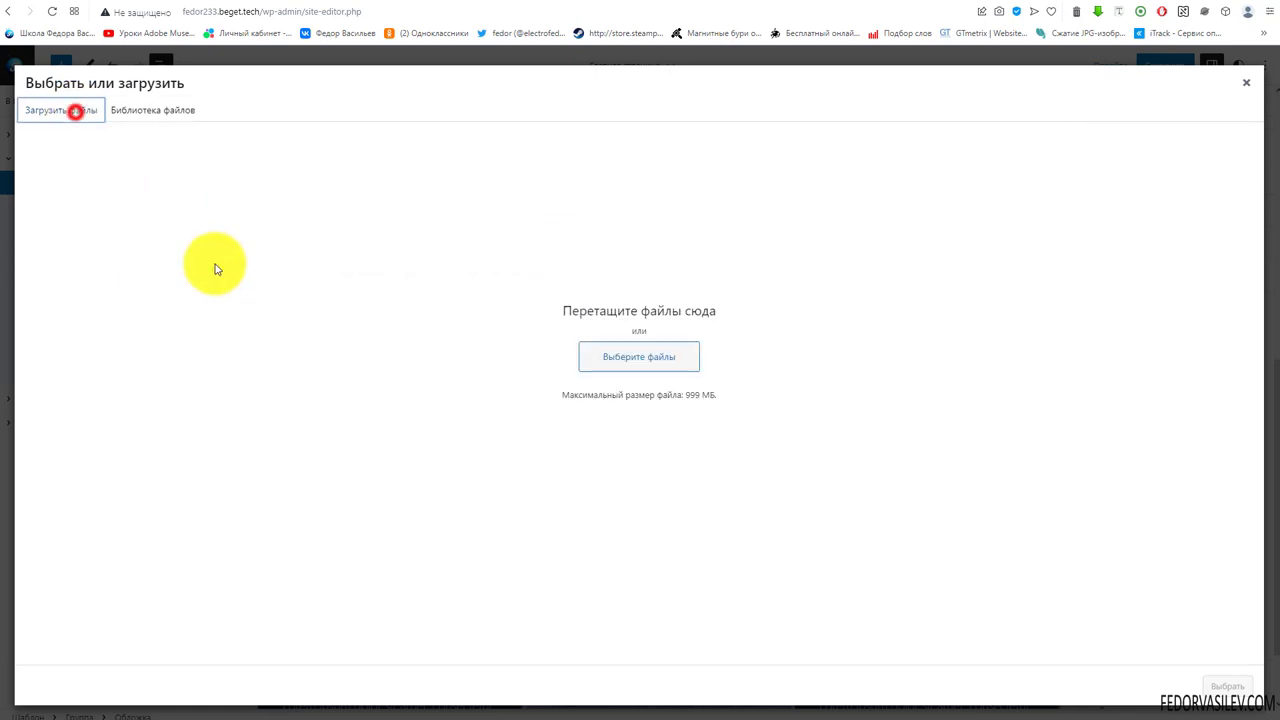
left_click(592, 356)
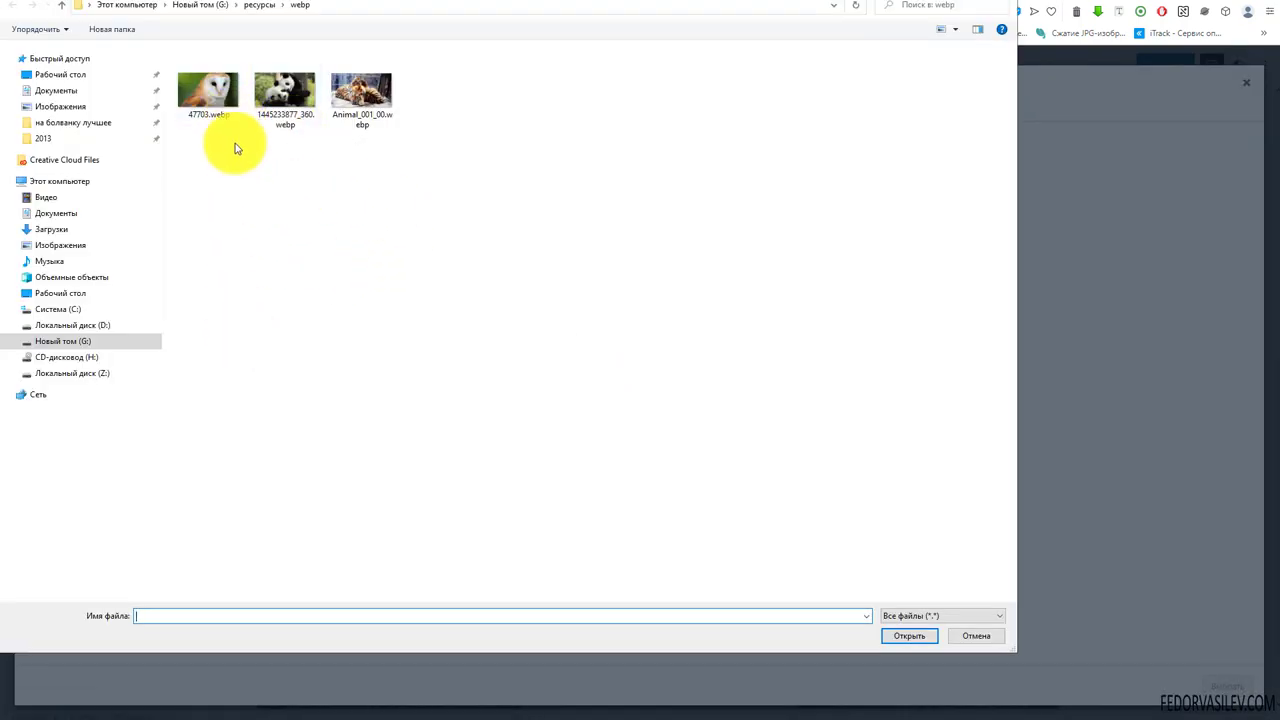
left_click(268, 93)
left_click(890, 636)
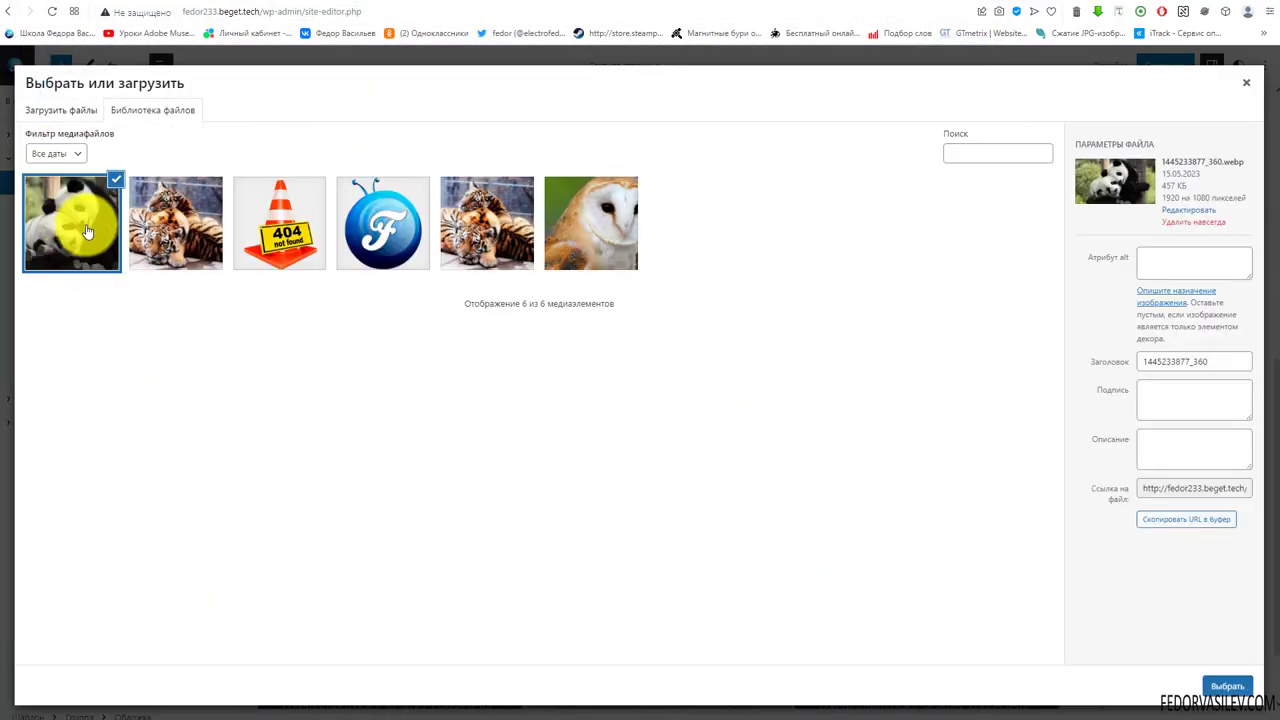
left_click(1220, 686)
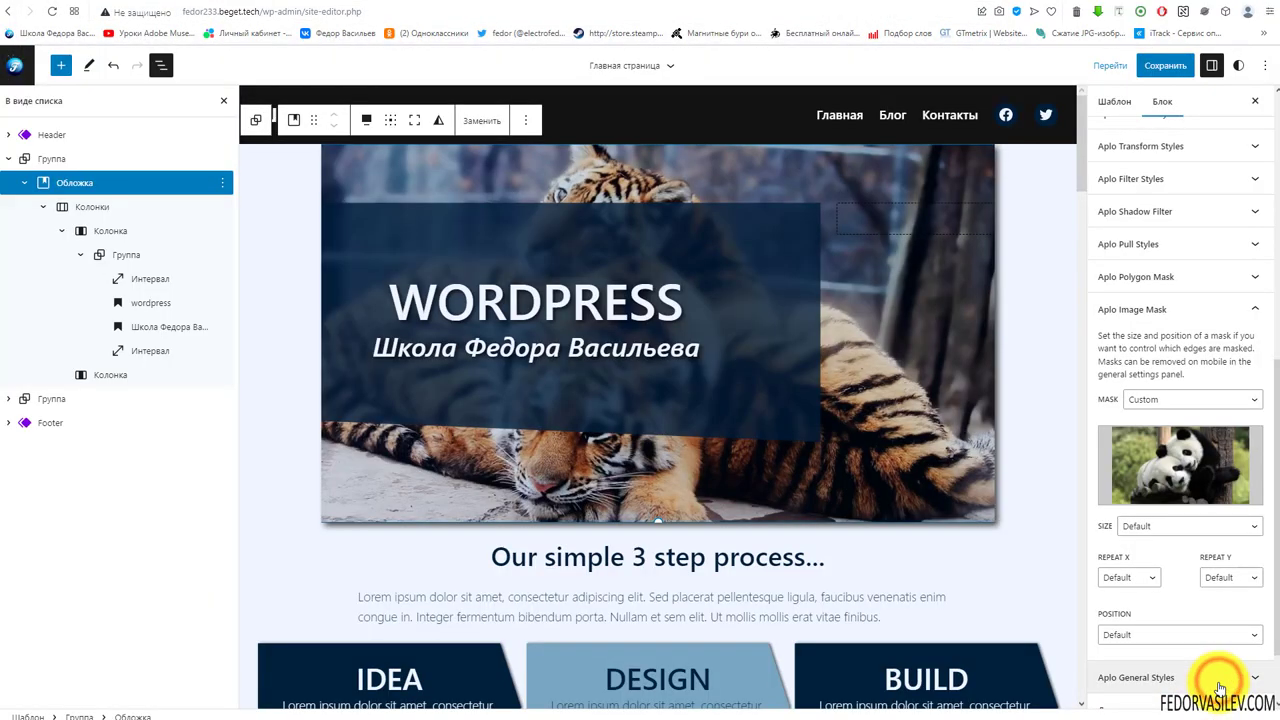
Set the custom mask's size to Contain and its position to Top.
scroll(1150, 580, "down", 1)
left_click(1150, 543)
left_click(1143, 583)
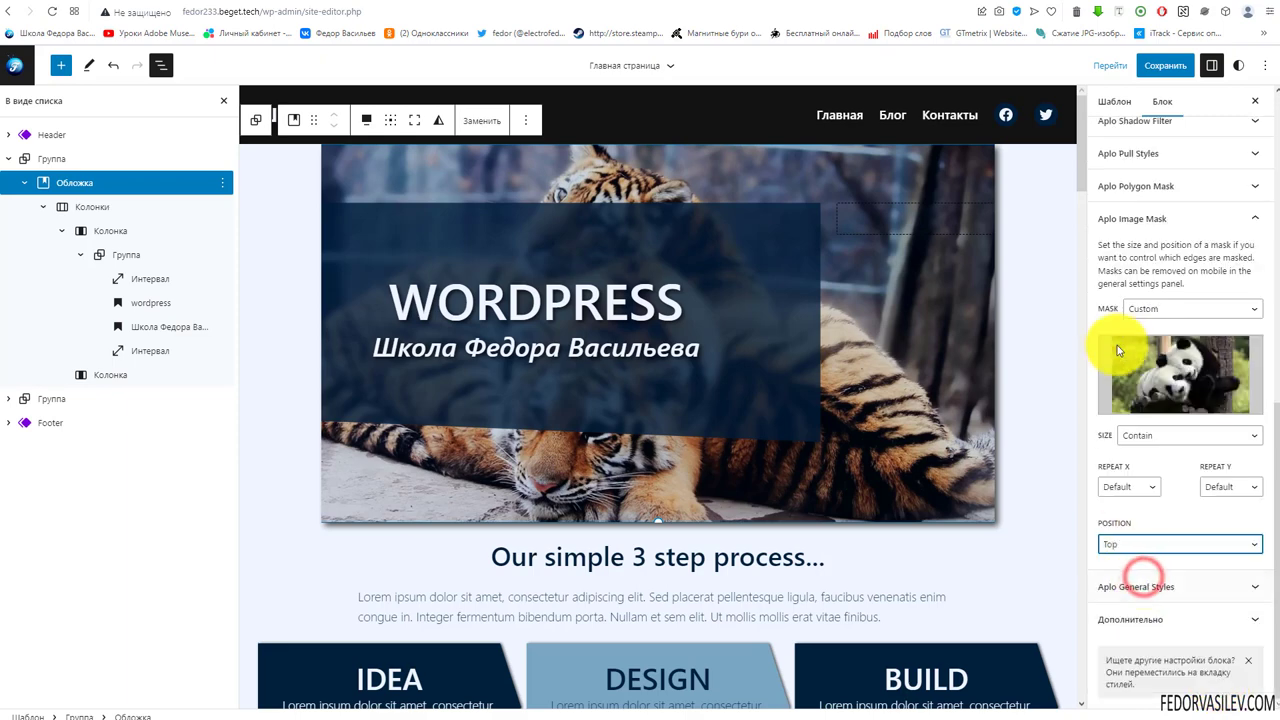
Replace the custom mask image with an uploaded logo-2015.png file.
left_click(1163, 390)
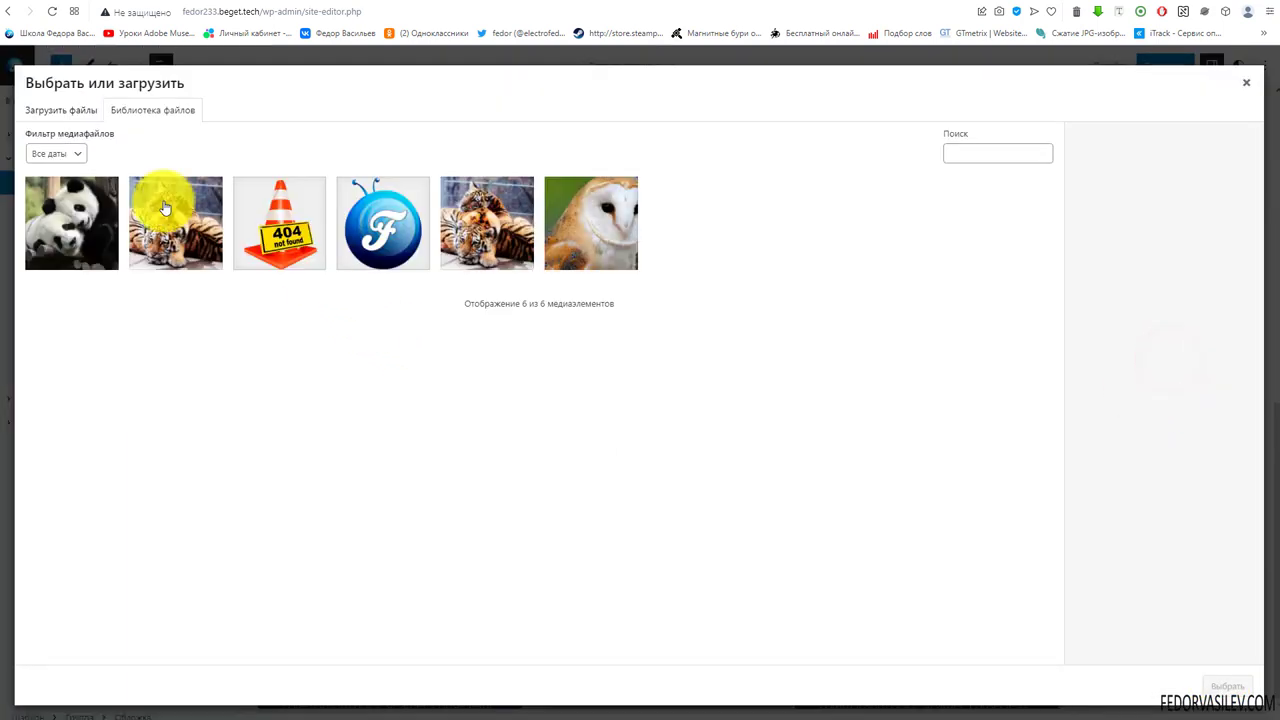
left_click(49, 109)
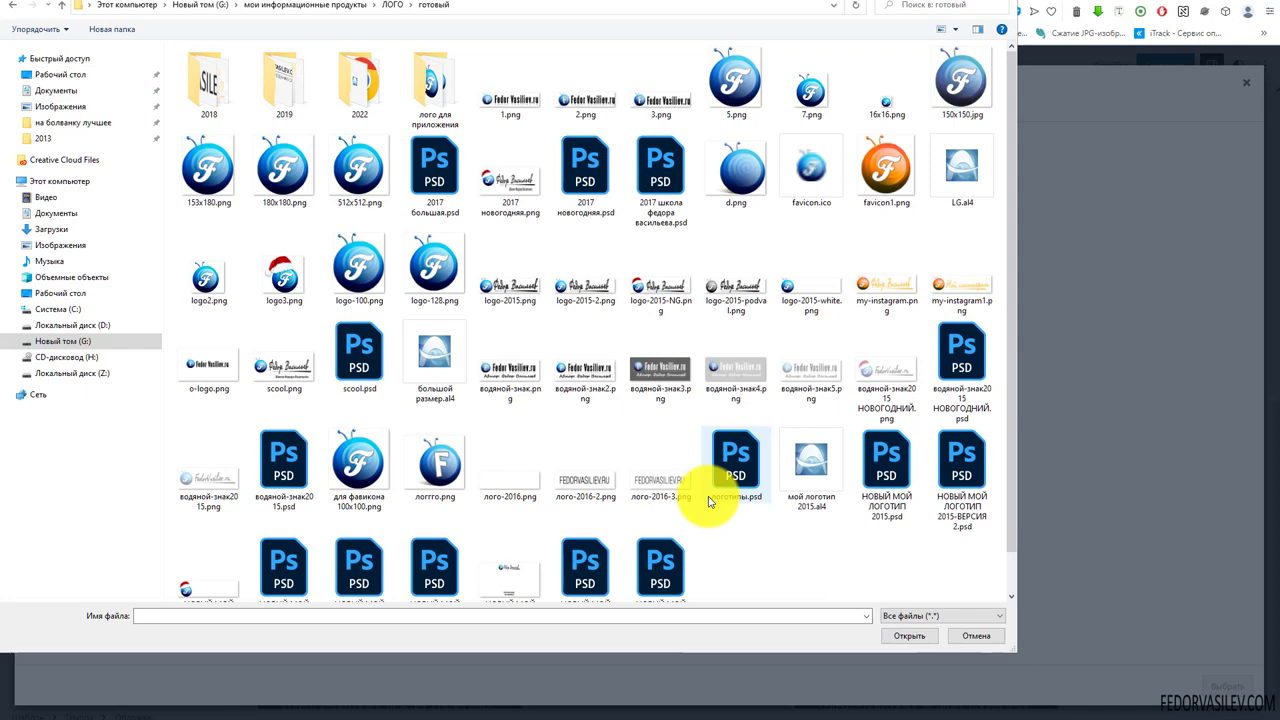
left_click(510, 285)
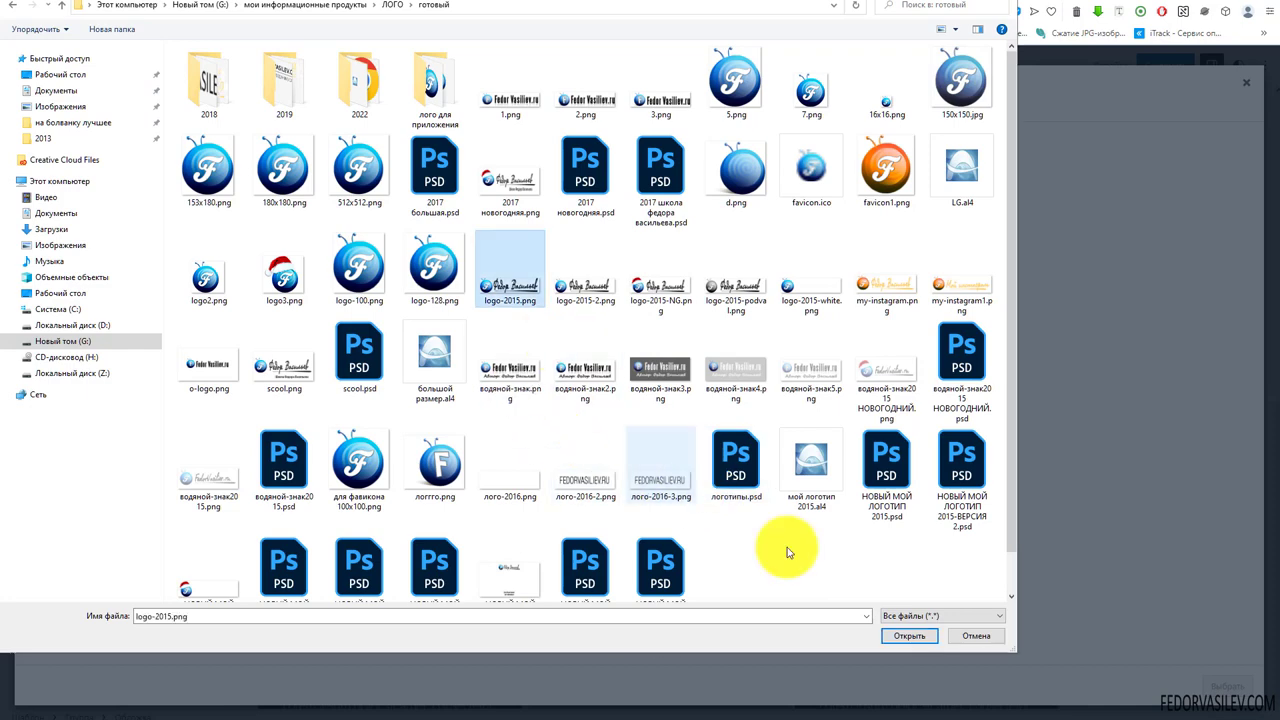
left_click(893, 636)
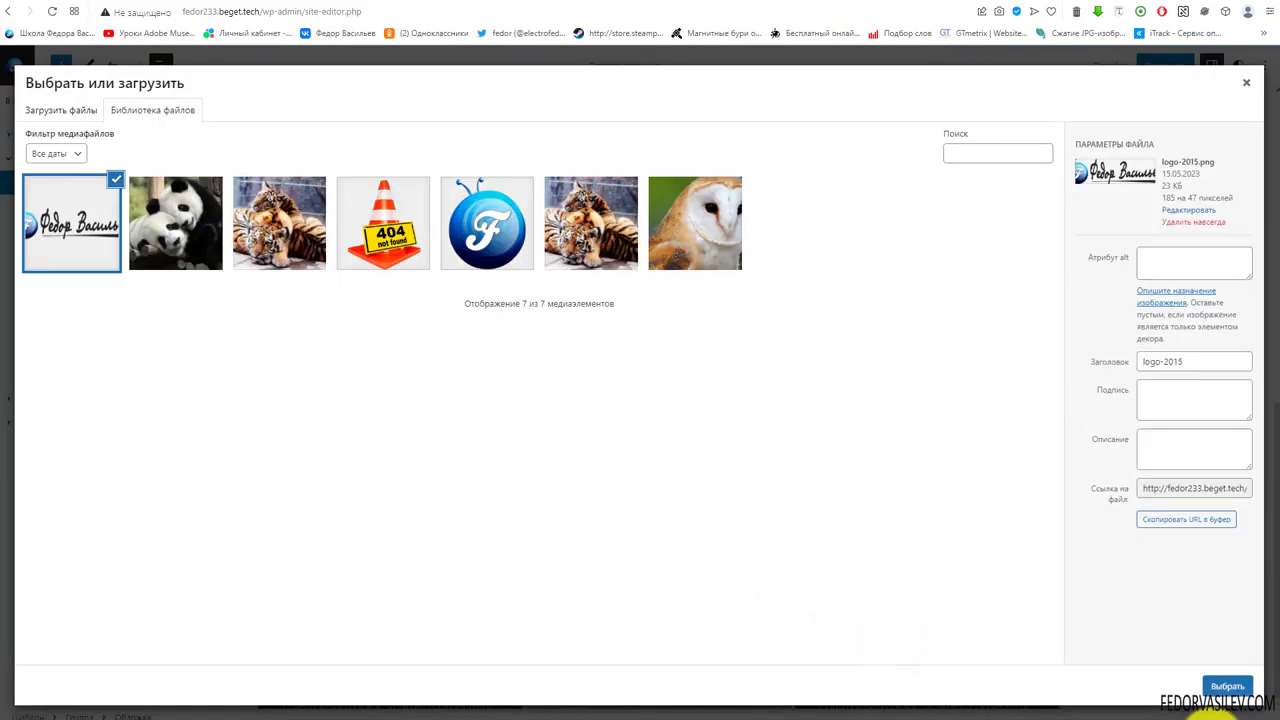
left_click(1214, 688)
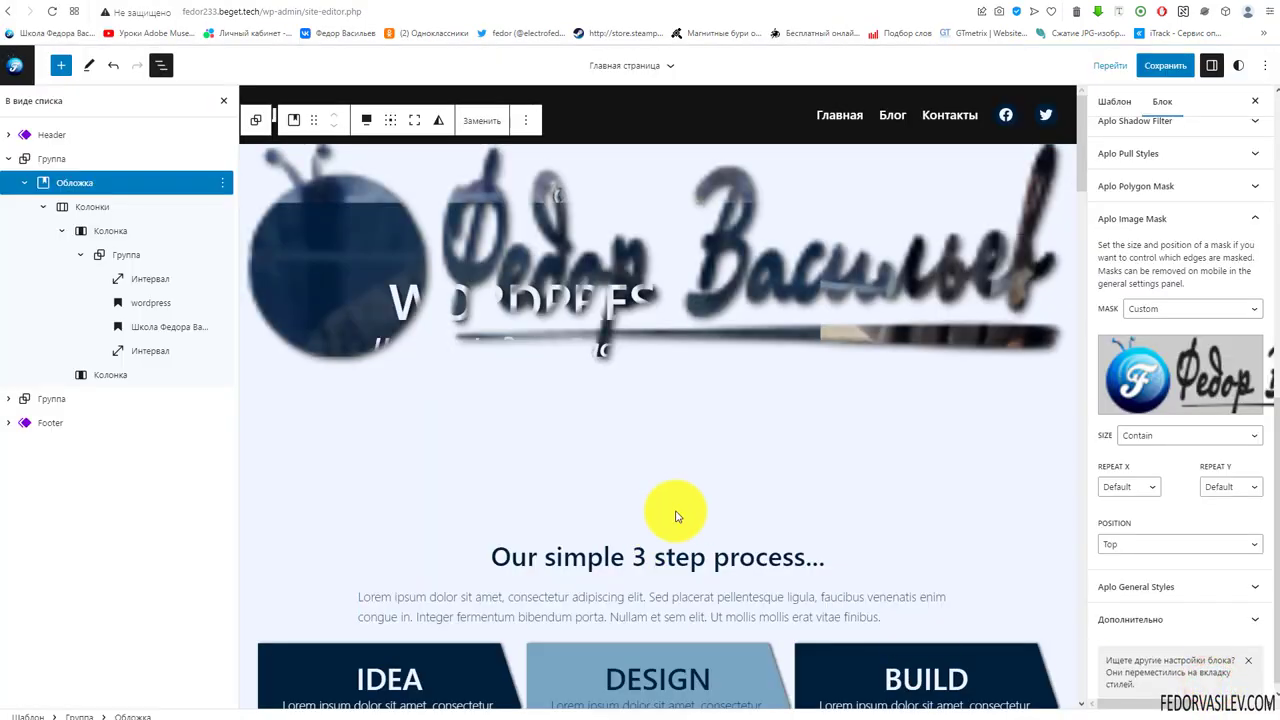
Try the Default size for the logo mask and set its size to Cover.
left_click(1137, 437)
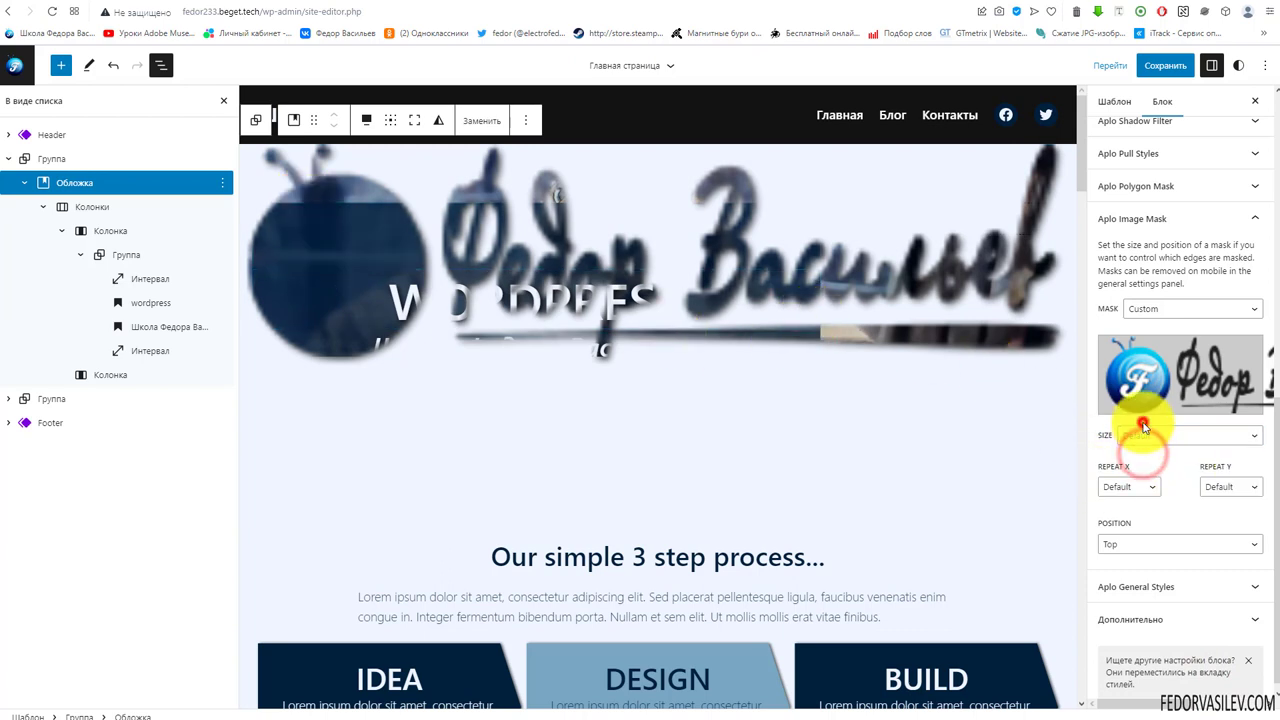
left_click(1141, 435)
left_click(1147, 479)
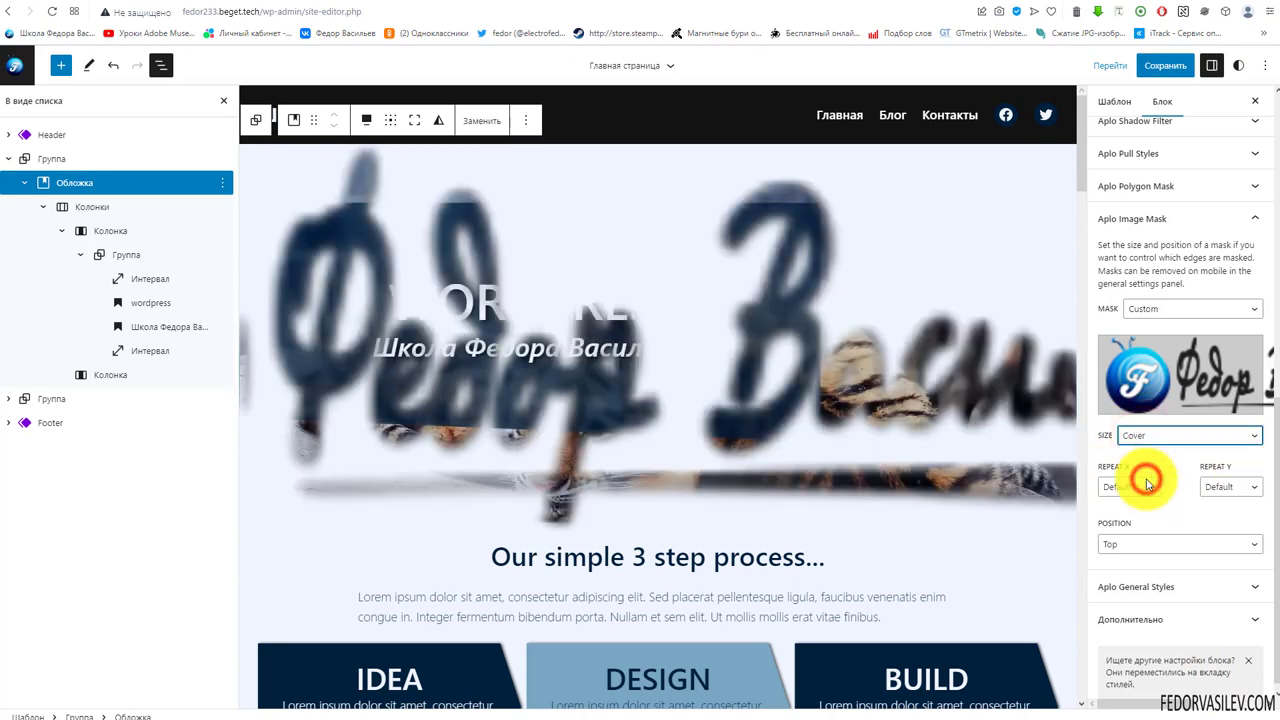
Set the logo mask's Repeat X to Repeat, try the Right, Center, Bottom and Top positions, and set the position to Default.
left_click(1113, 544)
left_click(1127, 608)
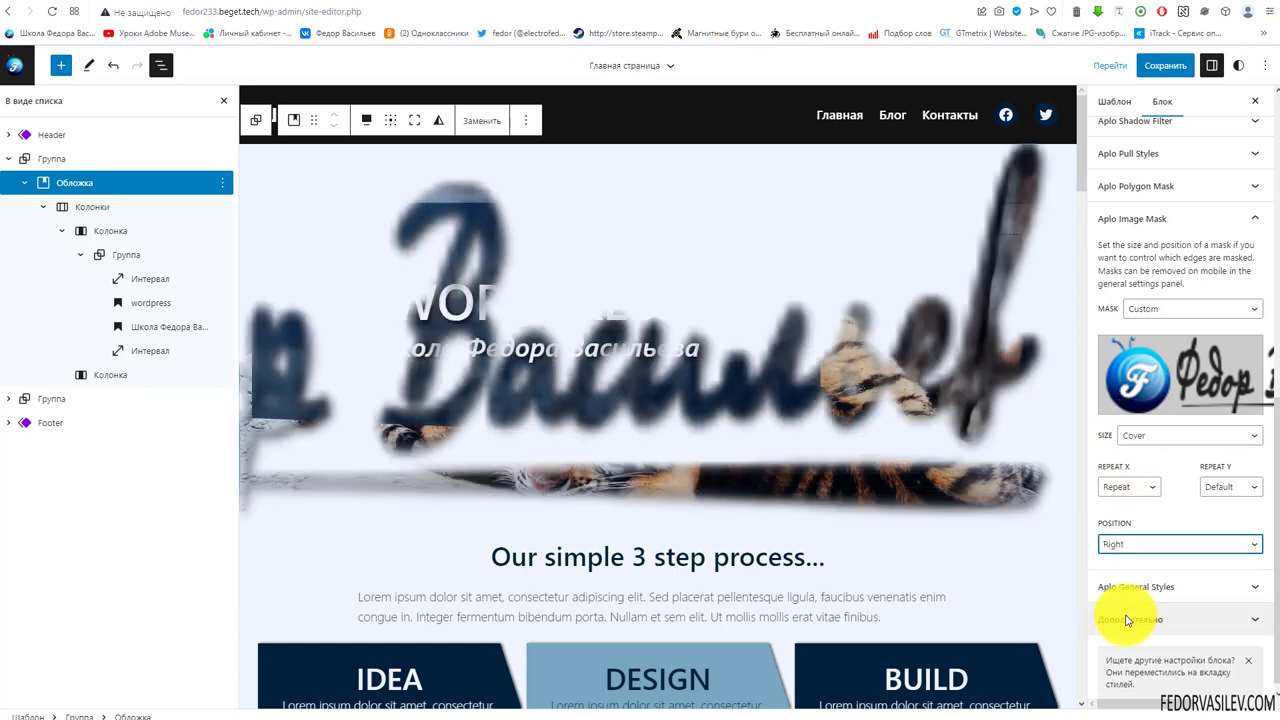
left_click(1128, 546)
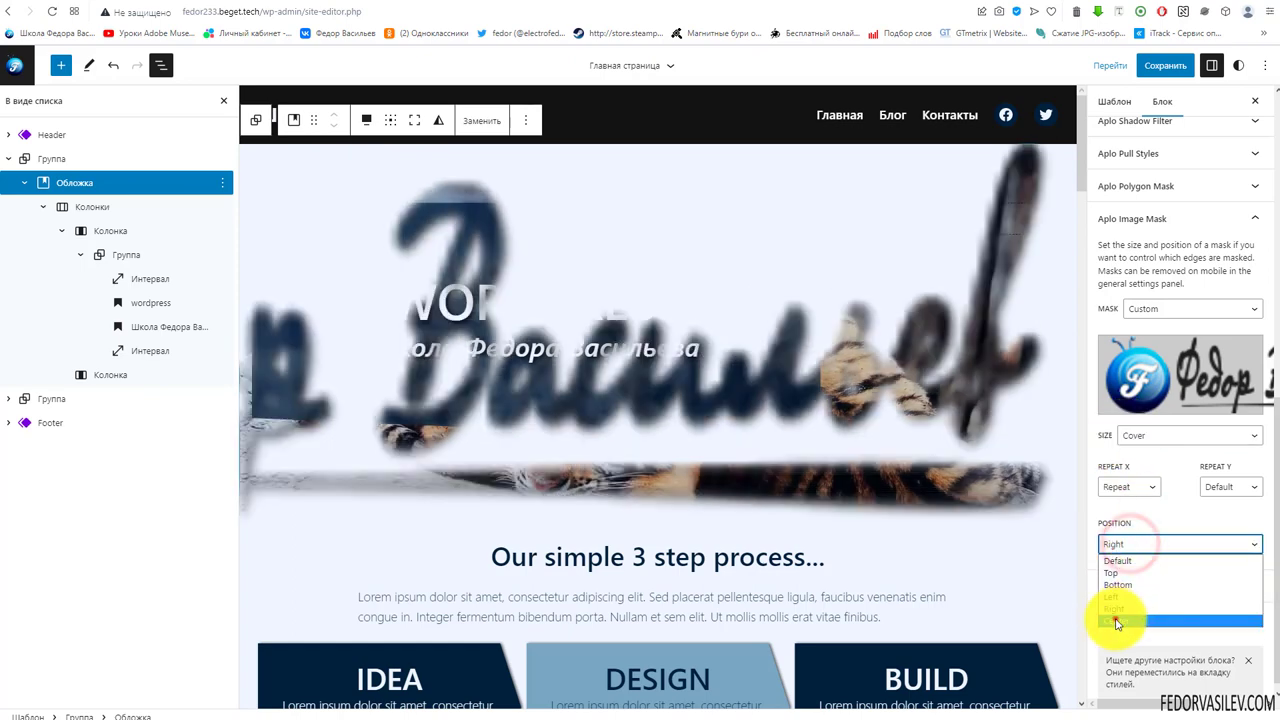
left_click(1116, 621)
left_click(1113, 544)
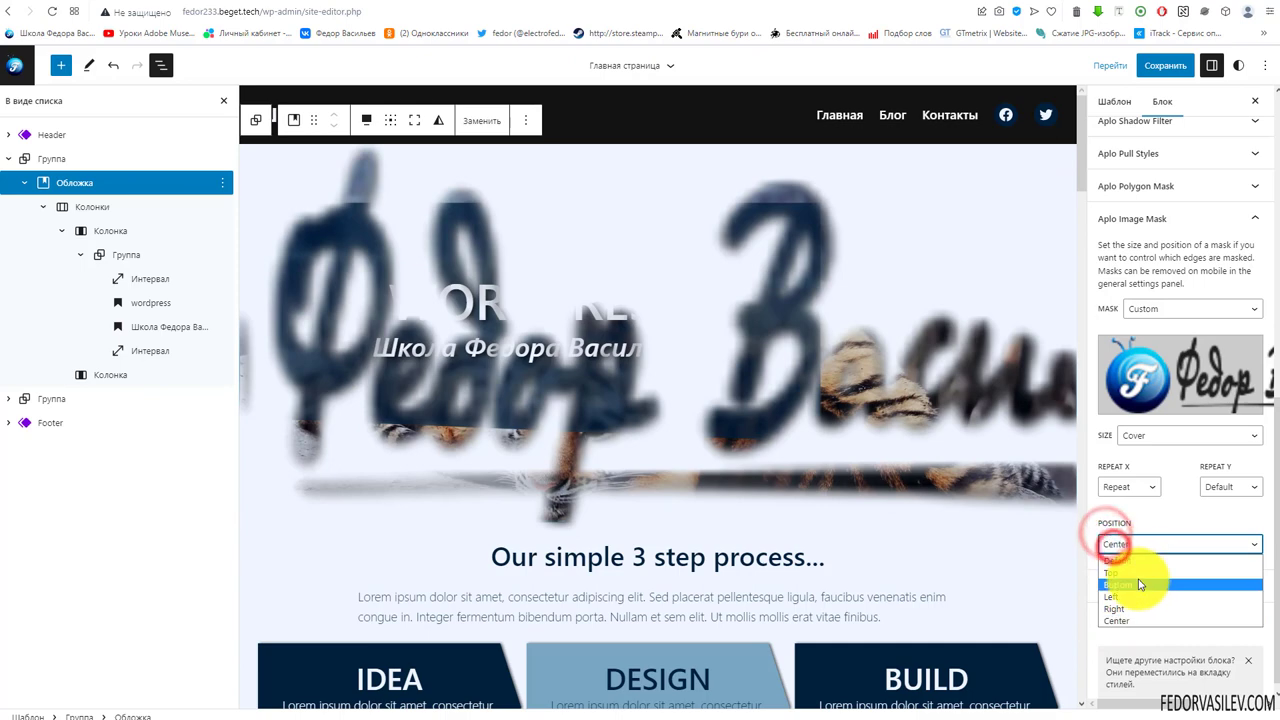
left_click(1137, 587)
left_click(1116, 546)
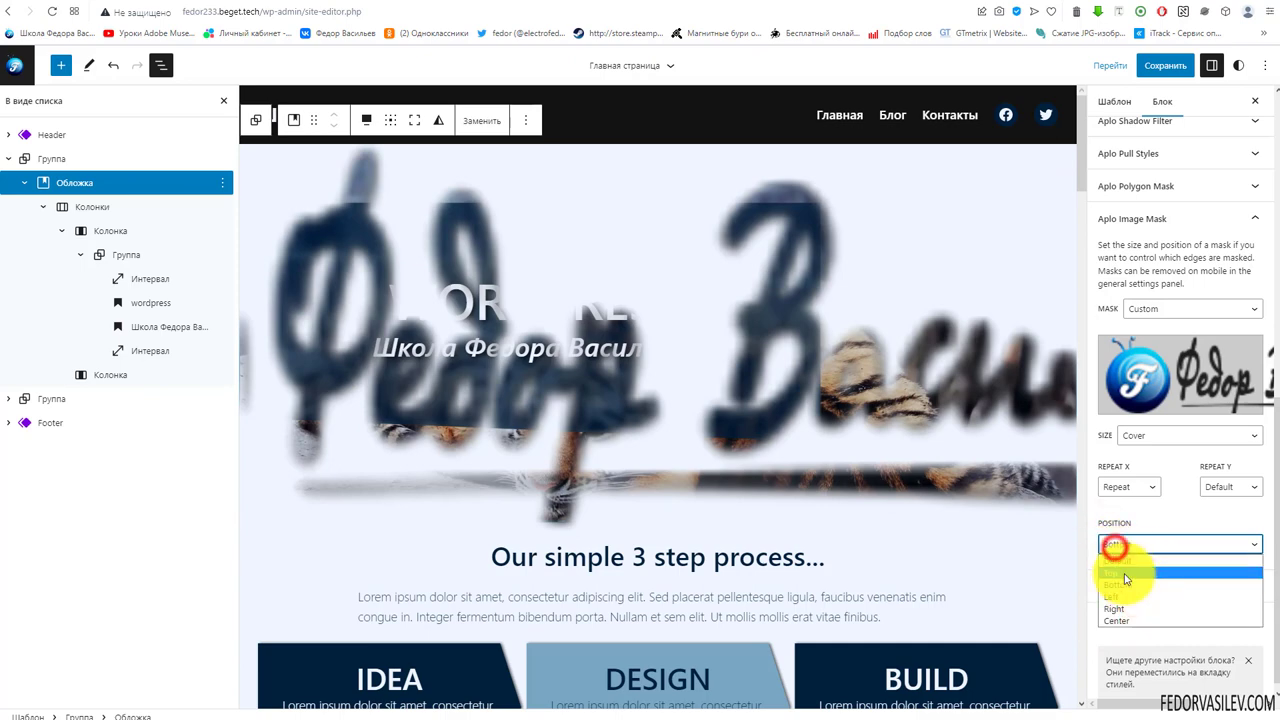
left_click(1118, 573)
left_click(1123, 544)
left_click(1127, 561)
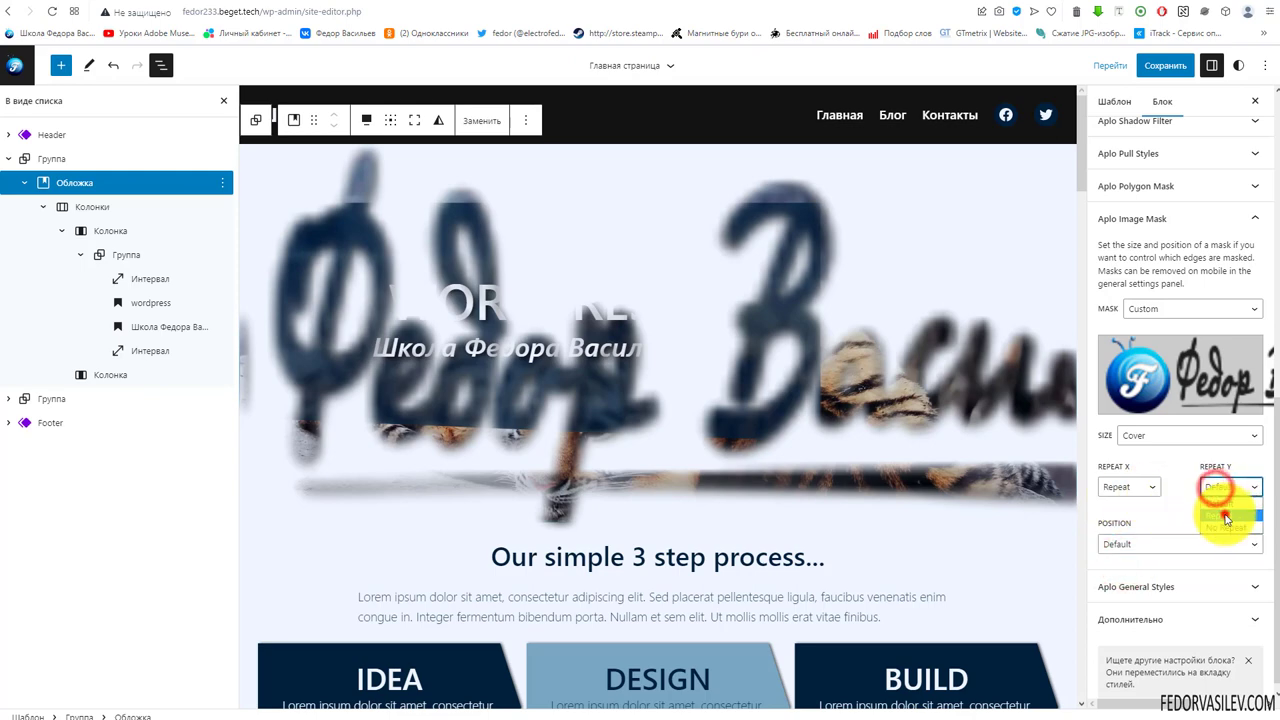
Set the logo mask's Repeat Y to Repeat and check the masked cover.
left_click(1220, 514)
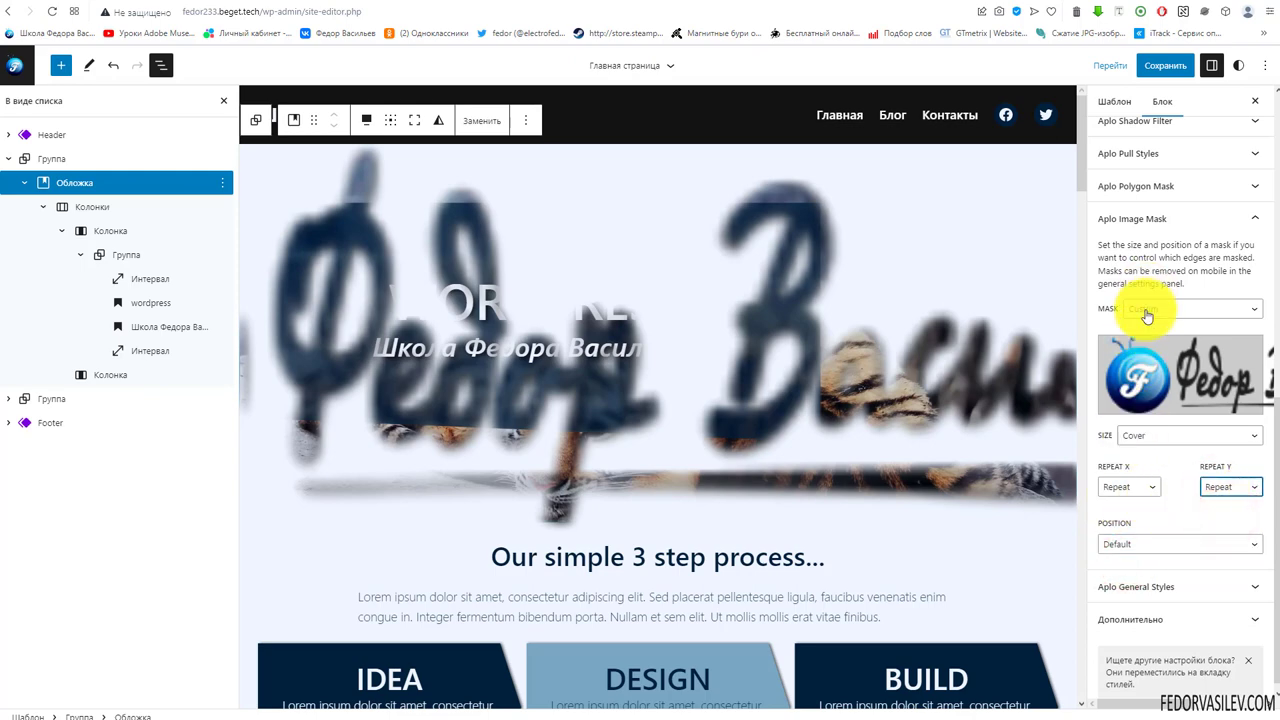
scroll(512, 355, "down", 2)
scroll(514, 357, "up", 2)
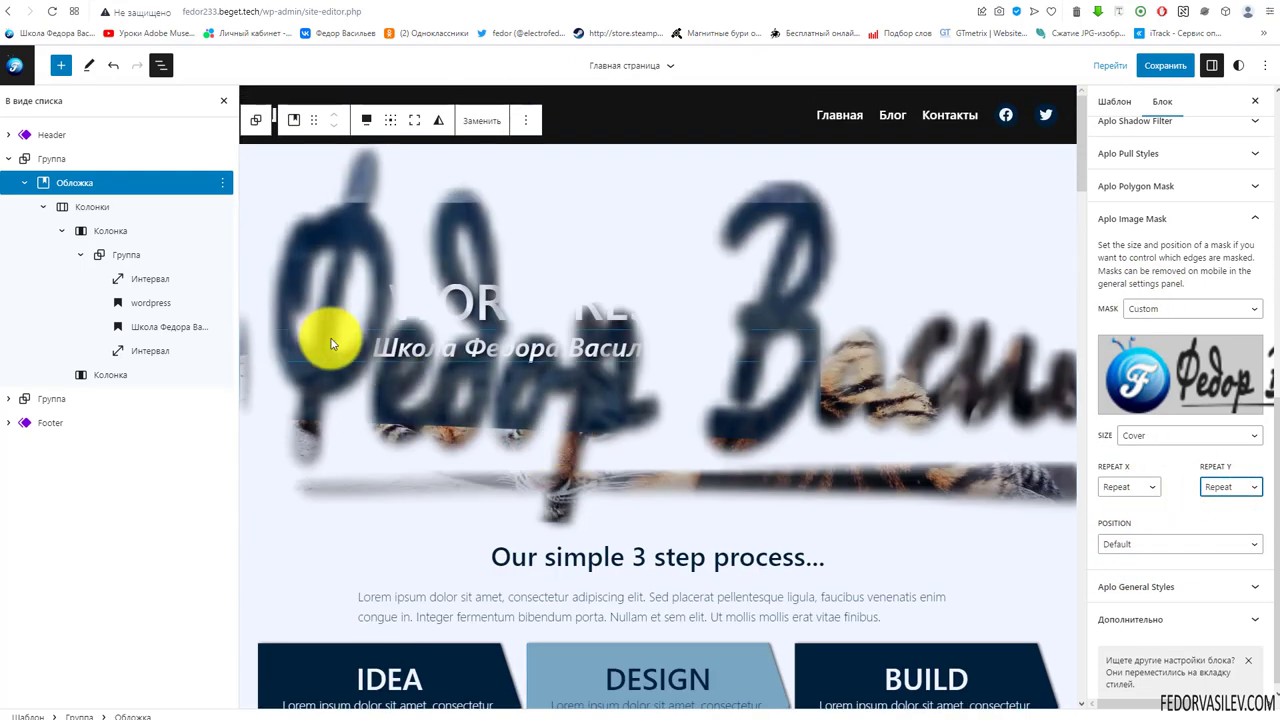
Try the Wave 2 Layered mask, remove the image mask from the cover with <none>, and close the Aplo Image Mask settings.
left_click(1146, 311)
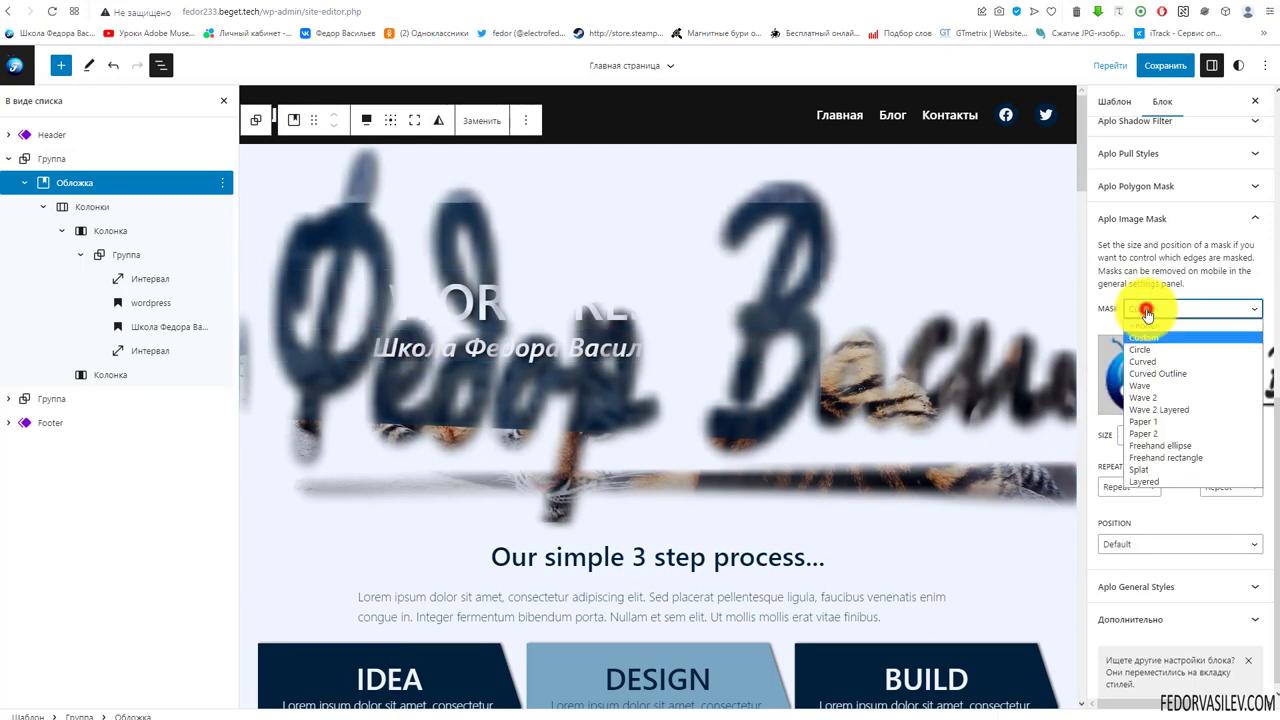
left_click(1138, 409)
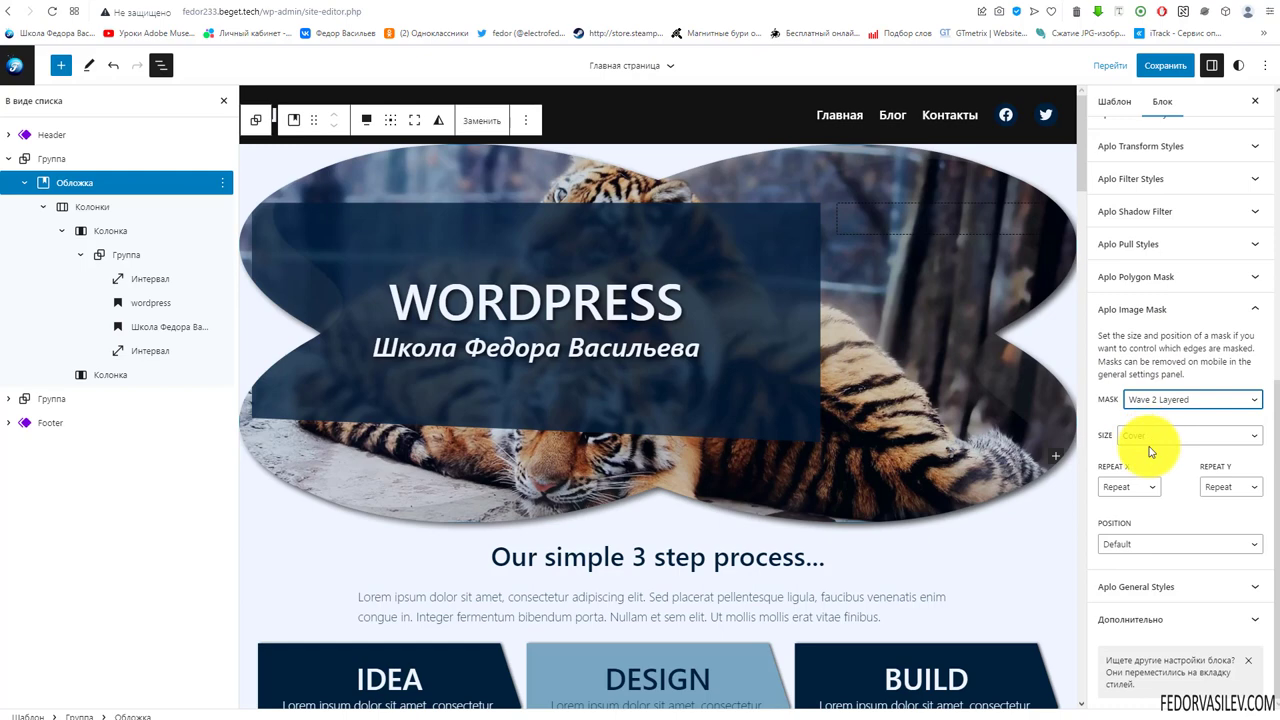
left_click(1160, 400)
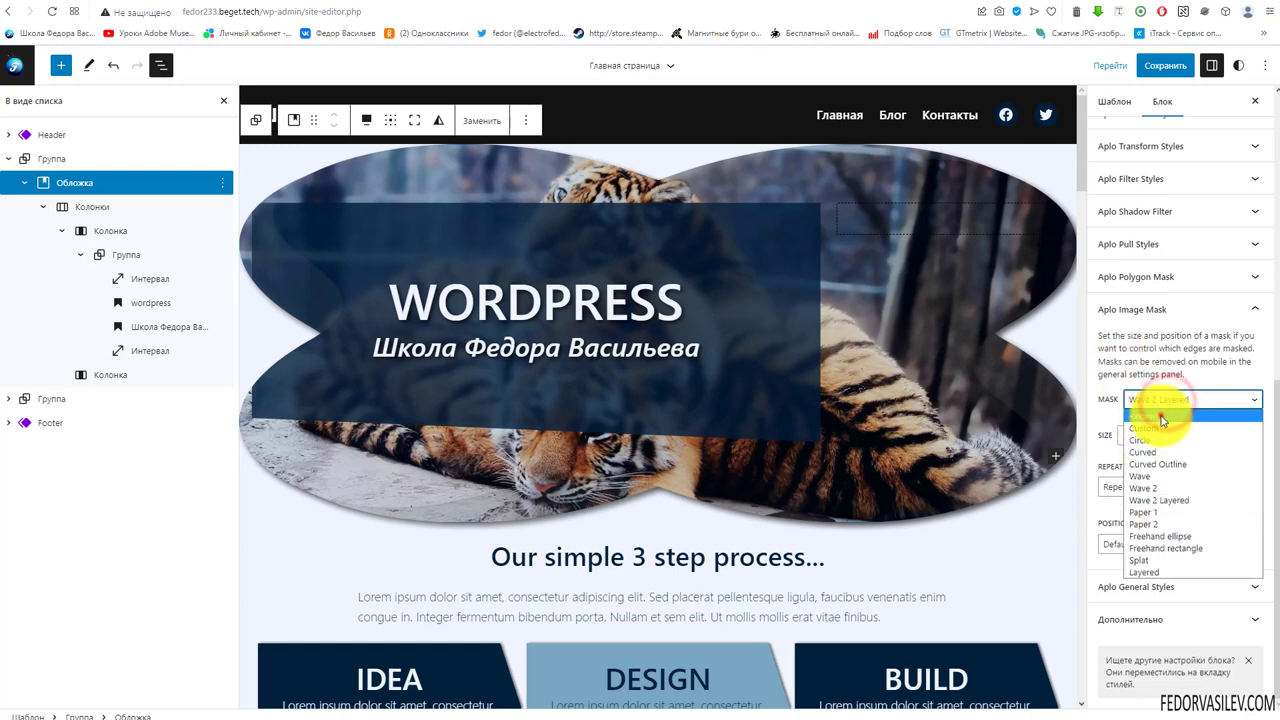
left_click(1161, 415)
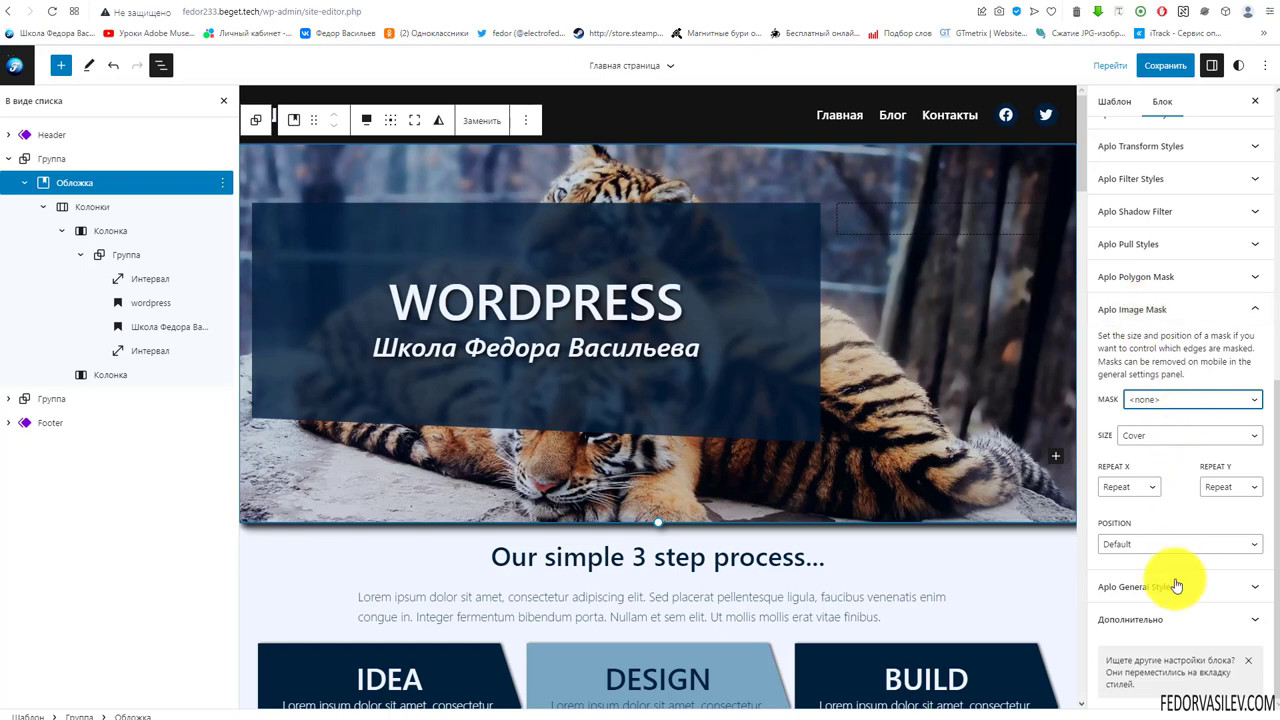
left_click(1149, 313)
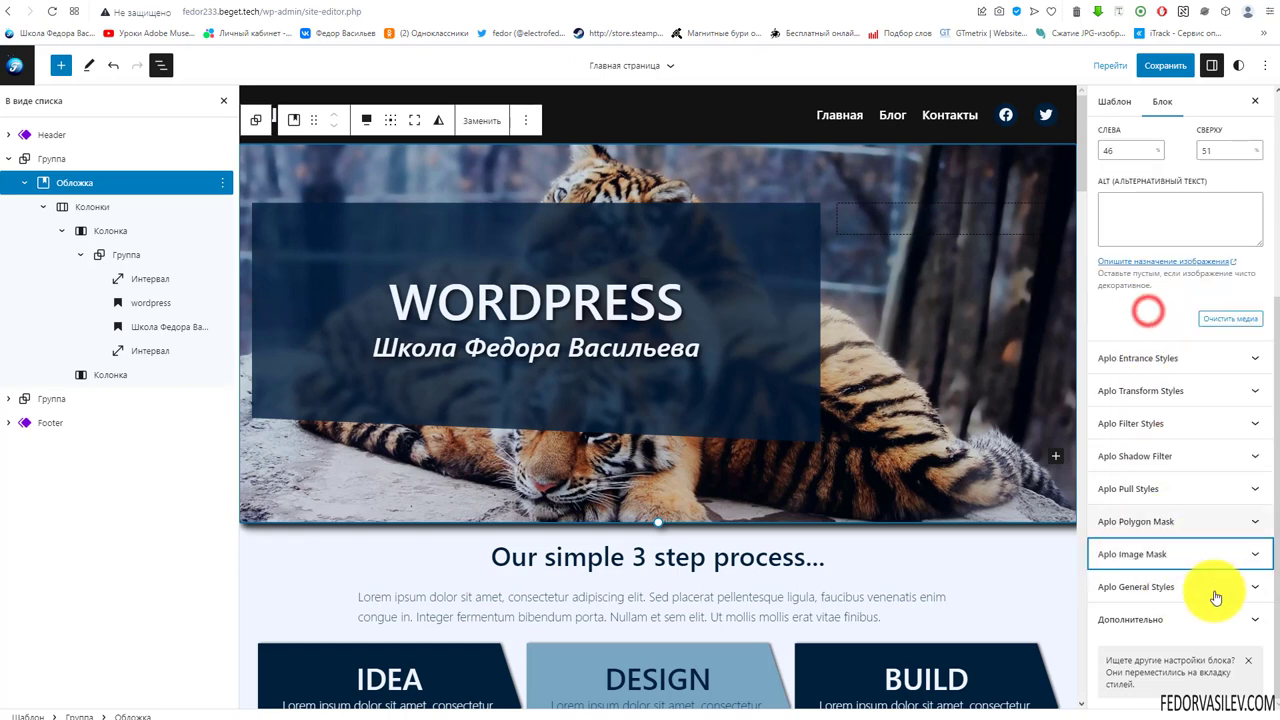
Open the cover's Aplo General Styles settings and try the Small and Medium preconfigured box shadows.
left_click(1147, 593)
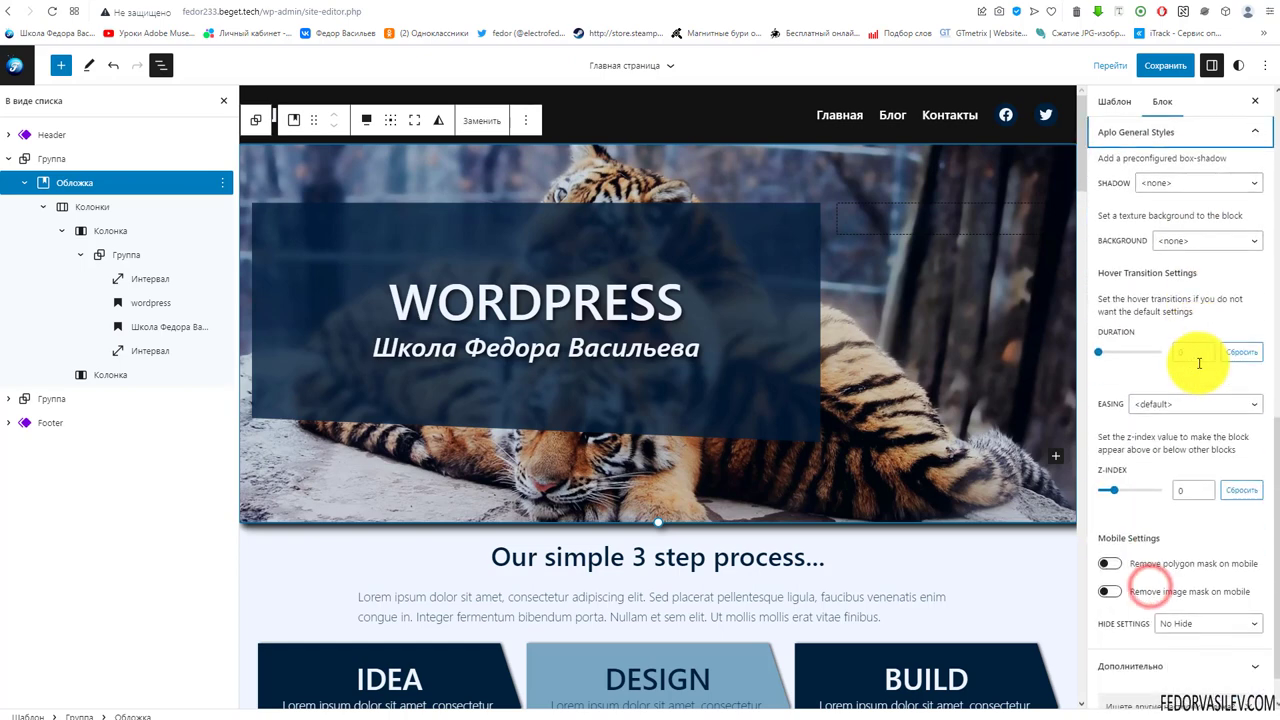
scroll(1200, 362, "down", 2)
scroll(1160, 310, "up", 2)
left_click(1170, 250)
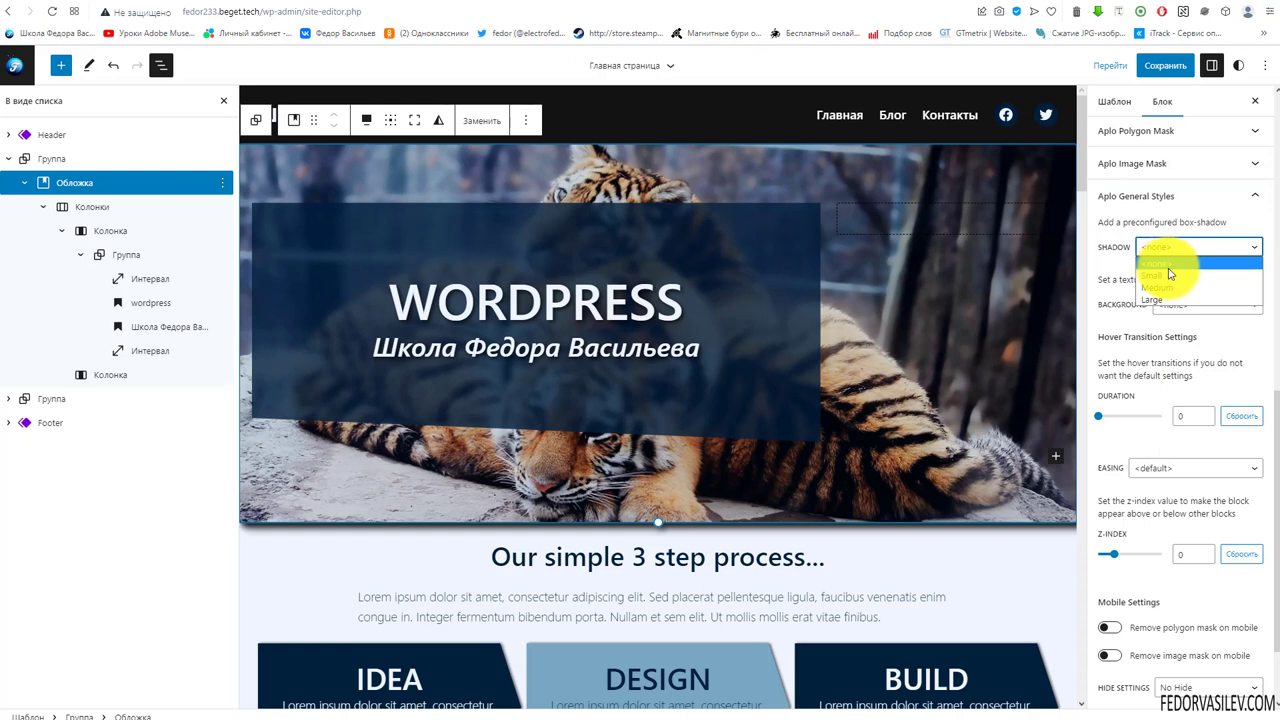
left_click(1170, 275)
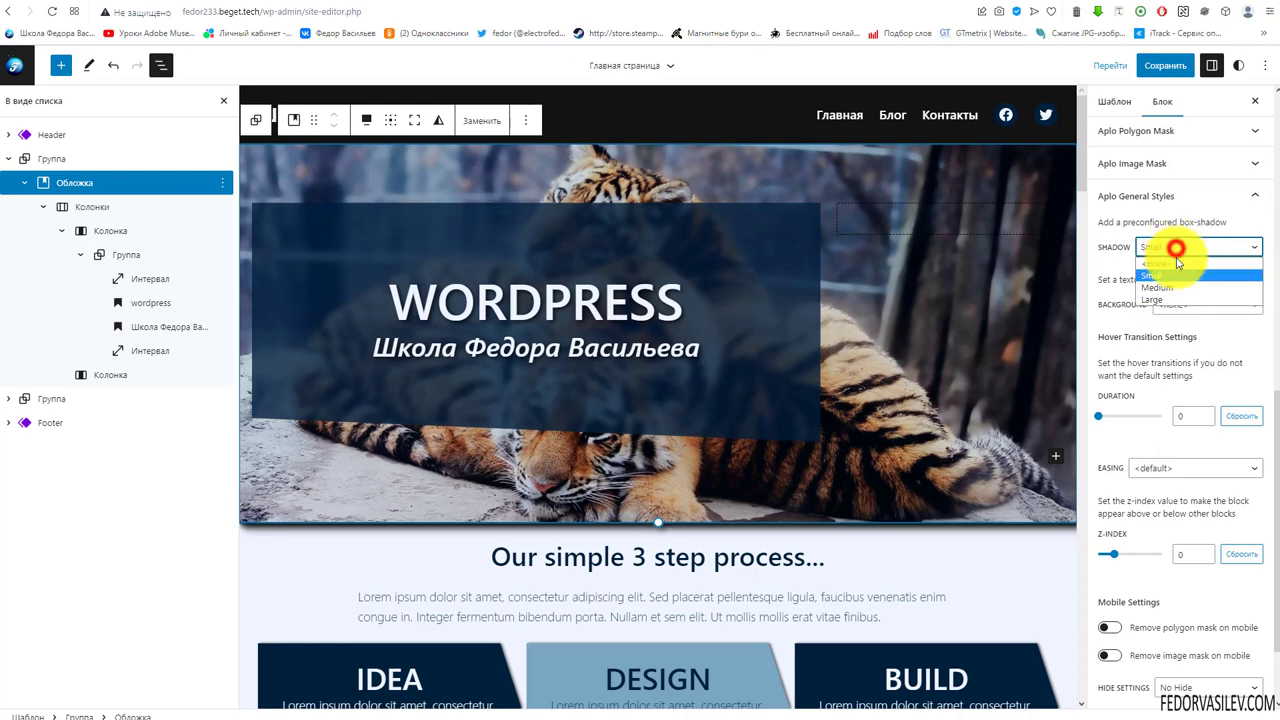
left_click(1176, 288)
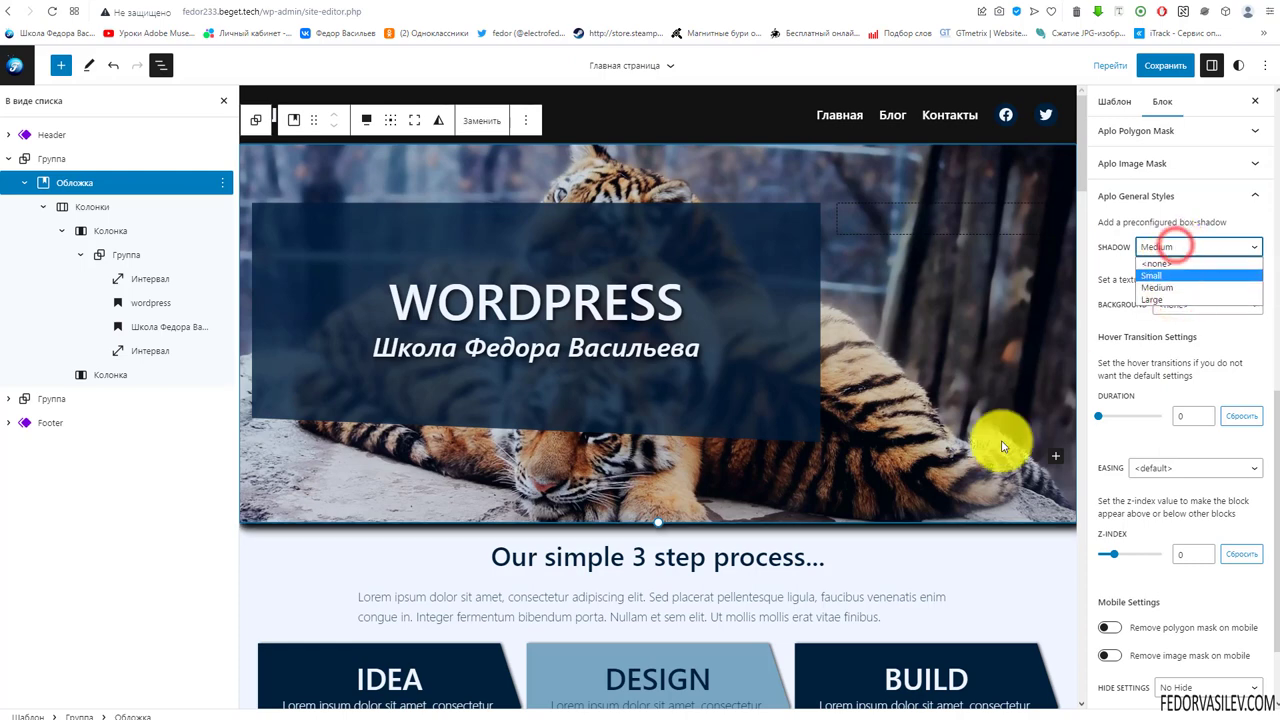
Try the Large preconfigured box shadow on the cover, and set its shadow to <none>.
left_click(1154, 300)
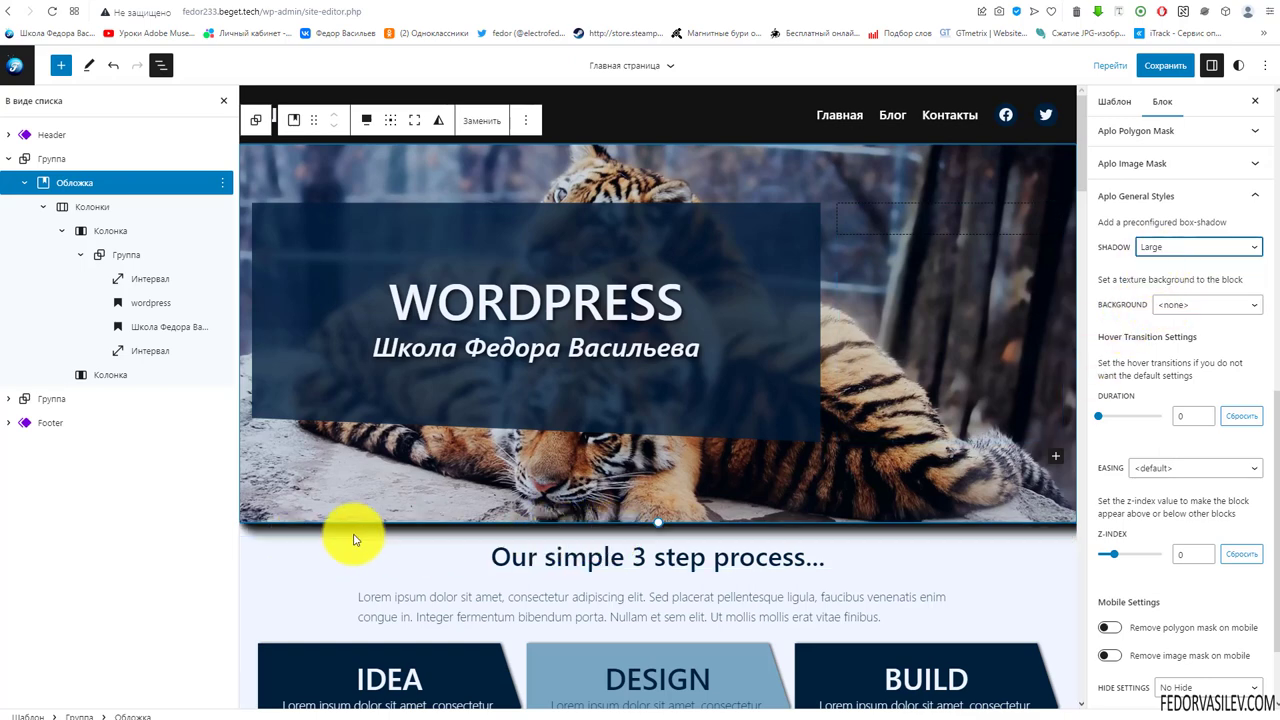
left_click(1158, 264)
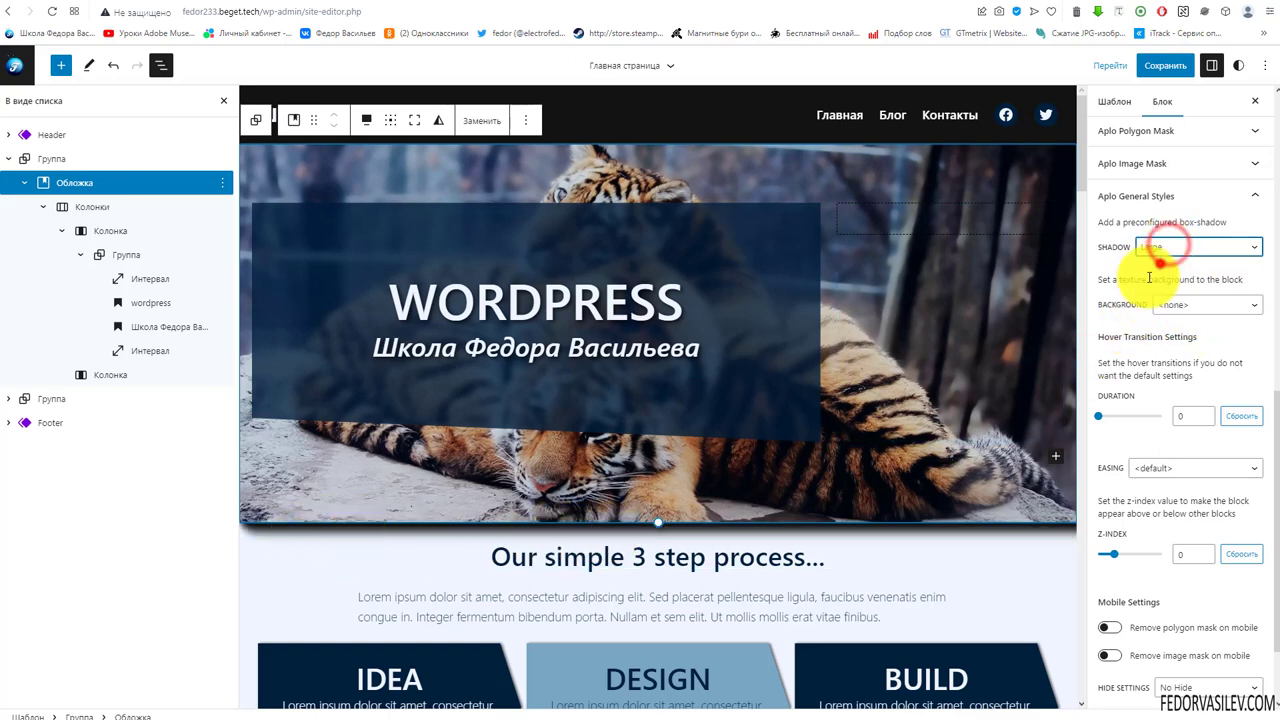
Try the Texture 1 and Texture 10 backgrounds on the cover, and set the background back to <none>.
left_click(1199, 306)
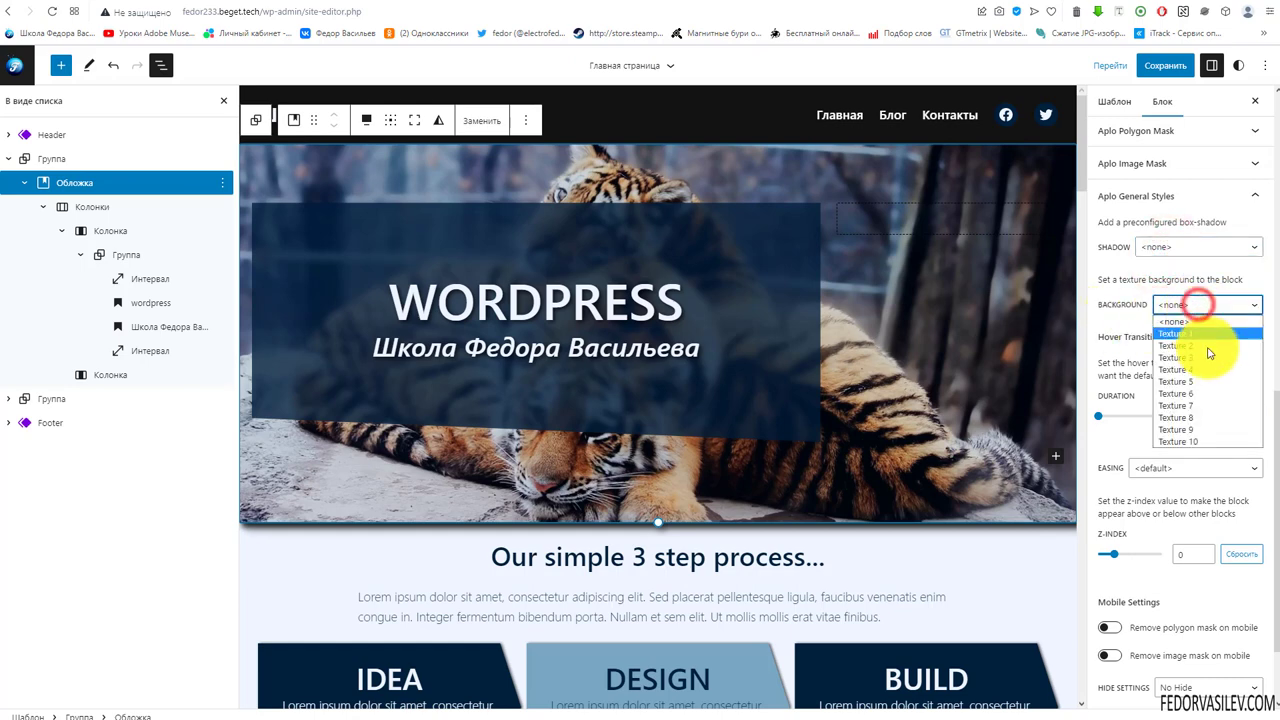
left_click(1205, 338)
left_click(1199, 306)
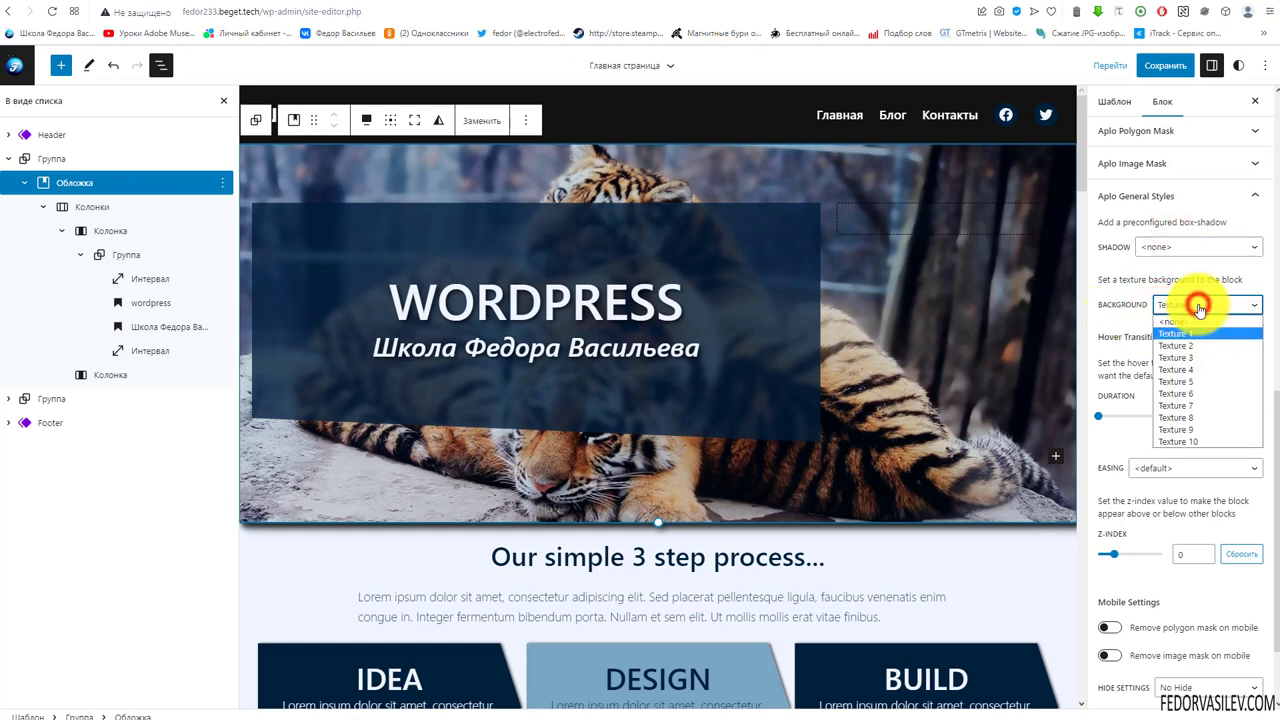
left_click(1191, 443)
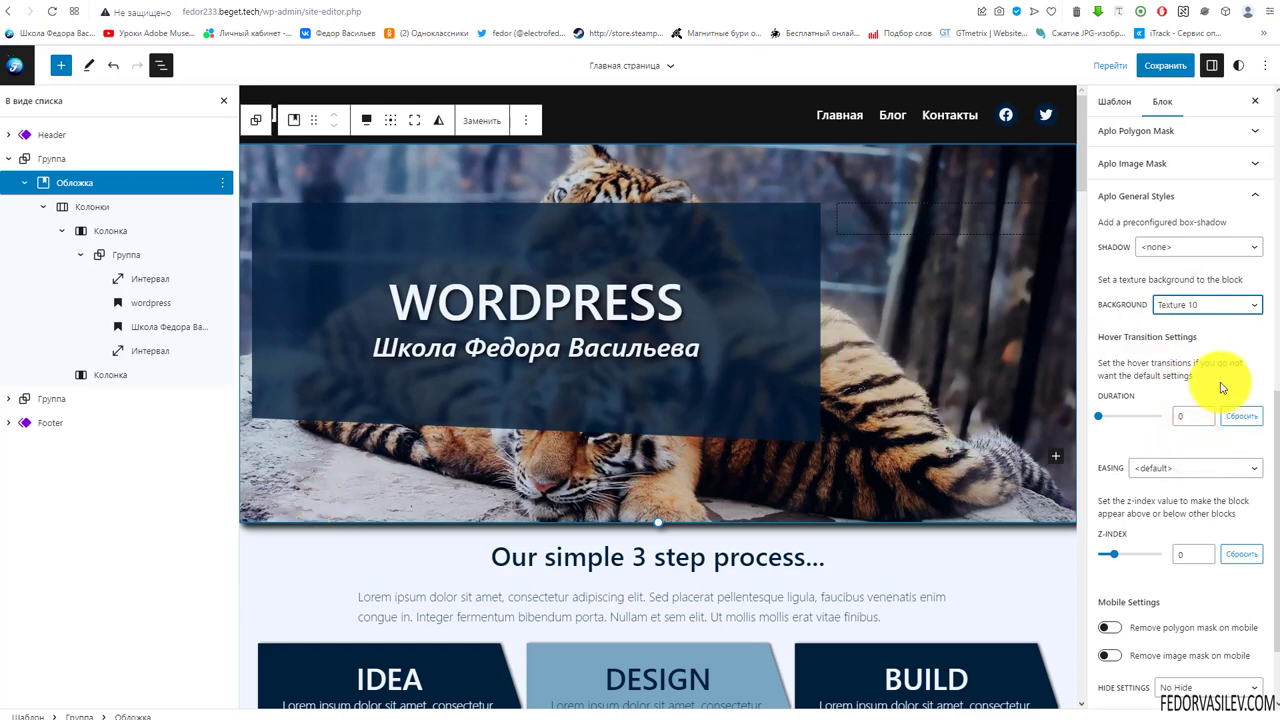
left_click(1177, 305)
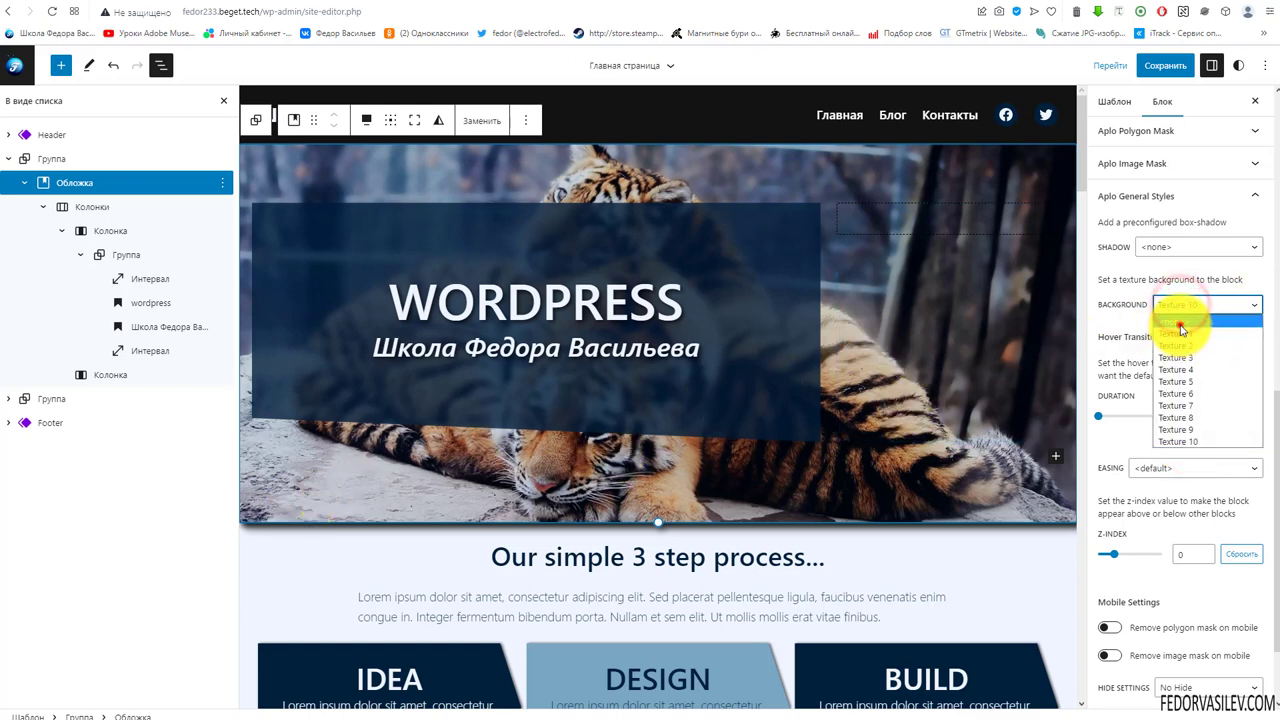
left_click(1180, 322)
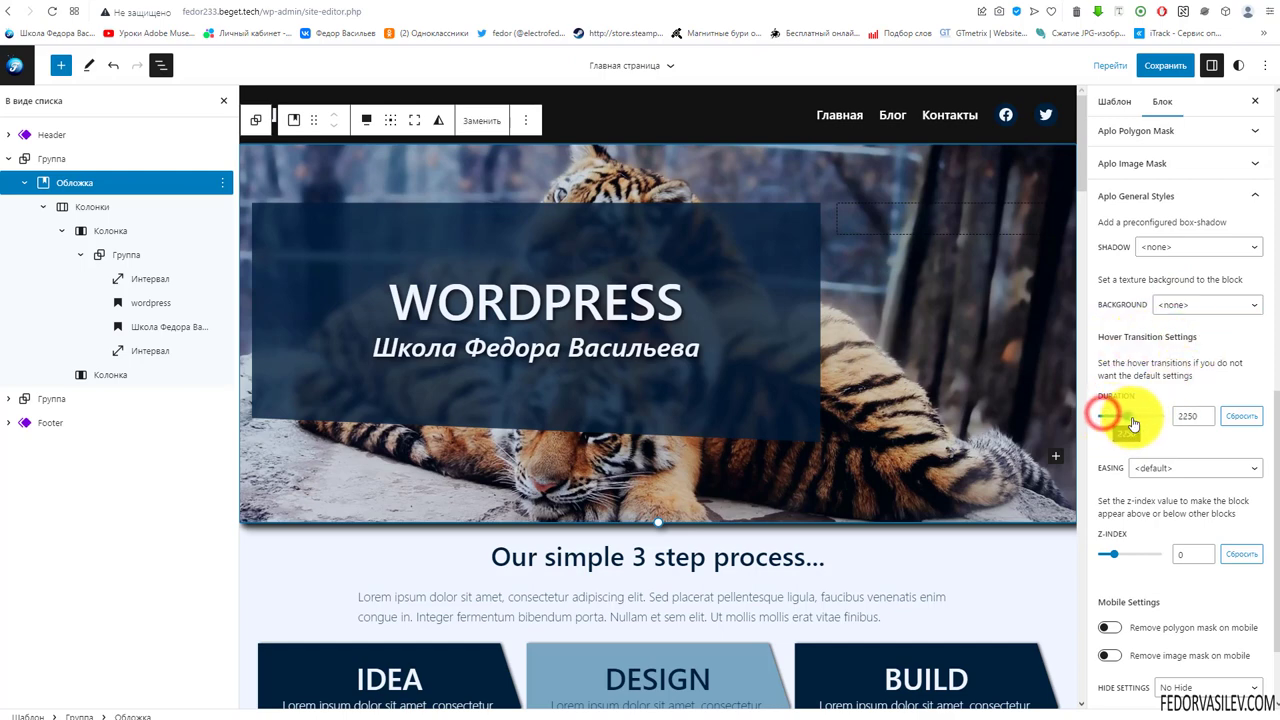
Try a longer hover transition duration and z-index values of 10 and -5 on the cover, resetting both to 0.
left_click_drag(1136, 425, 1094, 423)
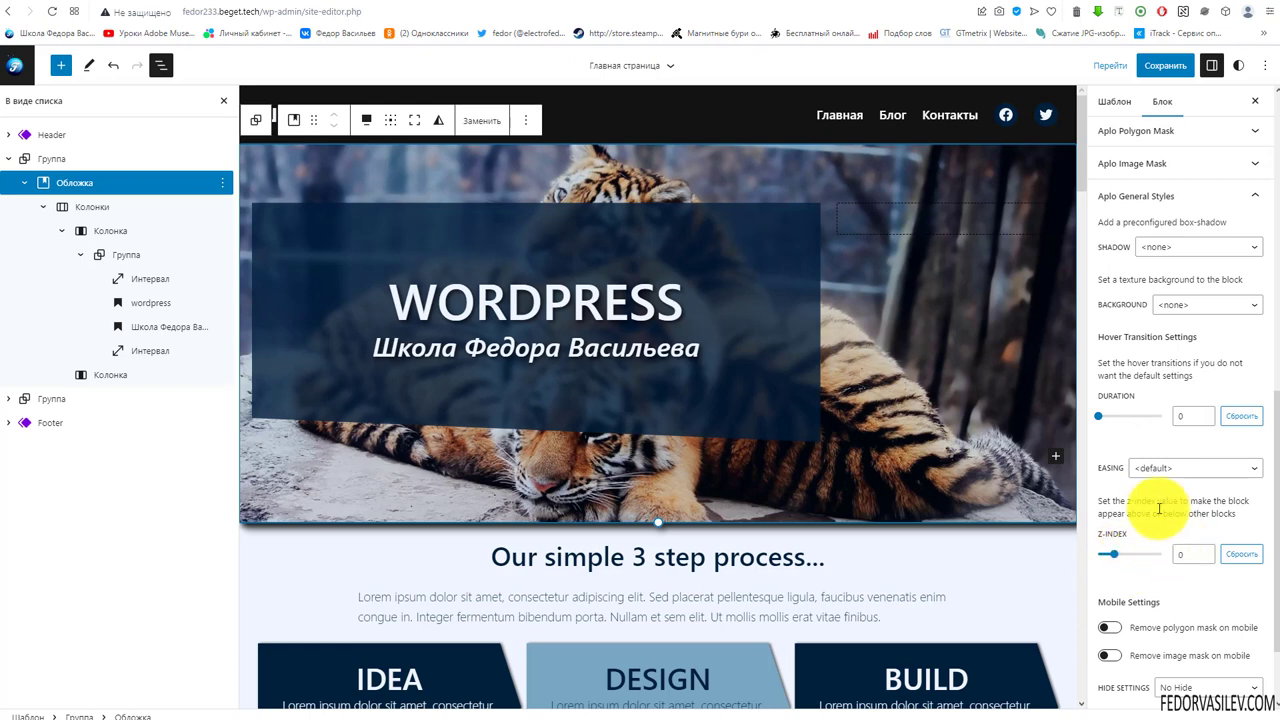
mouse_move(1132, 566)
left_mouse_down()
mouse_move(1168, 562)
mouse_move(1123, 566)
left_mouse_up()
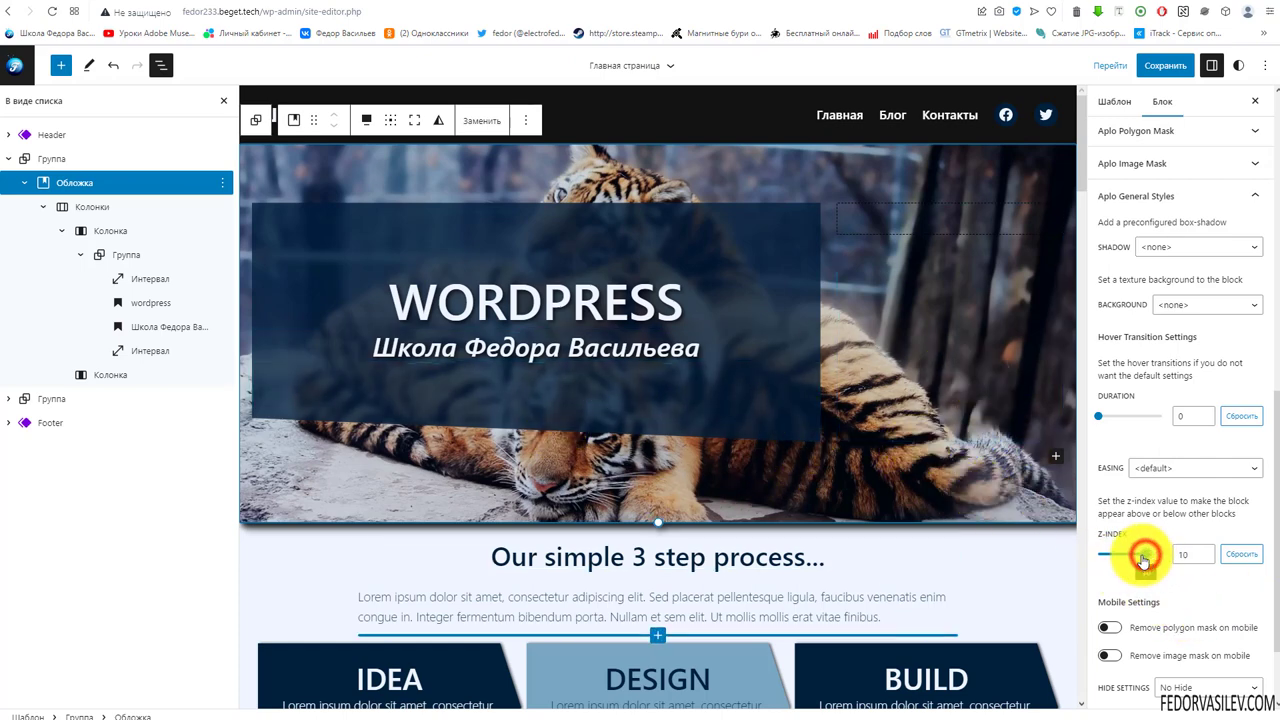
left_click_drag(1143, 553, 1094, 566)
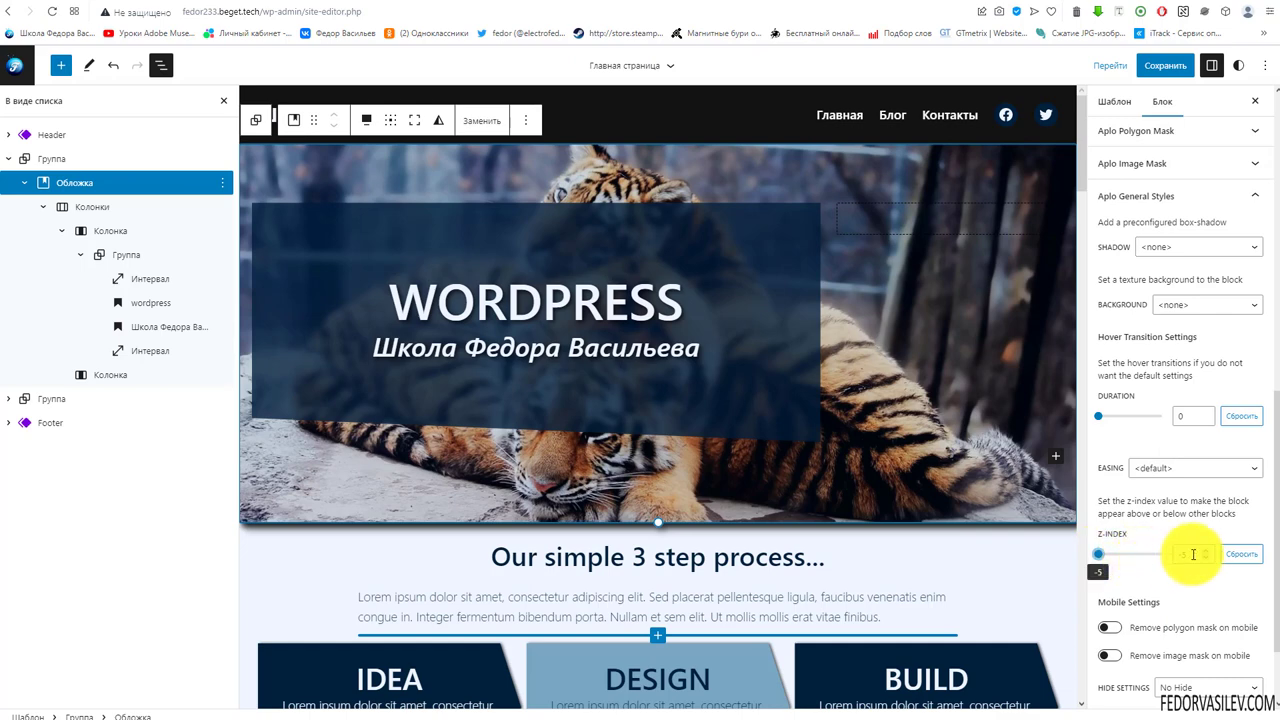
left_click(1108, 518)
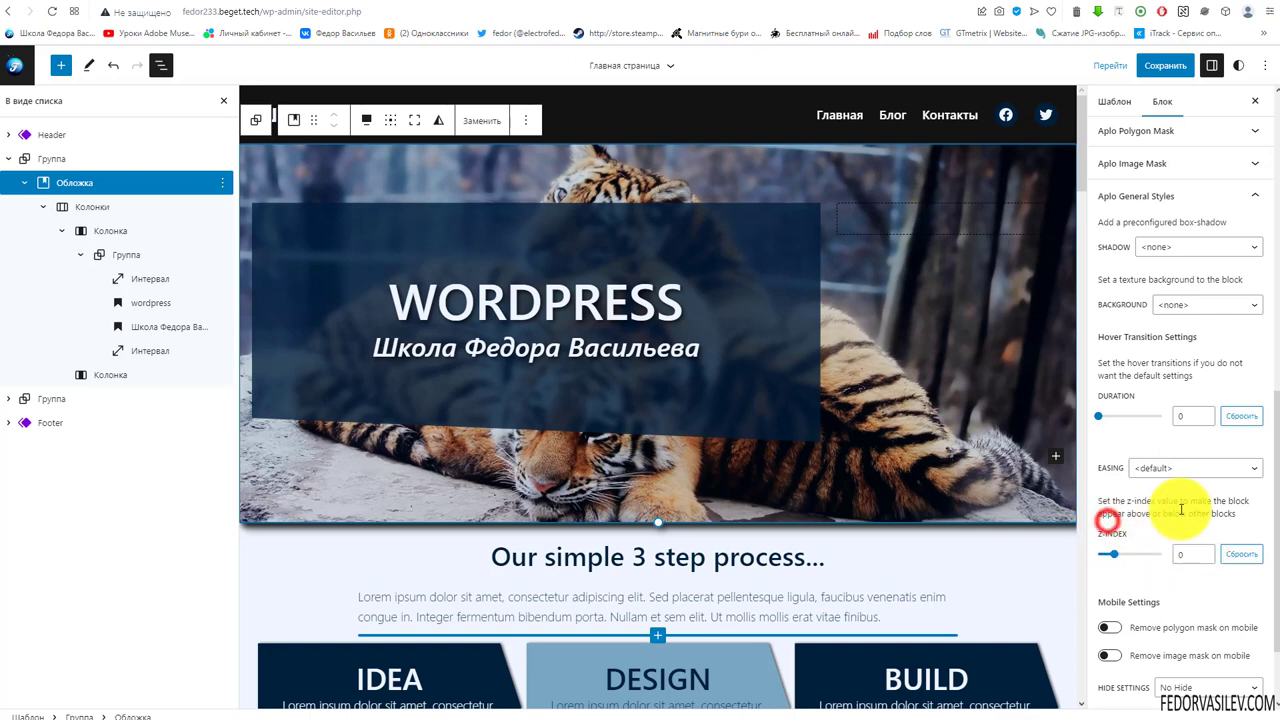
Try the mobile settings that remove the cover's polygon mask and image mask, and switch both off again.
scroll(1180, 505, "down", 1)
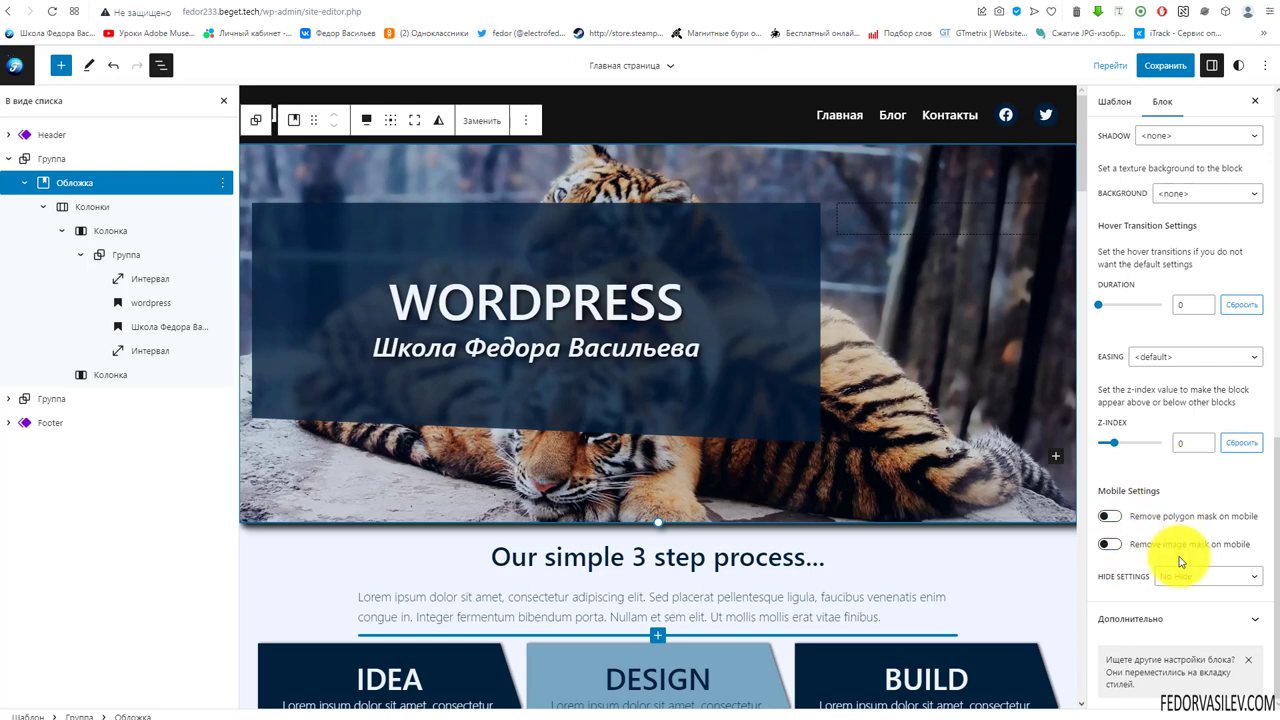
scroll(1108, 490, "up", 2)
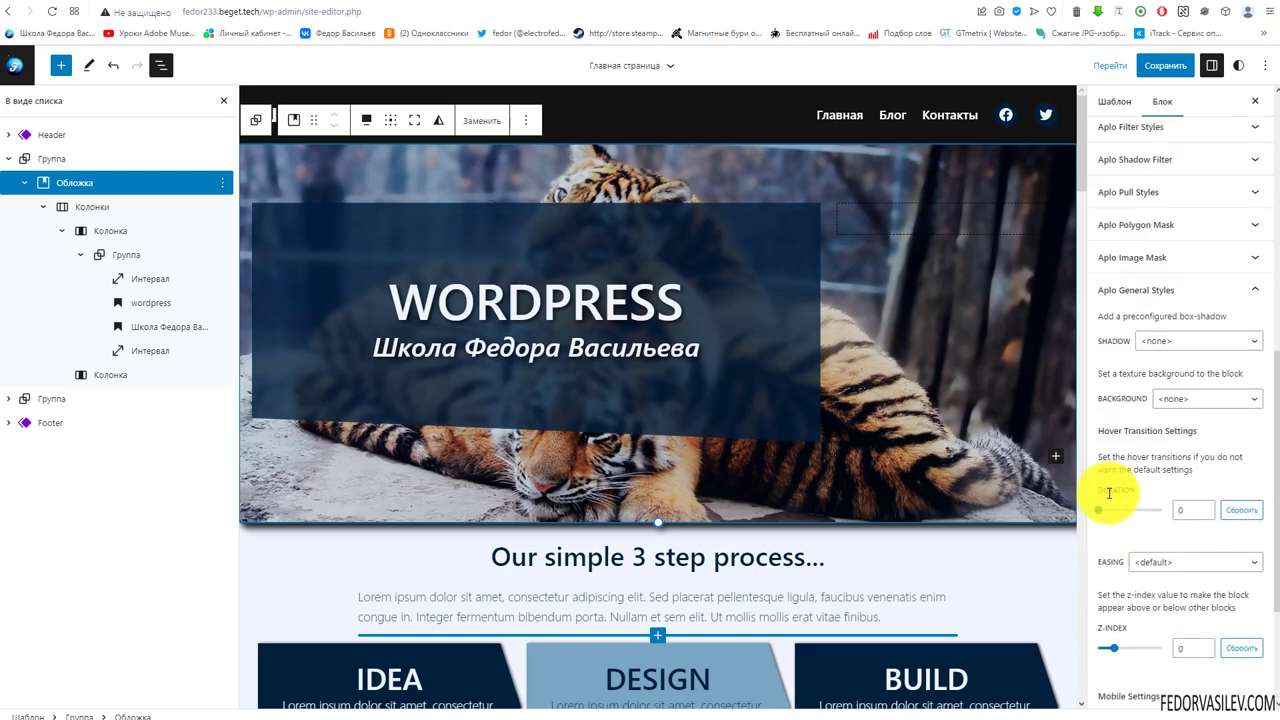
scroll(1115, 318, "down", 2)
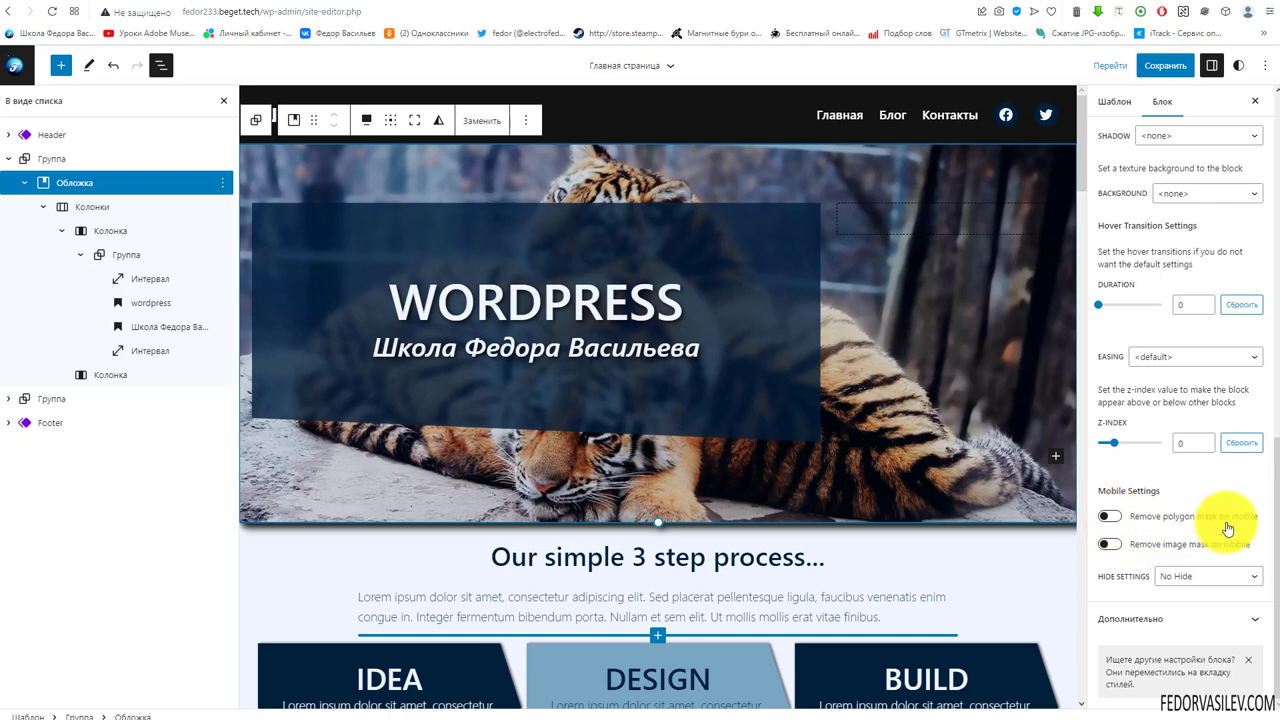
left_click(1108, 518)
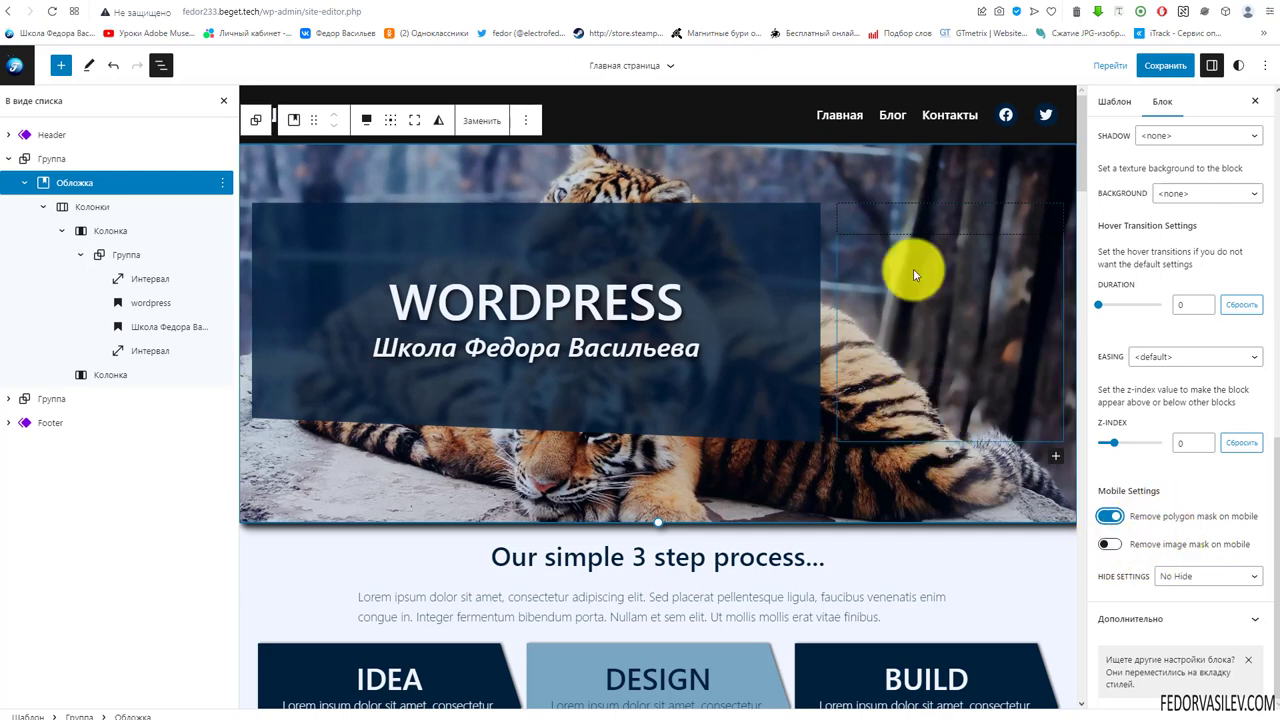
left_click(1109, 545)
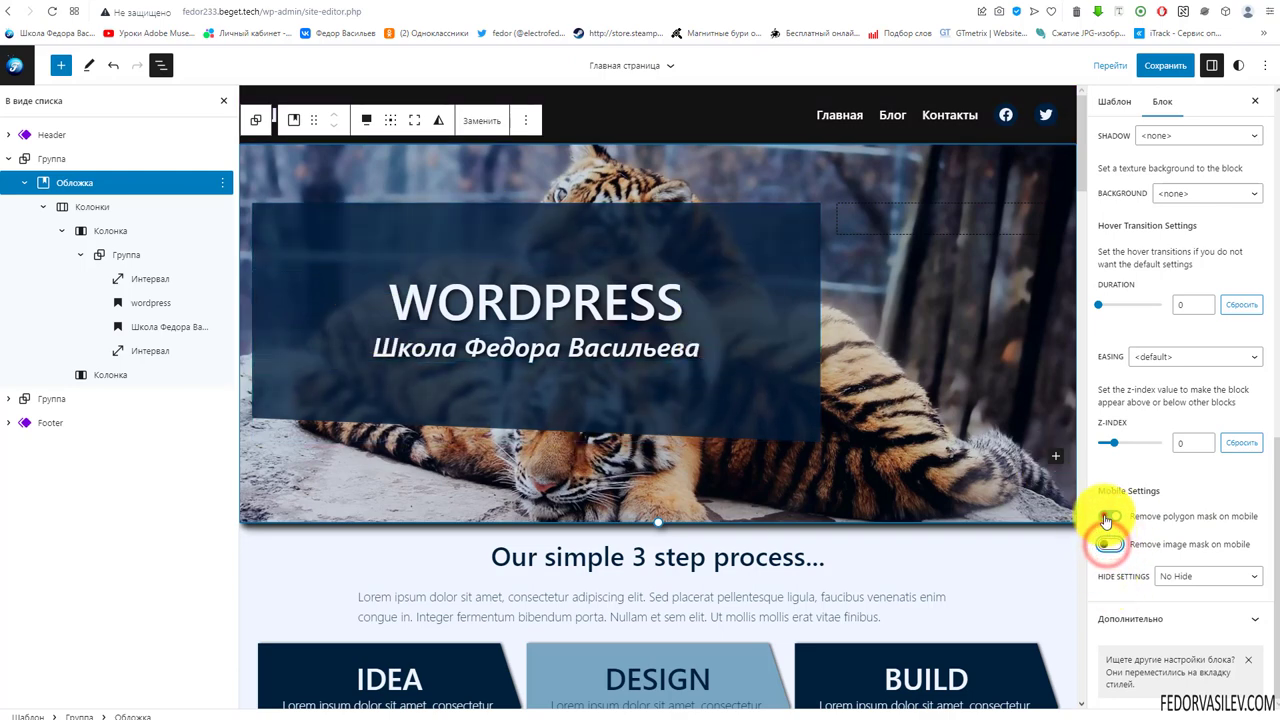
left_click(1107, 517)
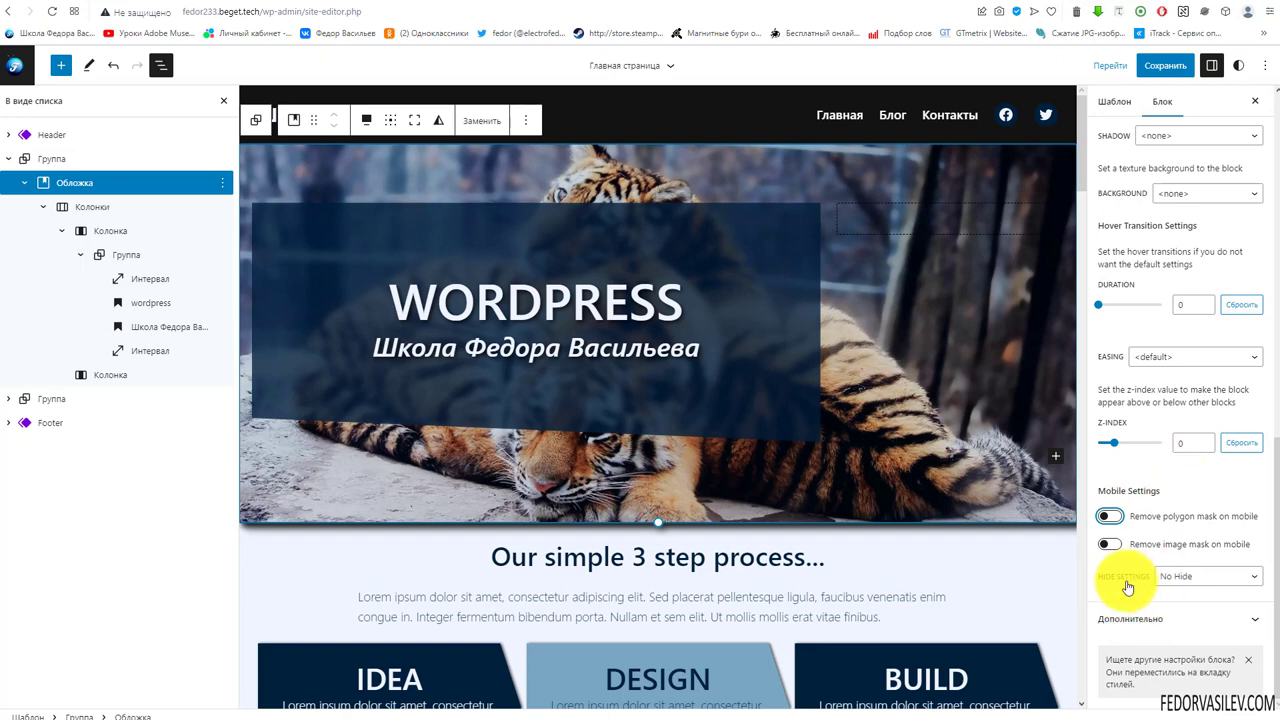
Set the cover's Hide Settings to Hide Desktop/Tablet and save the home template.
left_click(1211, 579)
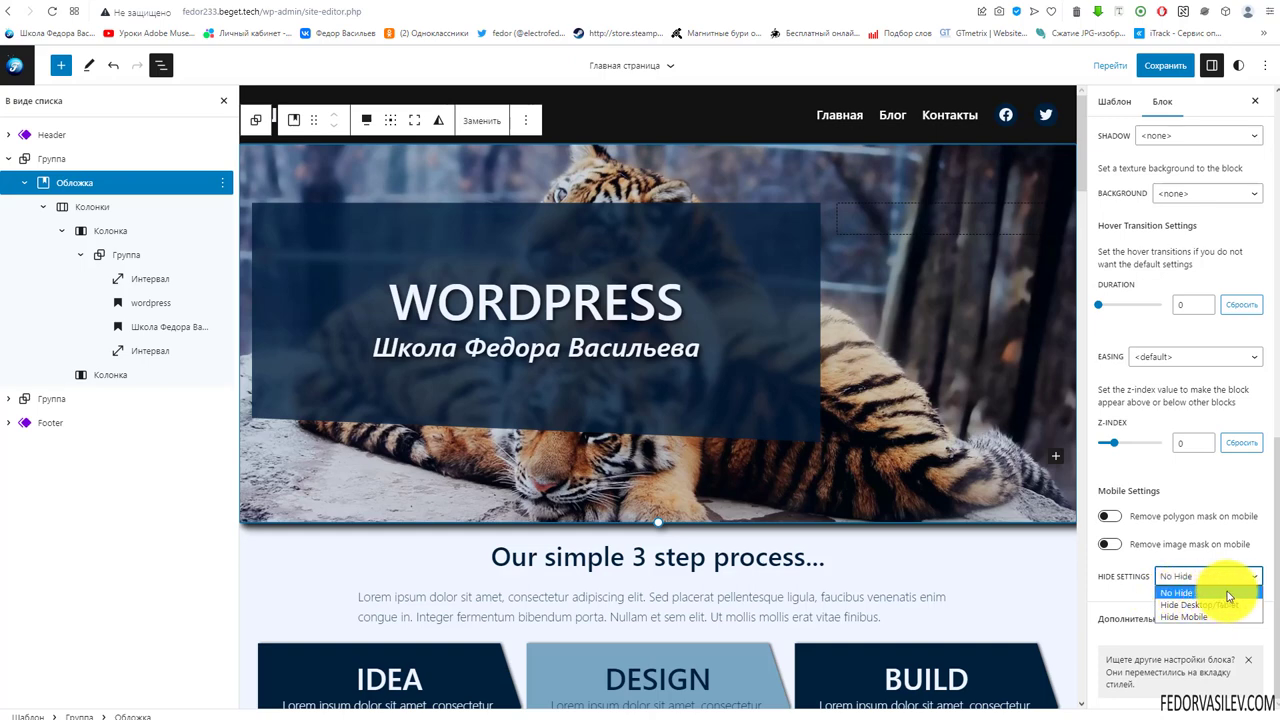
left_click(1133, 574)
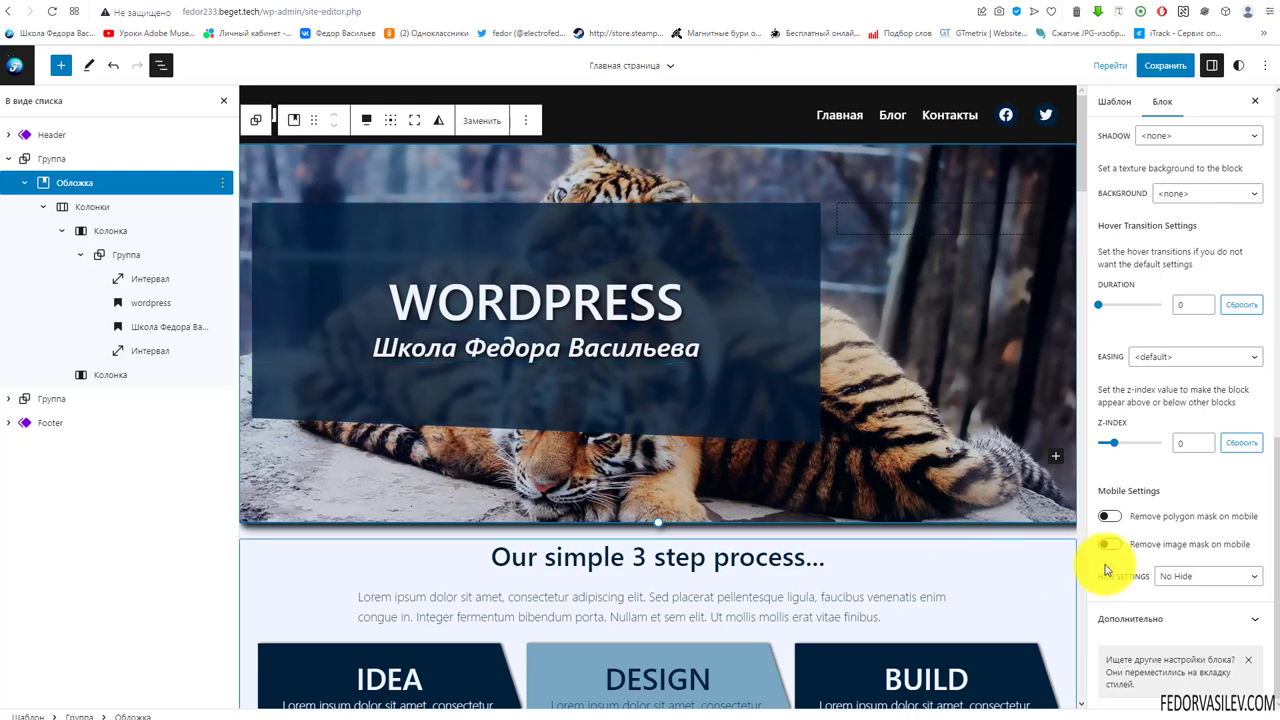
left_click(1215, 580)
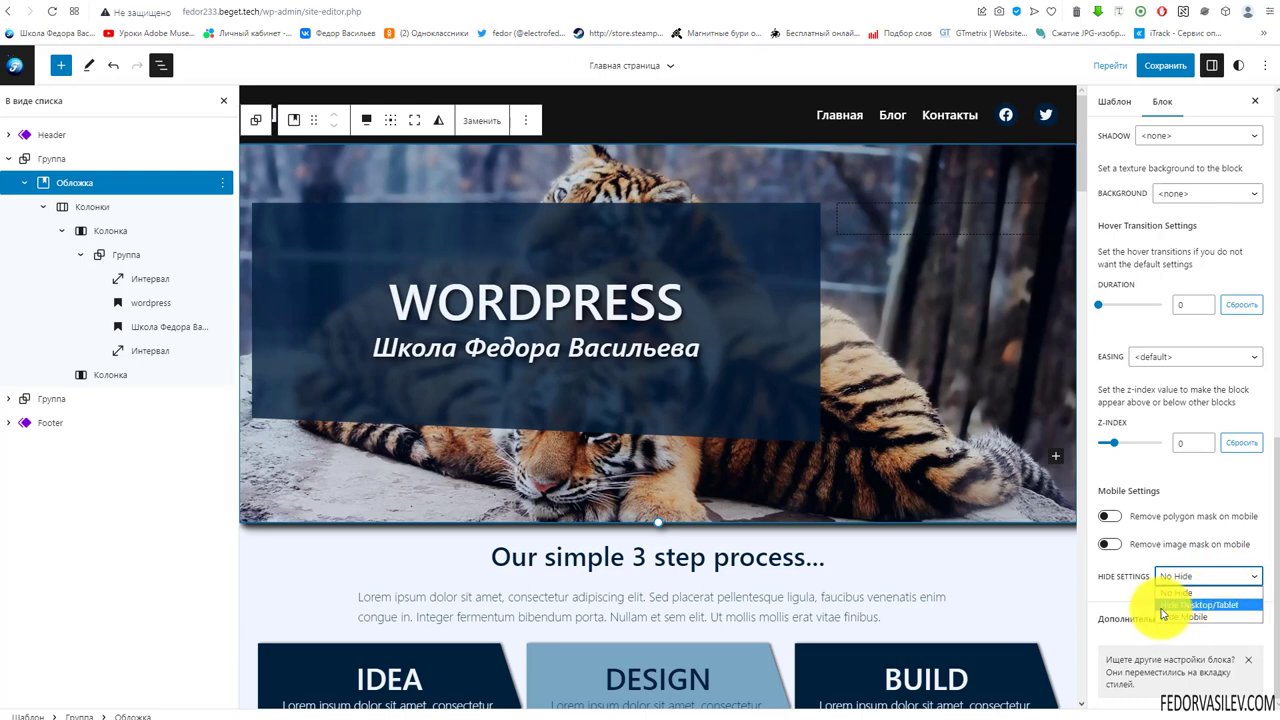
left_click(1243, 606)
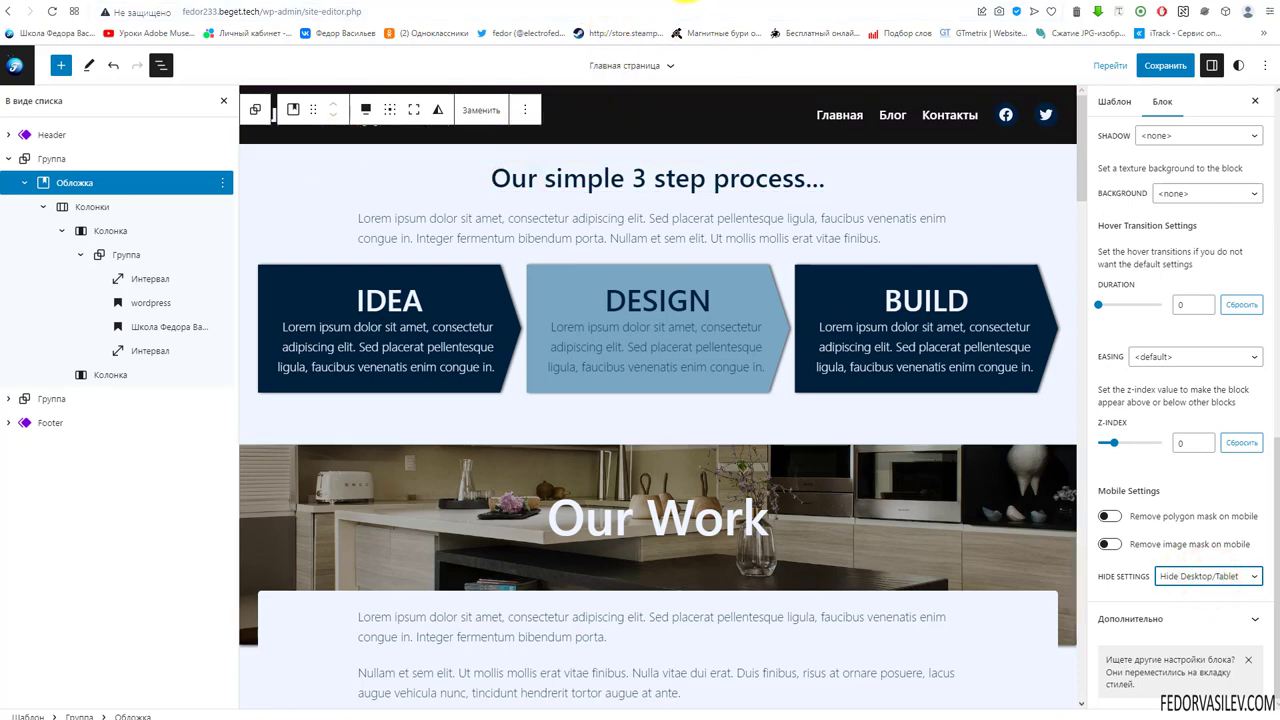
left_click(1155, 65)
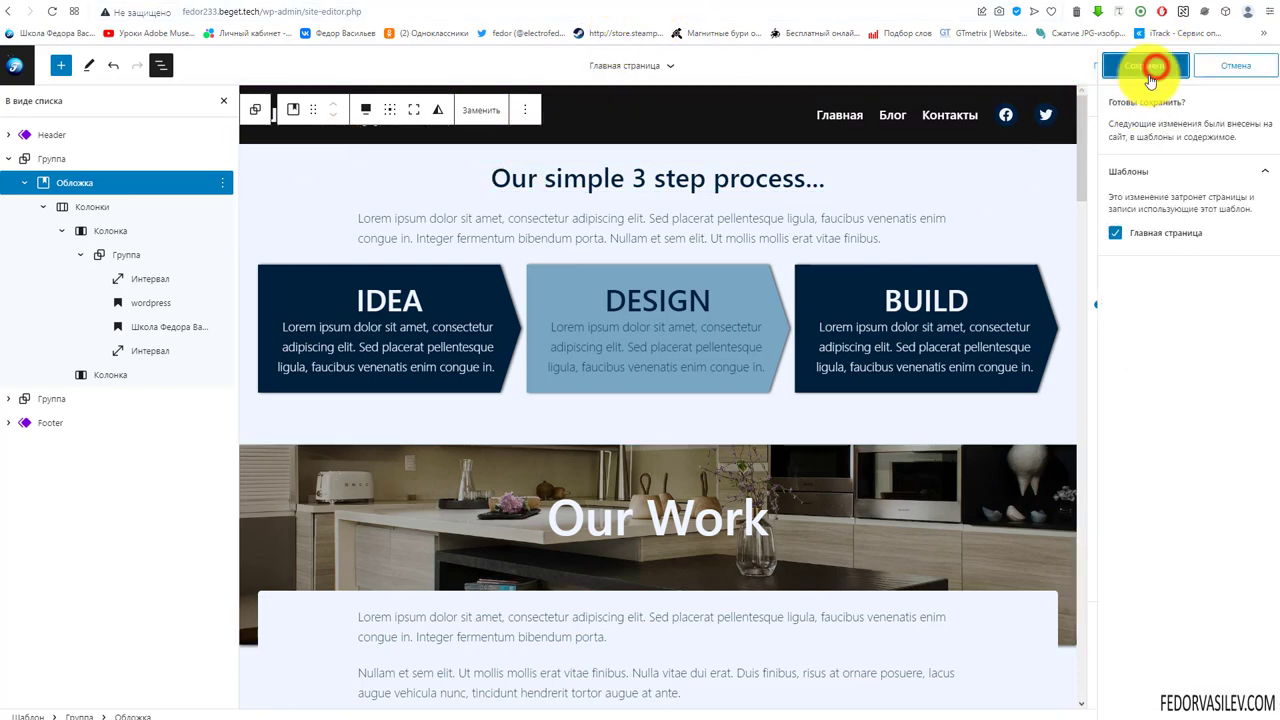
left_click(1158, 66)
Switch to the live site page, reload it, and check whether the cover is hidden at desktop width.
key("ctrl+Tab")
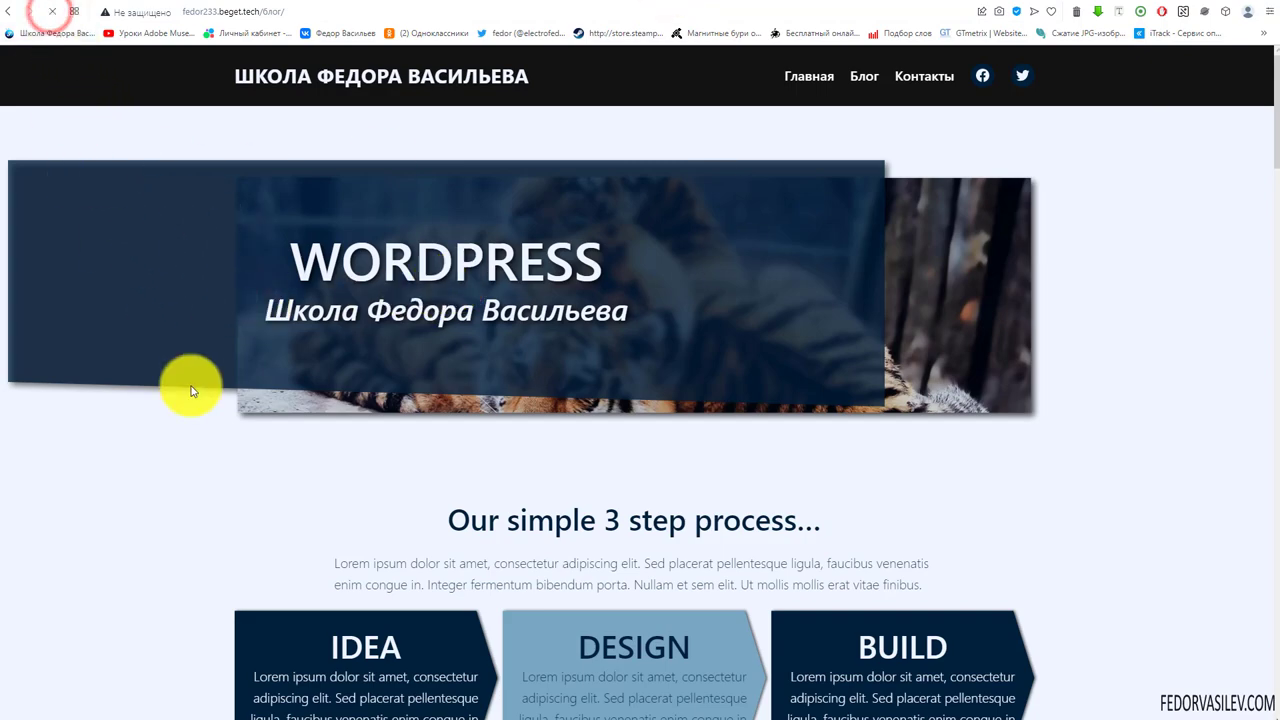
scroll(189, 391, "down", 4)
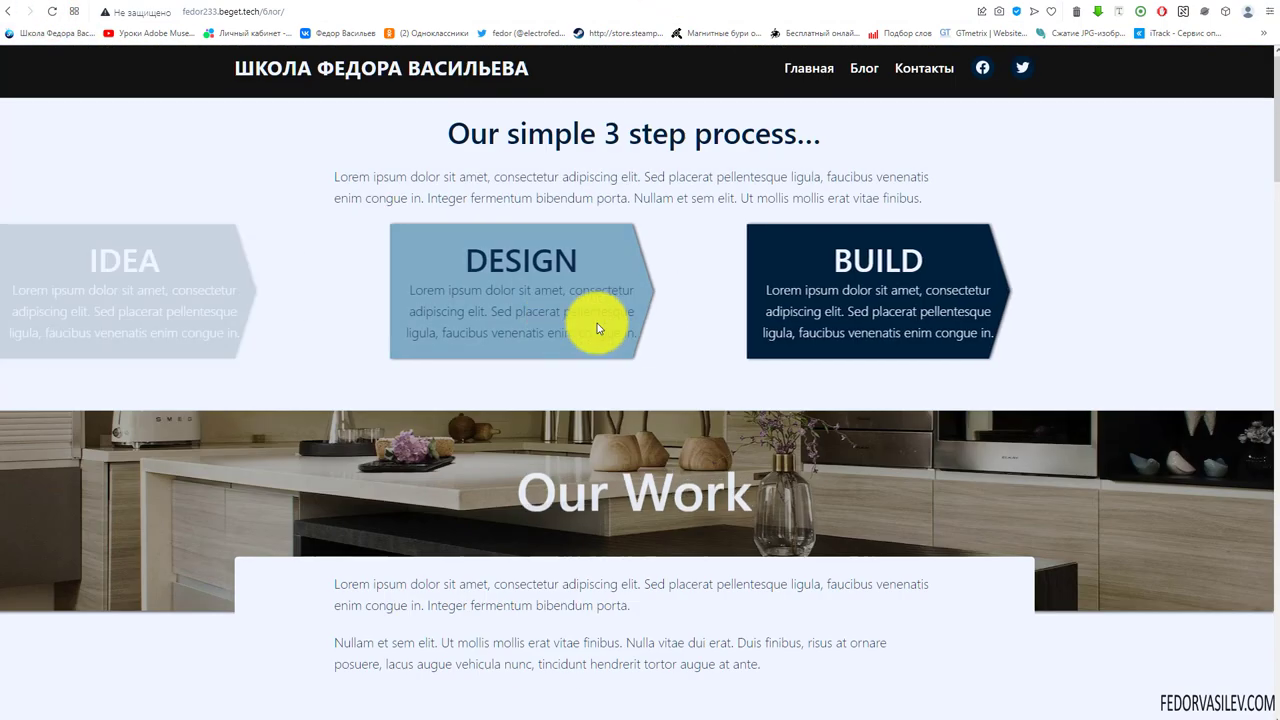
left_click_drag(427, 128, 815, 325)
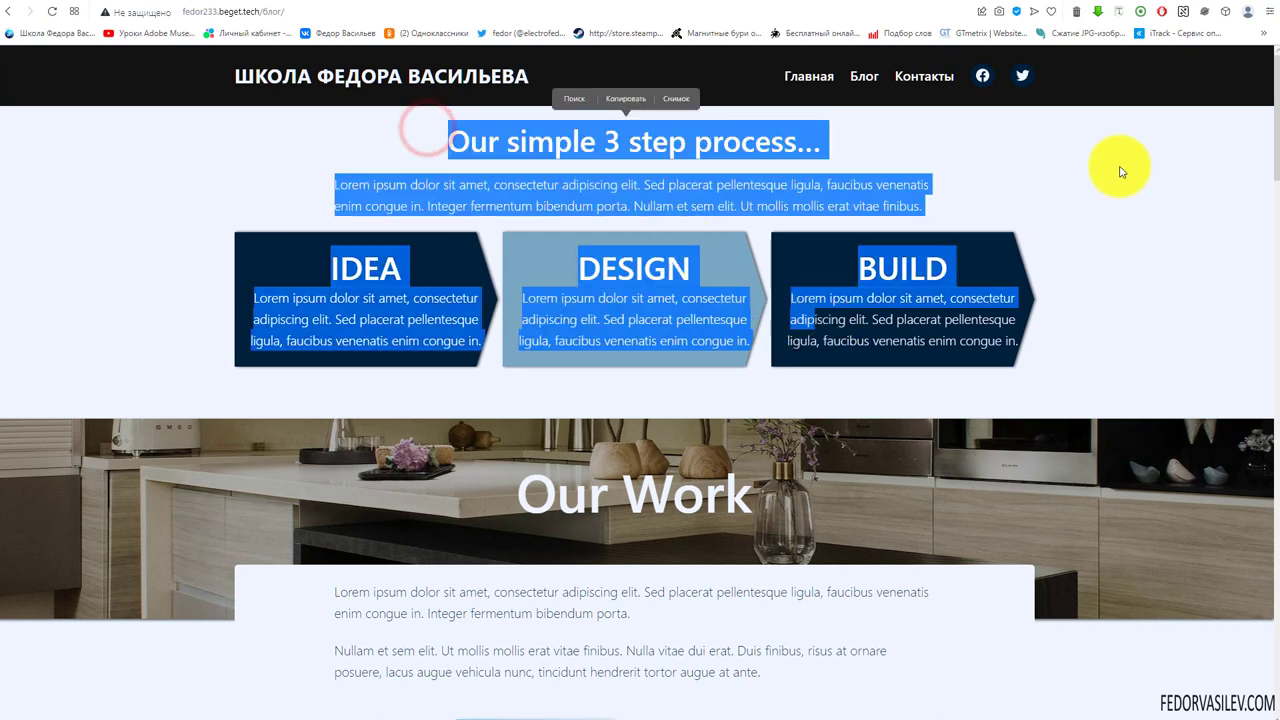
Inspect the live page in the browser's developer tools and examine the cover in the iPhone XR preview, widening the preview area.
right_click(989, 139)
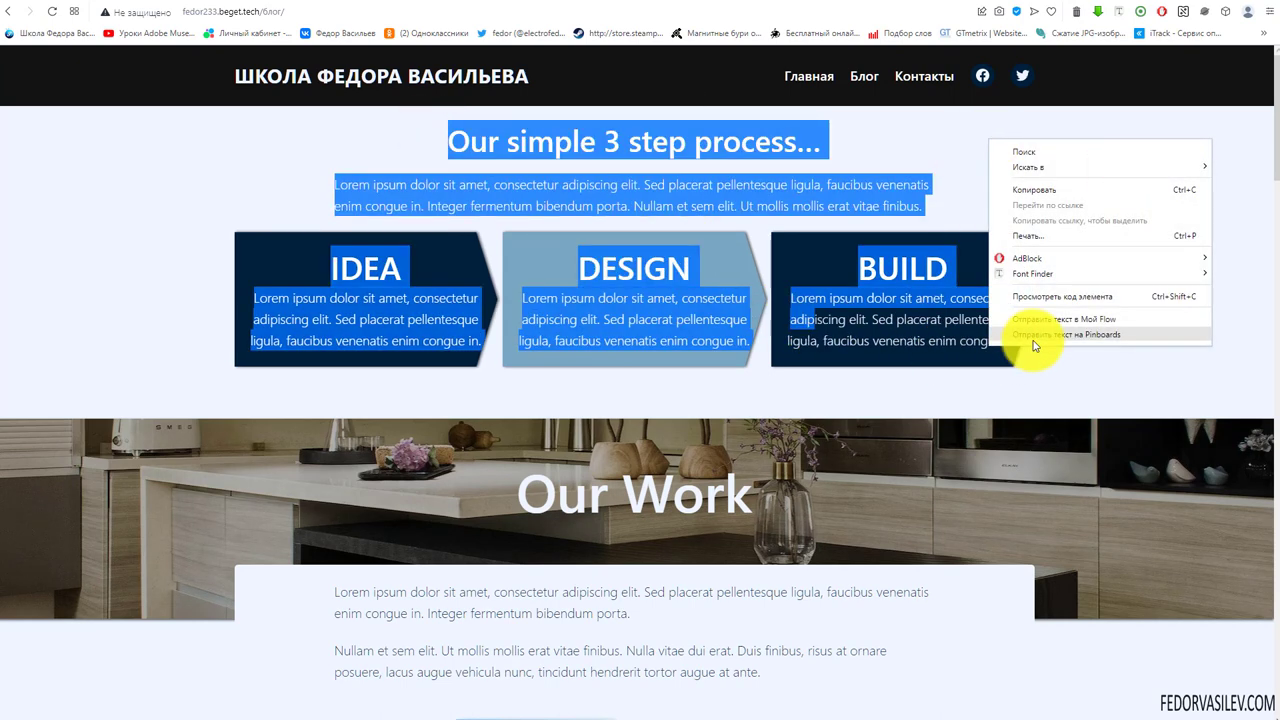
left_click(1036, 296)
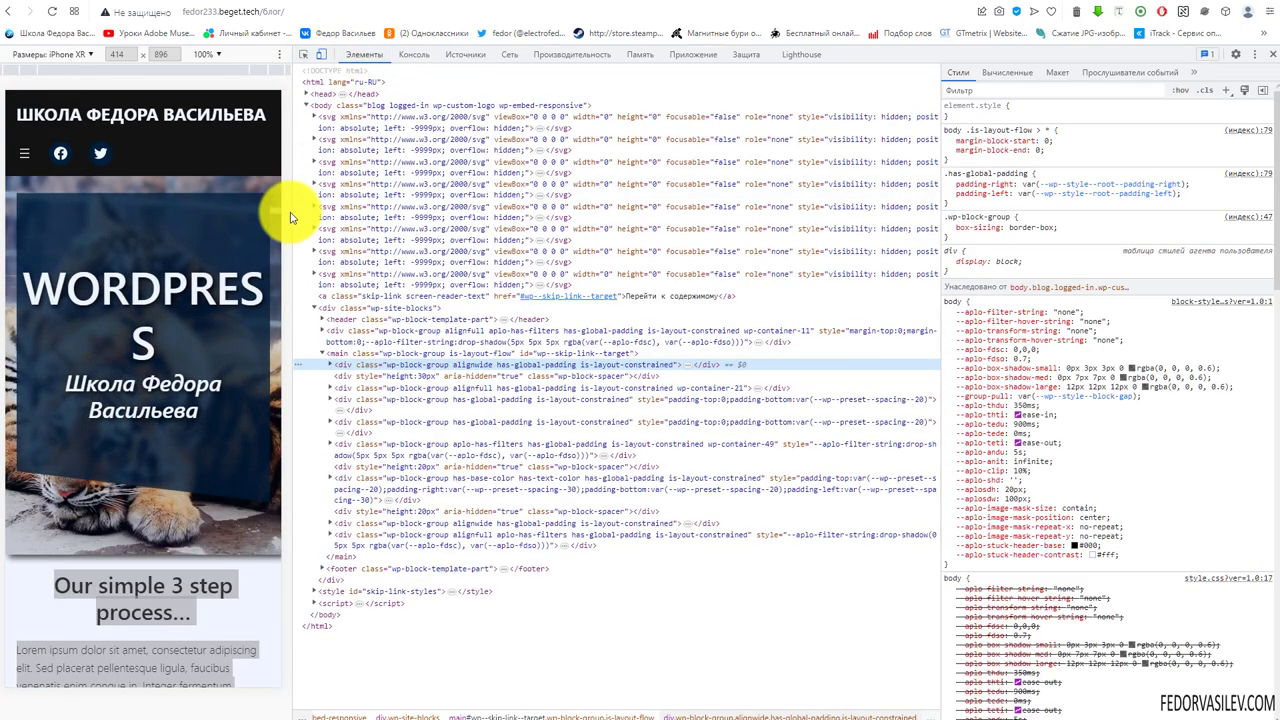
left_click_drag(293, 218, 886, 271)
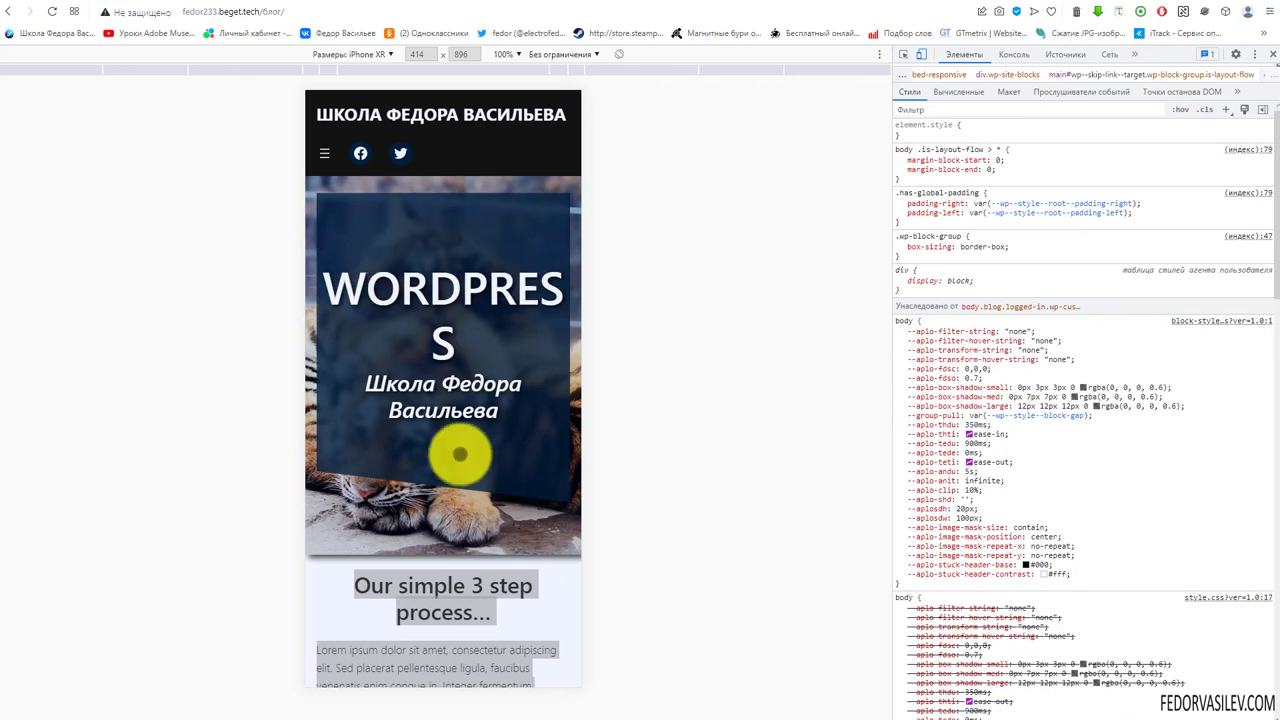
scroll(434, 266, "down", 2)
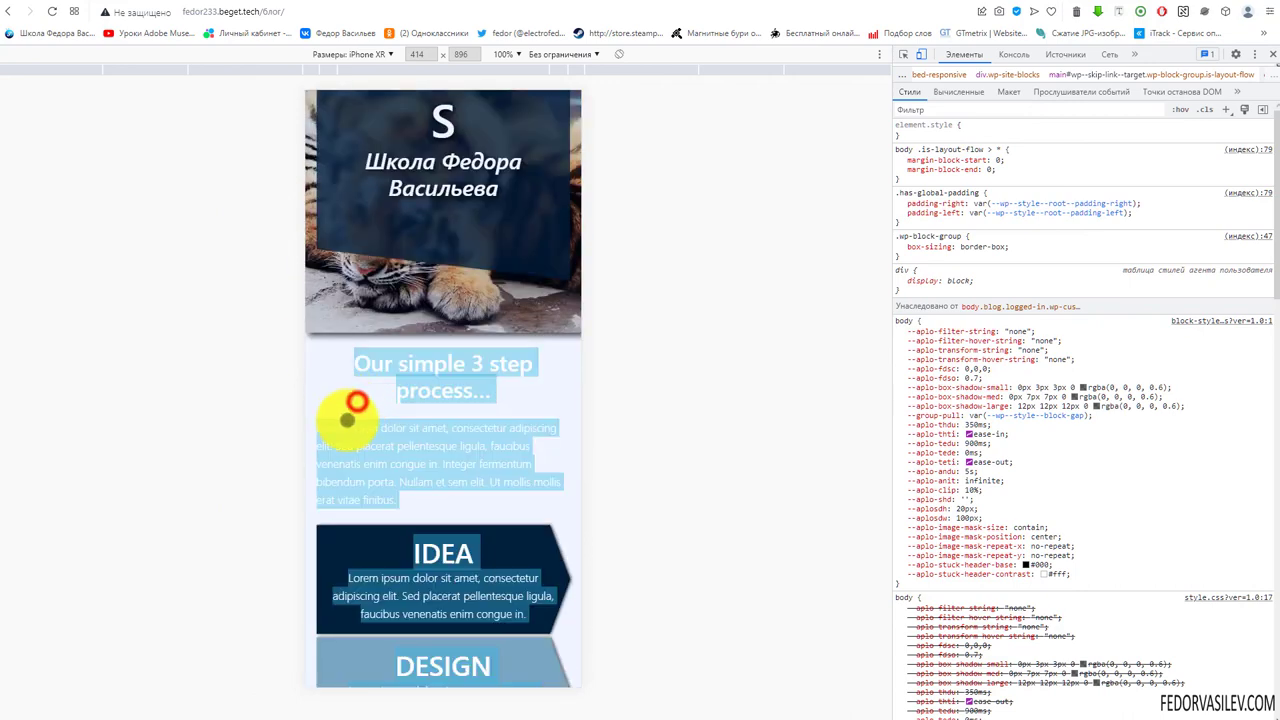
scroll(349, 414, "up", 2)
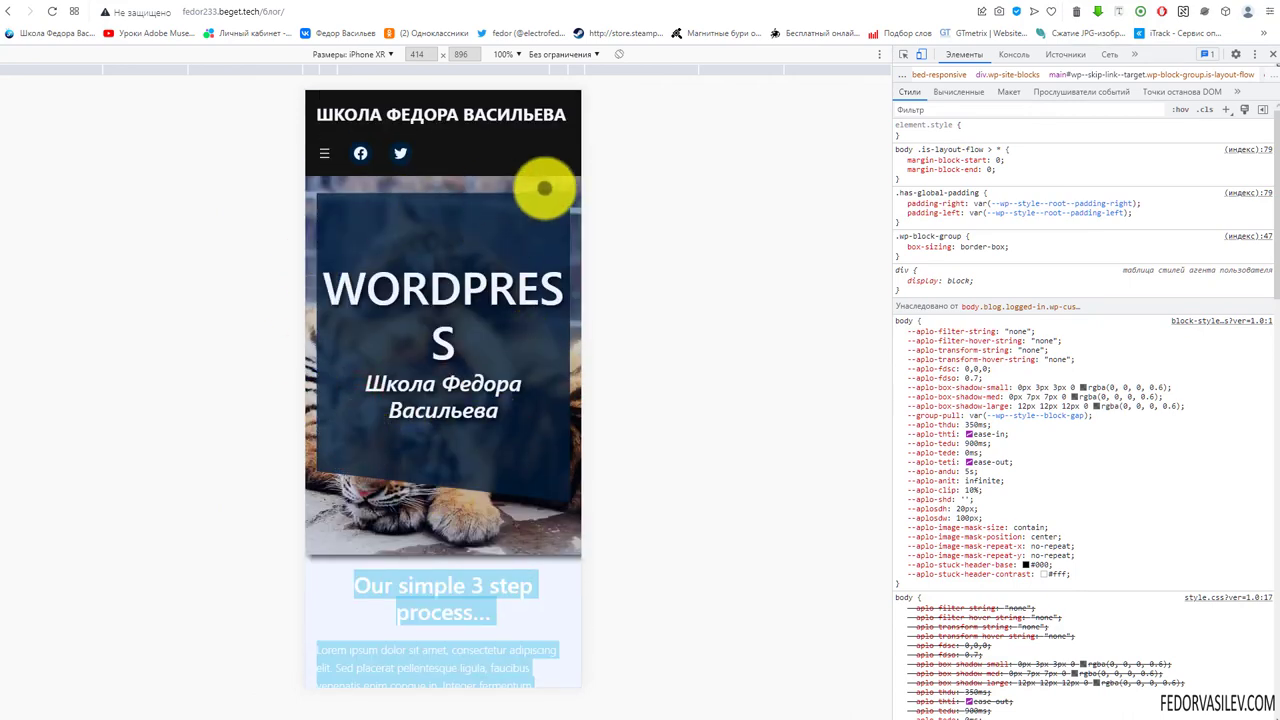
Rotate the iPhone XR preview to landscape, check the cover's visibility, and close the developer tools.
left_click(619, 54)
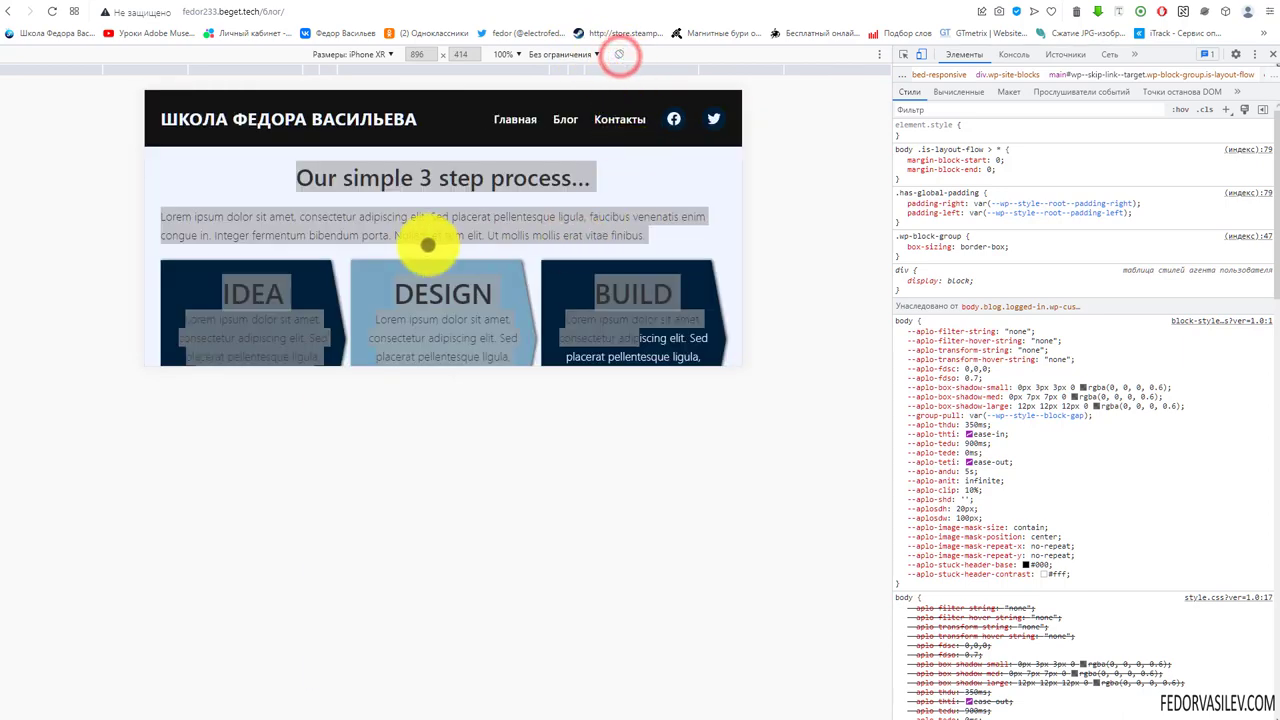
left_click(449, 212)
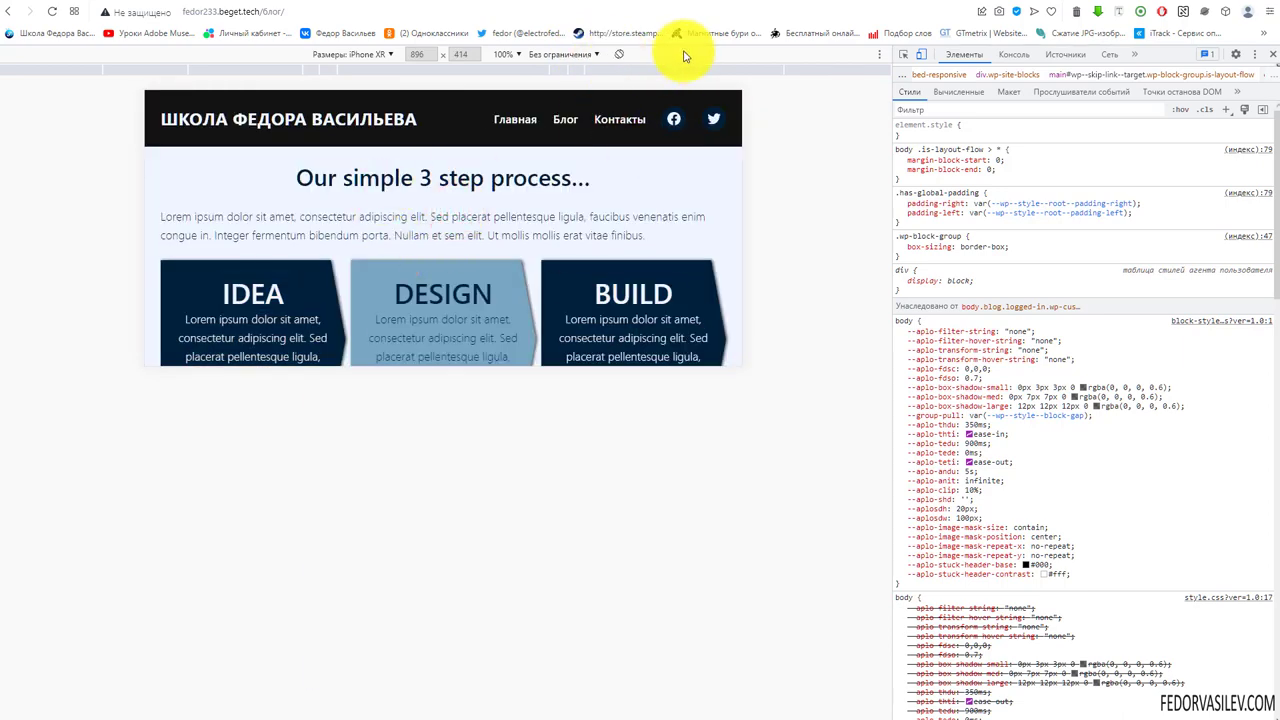
left_click(1272, 54)
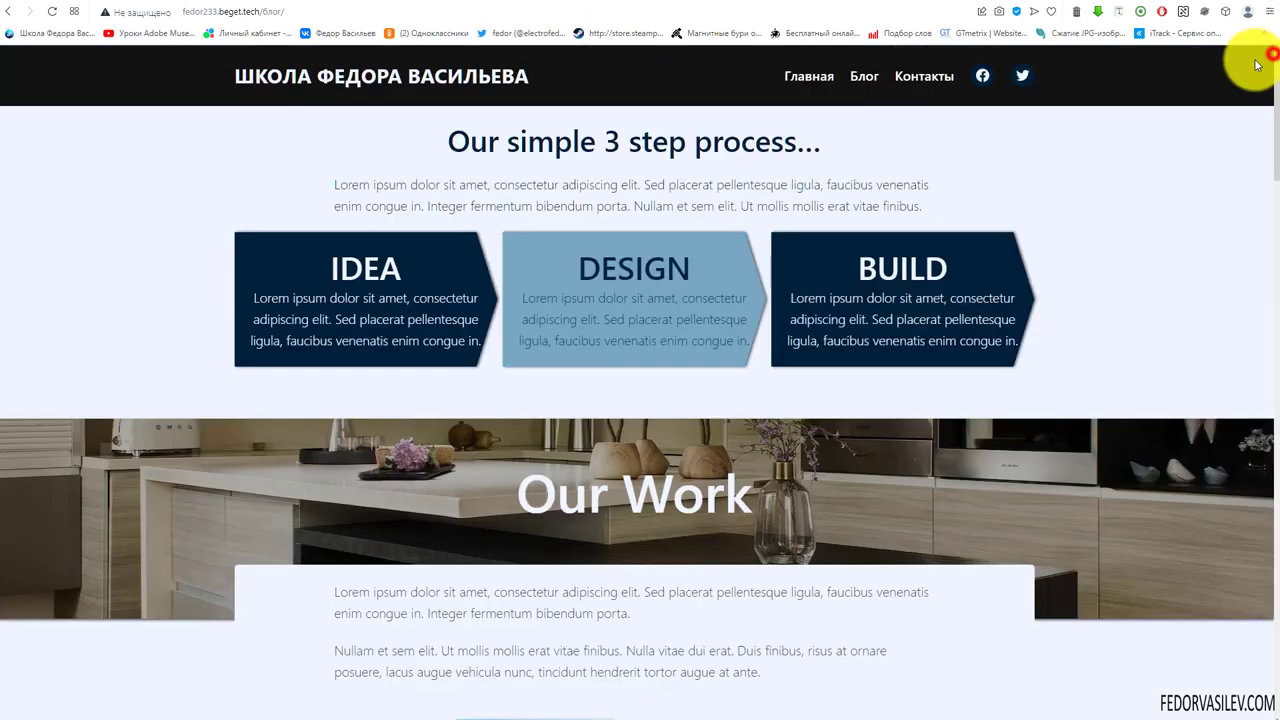
Return to the template editor and set the cover's Hide Settings to Hide Mobile.
left_click(614, 2)
left_click(1176, 570)
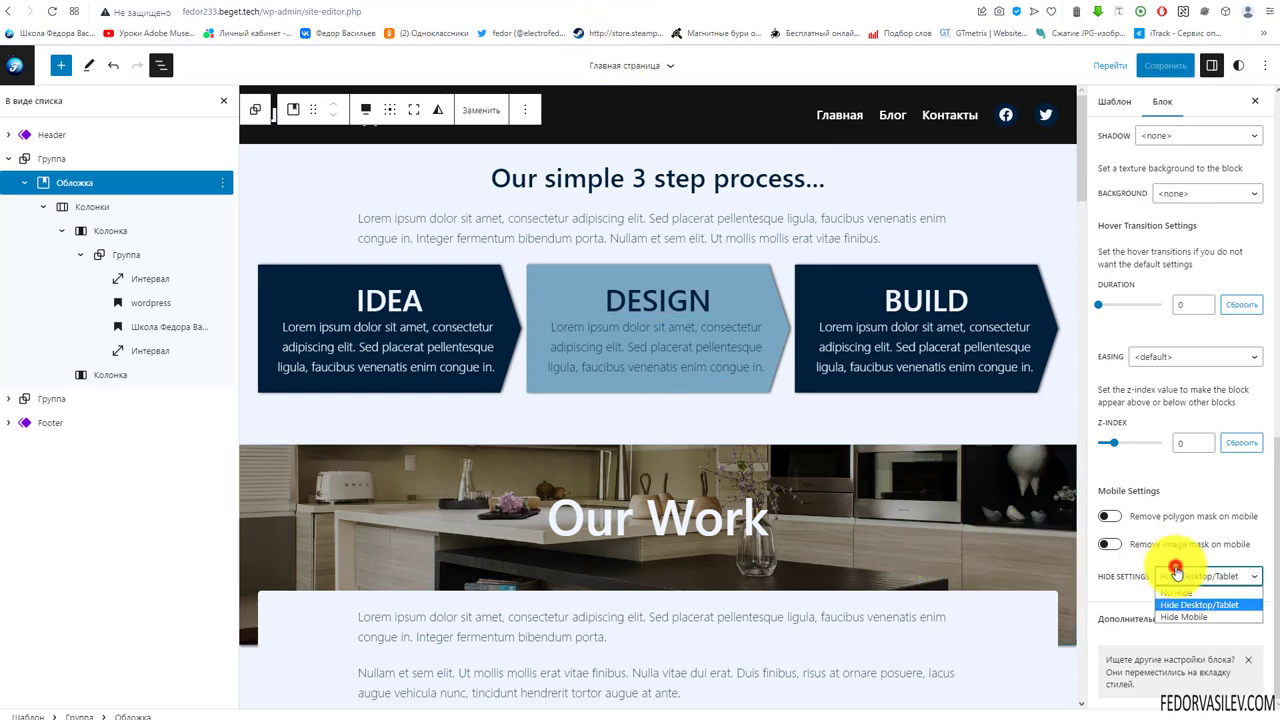
left_click(1167, 618)
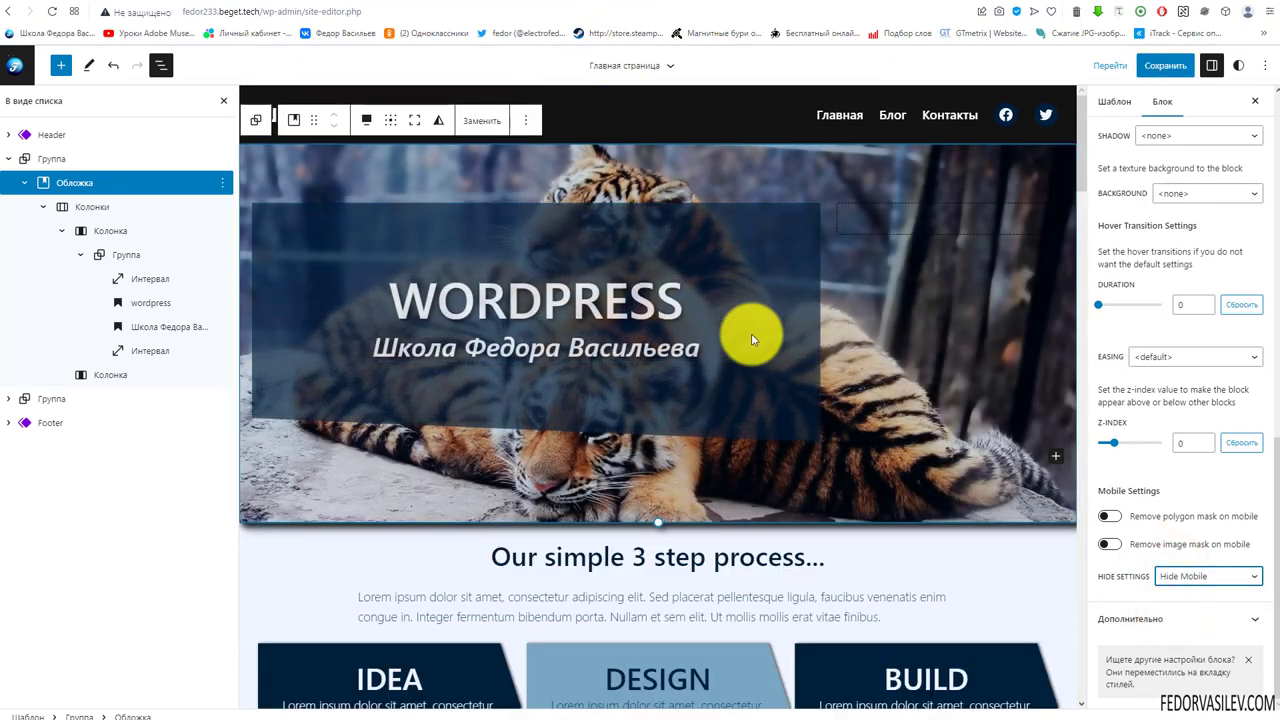
Save the template, inspect the live page in the browser's developer tools, and reload it in the portrait iPhone XR preview.
left_click(1167, 75)
left_click(1163, 66)
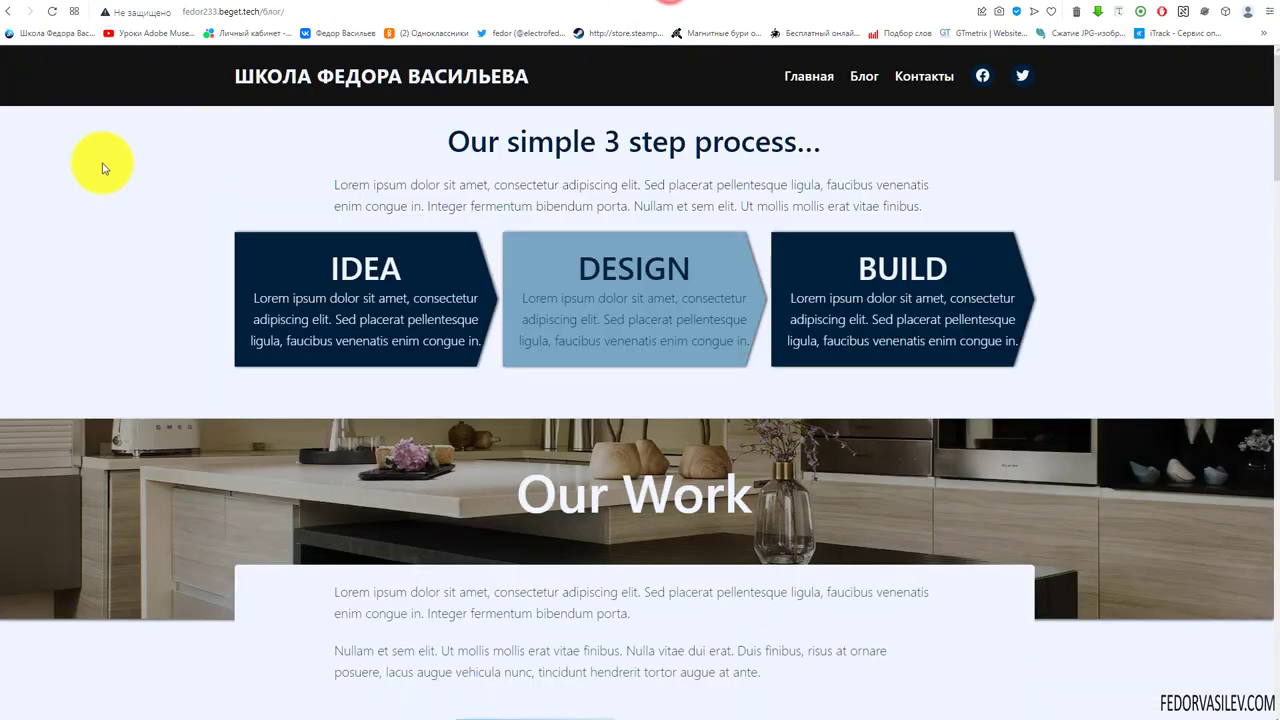
right_click(102, 163)
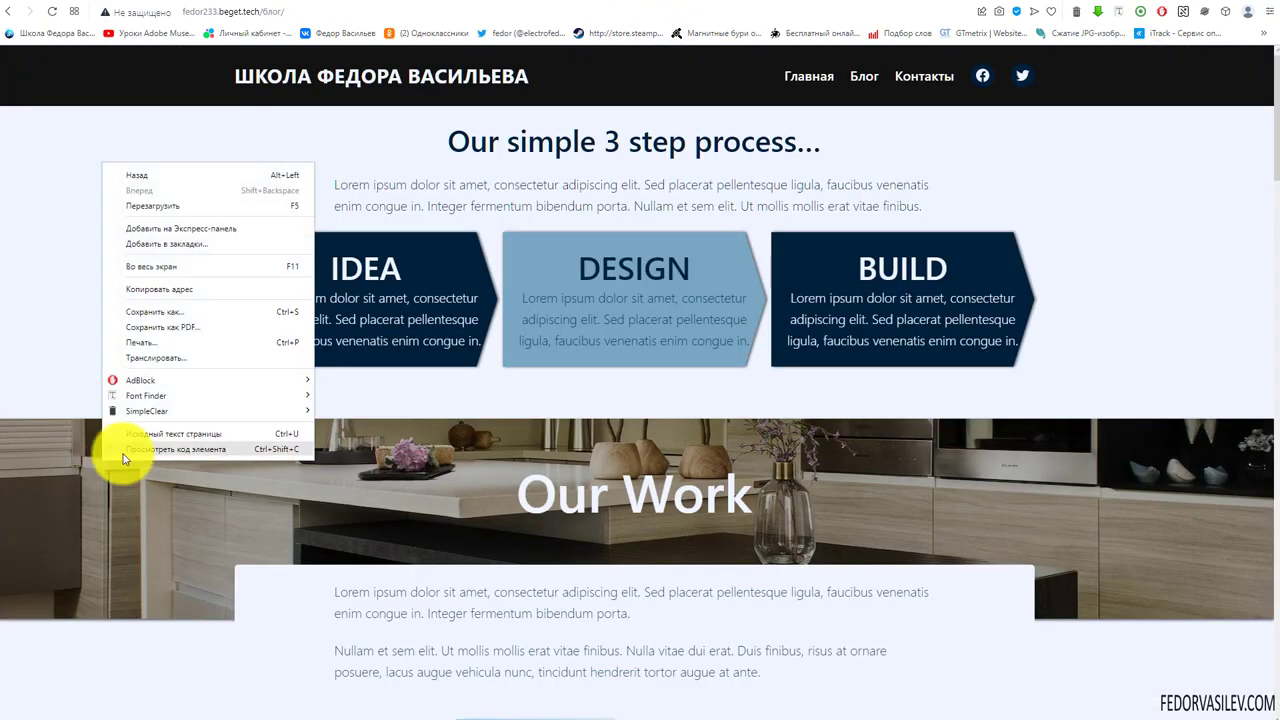
left_click(122, 453)
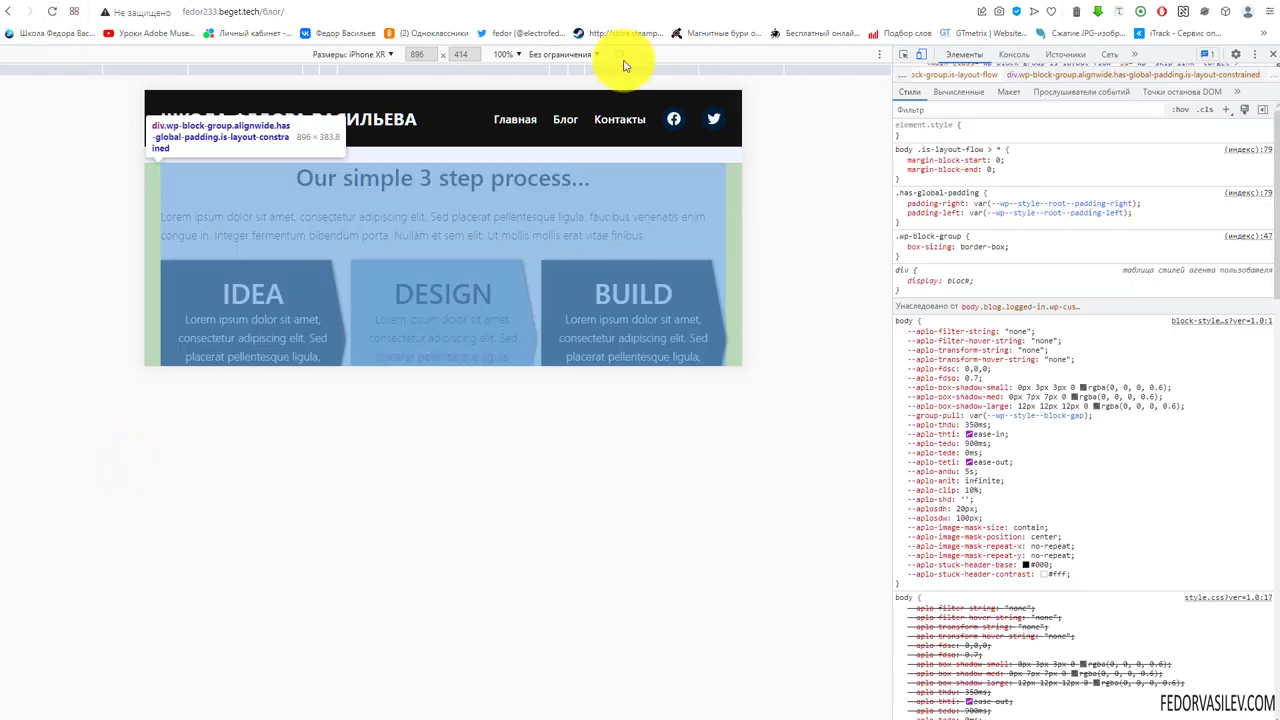
left_click(623, 60)
left_click(52, 11)
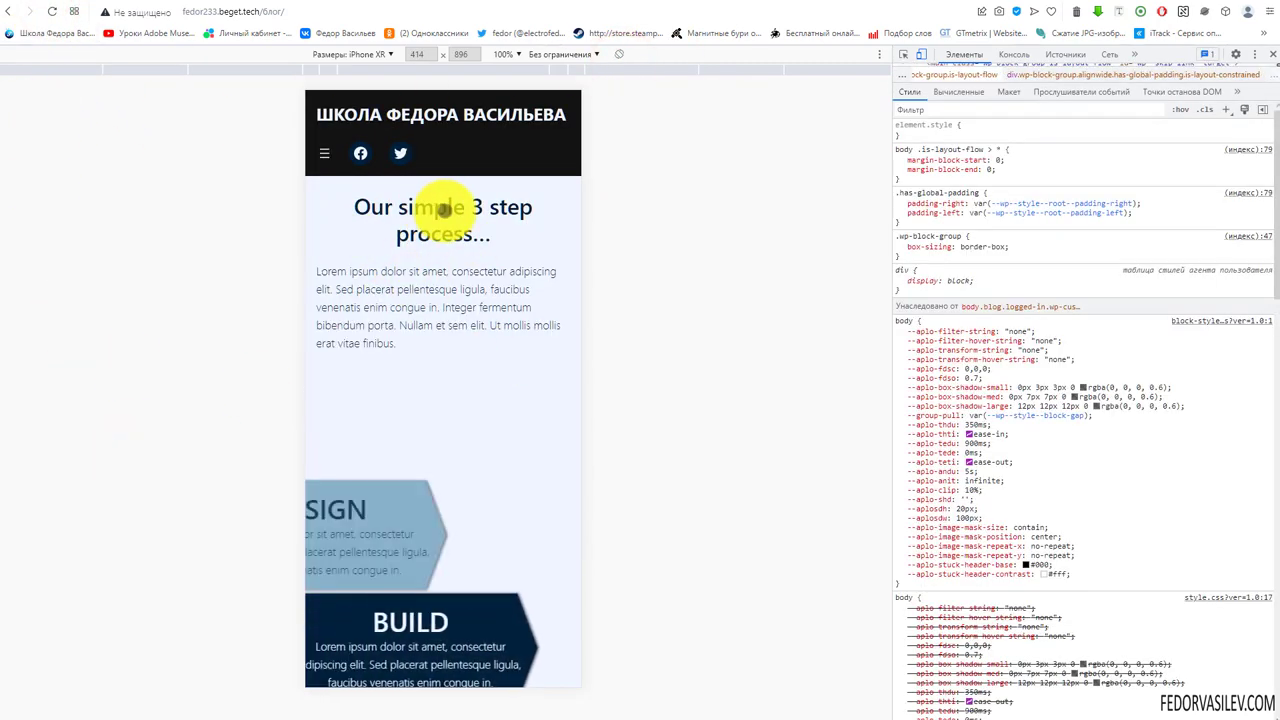
Switch the iPhone XR preview to landscape, check whether the cover is displayed, and close the developer tools.
left_click(618, 54)
scroll(322, 240, "down", 3)
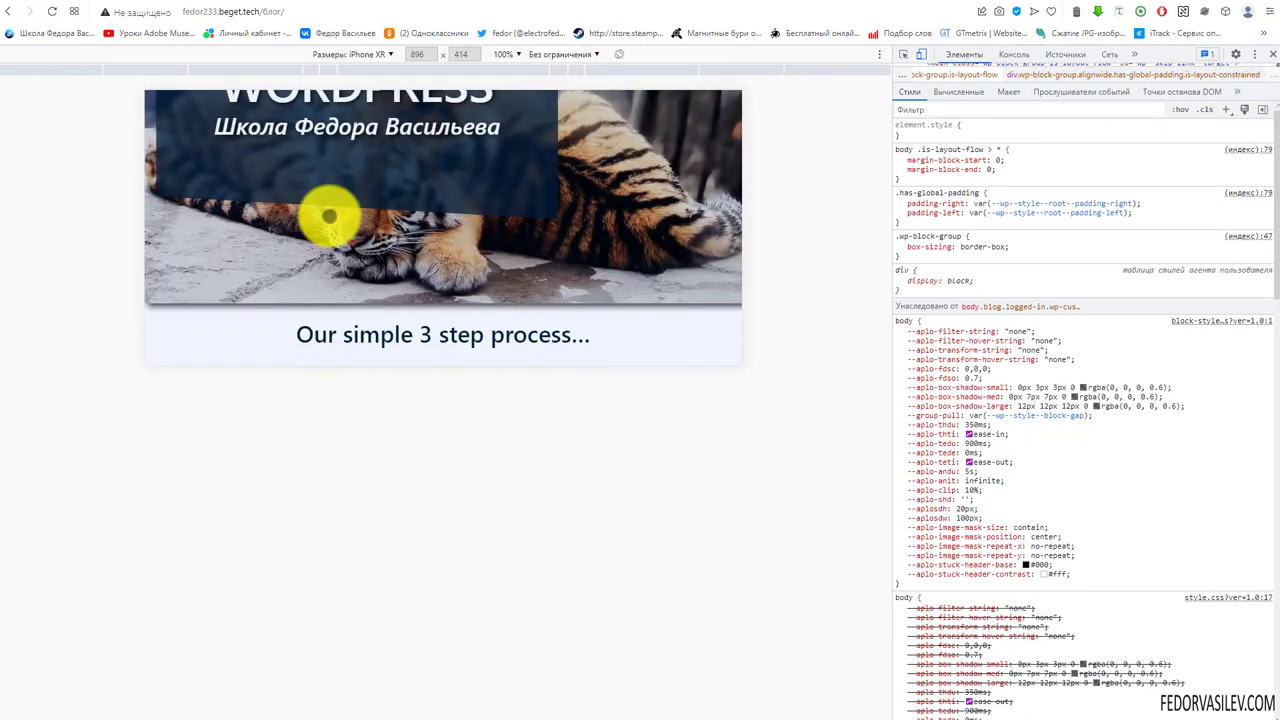
scroll(328, 217, "up", 2)
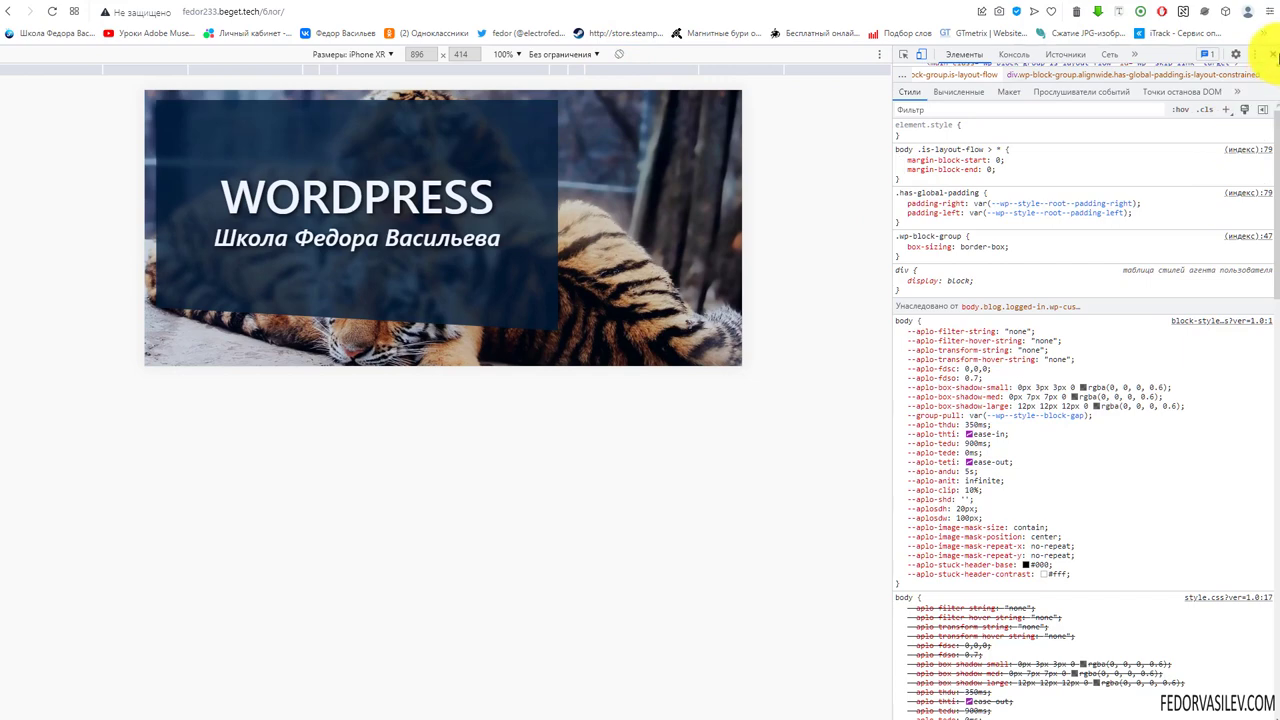
left_click(1271, 54)
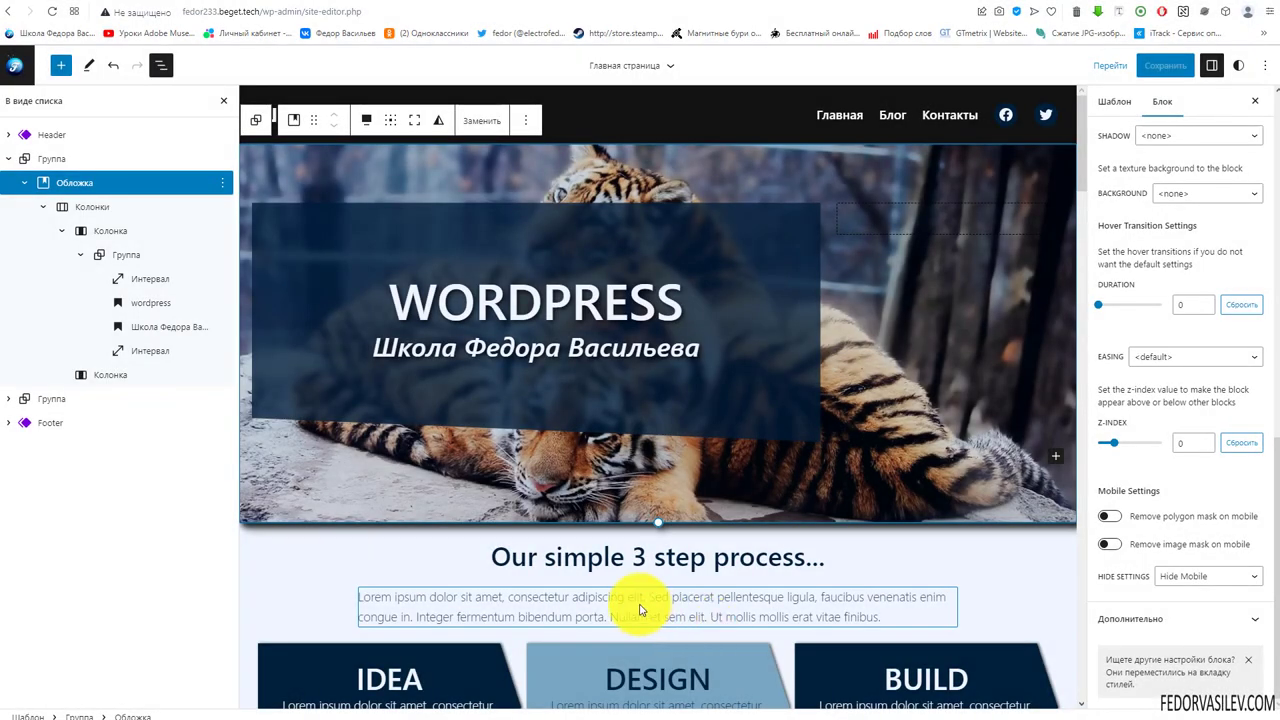
Browse the full block library from the insertion point below the cover and search the blocks for "групп".
scroll(560, 505, "down", 1)
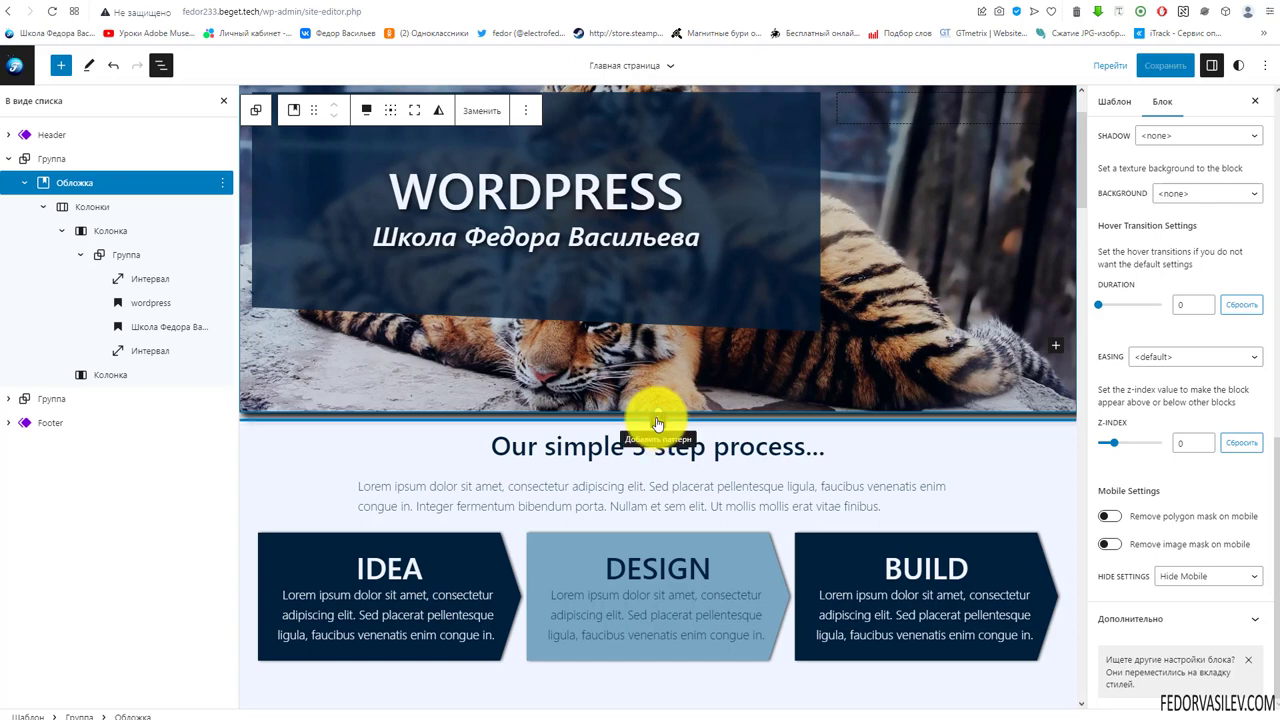
left_click(656, 421)
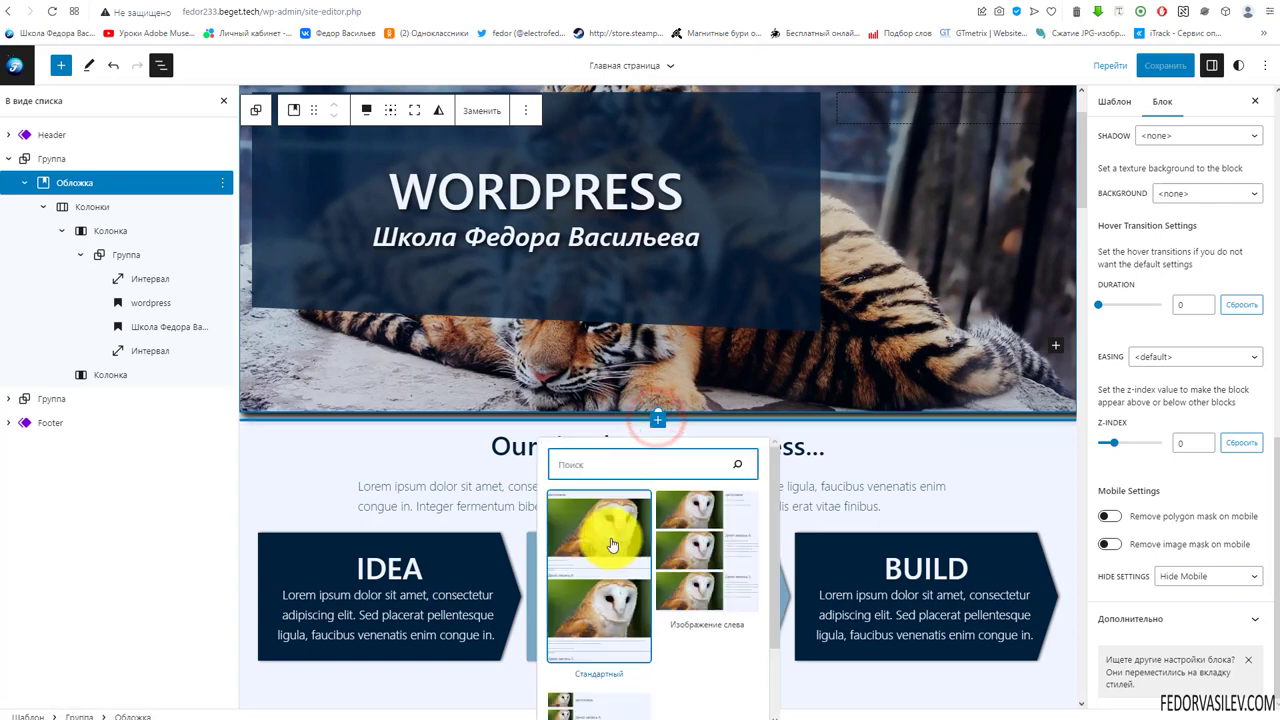
scroll(620, 520, "down", 2)
left_click(615, 706)
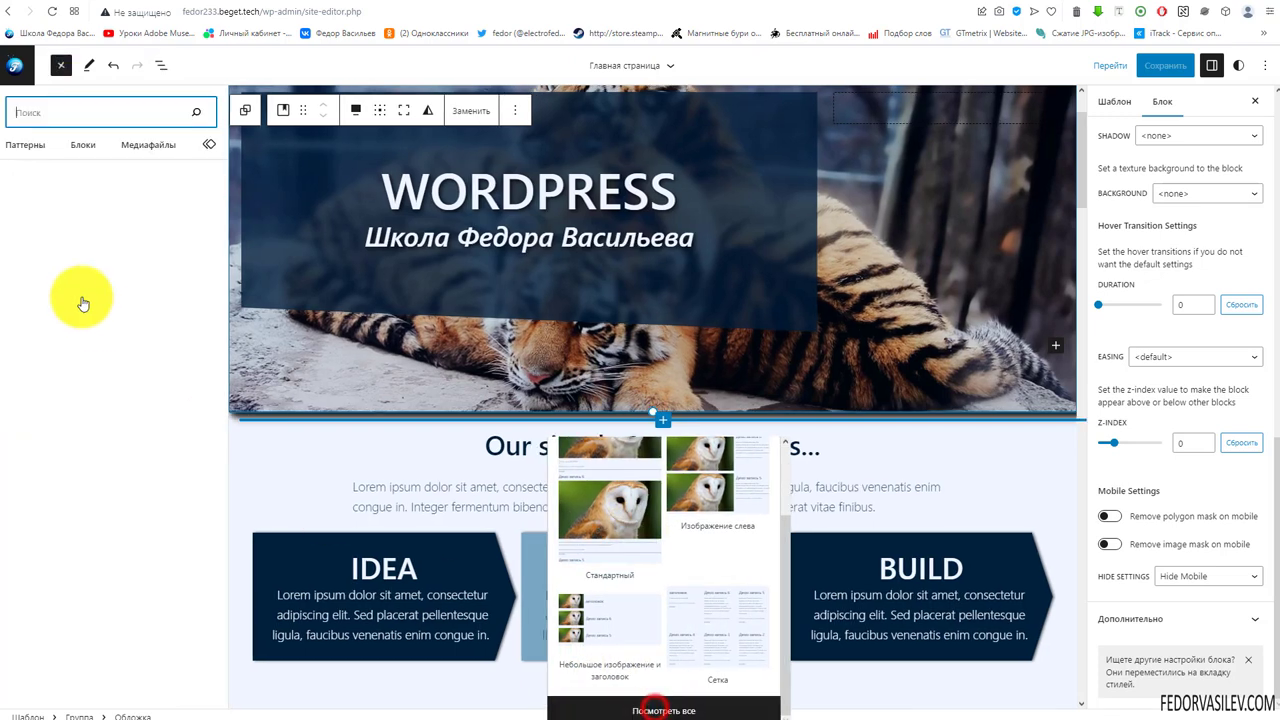
left_click(78, 146)
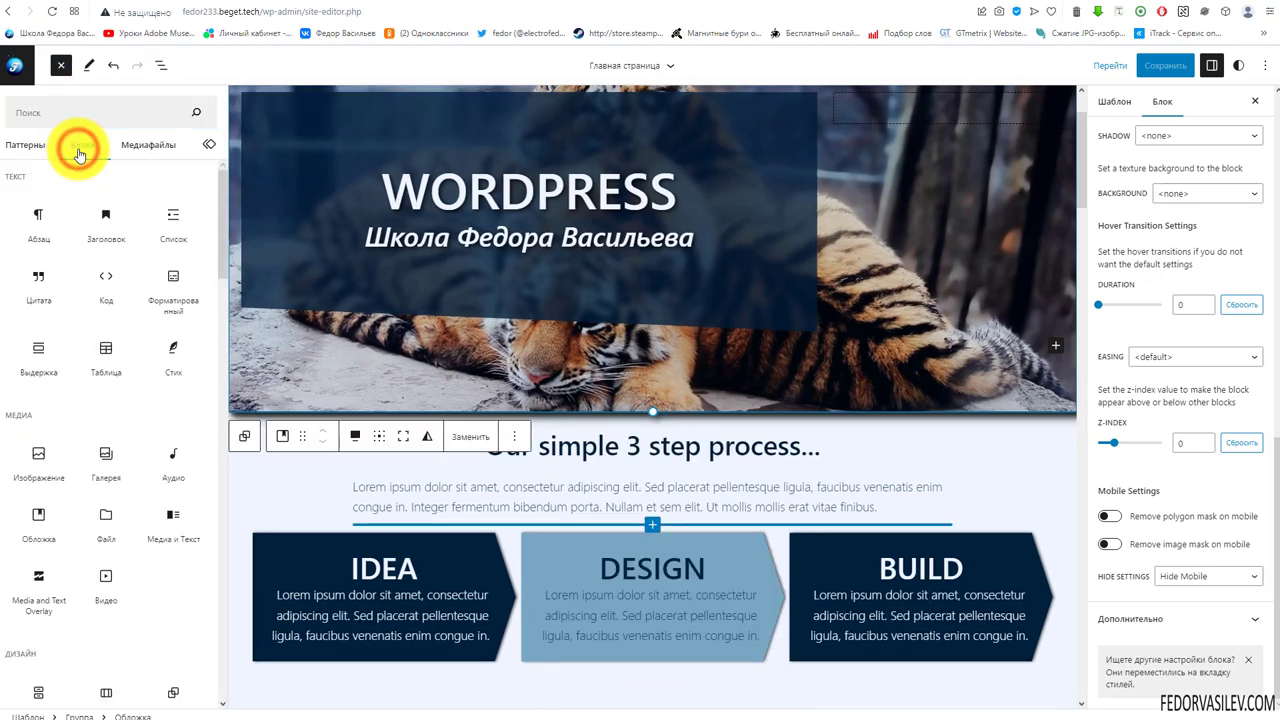
left_click(75, 114)
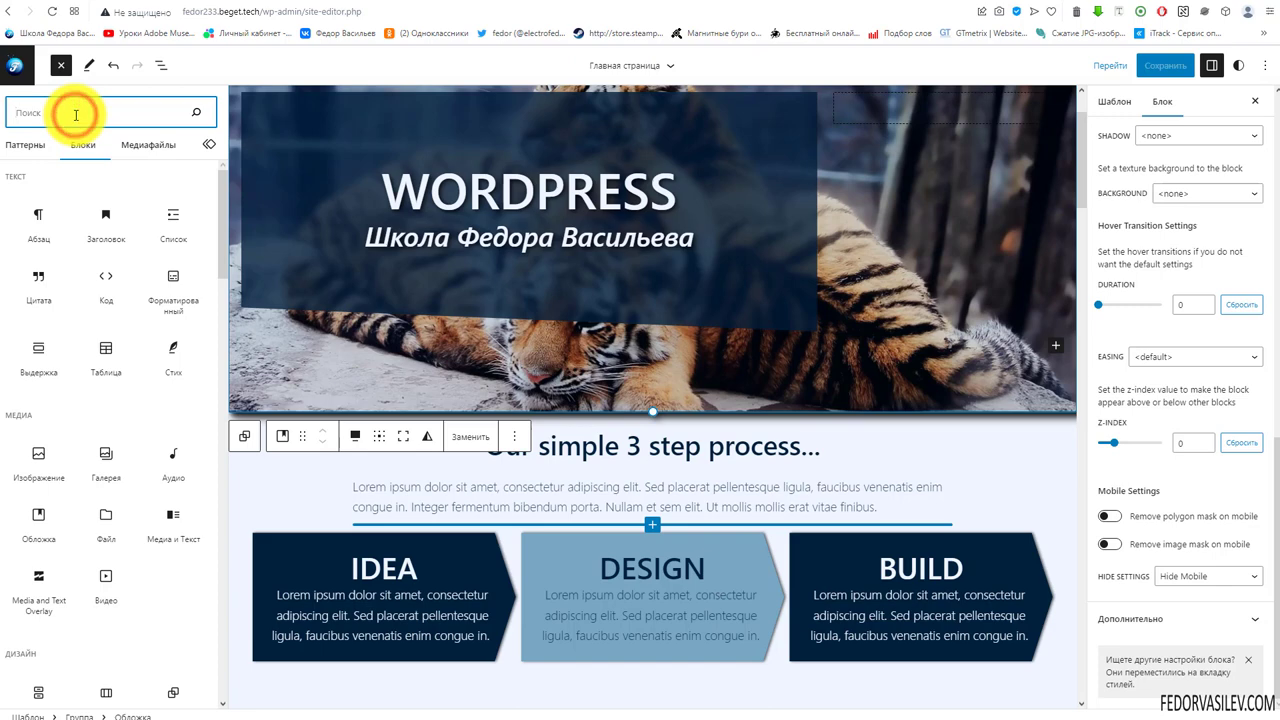
type("групп")
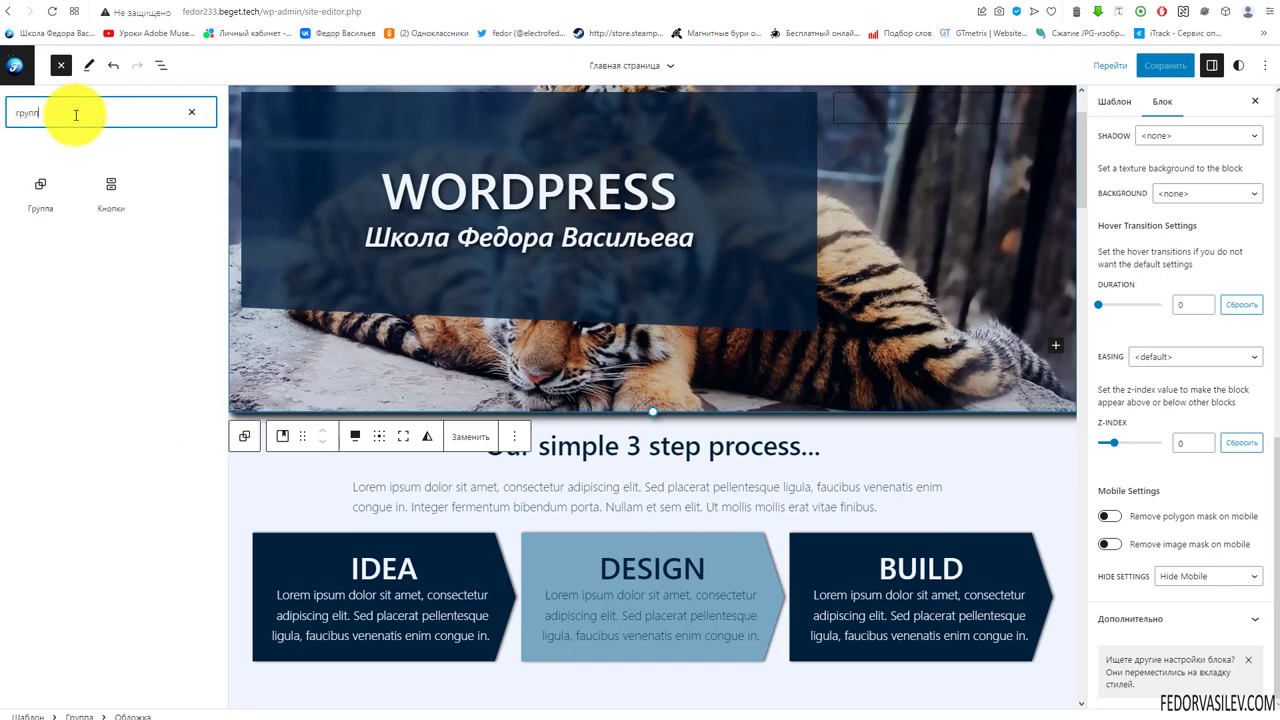
Find the Group block (Группа) in the block inserter and insert it directly below the hero cover.
type("а")
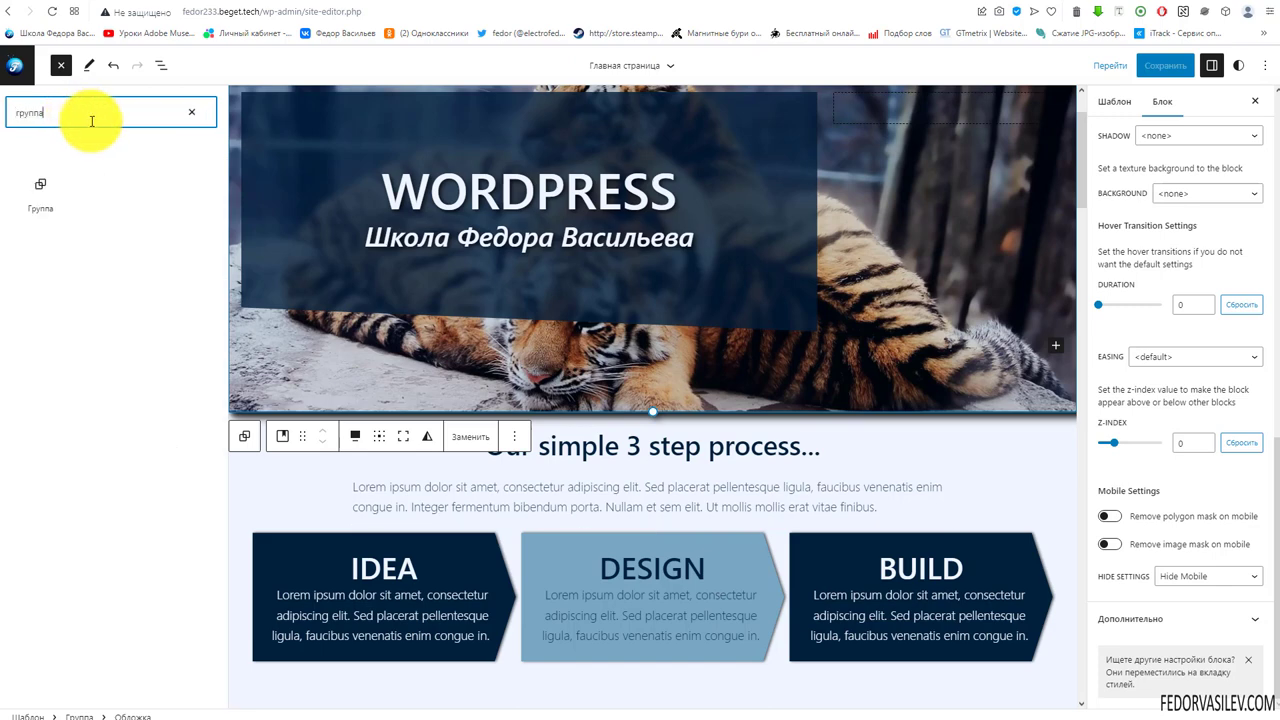
left_click(33, 192)
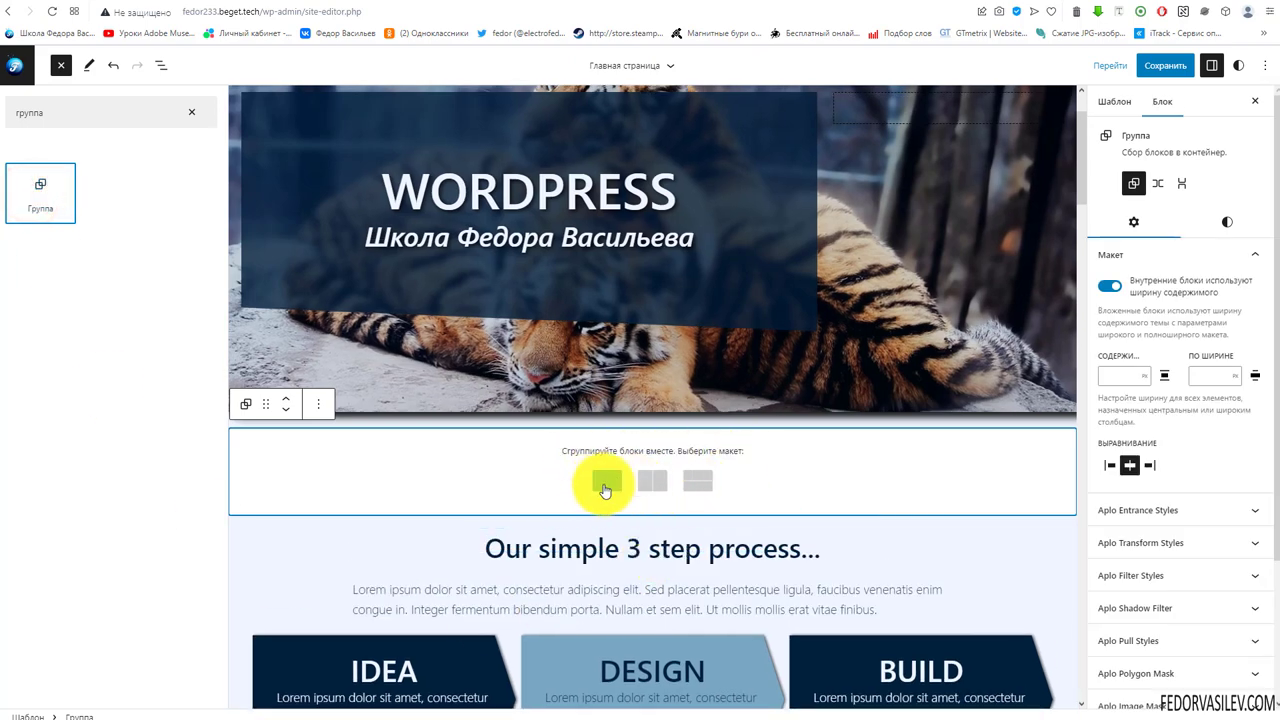
left_click(604, 486)
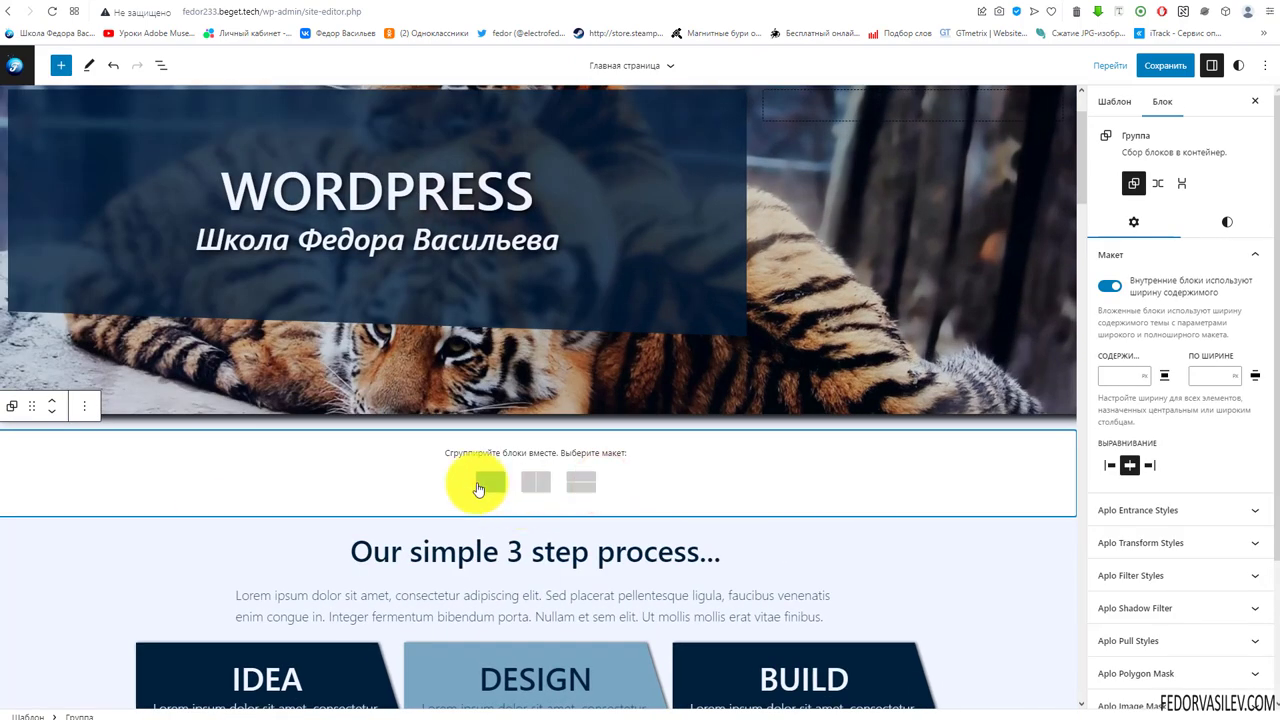
Duplicate the dark WORDPRESS banner group inside the hero cover and move the copy out, just below the new empty group.
scroll(240, 270, "up", 1)
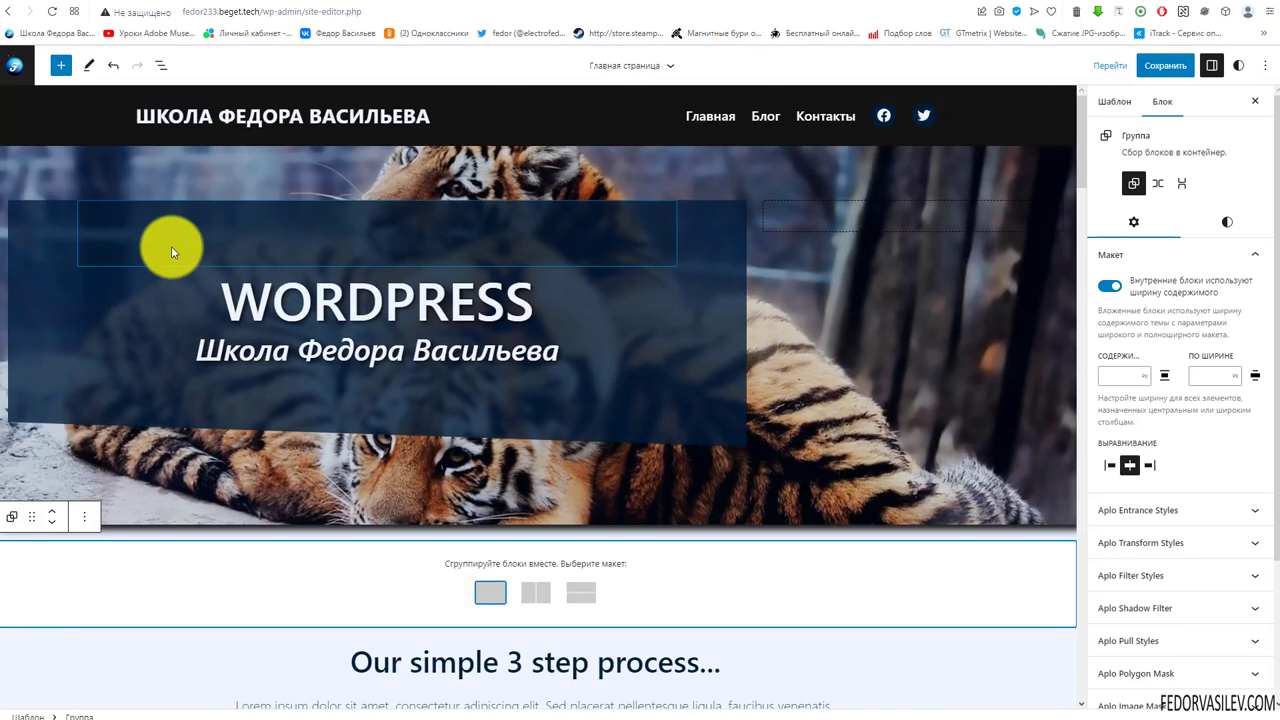
left_click(36, 236)
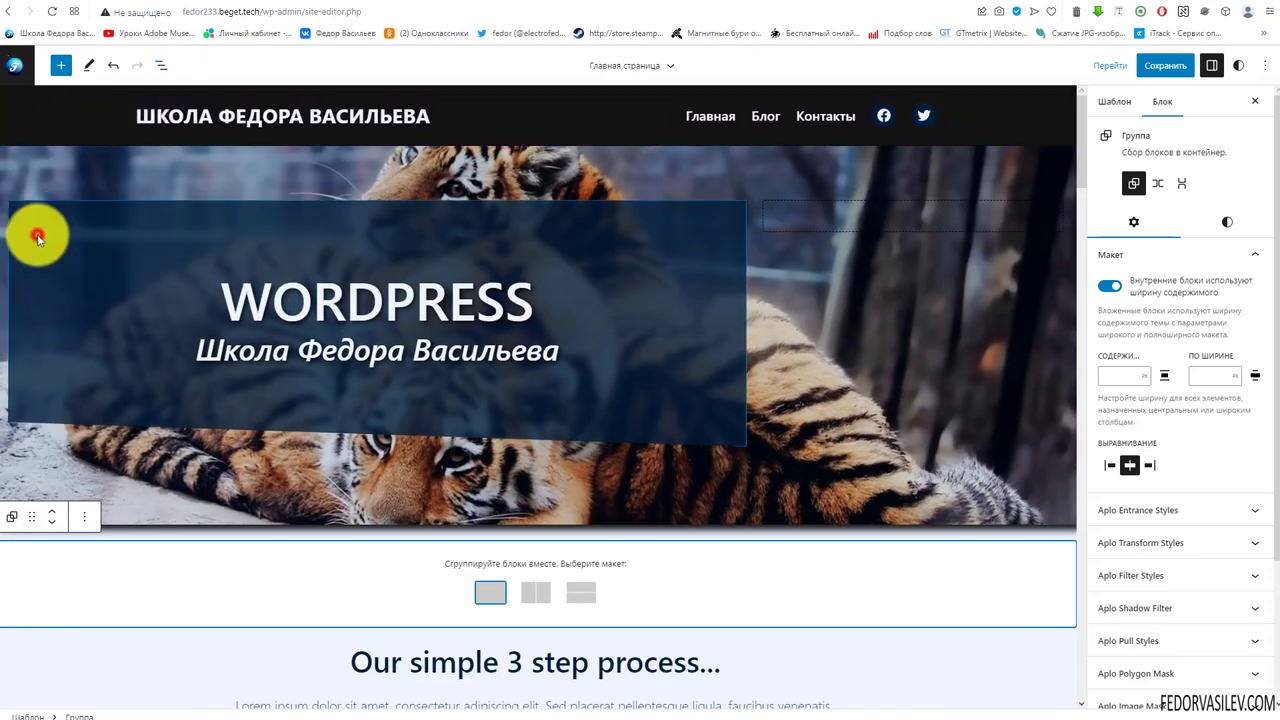
left_click(134, 177)
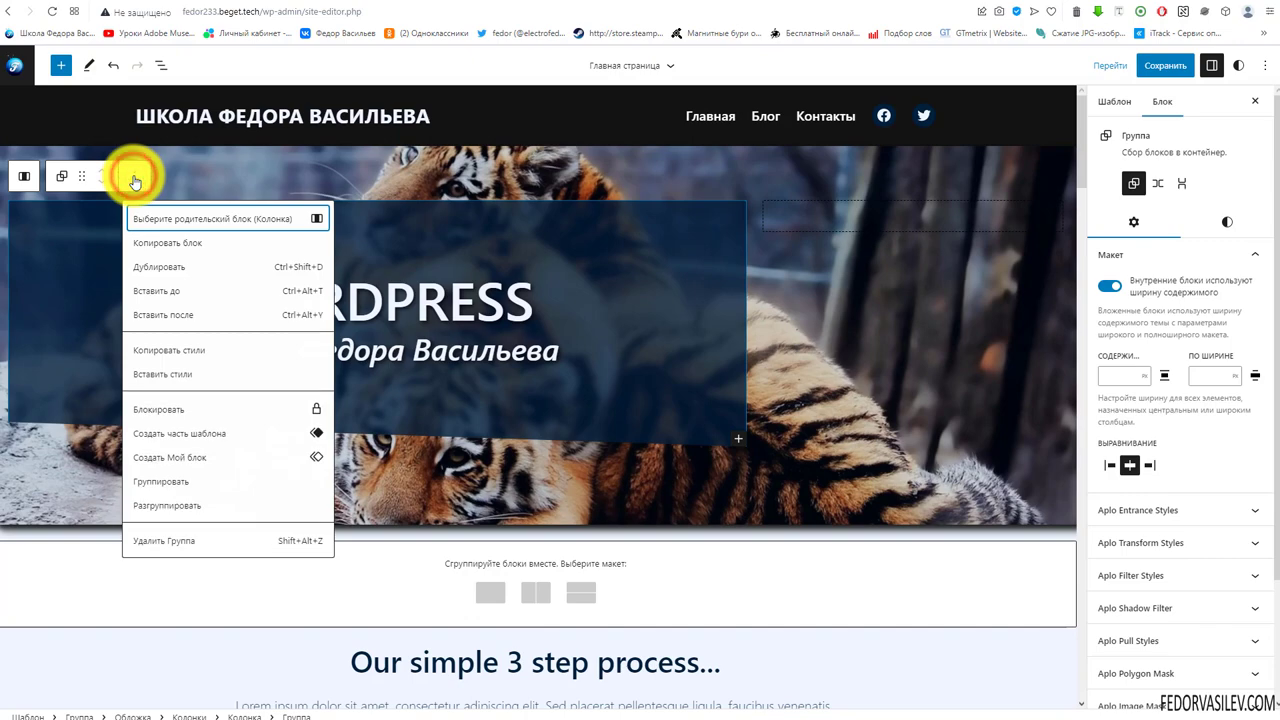
left_click(169, 274)
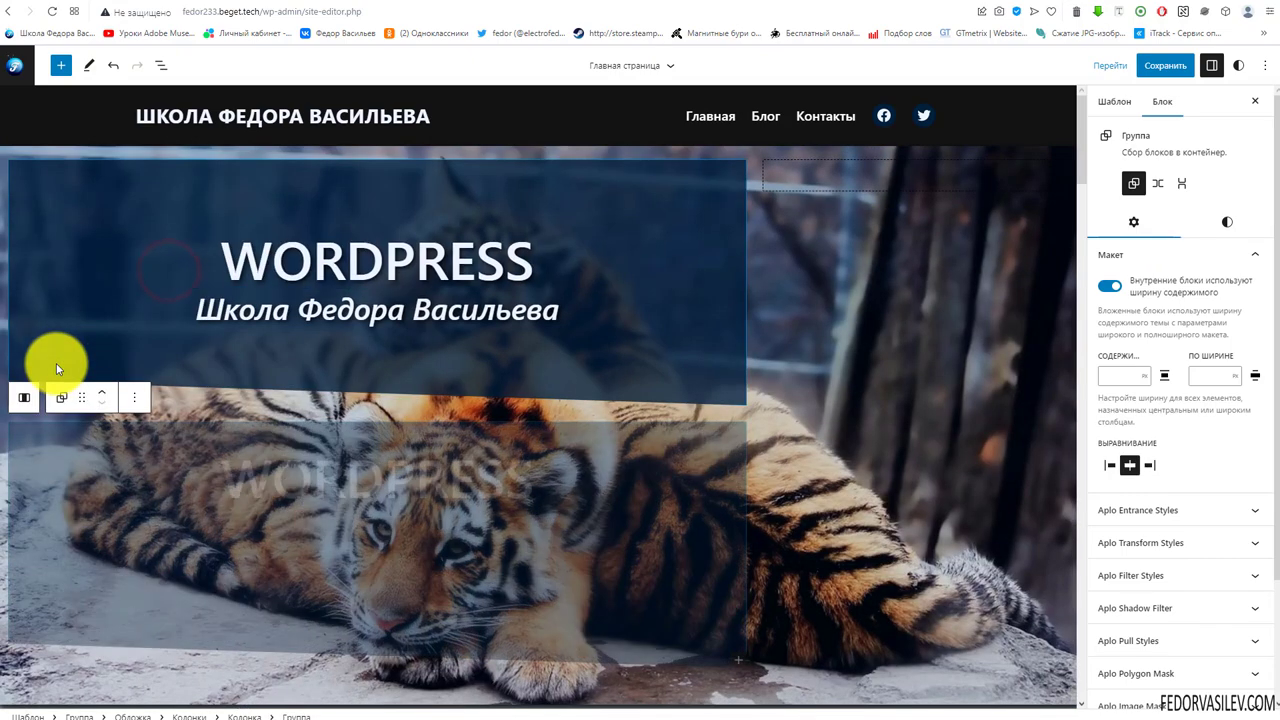
scroll(331, 379, "down", 3)
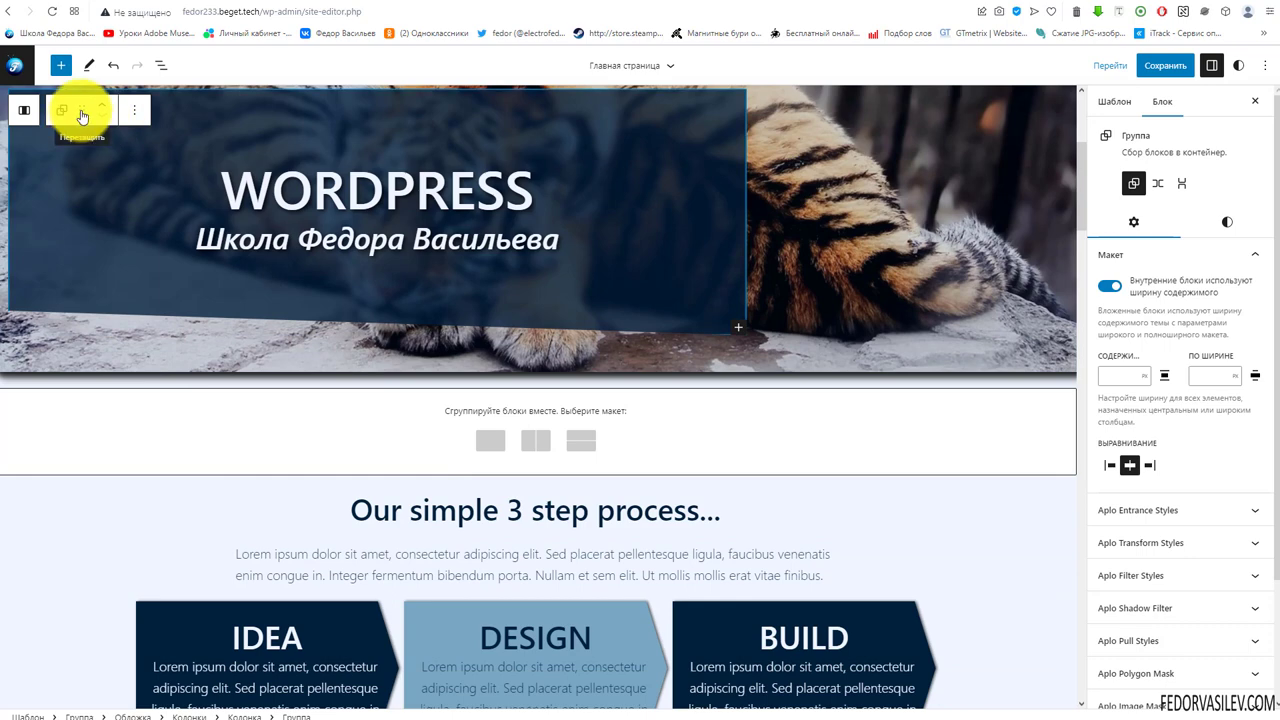
left_click_drag(81, 113, 479, 434)
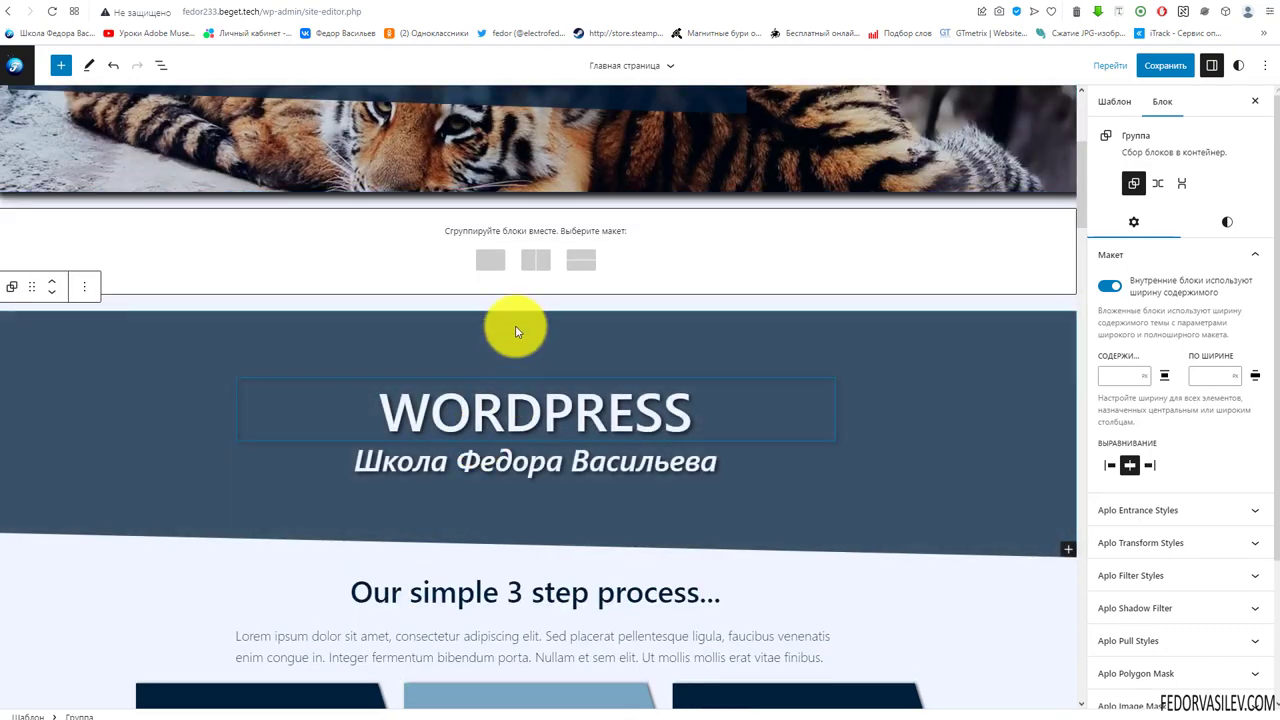
Give the empty group the single-container layout and move the copied WORDPRESS banner group into it.
scroll(661, 441, "down", 2)
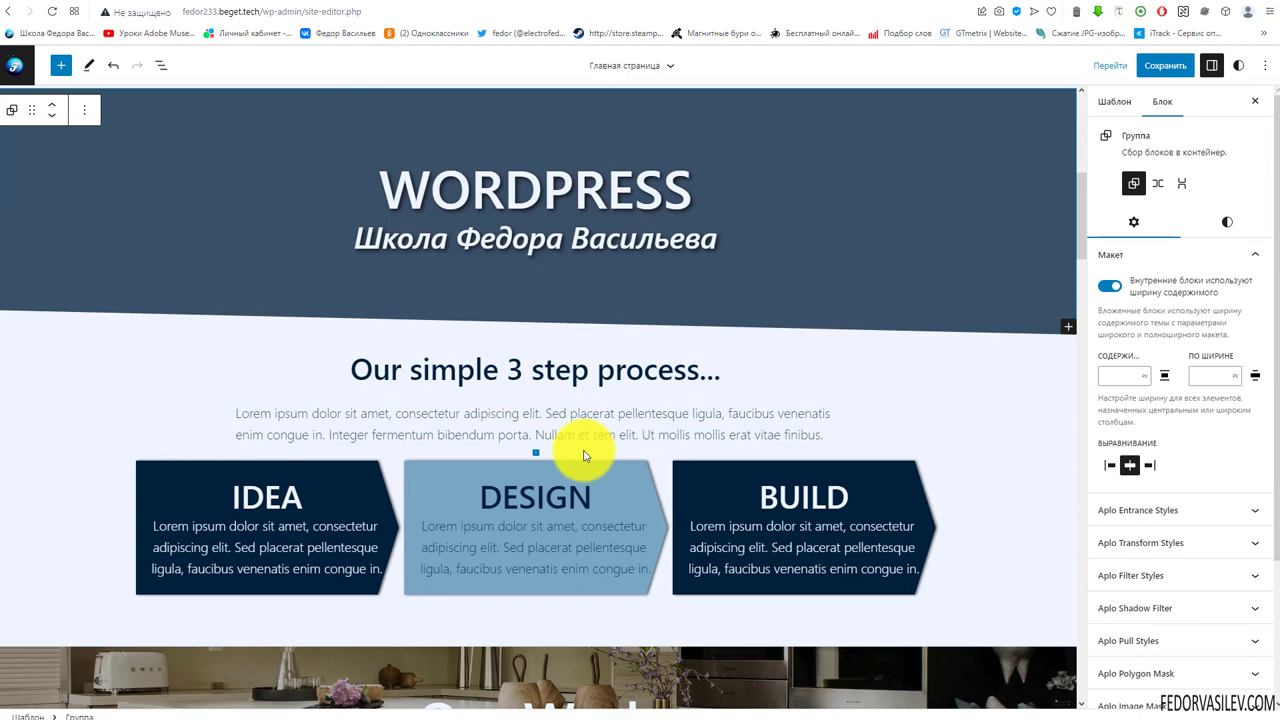
scroll(580, 451, "up", 2)
left_click(488, 260)
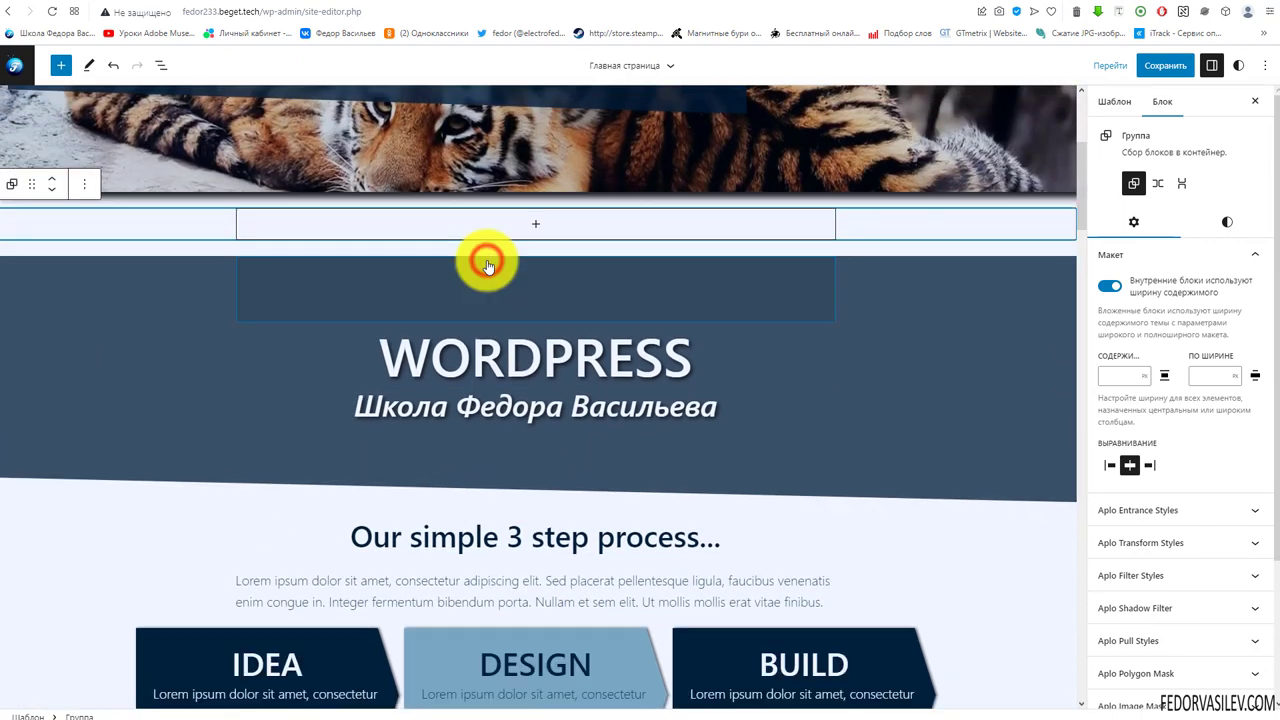
left_click(116, 310)
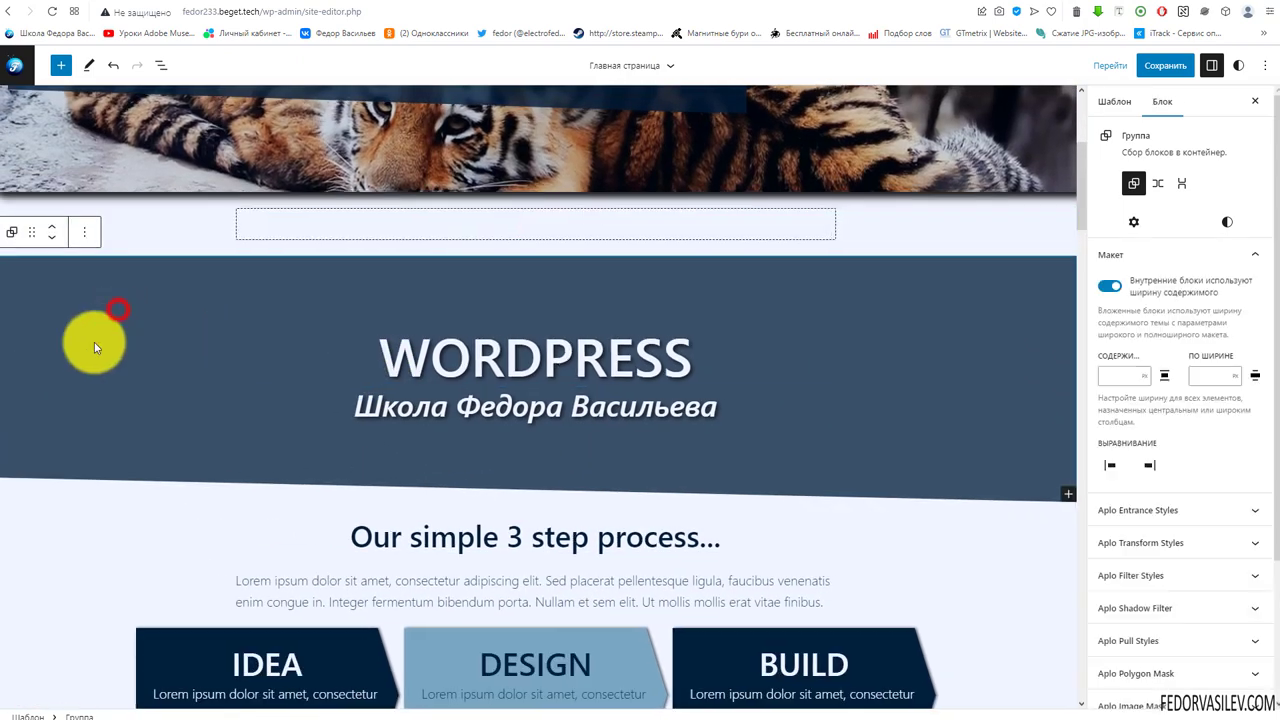
left_click_drag(33, 236, 525, 229)
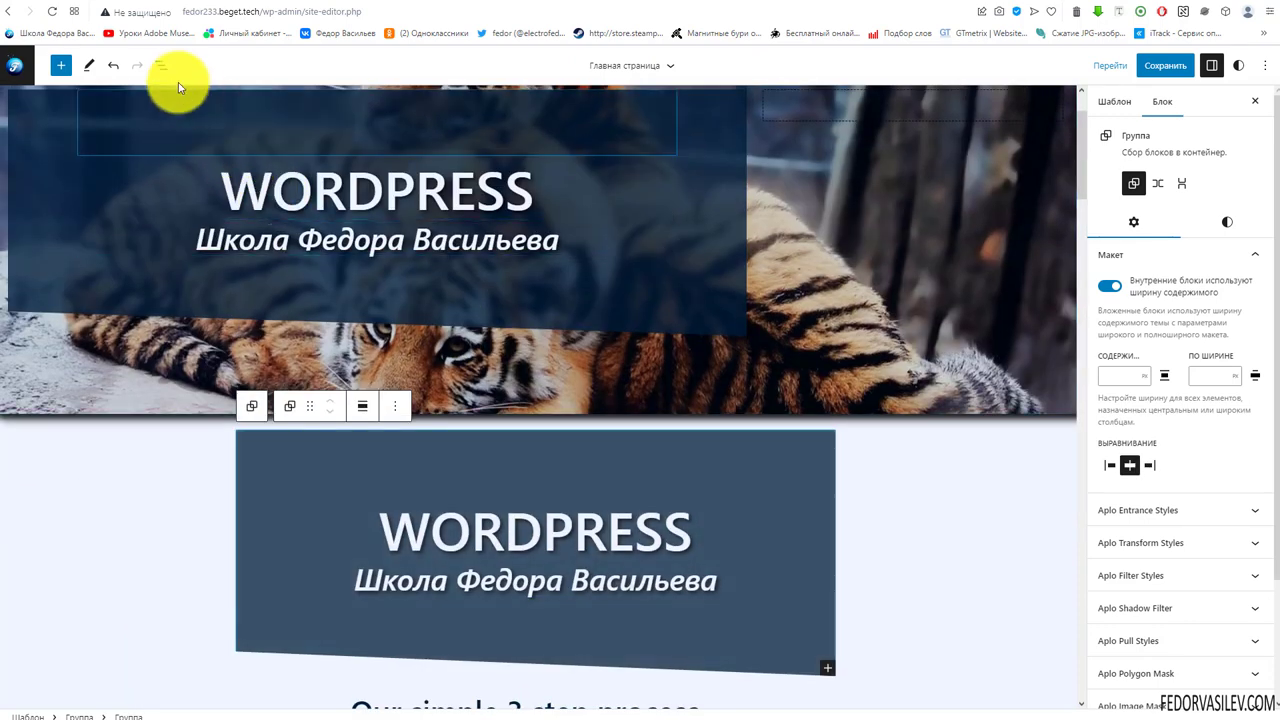
Show the block list, inspect the blocks inside the nested banner group, and select that group.
left_click(159, 66)
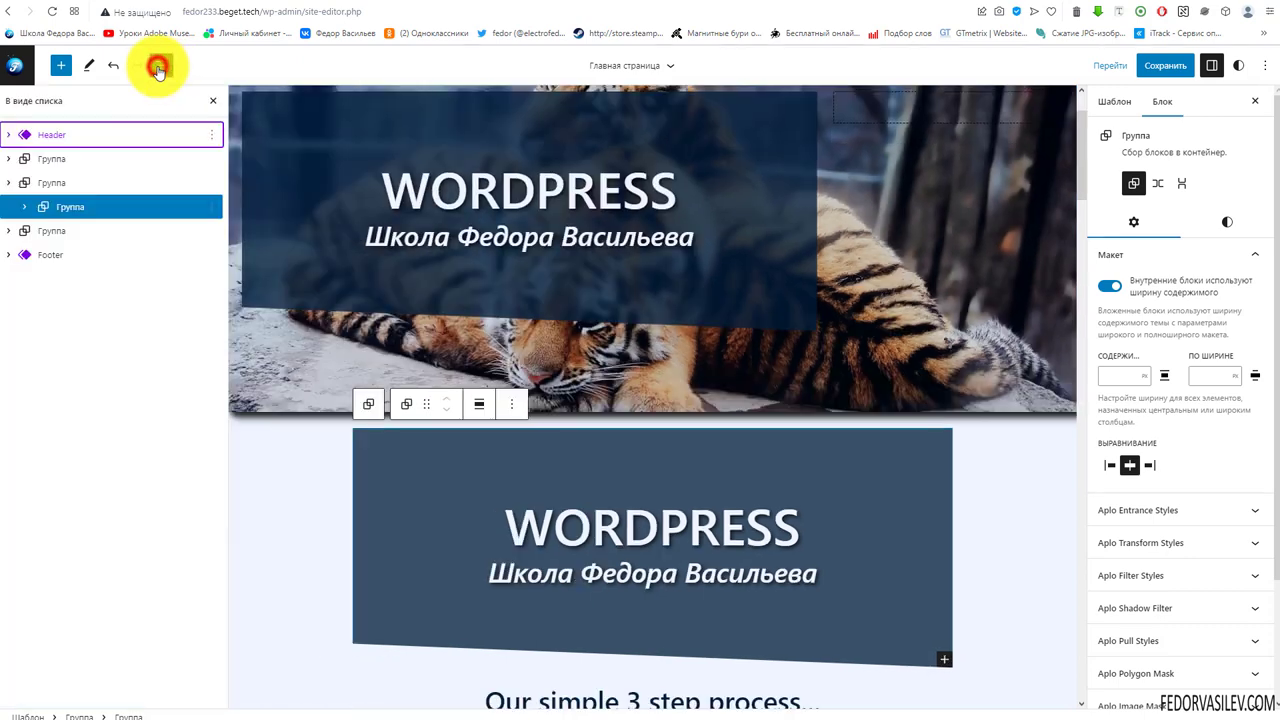
left_click(22, 207)
left_click(82, 231)
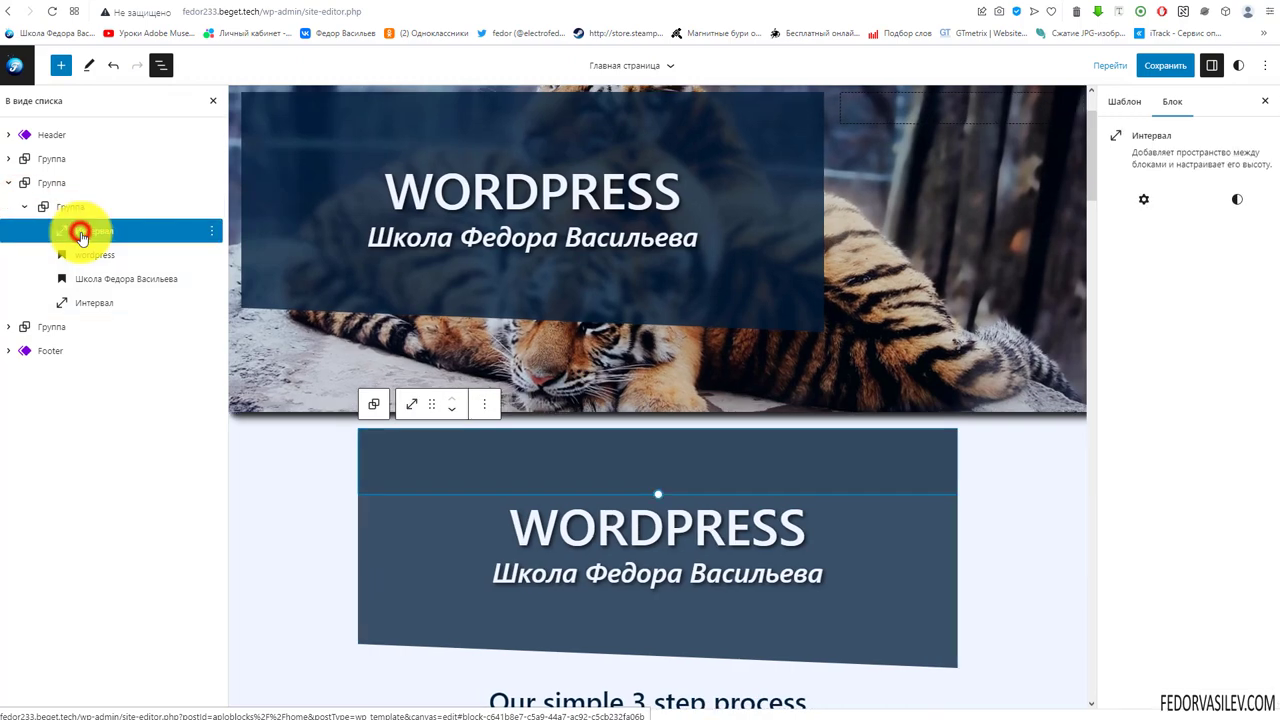
left_click(24, 207)
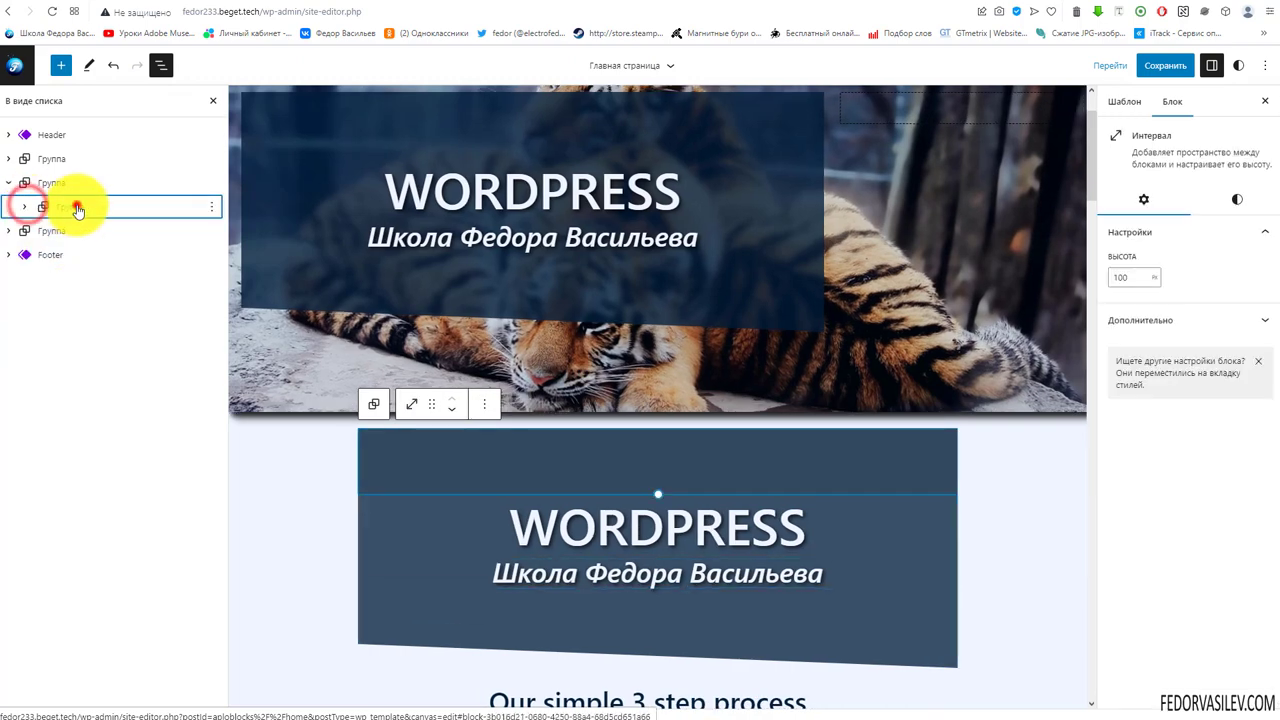
left_click(78, 207)
Compare the original hero cover with the copied banner below it on the home page.
scroll(260, 394, "down", 2)
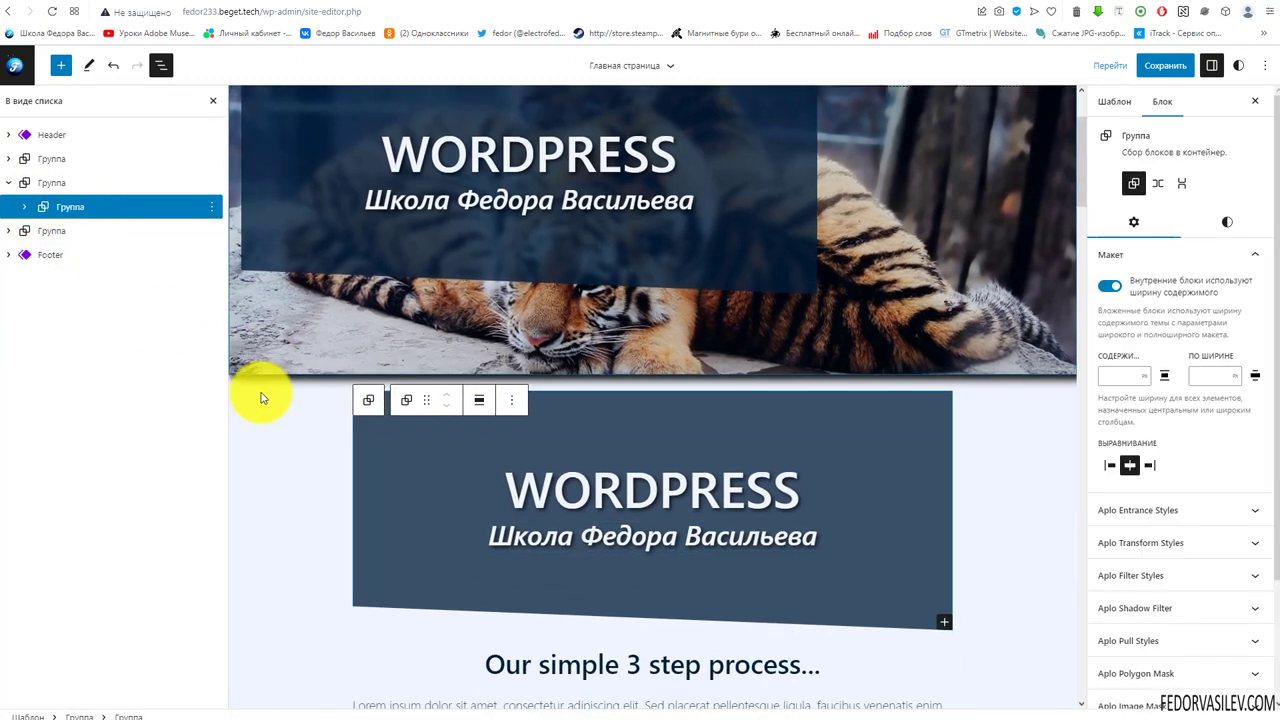
scroll(285, 402, "up", 1)
scroll(477, 191, "up", 3)
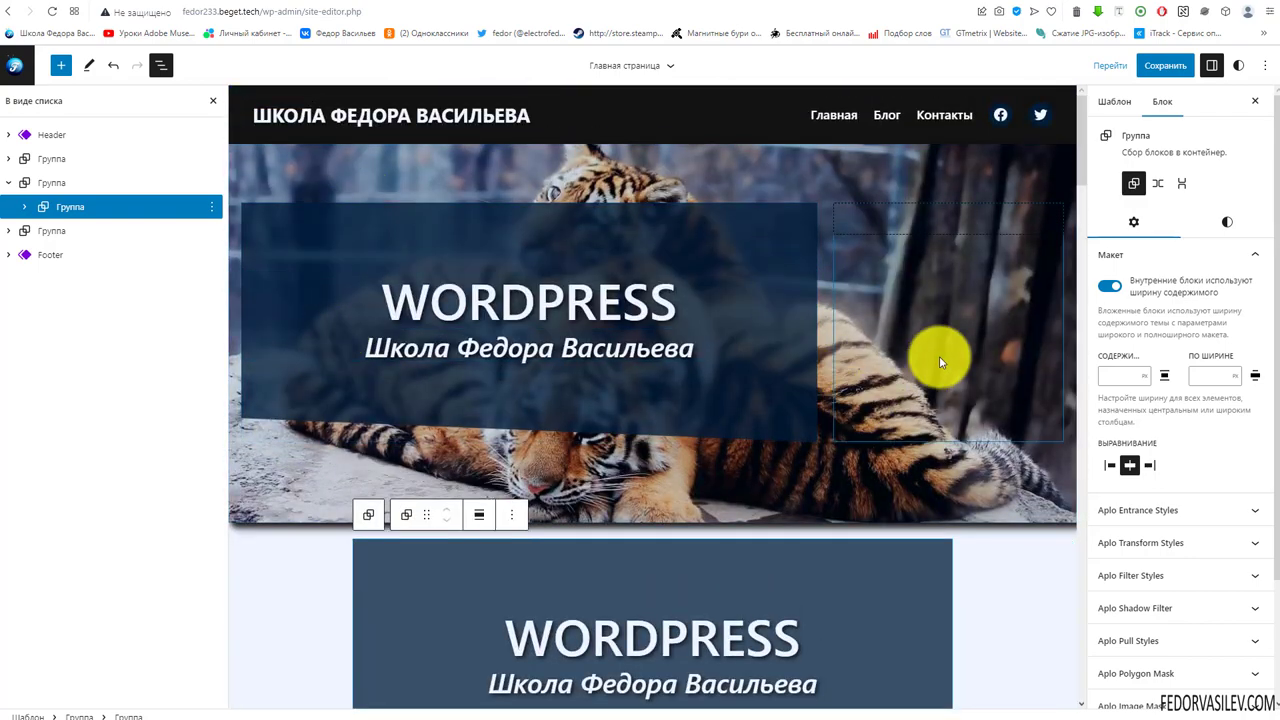
scroll(937, 354, "down", 7)
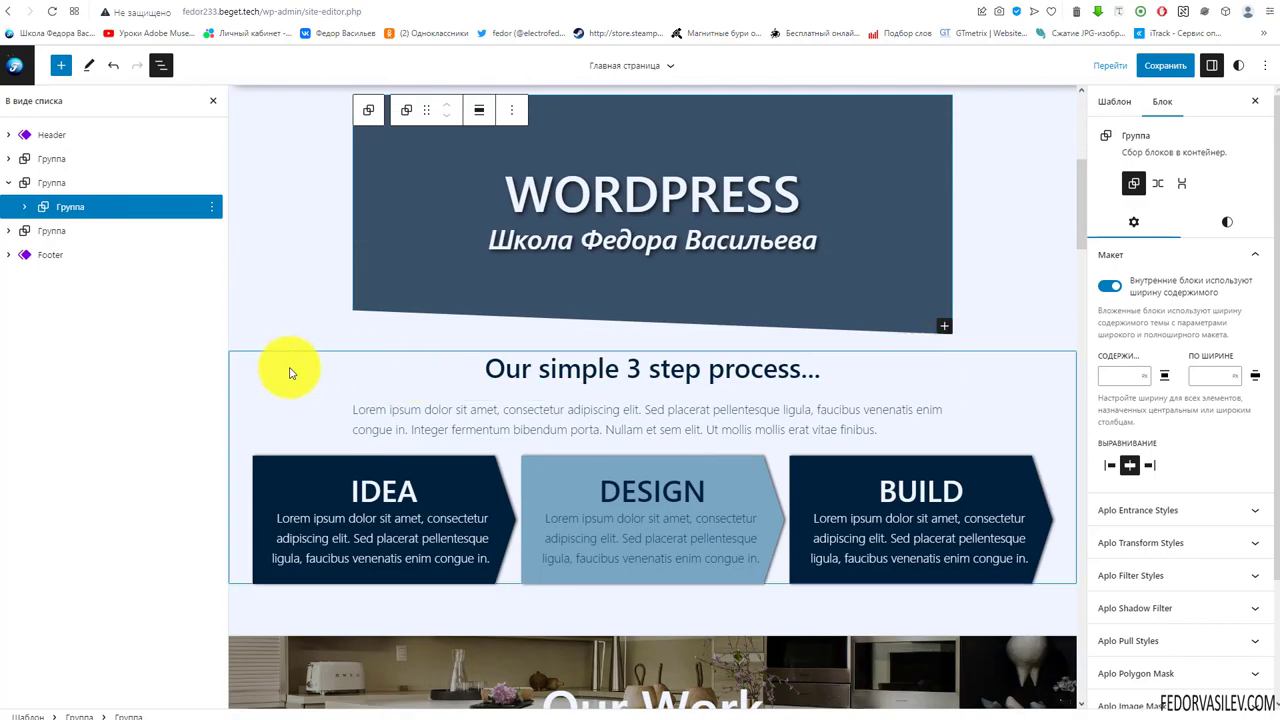
scroll(534, 505, "up", 3)
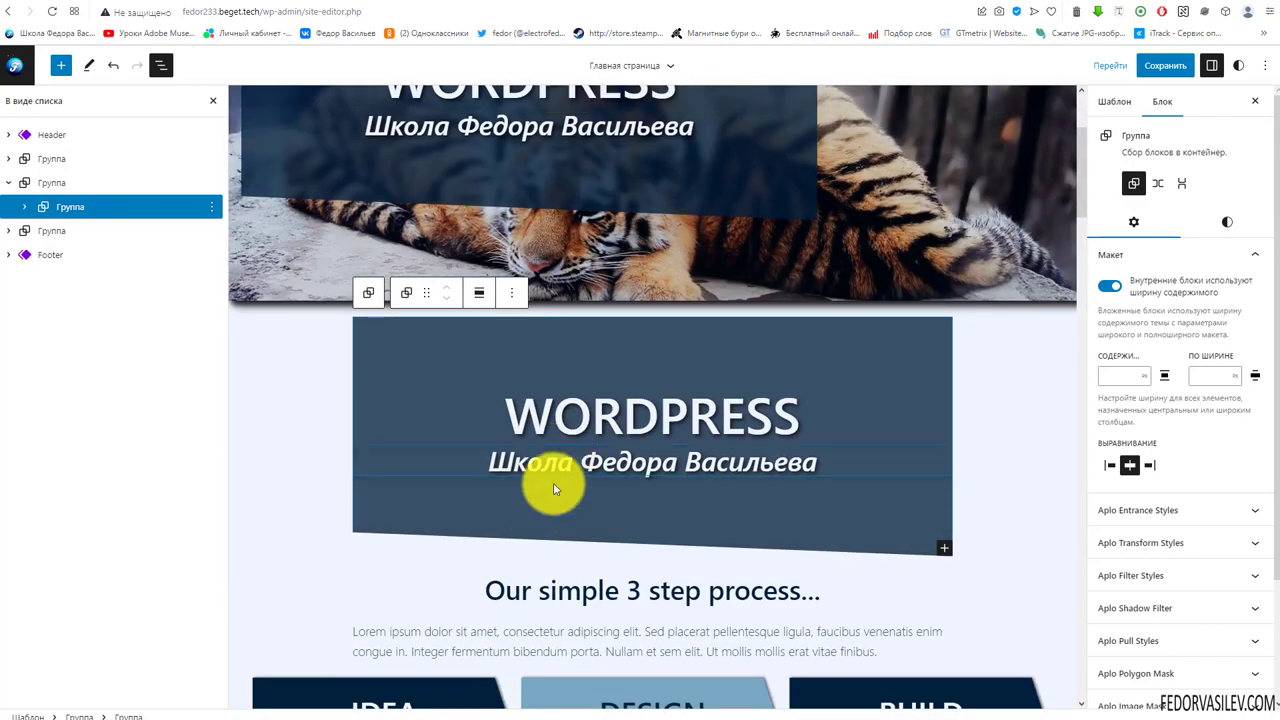
scroll(697, 586, "up", 3)
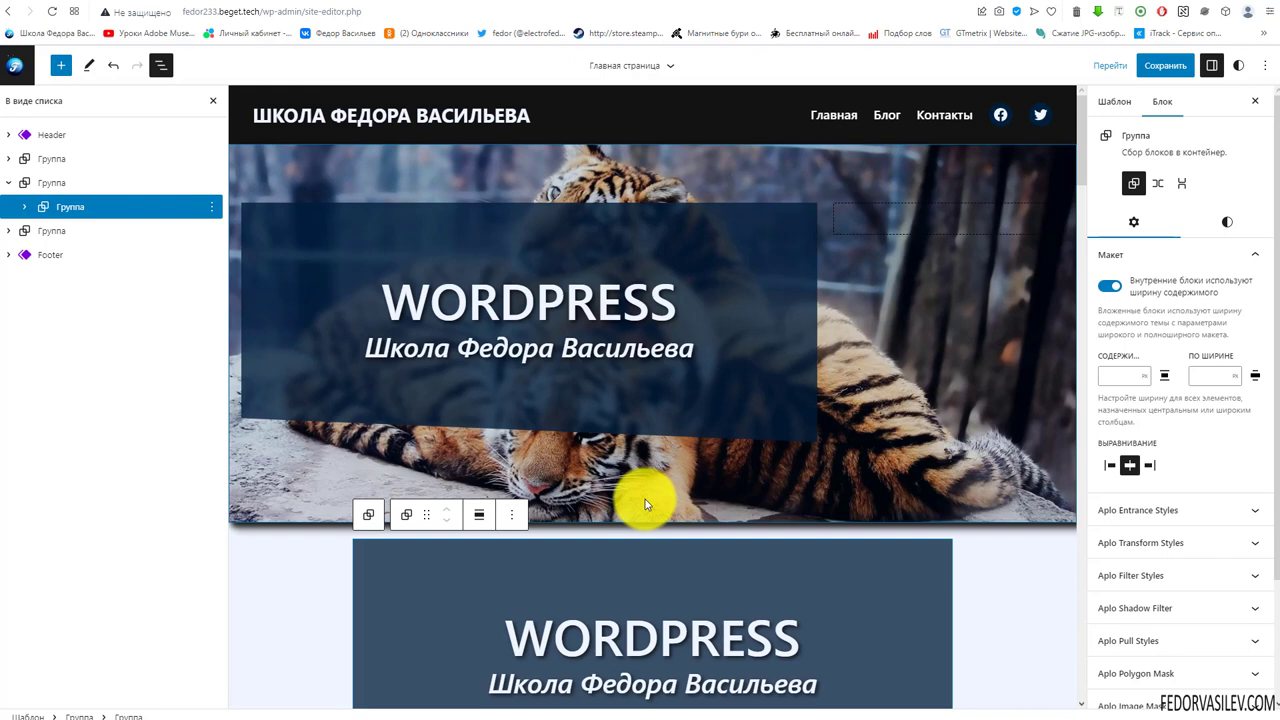
mouse_move(619, 530)
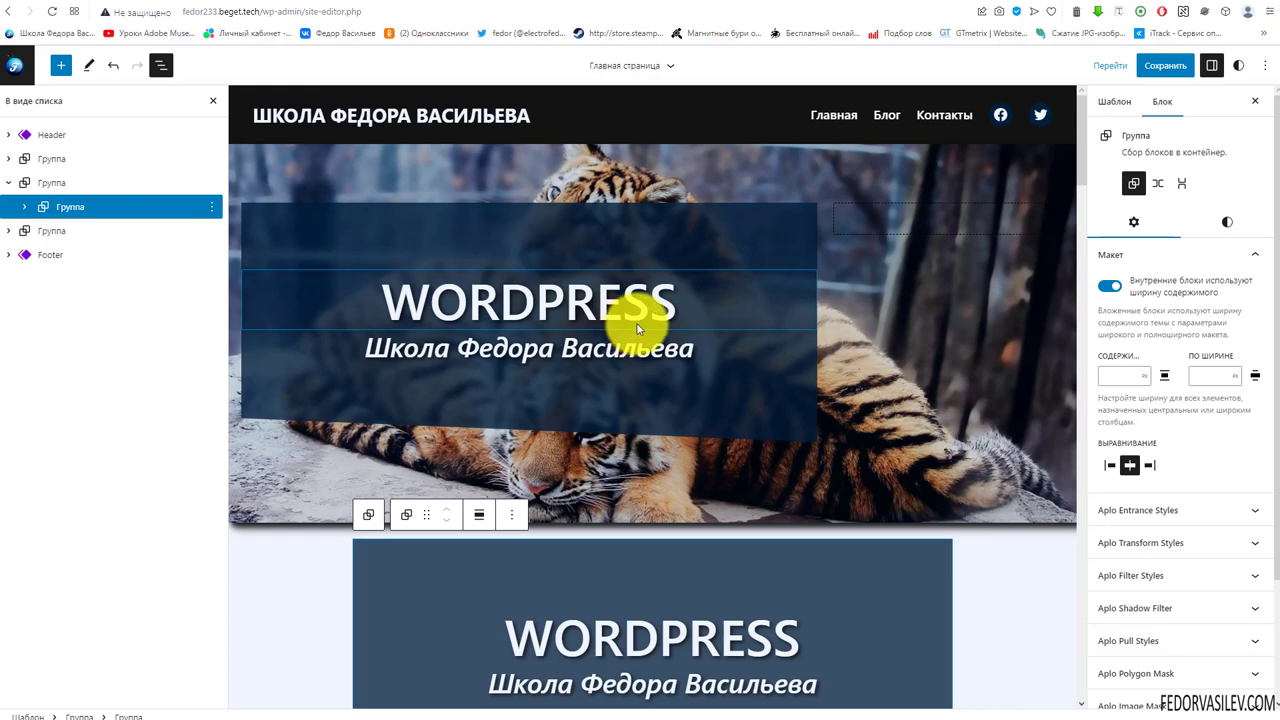
scroll(630, 320, "down", 2)
scroll(591, 462, "up", 2)
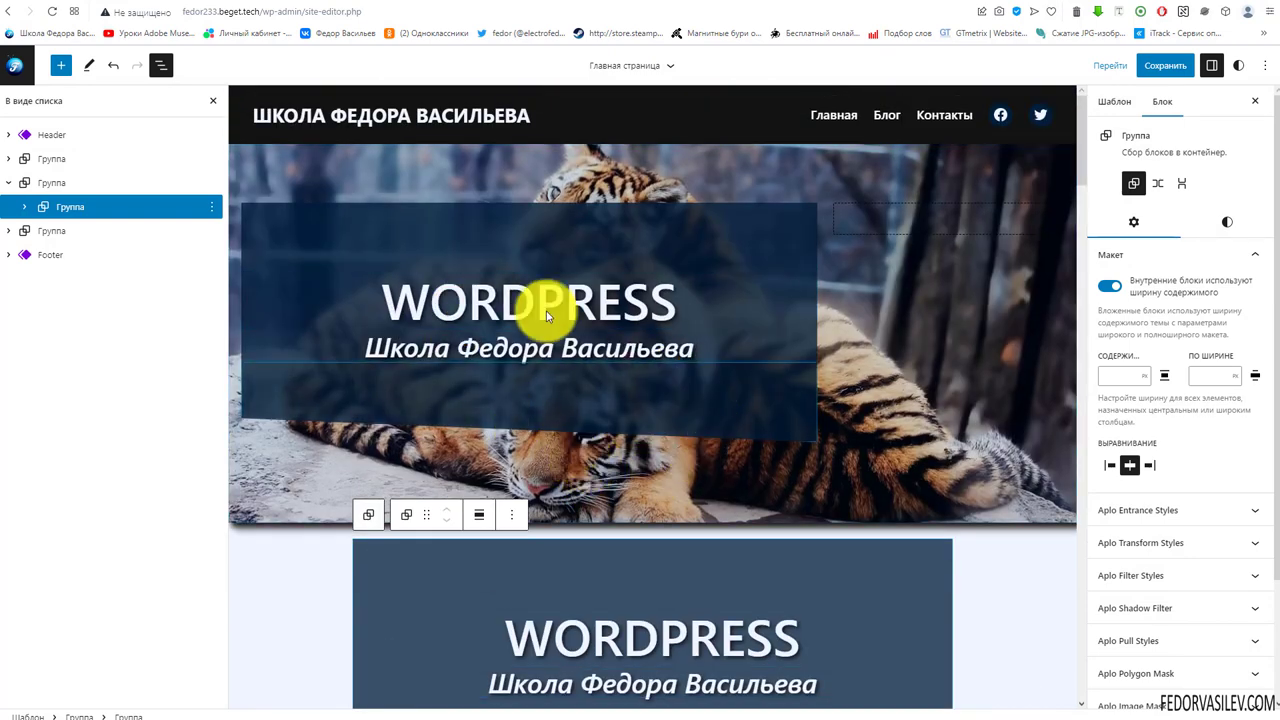
Check the hero Cover block's hide options under Aplo General Styles and choose Hide Mobile.
left_click(261, 173)
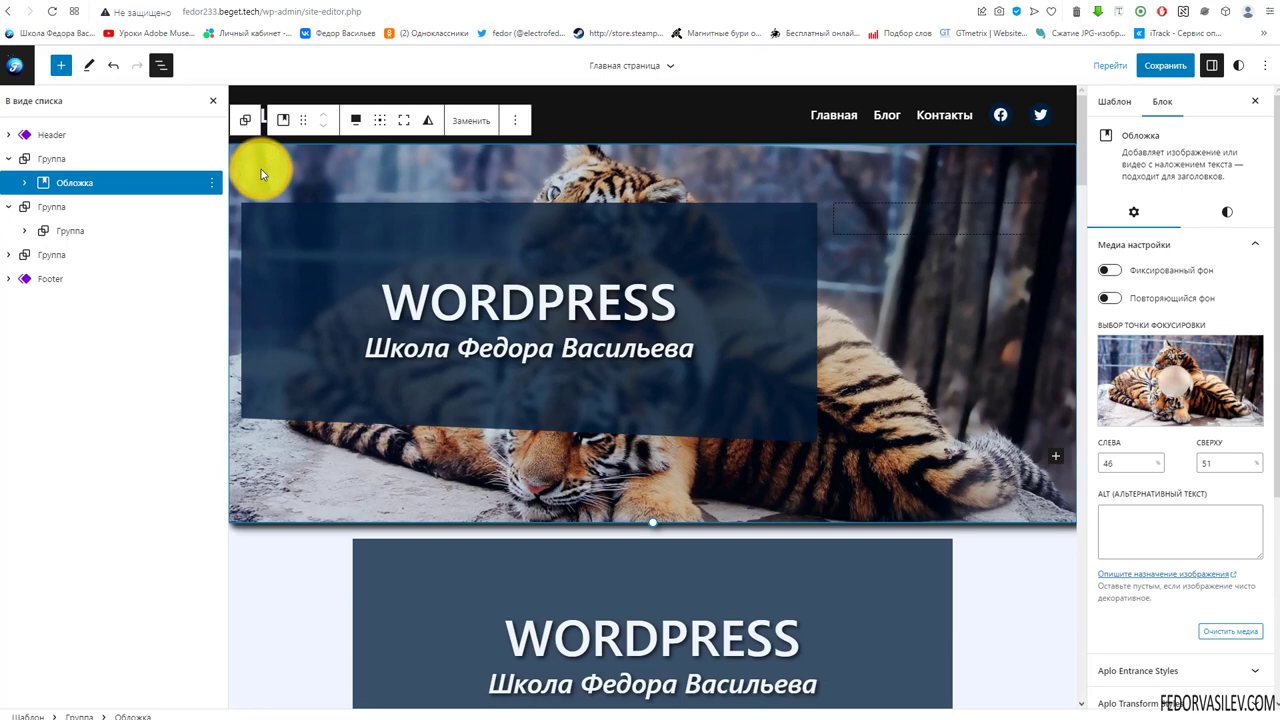
scroll(1203, 272, "down", 3)
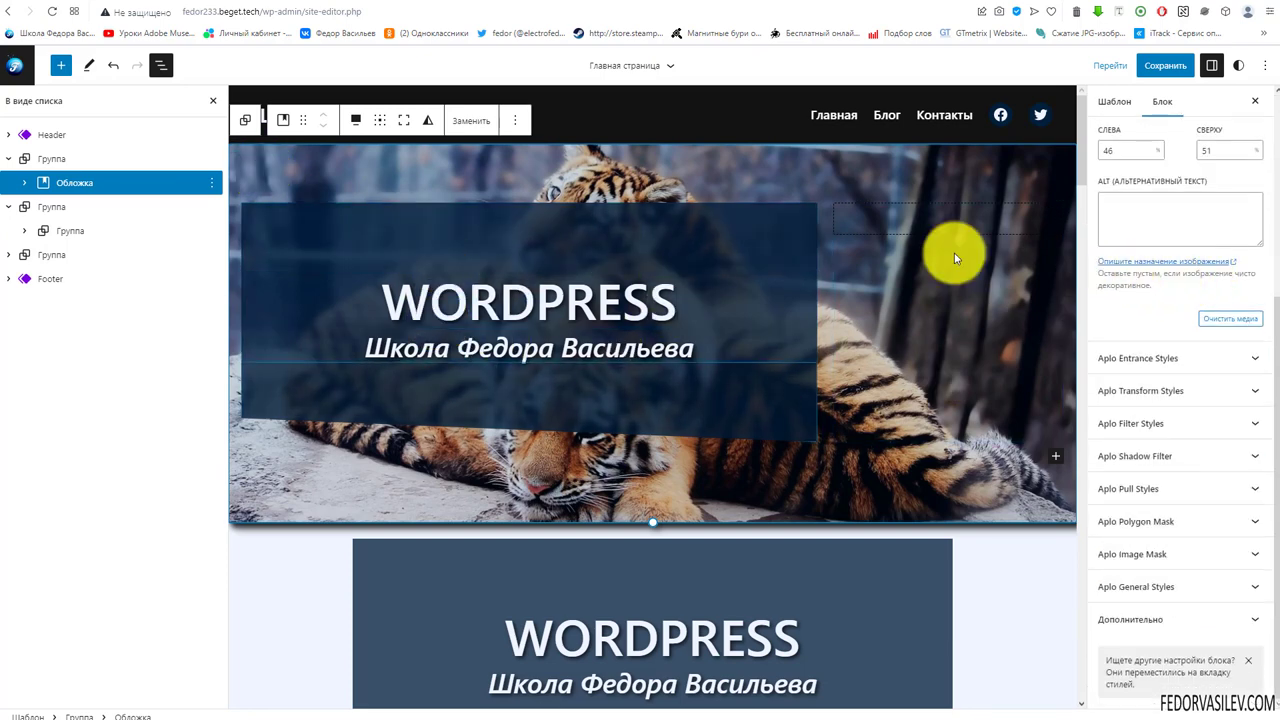
scroll(367, 287, "down", 3)
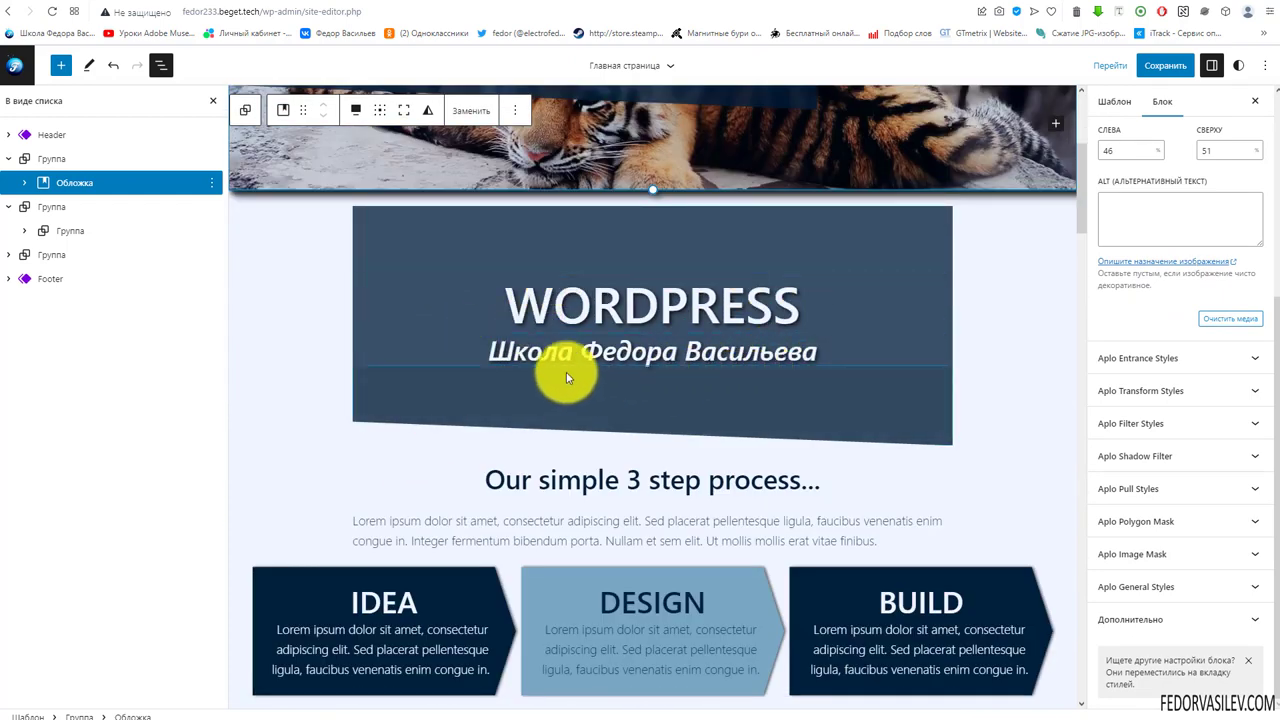
scroll(937, 397, "up", 2)
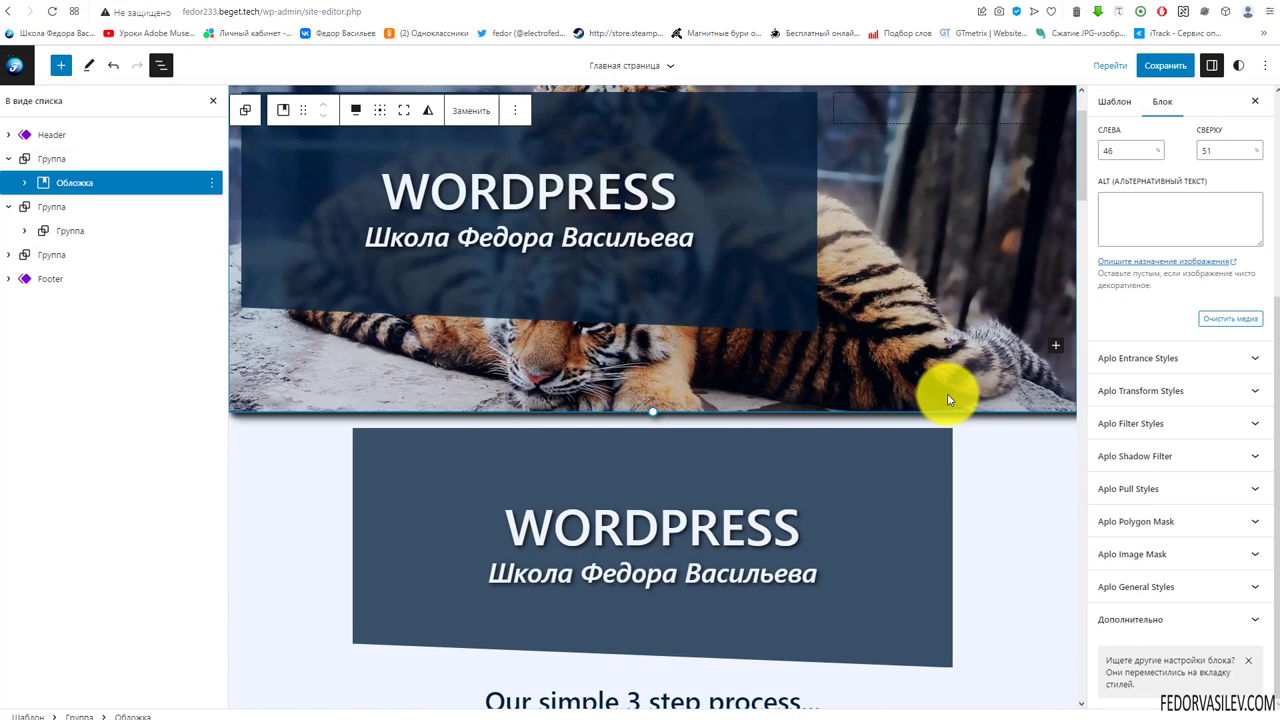
scroll(947, 400, "up", 1)
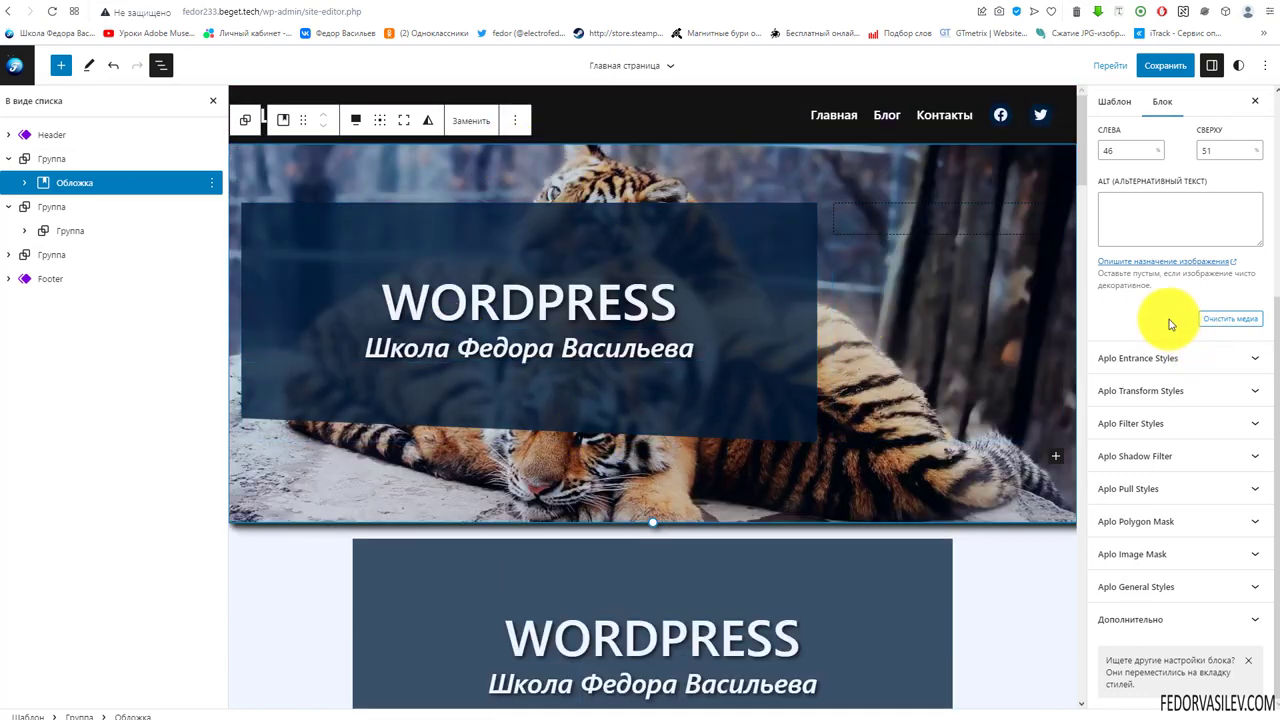
left_click(1135, 594)
scroll(1149, 526, "down", 5)
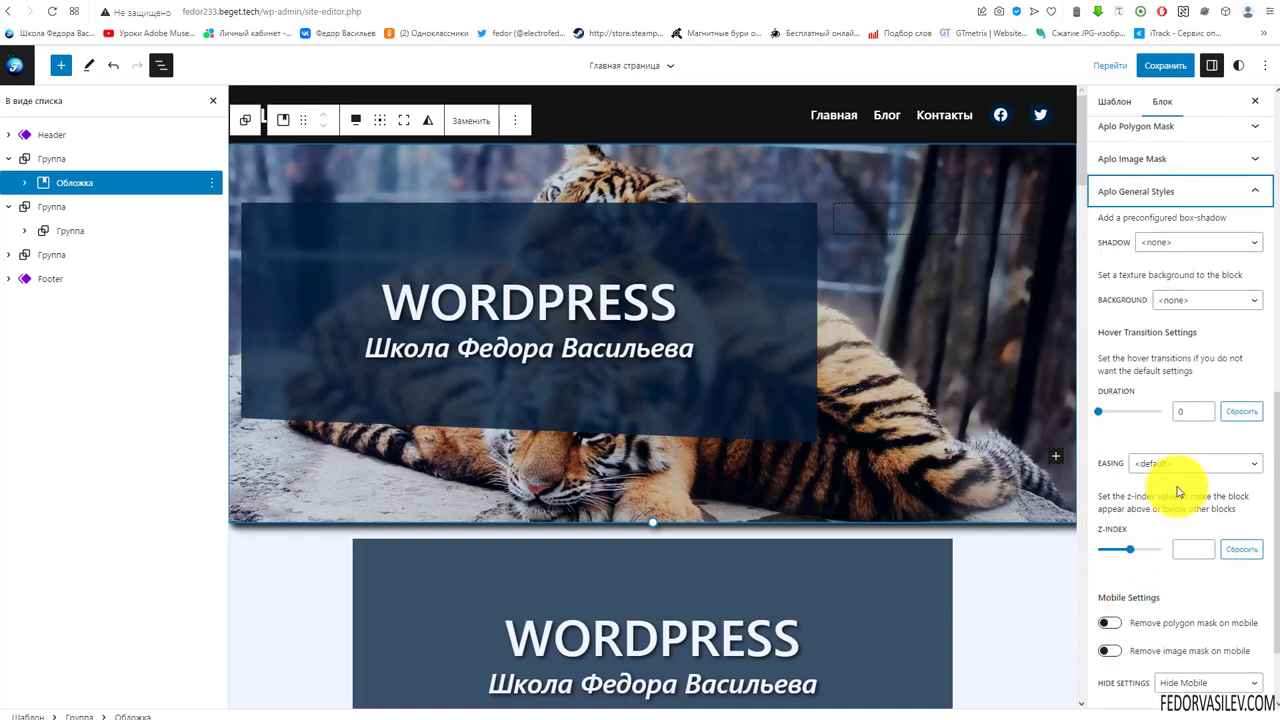
left_click(1202, 576)
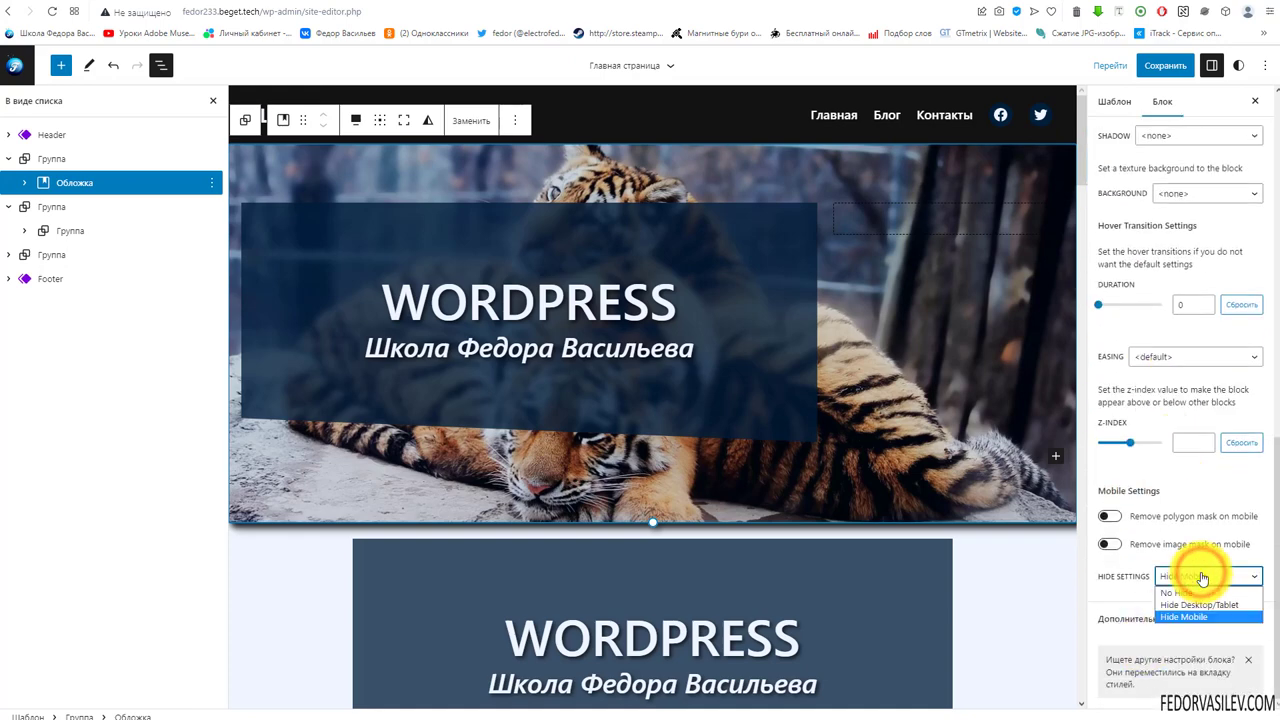
left_click(1178, 617)
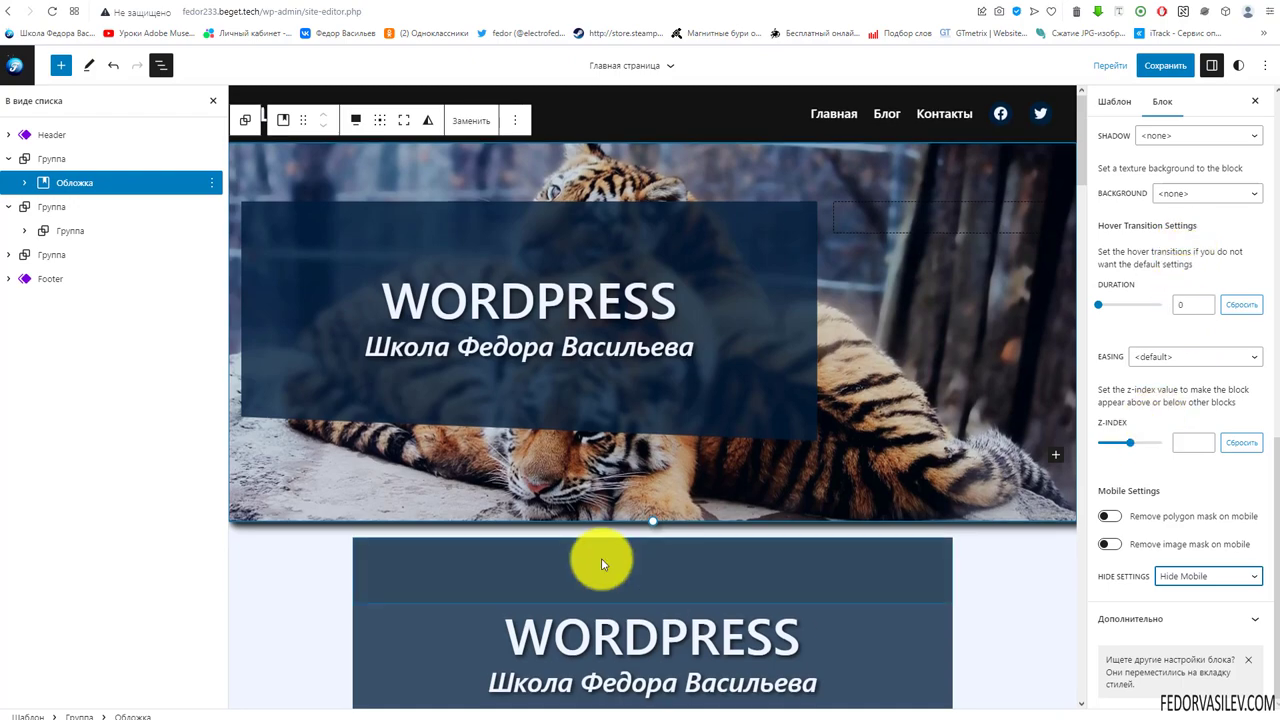
Set the WORDPRESS heading in the copied banner below the hero cover to font size L.
scroll(560, 460, "down", 3)
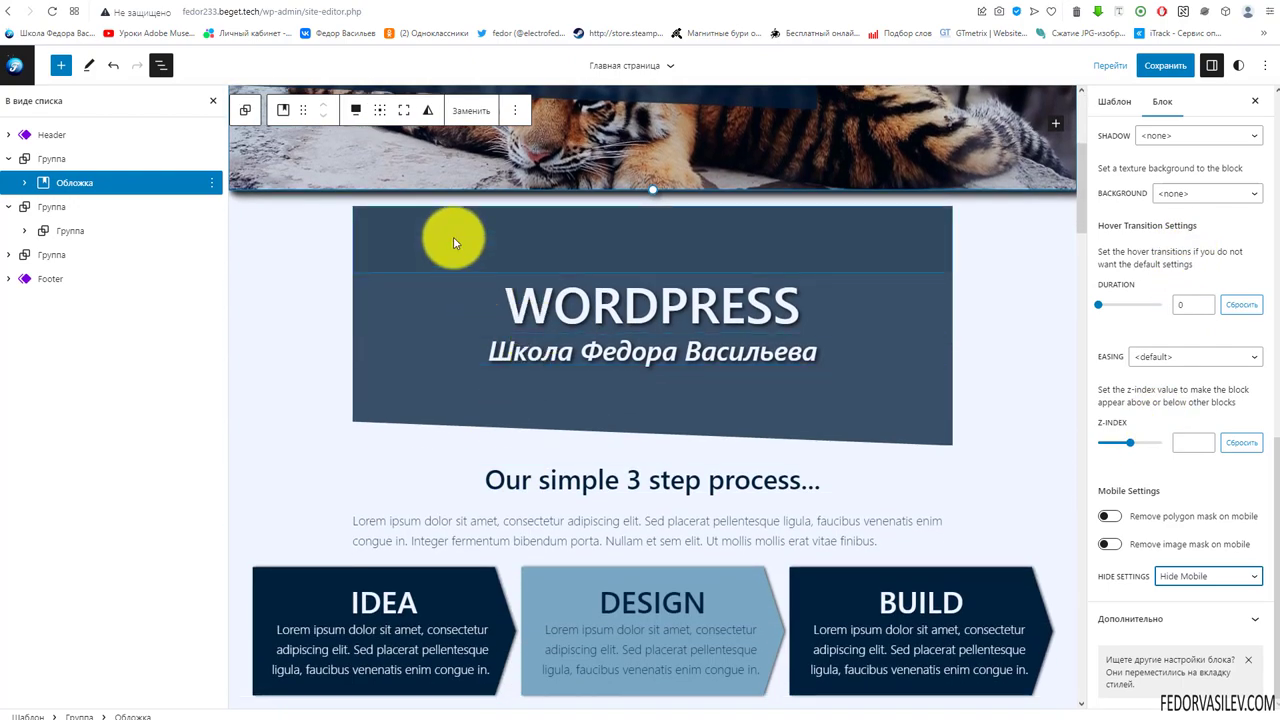
scroll(454, 243, "up", 3)
scroll(676, 287, "down", 3)
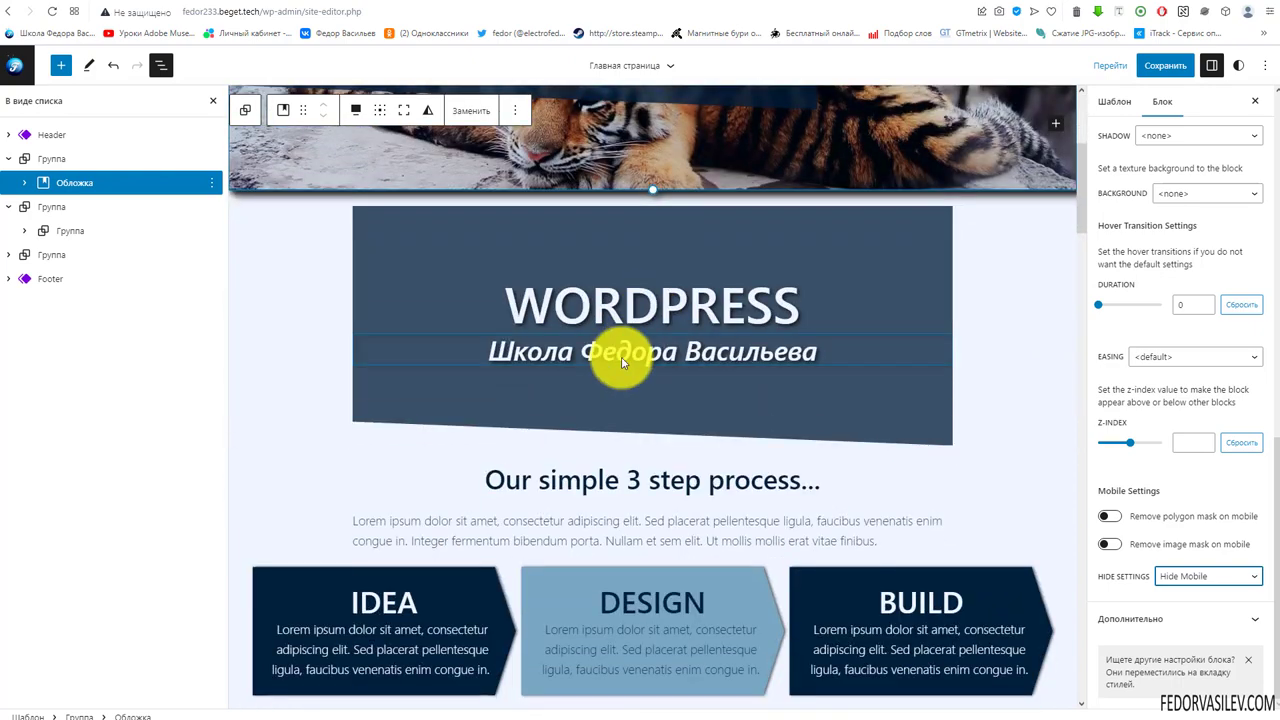
left_click(418, 233)
left_click(575, 318)
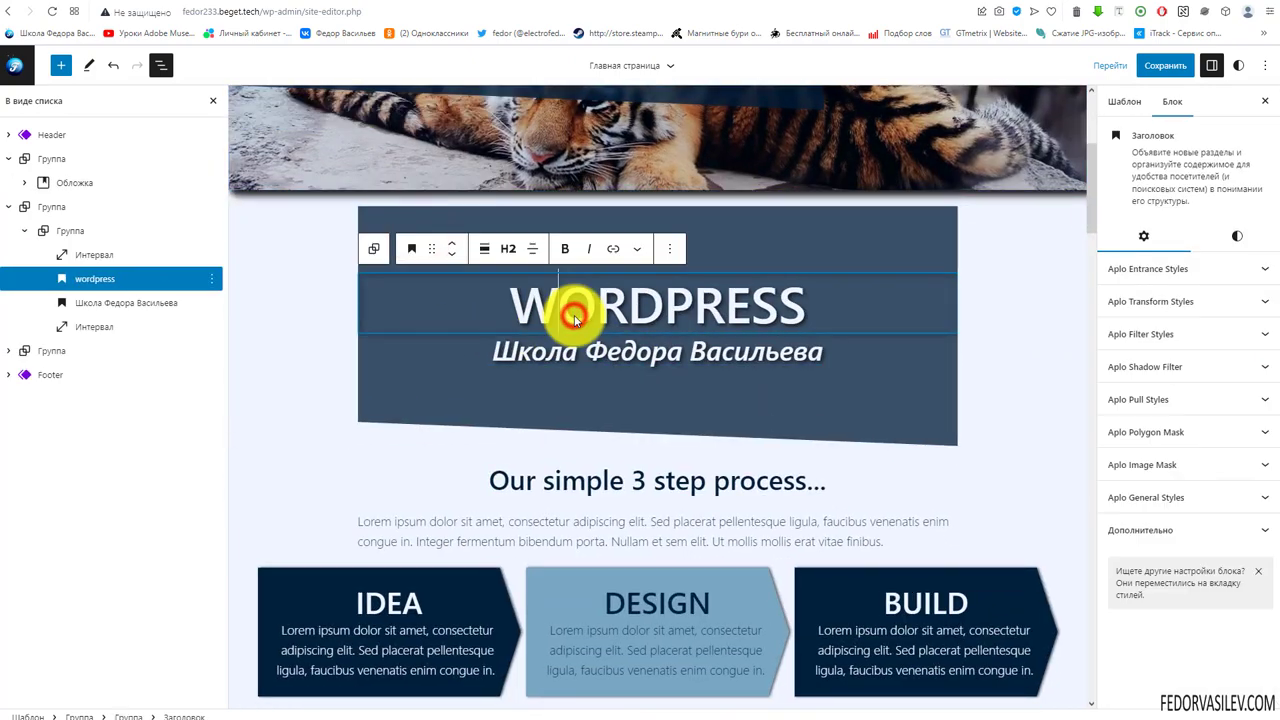
double_click(578, 316)
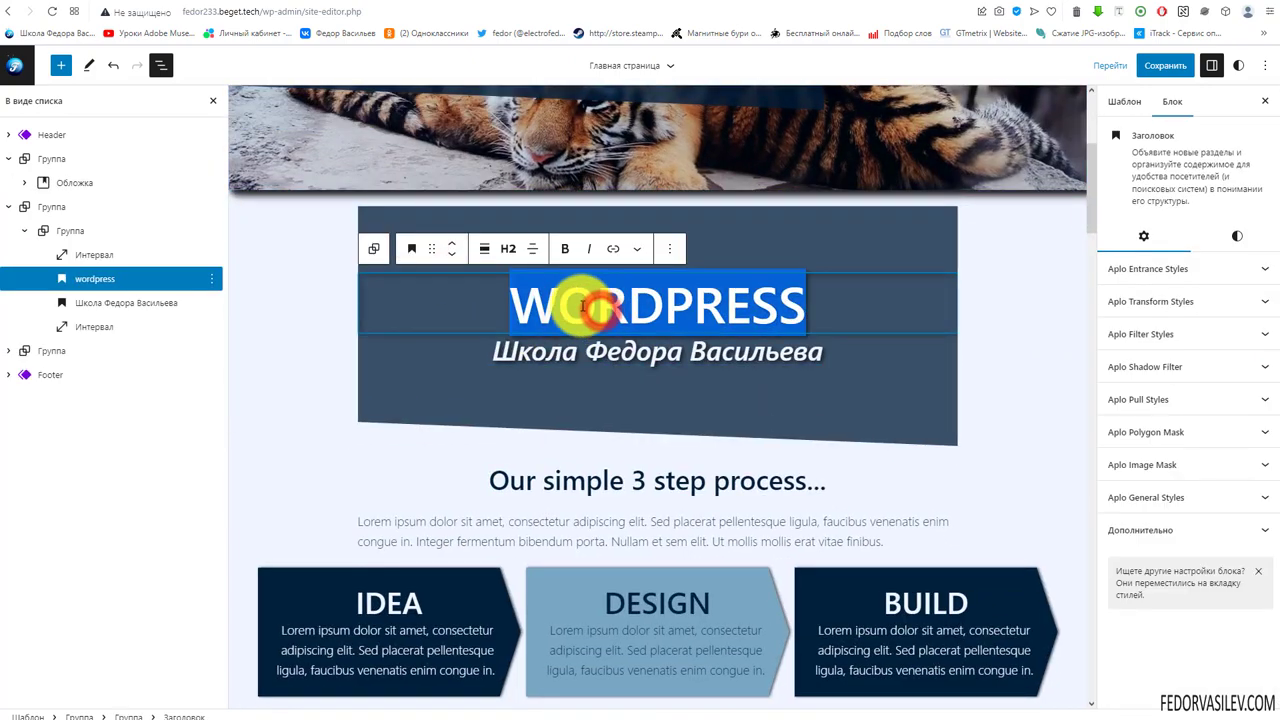
left_click(1220, 236)
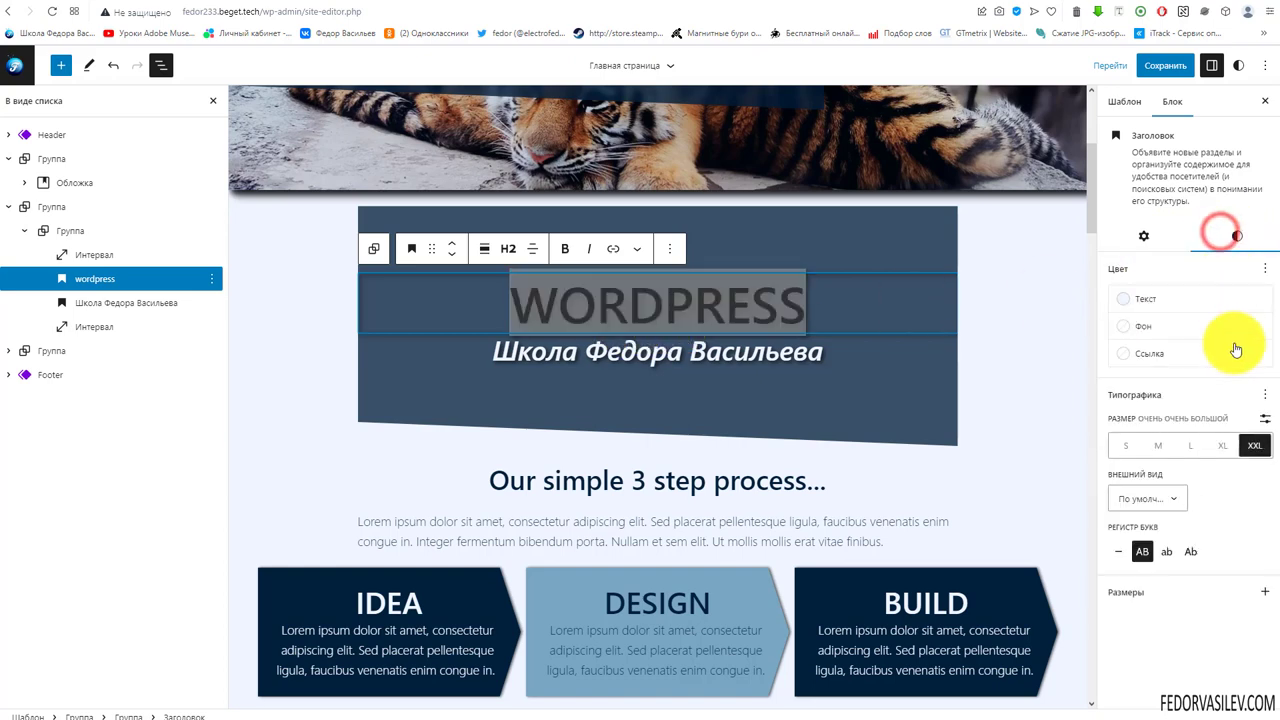
left_click(1190, 450)
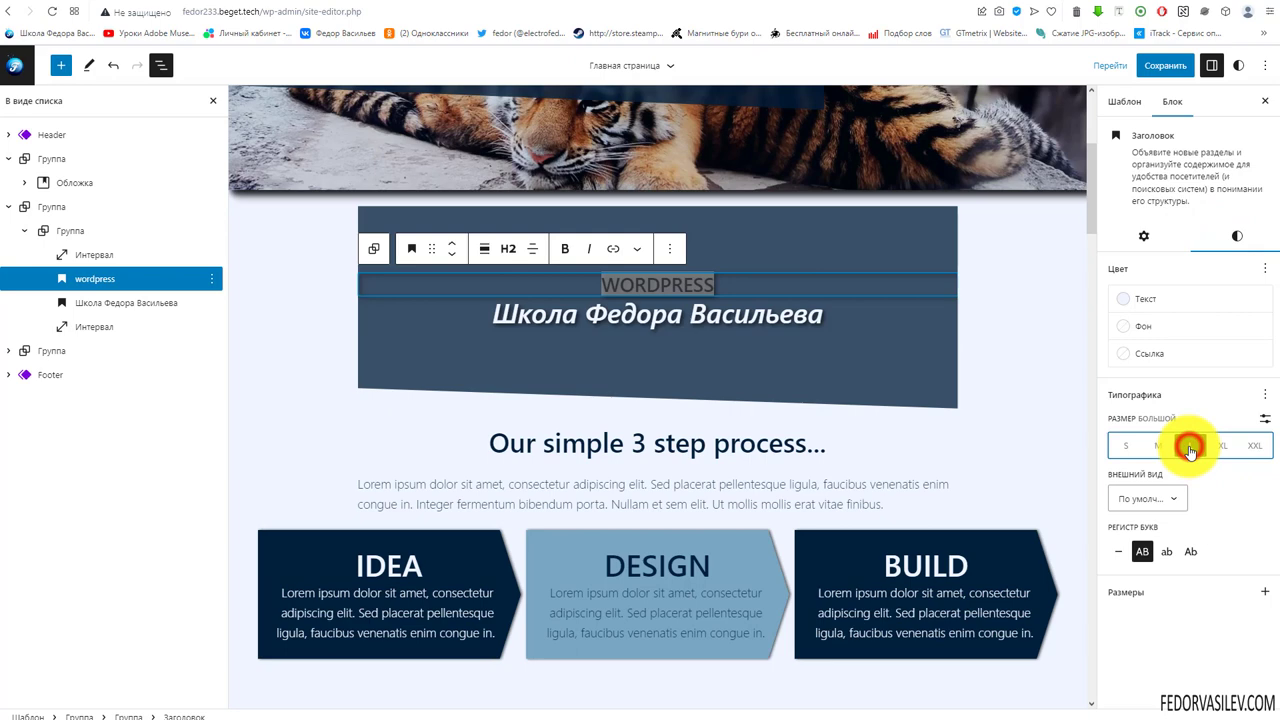
left_click(1265, 418)
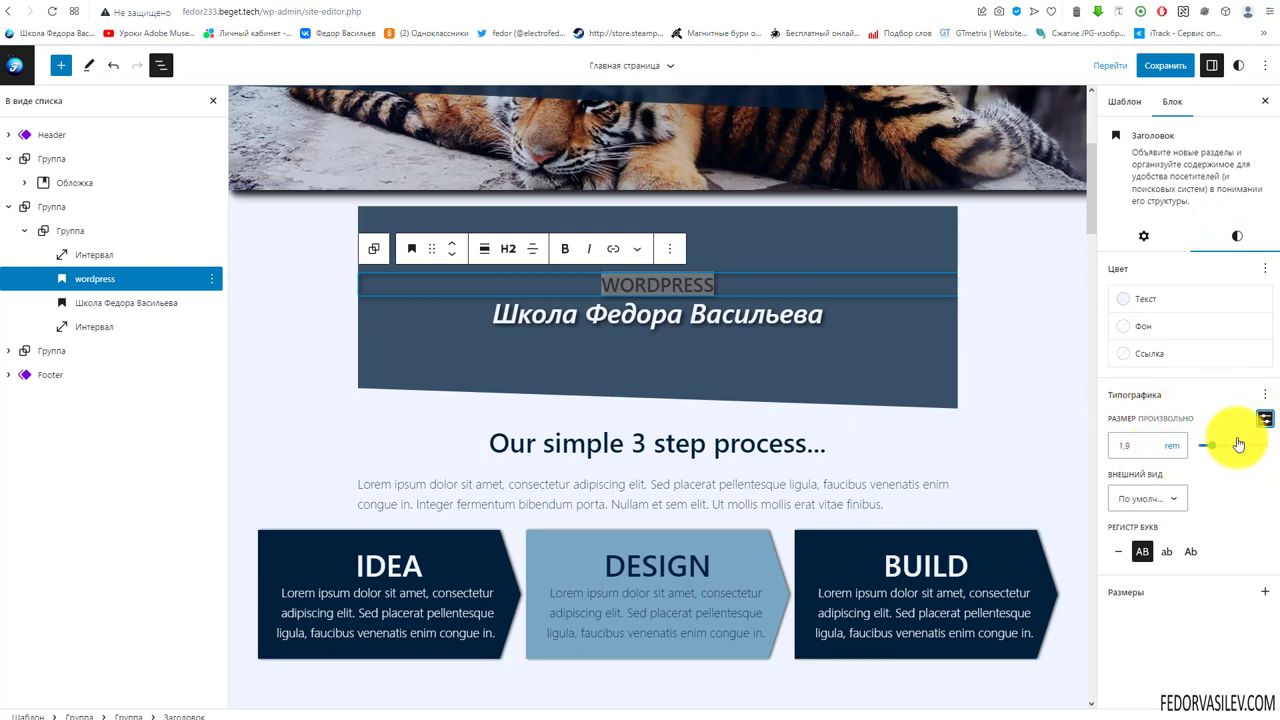
left_click(1265, 418)
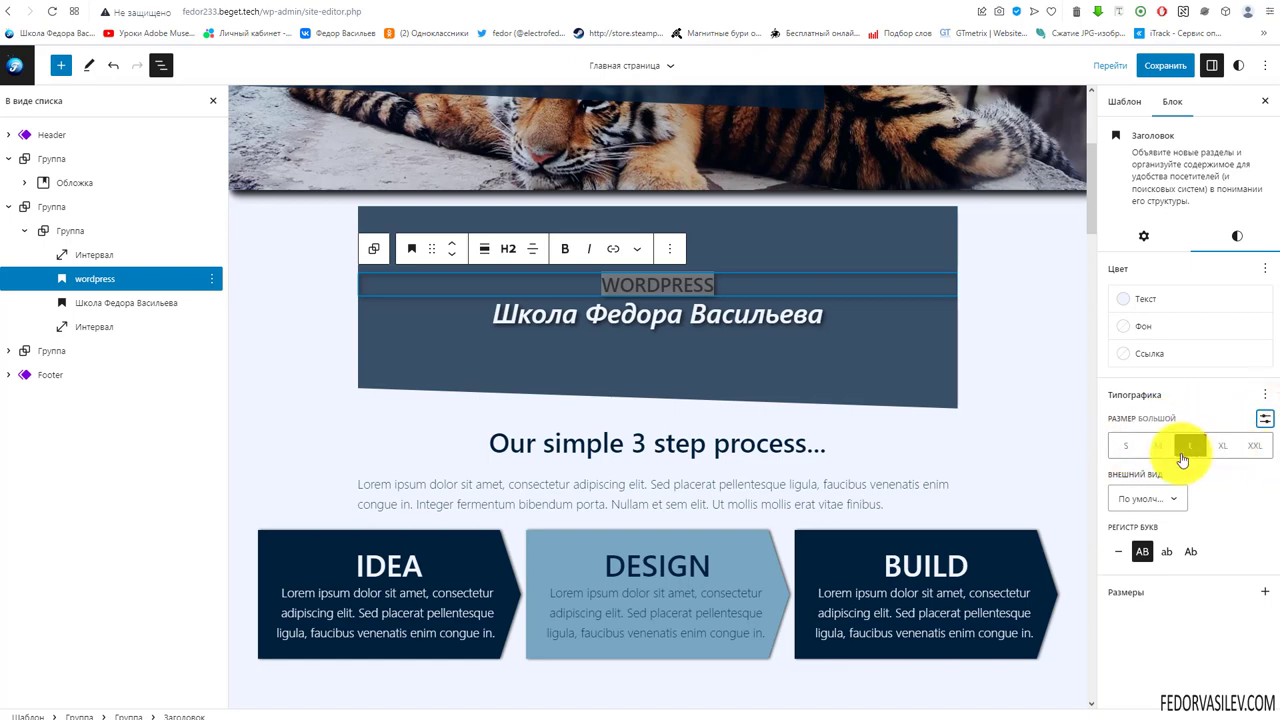
Set the italic subtitle under the copied banner's WORDPRESS heading to font size L.
left_click(637, 323)
left_click(1235, 240)
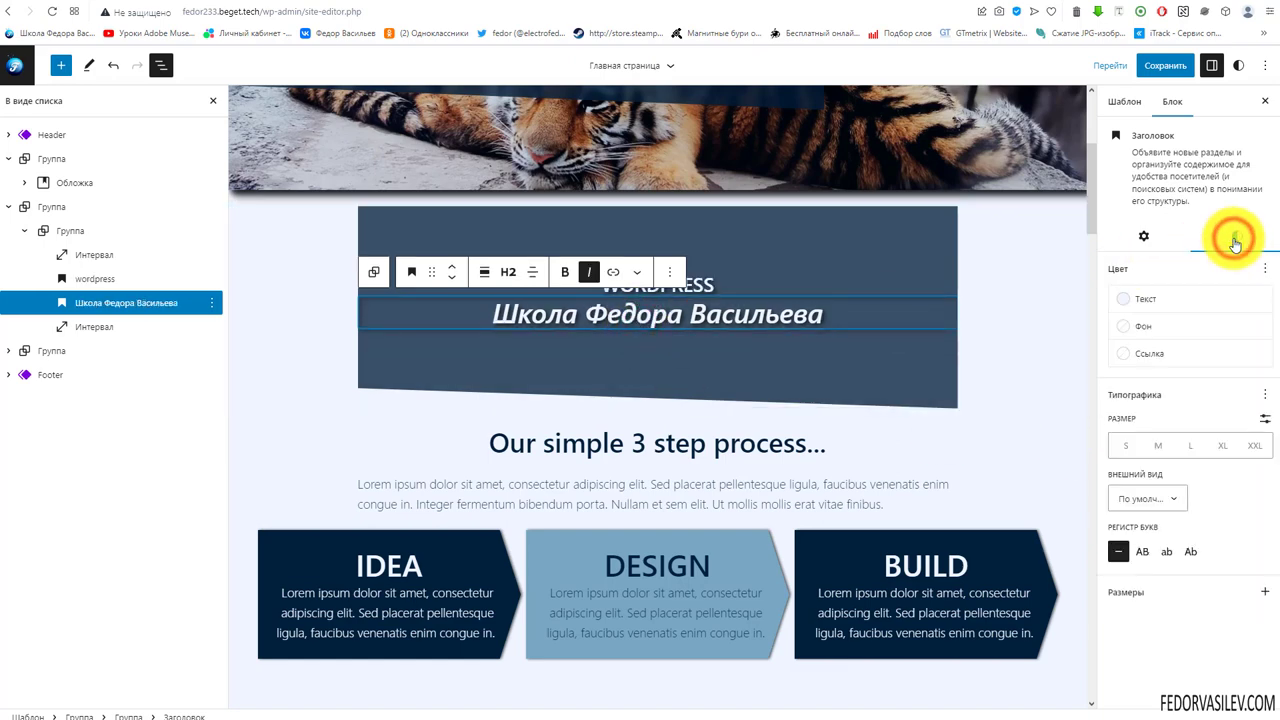
left_click(1188, 446)
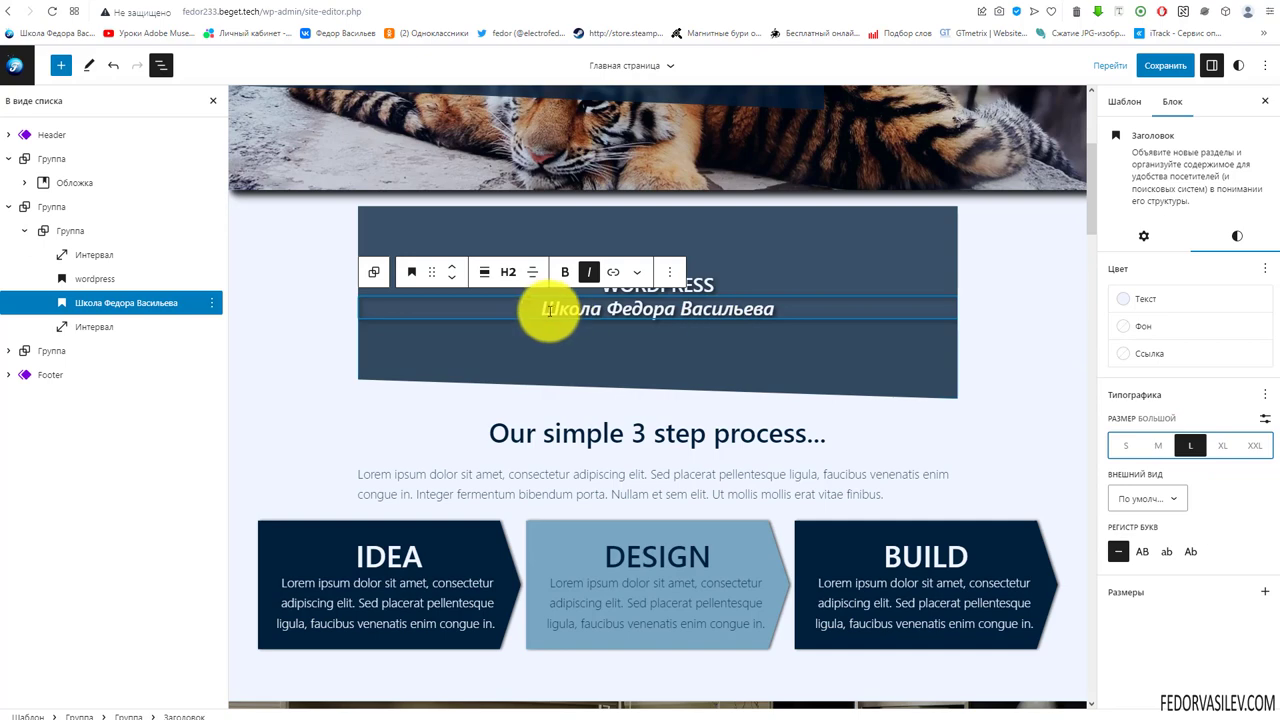
Adjust the copied WORDPRESS heading's drop shadow in Aplo Shadow Filter to X-offset 3 and Y-offset 4.
left_click(728, 276)
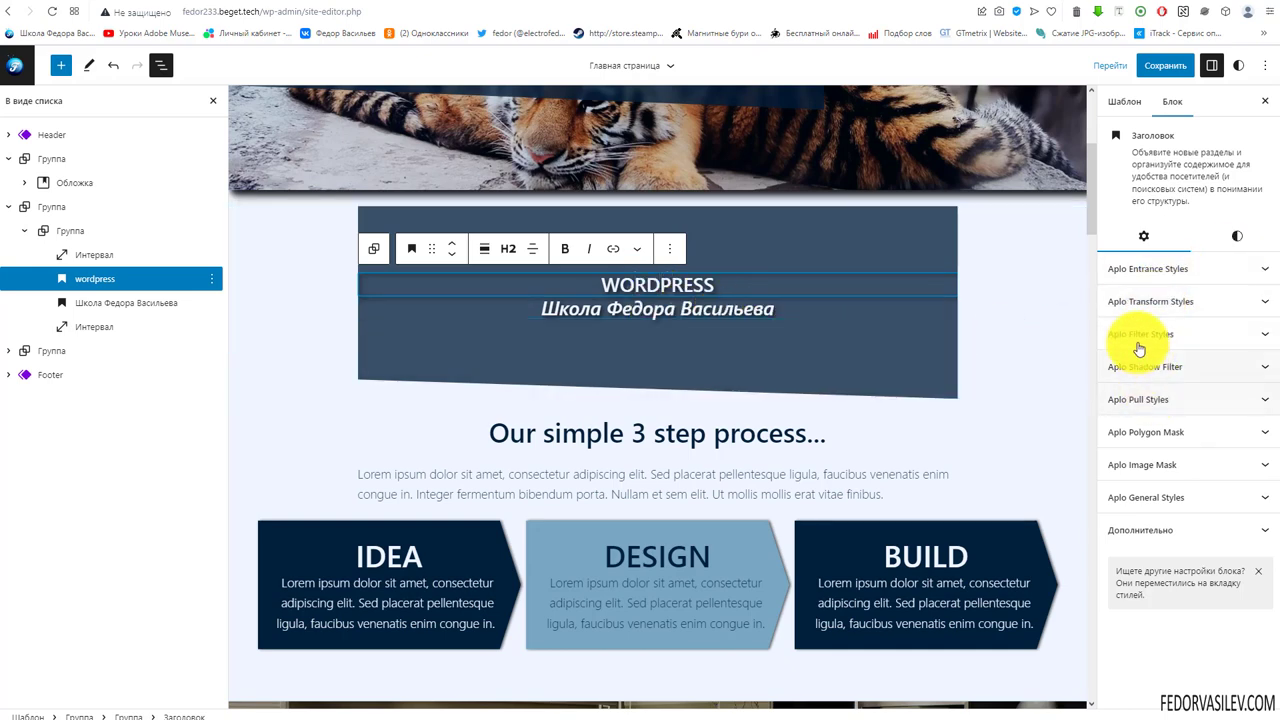
left_click(1157, 376)
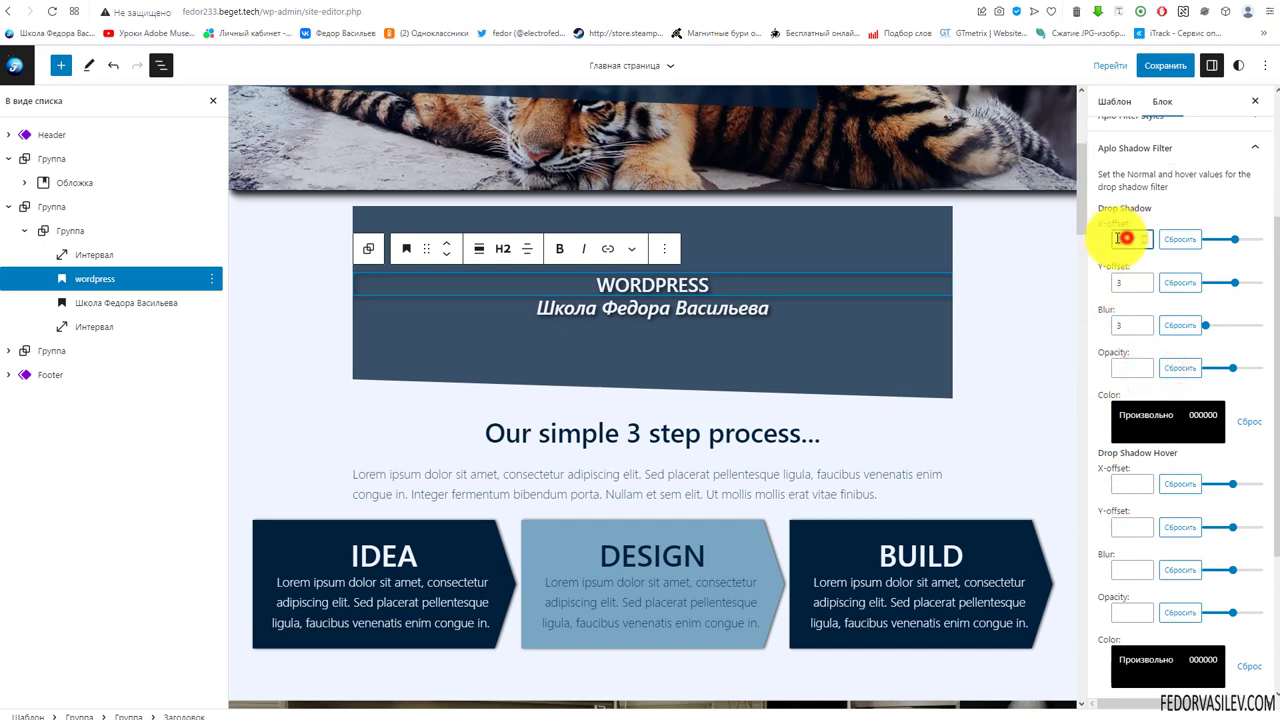
double_click(1121, 281)
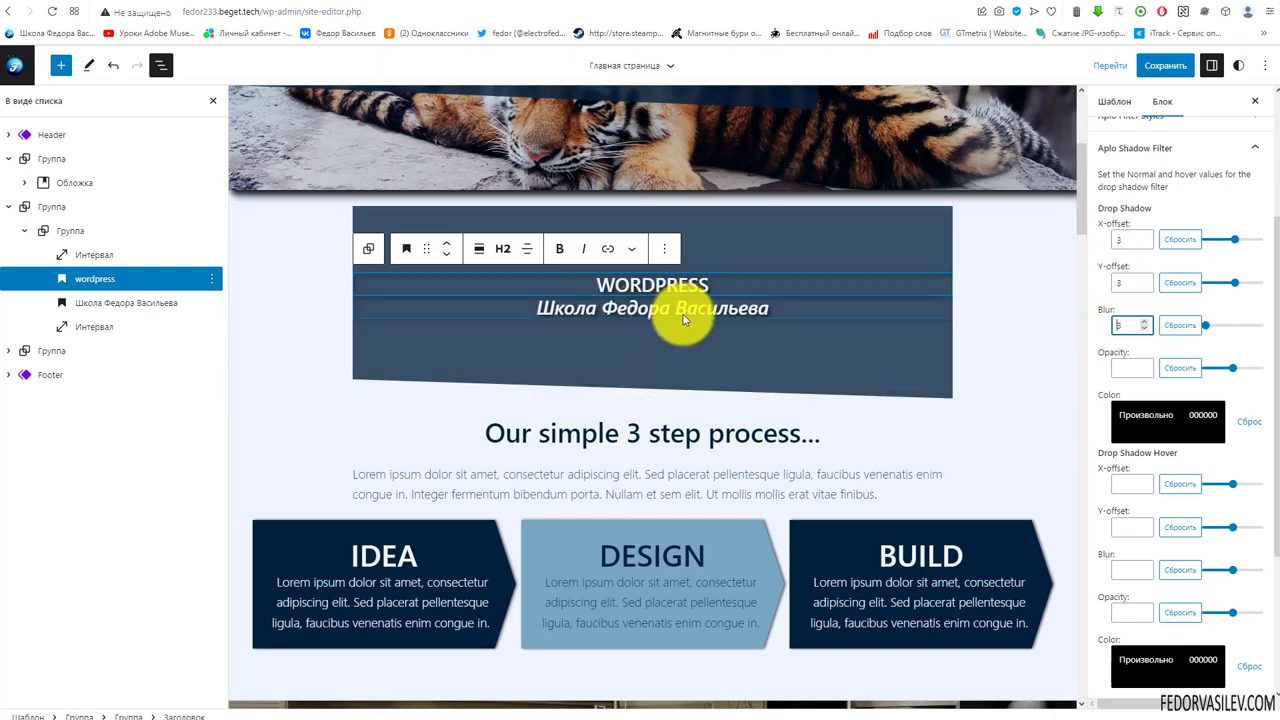
left_click_drag(1226, 244, 1239, 245)
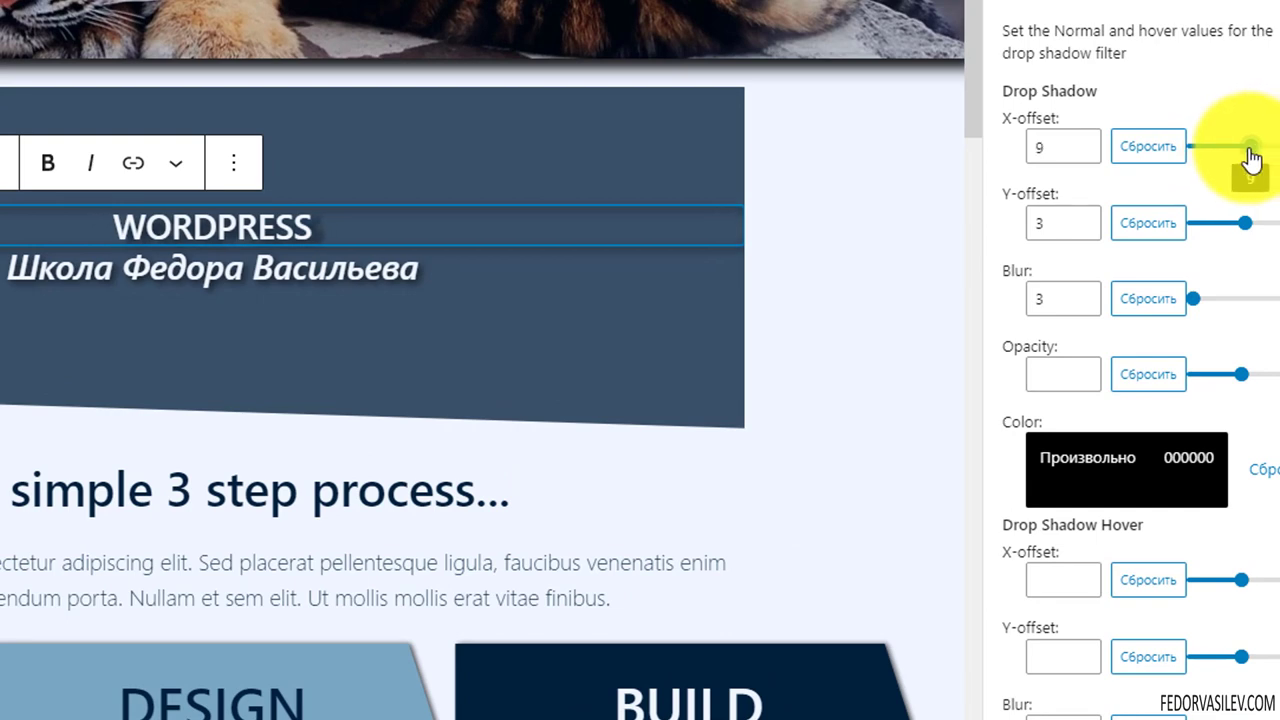
left_click_drag(1251, 158, 1249, 237)
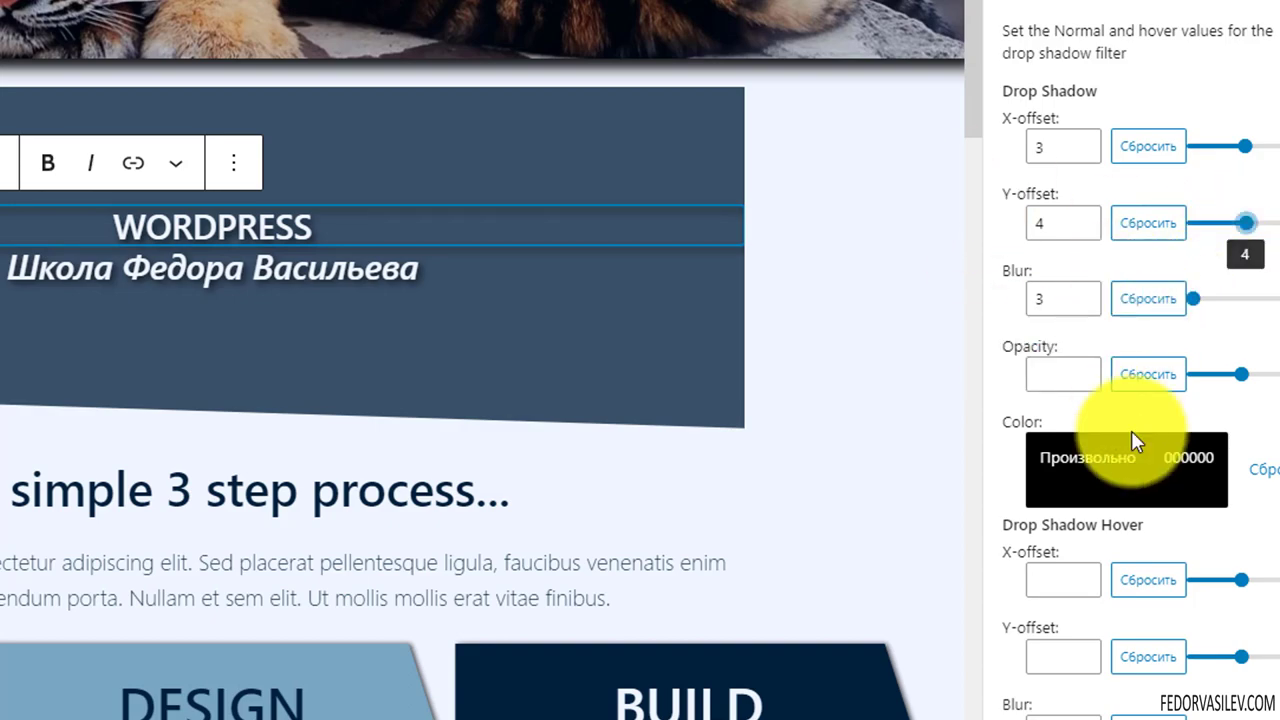
left_click(1077, 8)
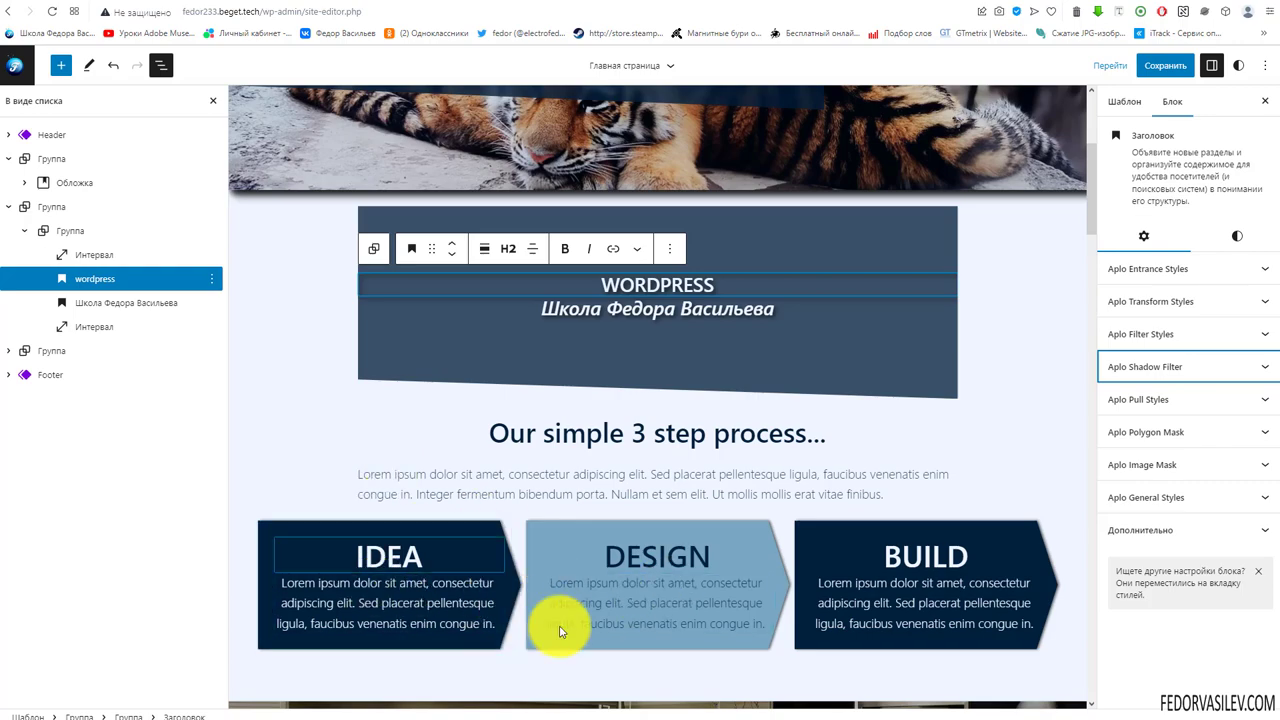
Set the copied banner's nested group to Hide Desktop/Tablet in its Aplo General Styles.
scroll(557, 629, "down", 7)
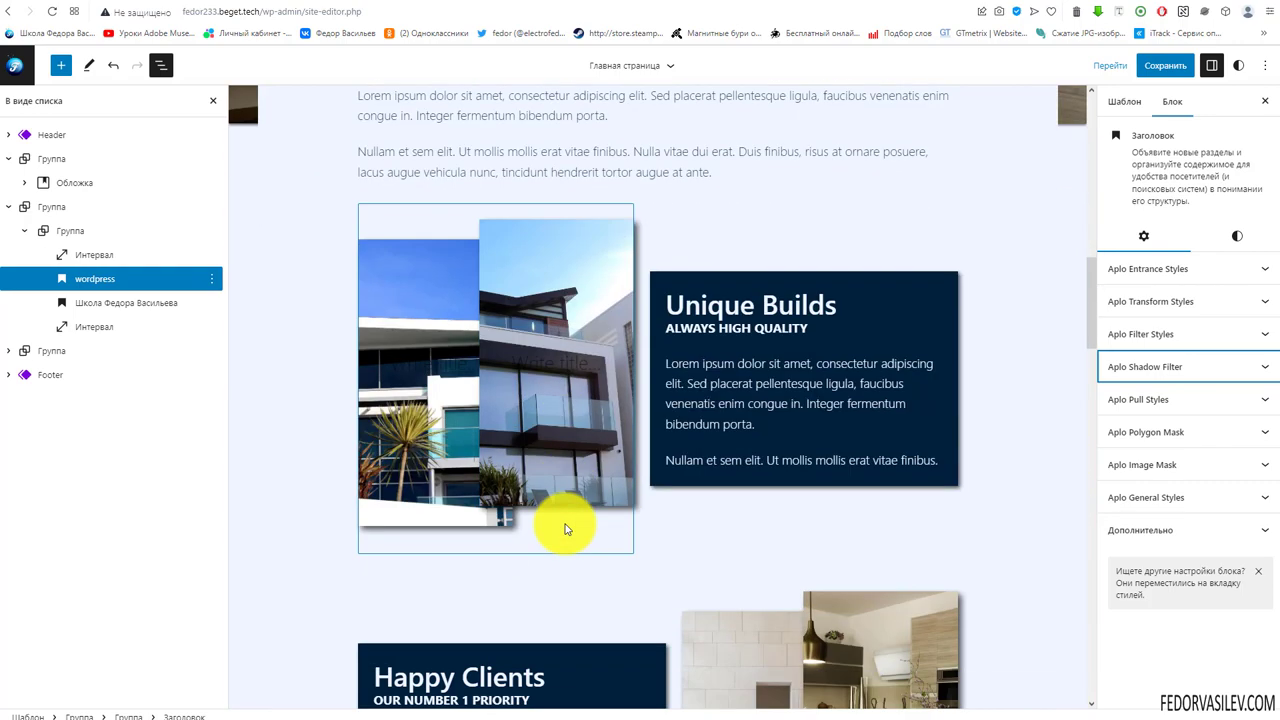
scroll(565, 530, "up", 6)
left_click(51, 286)
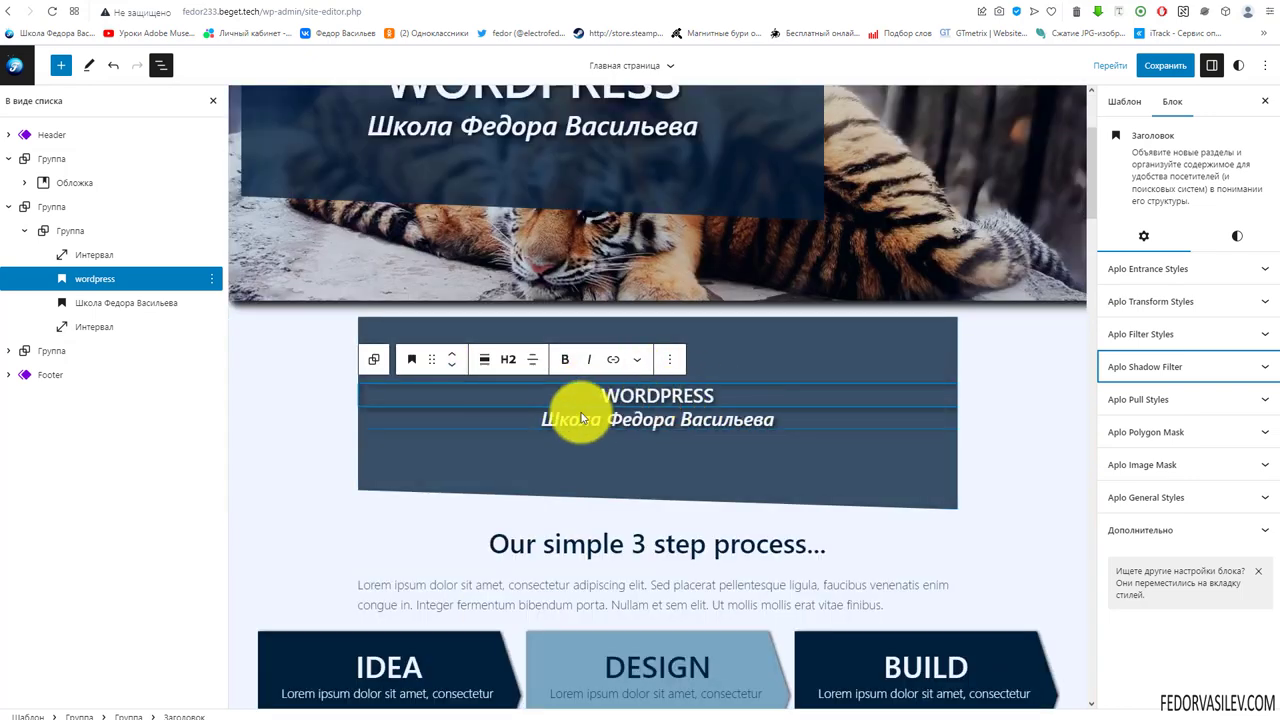
left_click(373, 480)
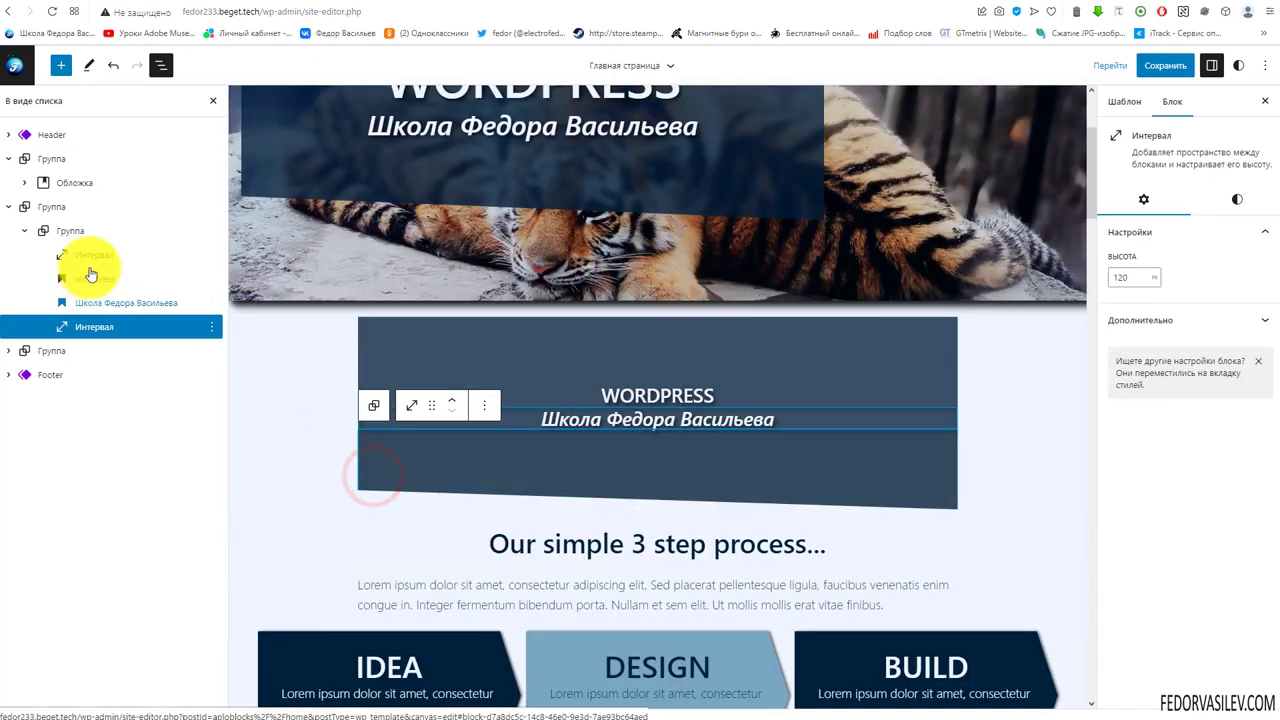
left_click(72, 228)
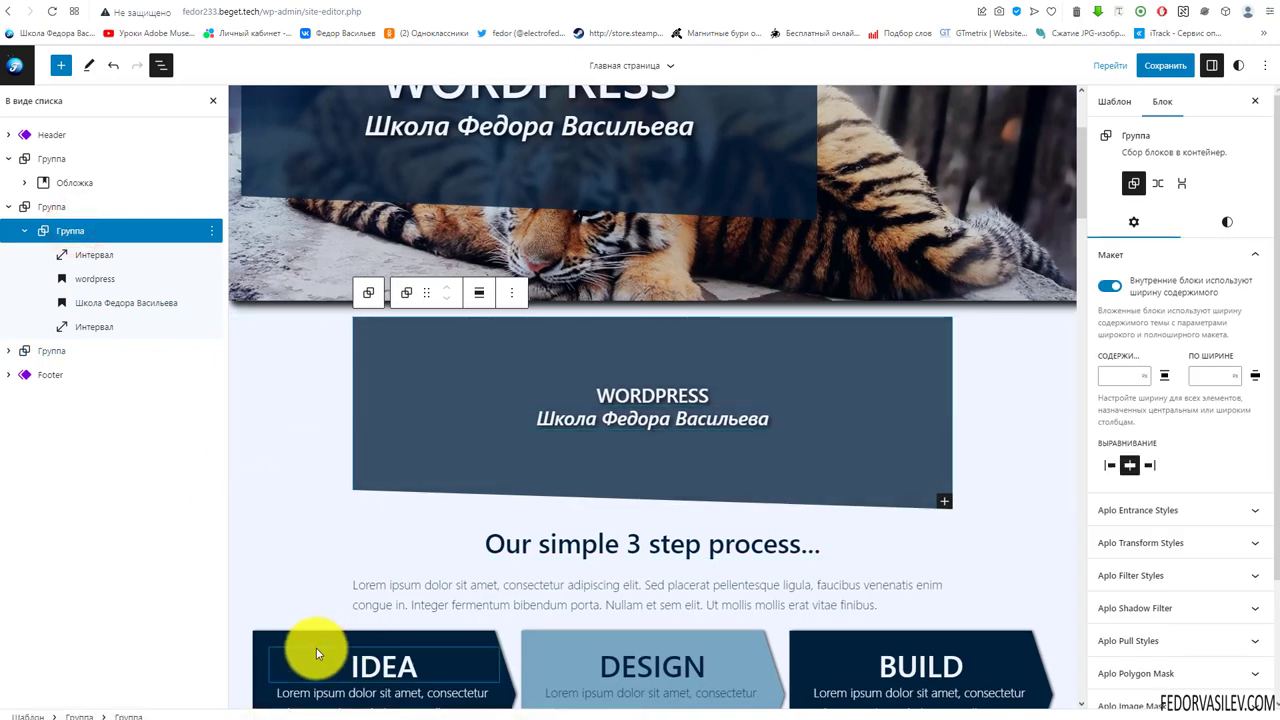
scroll(1180, 345, "down", 2)
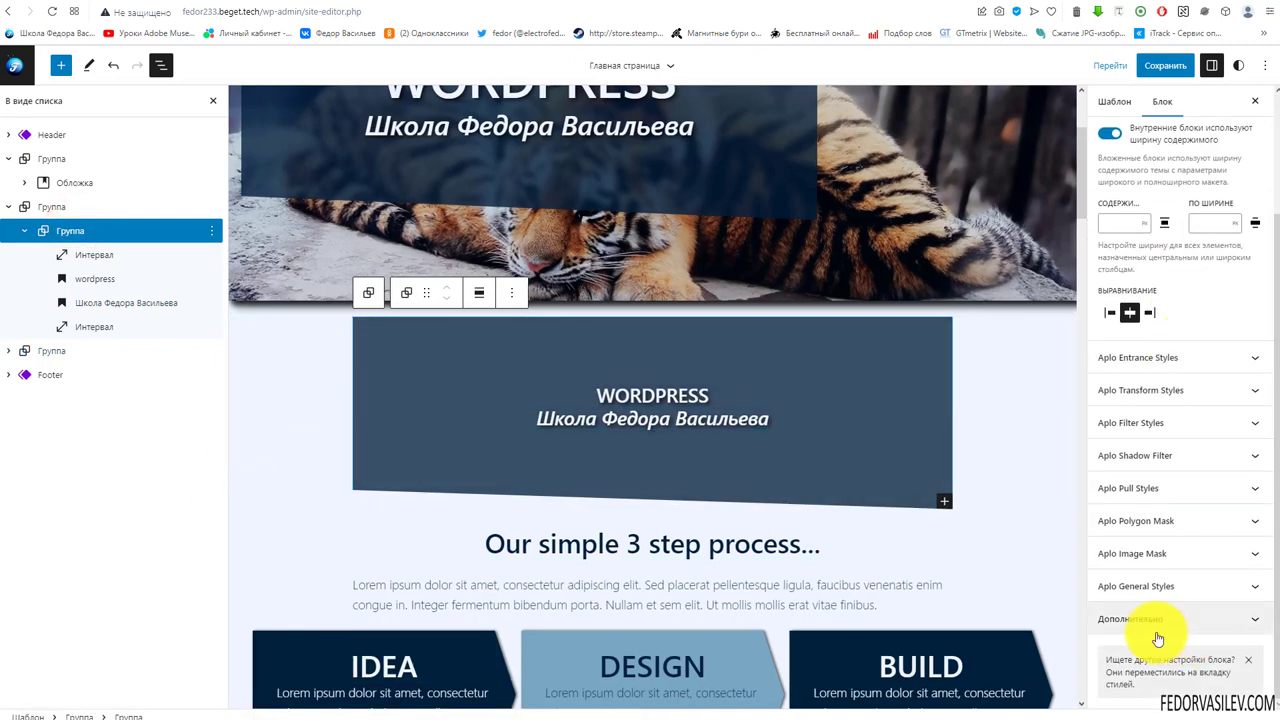
left_click(1127, 588)
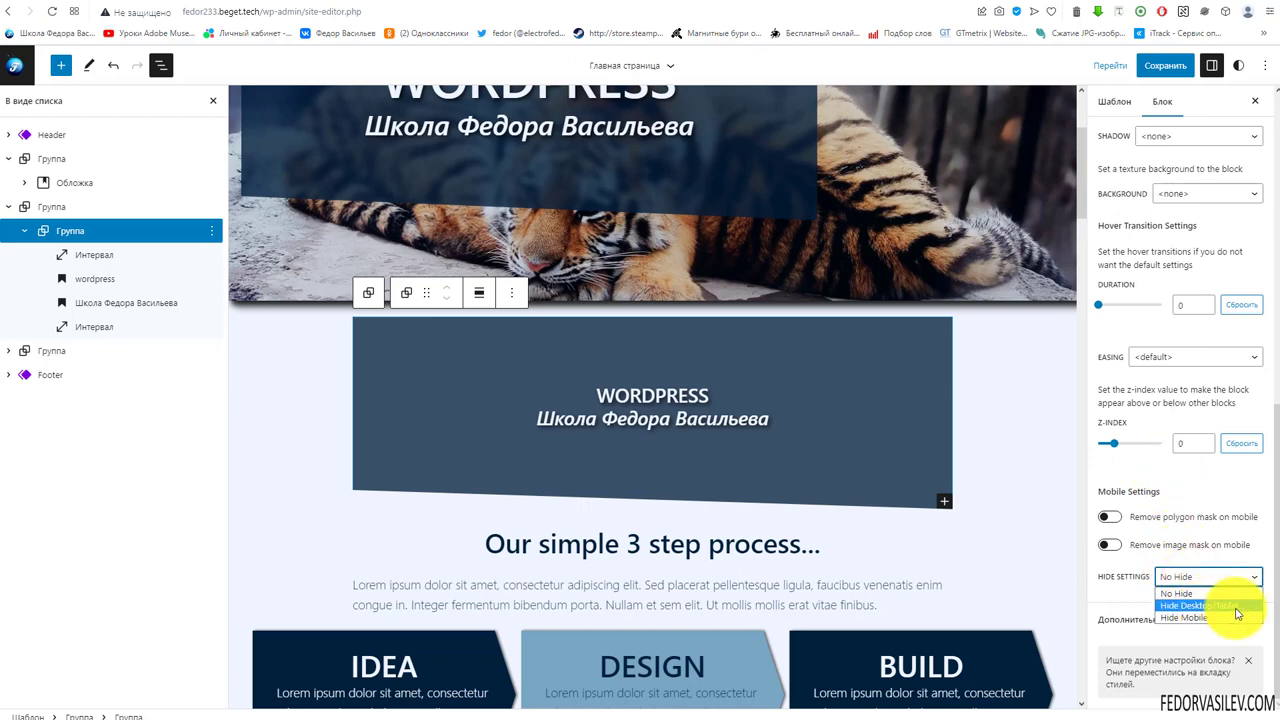
left_click(1236, 607)
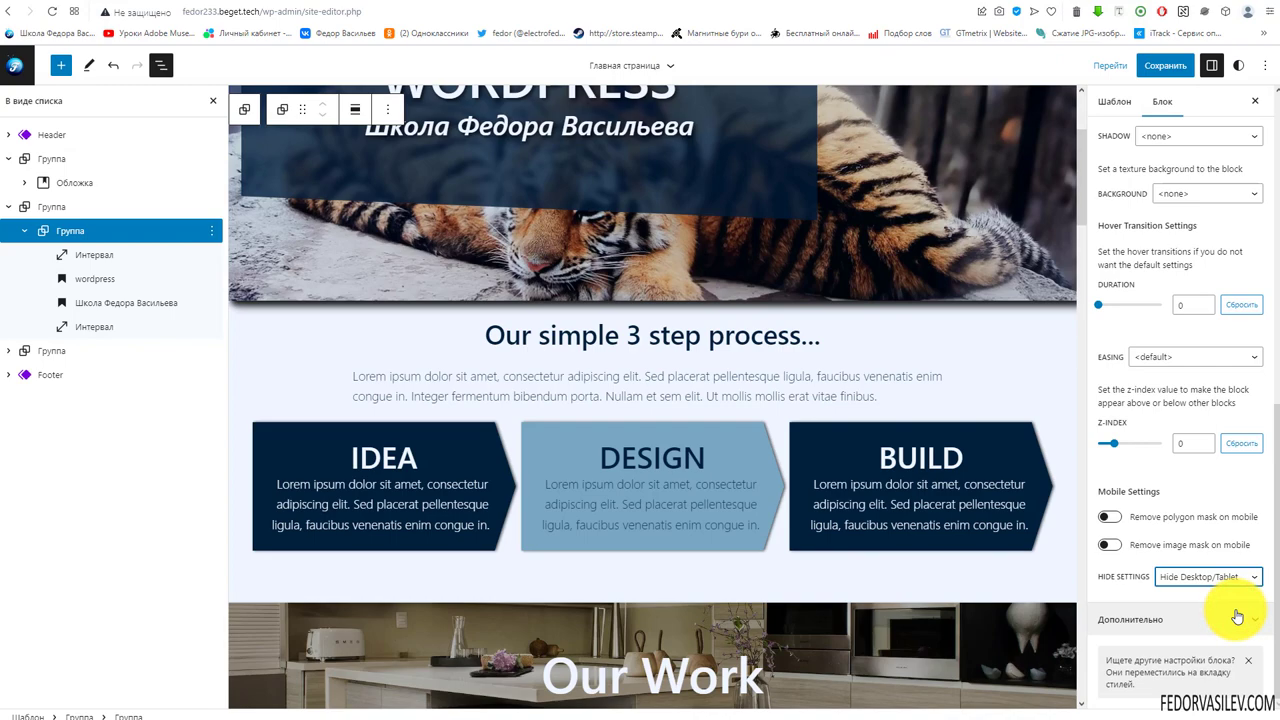
Save the home page template changes to the site.
scroll(786, 523, "up", 3)
left_click(1165, 66)
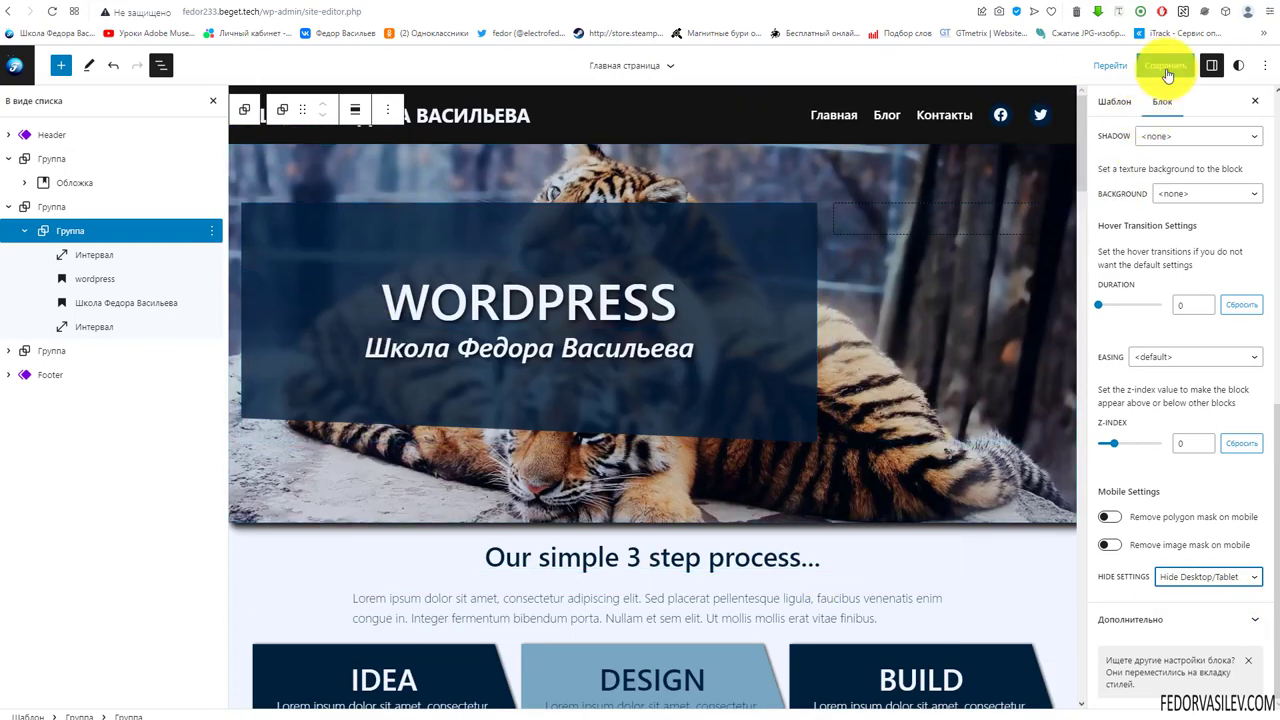
left_click(1160, 66)
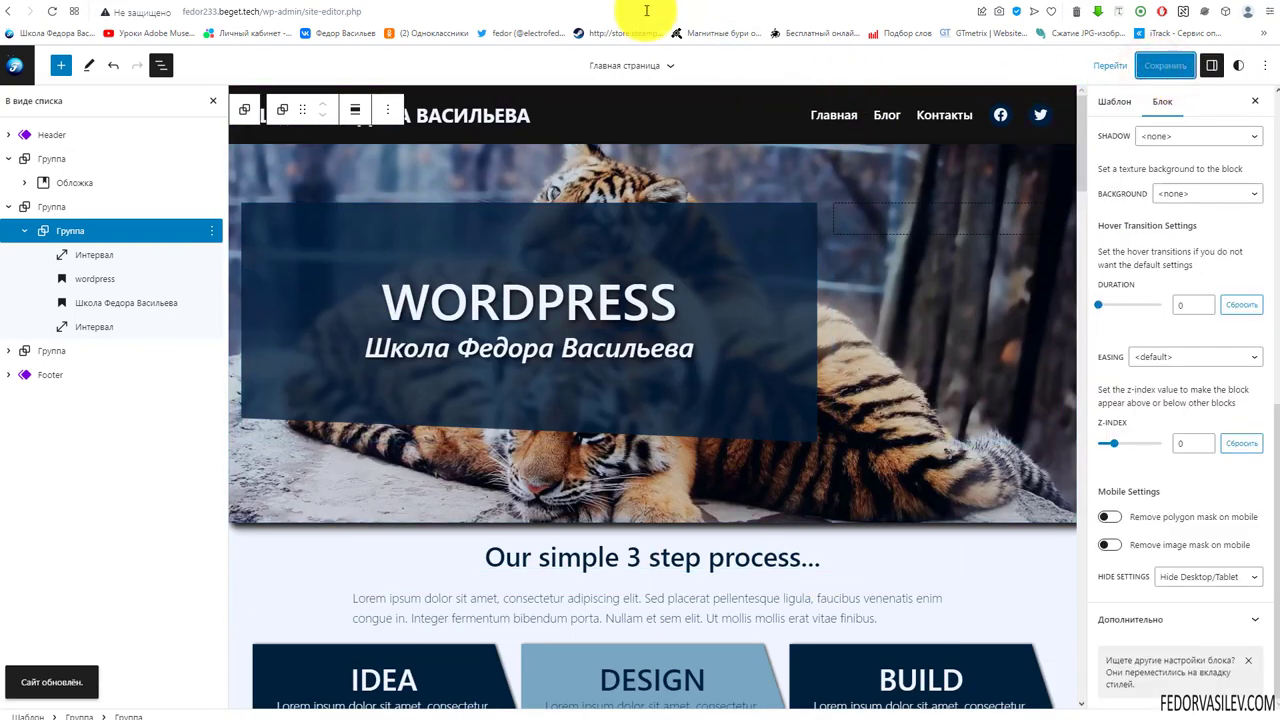
Return to the live site, reload the page and inspect it with the browser's developer tools.
left_click(8, 11)
left_click(48, 11)
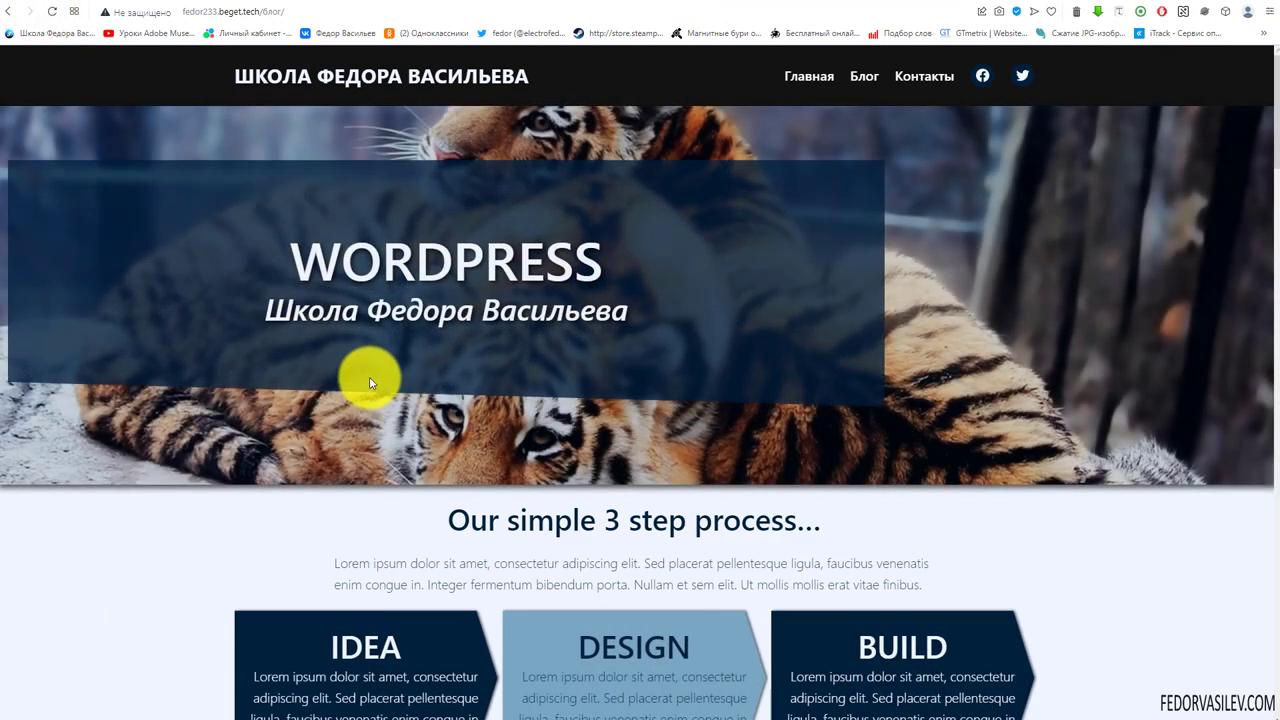
right_click(452, 432)
left_click(480, 716)
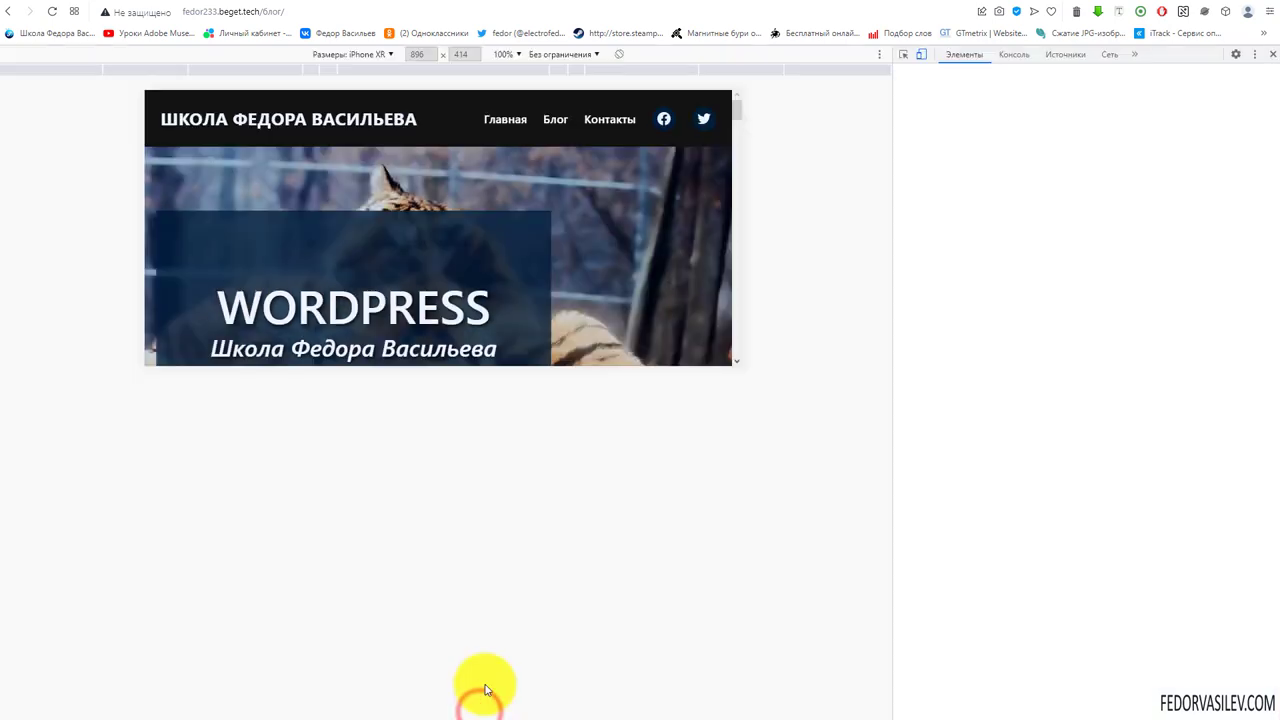
Check the hero banner in the landscape iPhone XR preview, and rotate the device to portrait, 414 × 896.
scroll(565, 295, "down", 2)
scroll(563, 291, "up", 2)
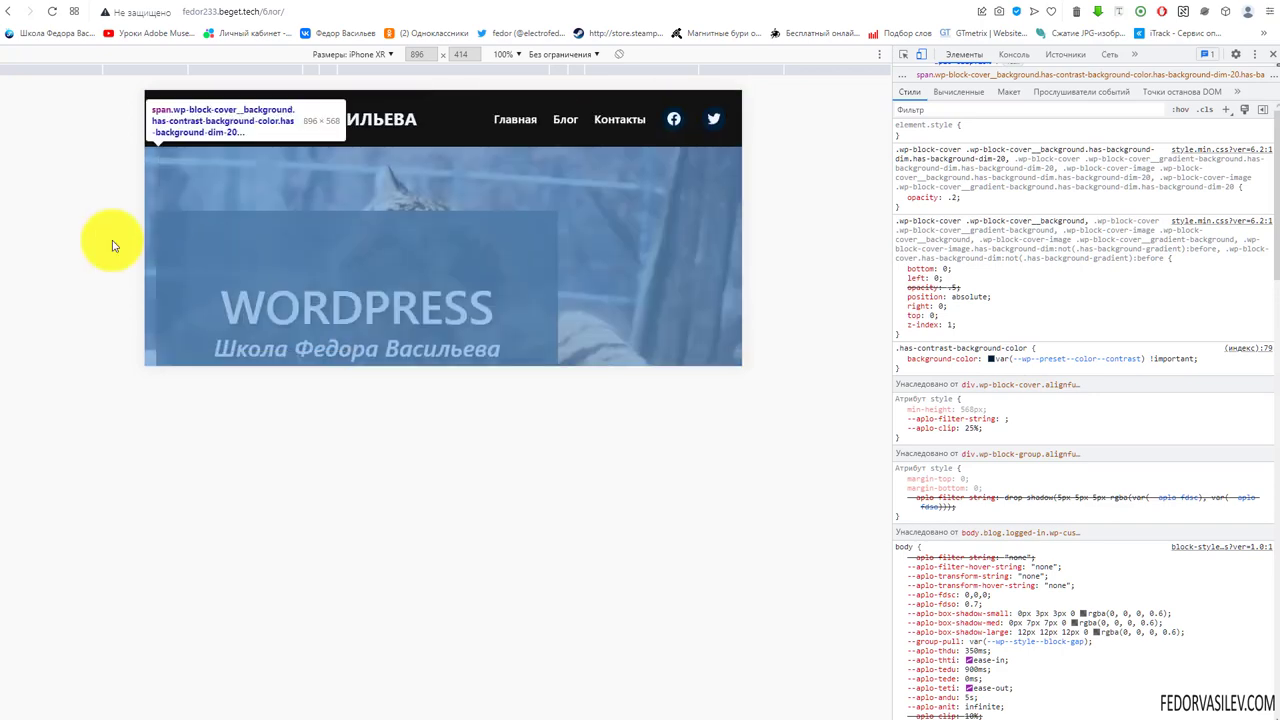
left_click(80, 217)
scroll(424, 241, "down", 2)
scroll(440, 232, "up", 3)
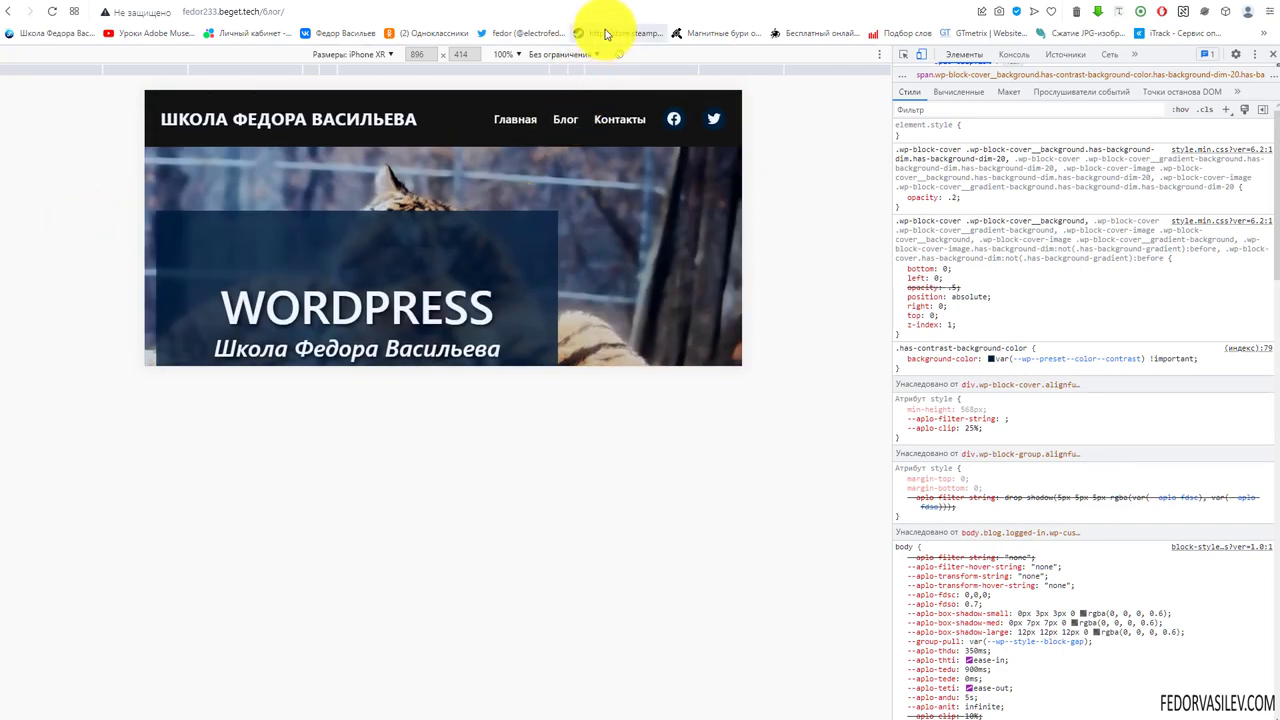
left_click(619, 55)
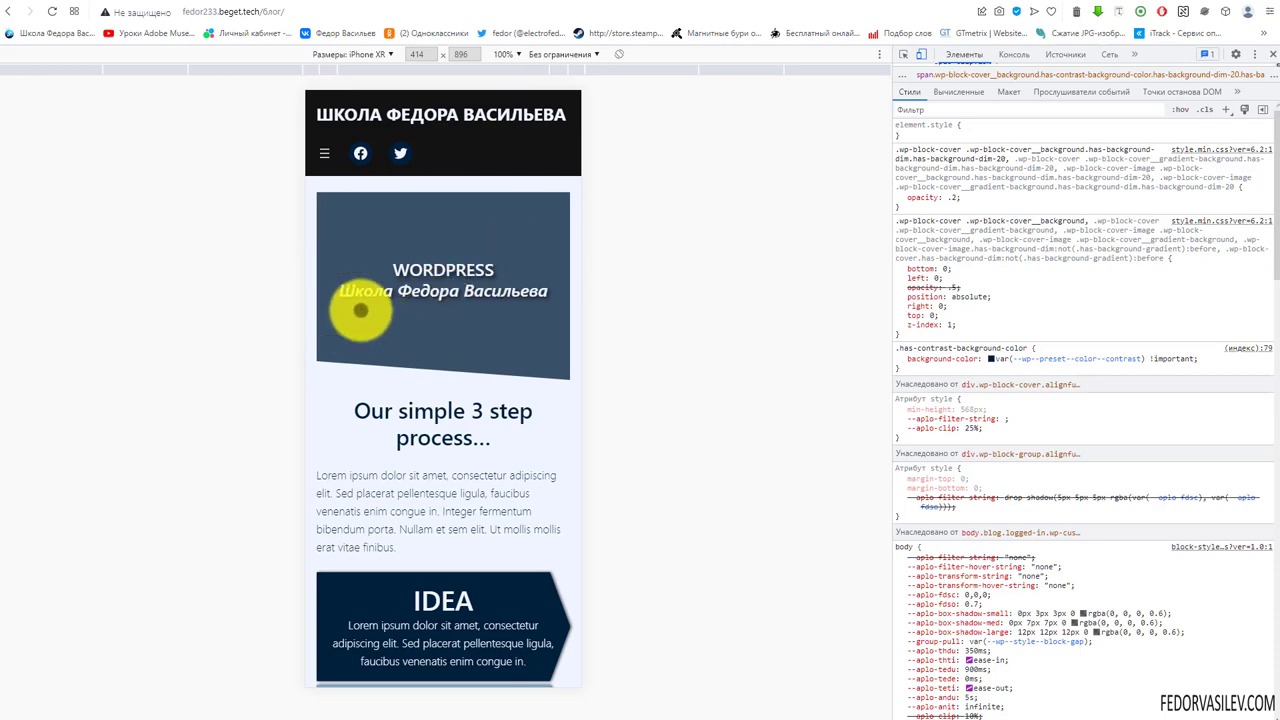
Look through the mobile page in portrait preview, from the WORDPRESS banner down to the Contact Us and Our Work sections.
scroll(354, 261, "down", 5)
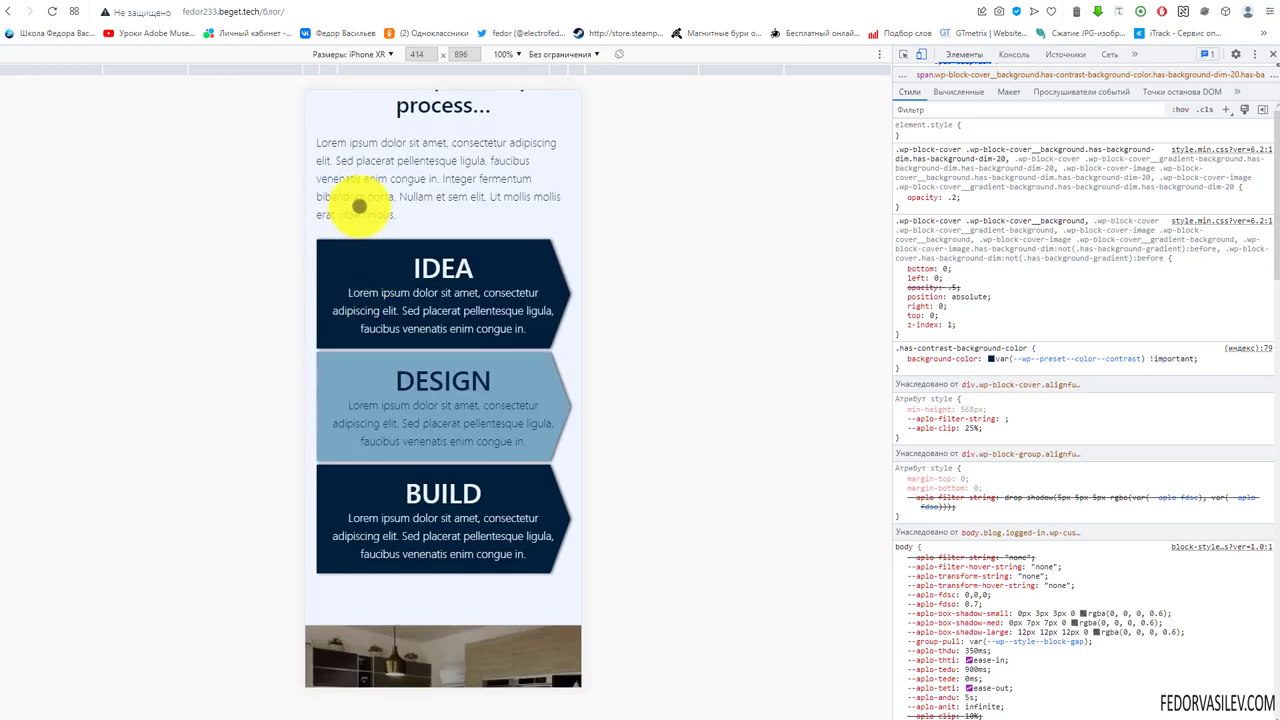
scroll(360, 230, "down", 3)
scroll(426, 449, "down", 5)
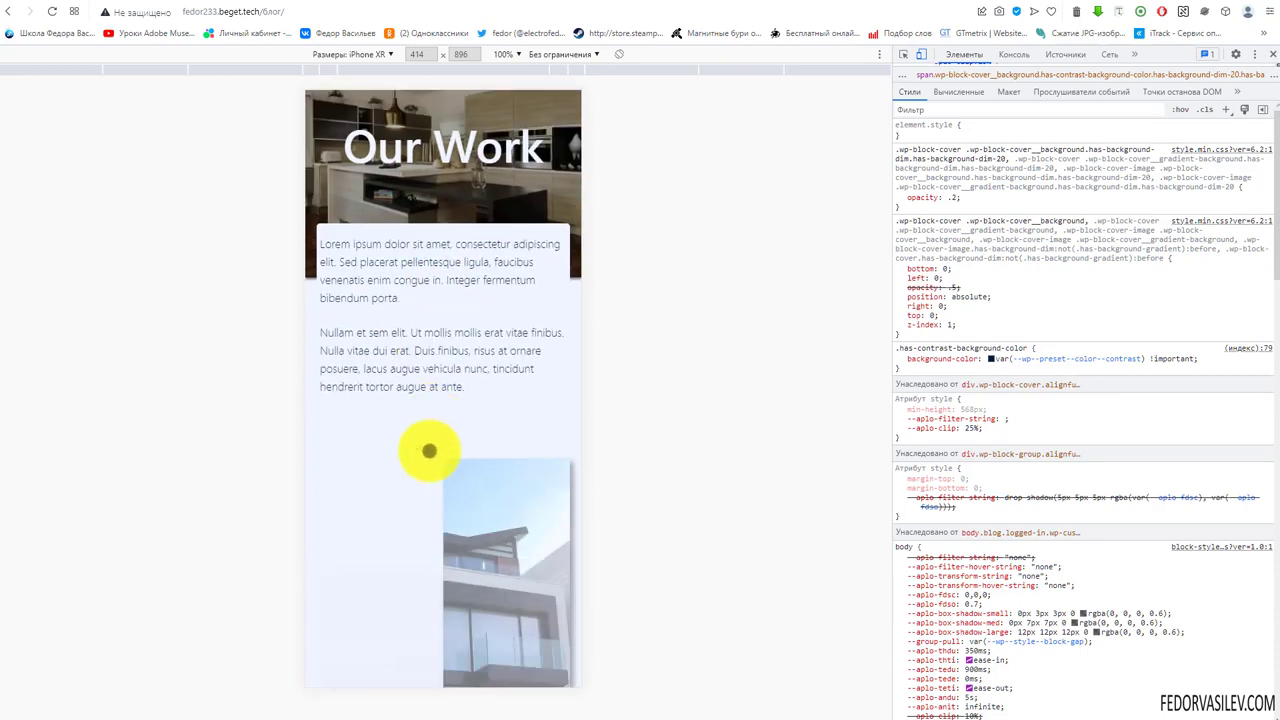
scroll(428, 450, "up", 10)
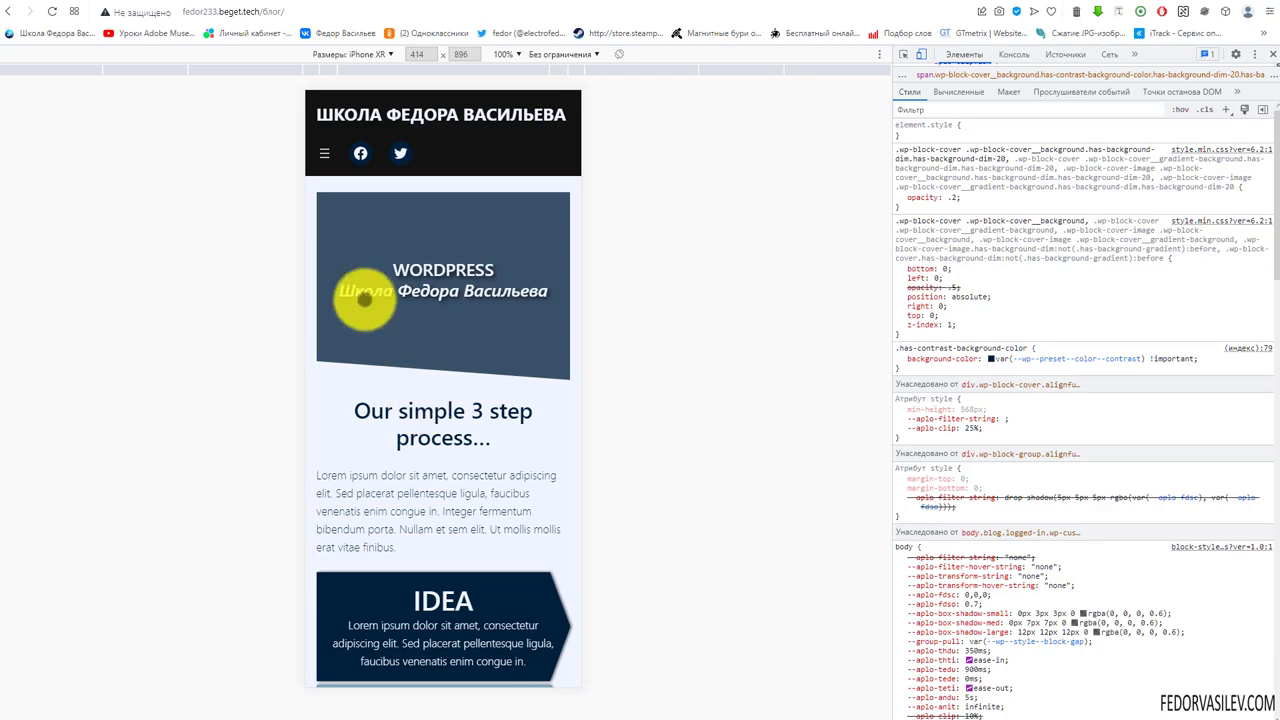
scroll(380, 320, "down", 10)
scroll(386, 346, "down", 8)
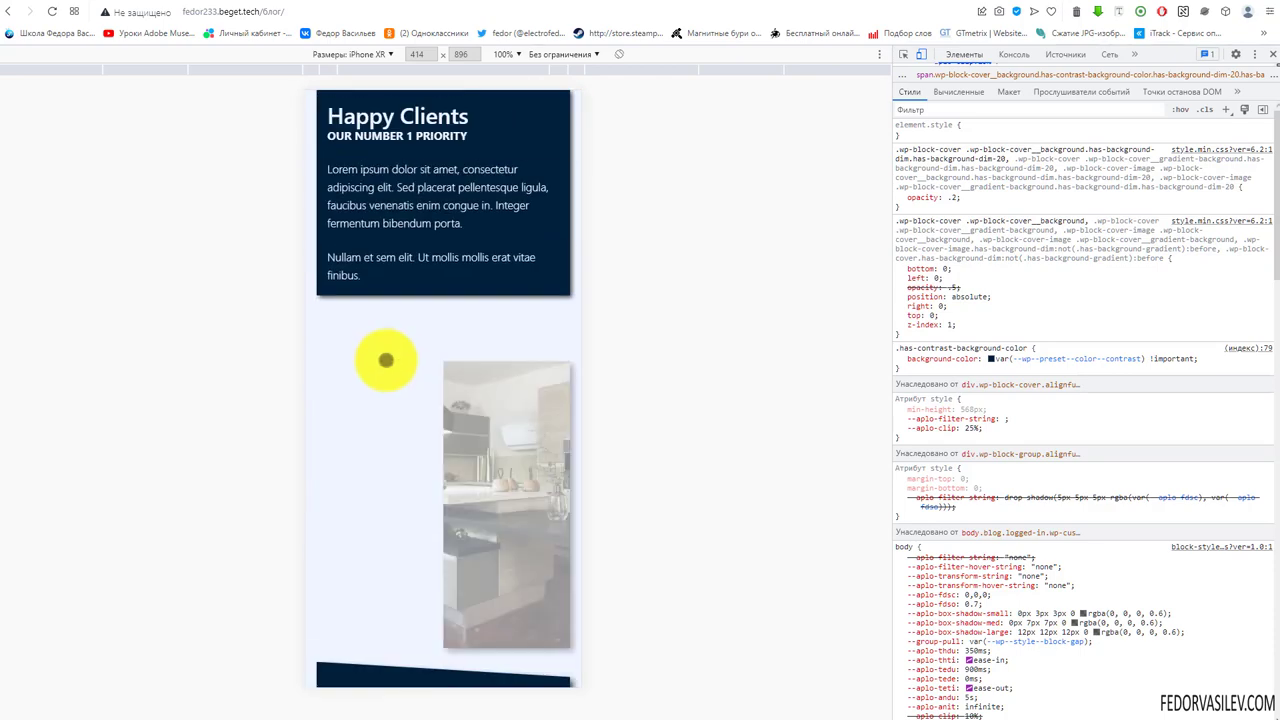
scroll(386, 357, "down", 4)
scroll(386, 385, "down", 3)
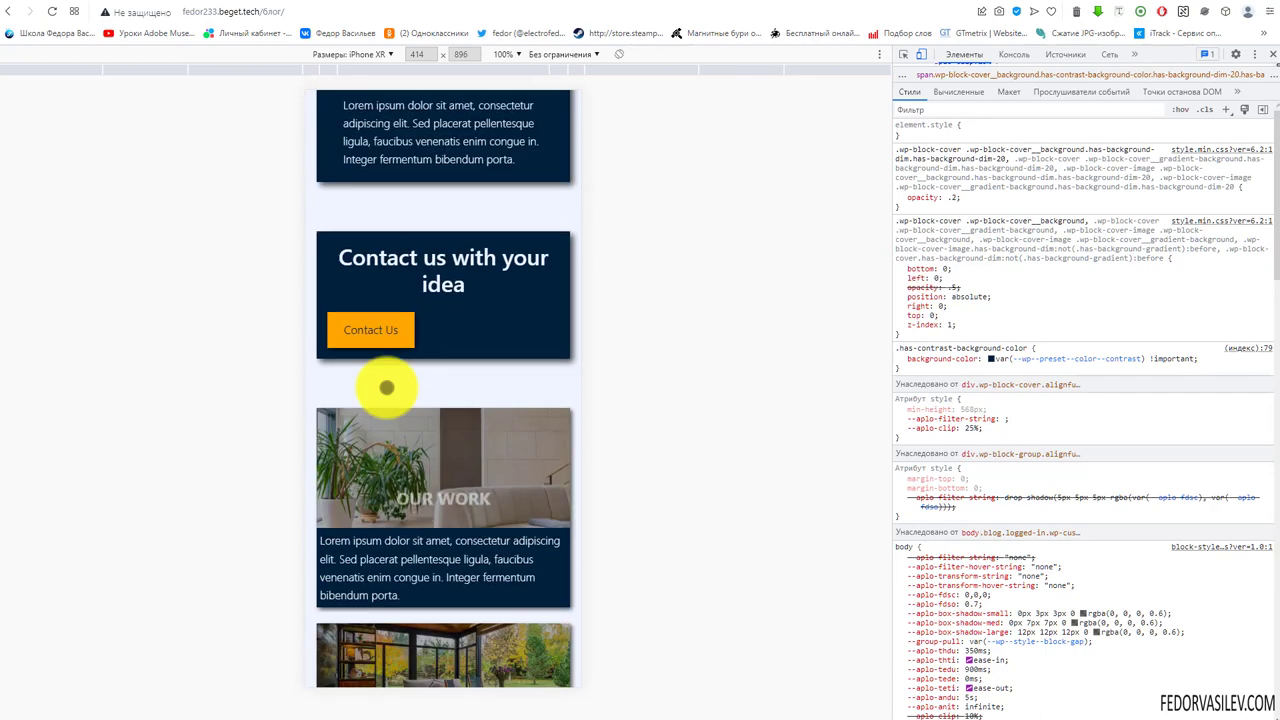
Switch back to the site editor and look through the home page template from the hero banner down to the Our Work and Locations cards.
scroll(400, 360, "up", 20)
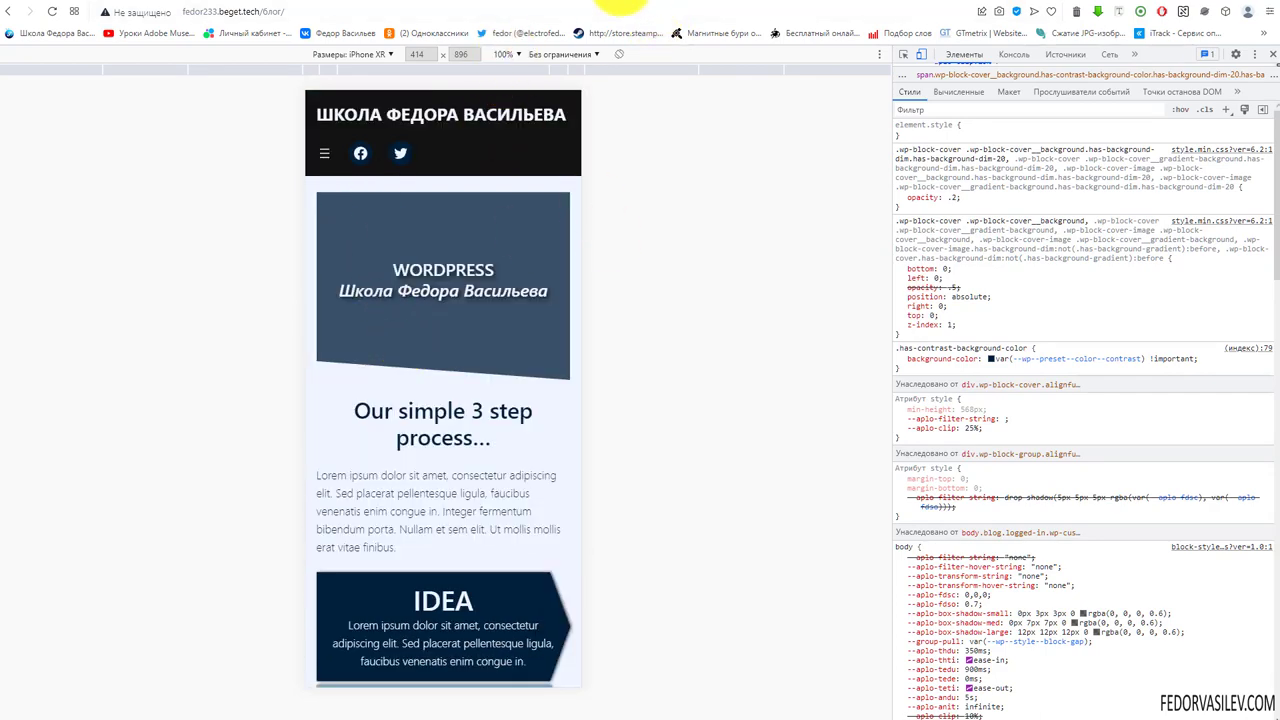
left_click(622, 3)
scroll(651, 314, "down", 3)
scroll(663, 334, "up", 4)
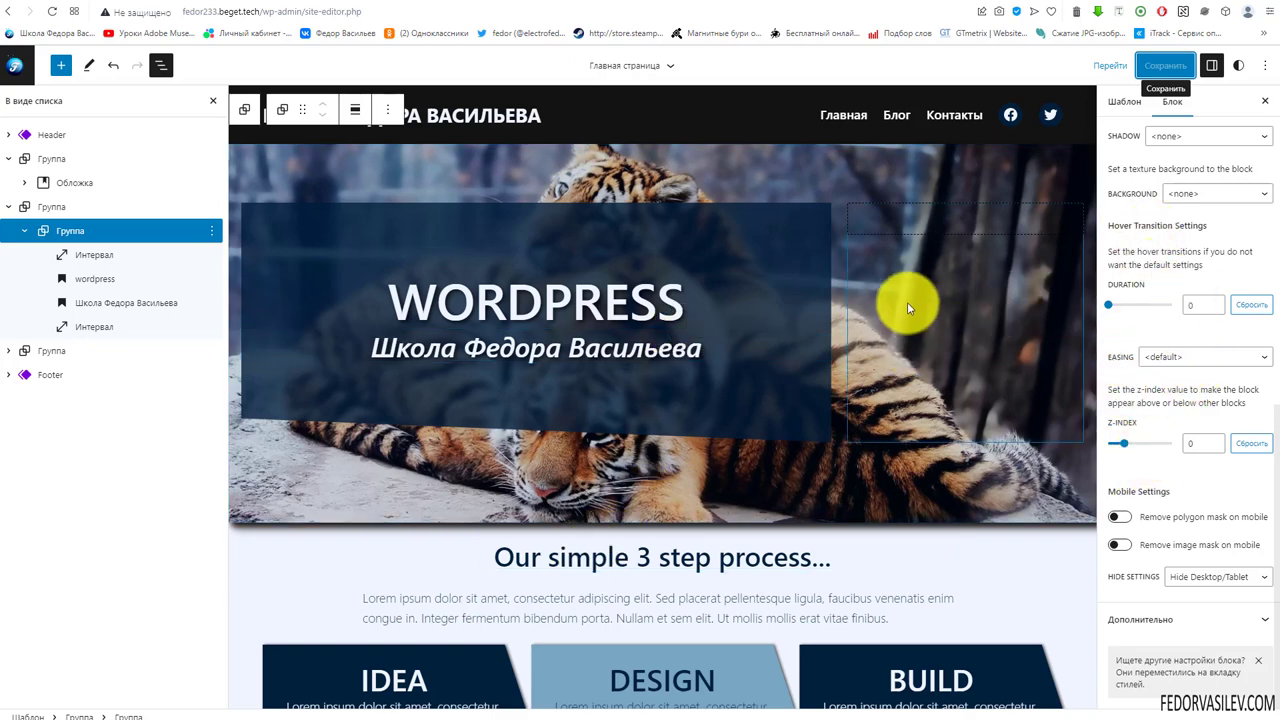
scroll(516, 280, "down", 2)
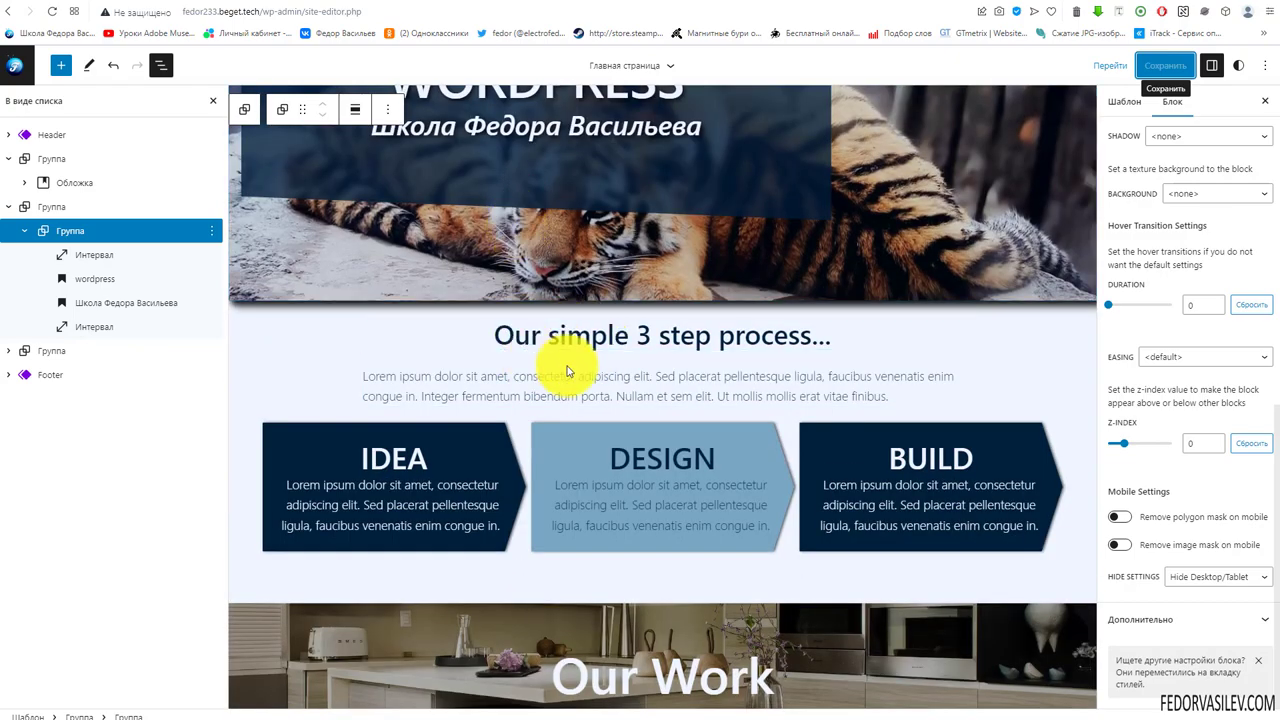
scroll(566, 371, "down", 15)
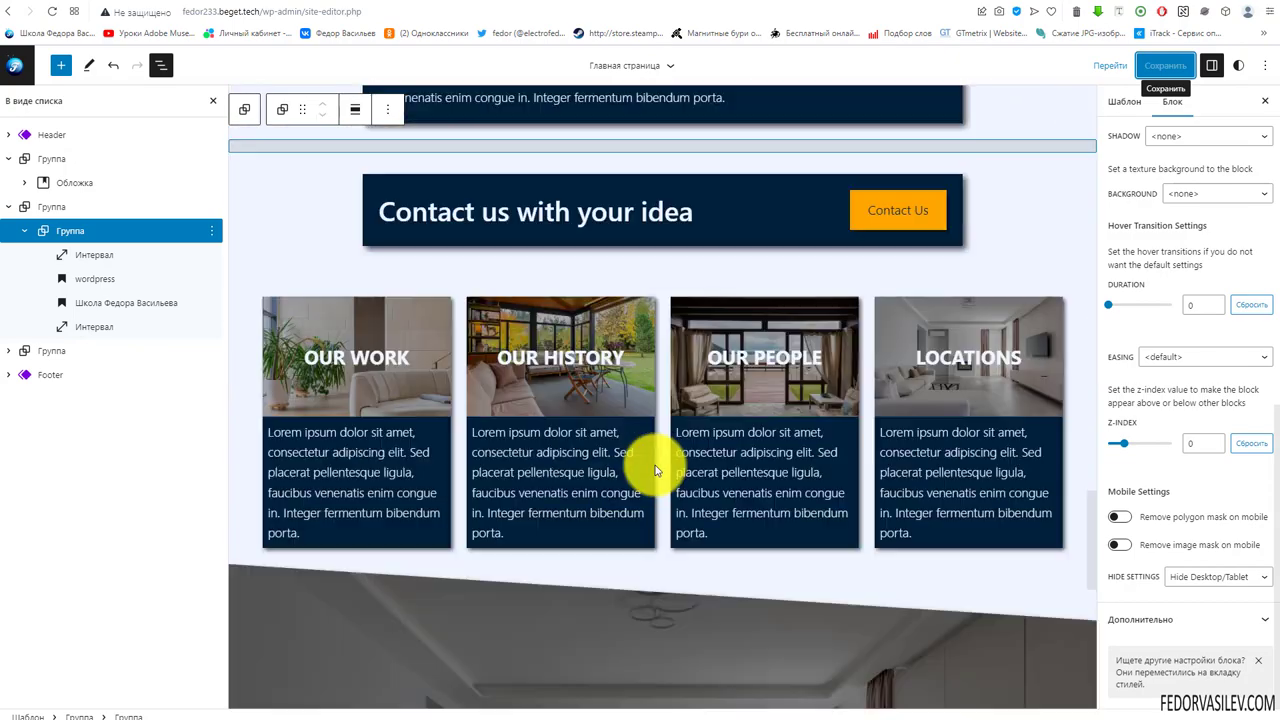
scroll(655, 470, "down", 6)
scroll(656, 471, "up", 8)
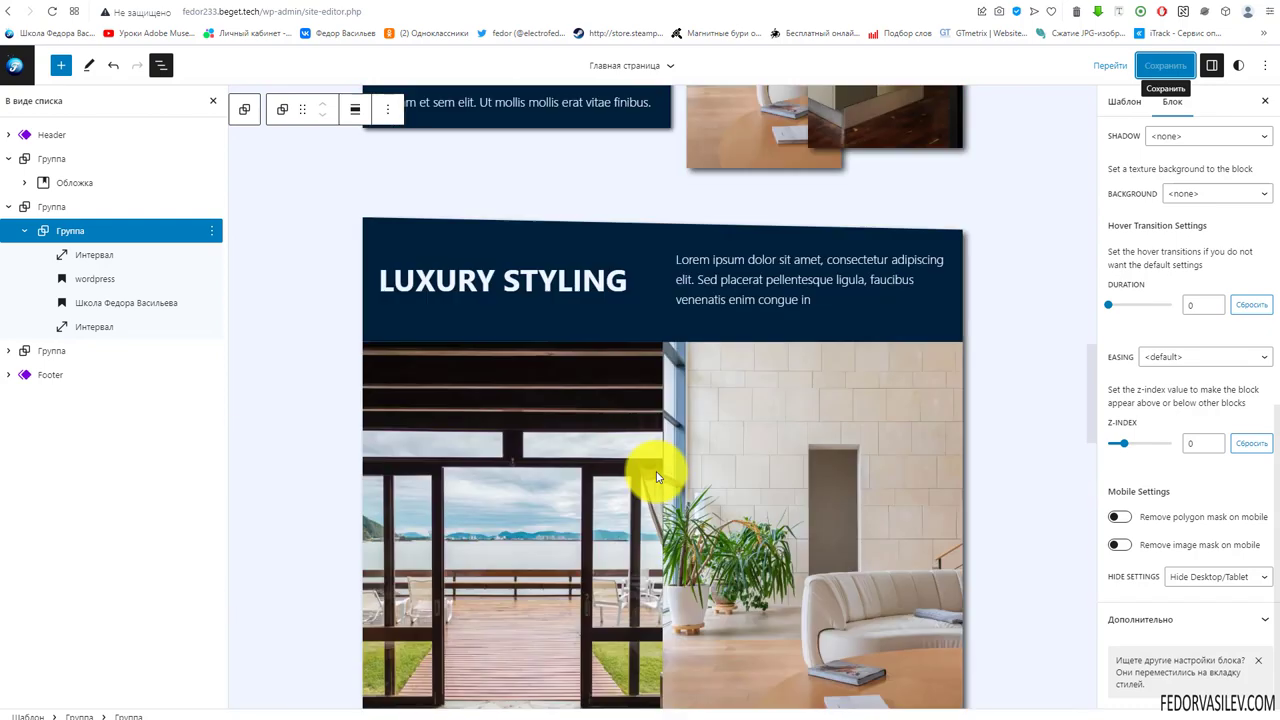
scroll(656, 471, "up", 10)
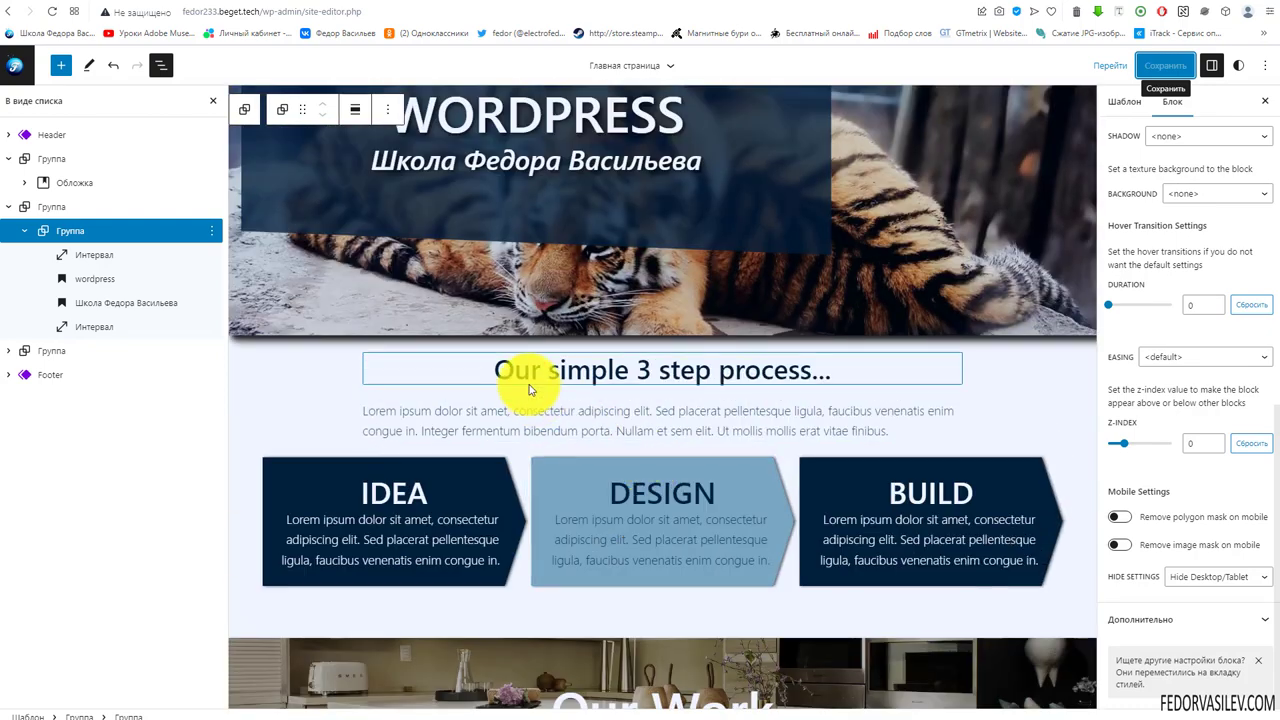
Replace the heading "Our simple 3 step process..." with the school's name copied from the hero banner's subtitle.
left_click(531, 380)
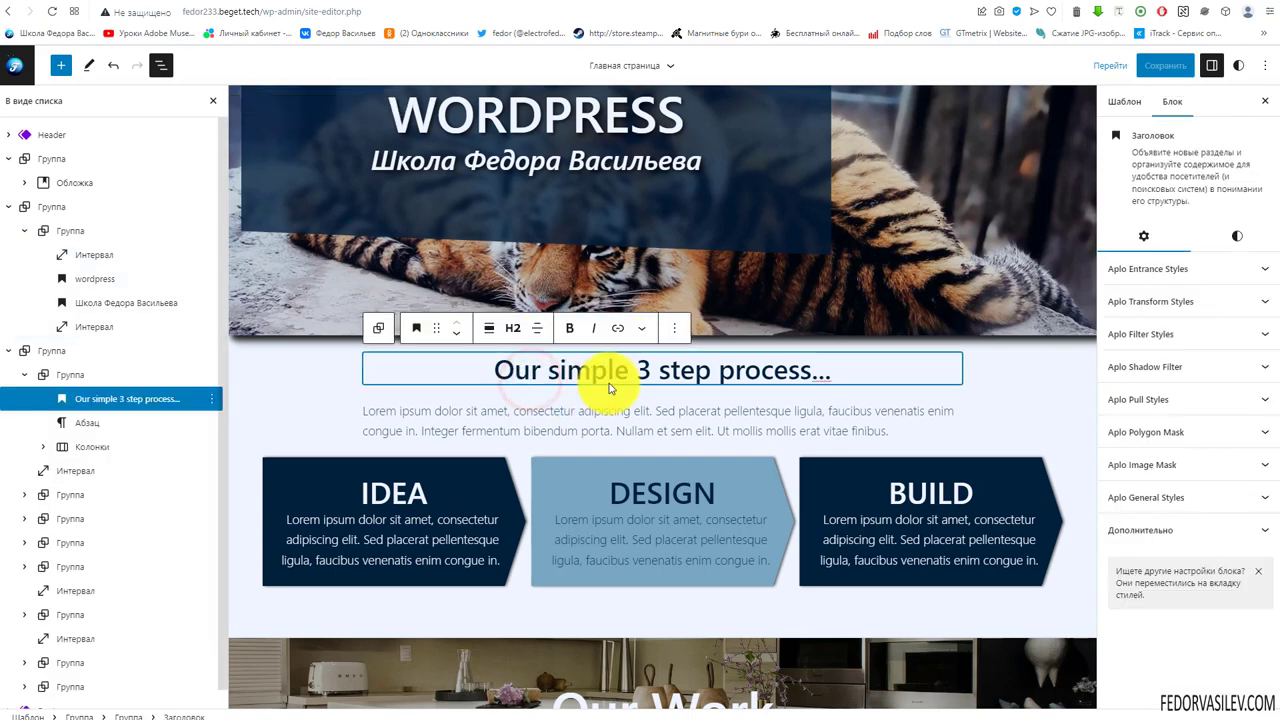
left_click(486, 160)
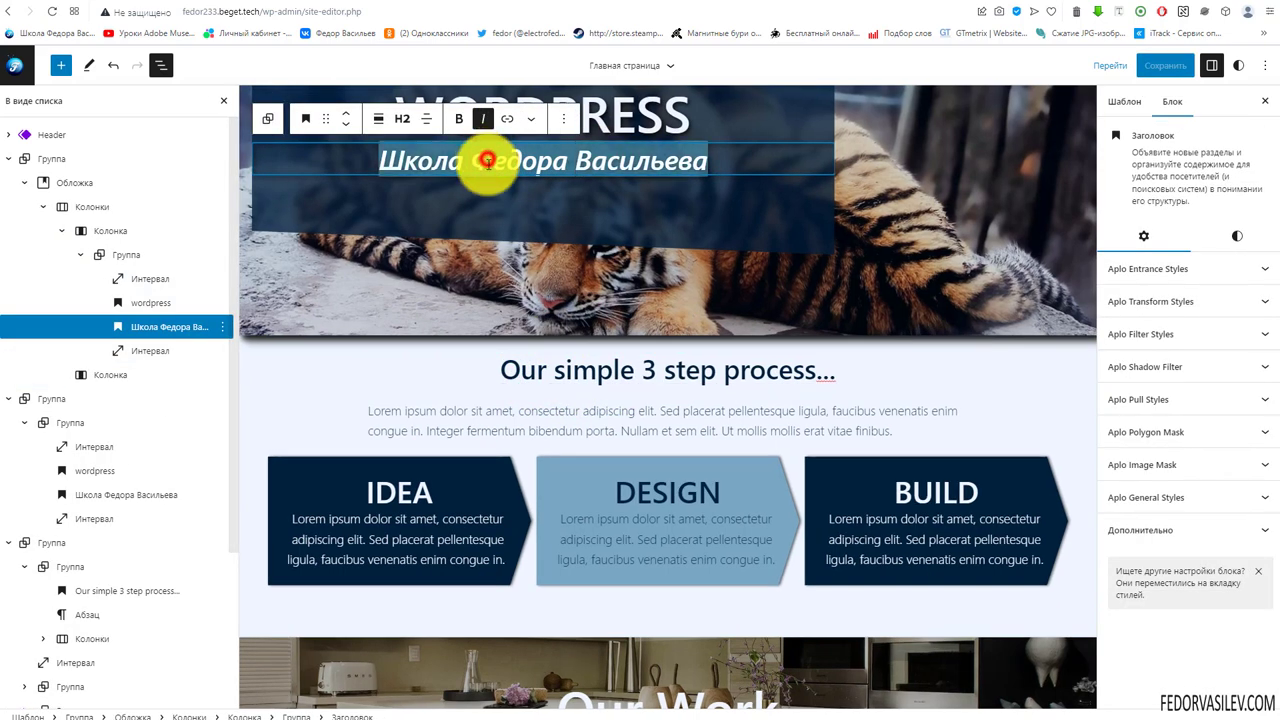
left_click(555, 375)
triple_click(555, 375)
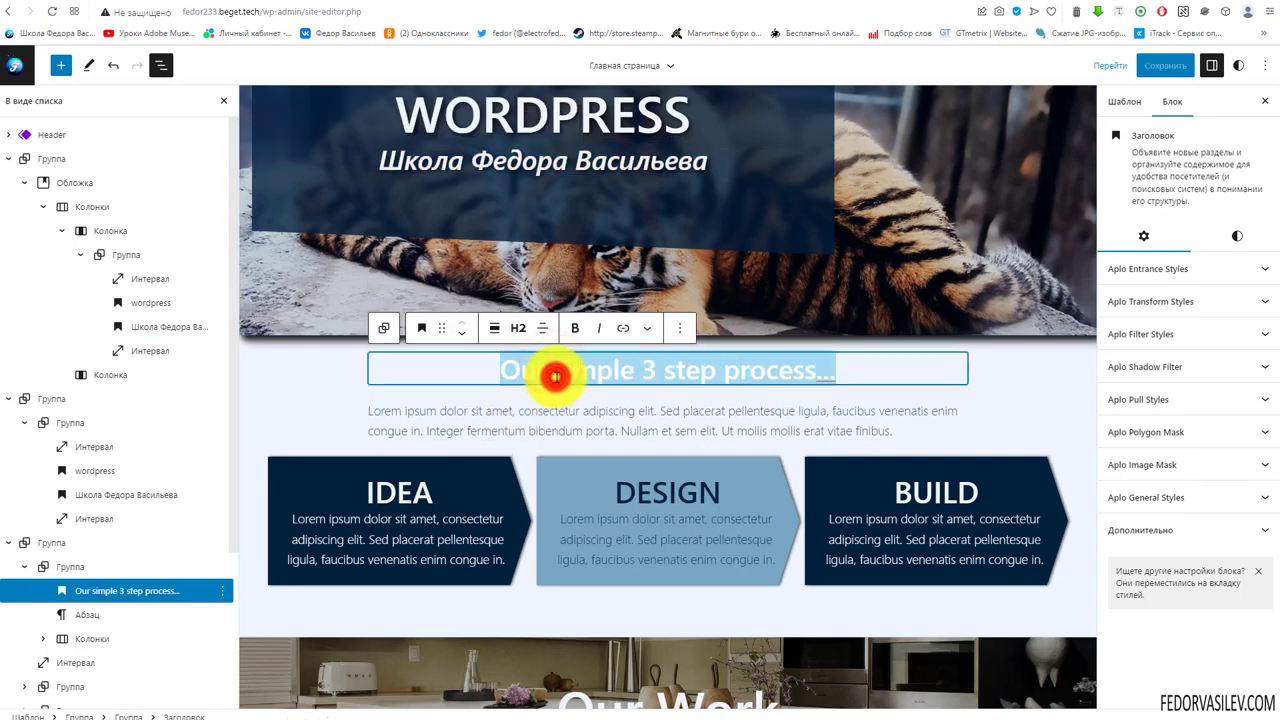
type("Школа Федора Васильева")
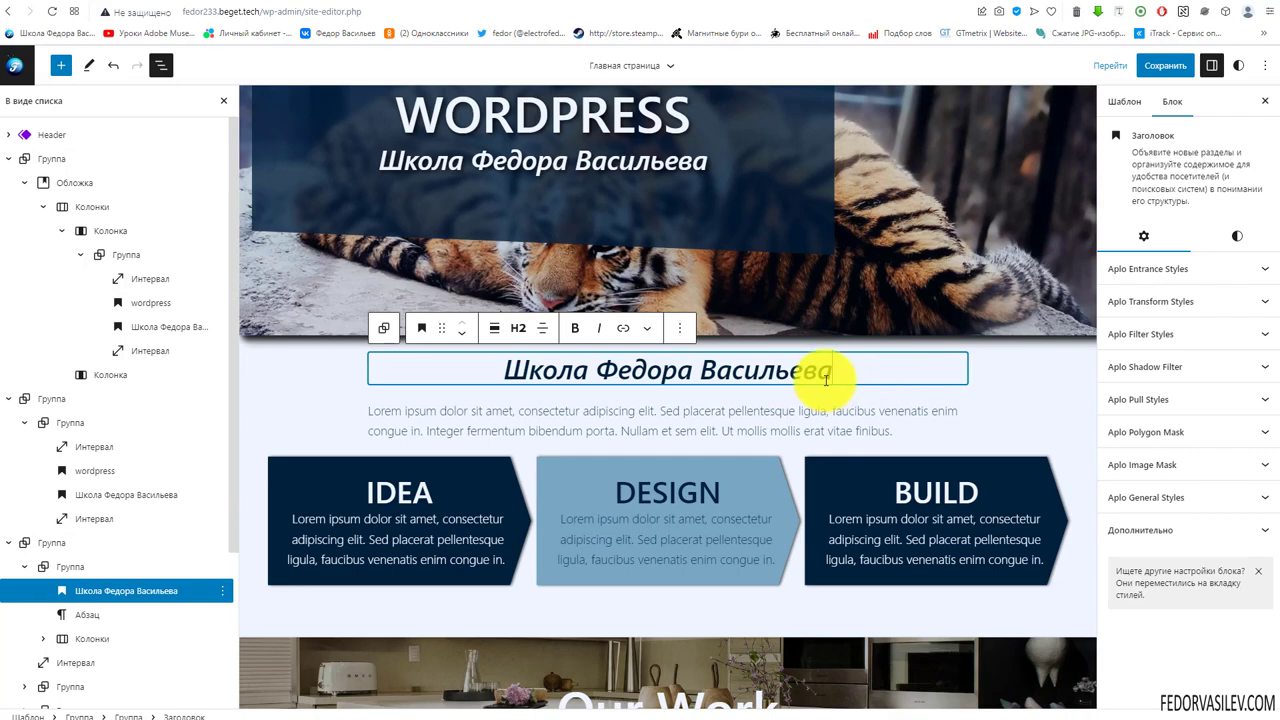
Examine the intro paragraph below the heading and the heading and paragraph blocks nested inside the IDEA card's group.
scroll(910, 408, "down", 3)
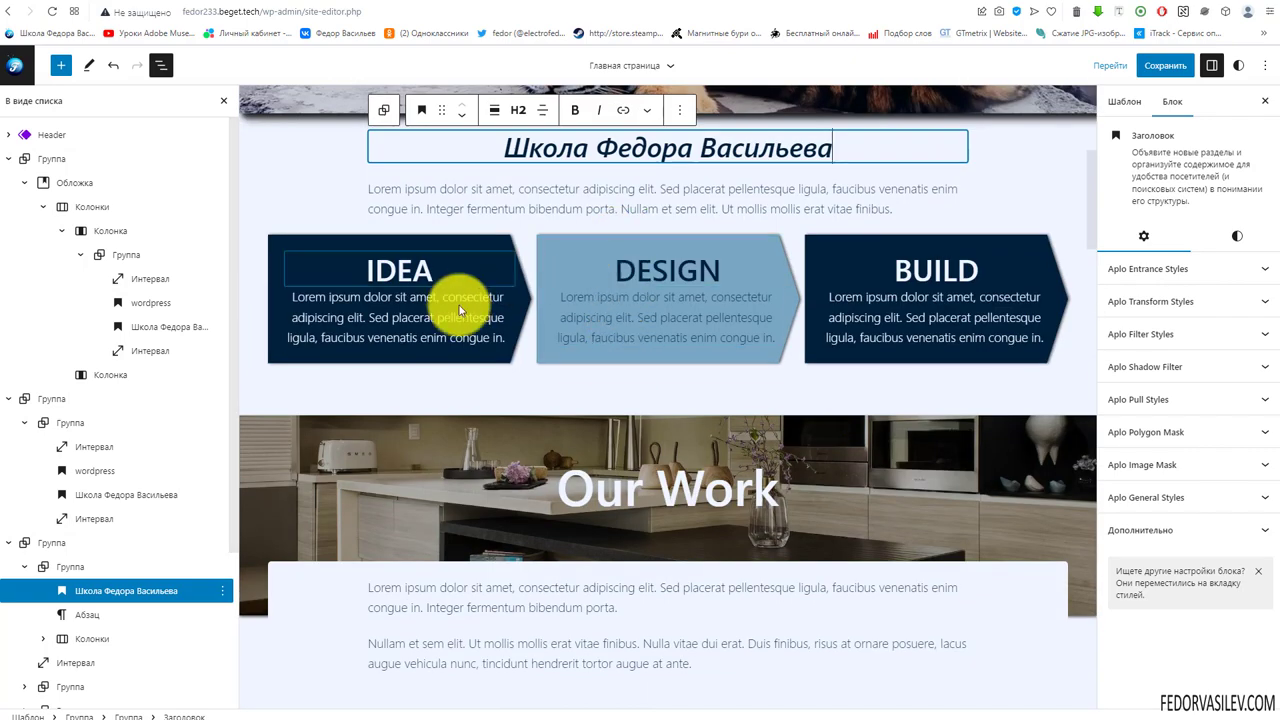
left_click(432, 196)
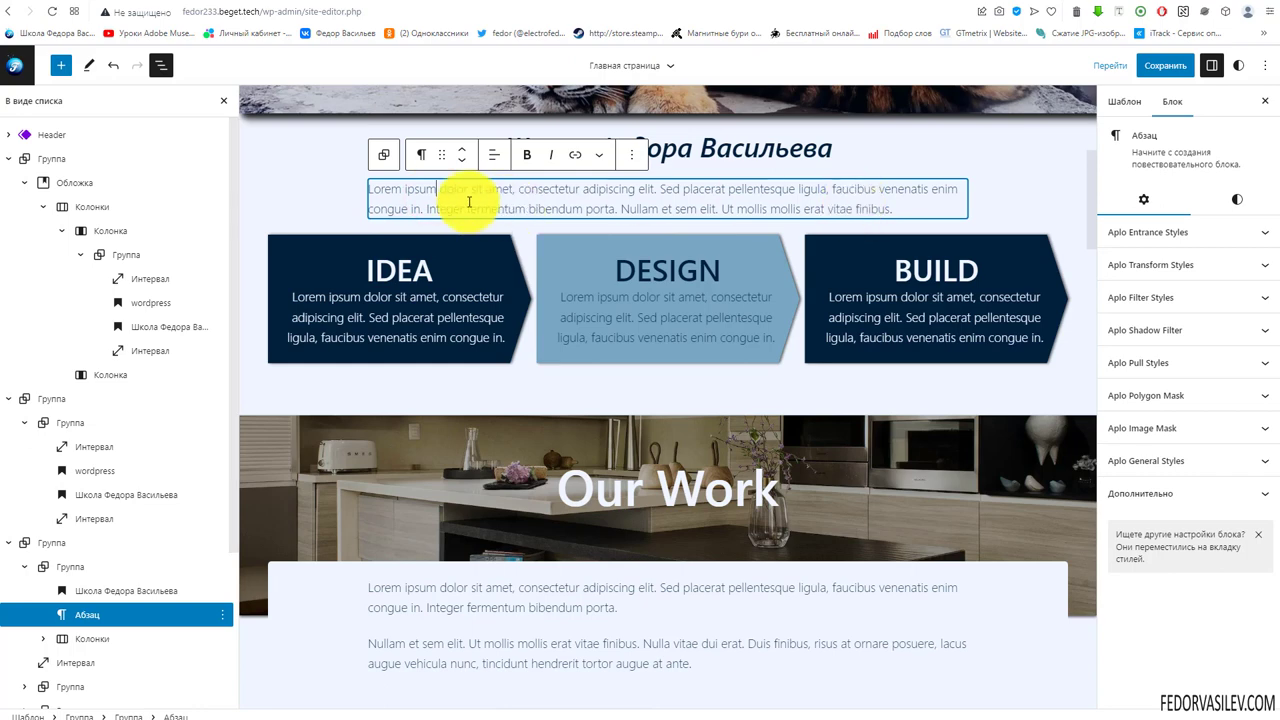
left_click(279, 242)
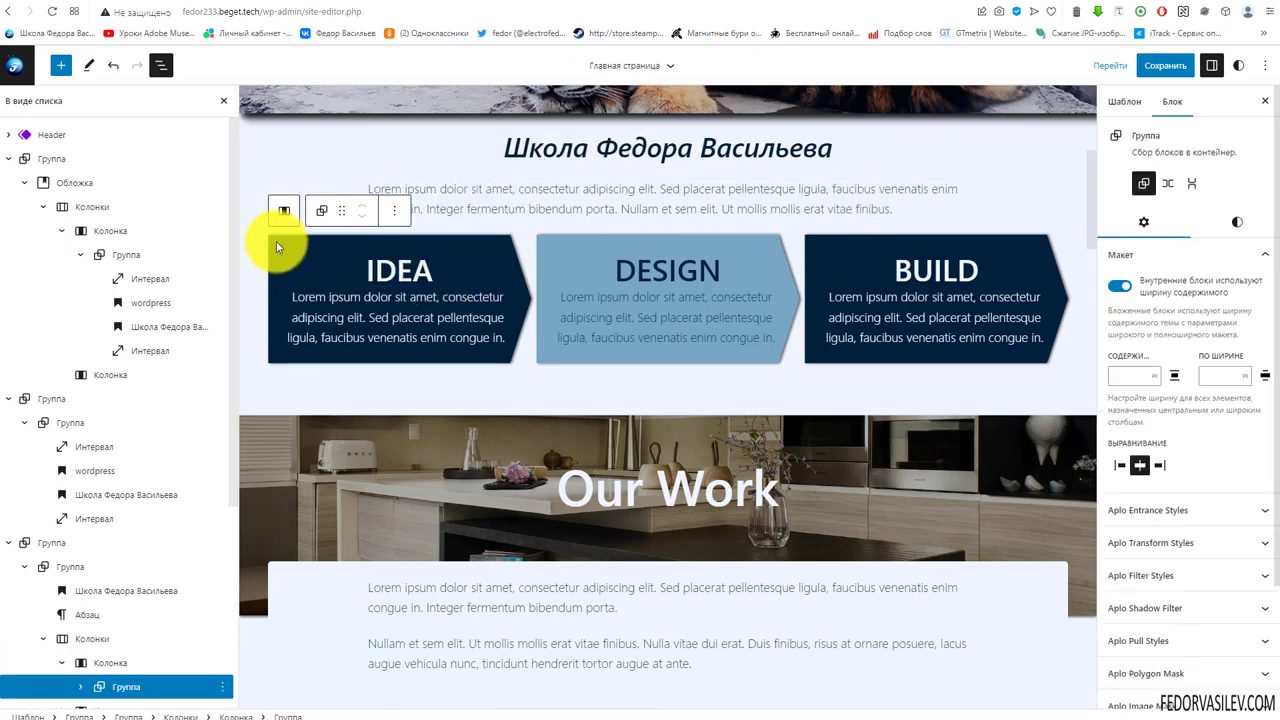
scroll(96, 216, "down", 3)
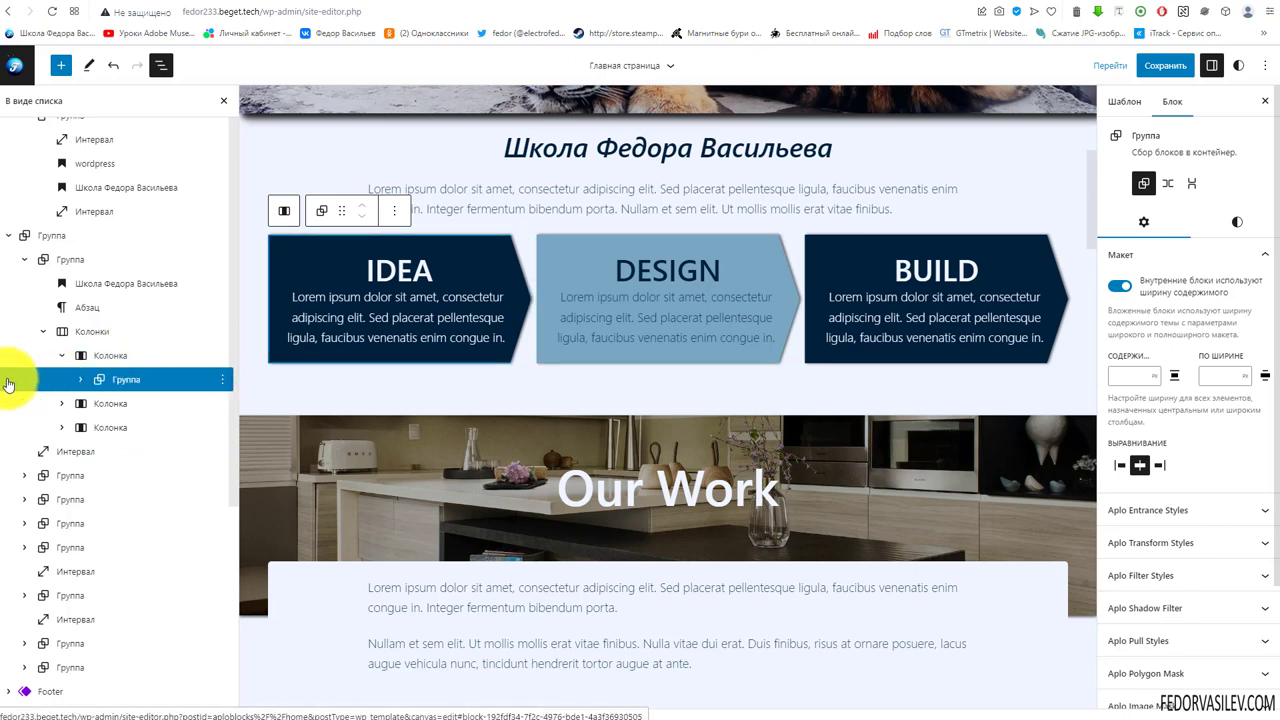
left_click(82, 382)
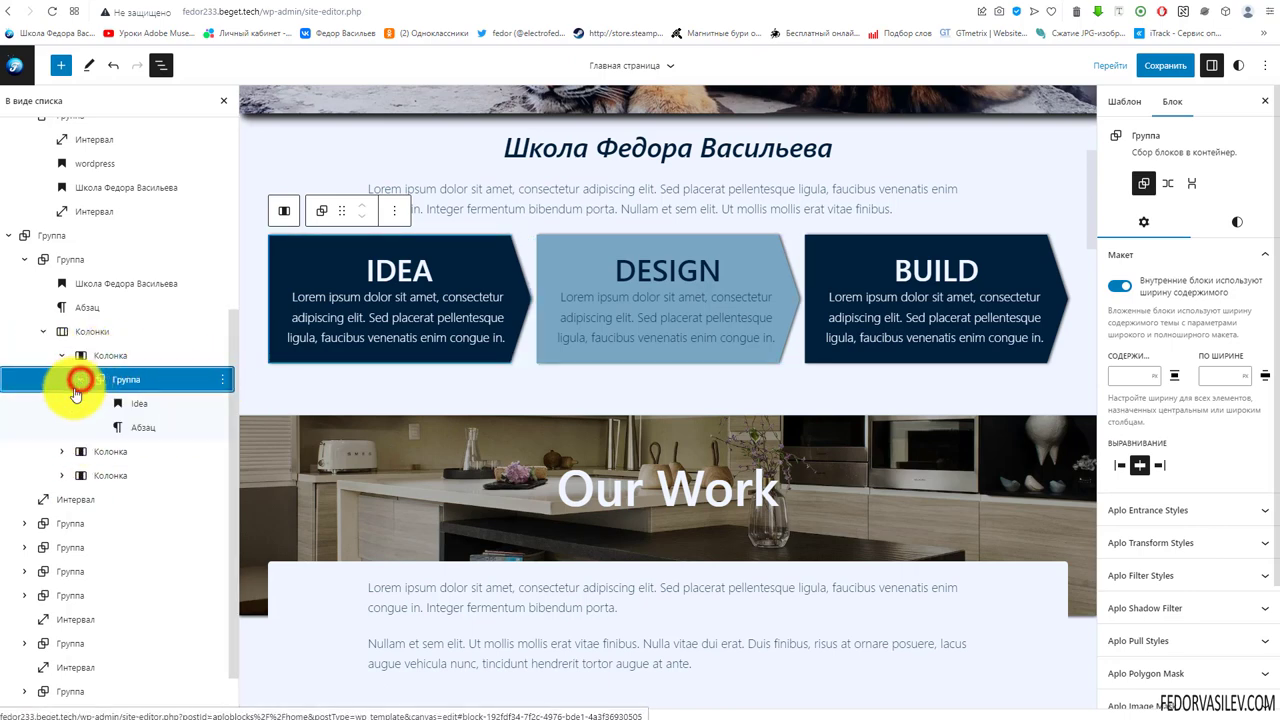
left_click(140, 403)
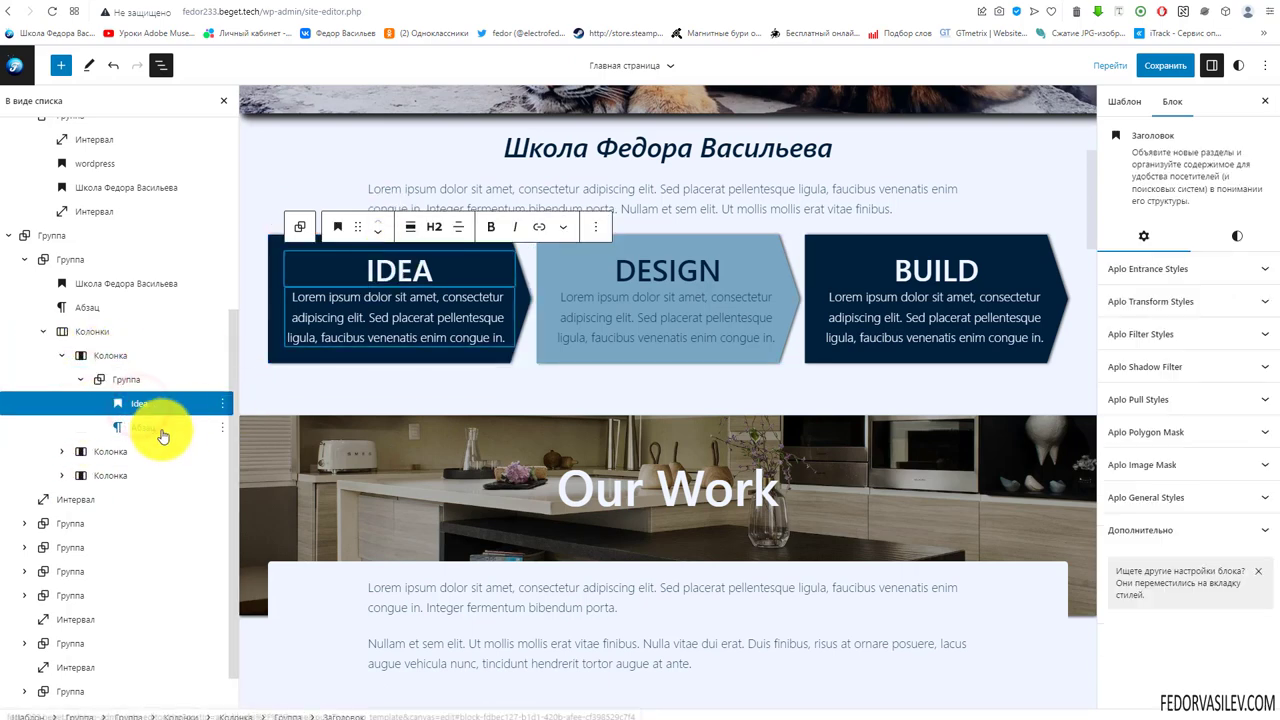
left_click(152, 429)
left_click(405, 288)
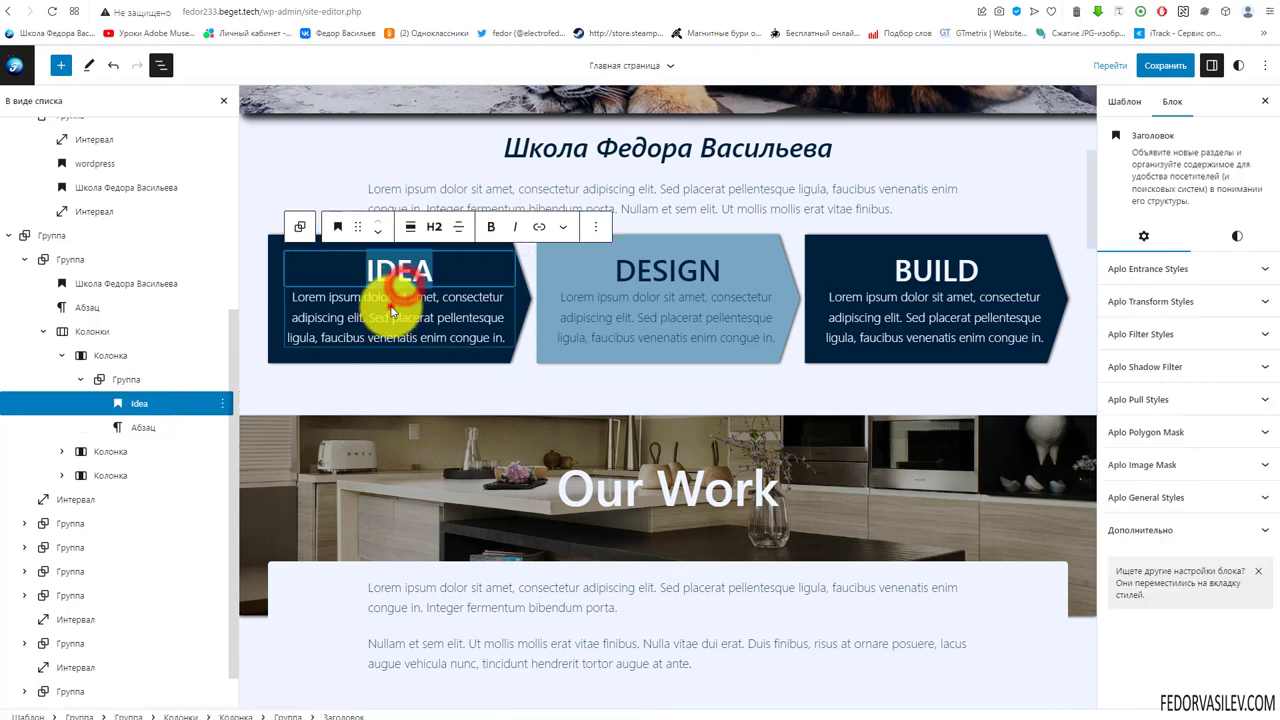
left_click(386, 306)
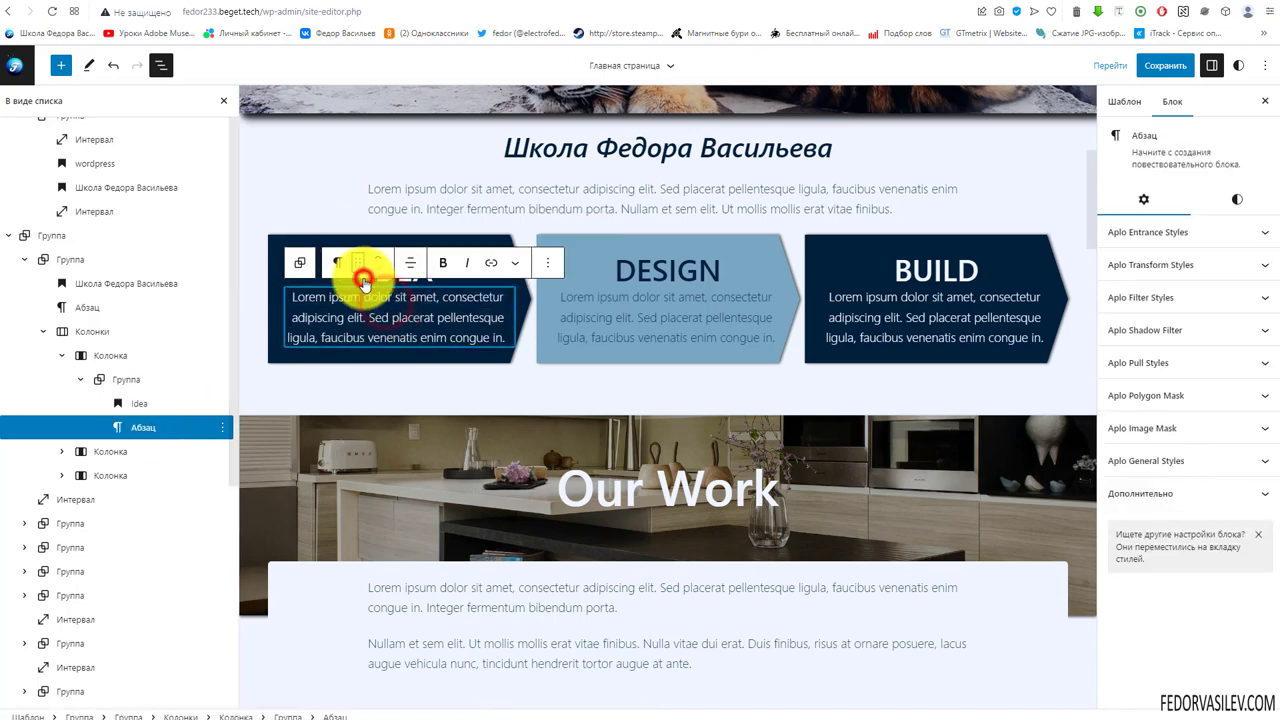
Set the background of the IDEA card's group to the orange Senary theme colour.
left_click(273, 247)
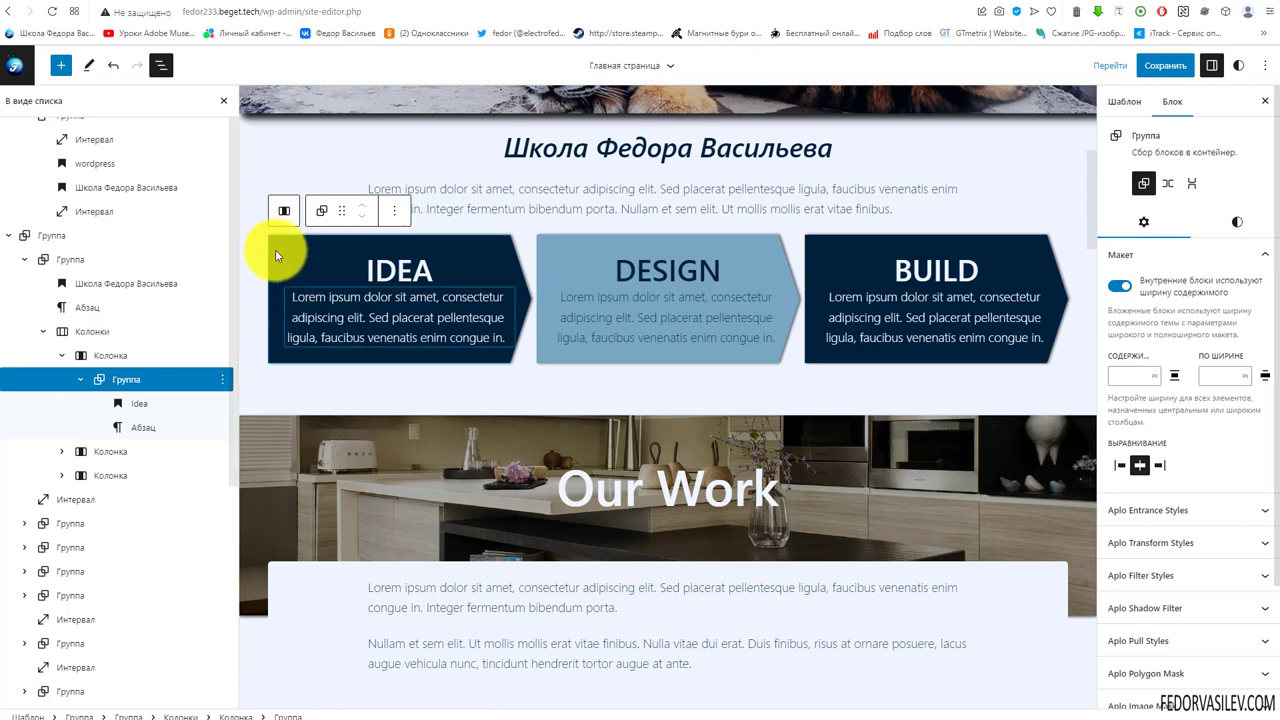
left_click(1237, 222)
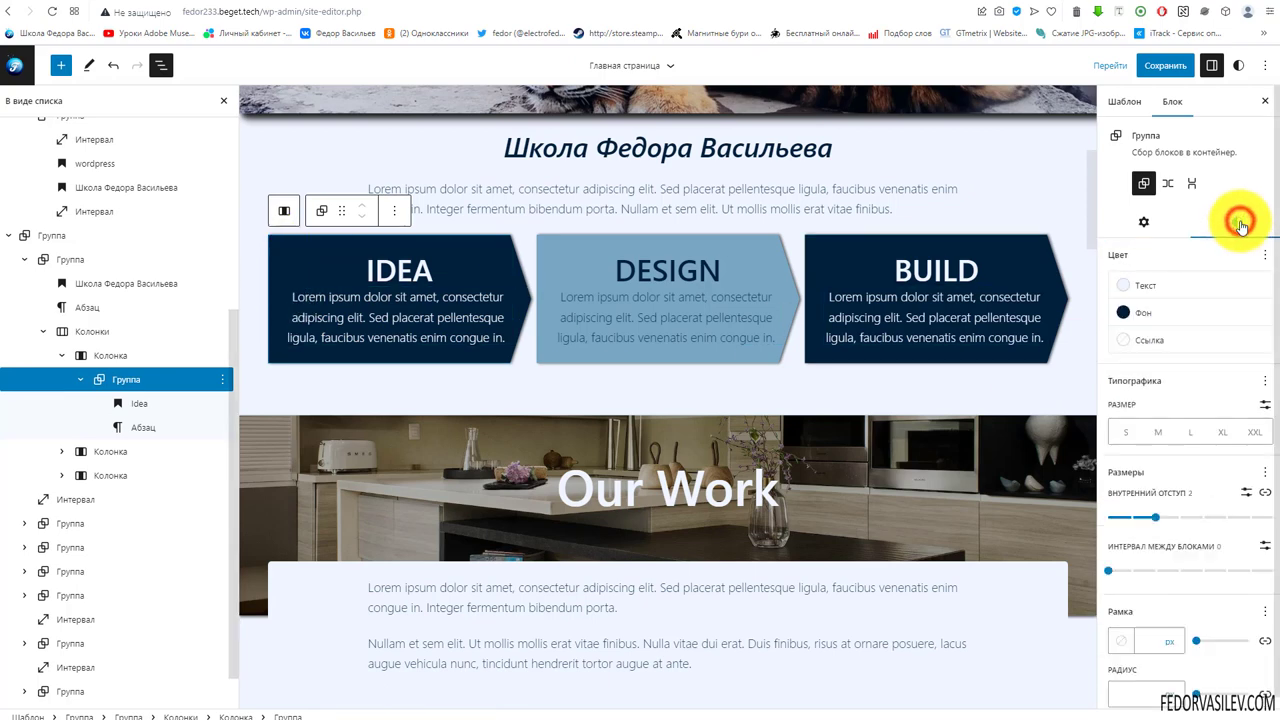
left_click(1127, 313)
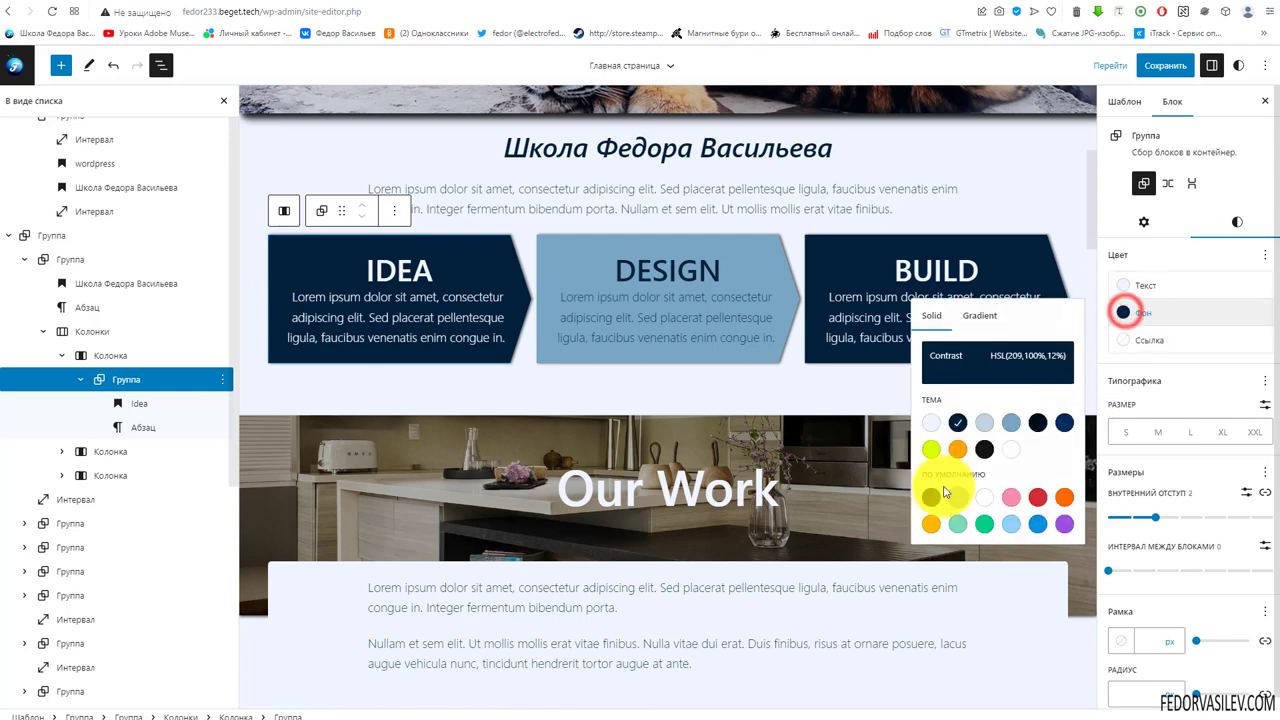
left_click(958, 449)
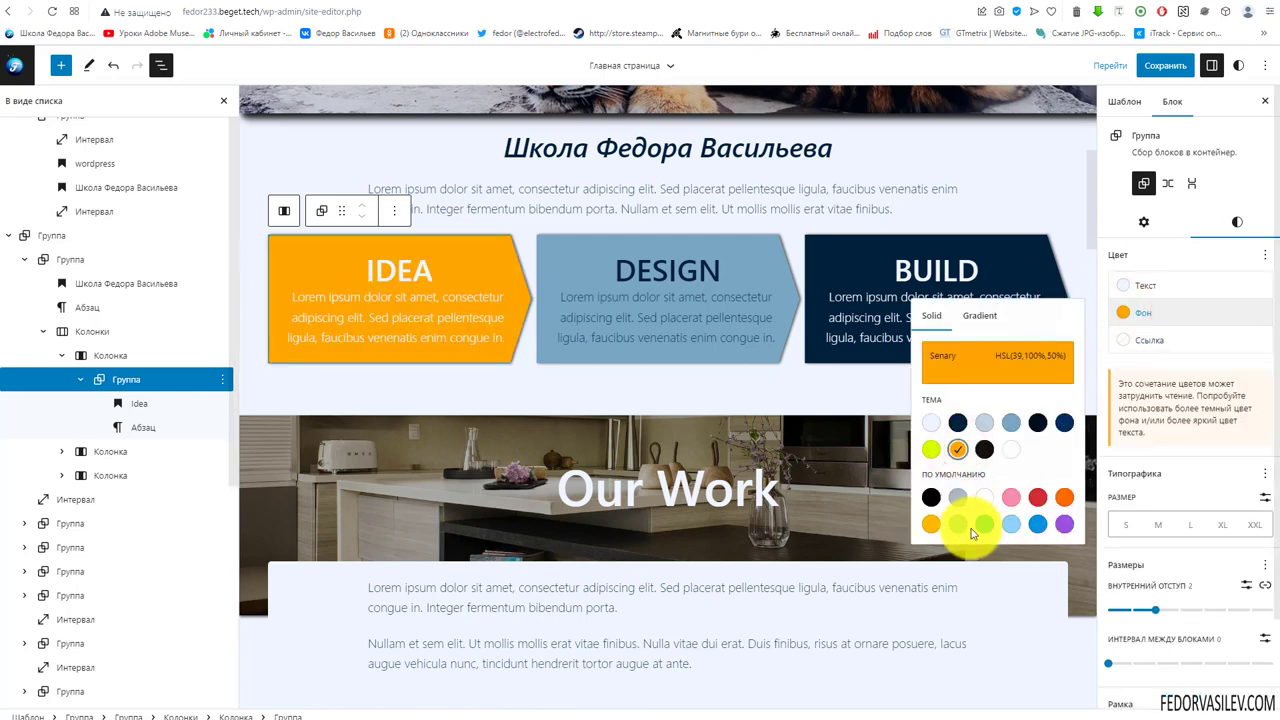
Set the background of the DESIGN card's group to the lime Quinary theme colour.
left_click(543, 240)
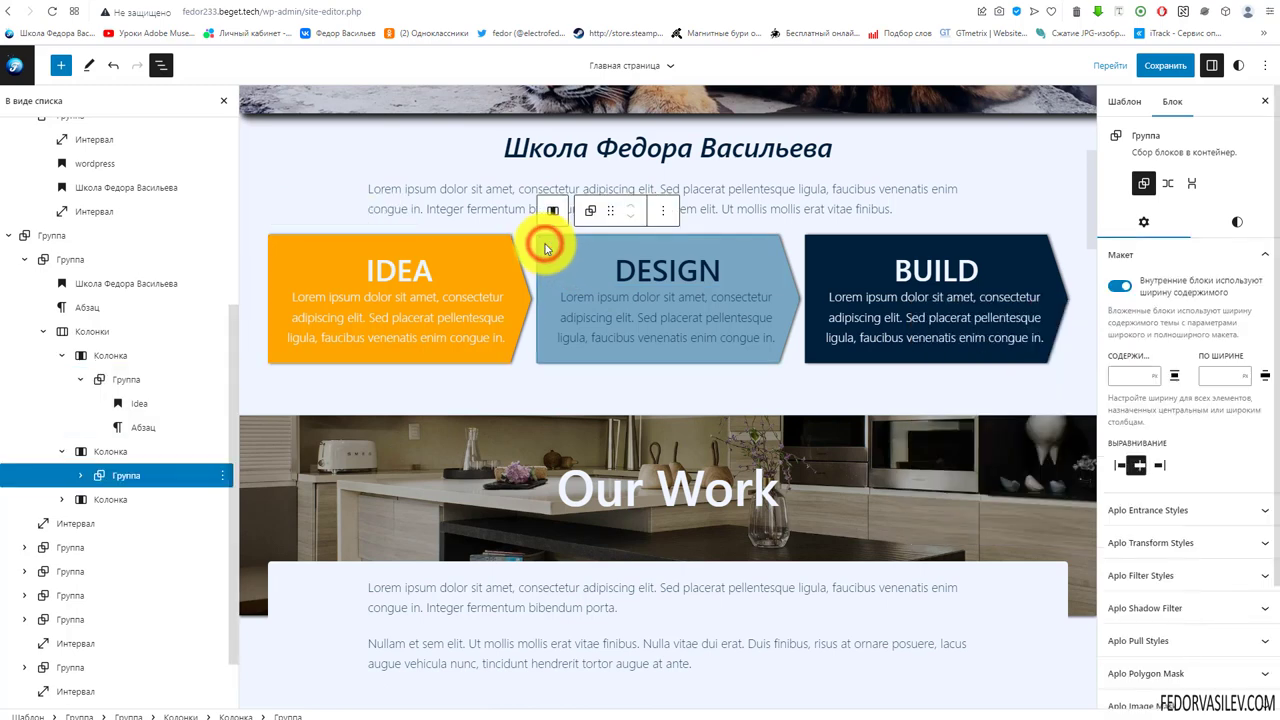
left_click(1237, 225)
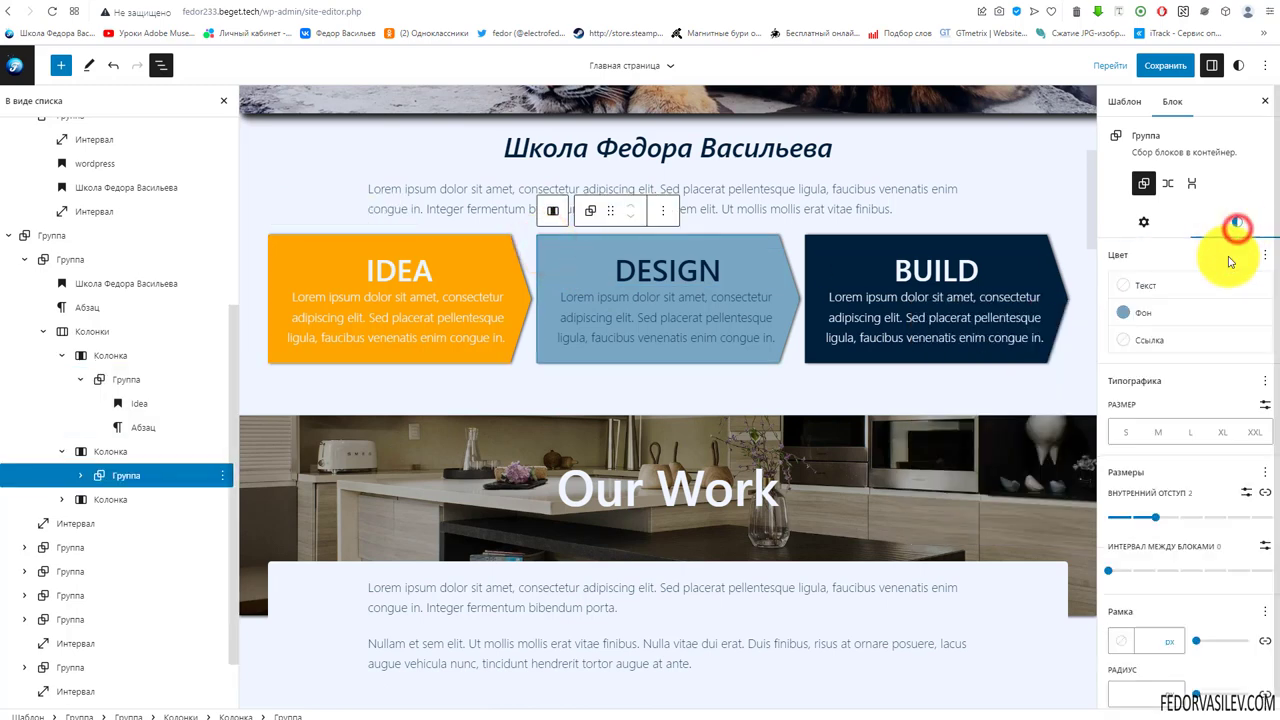
left_click(1130, 313)
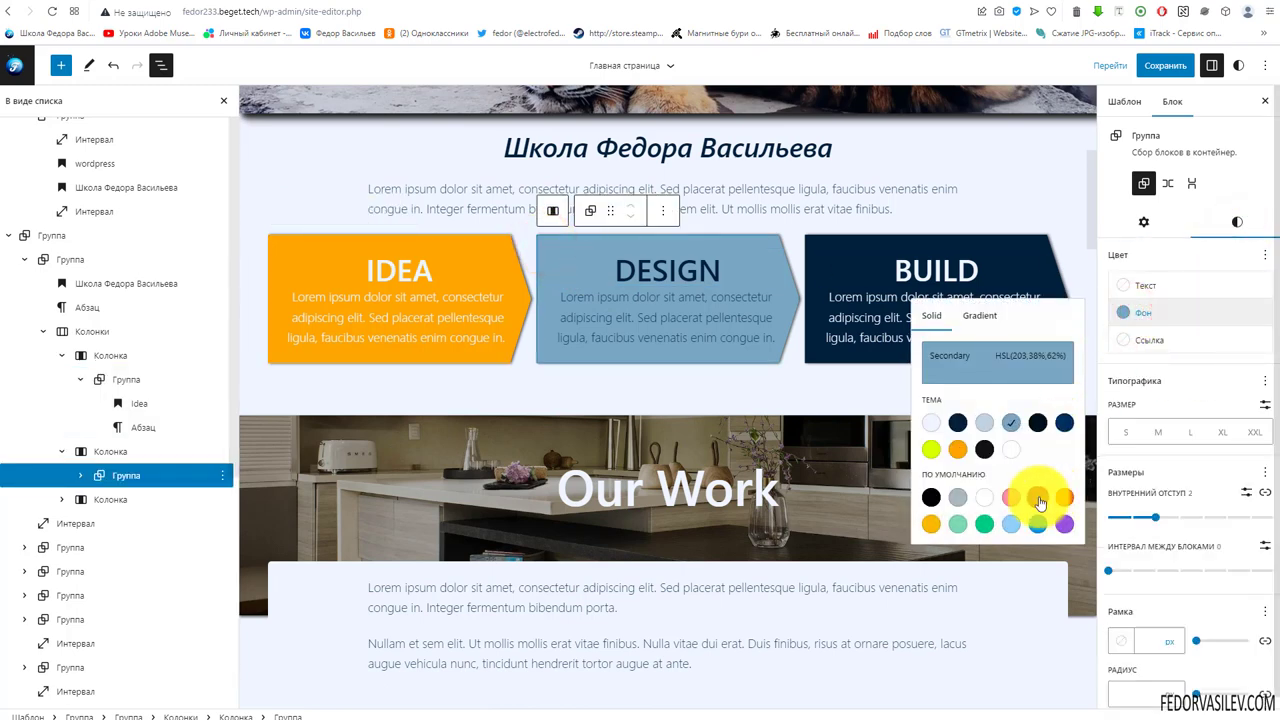
left_click(931, 449)
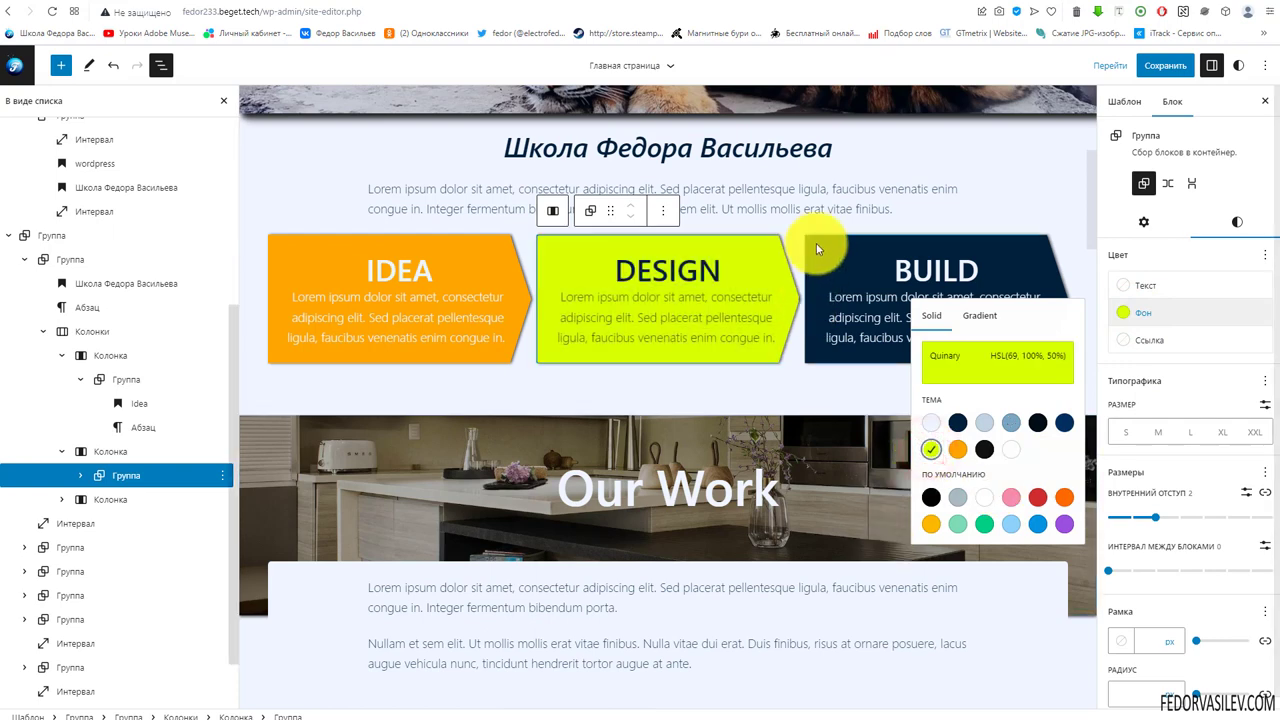
Set the background of the BUILD card's group to the default pale pink, F78DA7.
left_click(816, 243)
left_click(1237, 221)
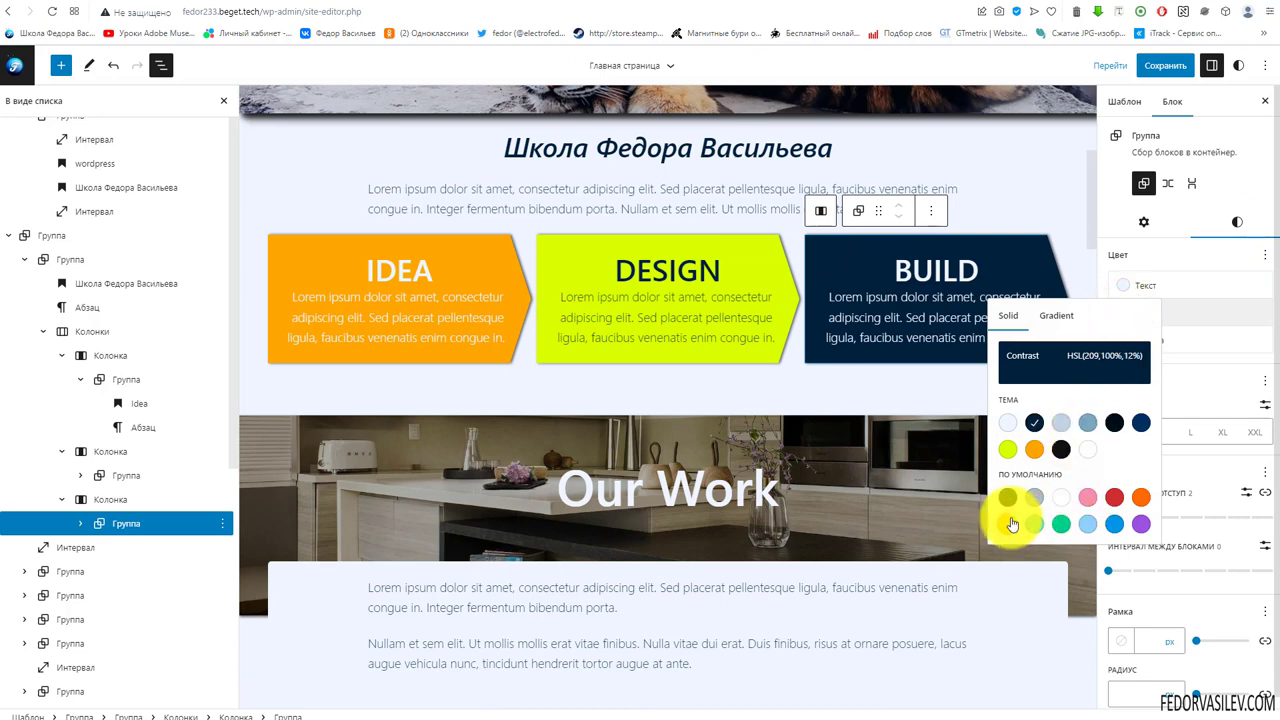
left_click(1091, 497)
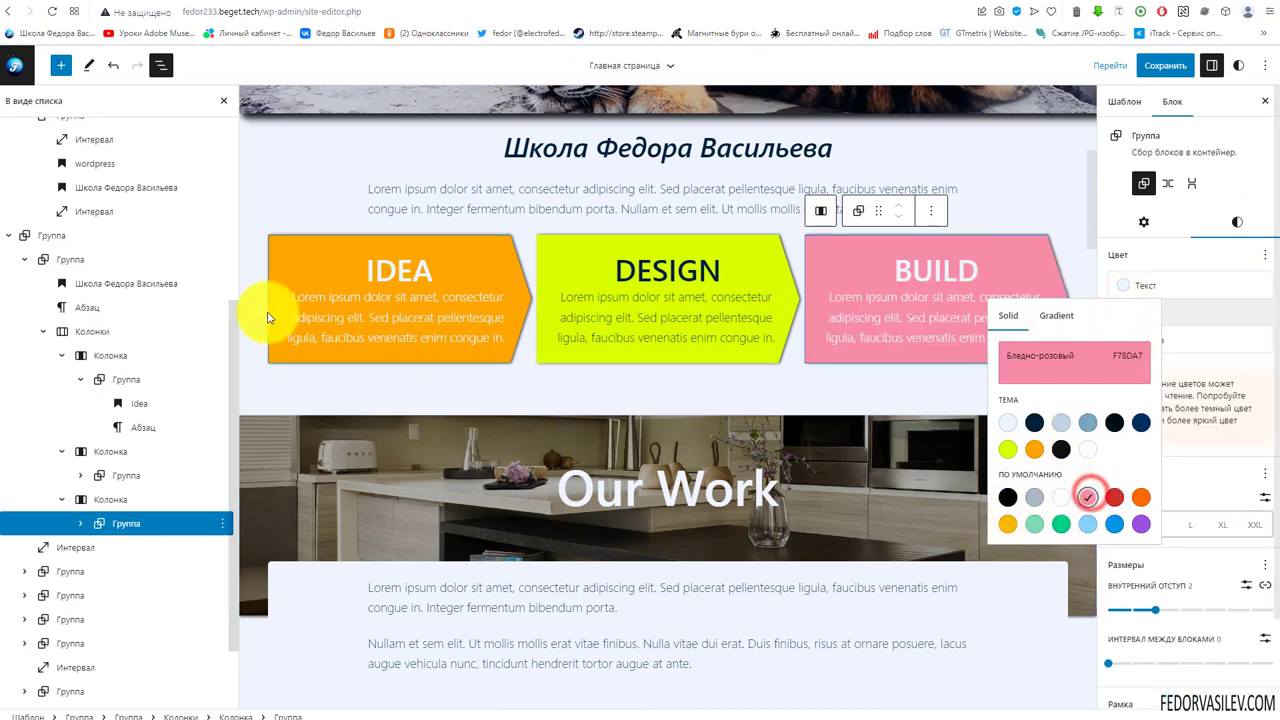
Try the Point Left and Lean Left polygon masks on the IDEA card's group, and set its polygon mask to <none>.
left_click(283, 250)
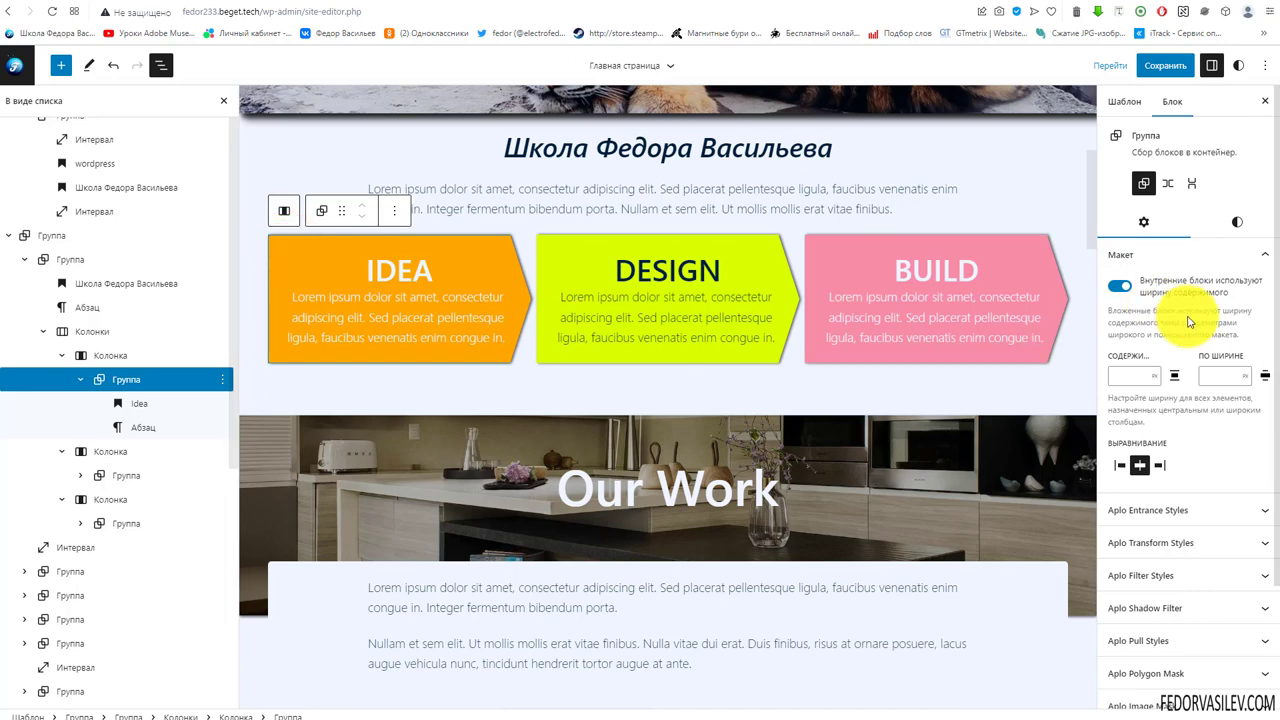
scroll(1183, 318, "down", 2)
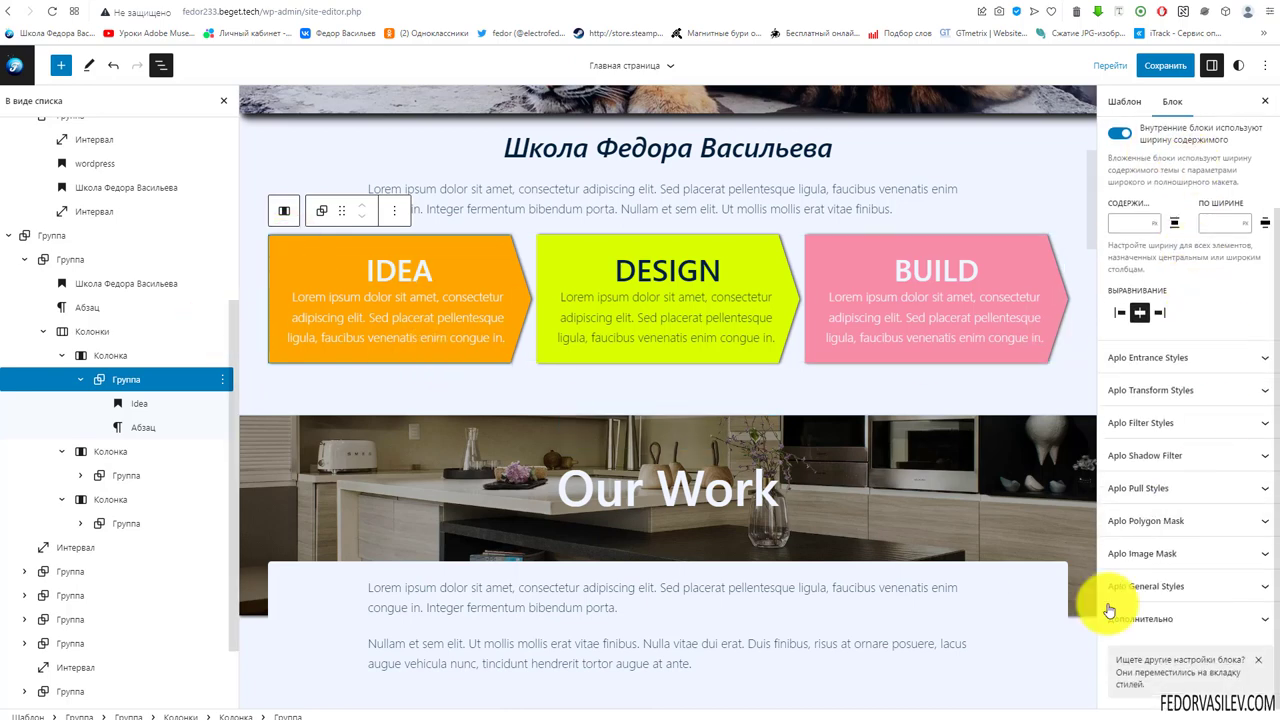
left_click(1146, 520)
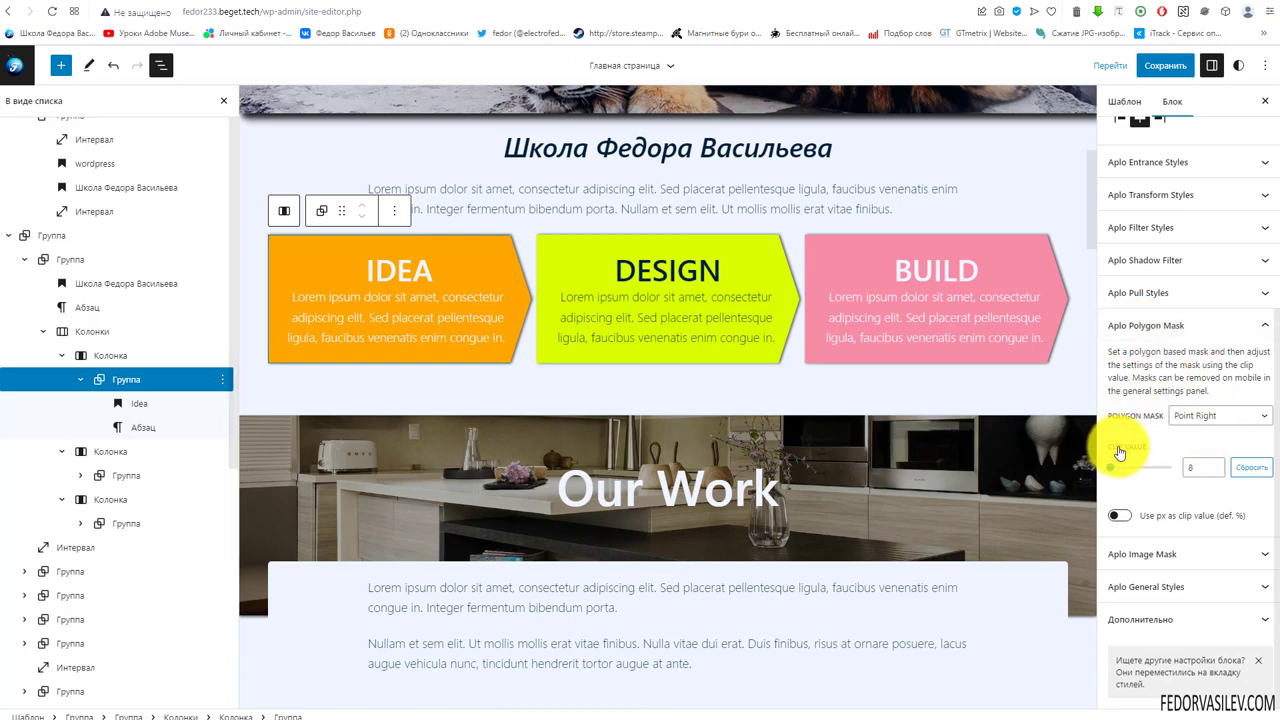
left_click(1211, 418)
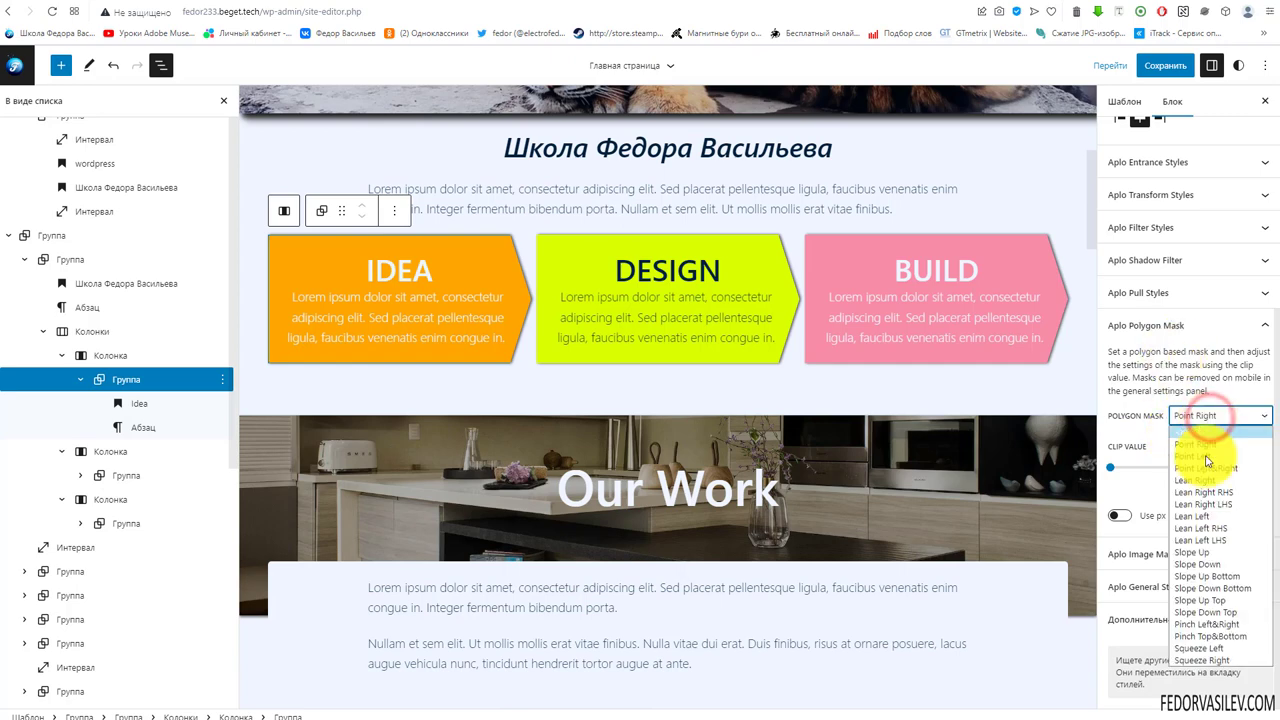
left_click(1206, 458)
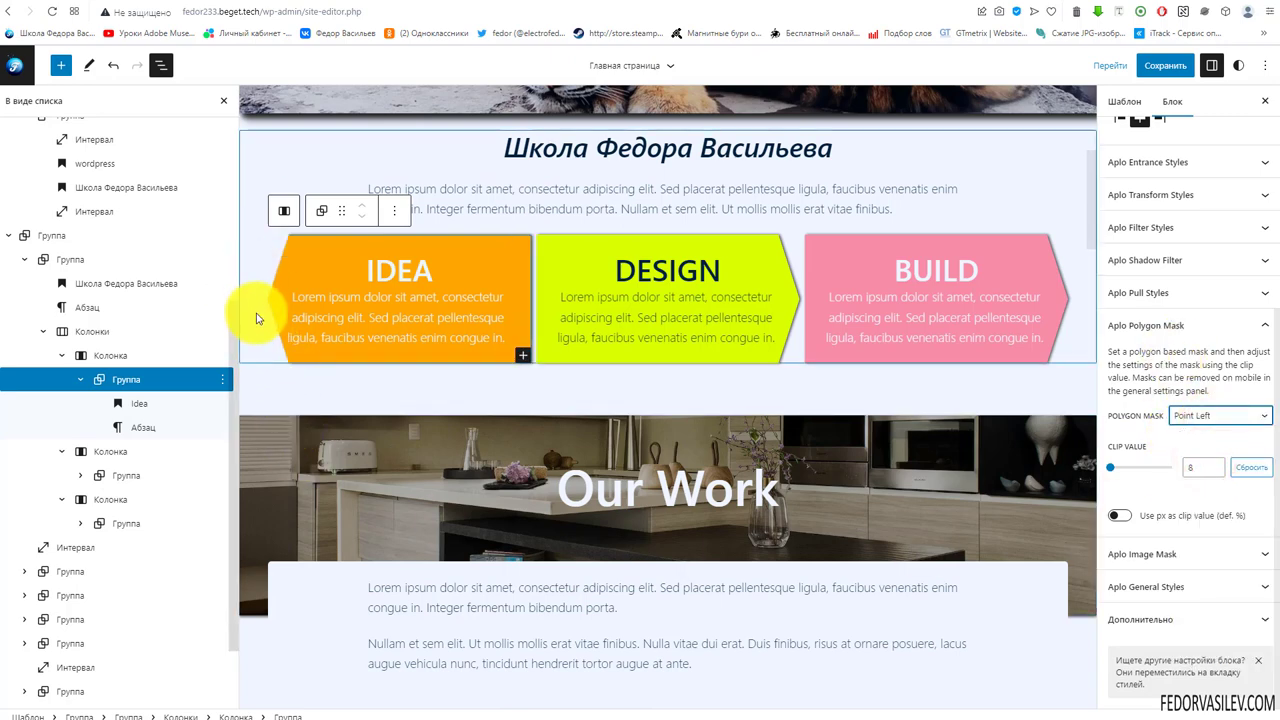
left_click(1196, 418)
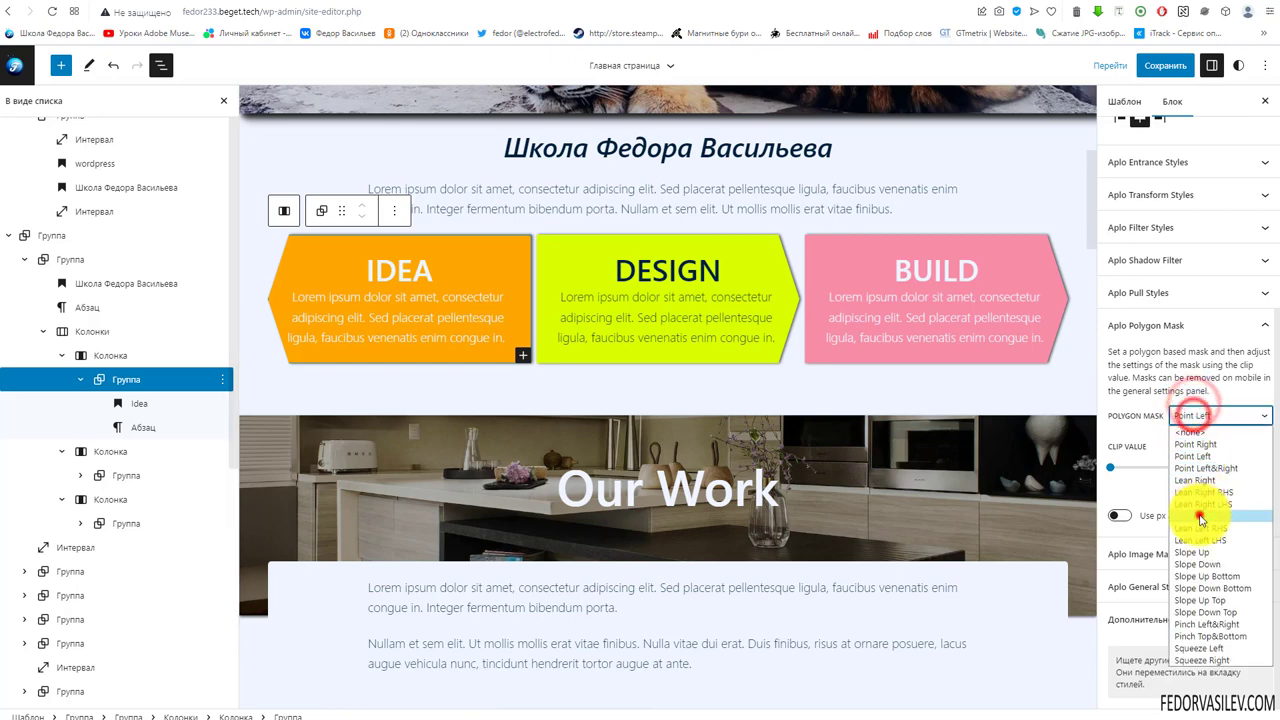
left_click(1200, 518)
left_click(1205, 418)
left_click(1200, 432)
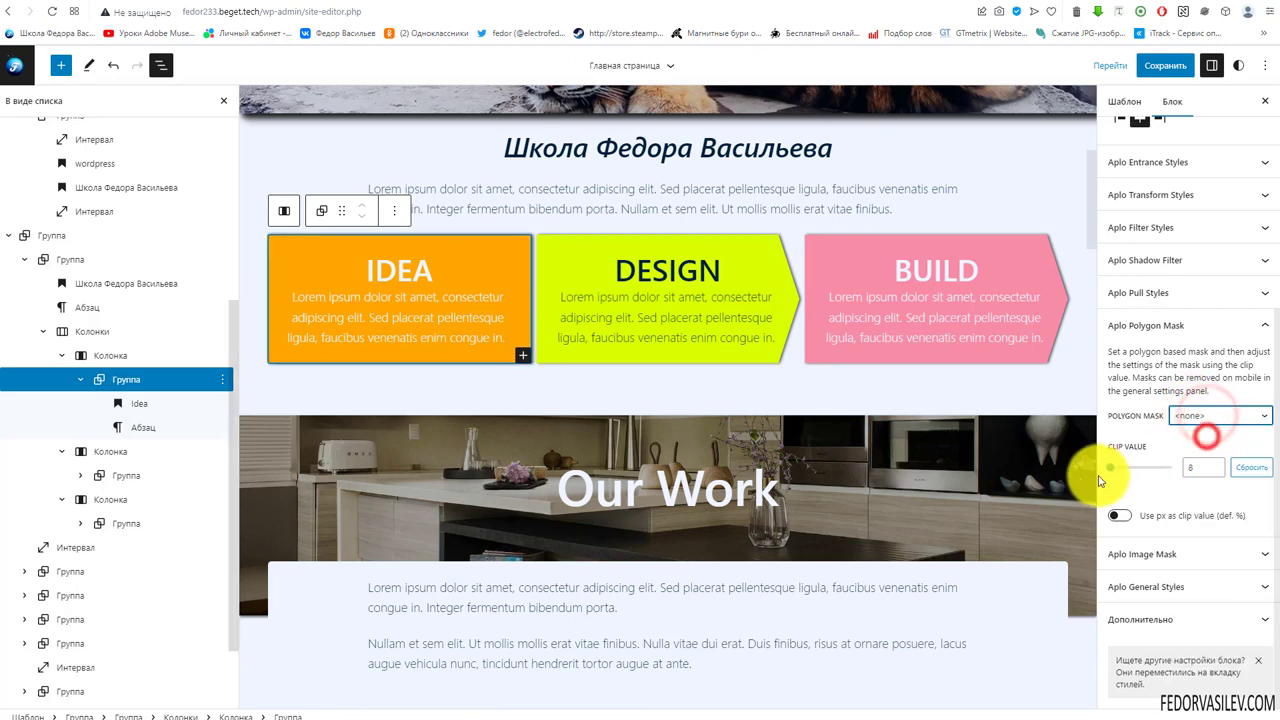
Apply the Point Right polygon mask to the IDEA card's group with a clip value of 8.
left_click_drag(1113, 468, 1122, 472)
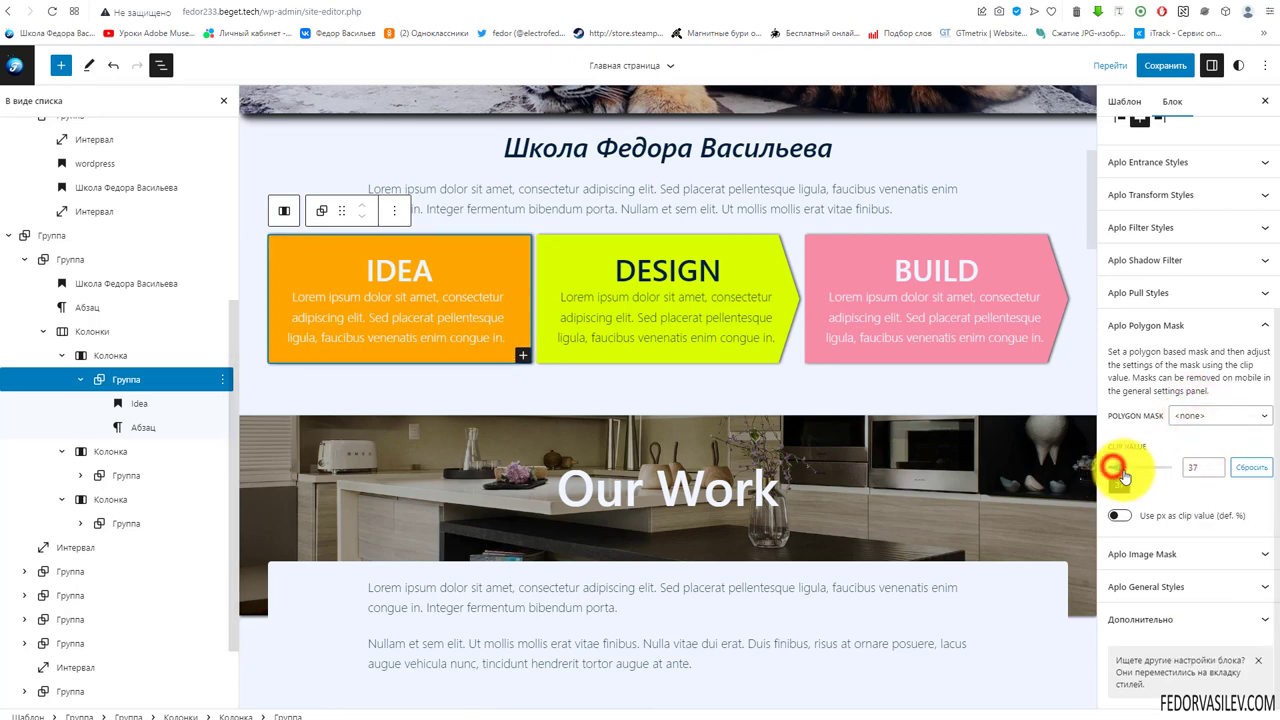
left_click(1208, 415)
left_click(1224, 445)
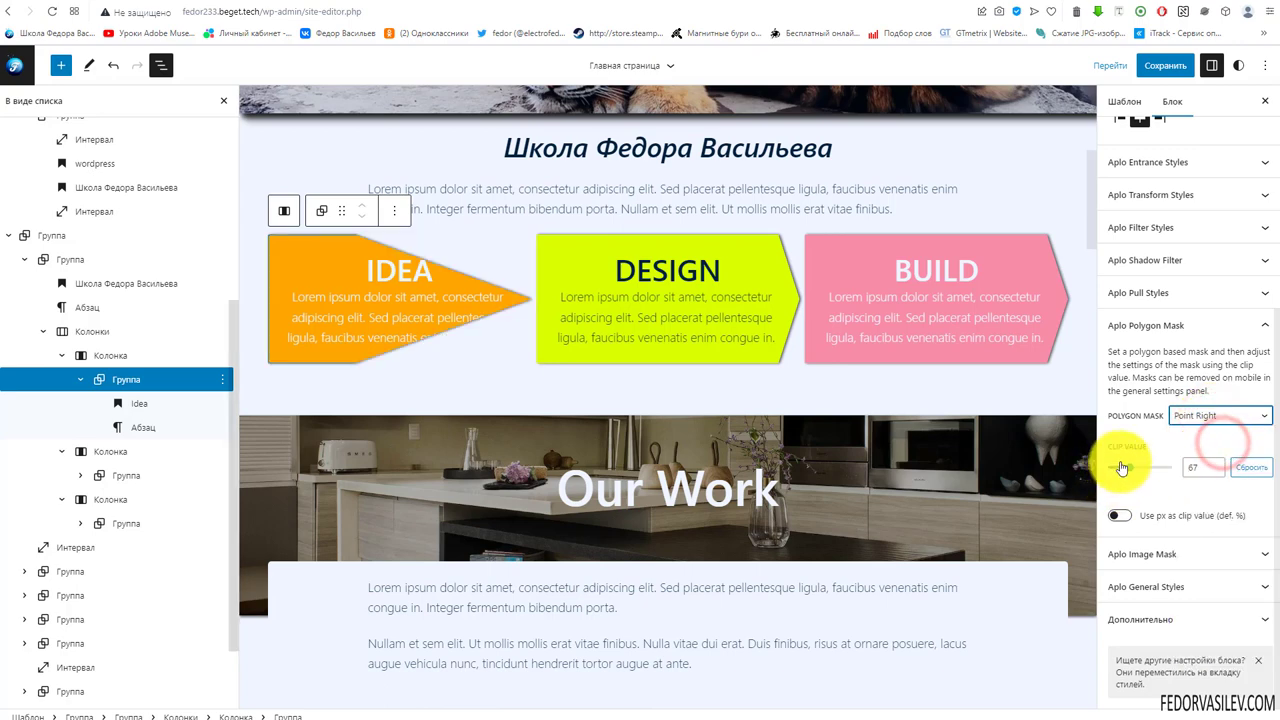
left_click_drag(1122, 468, 1116, 480)
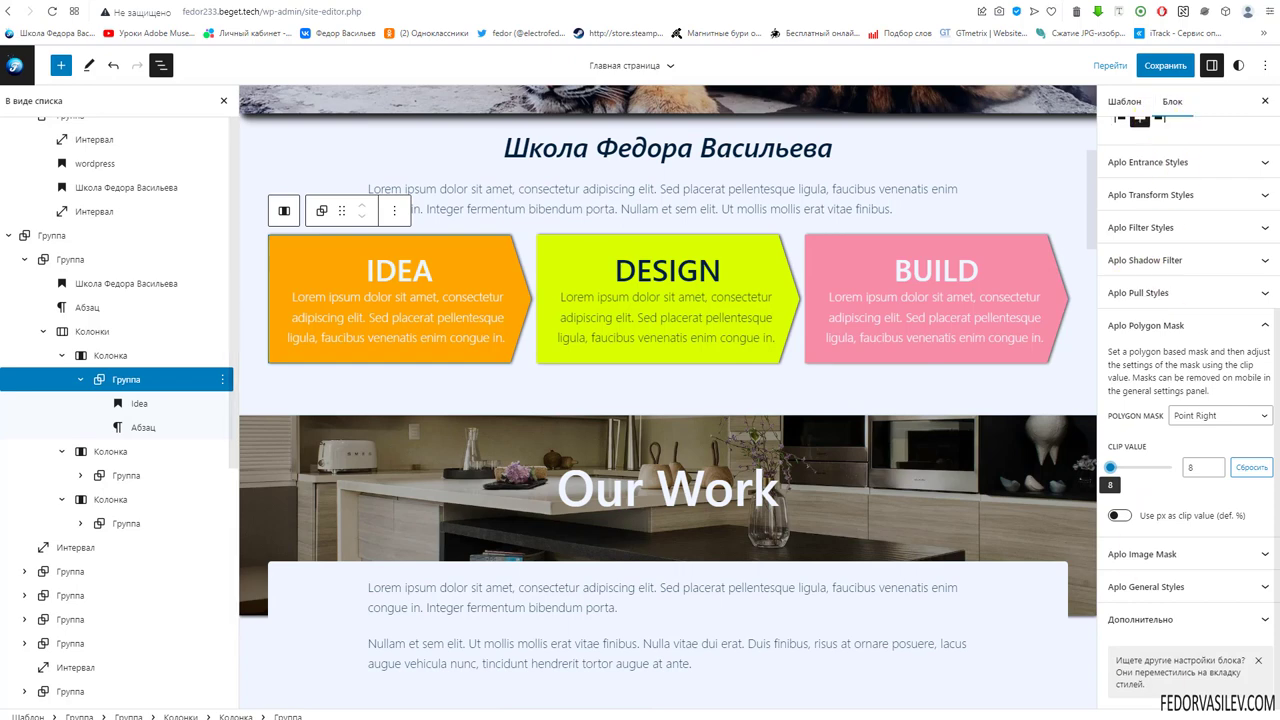
scroll(1185, 300, "up", 5)
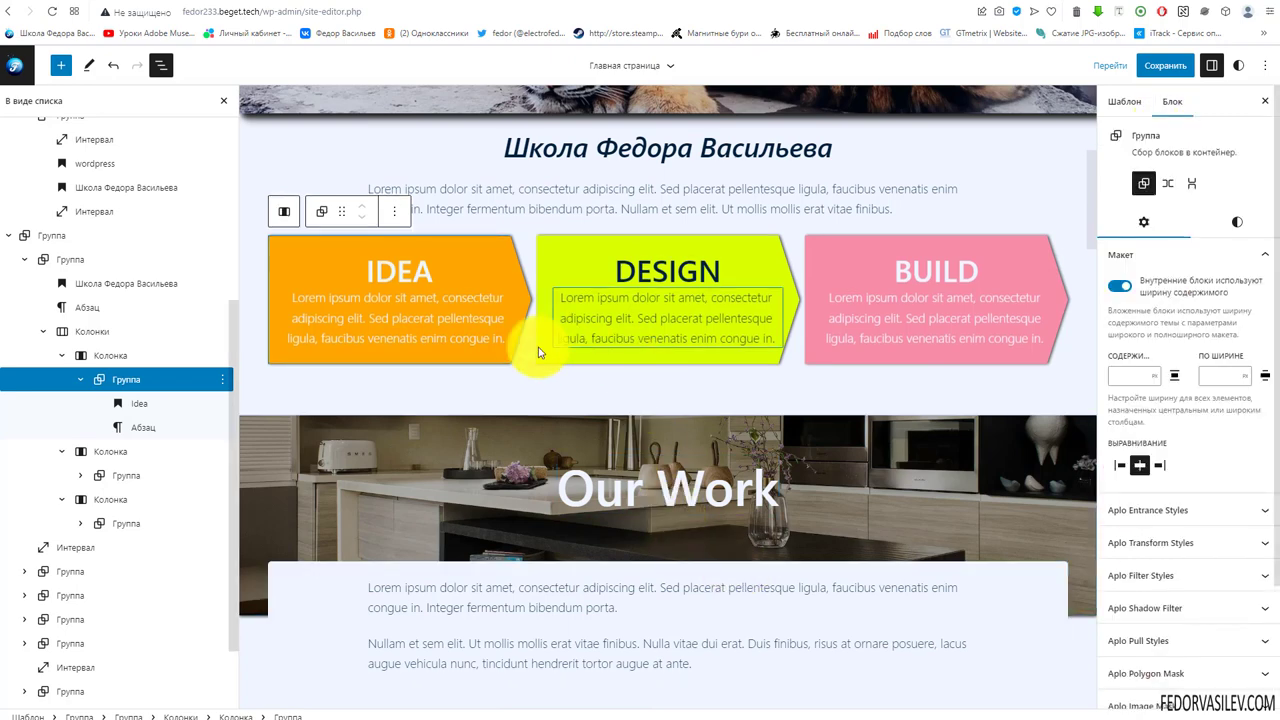
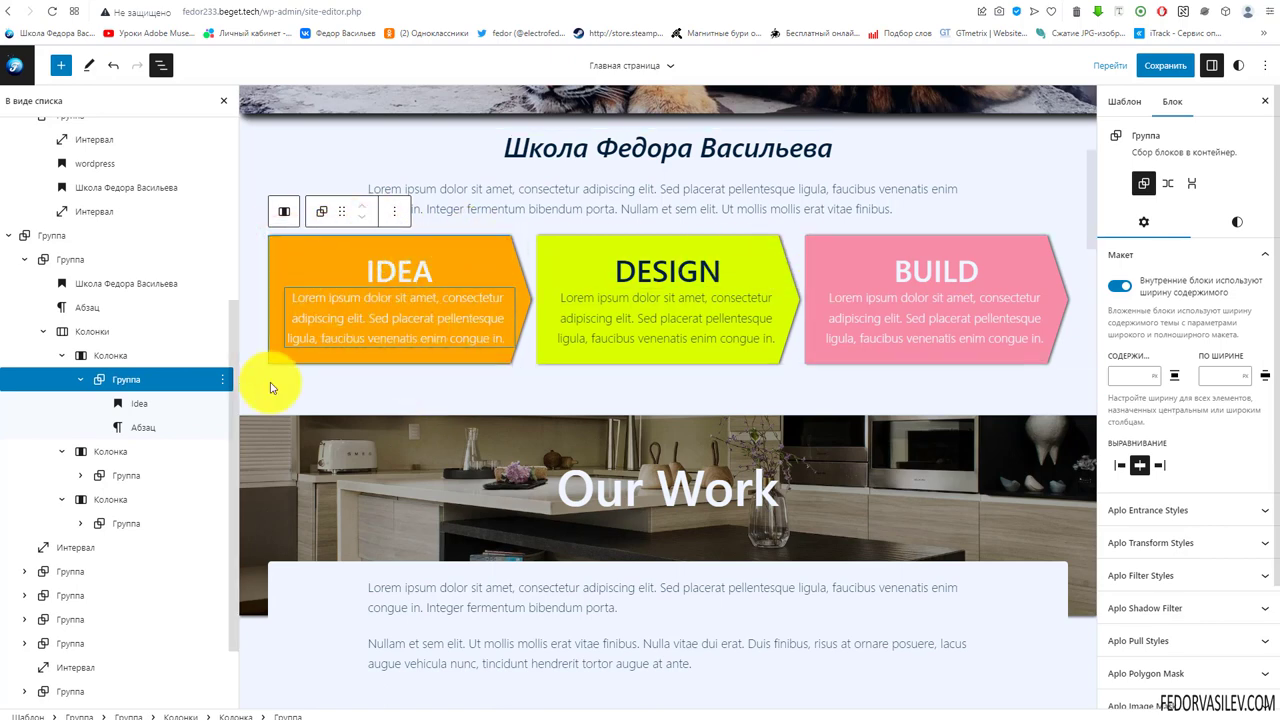
Set the number of columns in the block holding the IDEA, DESIGN and BUILD cards to 4.
left_click(78, 338)
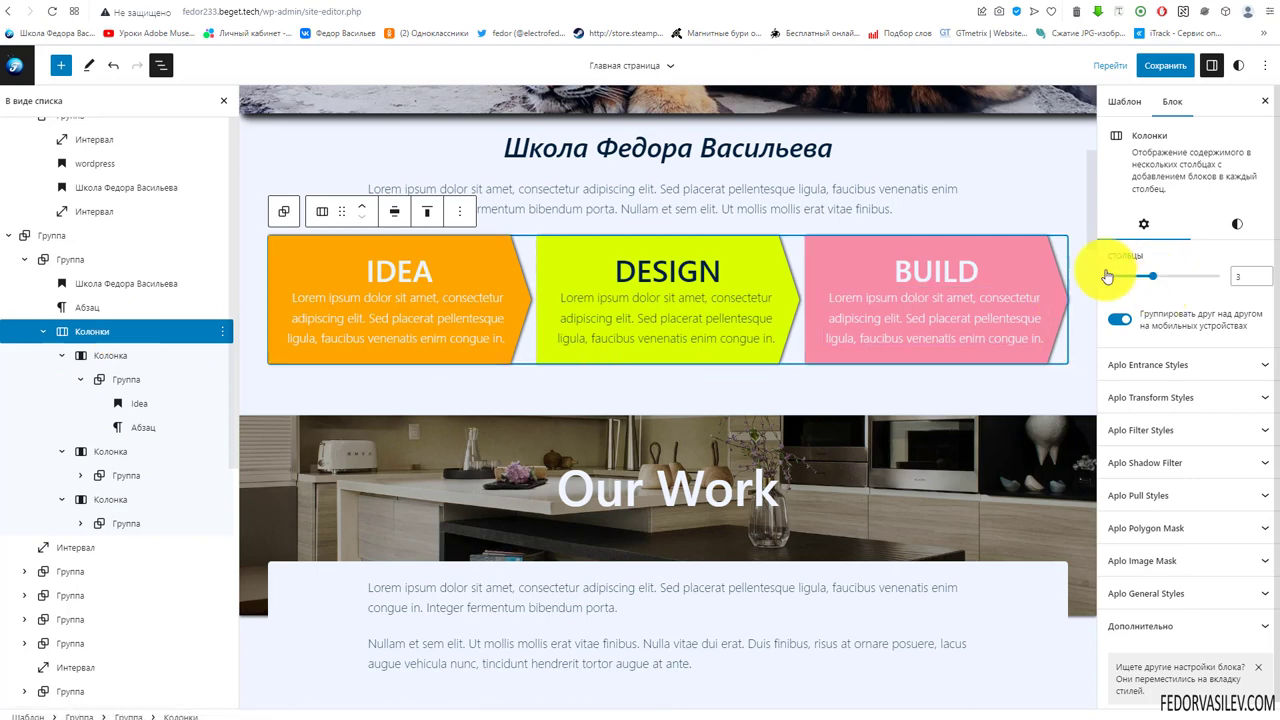
left_click(1240, 277)
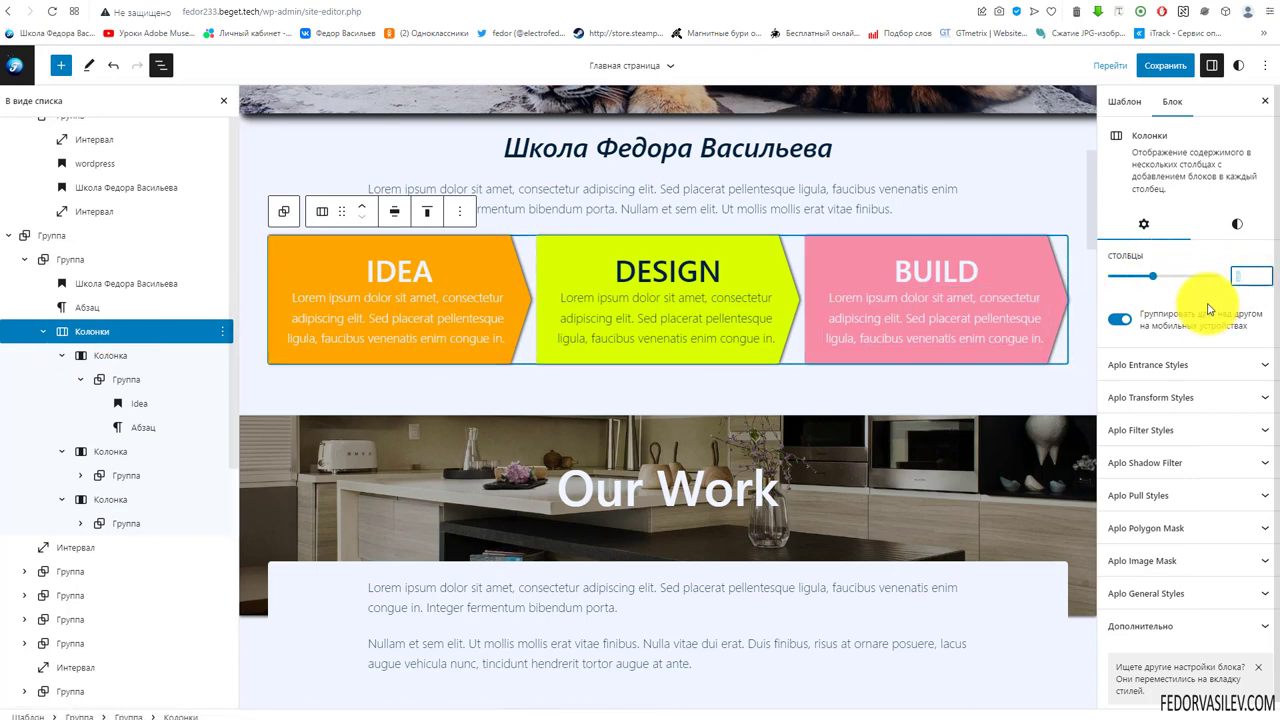
type("4")
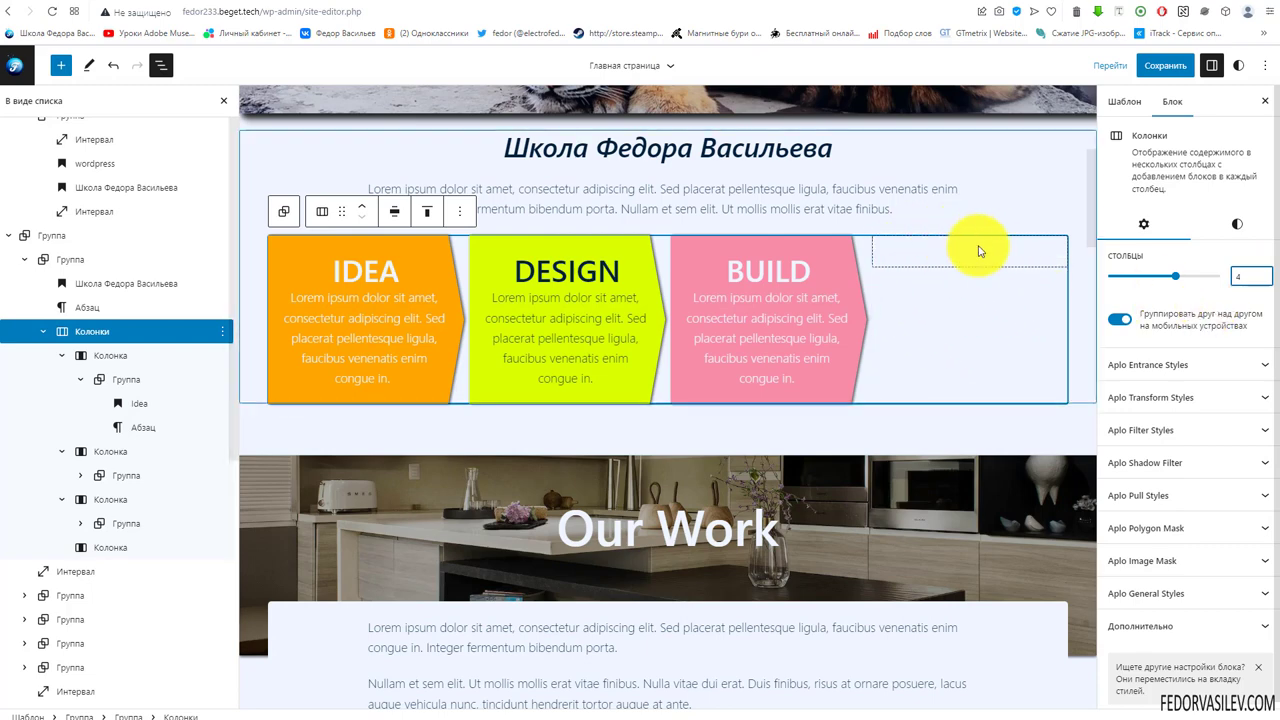
Duplicate the BUILD card's group and move the copy into the empty fourth column.
left_click(676, 251)
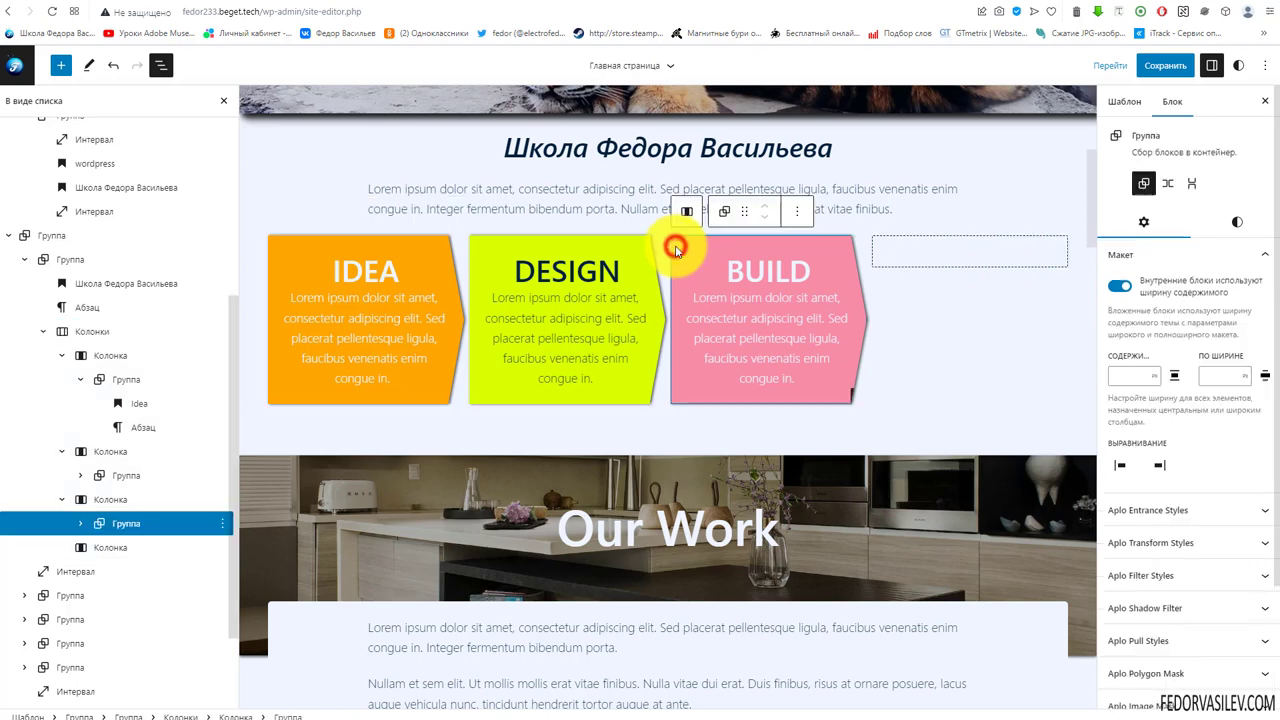
right_click(676, 247)
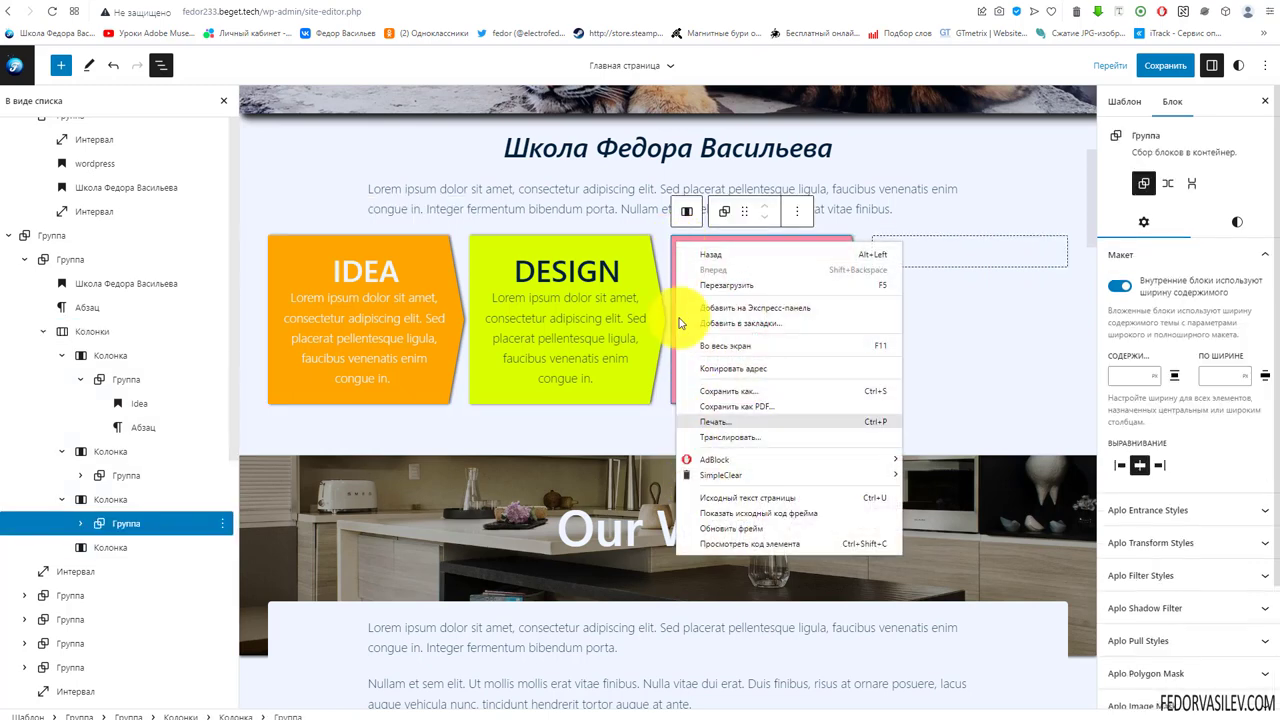
left_click(673, 237)
left_click(795, 214)
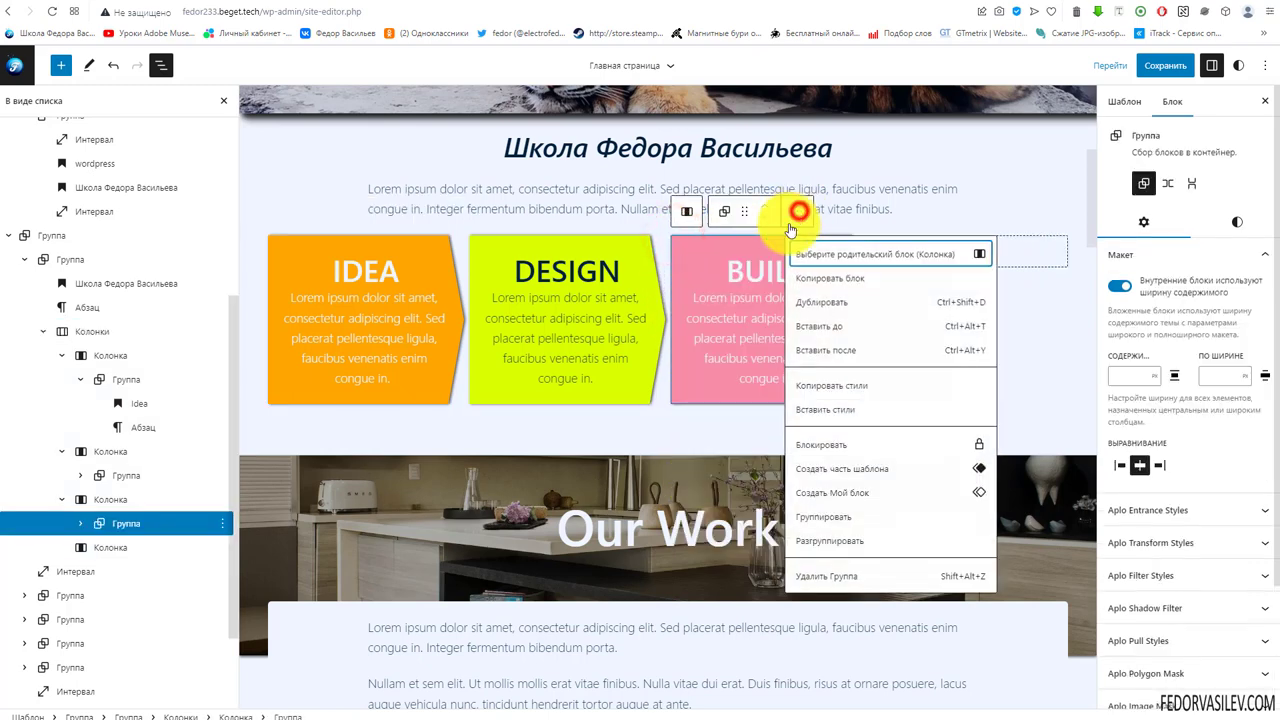
left_click(834, 303)
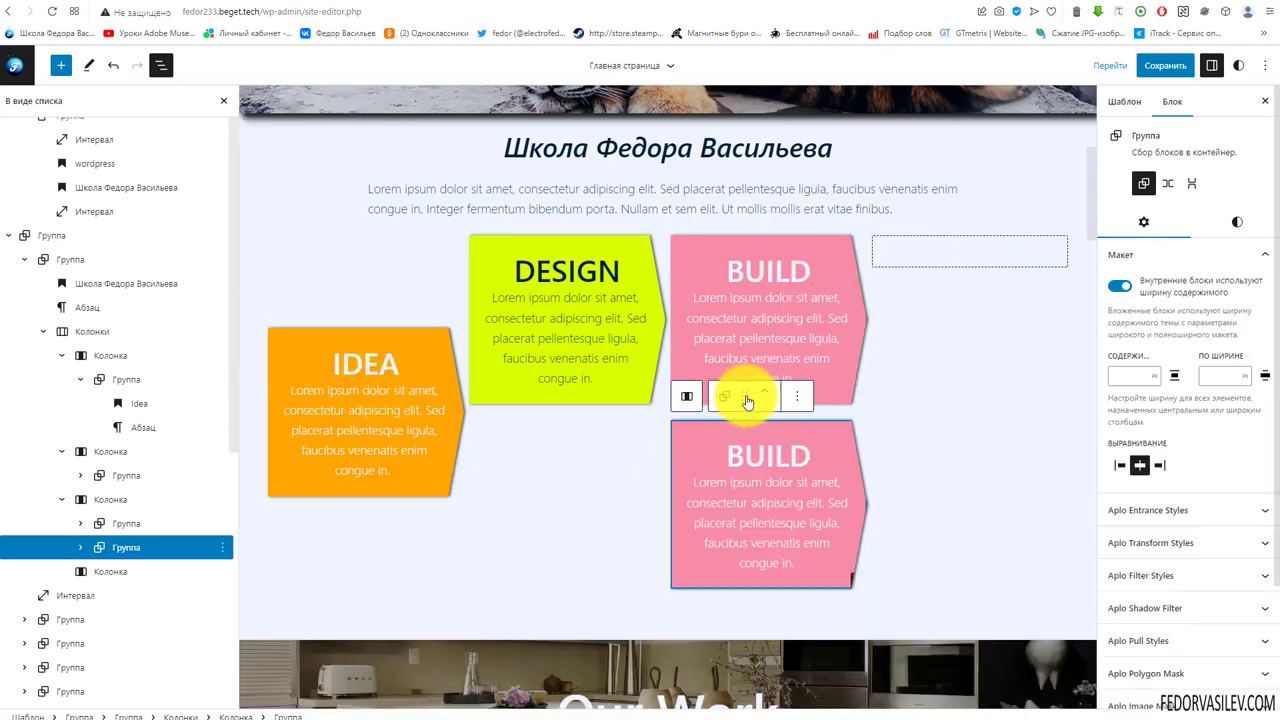
left_click_drag(745, 400, 970, 251)
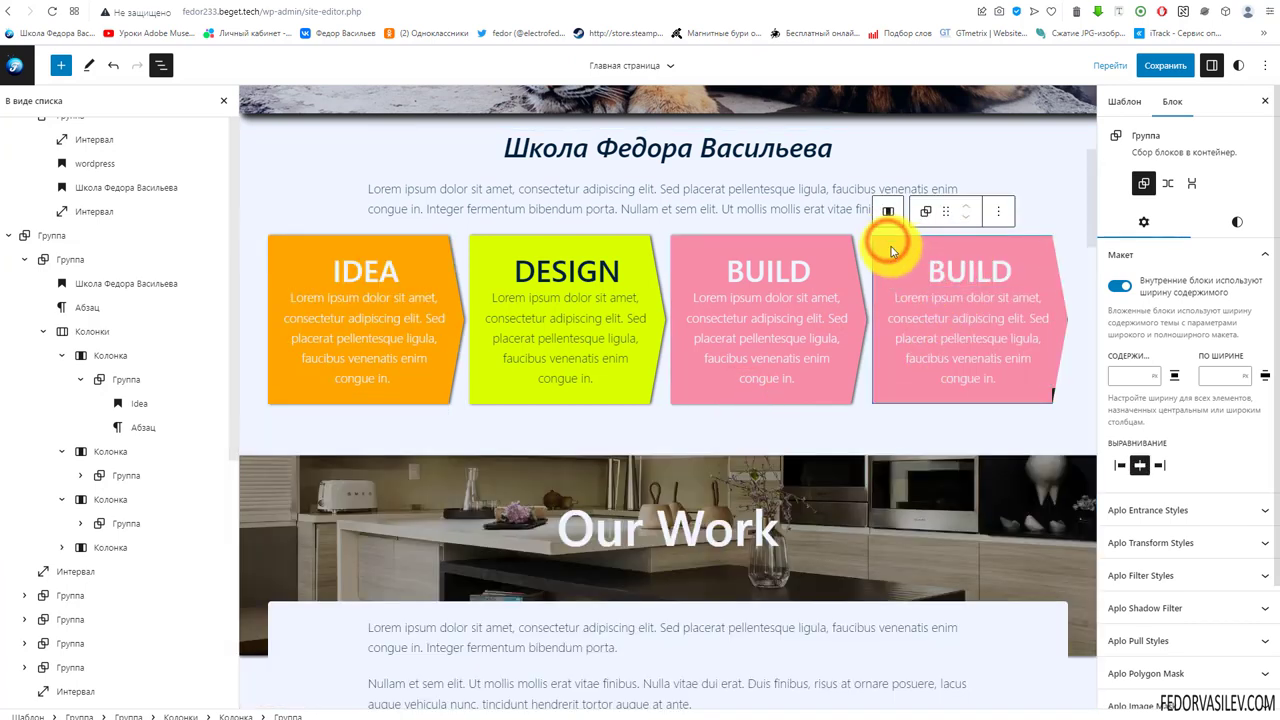
Set the background of the fourth column's card group to the blue Secondary theme colour.
left_click(1236, 222)
left_click(1126, 313)
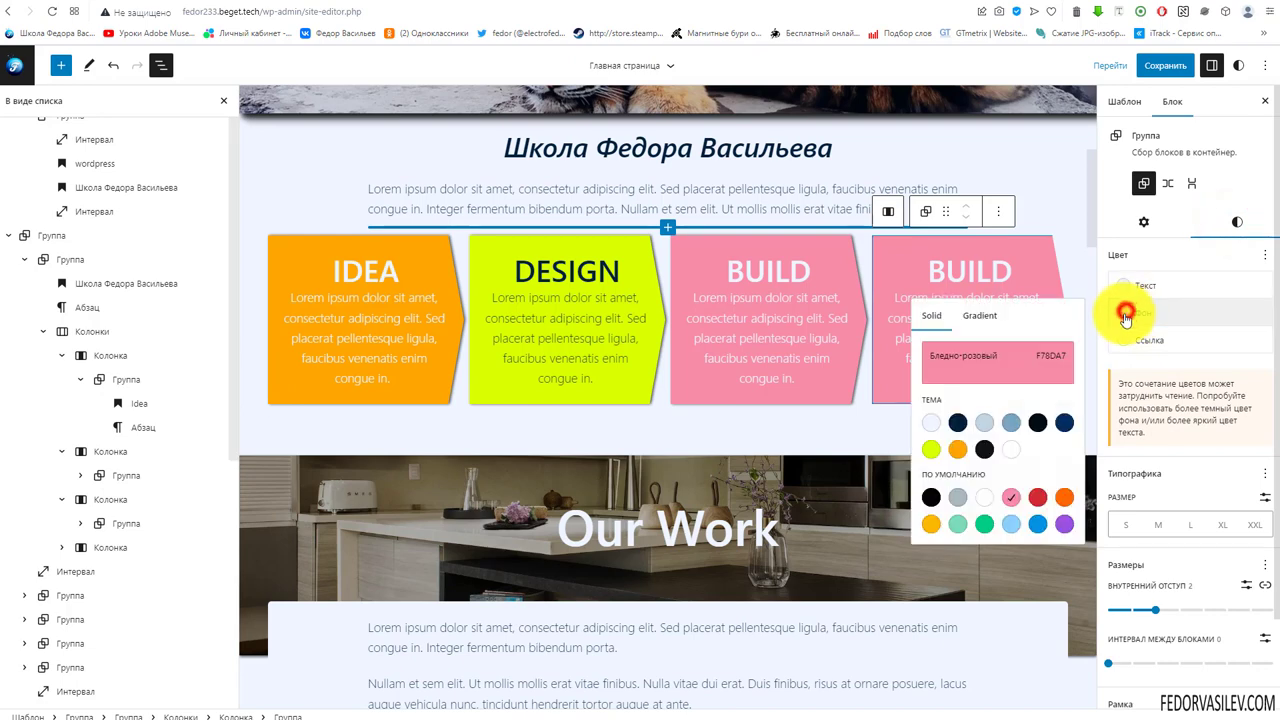
left_click(1010, 425)
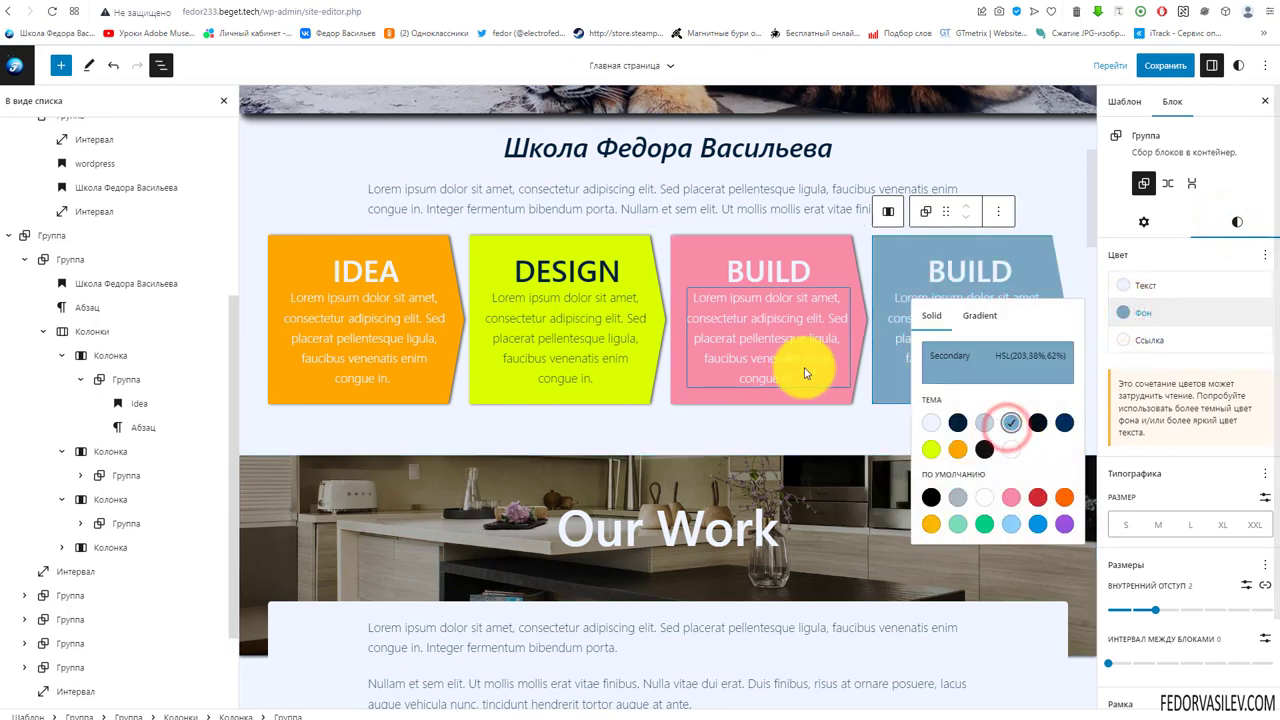
left_click(818, 440)
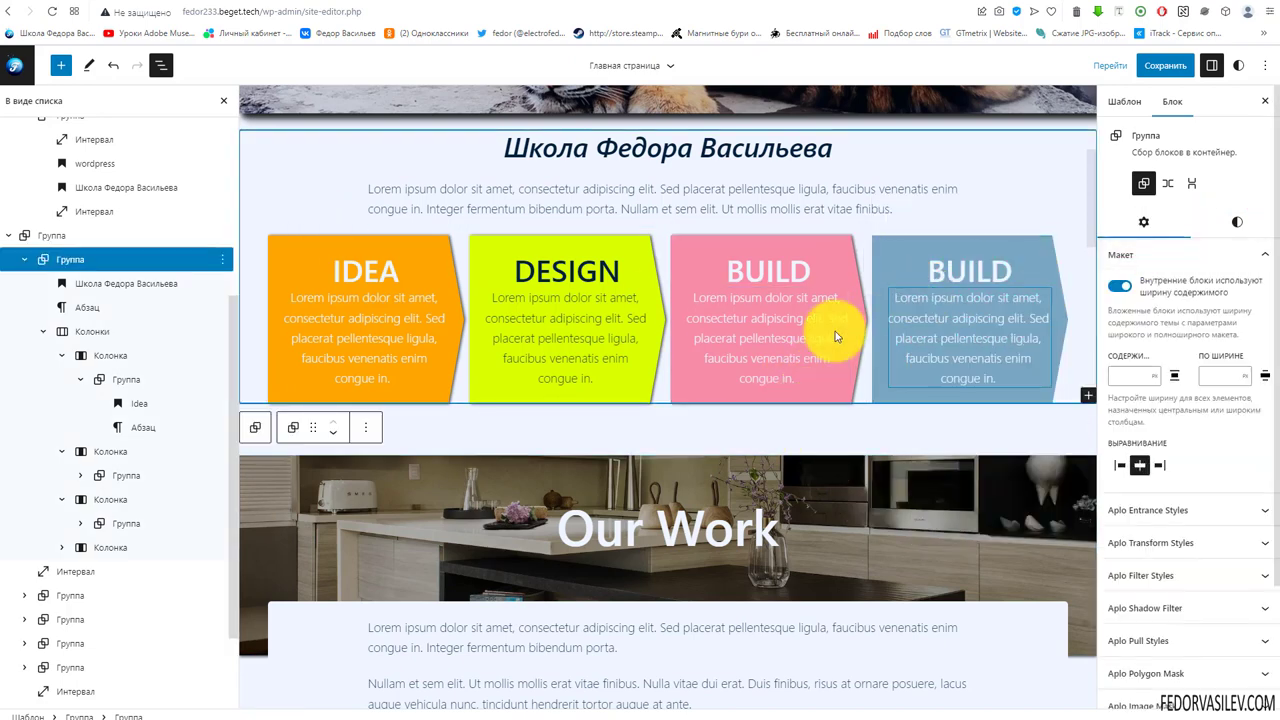
Replace the "Our Work" heading text on the kitchen cover with "wordpress".
scroll(700, 365, "down", 3)
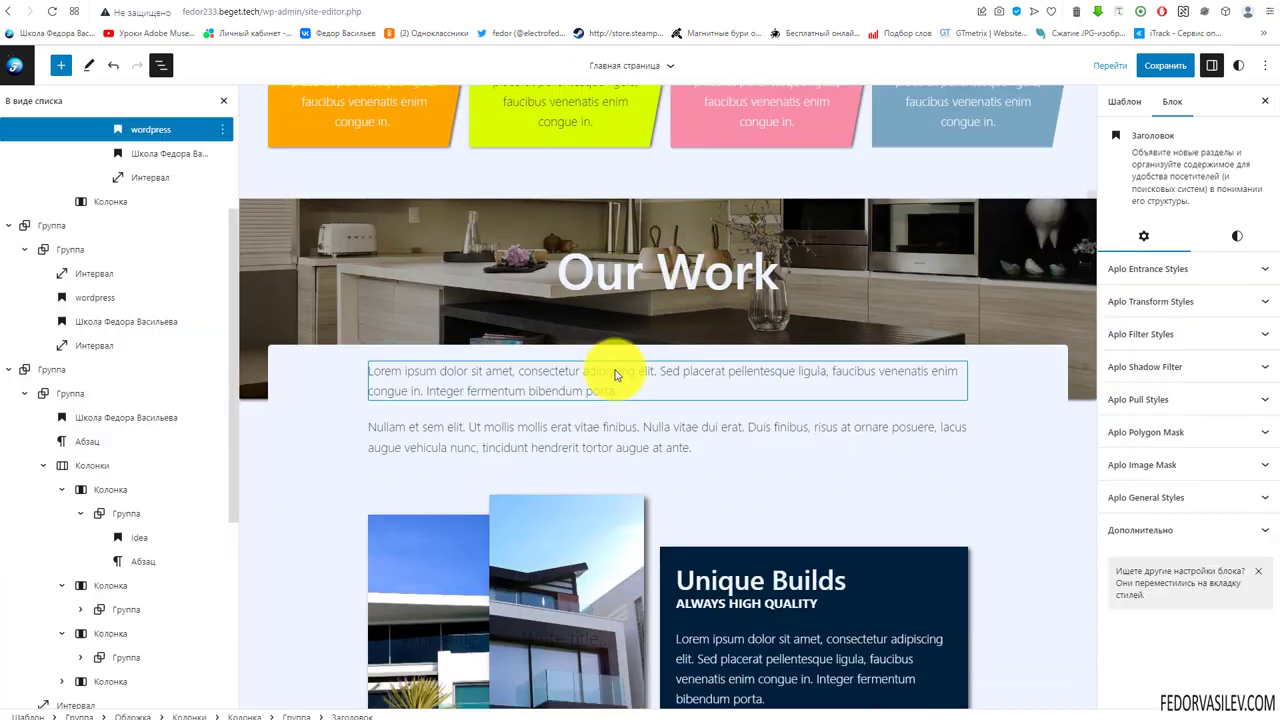
left_click(597, 291)
key("ctrl+a")
type("wordpress")
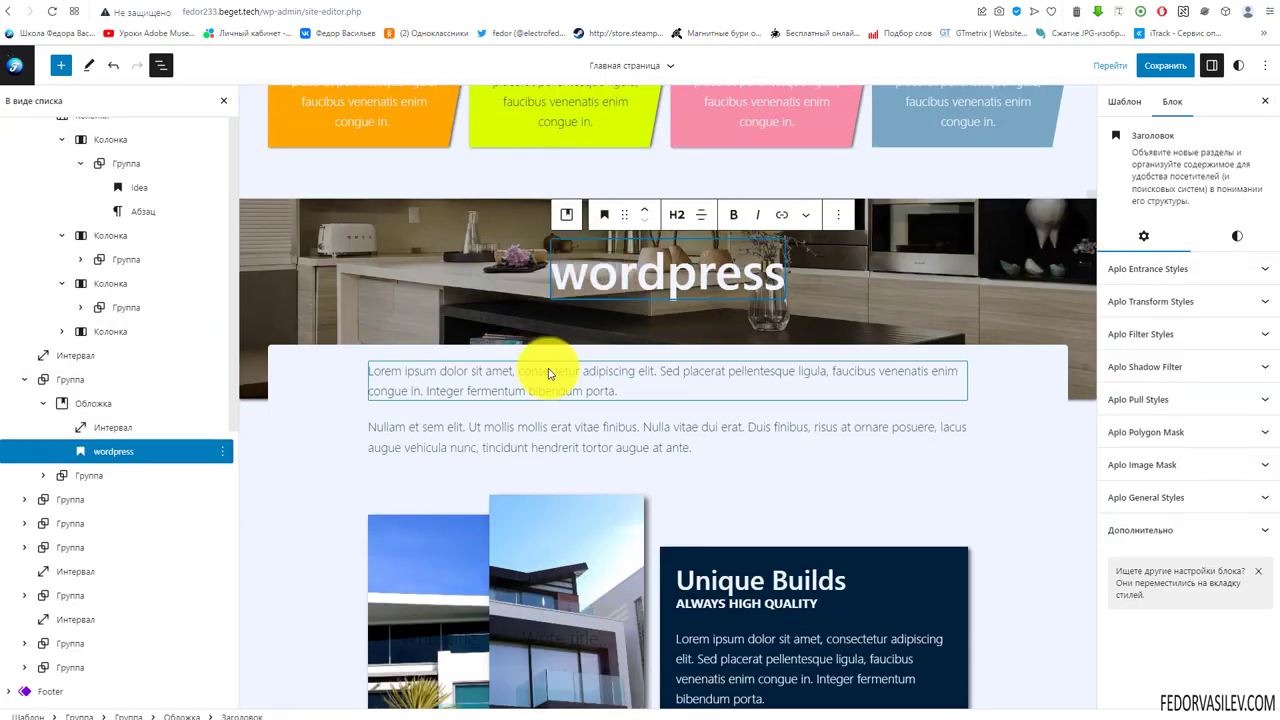
Replace the kitchen cover's image by uploading 47703.webp, and set its focal point to 34% from the left and 42% from the top.
left_click(348, 233)
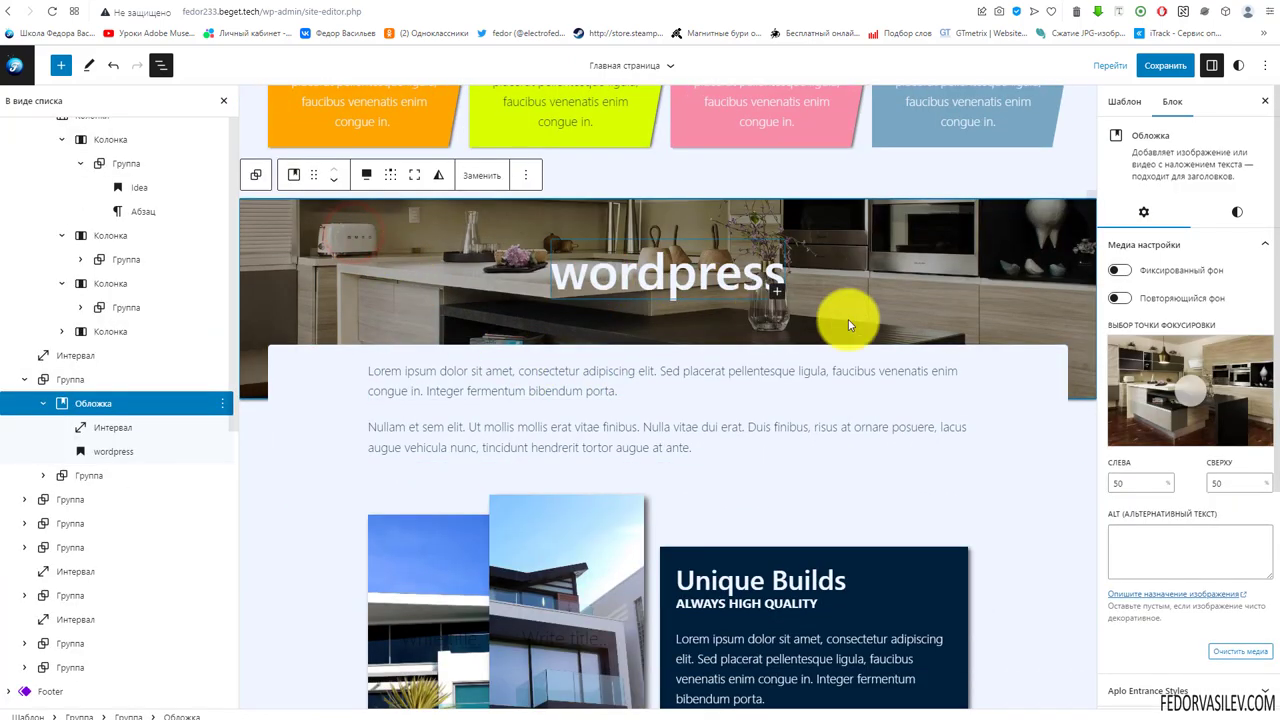
left_click(478, 174)
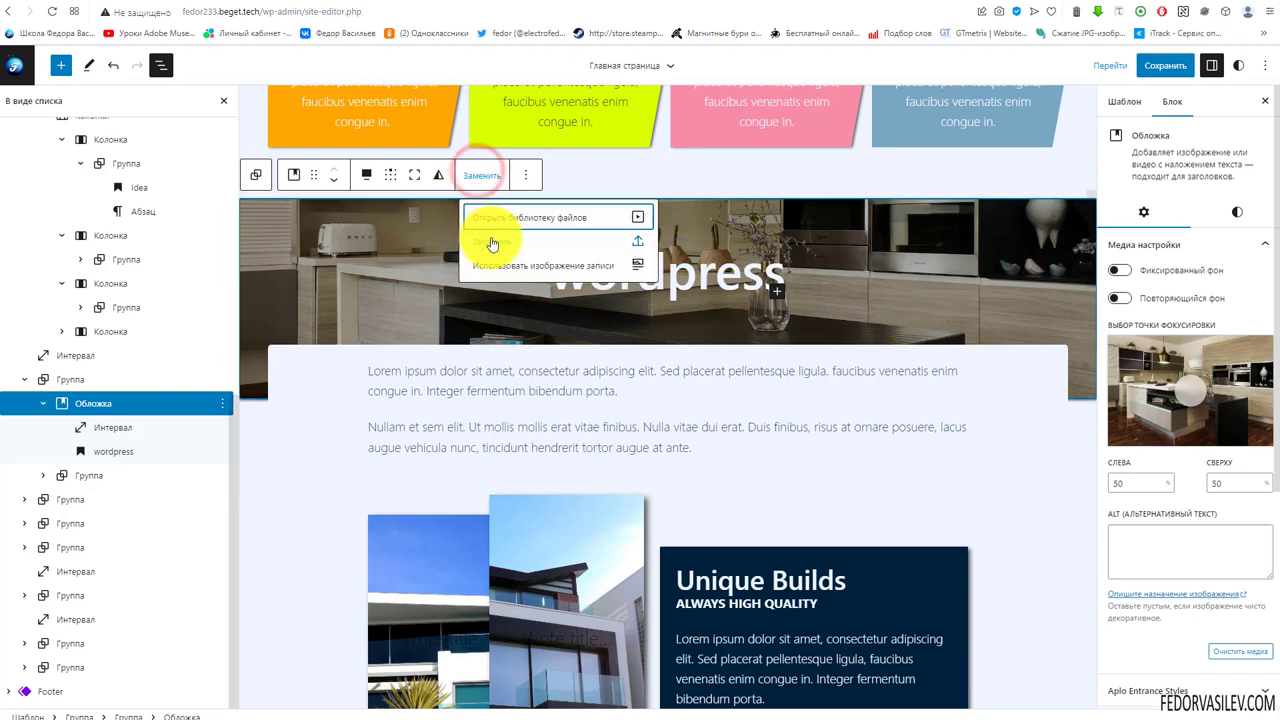
left_click(491, 243)
left_click(500, 400)
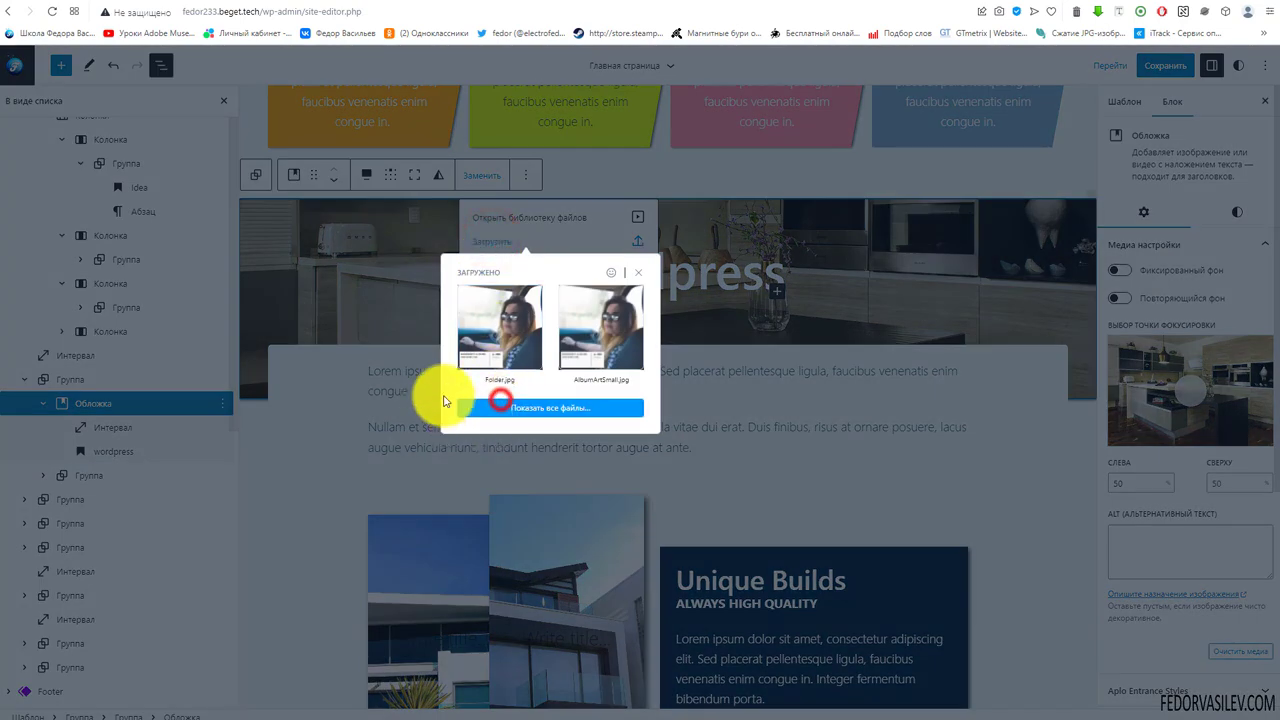
left_click(195, 80)
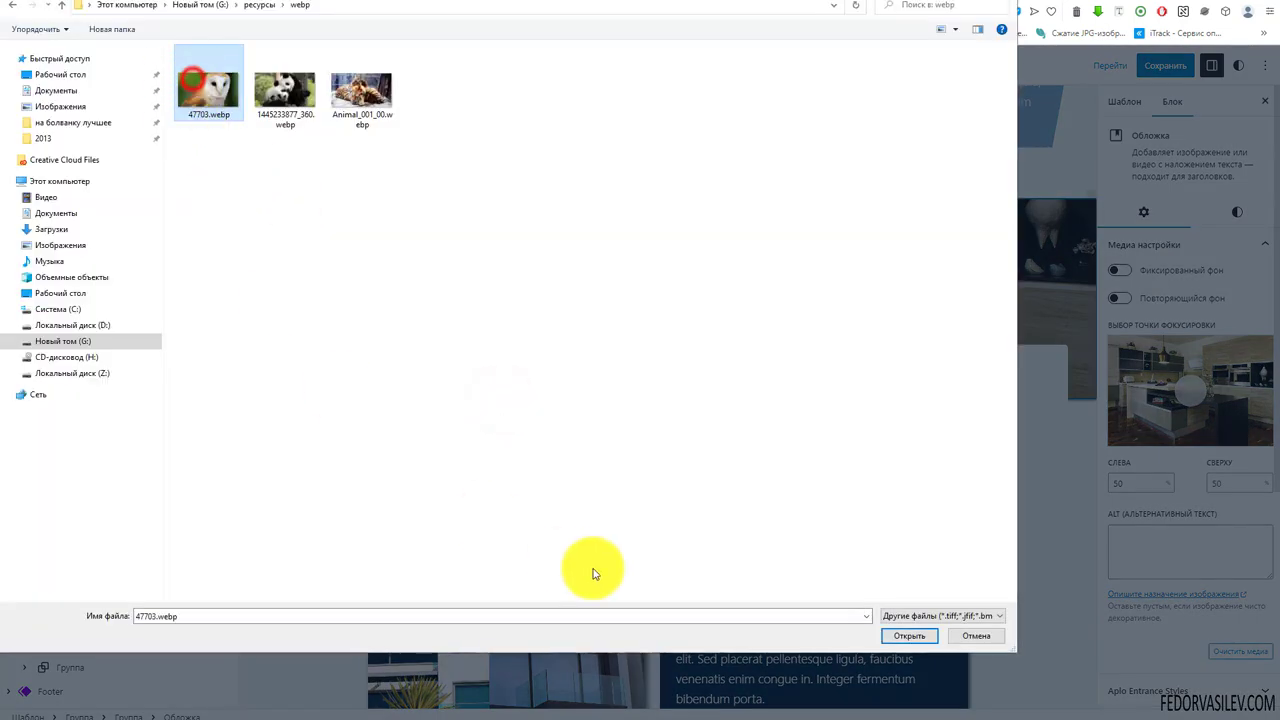
left_click(899, 638)
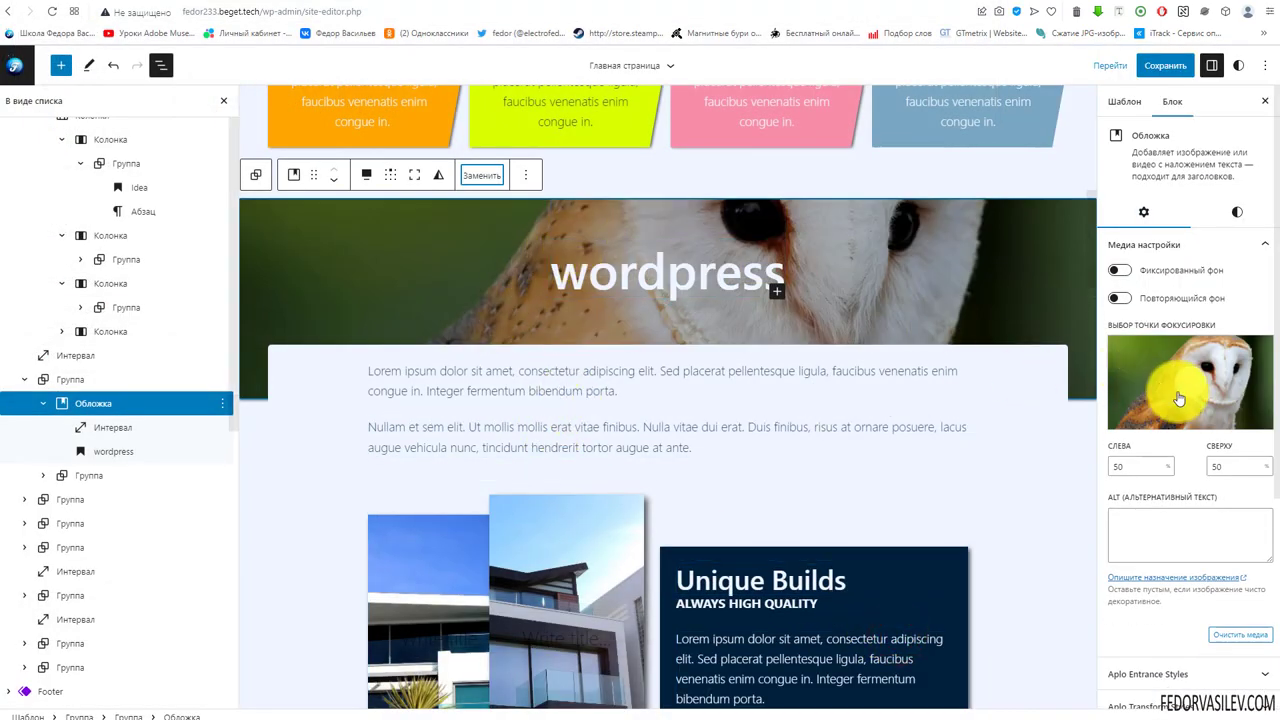
mouse_move(1180, 399)
left_mouse_down()
mouse_move(1132, 344)
mouse_move(1163, 372)
left_mouse_up()
Replace the "Unique Builds" heading text in the dark blue text block with "wordpress".
scroll(423, 257, "down", 3)
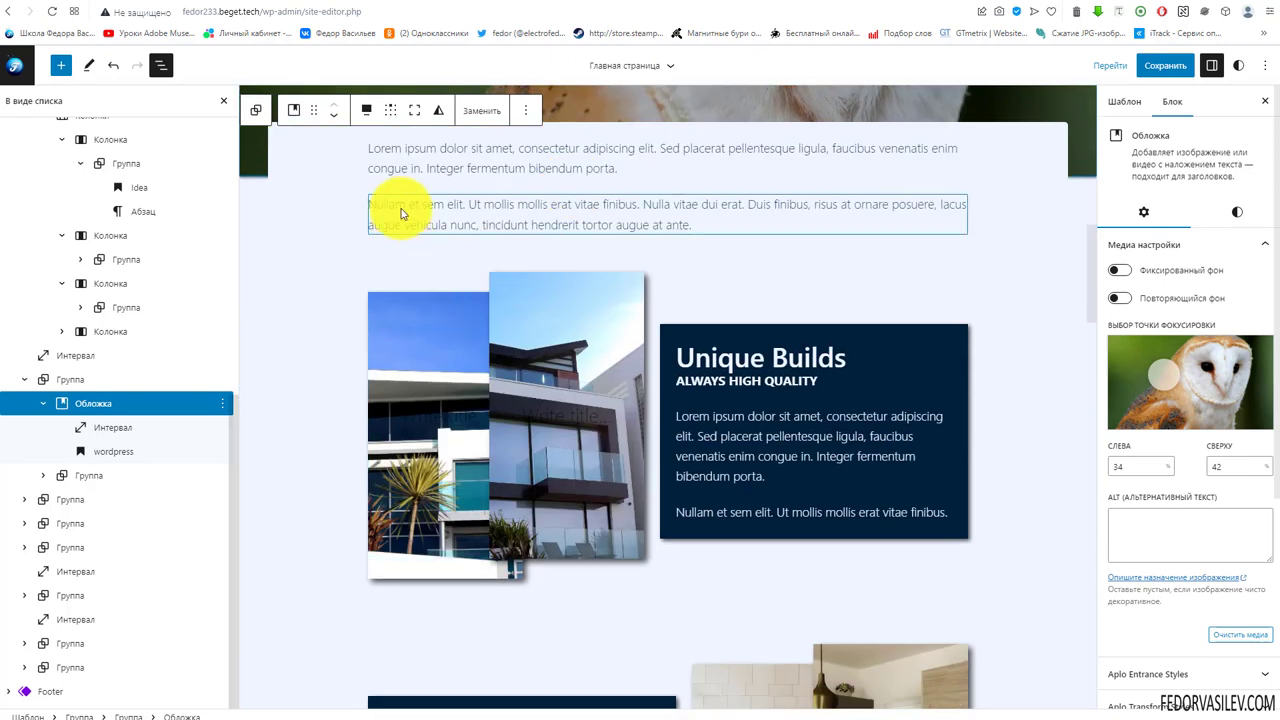
left_click(401, 209)
left_click(714, 148)
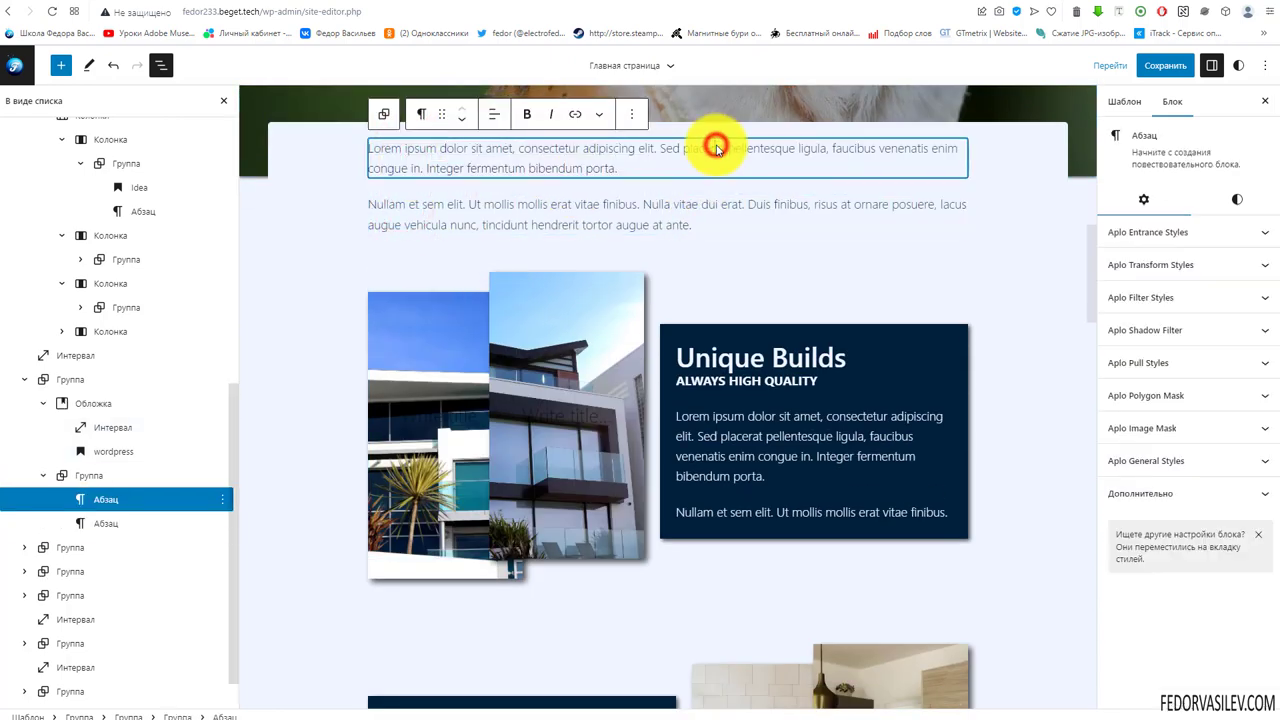
left_click(746, 362)
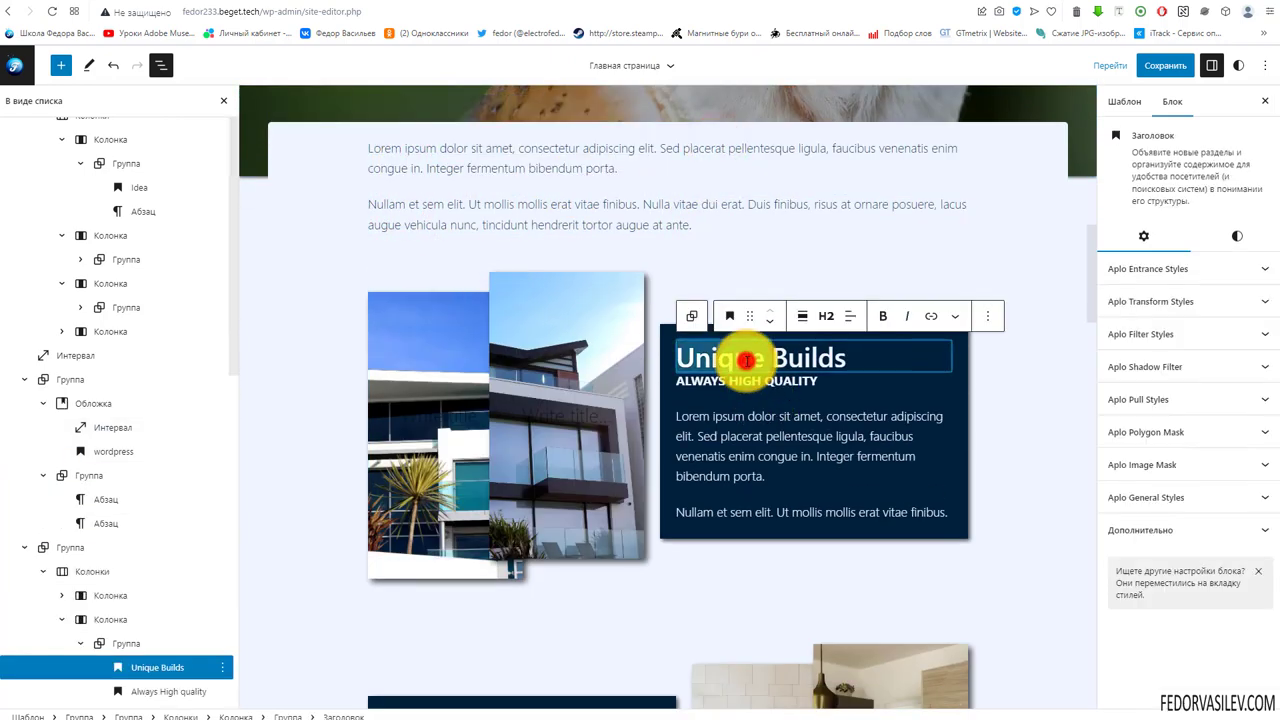
type("wordpress")
left_click(722, 384)
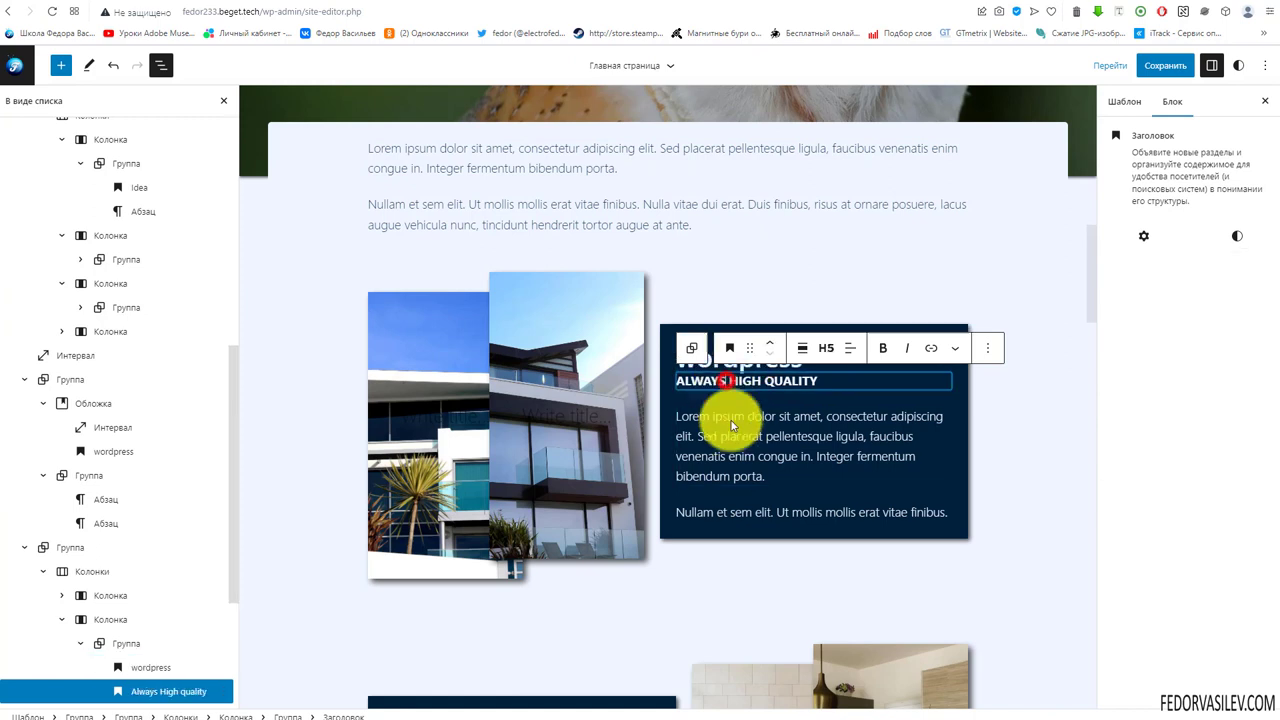
left_click(725, 411)
left_click(731, 296)
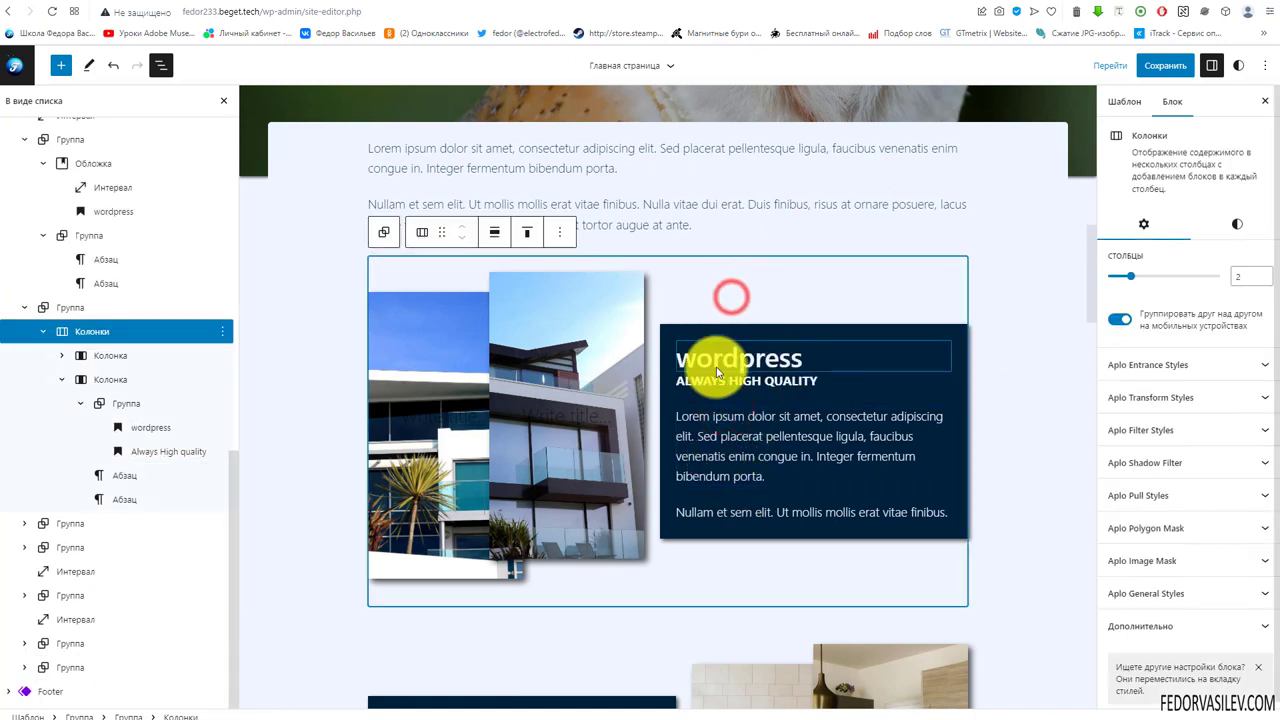
Inspect the two overlapping house cover images and the options for replacing the rear one's image.
left_click(512, 318)
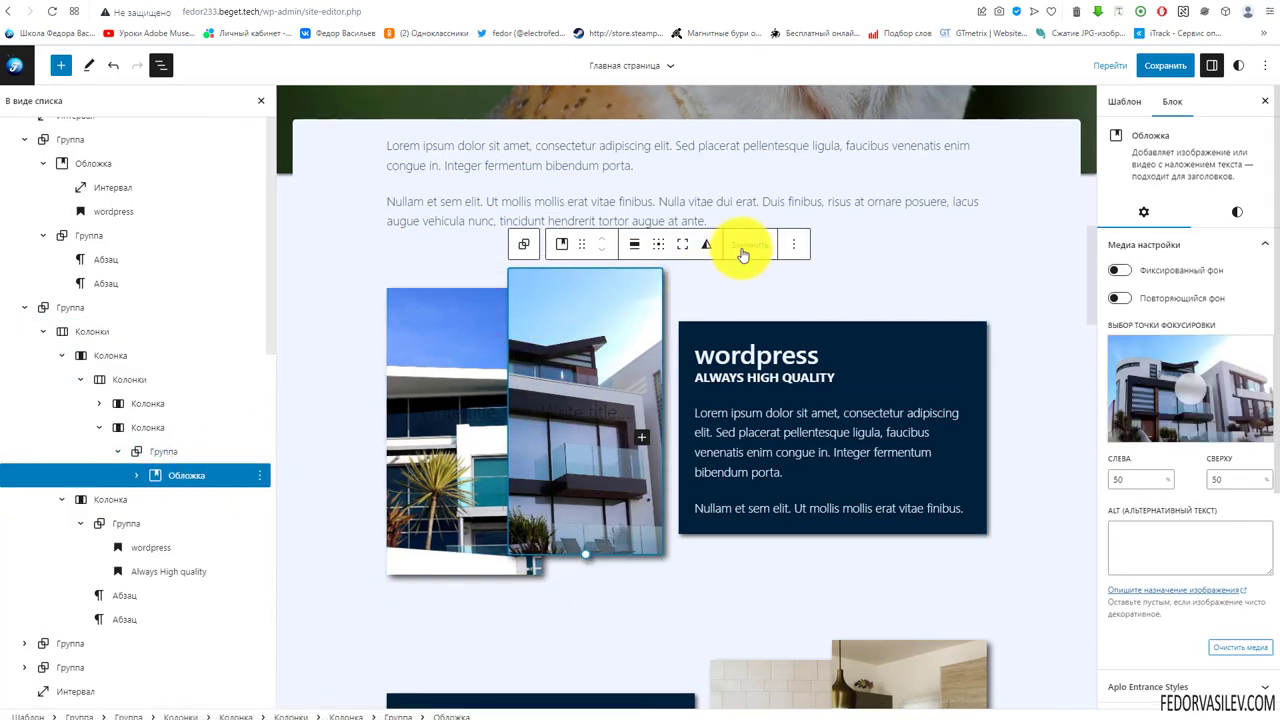
left_click(428, 322)
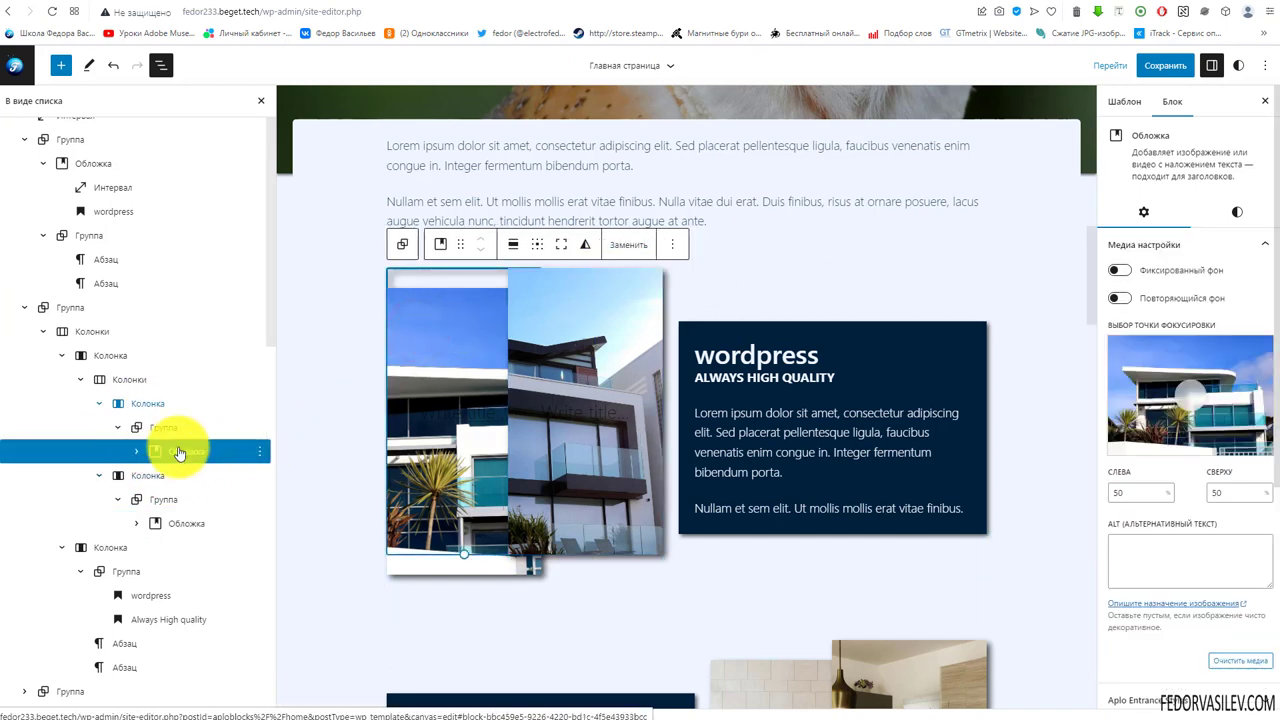
left_click(627, 244)
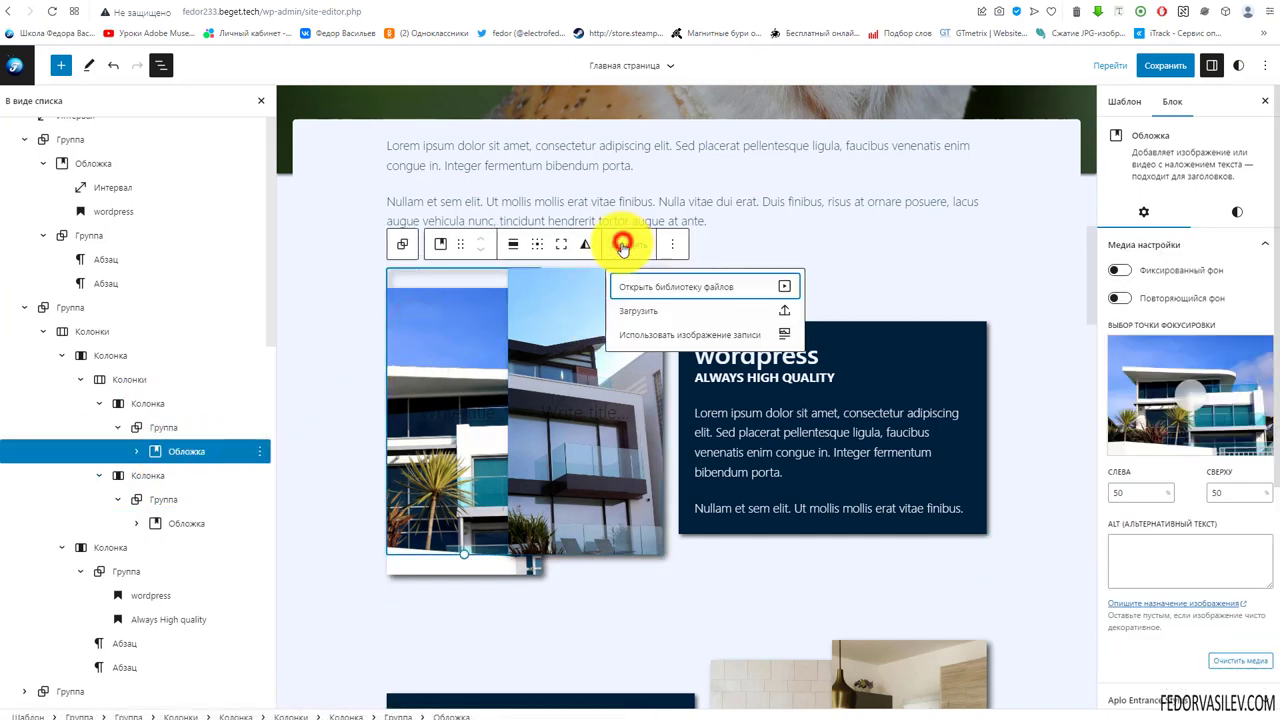
left_click(807, 250)
Set the background colour of the "Luxury Styling" header group to the theme's Tertiary colour.
scroll(500, 352, "down", 3)
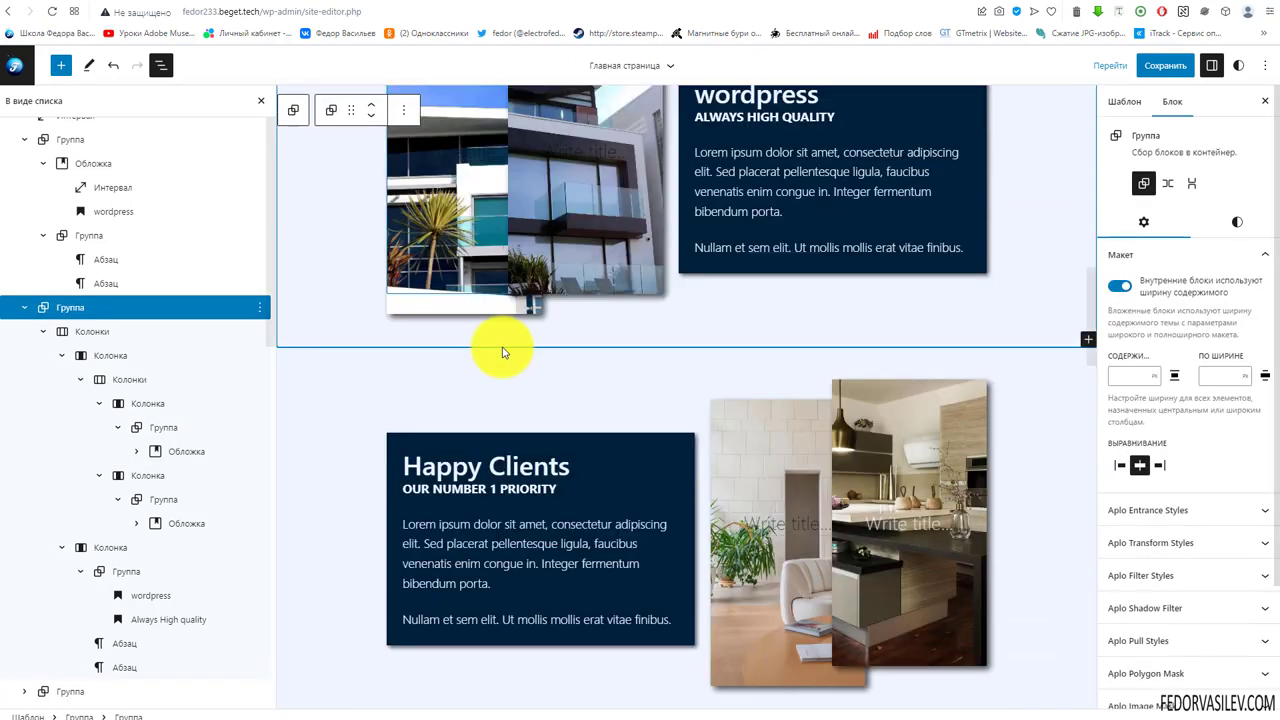
scroll(654, 349, "down", 4)
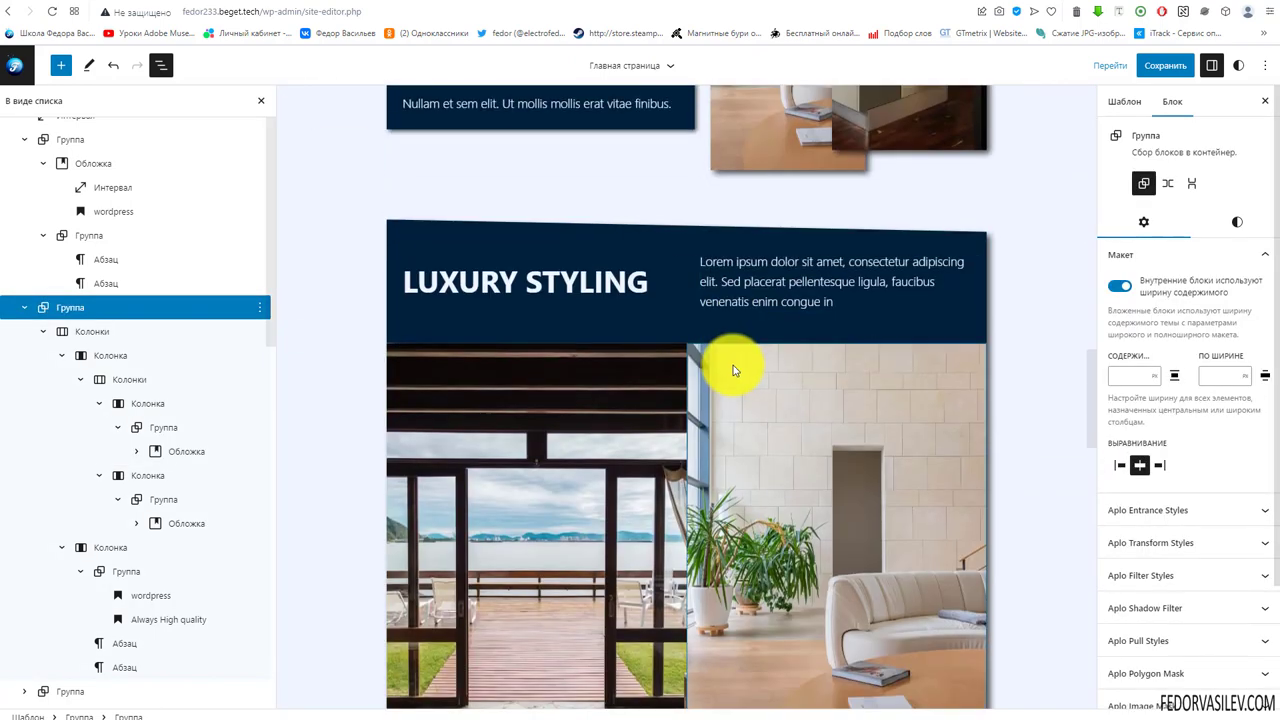
left_click(405, 233)
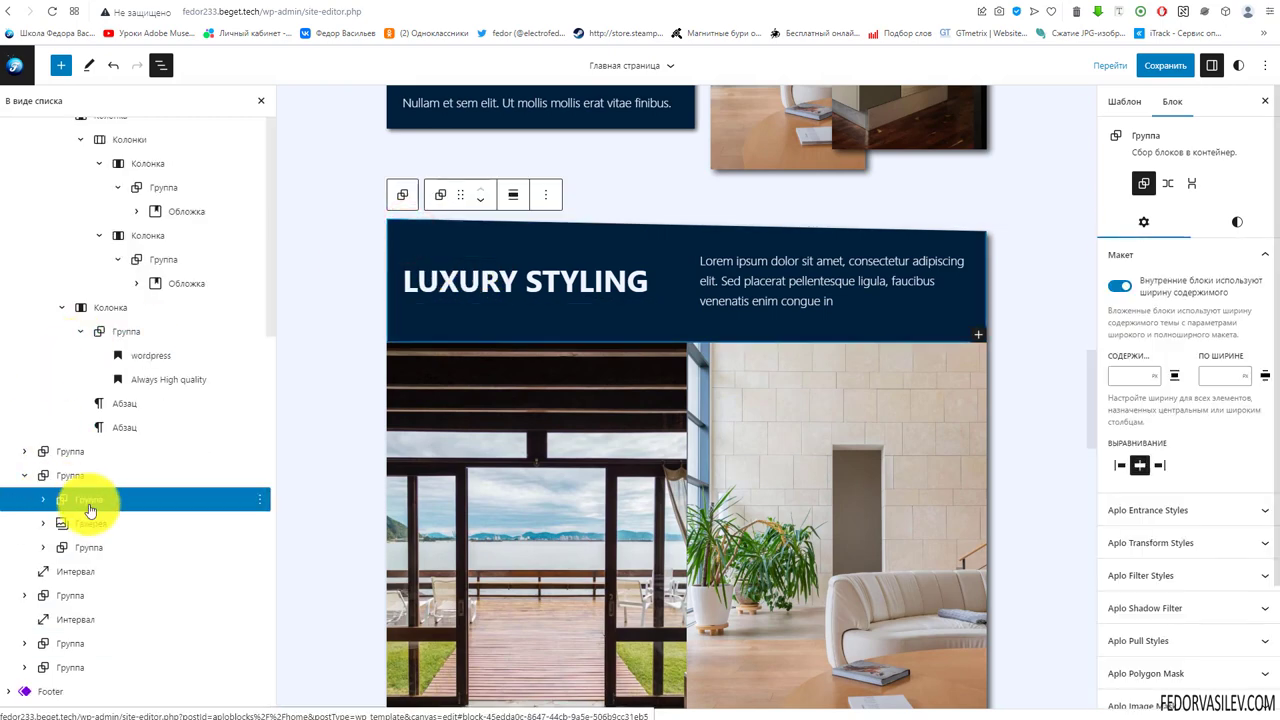
left_click(1237, 221)
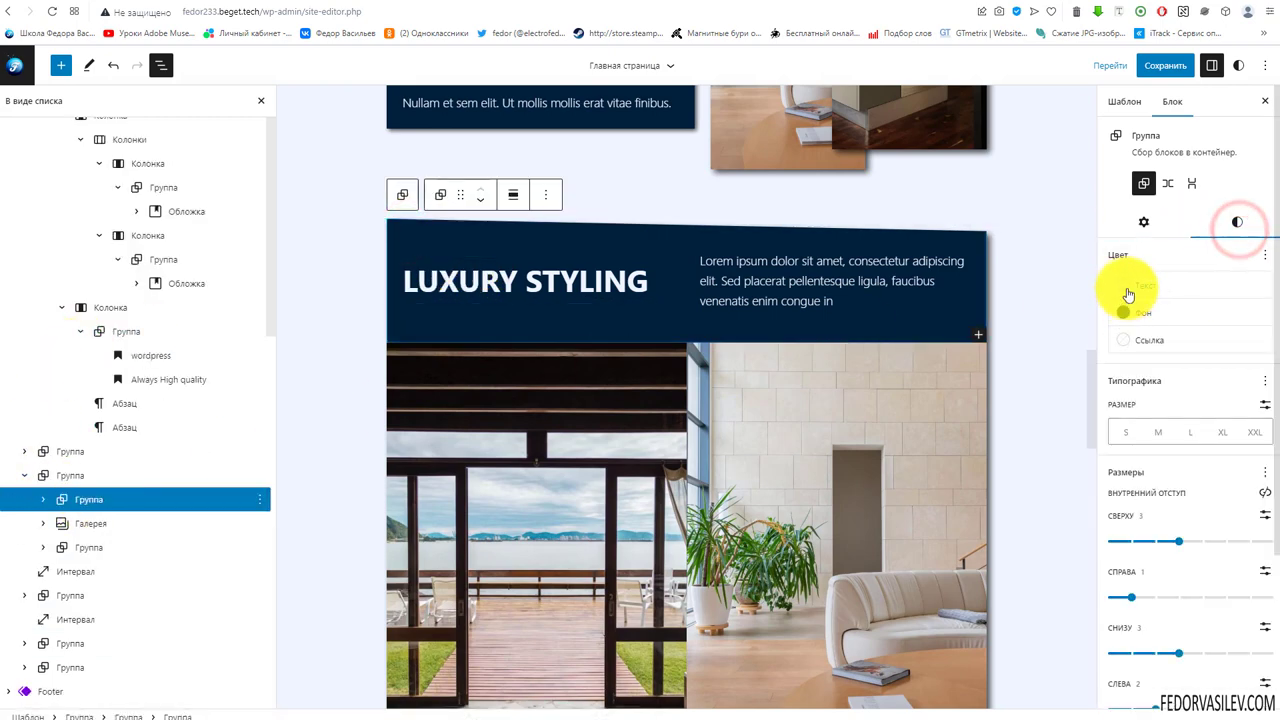
left_click(1122, 311)
left_click(1012, 423)
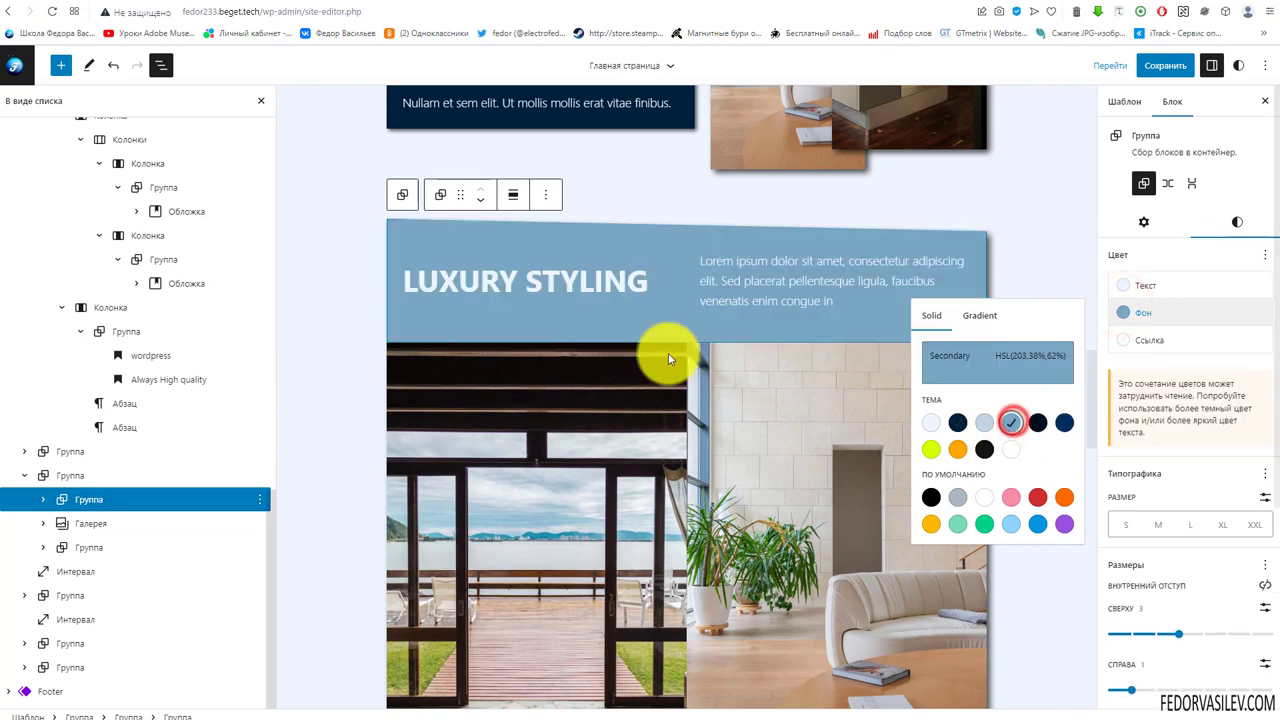
left_click(1037, 423)
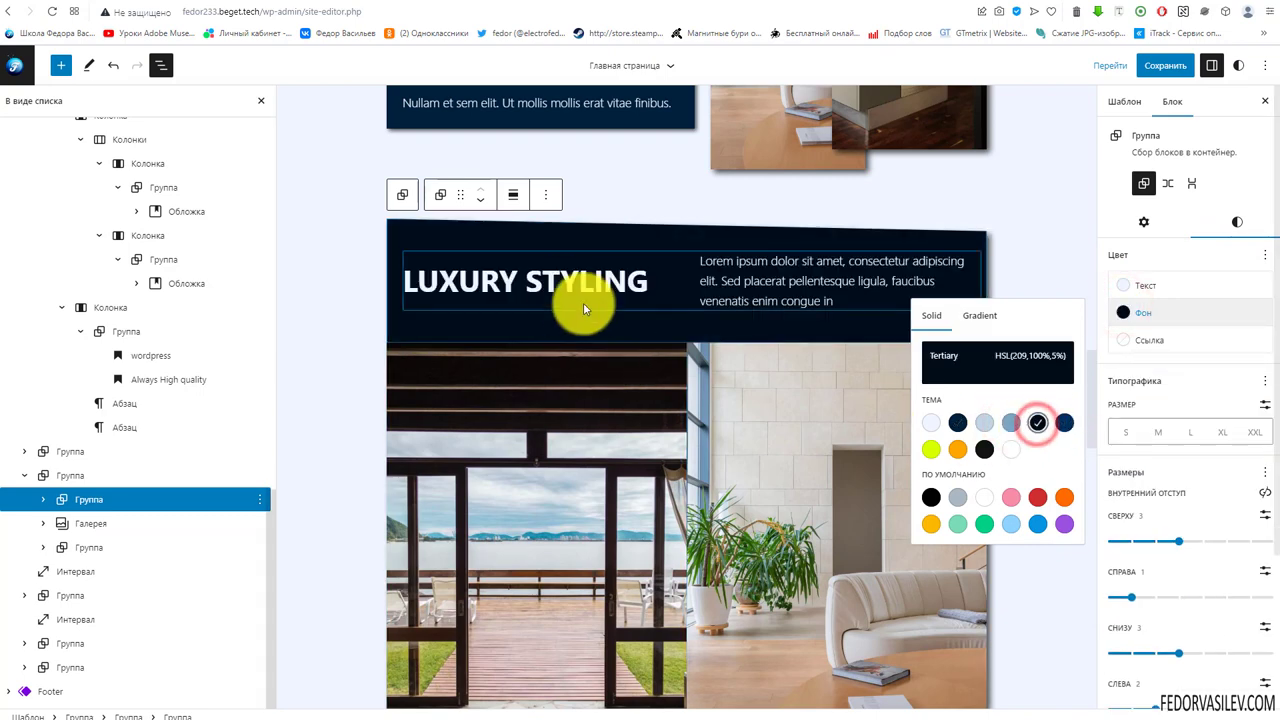
Replace the "Luxury Styling" heading text with "wordpress".
triple_click(553, 290)
type("WORDPRESS")
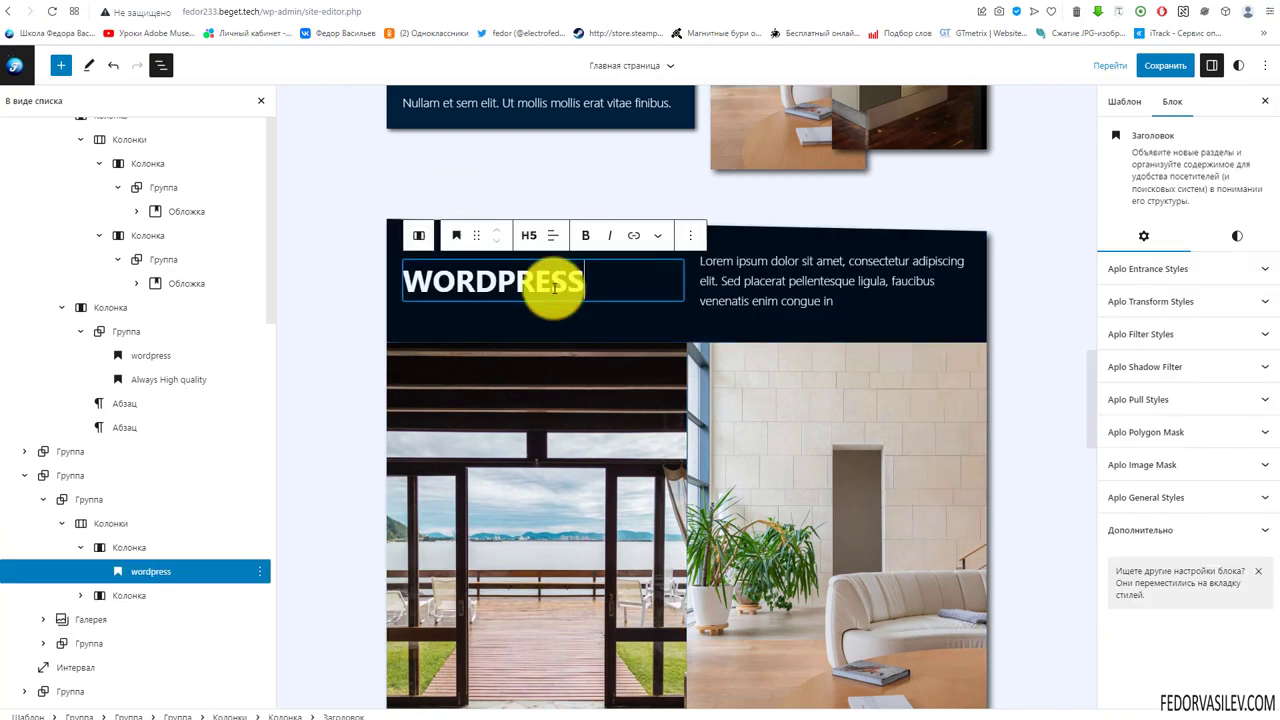
left_click(783, 281)
scroll(946, 277, "down", 3)
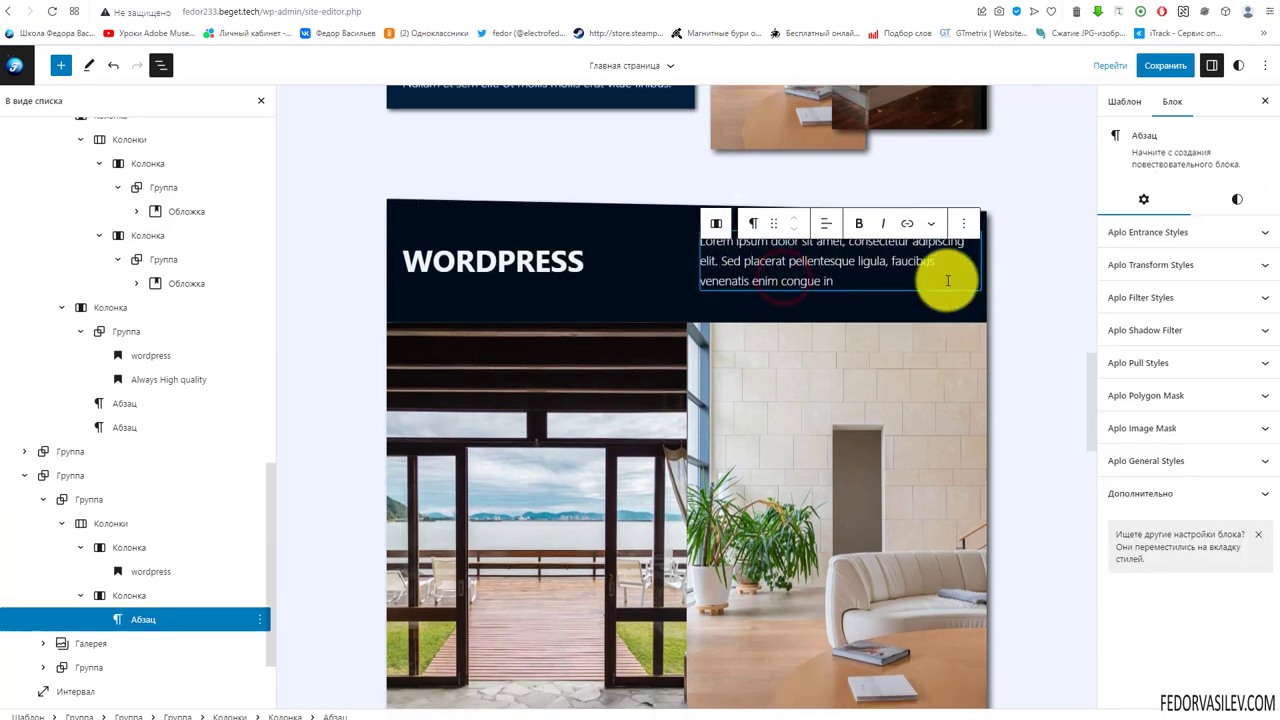
left_click(520, 320)
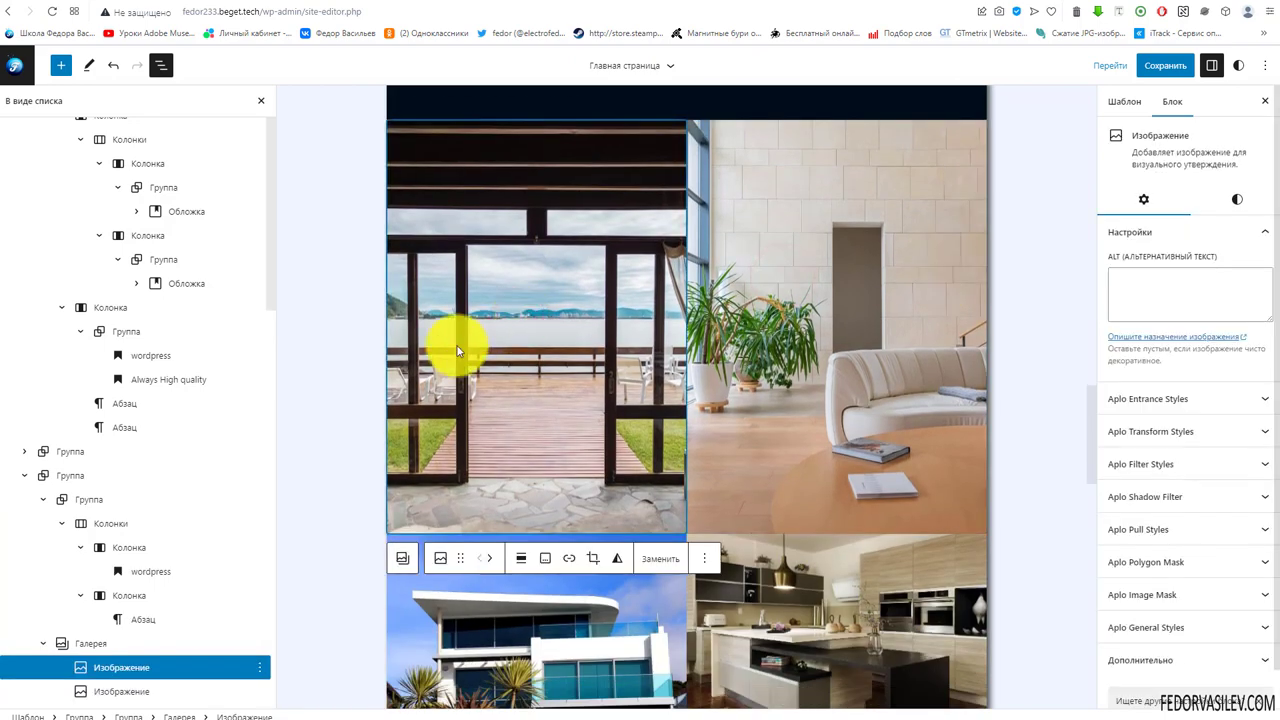
scroll(86, 300, "down", 3)
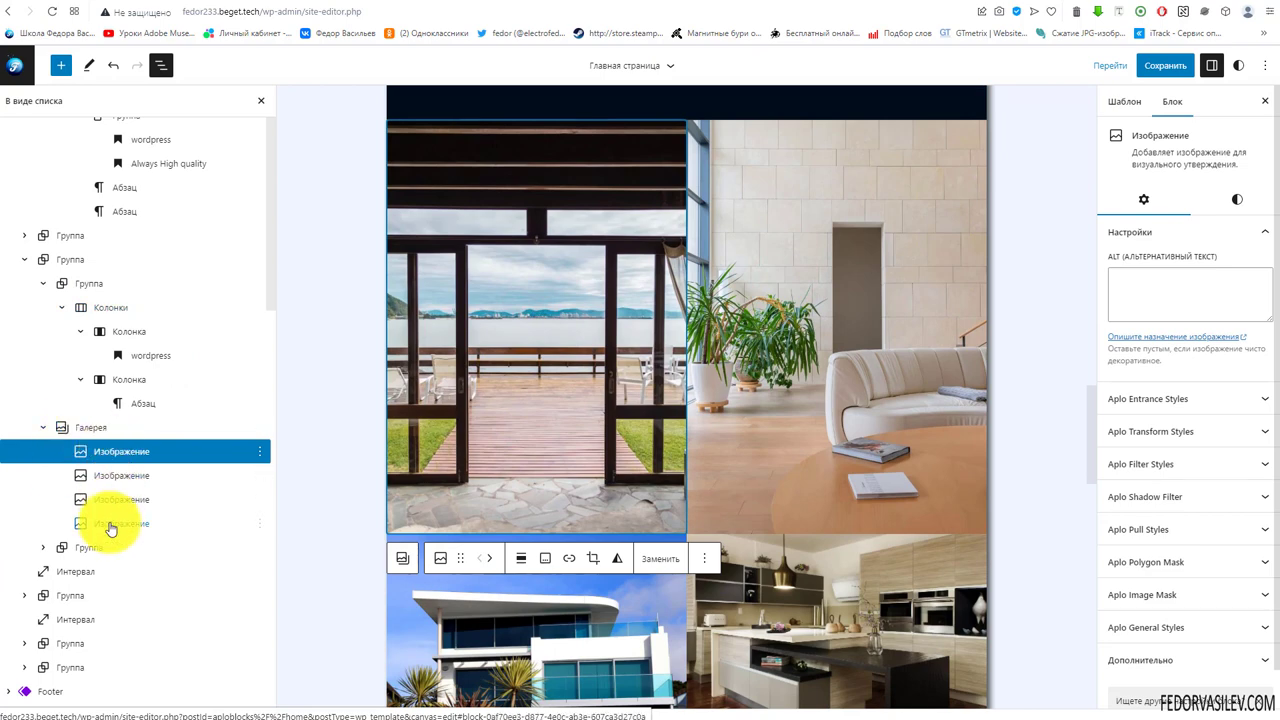
left_click(116, 462)
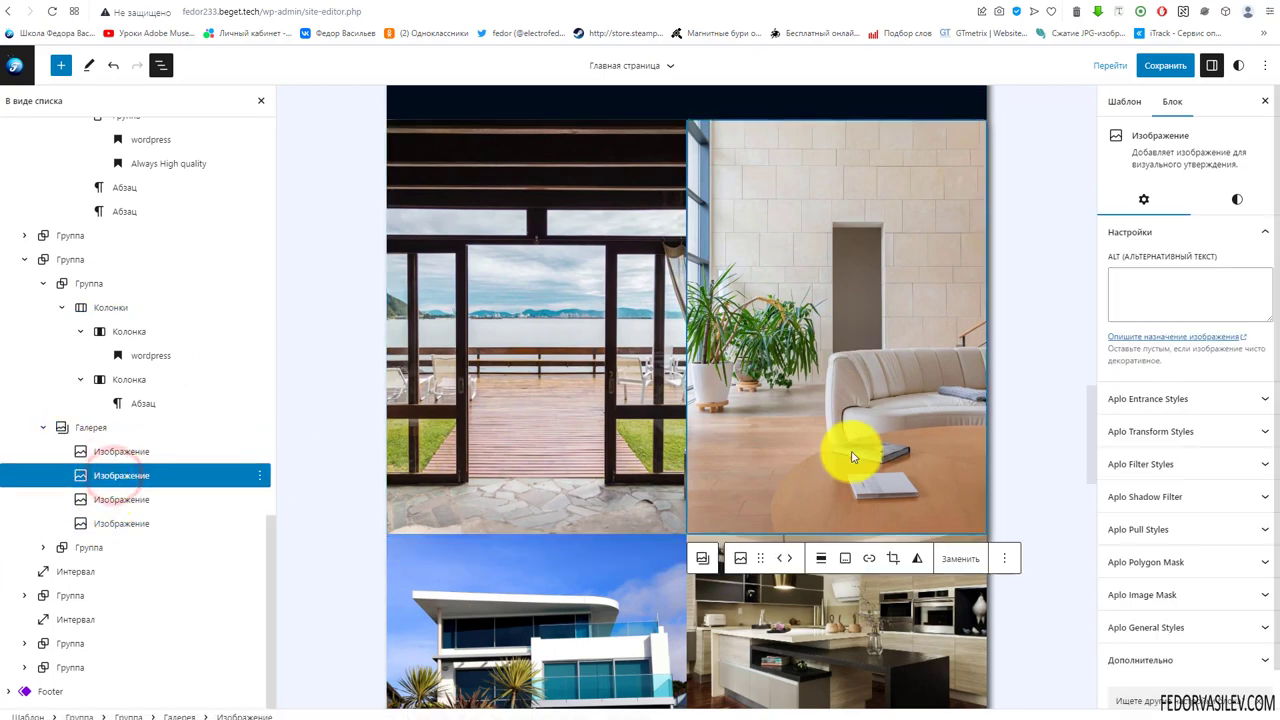
left_click(480, 328)
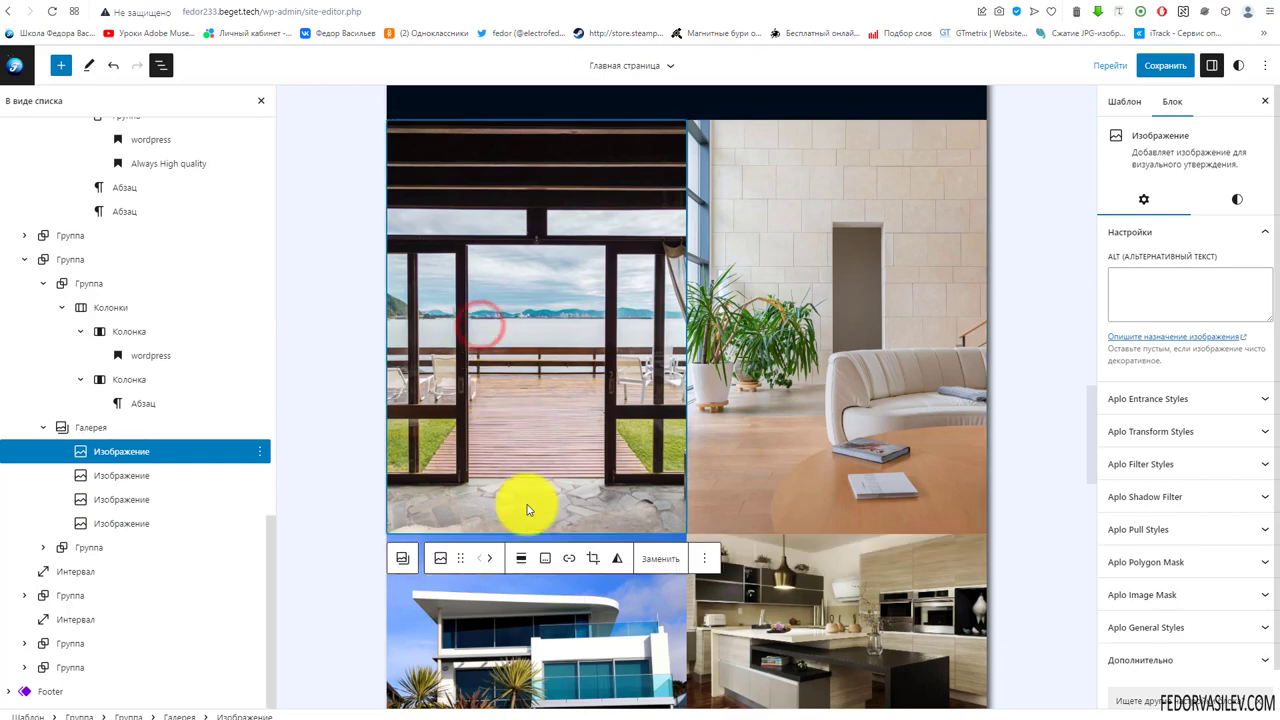
left_click(662, 557)
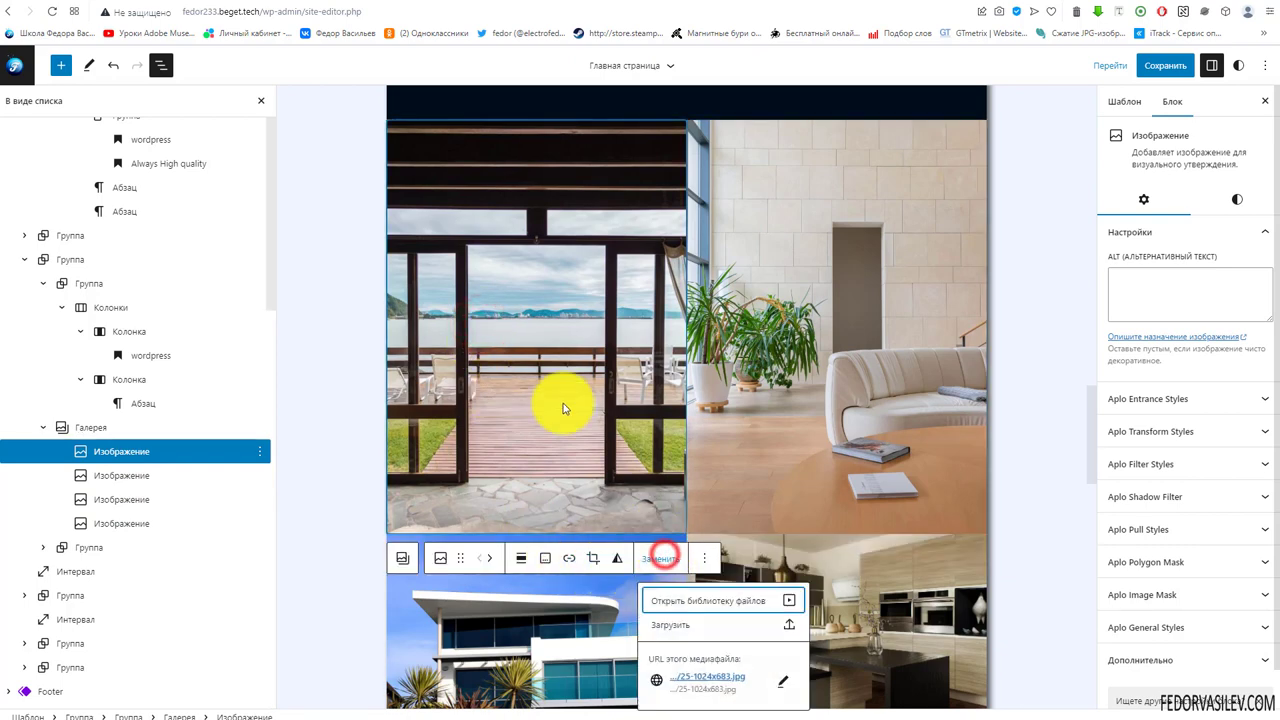
left_click(730, 606)
left_click(262, 242)
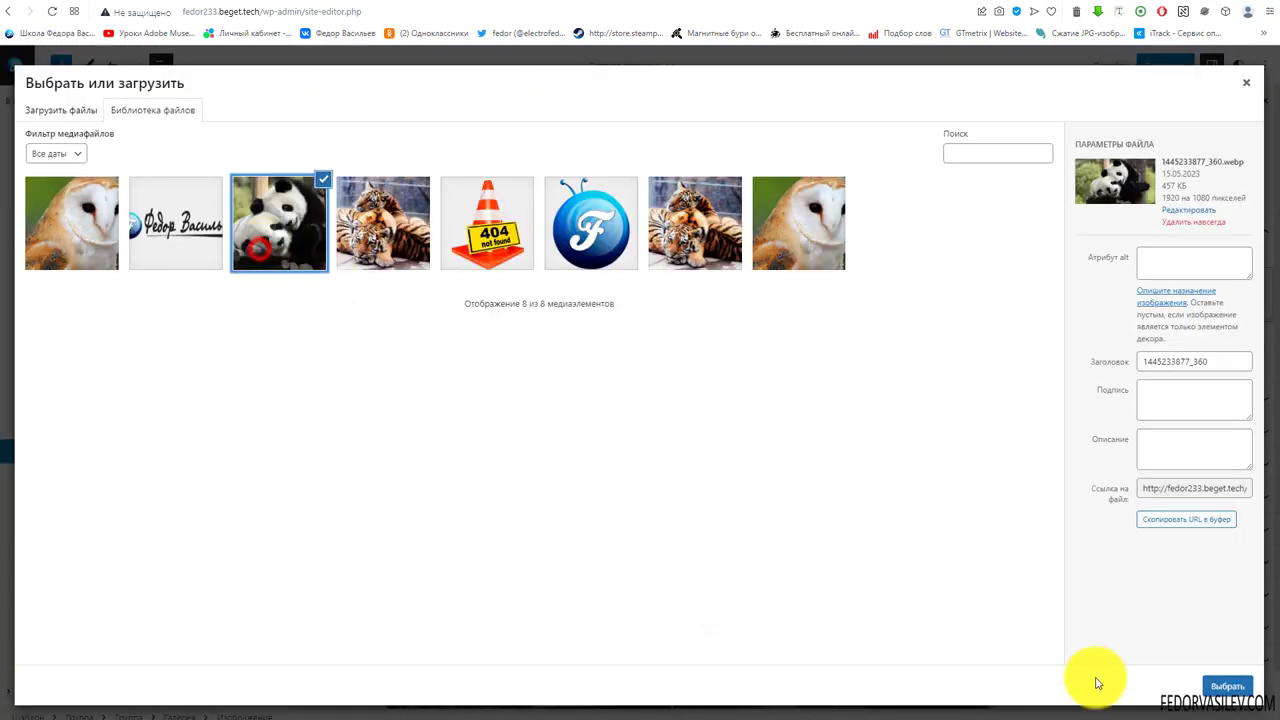
left_click(1207, 684)
scroll(538, 366, "up", 3)
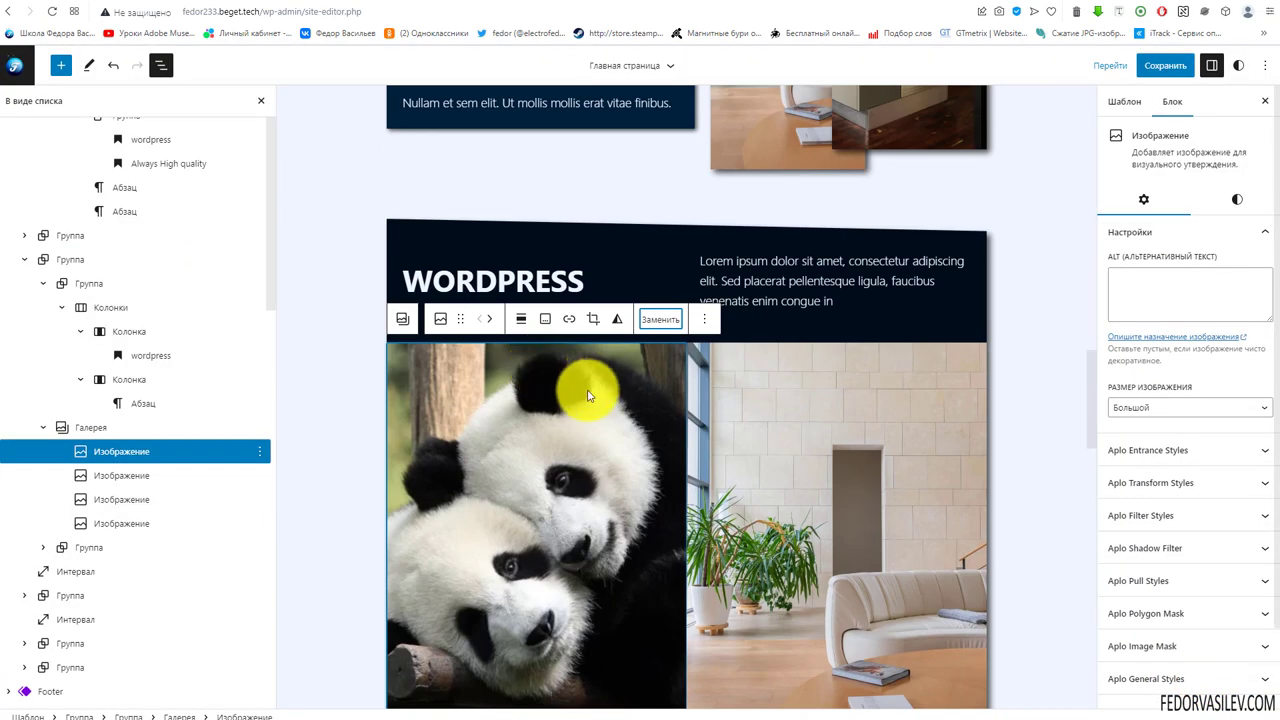
Replace the "Contact us with your idea" heading text in the banner below the gallery with "wordpress".
scroll(588, 396, "down", 3)
scroll(851, 308, "down", 4)
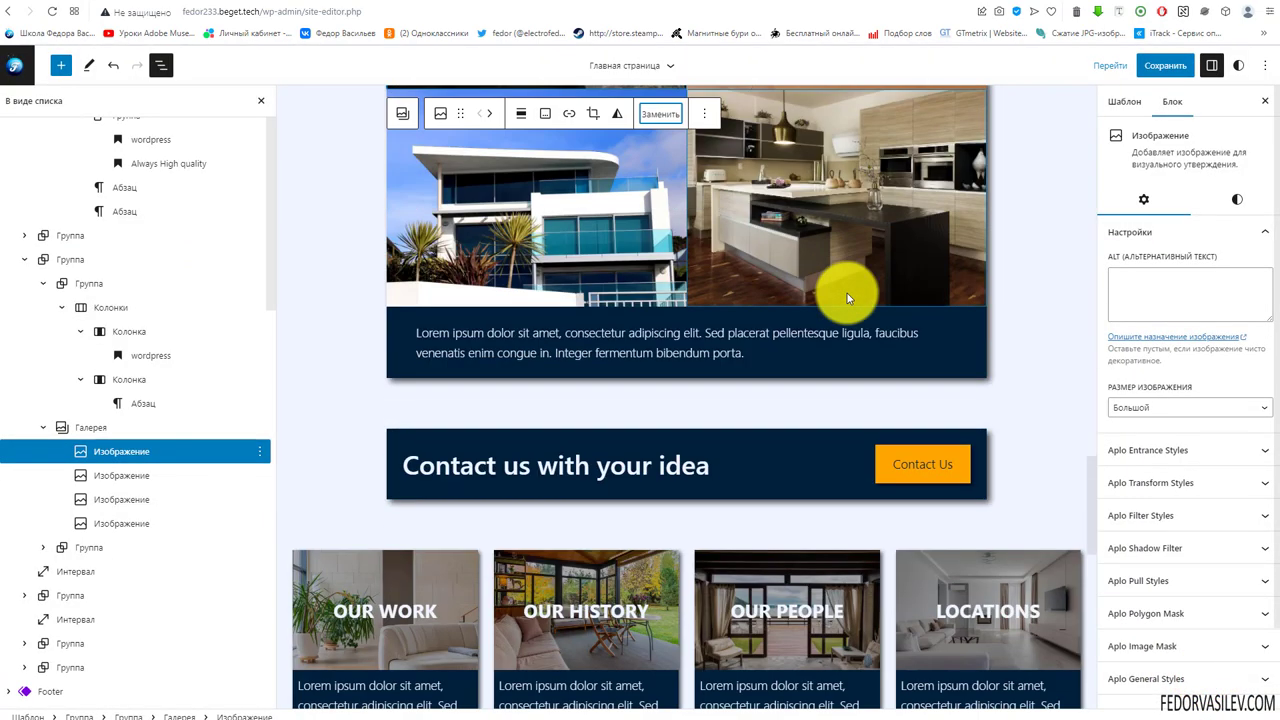
scroll(847, 293, "up", 2)
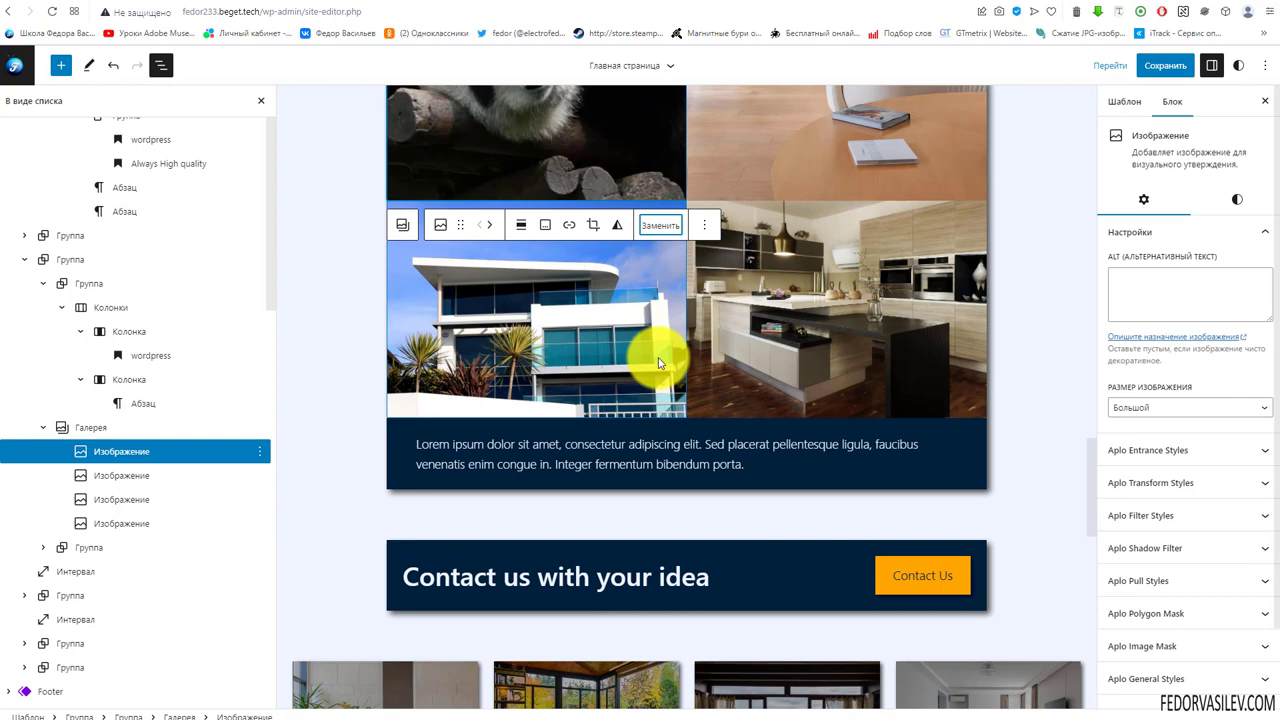
scroll(653, 359, "down", 2)
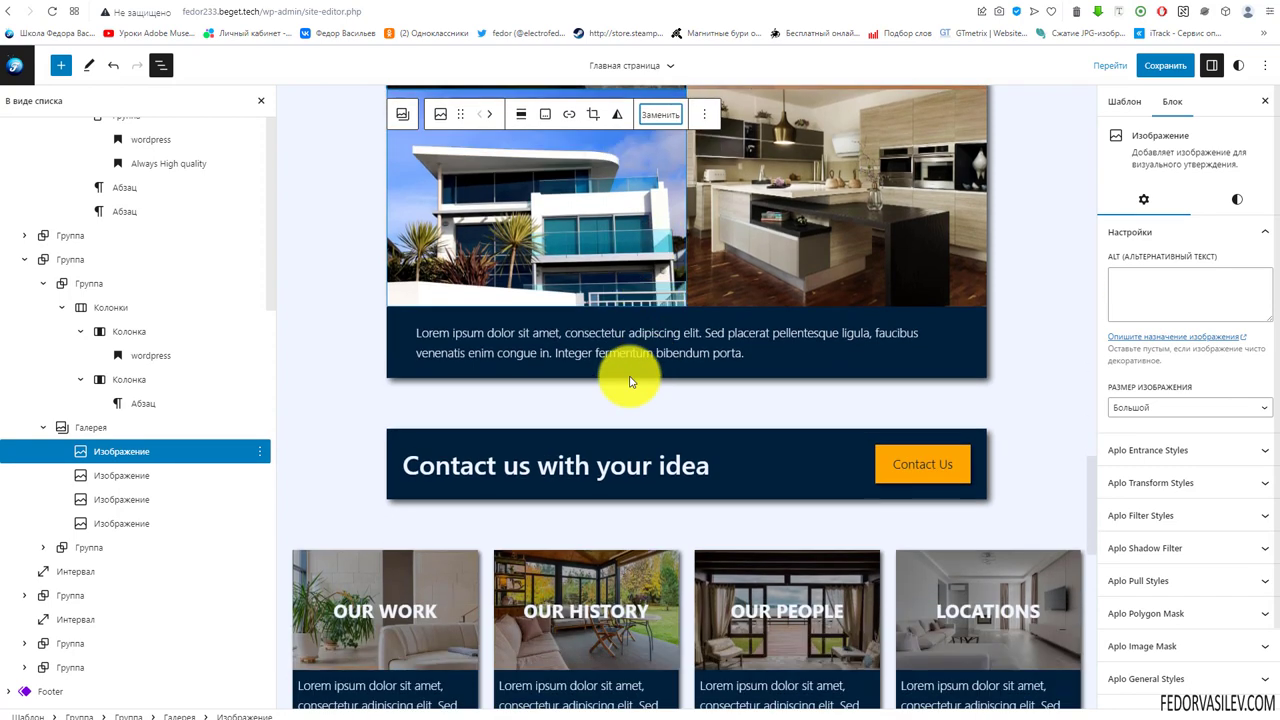
left_click(453, 348)
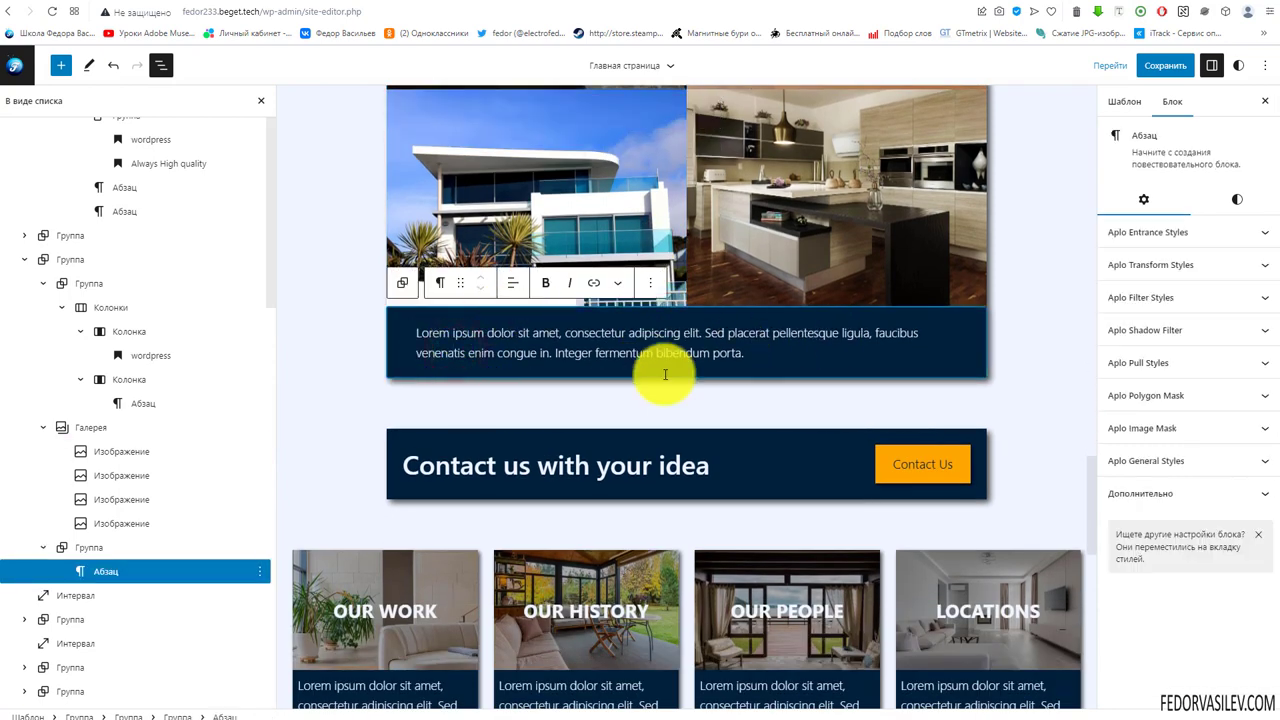
triple_click(450, 460)
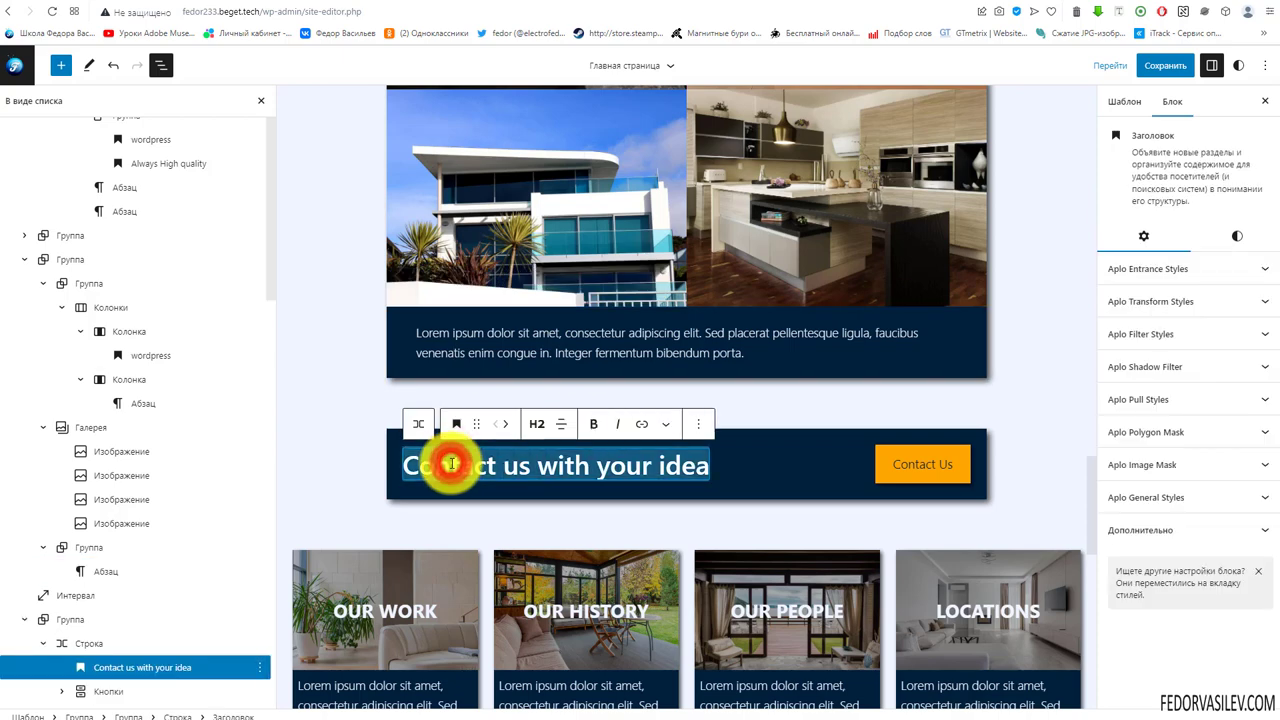
type("wordpress")
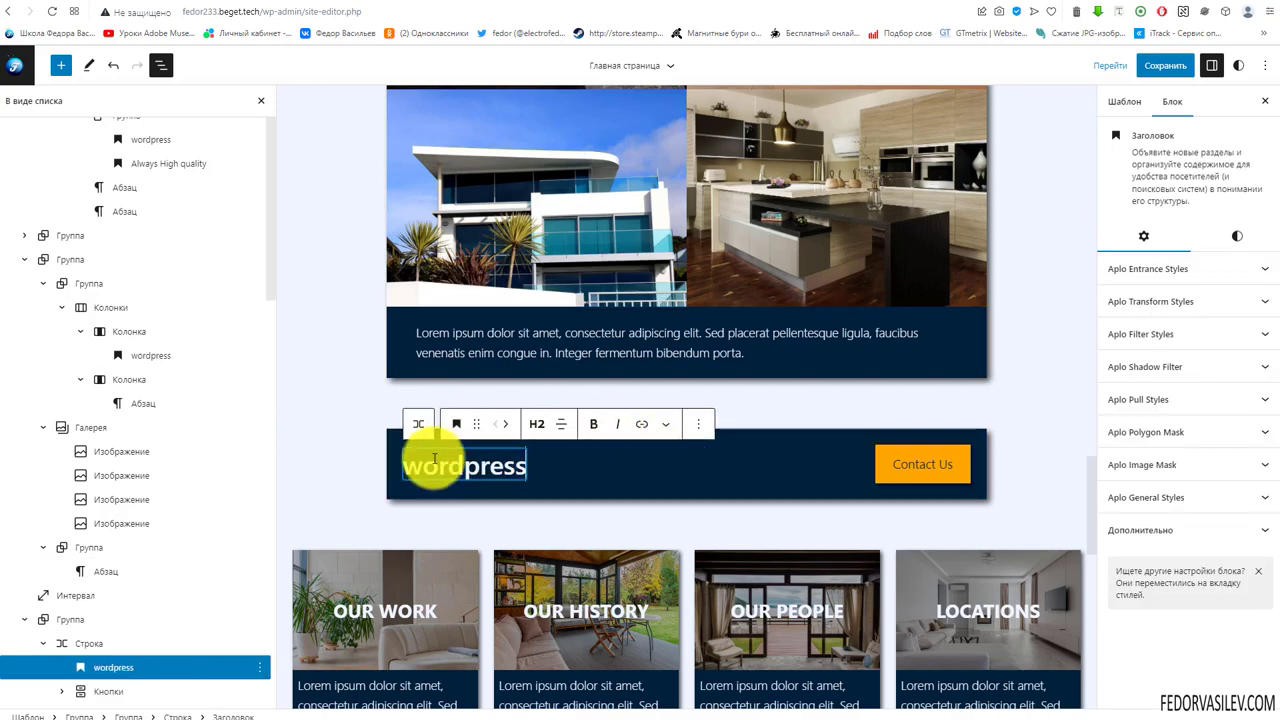
Examine the Contact Us button and the cover, heading and paragraph blocks of the "Our Work" card.
left_click(872, 466)
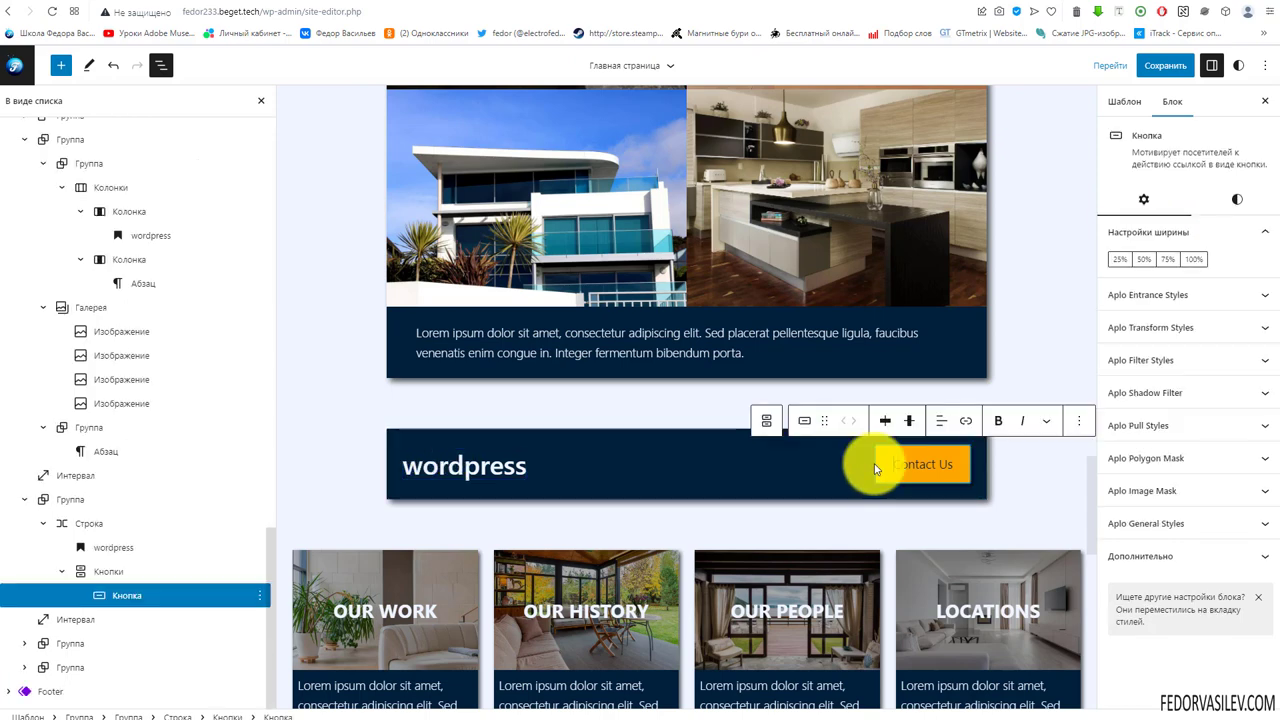
left_click(903, 466)
scroll(600, 412, "down", 1)
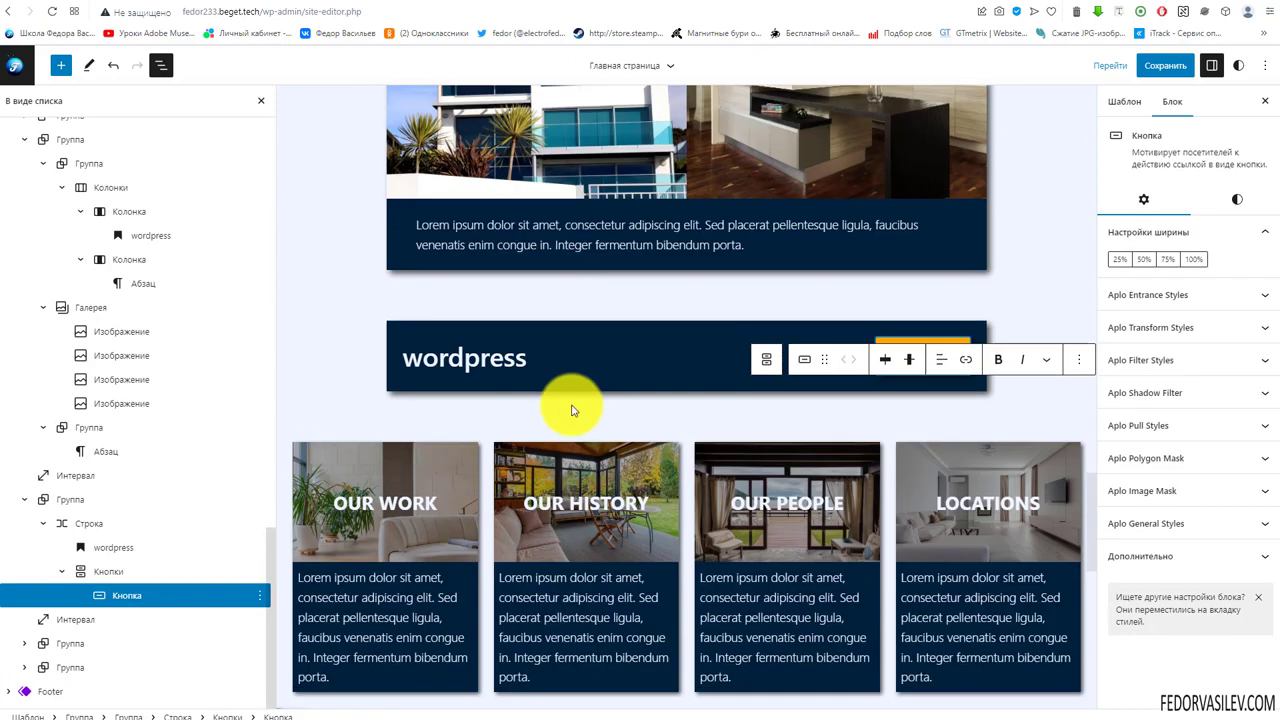
left_click(386, 500)
scroll(386, 470, "down", 3)
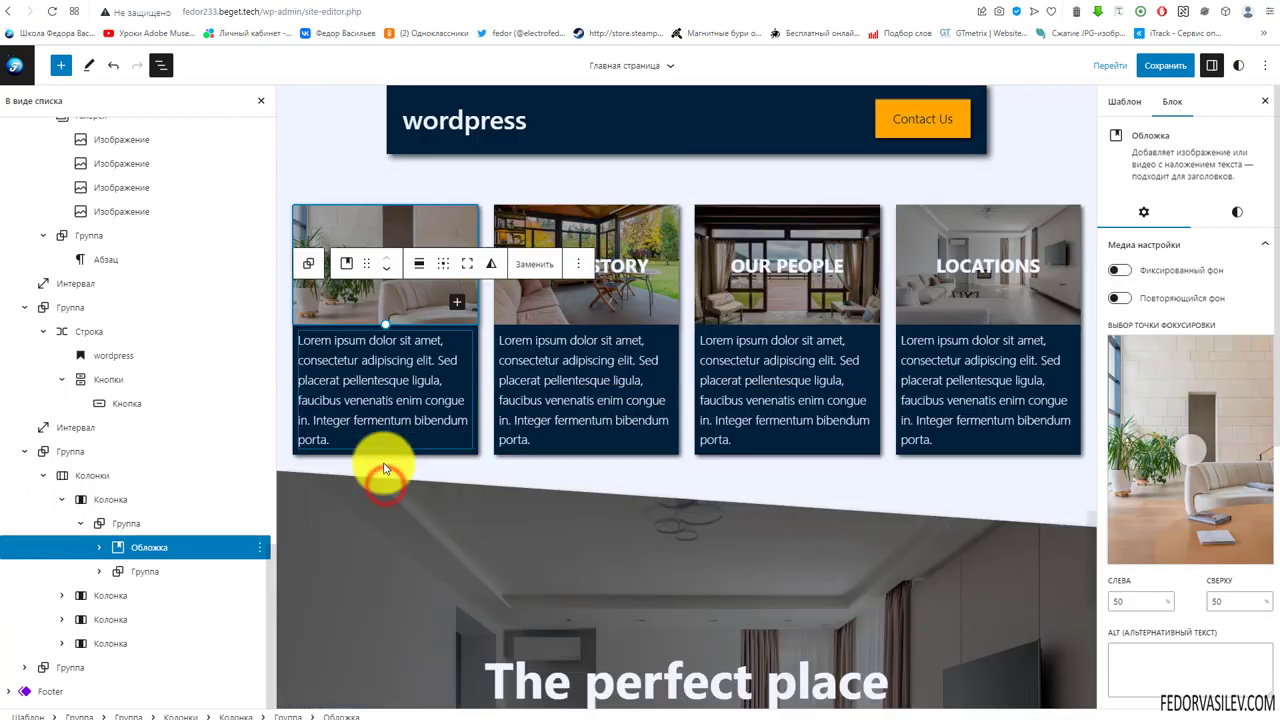
scroll(220, 505, "up", 1)
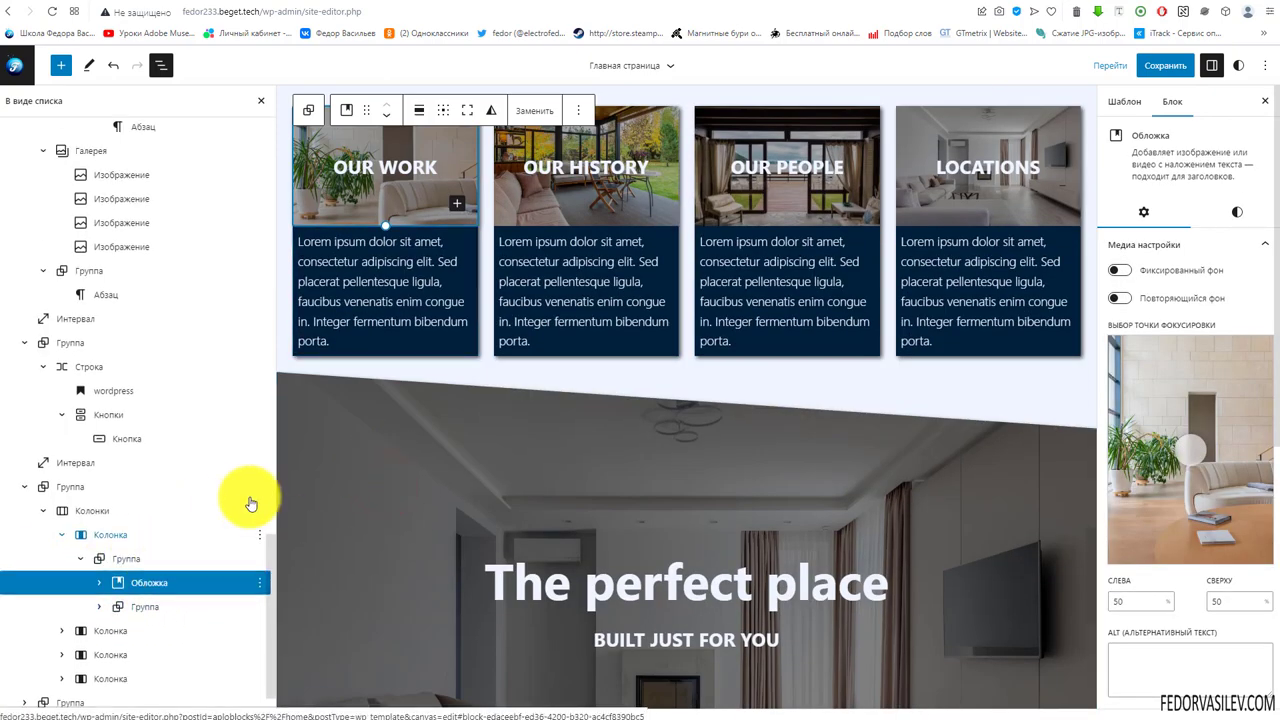
left_click(368, 172)
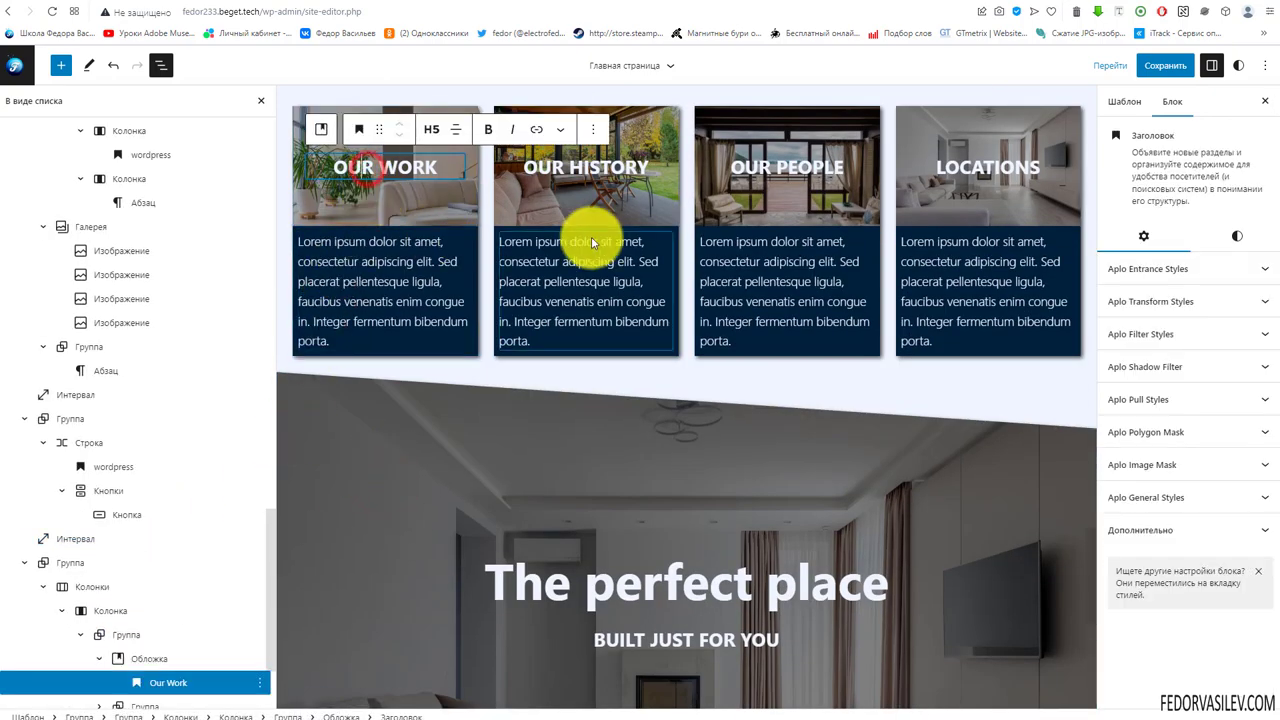
left_click(343, 262)
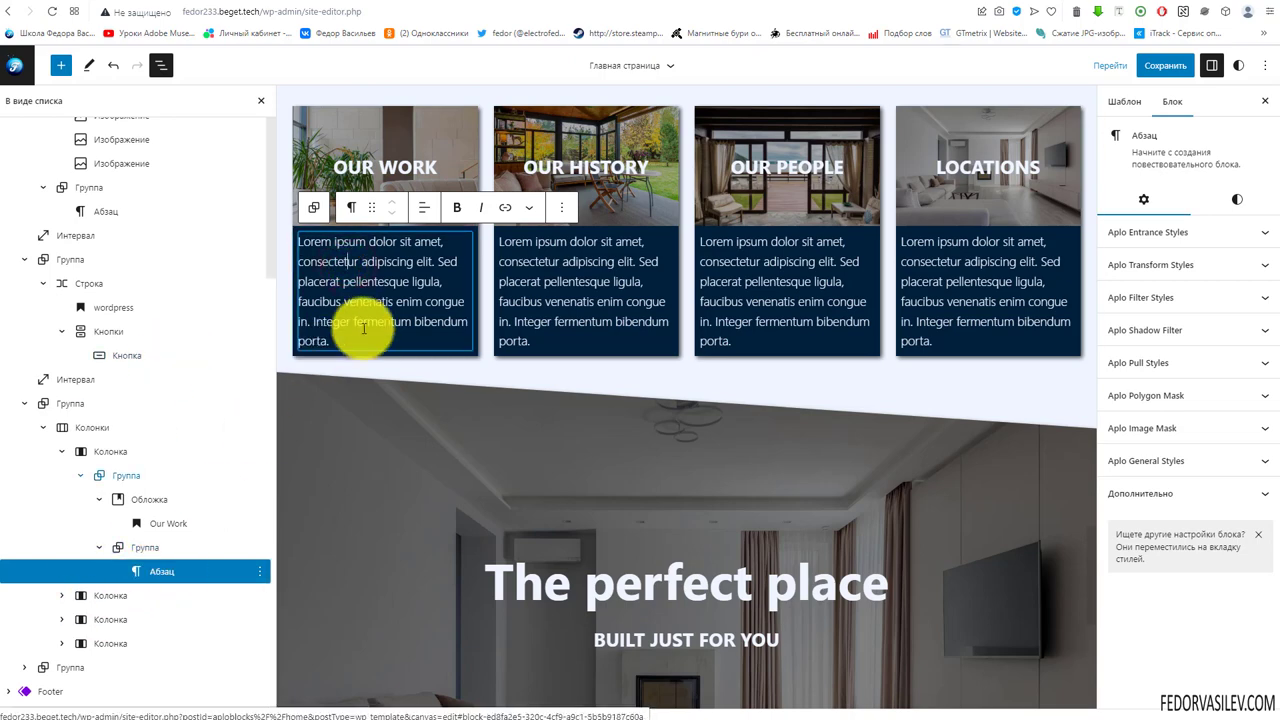
Replace the "The perfect place" heading text on the living room cover with "wordpress".
scroll(514, 271, "down", 3)
triple_click(536, 362)
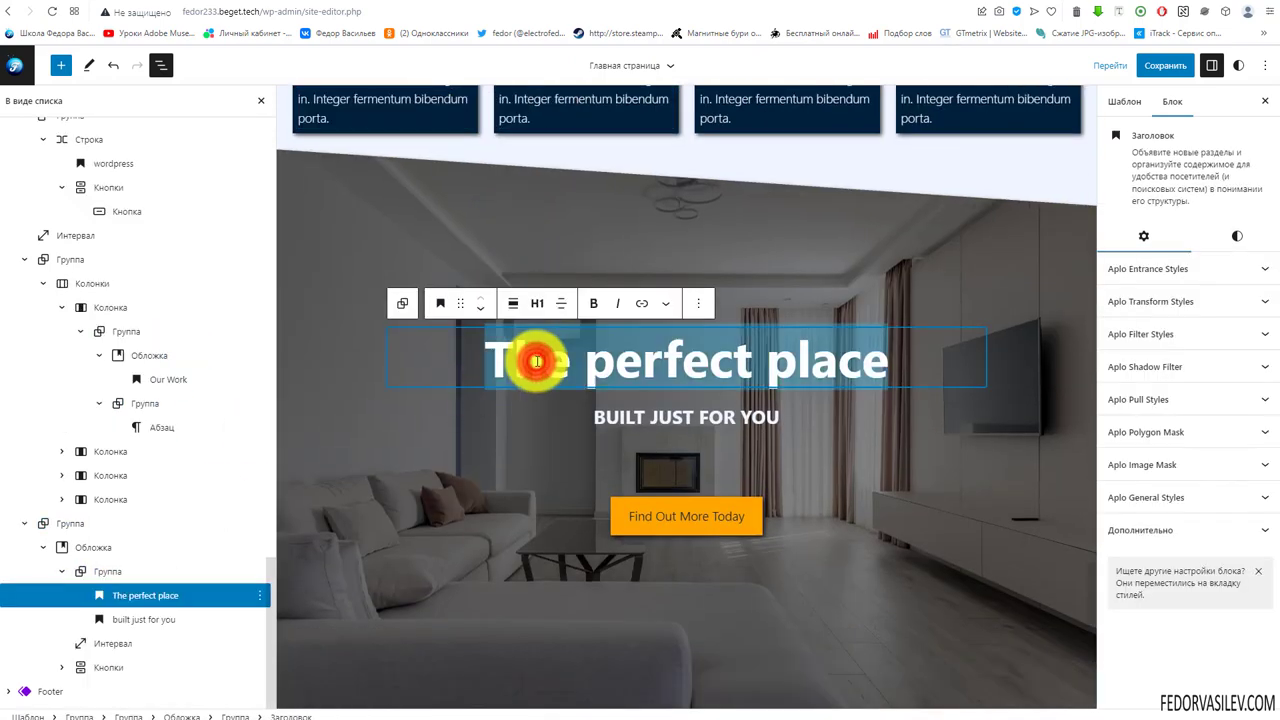
type("wordpress")
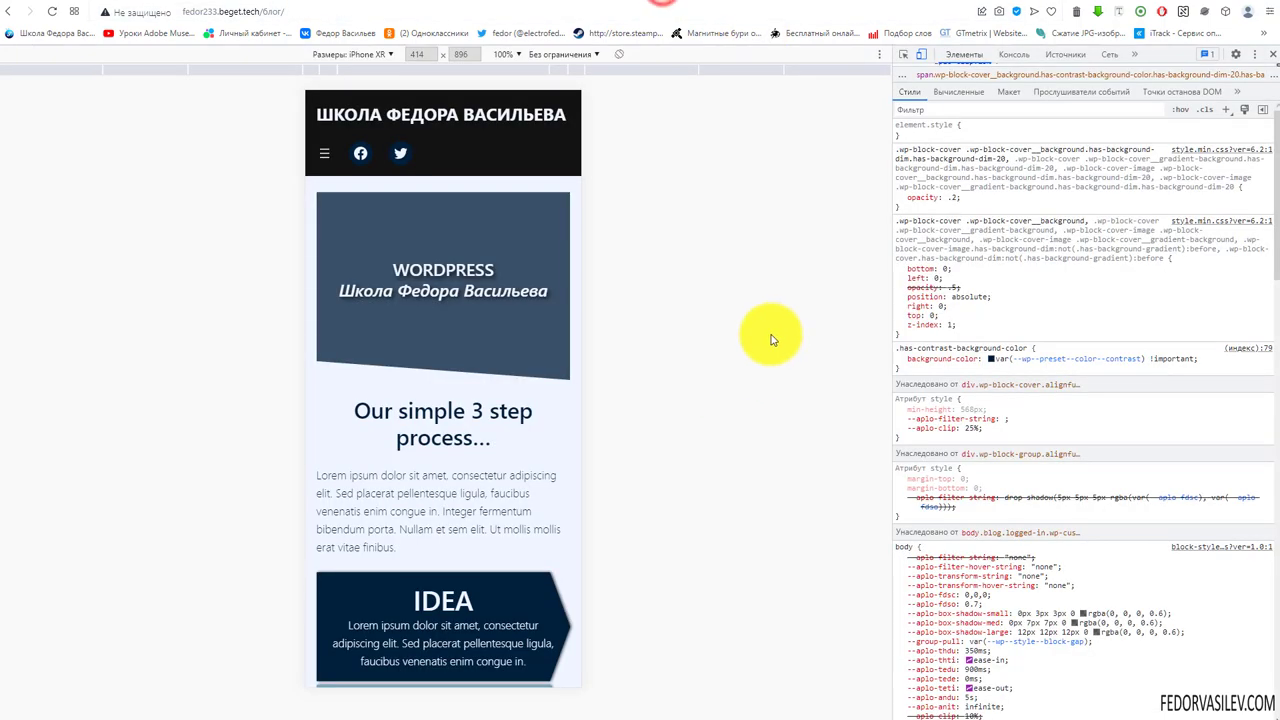
Close the developer tools on the published blog page and examine the scrolling behaviour of the "The perfect place" cover above the footer.
left_click(1273, 54)
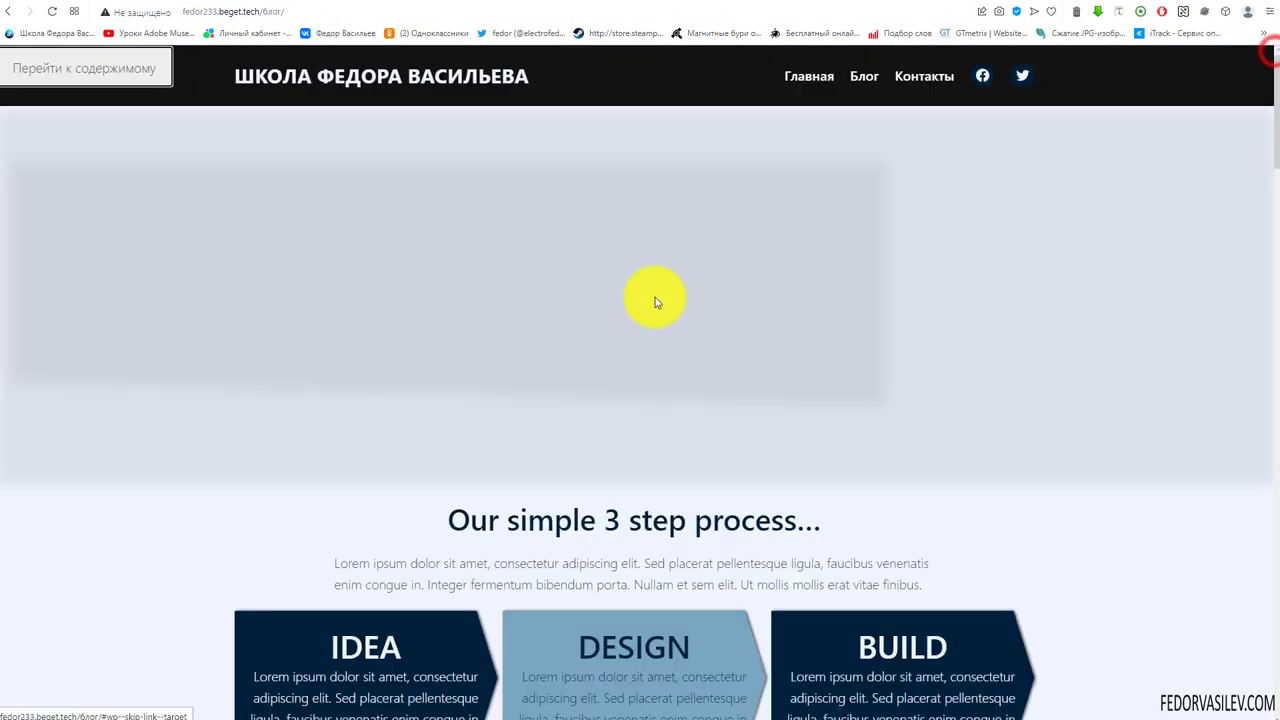
scroll(655, 300, "down", 20)
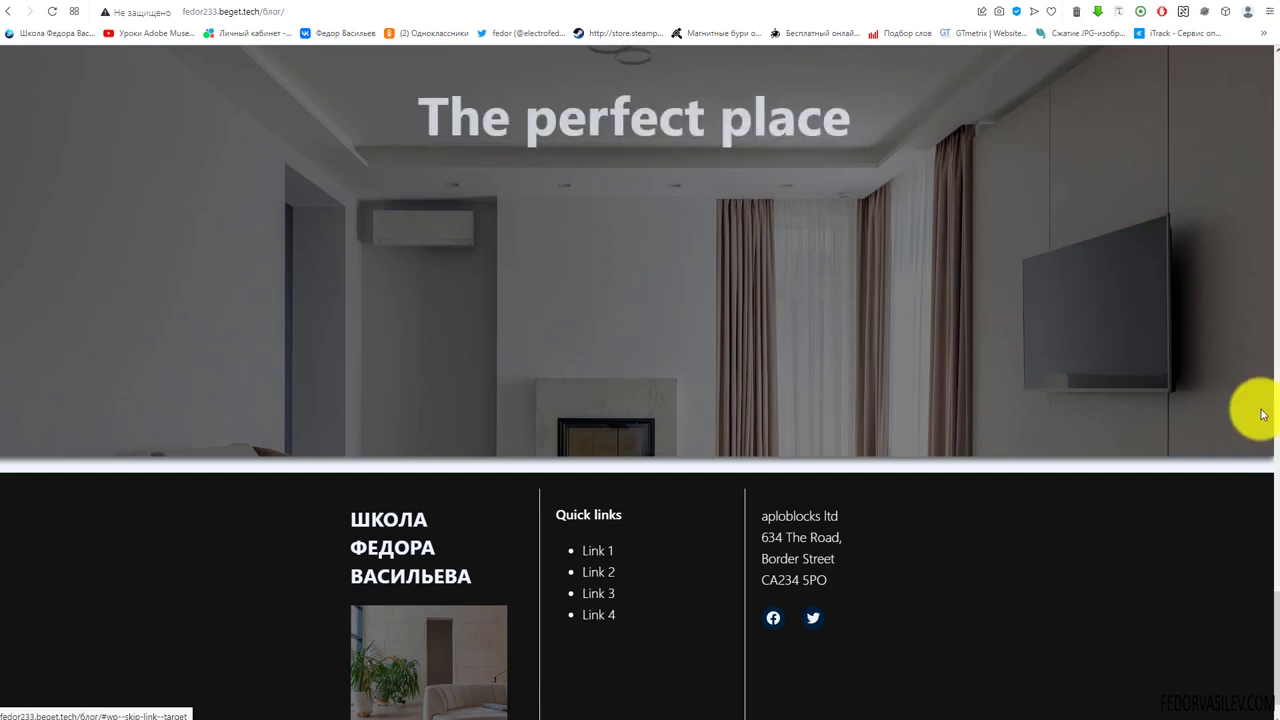
left_click_drag(1268, 606, 669, 509)
scroll(688, 390, "down", 3)
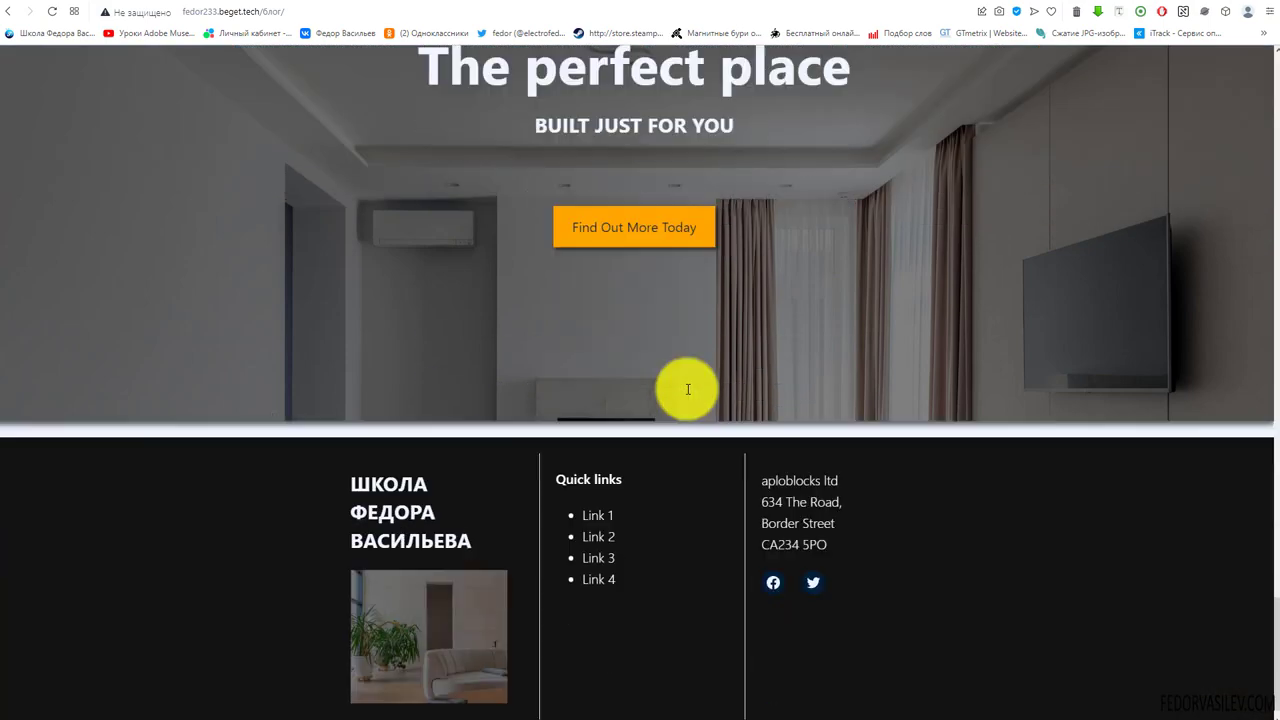
scroll(688, 390, "up", 7)
scroll(688, 389, "down", 1)
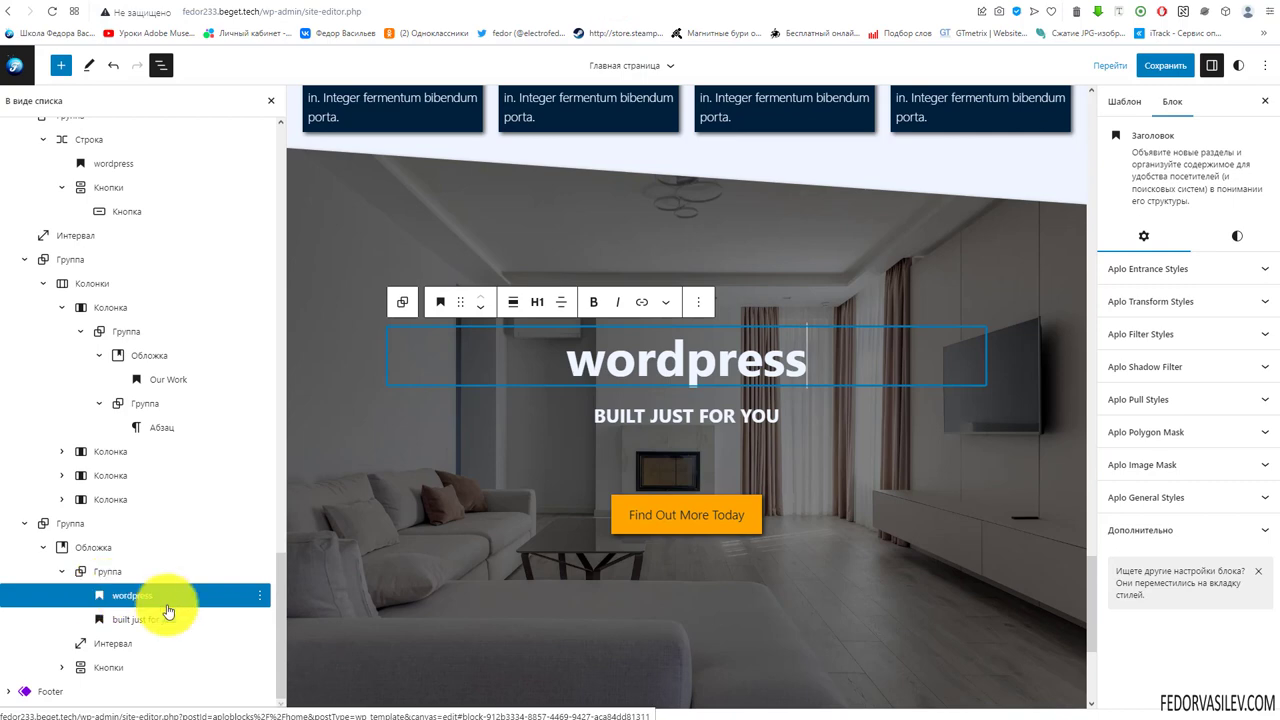
Replace the "Find Out More Today" button text on the living room cover with "купить" and make it bold.
left_click(97, 548)
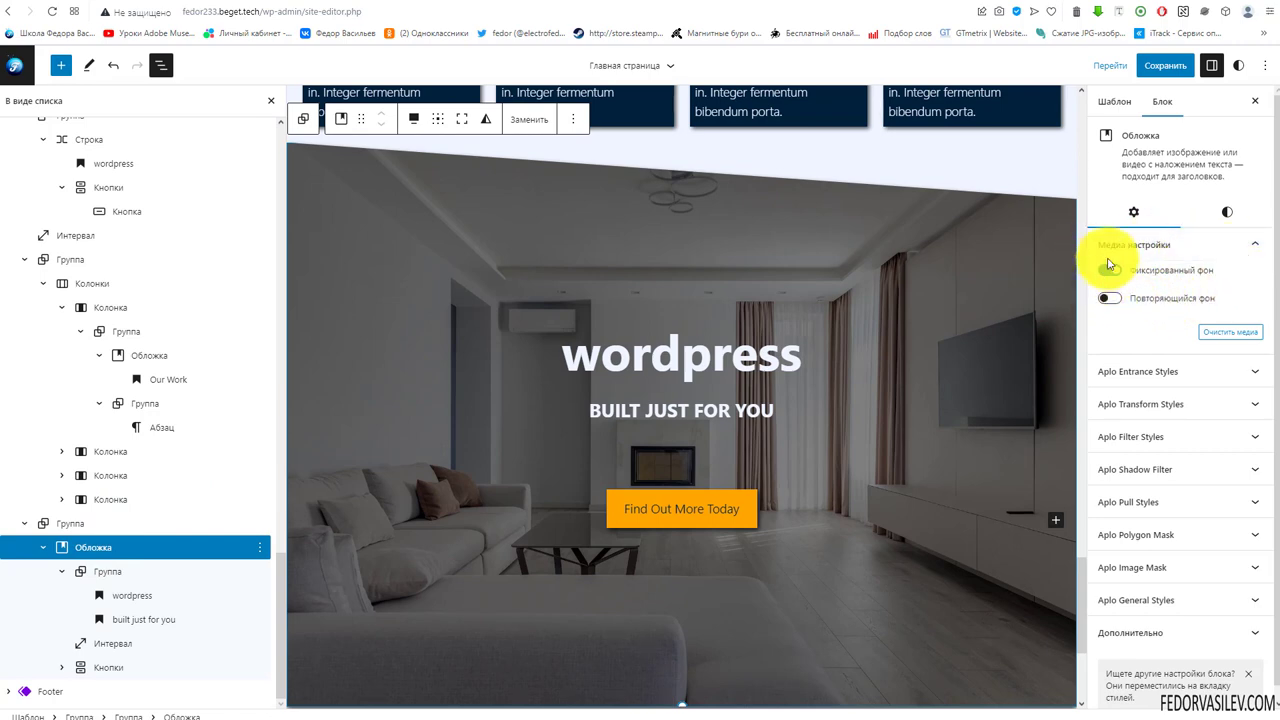
left_click(649, 368)
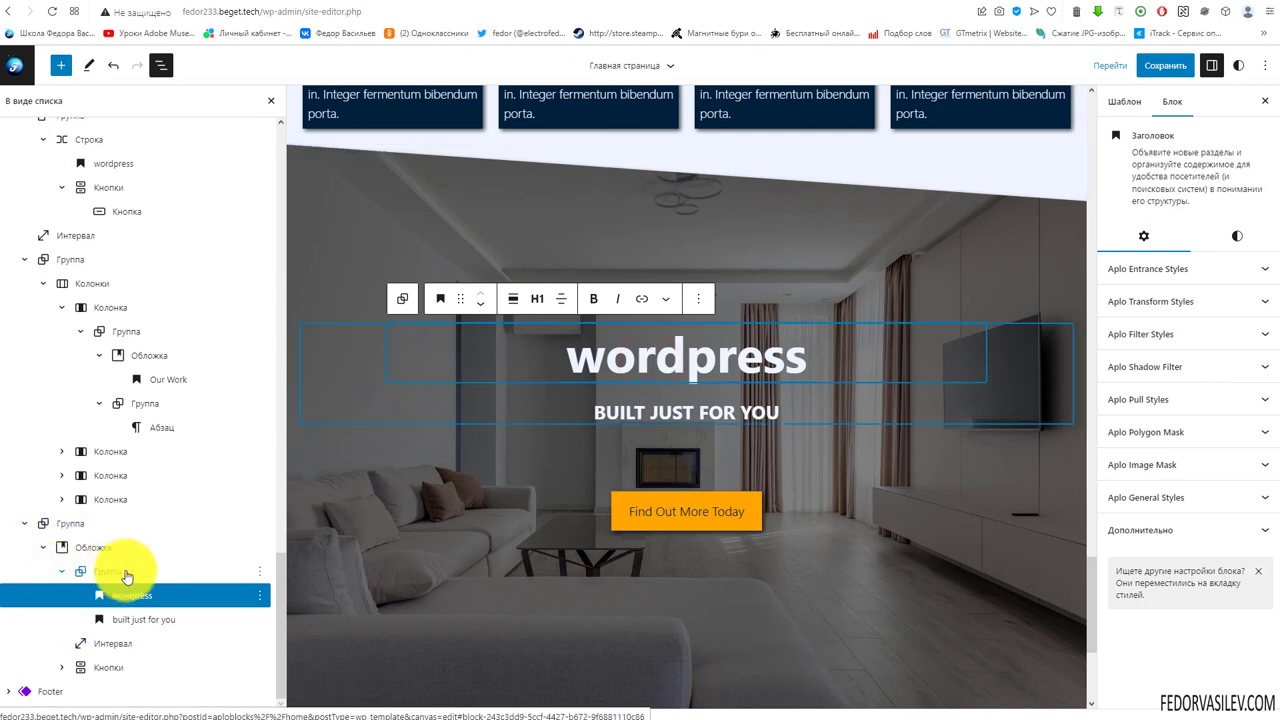
left_click(620, 410)
left_click(654, 512)
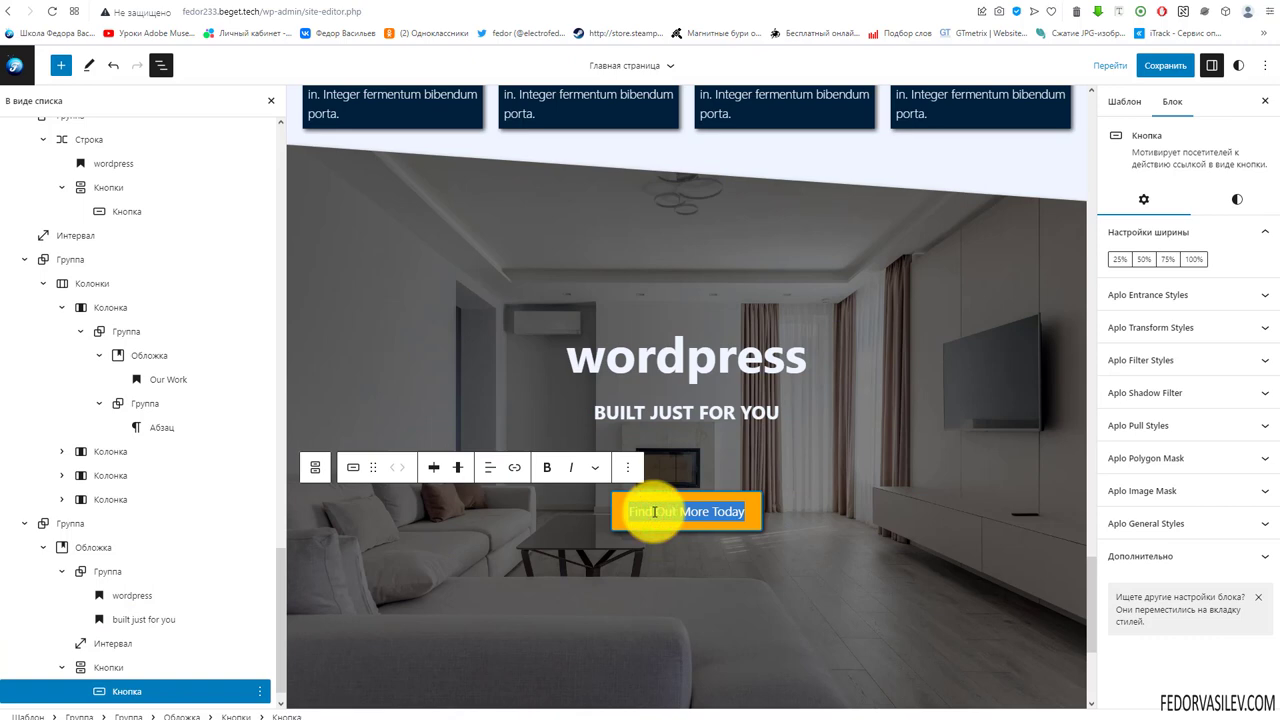
type("ку")
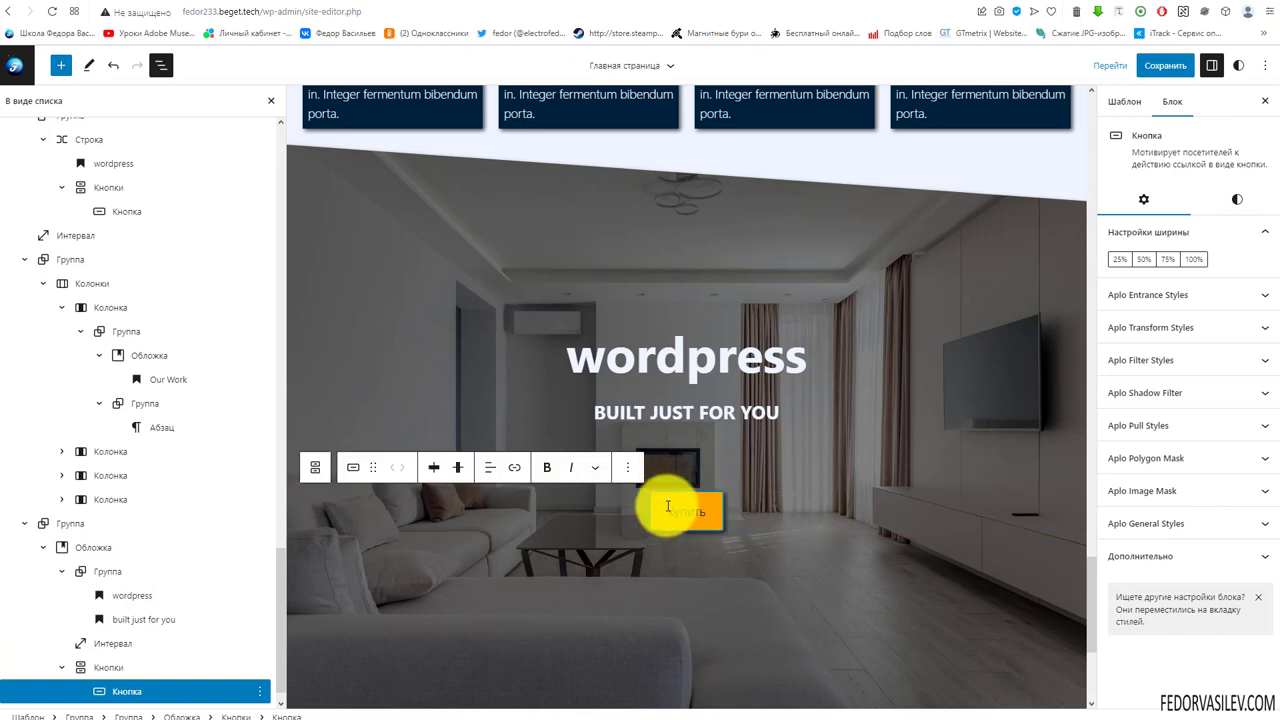
double_click(680, 511)
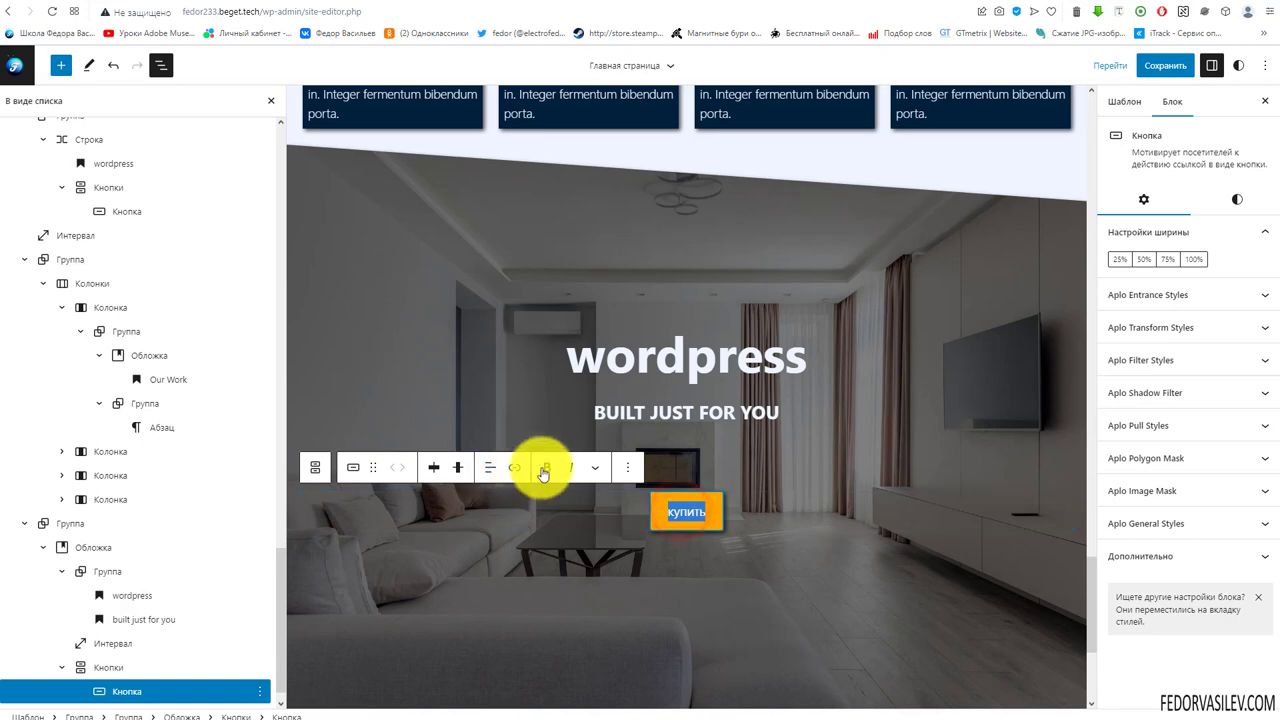
left_click(542, 470)
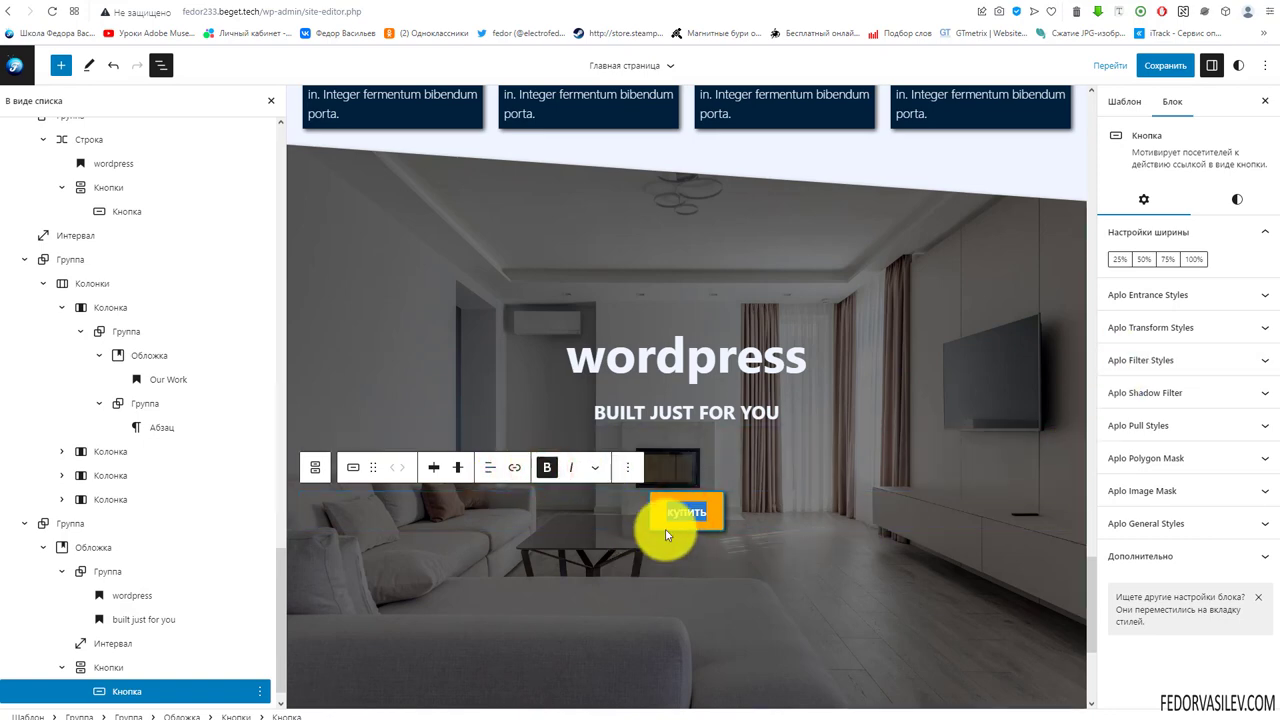
Set the "купить" button's corner radius to 23 px and its inner padding to 1 vertically and 4 horizontally.
left_click(1237, 199)
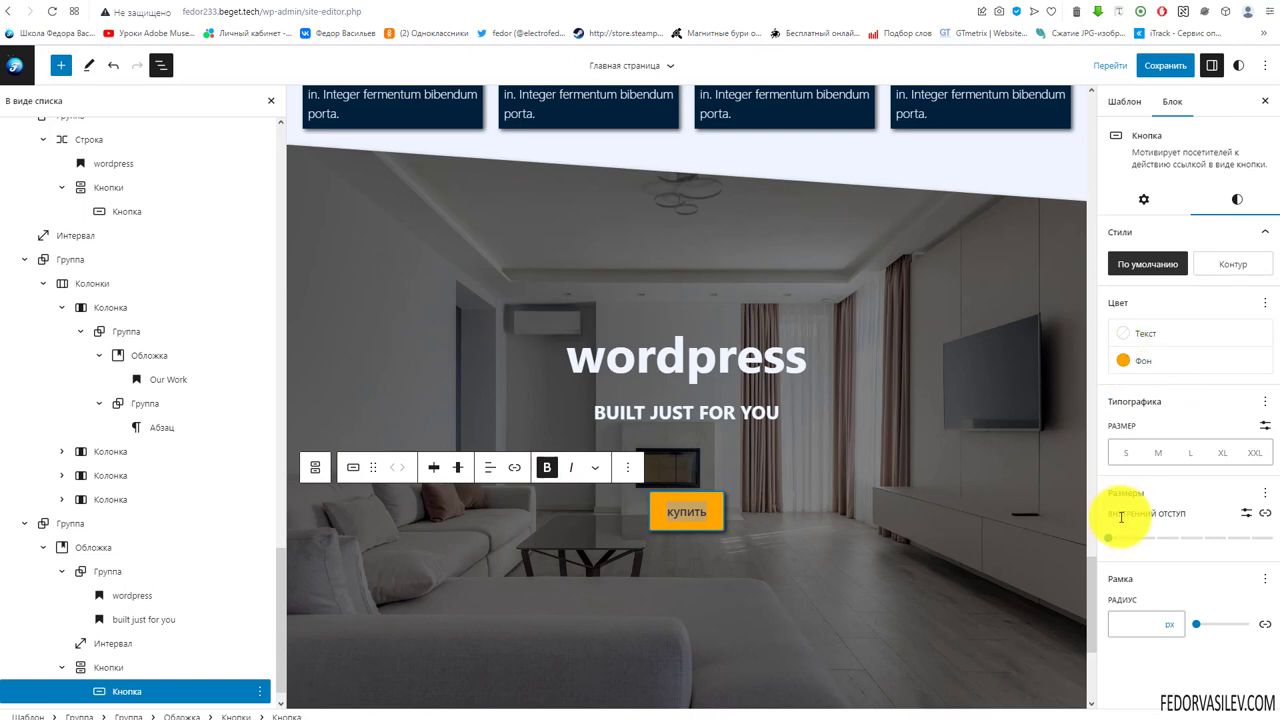
left_click(1208, 628)
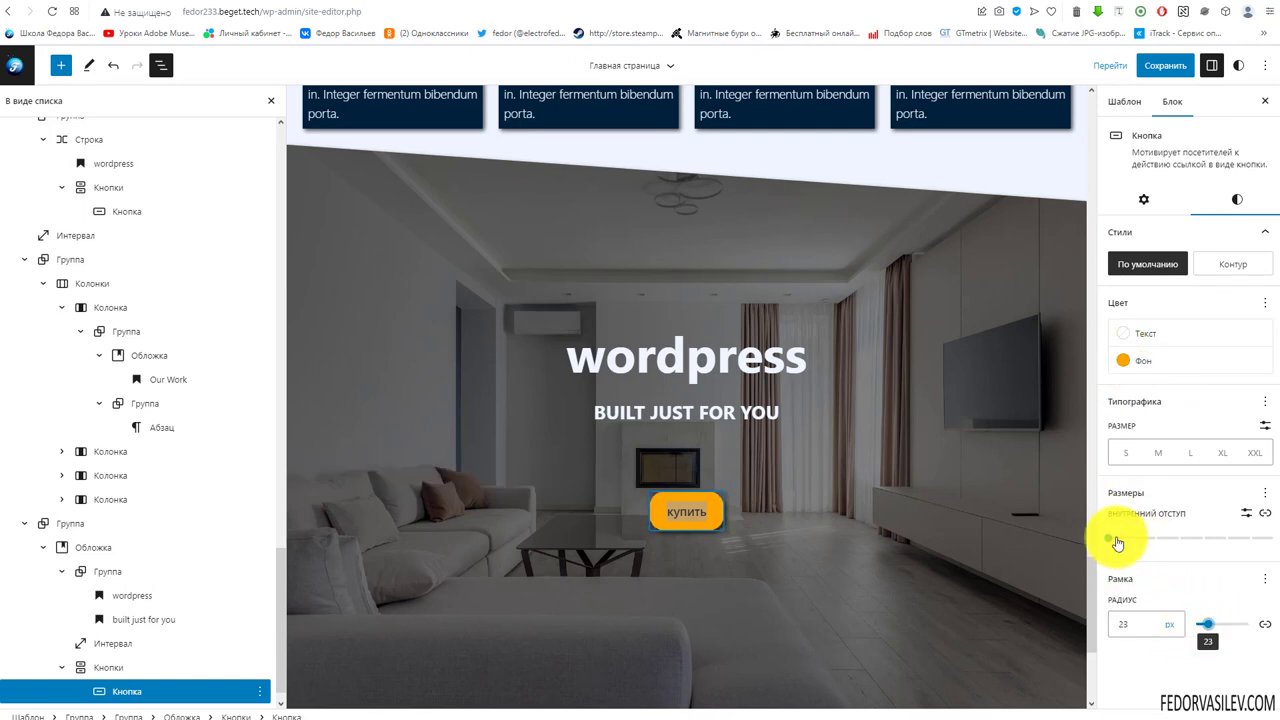
left_click_drag(1118, 541, 1154, 549)
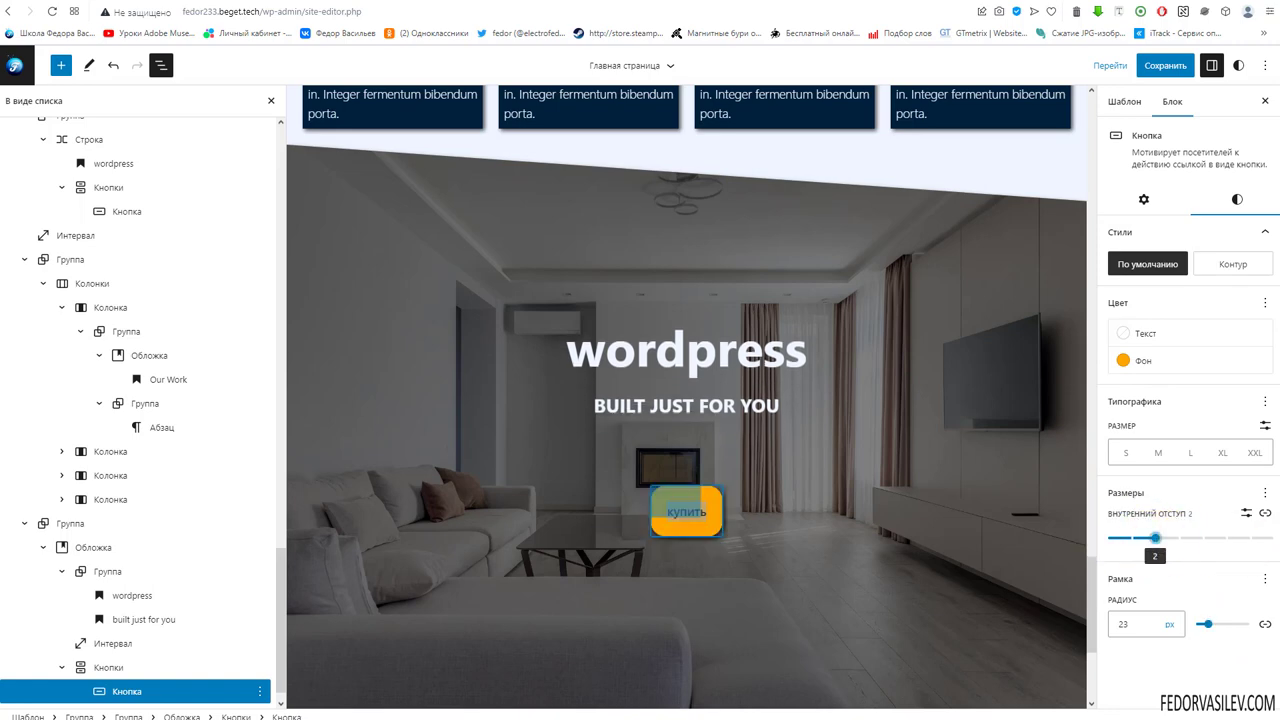
left_click(1265, 513)
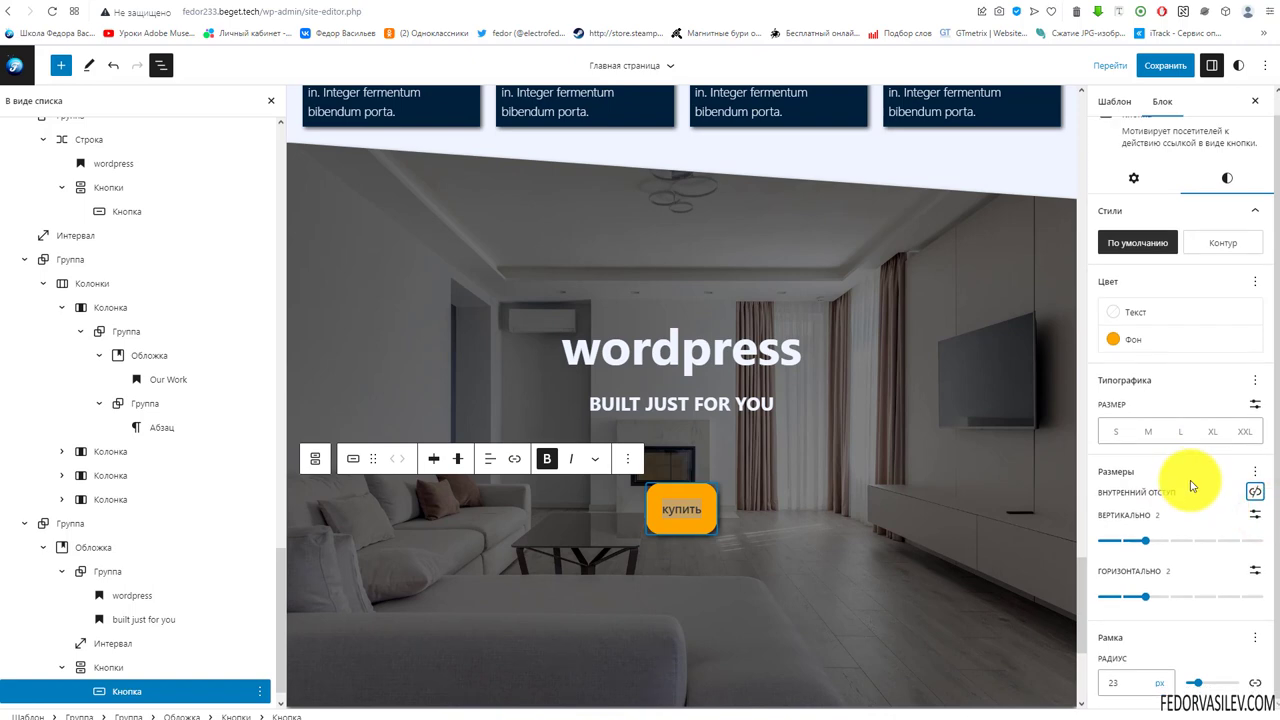
left_click_drag(1151, 544, 1120, 549)
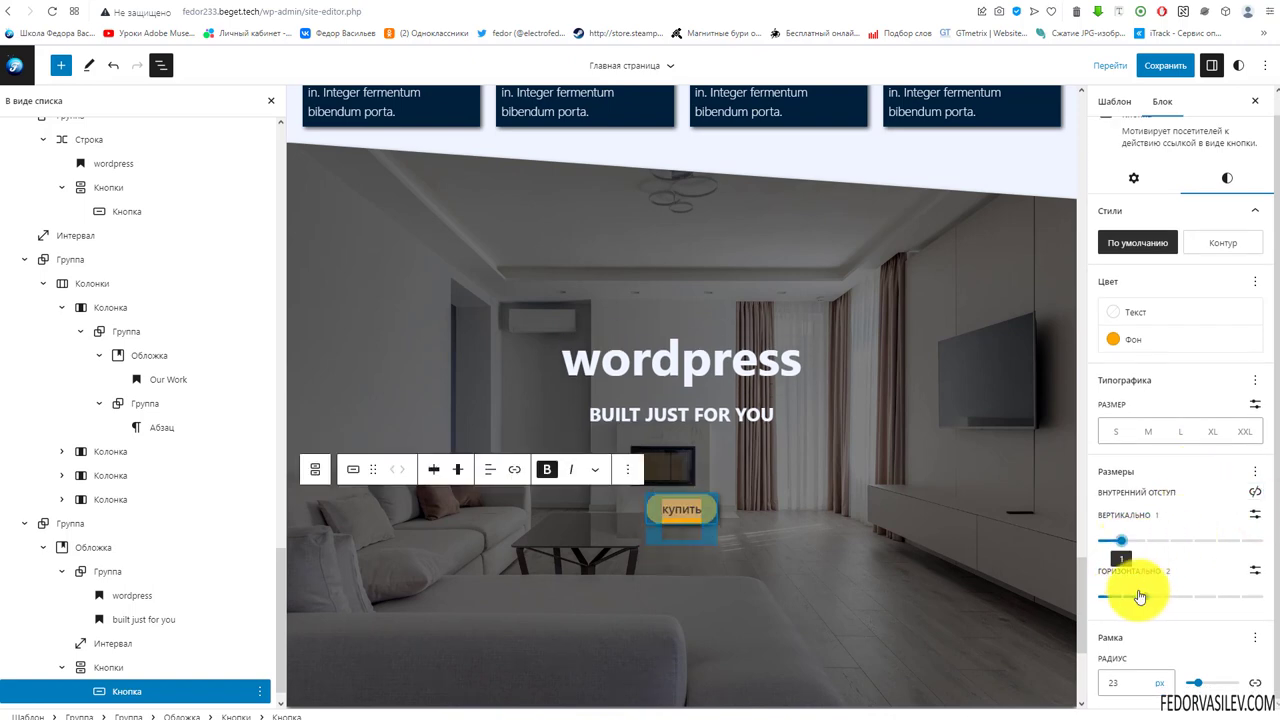
left_click_drag(1145, 596, 1186, 607)
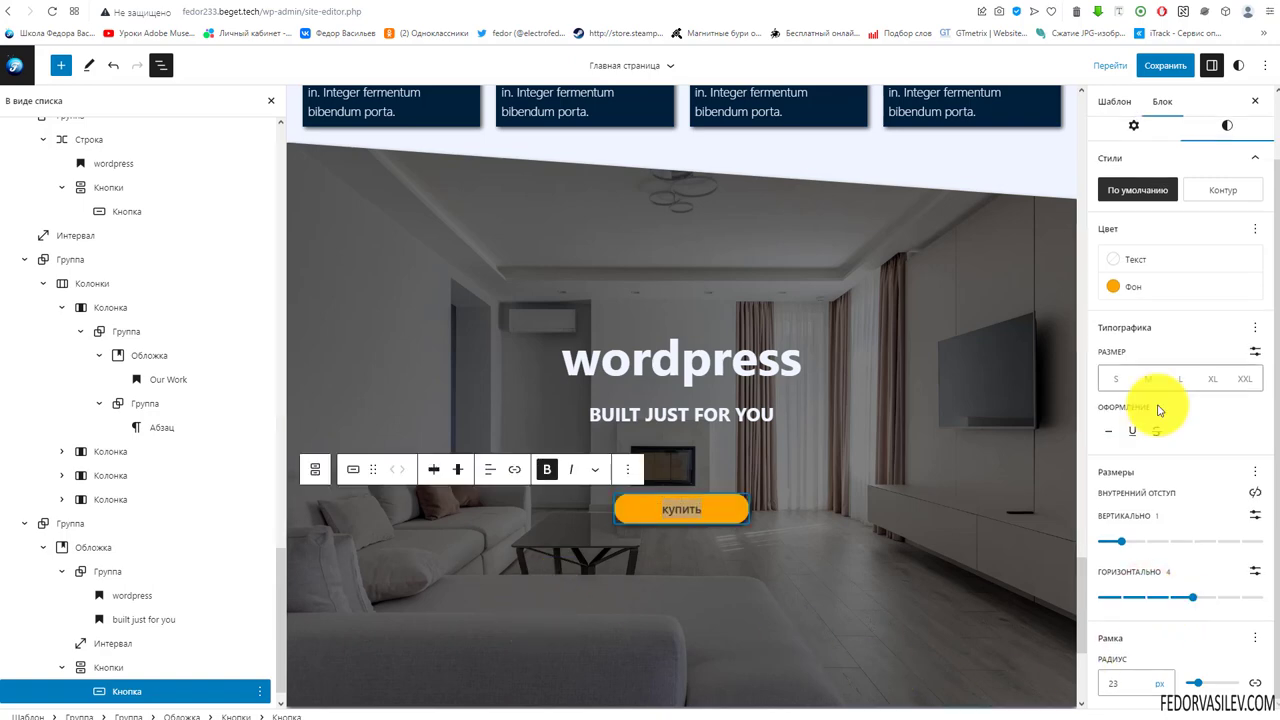
Compare the L and XL text sizes on the "купить" button, keep L, and save the home page template.
left_click(1181, 388)
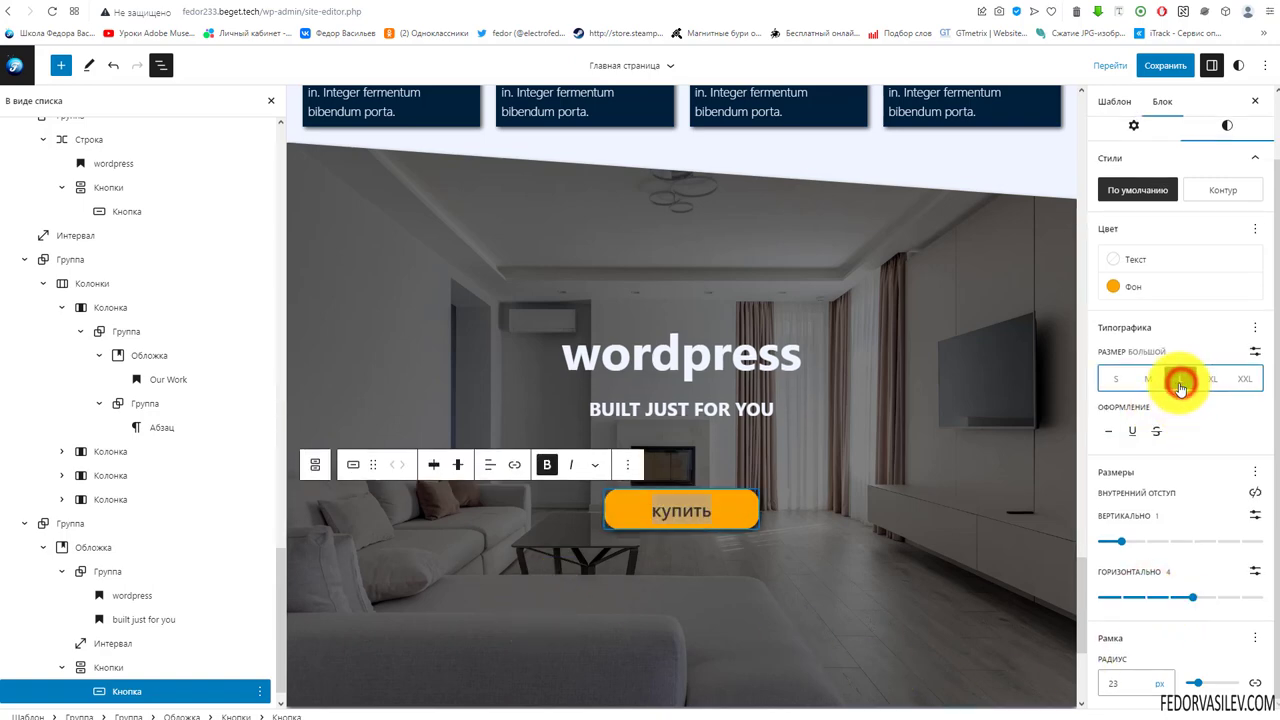
left_click(1243, 385)
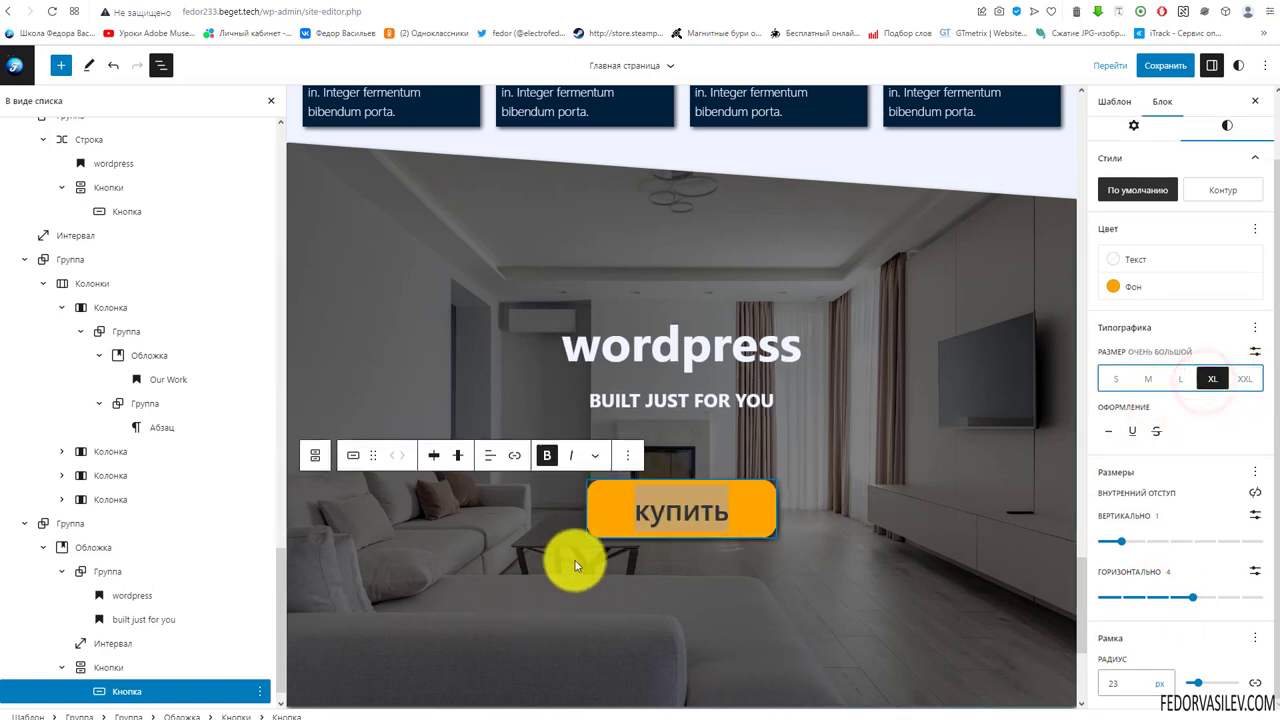
left_click(422, 372)
scroll(531, 465, "down", 2)
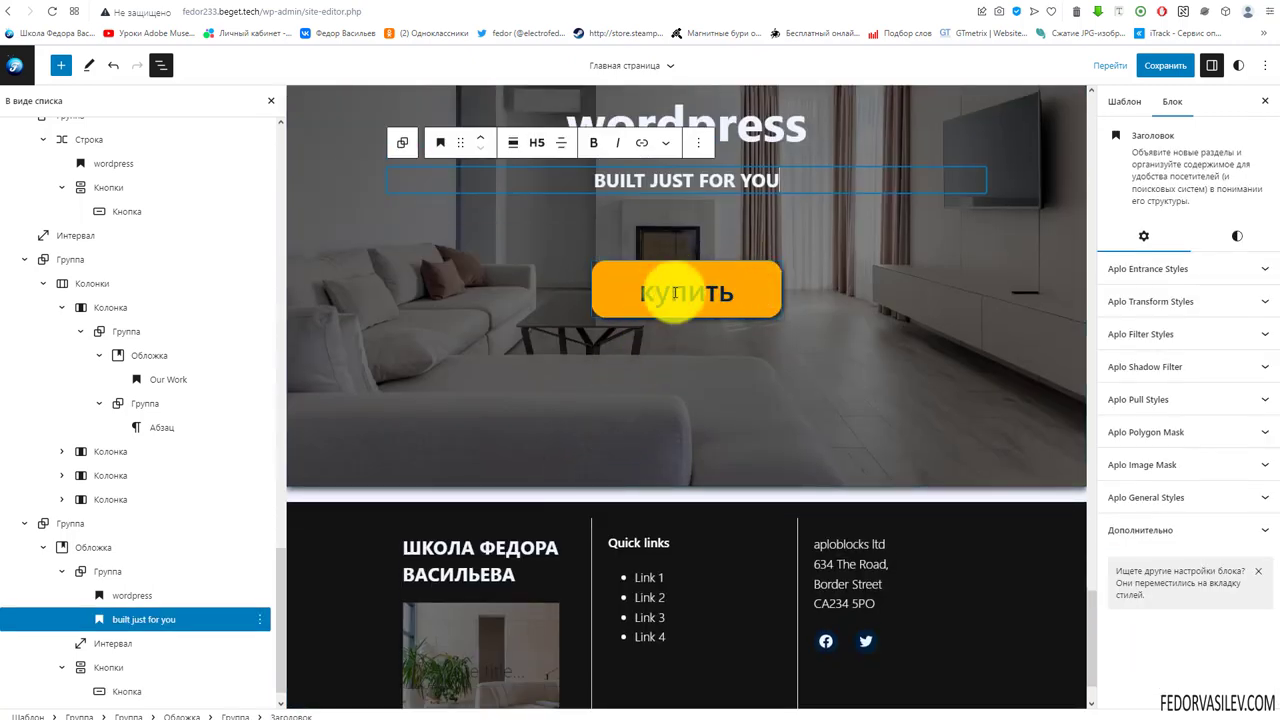
left_click(600, 291)
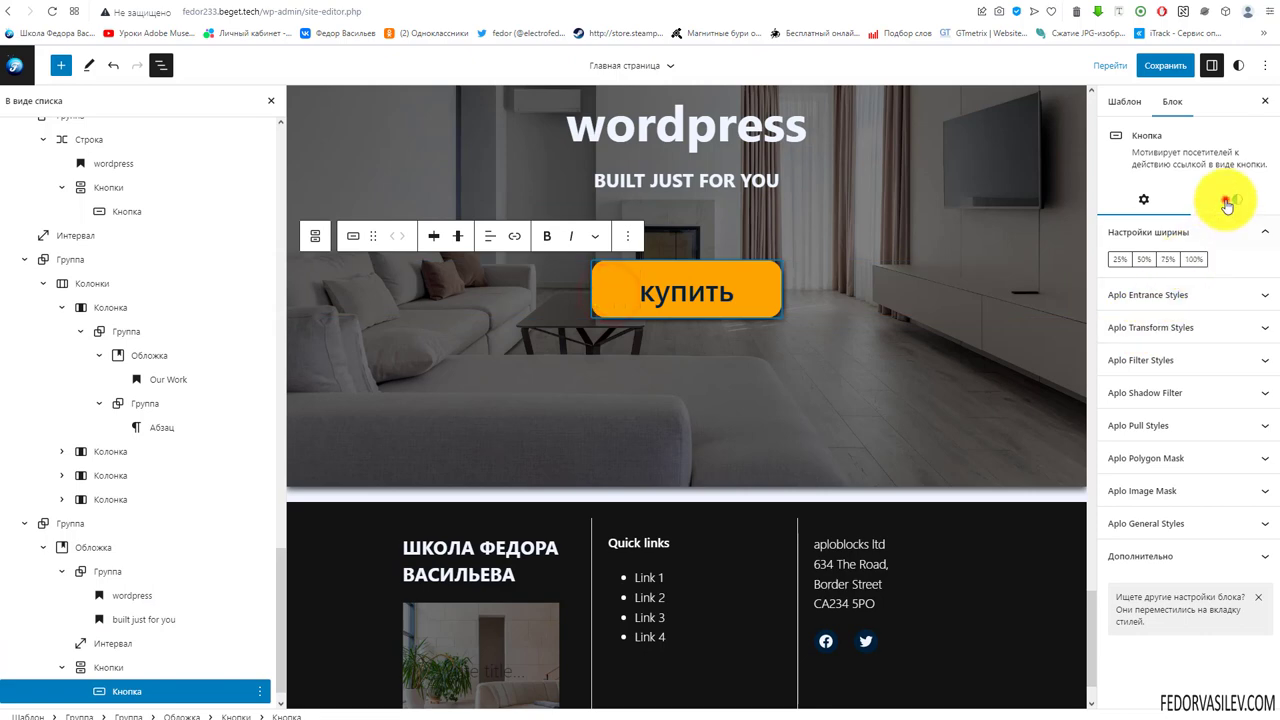
left_click(1228, 200)
left_click(1179, 452)
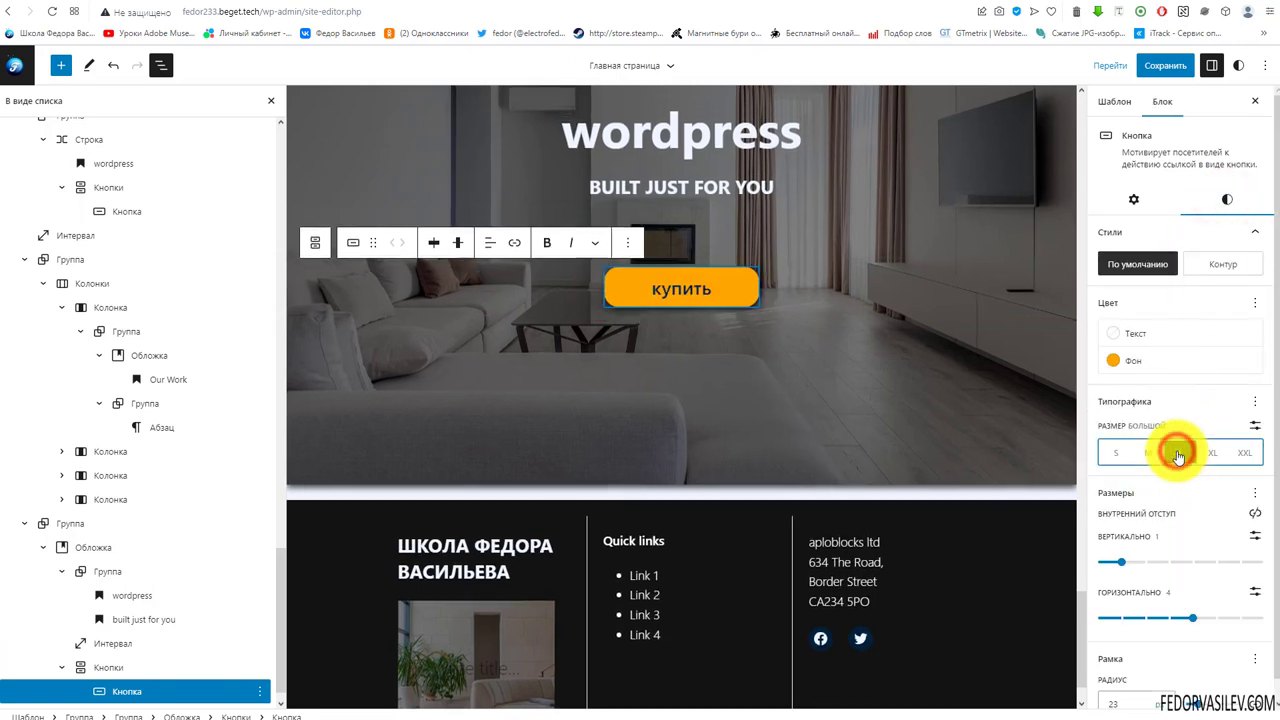
scroll(575, 348, "down", 1)
scroll(920, 191, "up", 3)
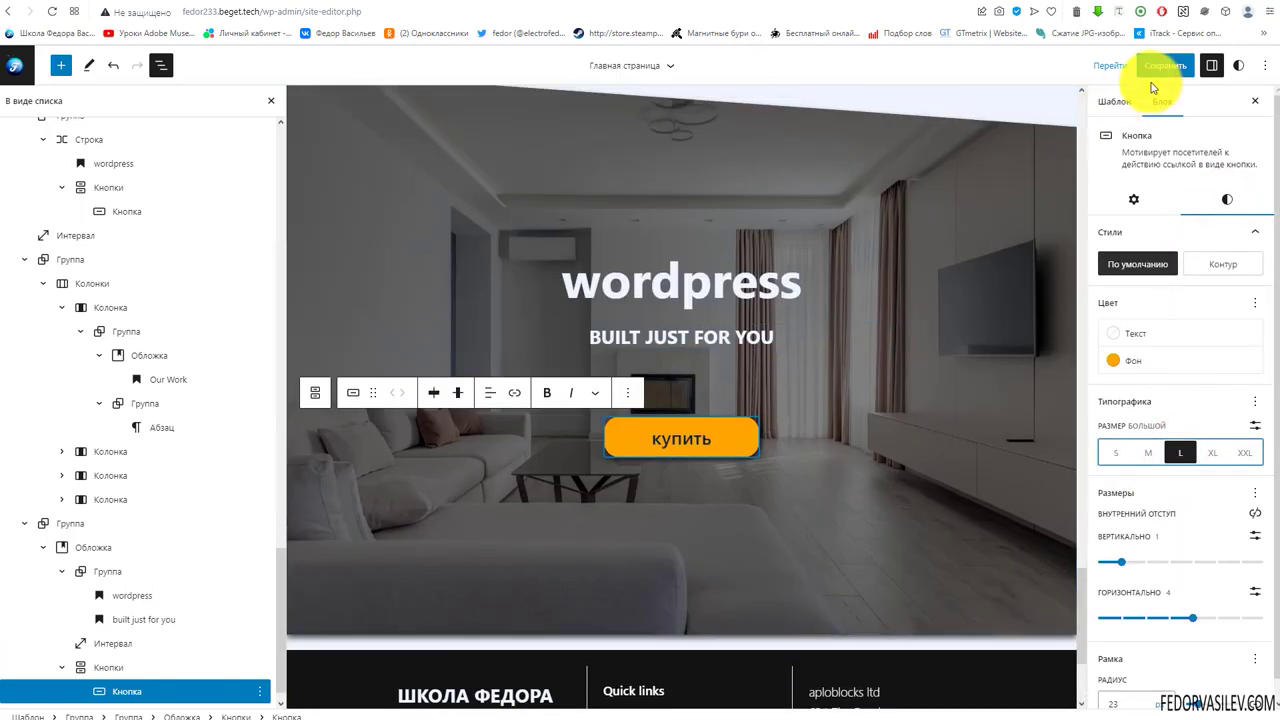
left_click(1163, 68)
left_click(1157, 63)
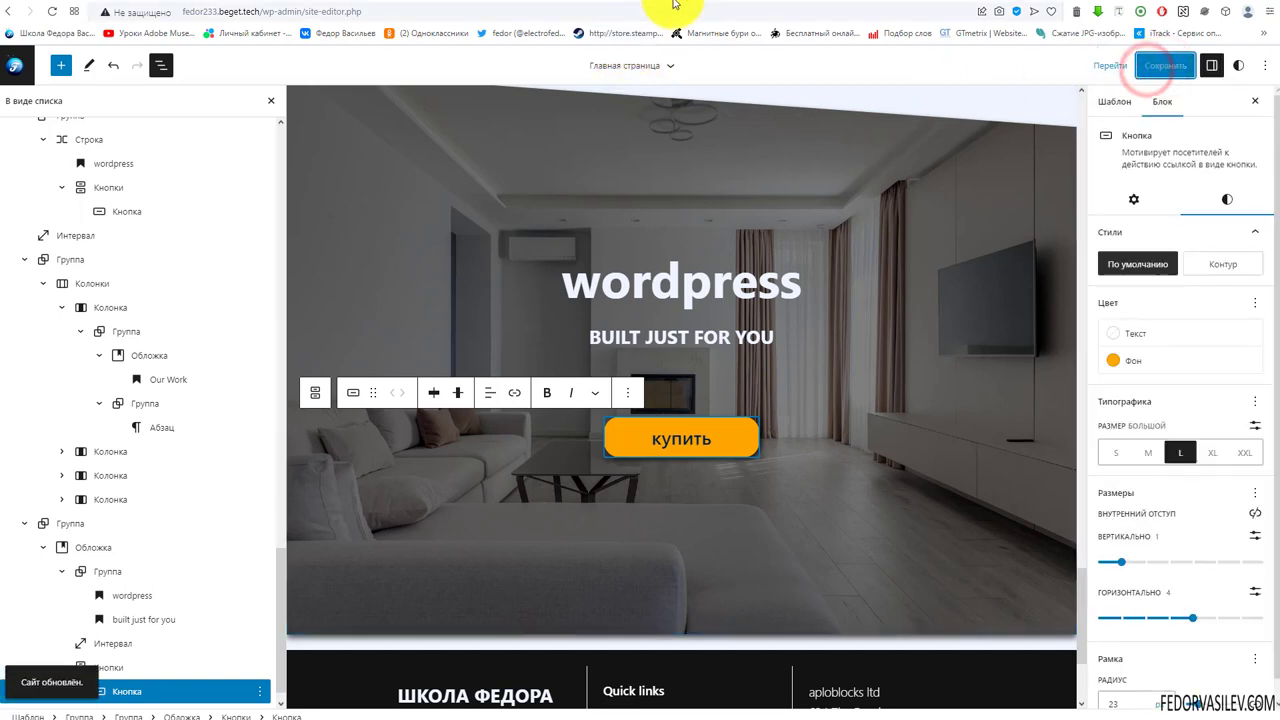
Switch to the published blog page and examine the restyled cover and the "Proudly powered by AploWeb and Wordpress" line below the footer.
left_click(677, 5)
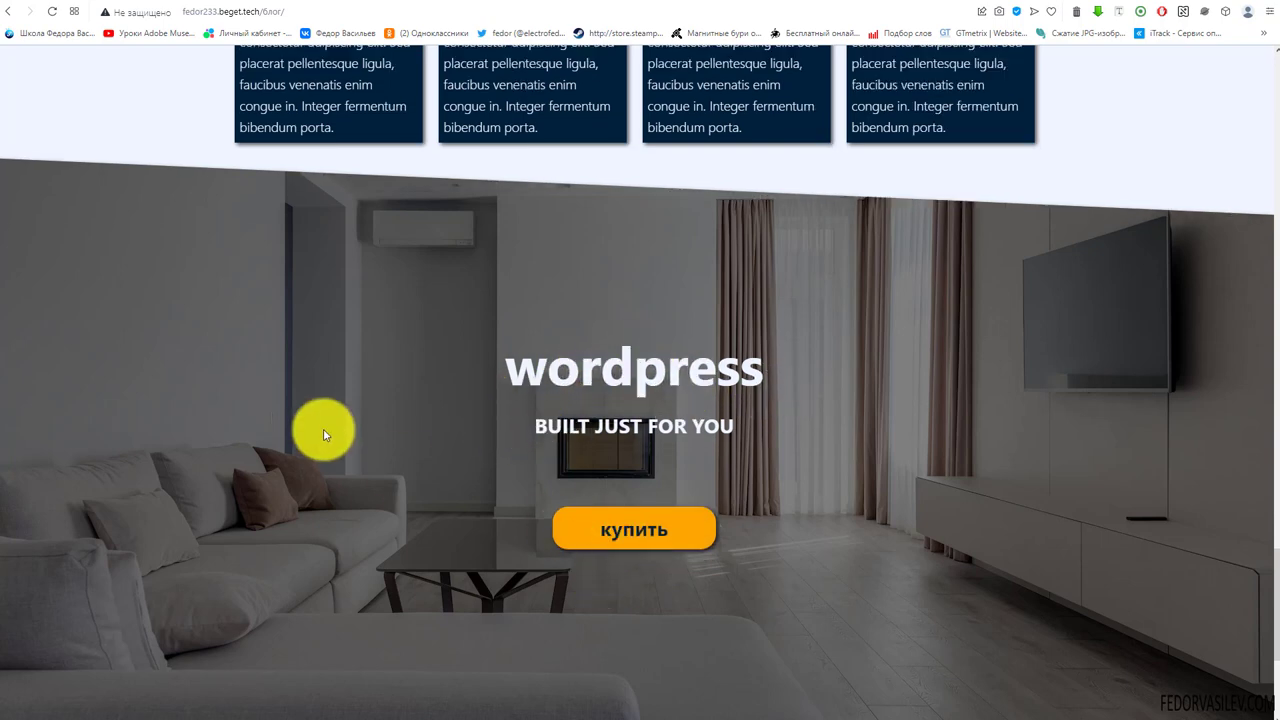
scroll(324, 429, "down", 3)
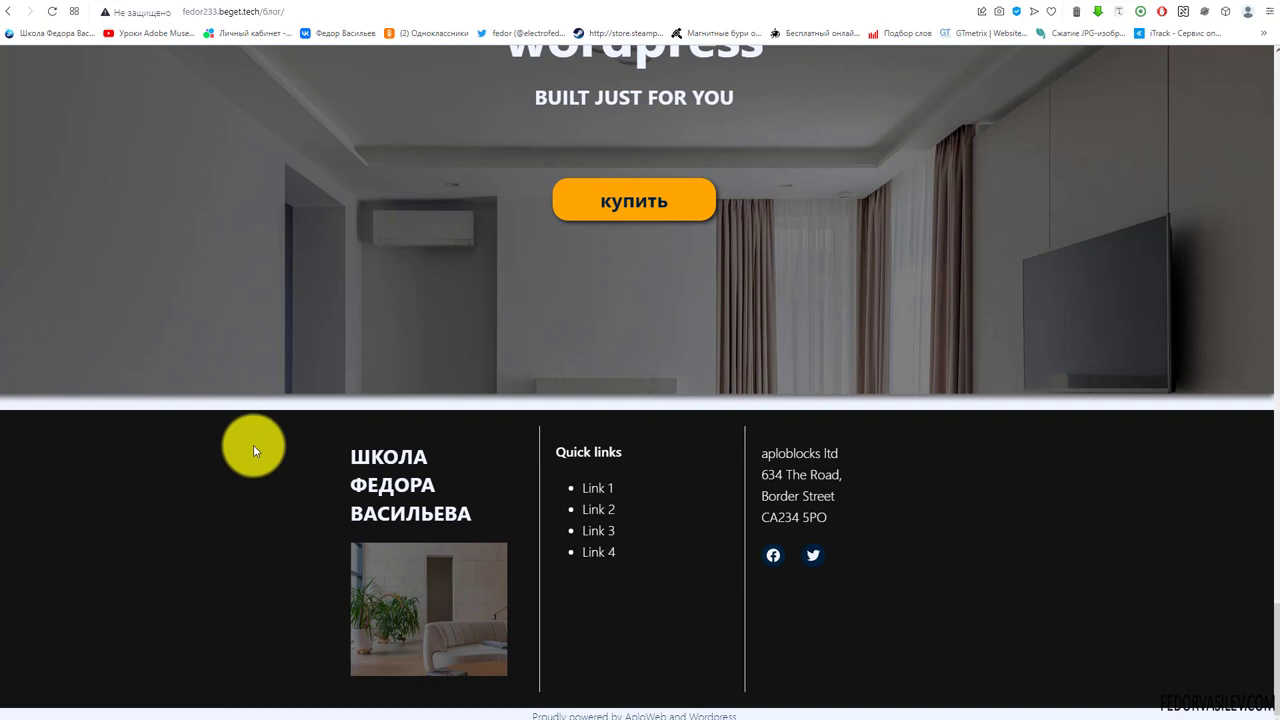
left_click_drag(525, 716, 742, 716)
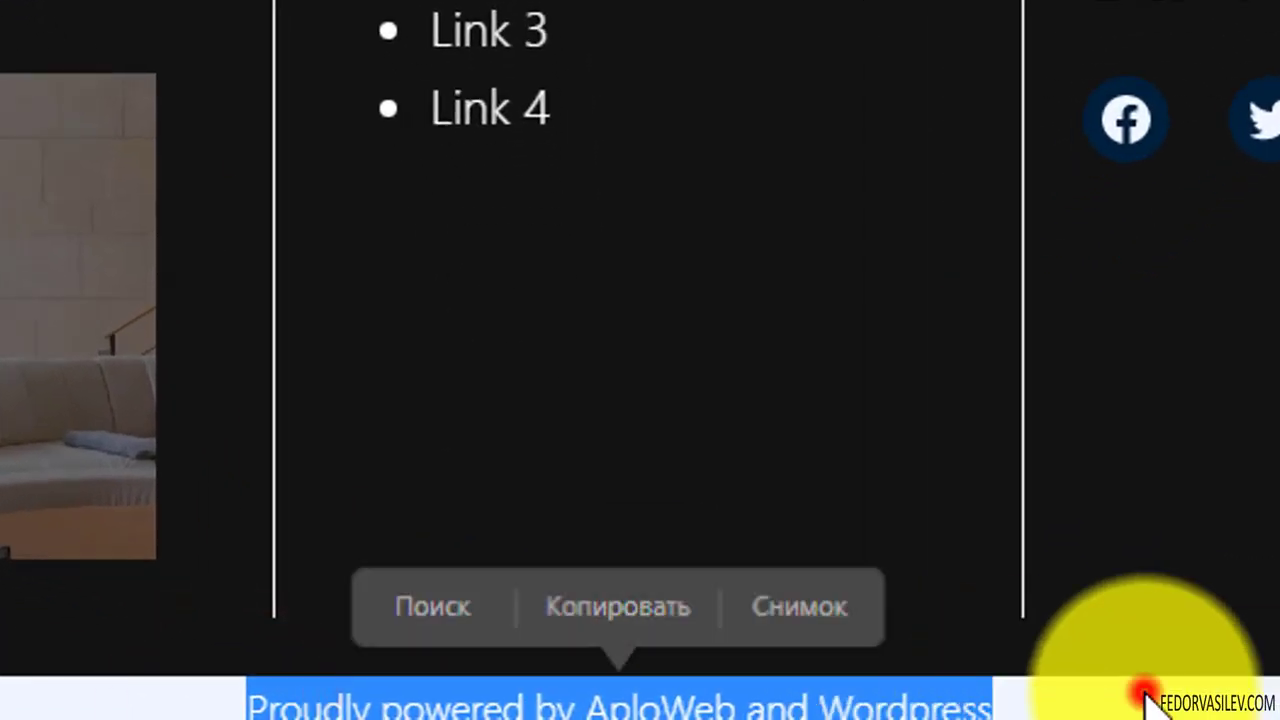
left_click(1146, 697)
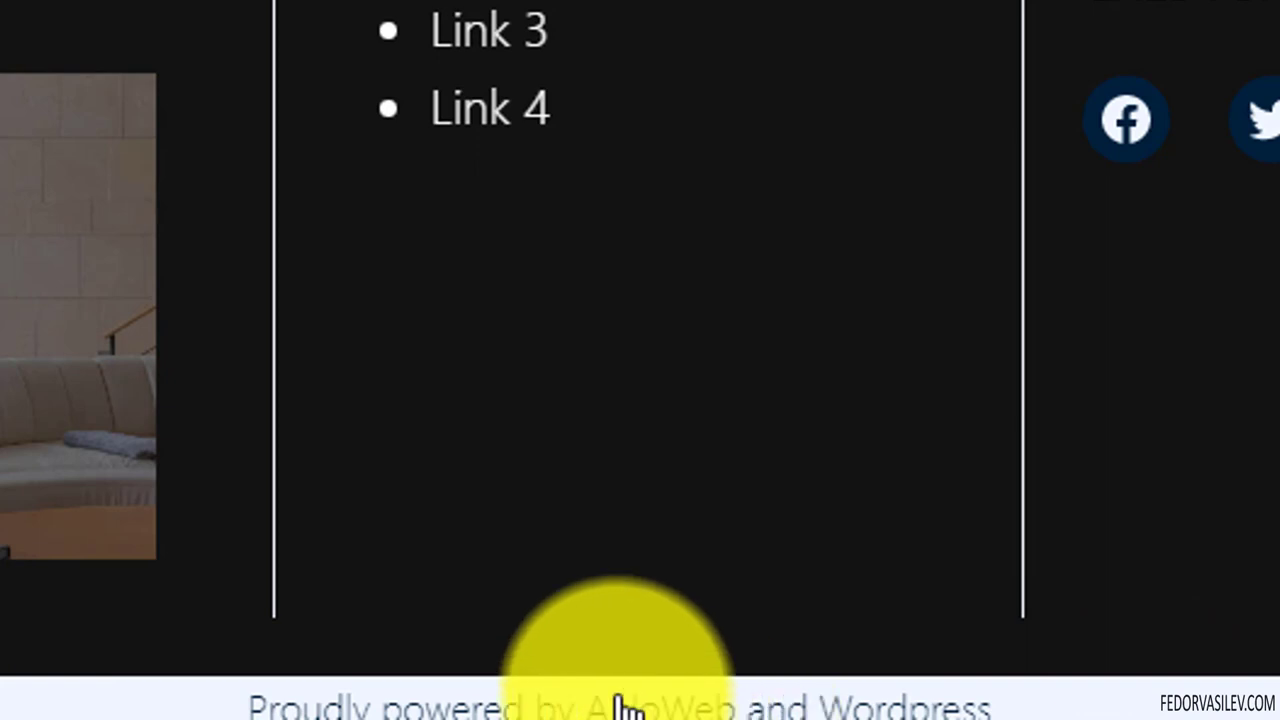
left_click_drag(212, 694, 1070, 703)
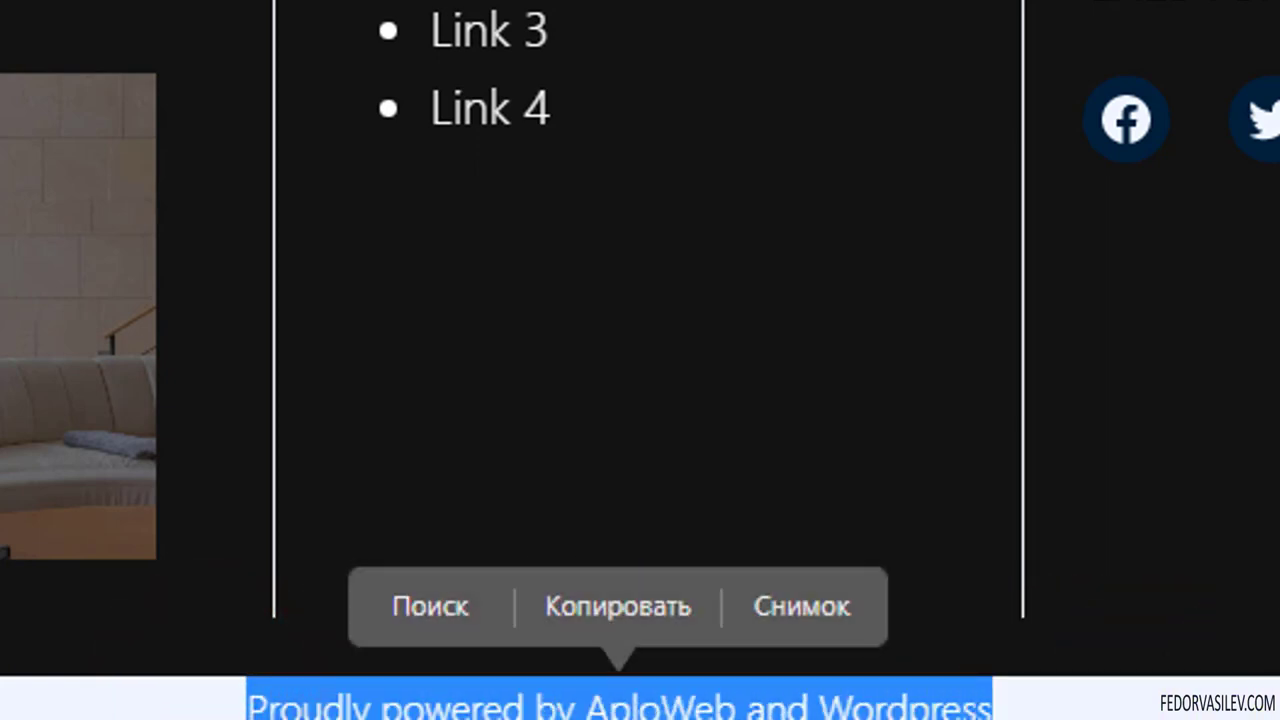
left_click(848, 671)
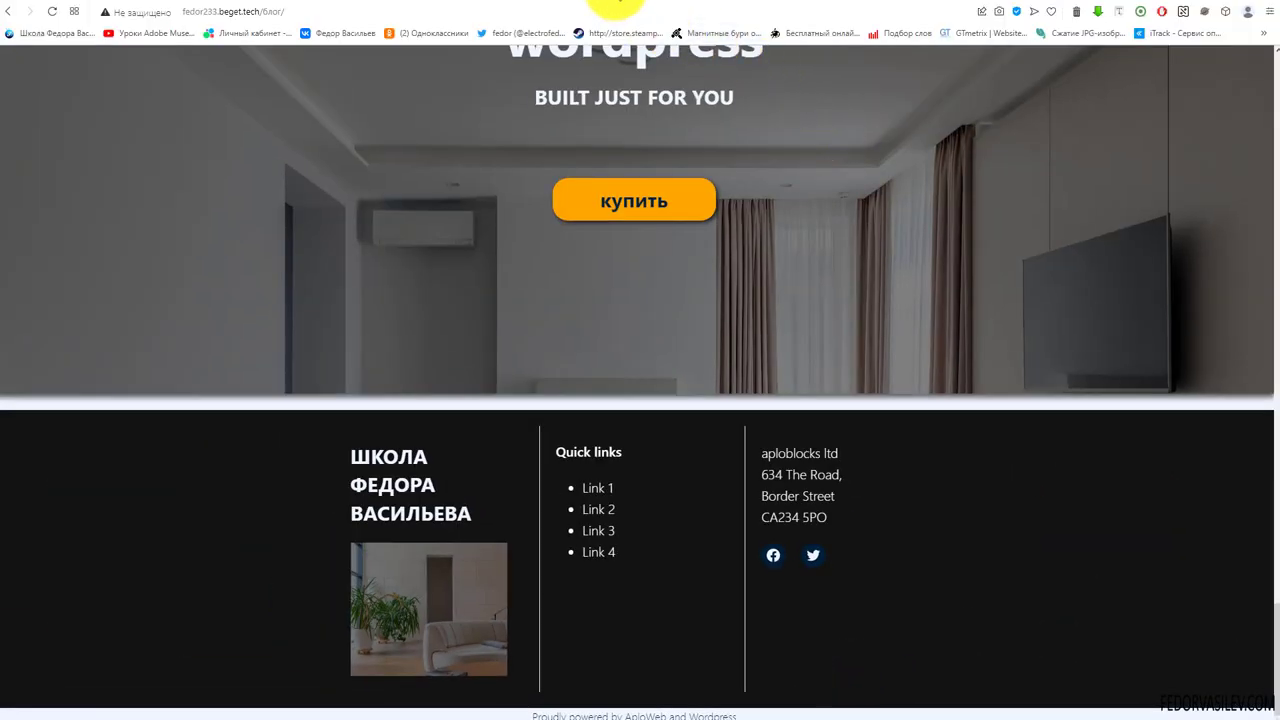
Return to the site editor and open the Footer template part for editing.
left_click(615, 2)
scroll(497, 360, "down", 3)
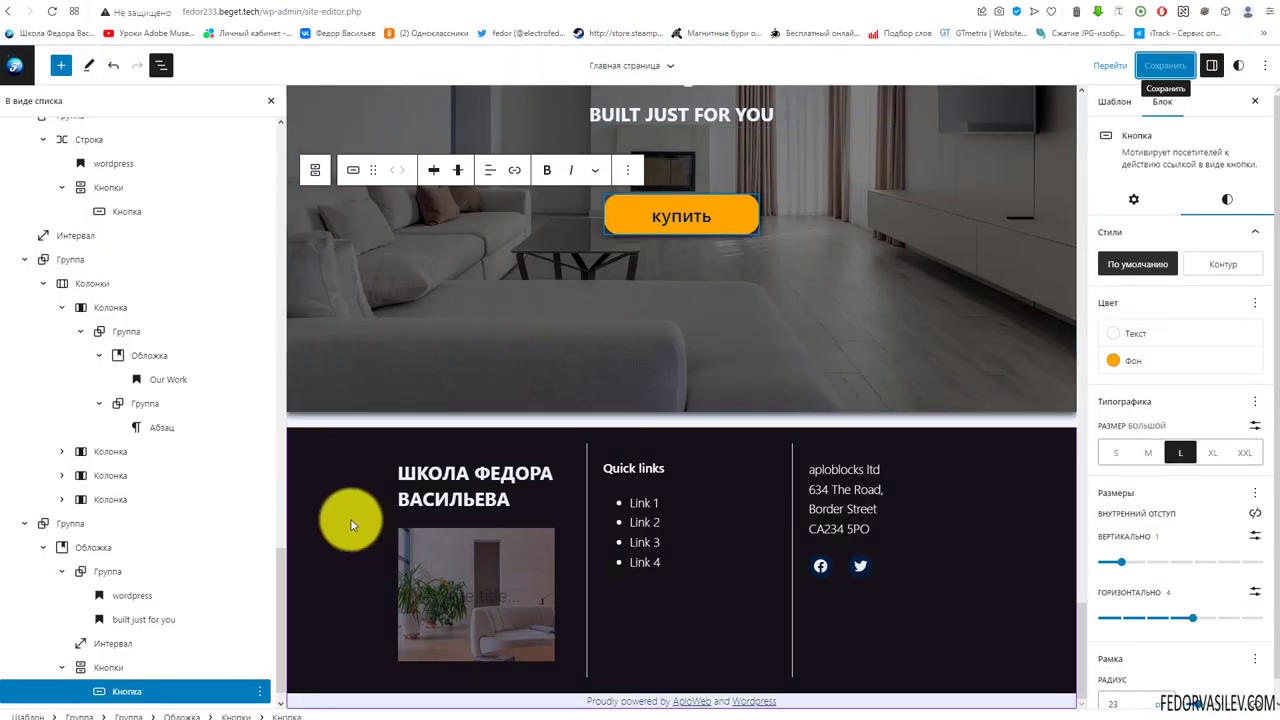
left_click(342, 480)
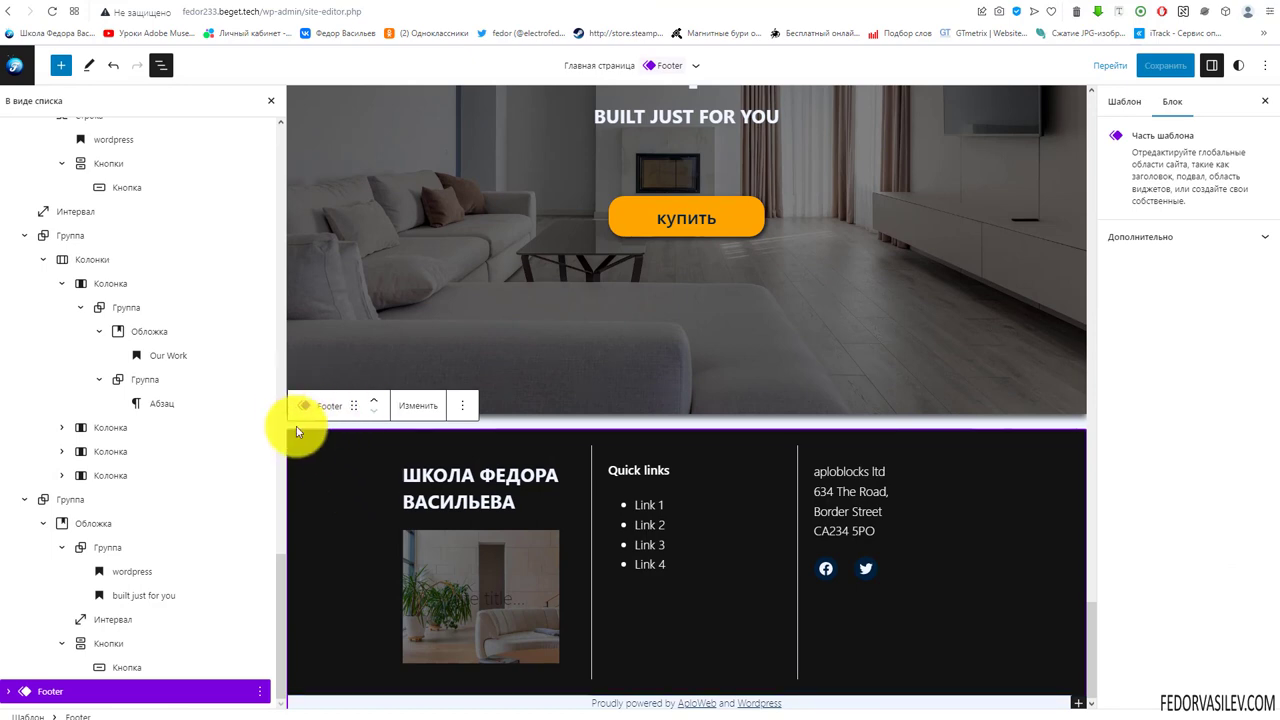
left_click(414, 412)
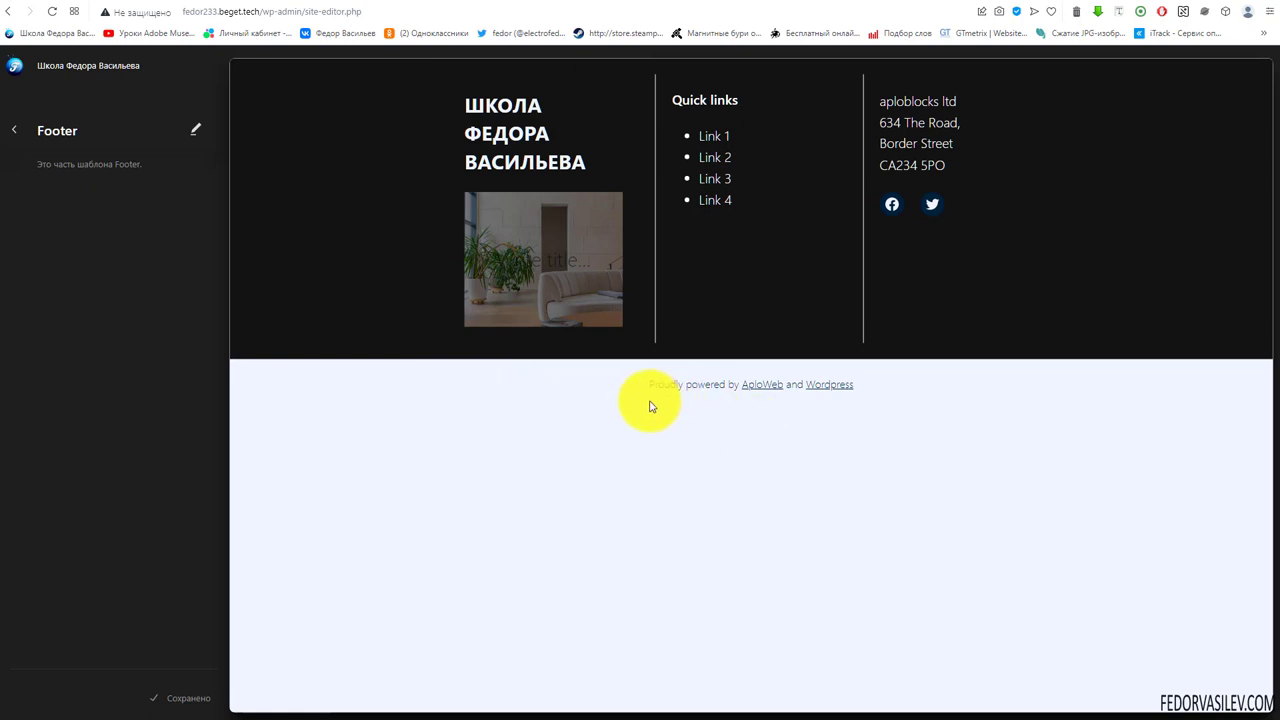
left_click(300, 149)
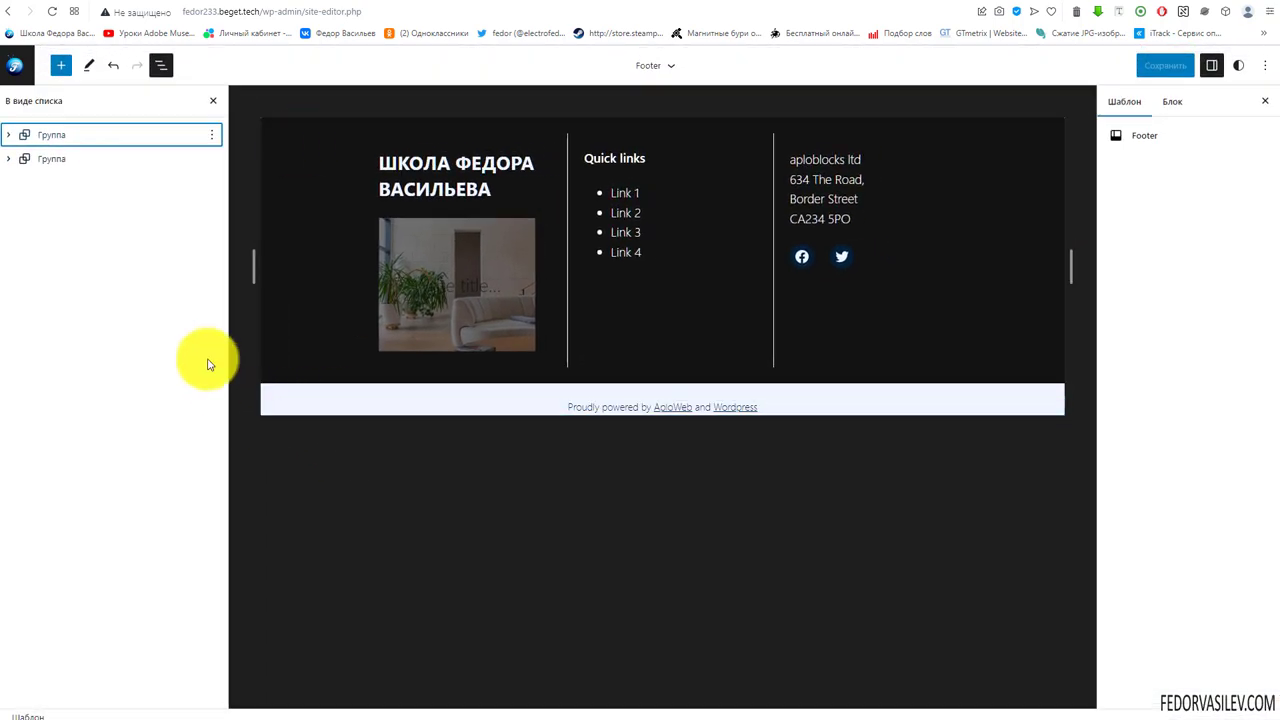
Delete the group containing the "Proudly powered by AploWeb and Wordpress" line from the Footer and save the template part.
left_click(63, 166)
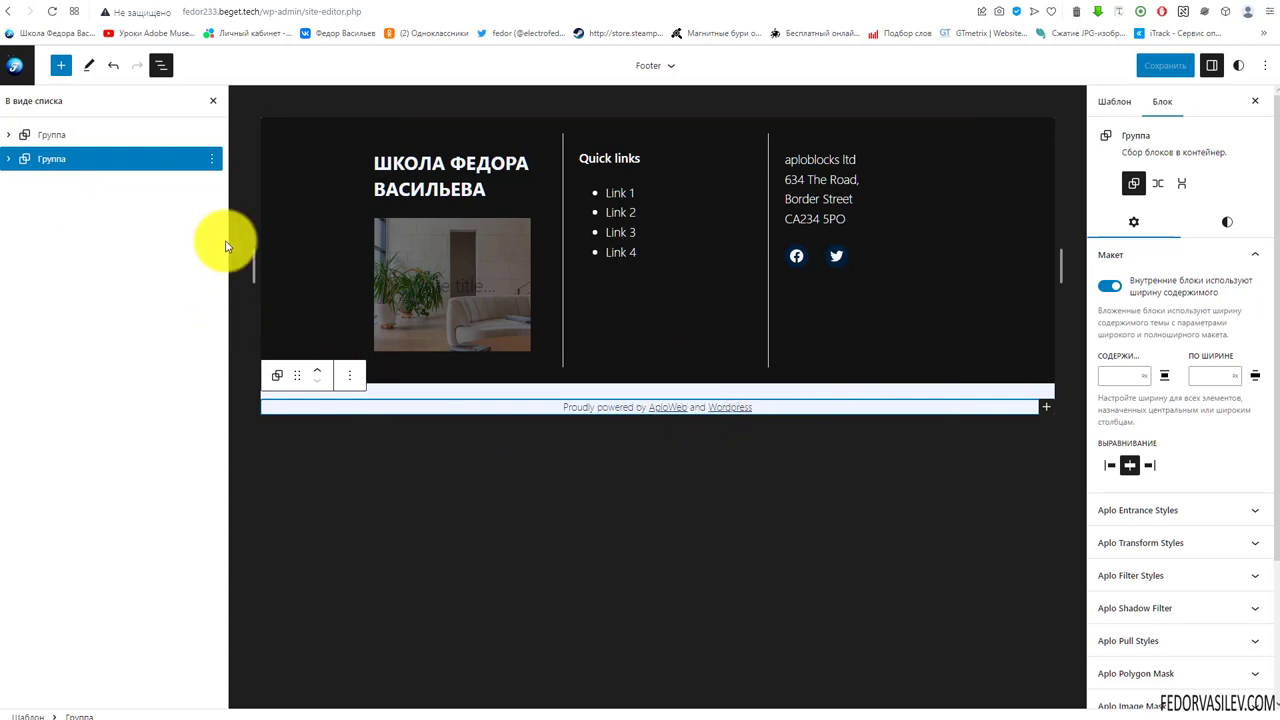
left_click(211, 158)
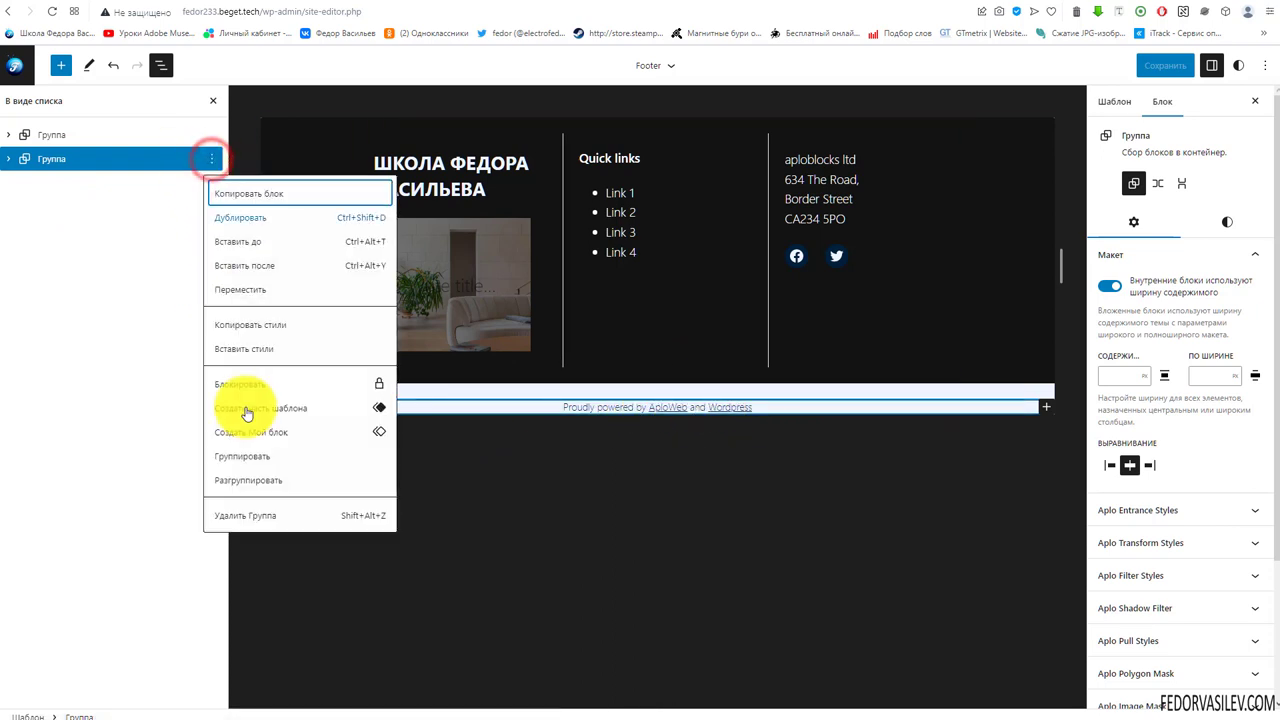
left_click(257, 514)
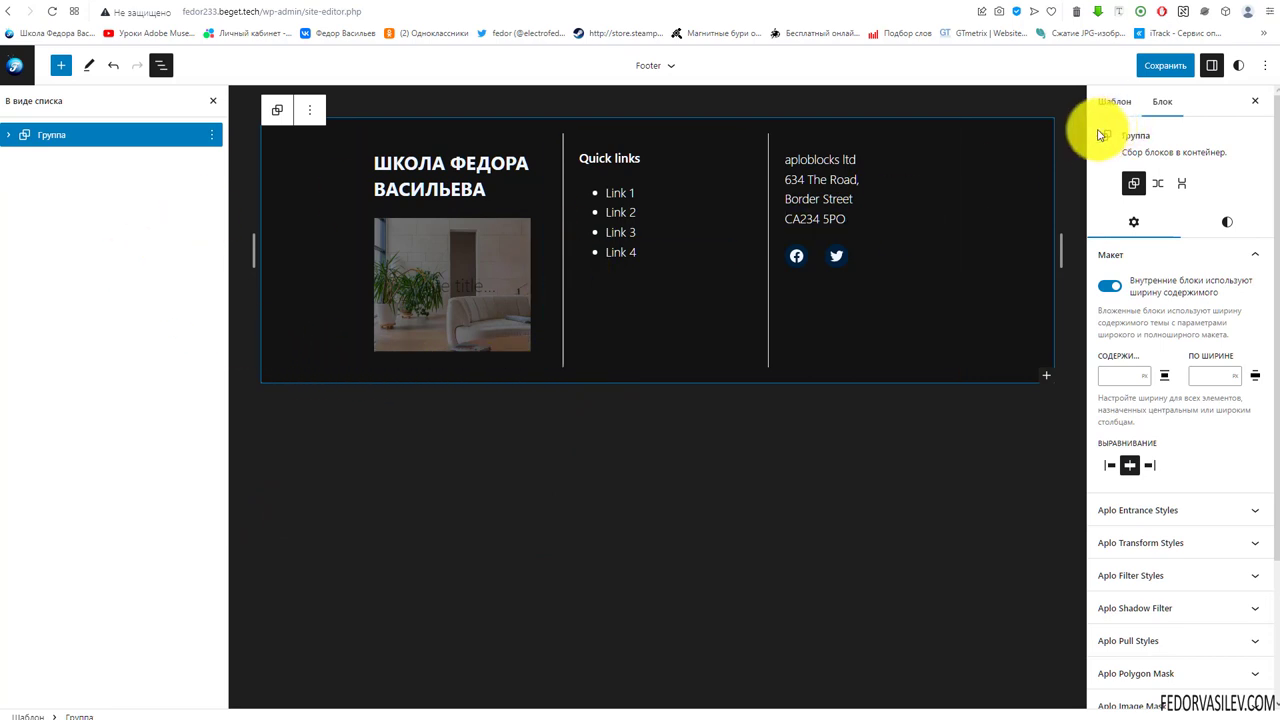
left_click(1163, 65)
left_click(1140, 68)
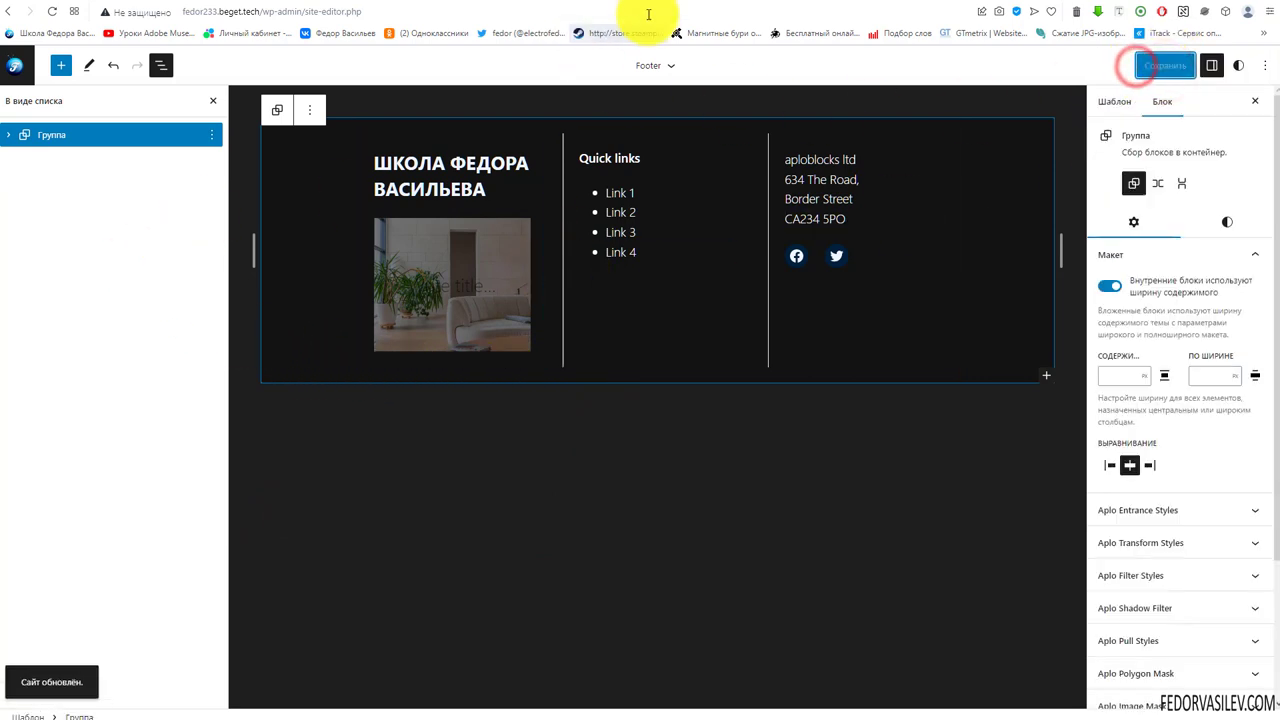
Set the background of the footer's outermost group to the dark navy Contrast theme colour.
left_click(289, 189)
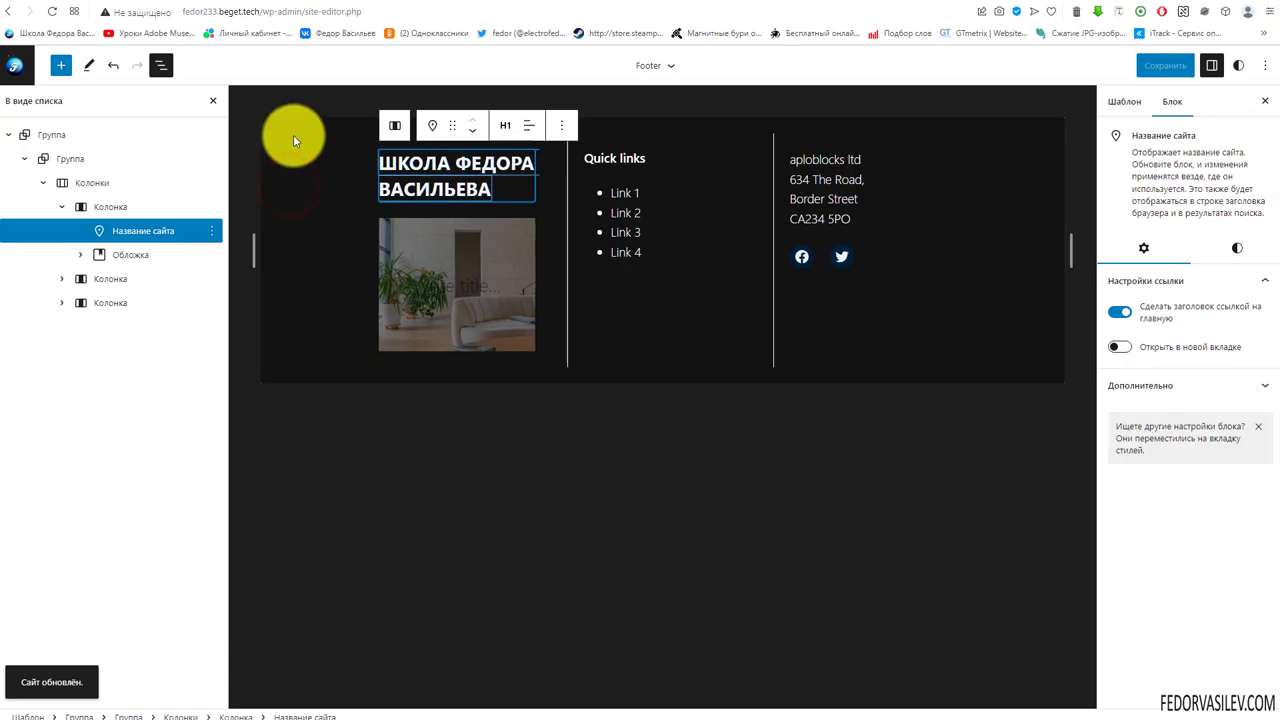
left_click(78, 135)
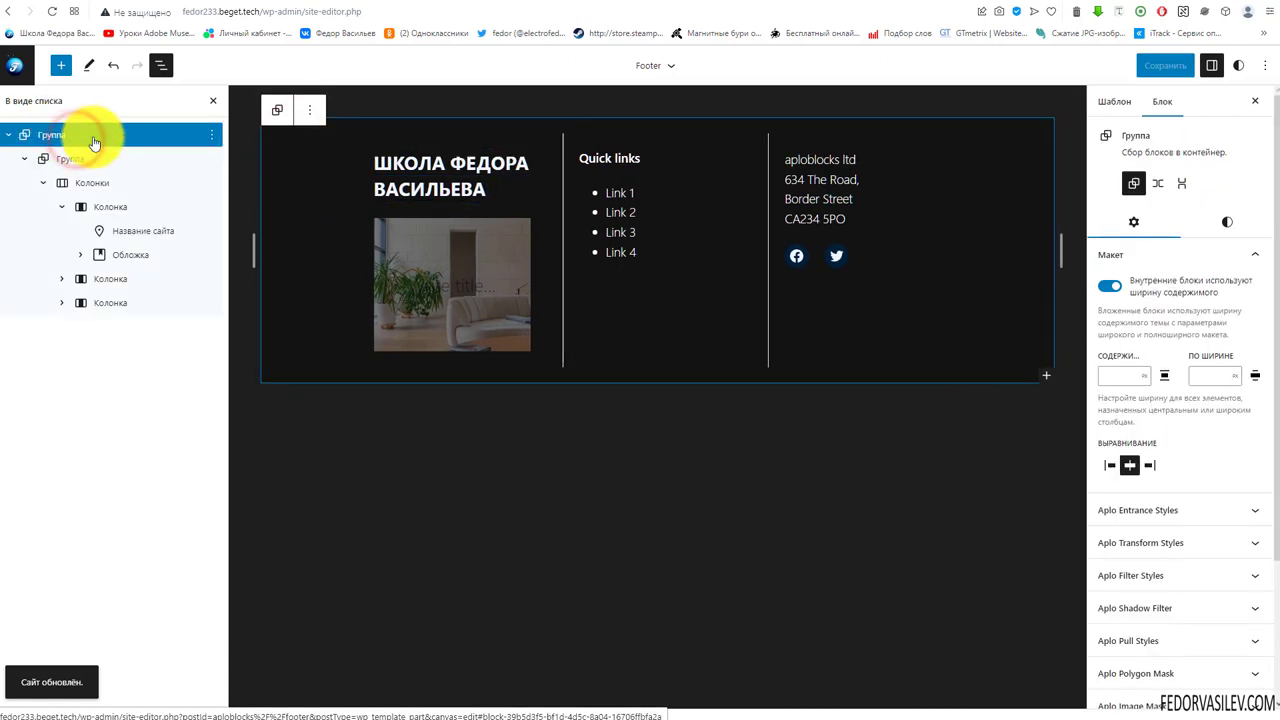
left_click(1213, 222)
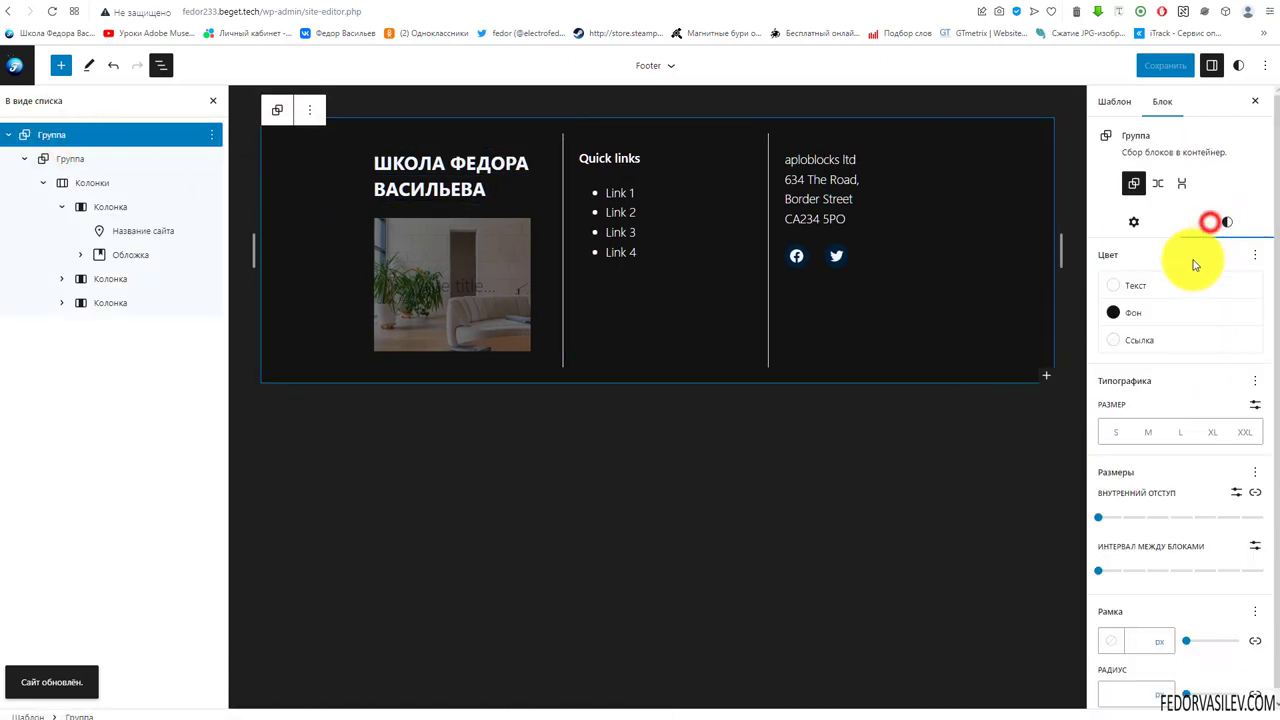
left_click(1122, 314)
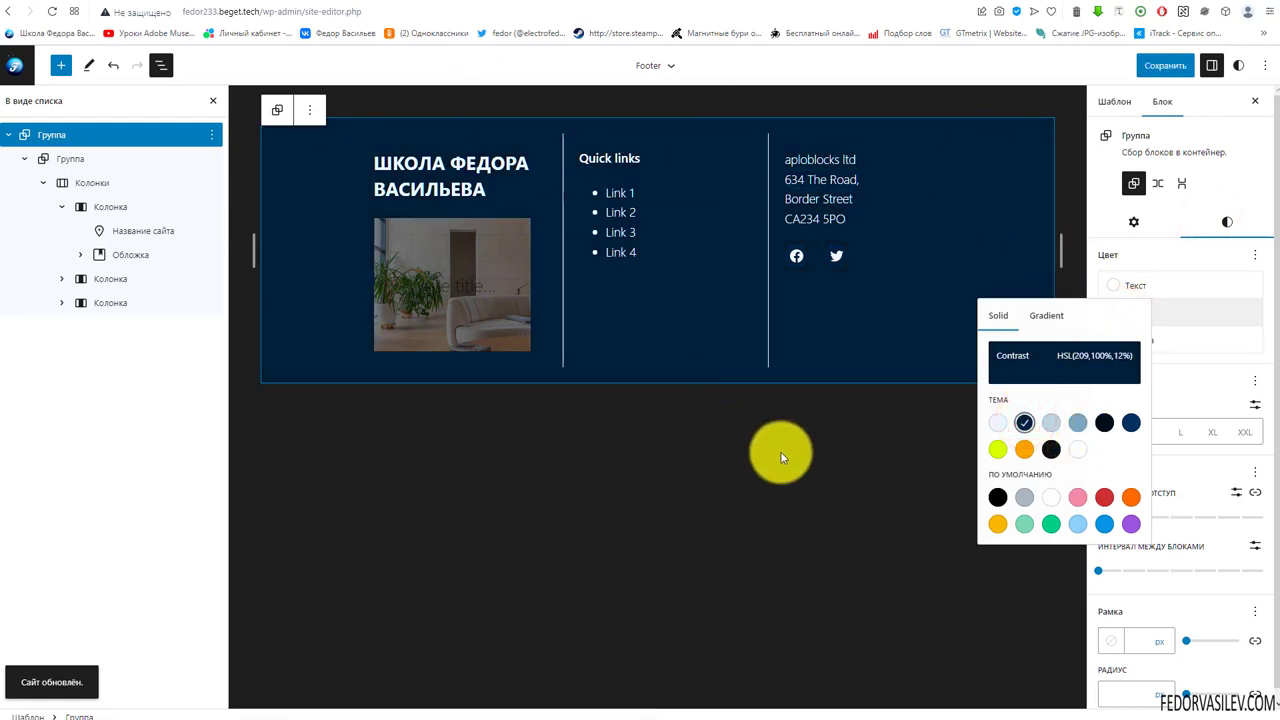
Inspect the footer's site title, the cover image and each item of the "Quick links" list.
left_click(424, 183)
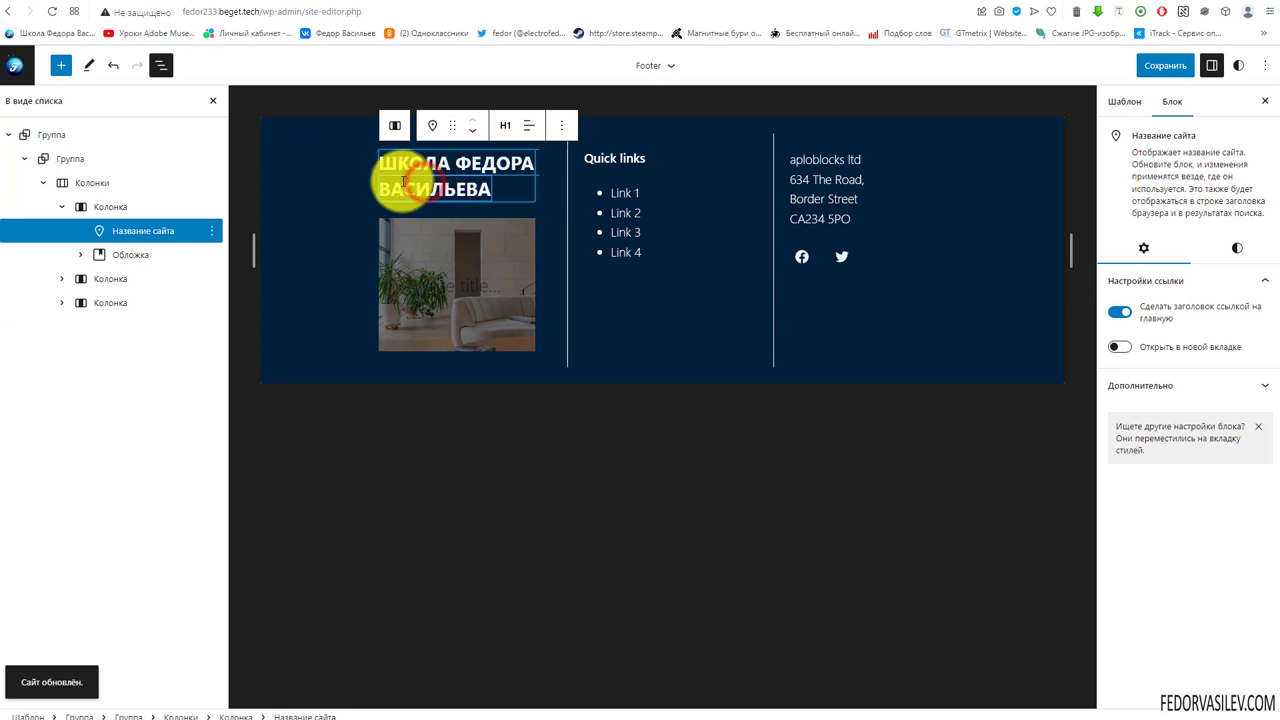
left_click(422, 260)
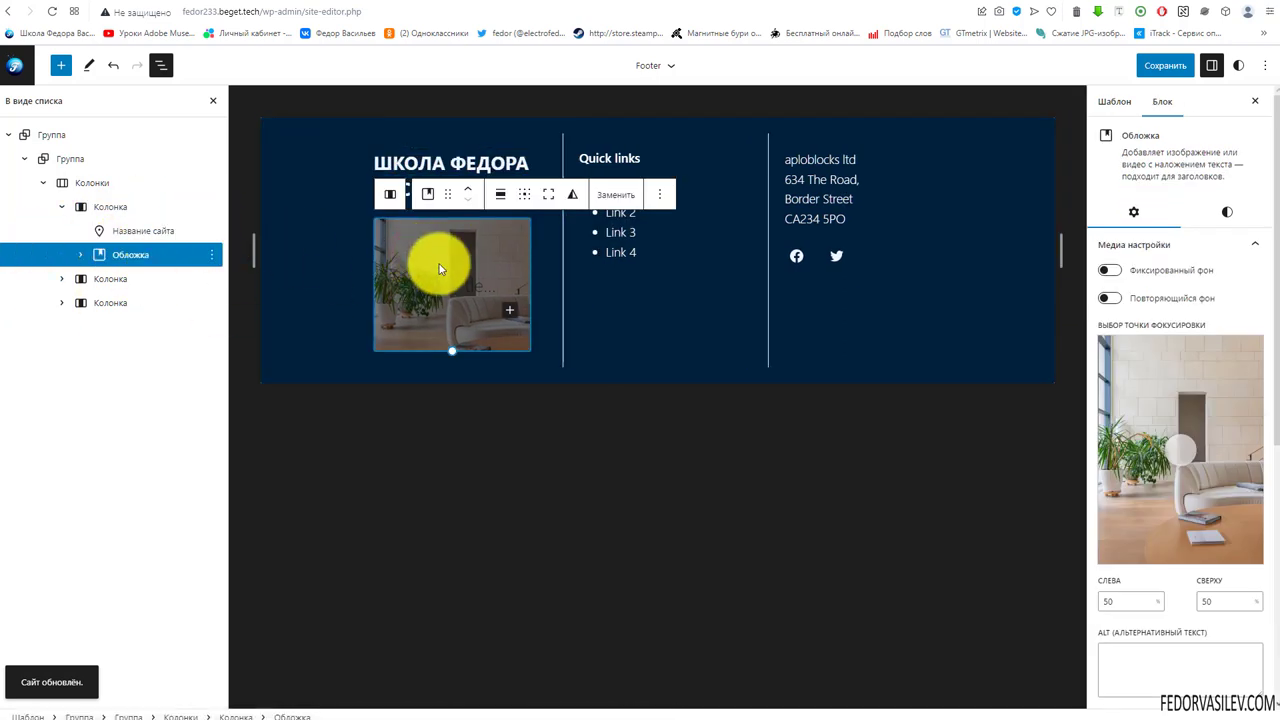
left_click(601, 258)
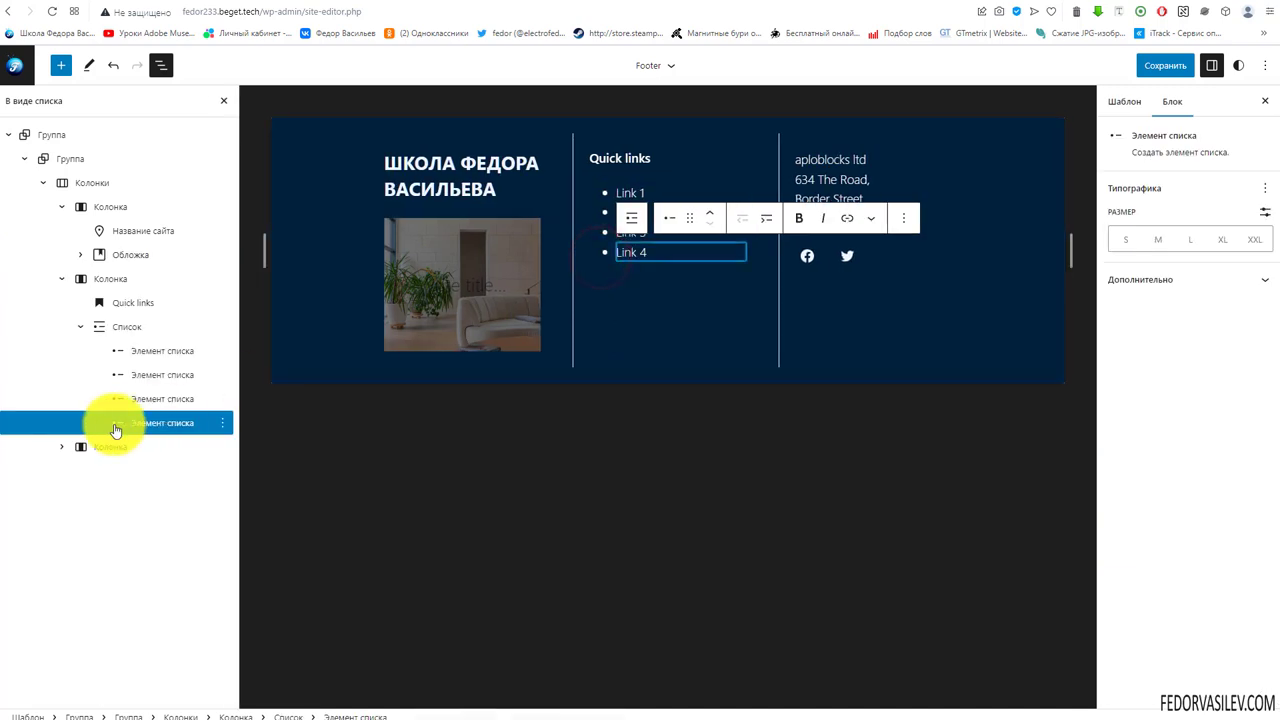
left_click(123, 328)
left_click(143, 350)
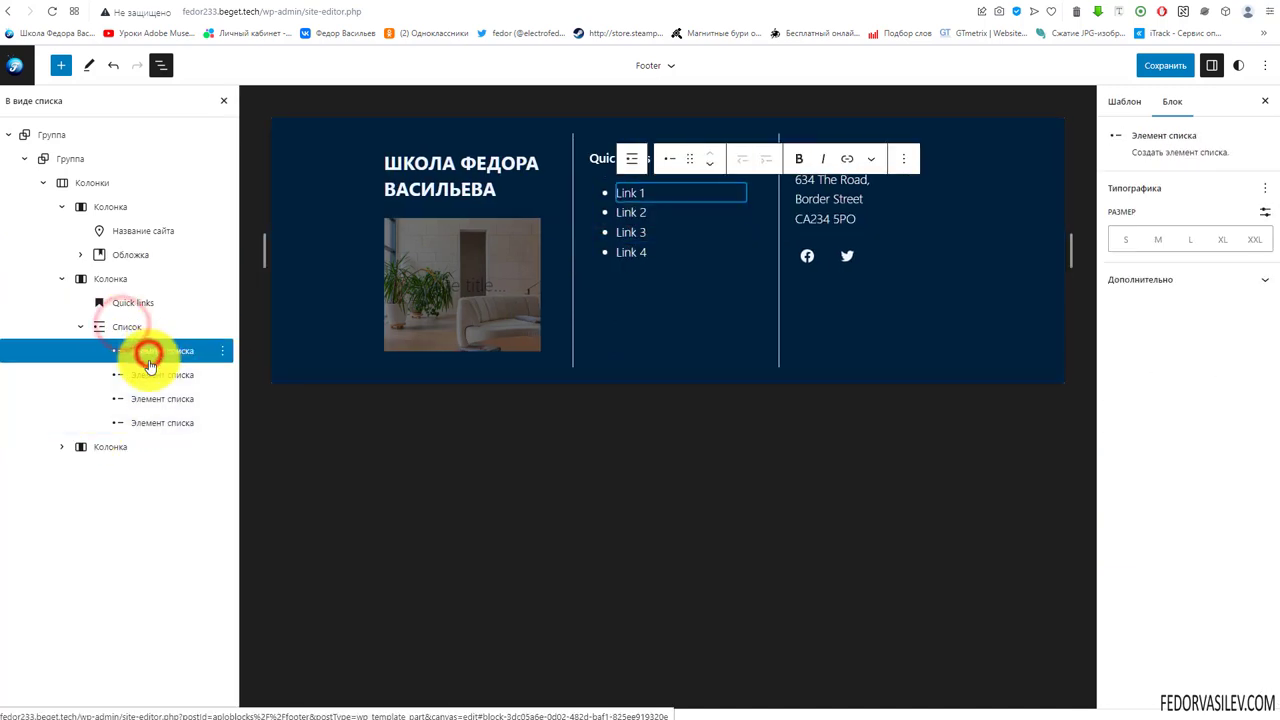
left_click(143, 373)
left_click(148, 397)
left_click(150, 425)
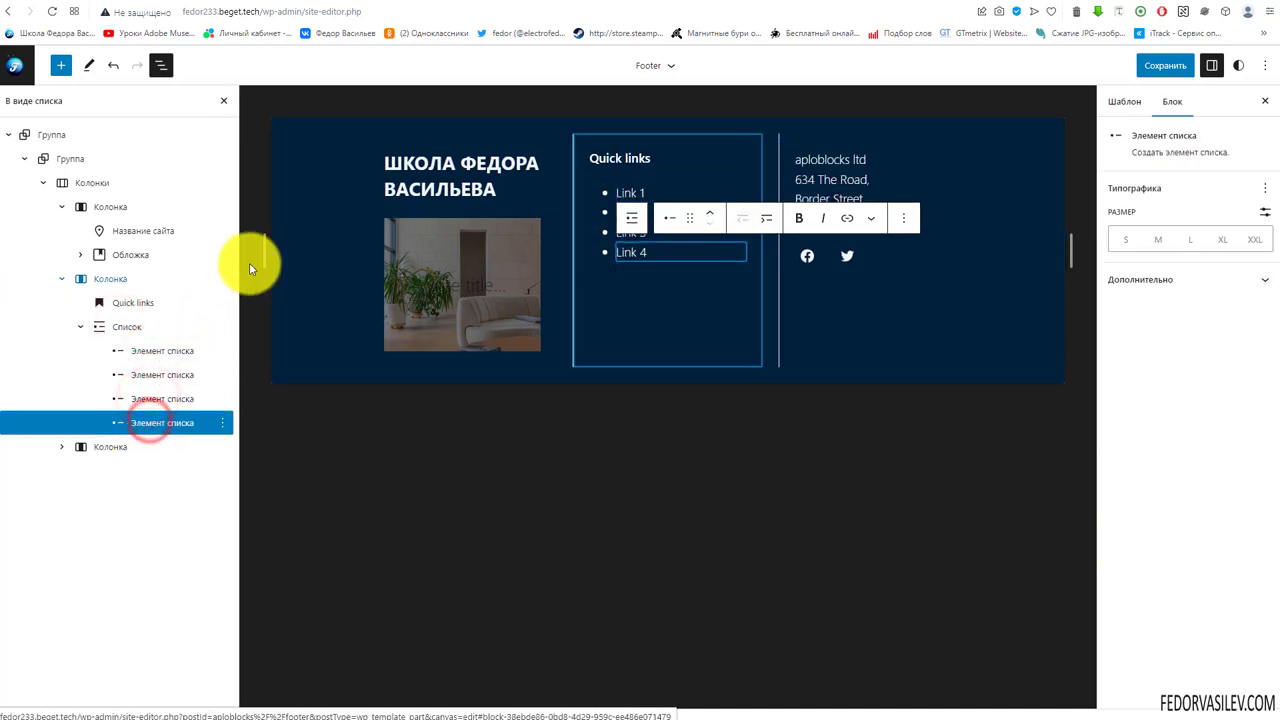
Inspect the address paragraphs and the Facebook icon's link field in the last footer column, and save the Footer template part.
left_click(818, 158)
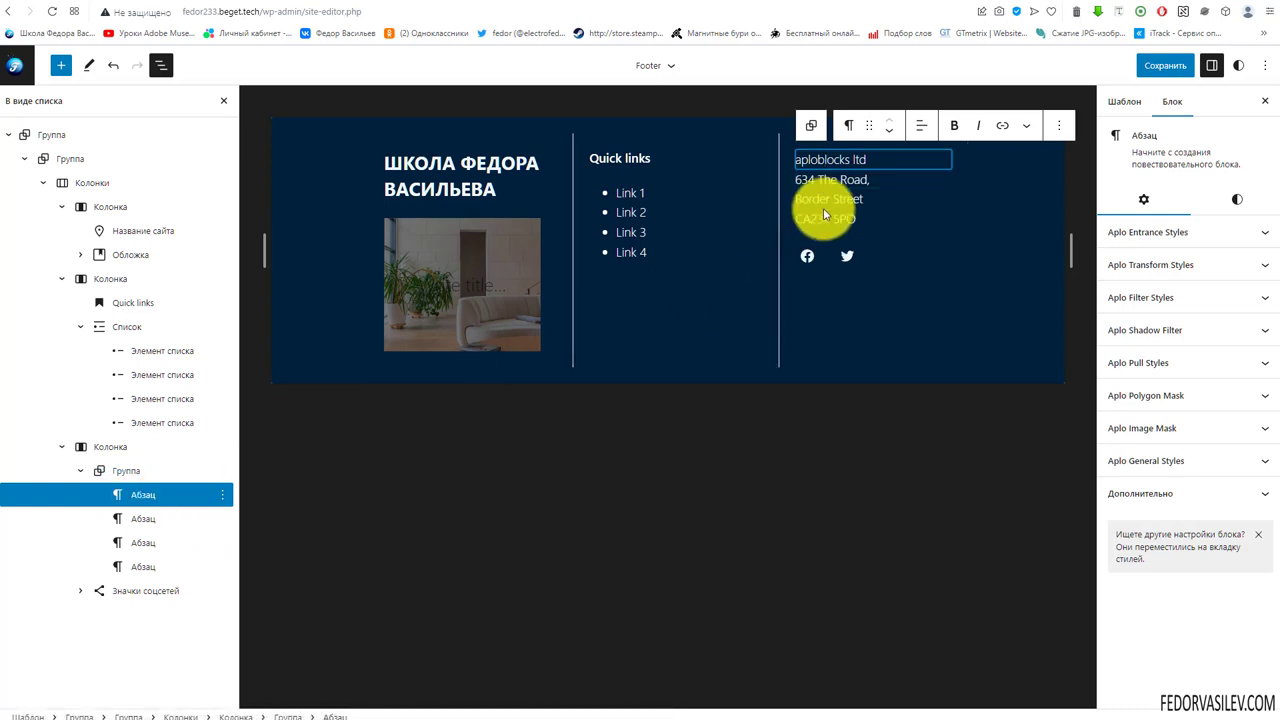
left_click(830, 199)
left_click(808, 256)
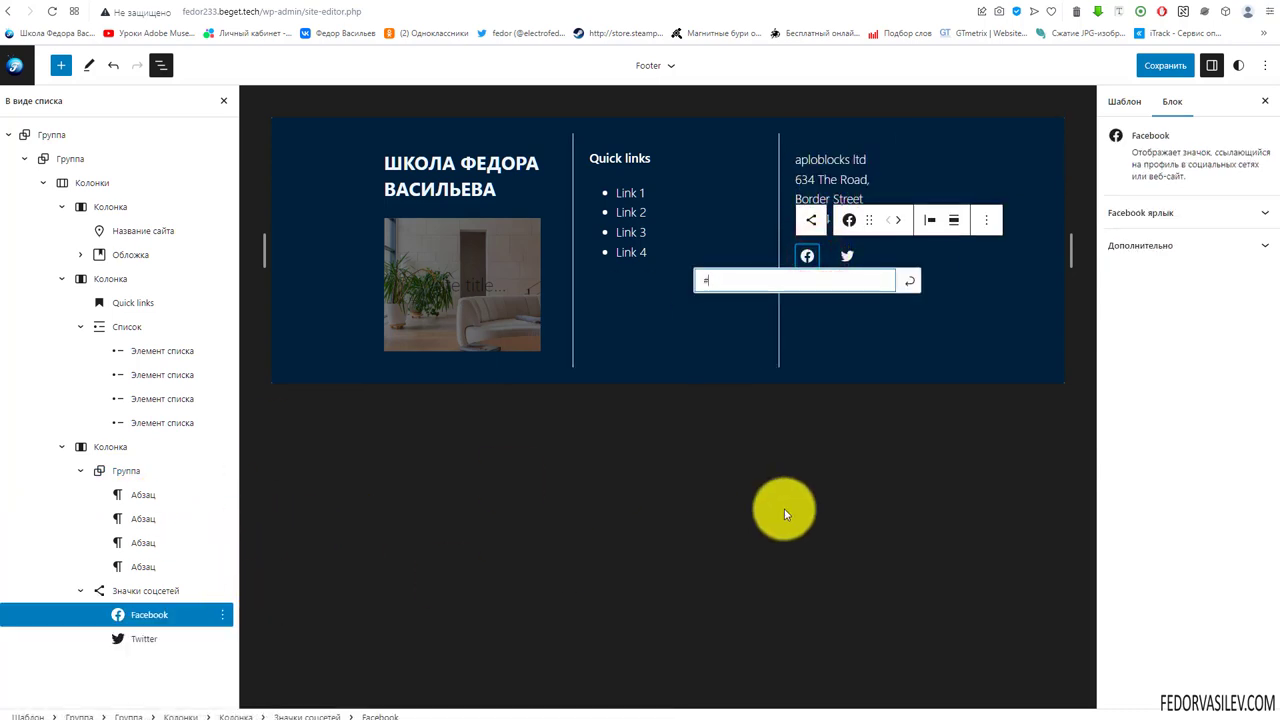
left_click(1148, 66)
left_click(1134, 66)
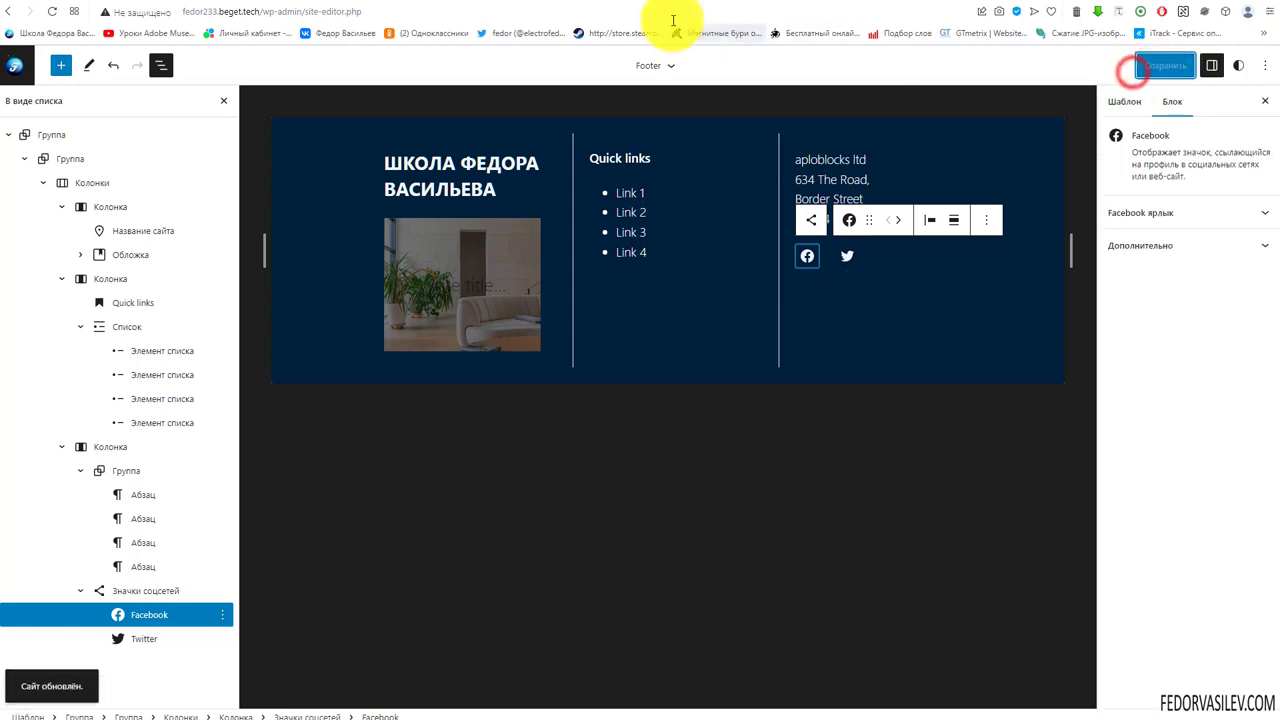
Switch to the published blog page and review its sections from the header down to the footer.
key("ctrl+Tab")
scroll(628, 365, "up", 5)
scroll(628, 365, "up", 6)
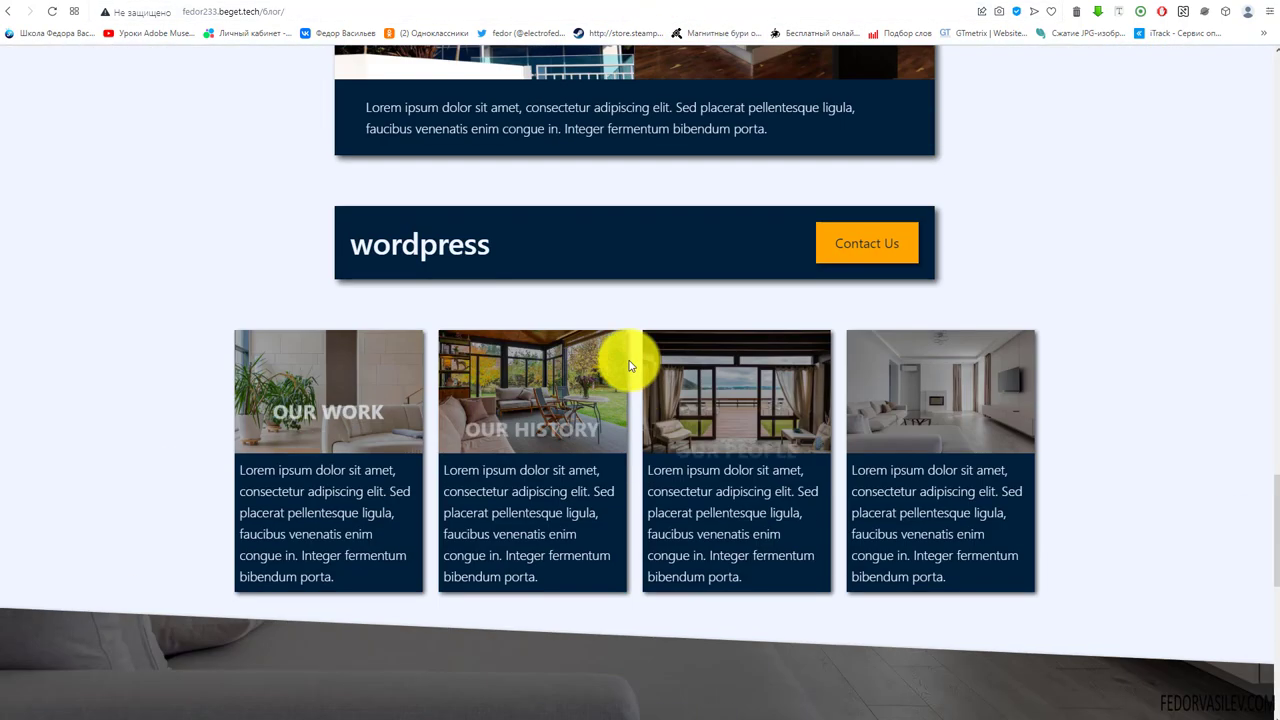
scroll(628, 365, "up", 6)
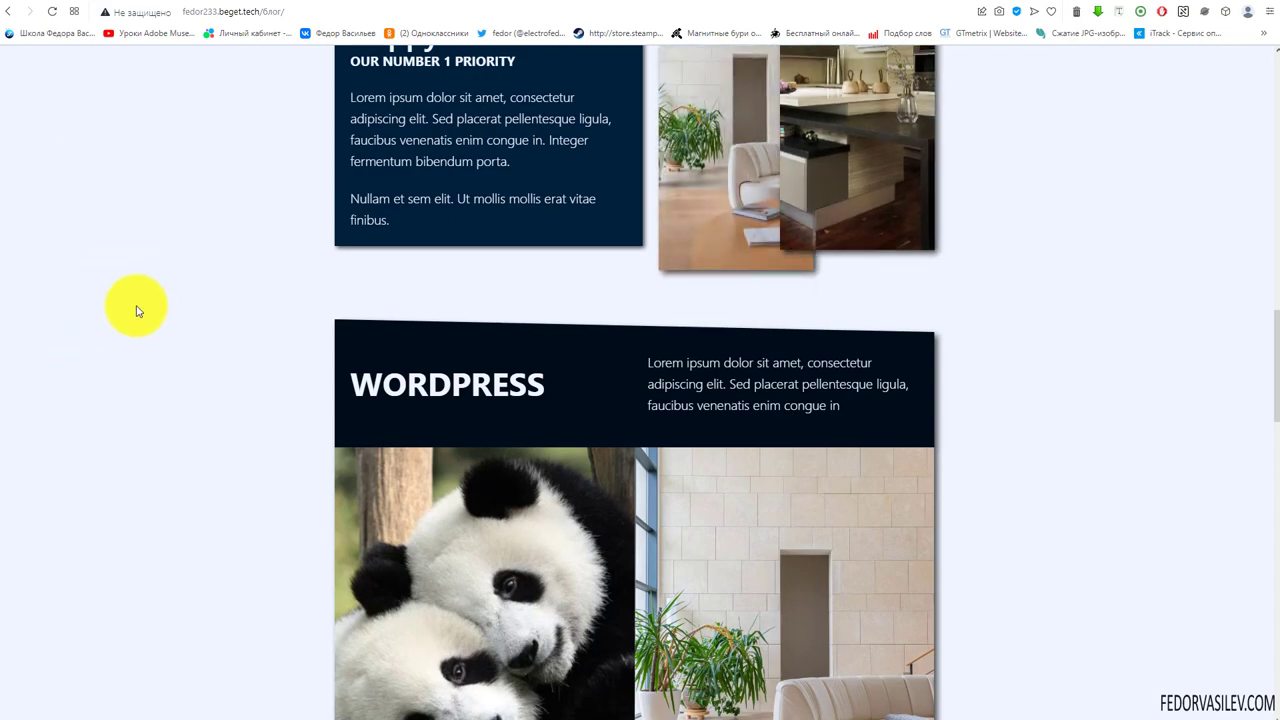
scroll(136, 320, "up", 5)
scroll(141, 392, "up", 10)
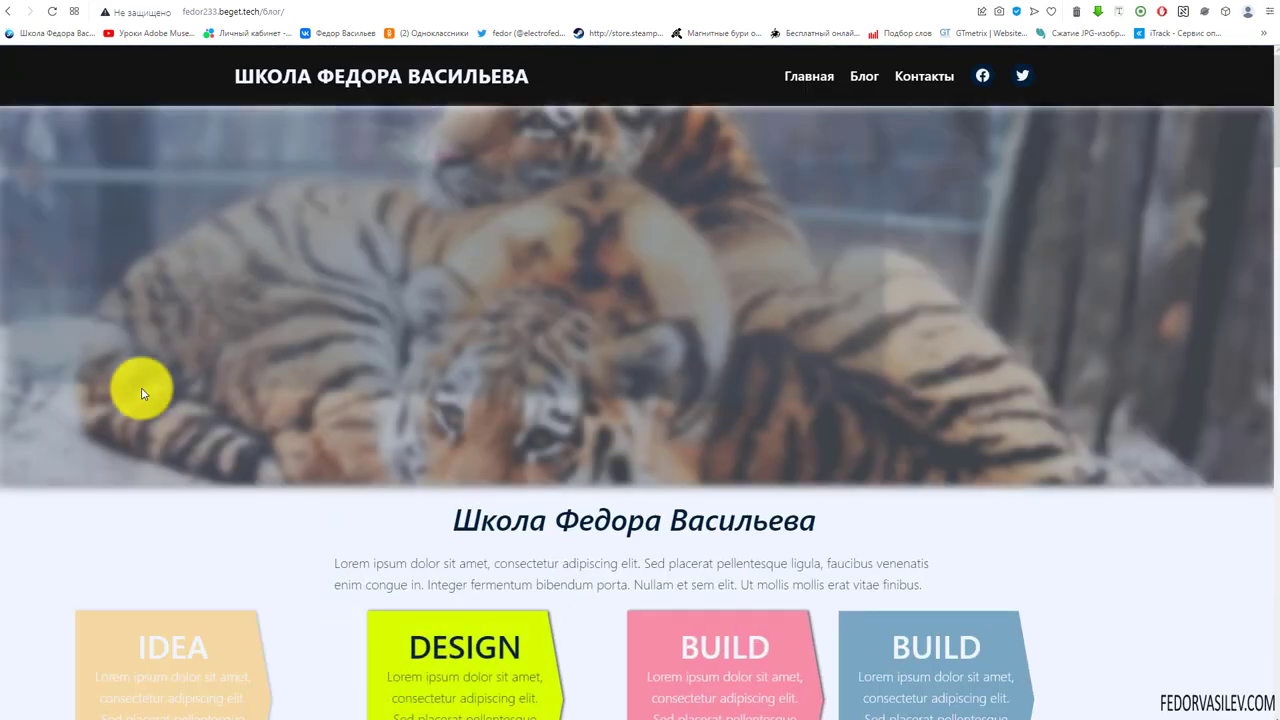
scroll(170, 246, "down", 15)
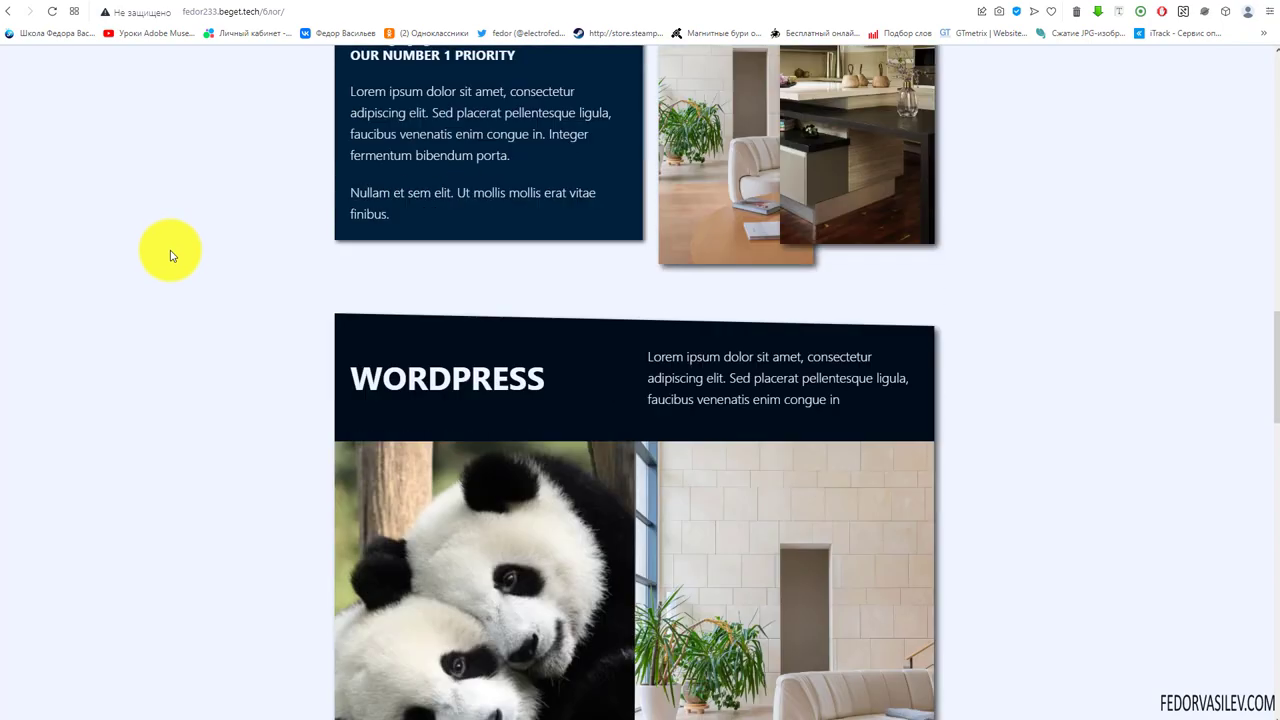
scroll(170, 258, "down", 5)
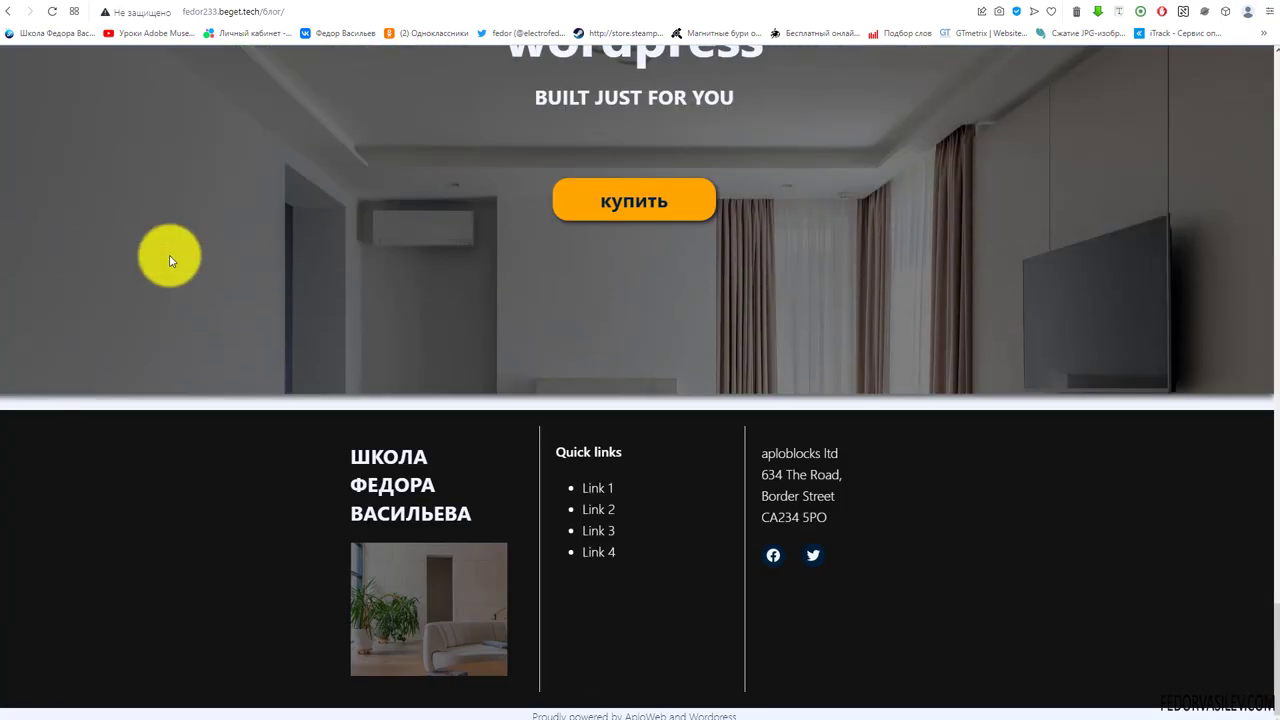
scroll(170, 258, "up", 10)
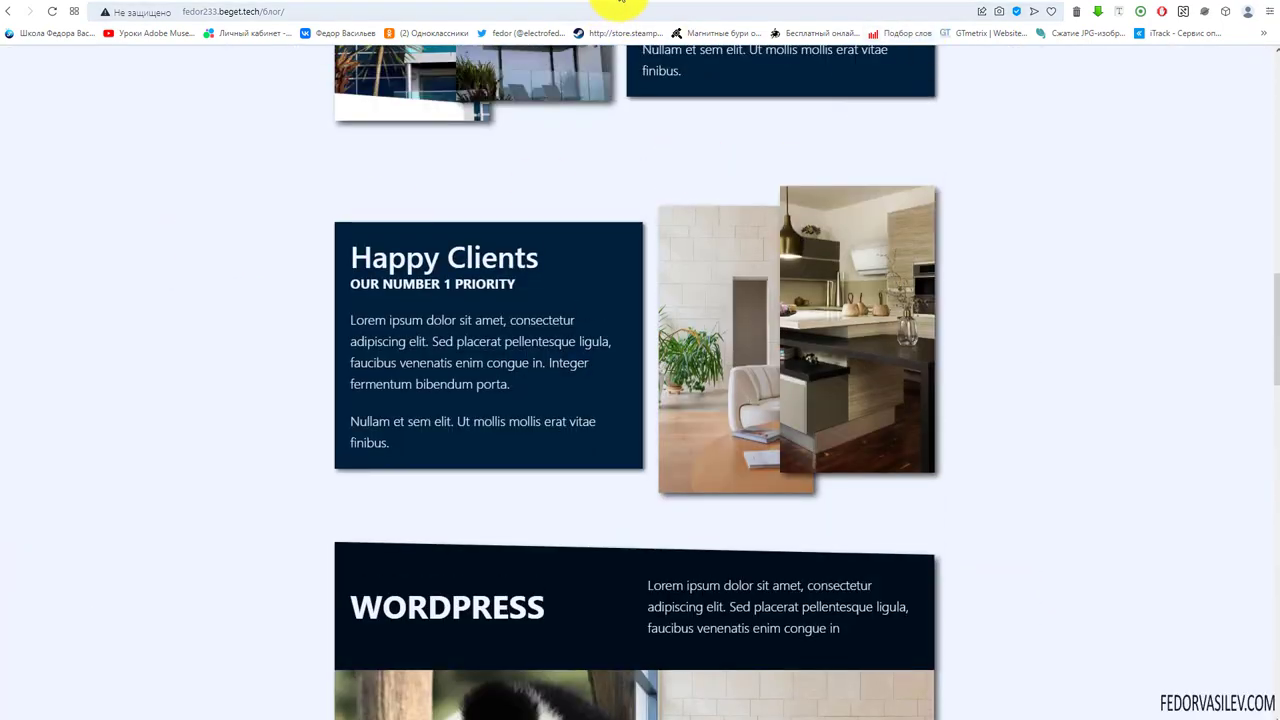
Return to the site editor, leave the Footer template part and open the "Главная страница" template for editing.
left_click(607, 5)
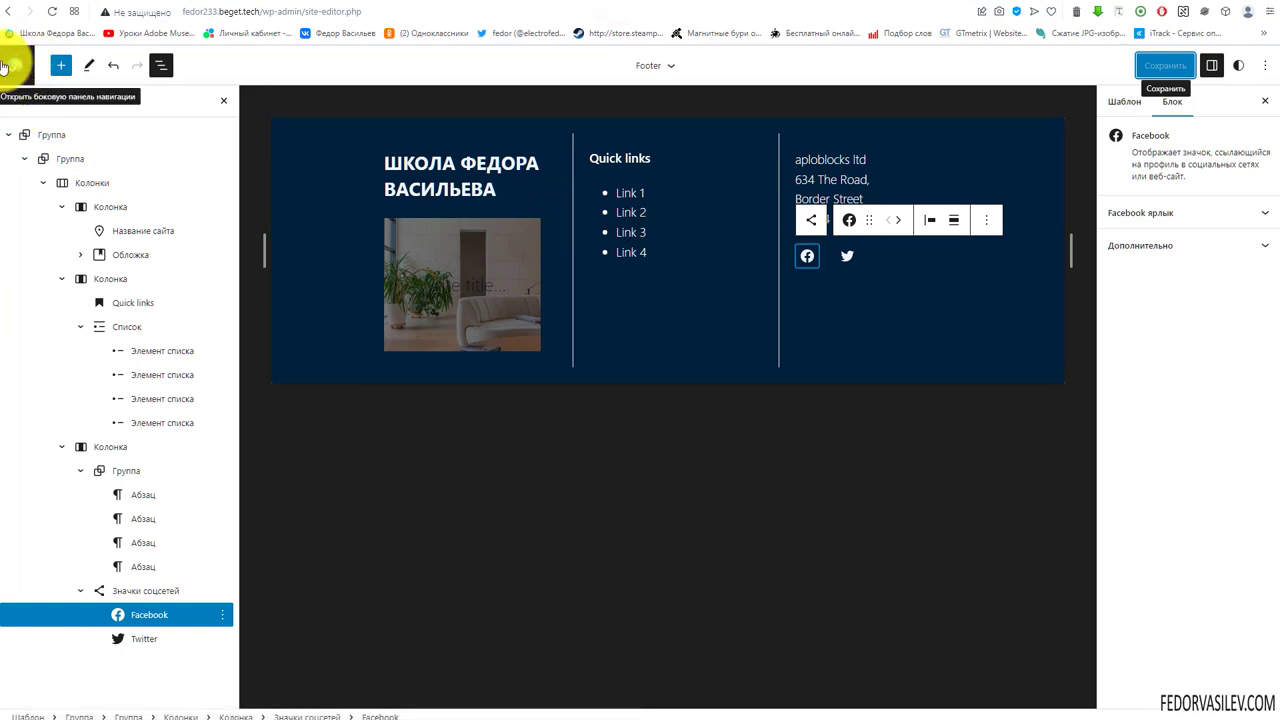
left_click(14, 68)
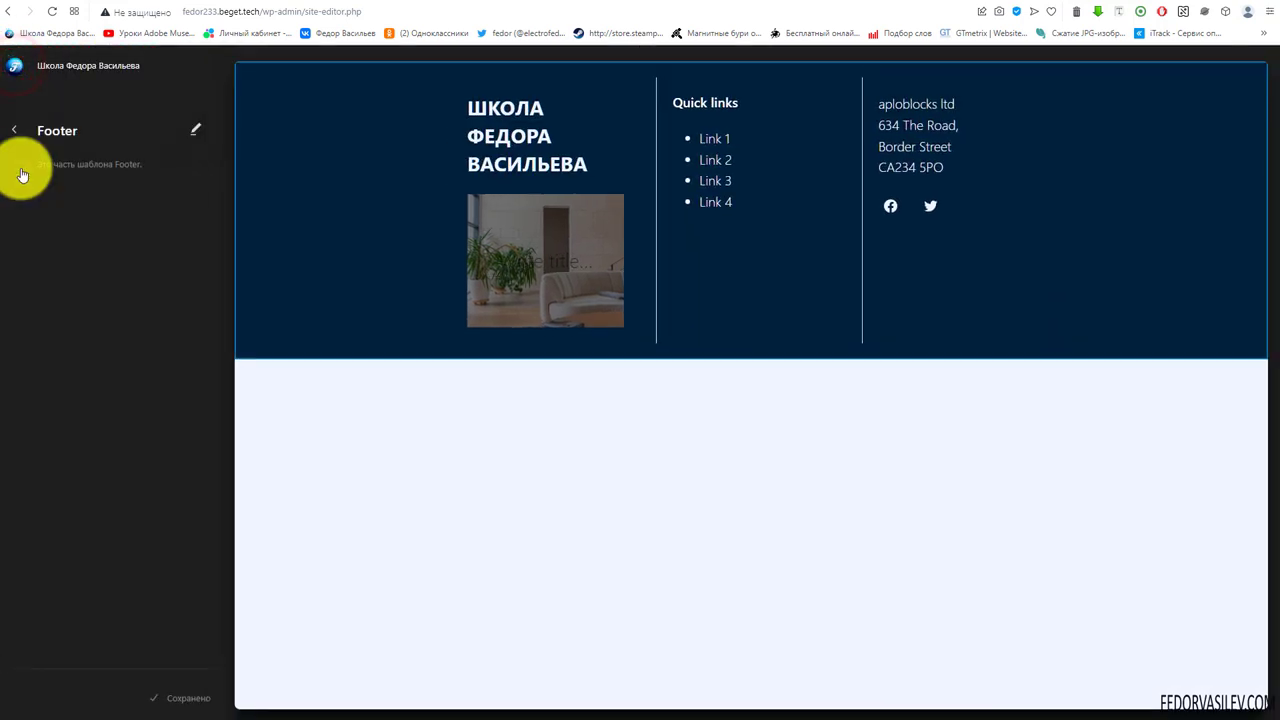
left_click(14, 130)
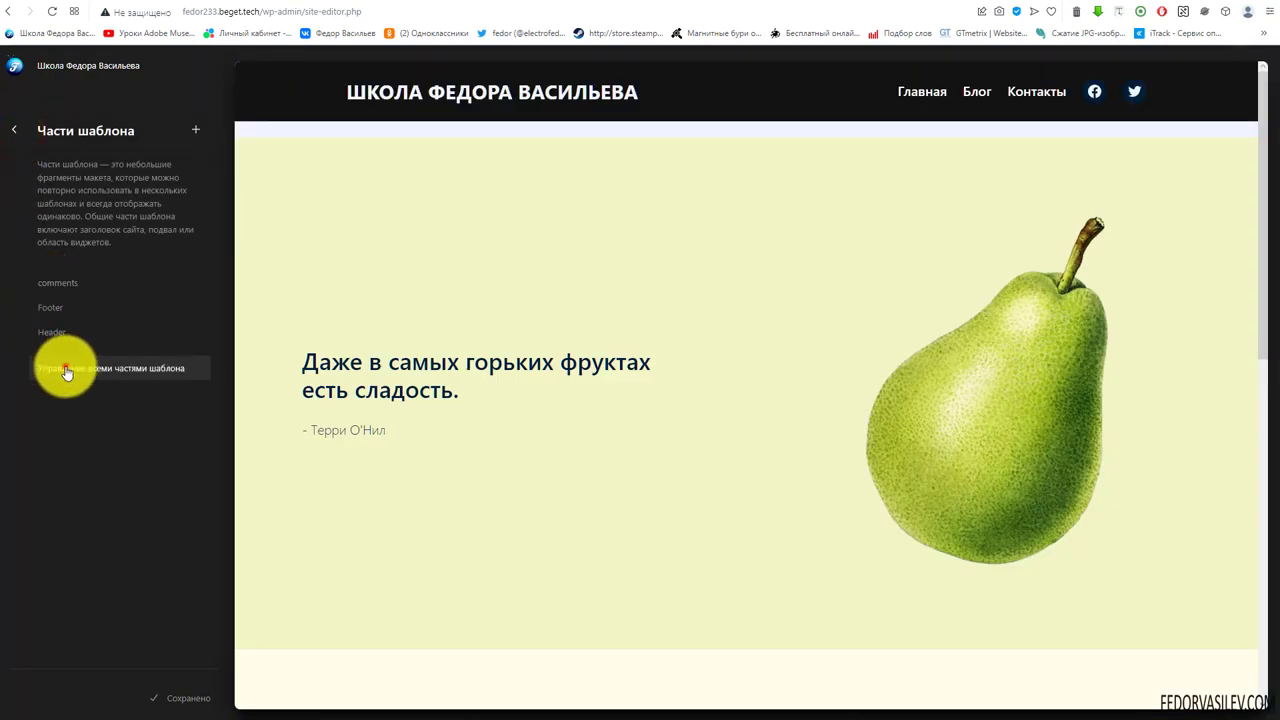
left_click(65, 370)
left_click(15, 130)
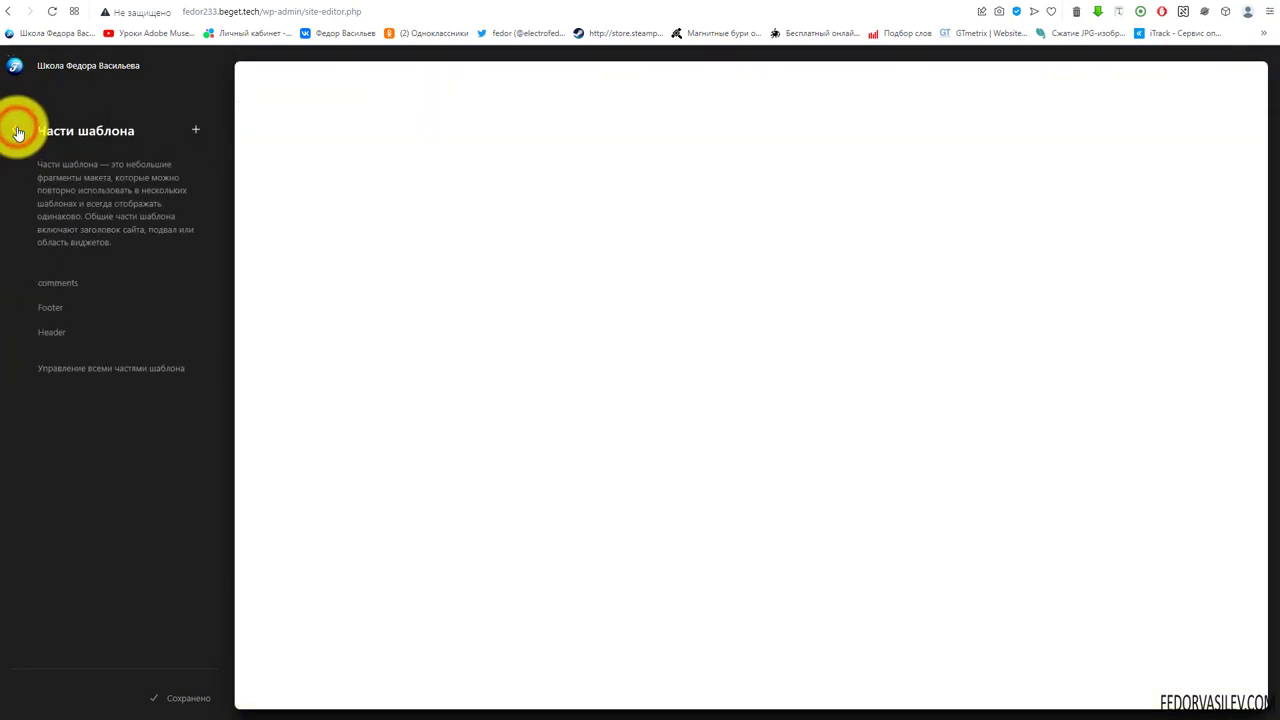
left_click(16, 130)
left_click(60, 220)
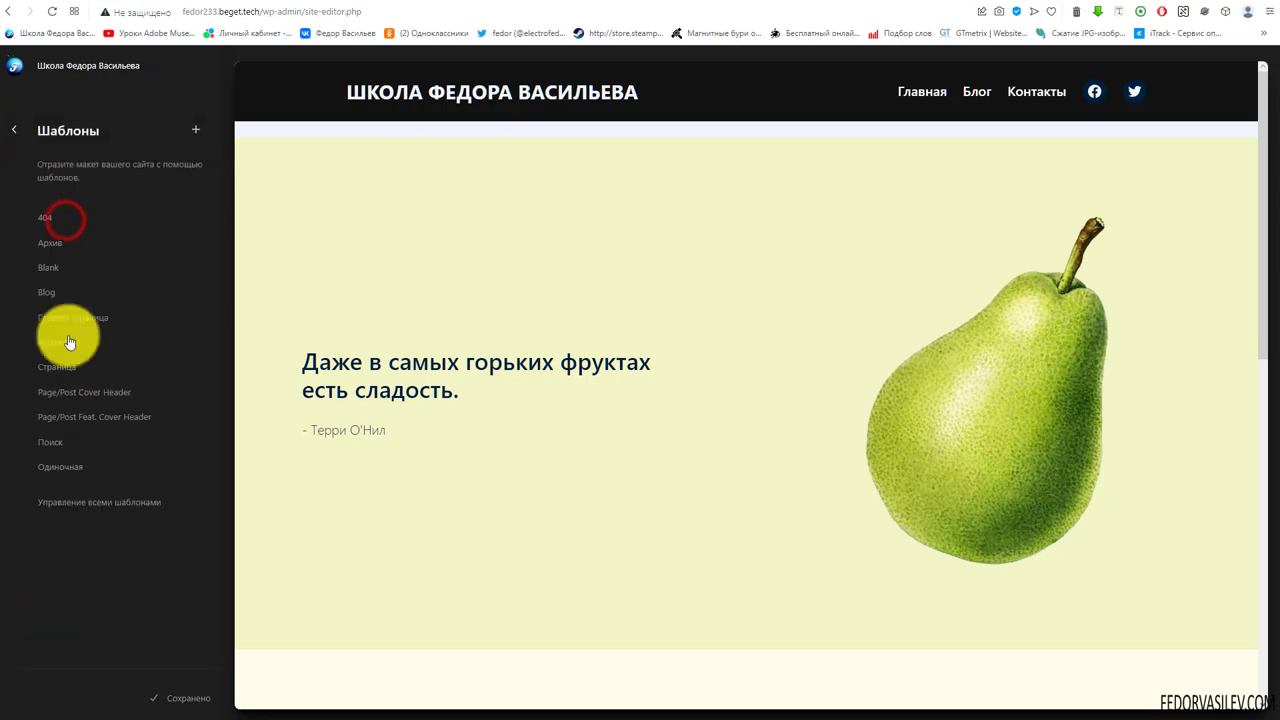
left_click(52, 318)
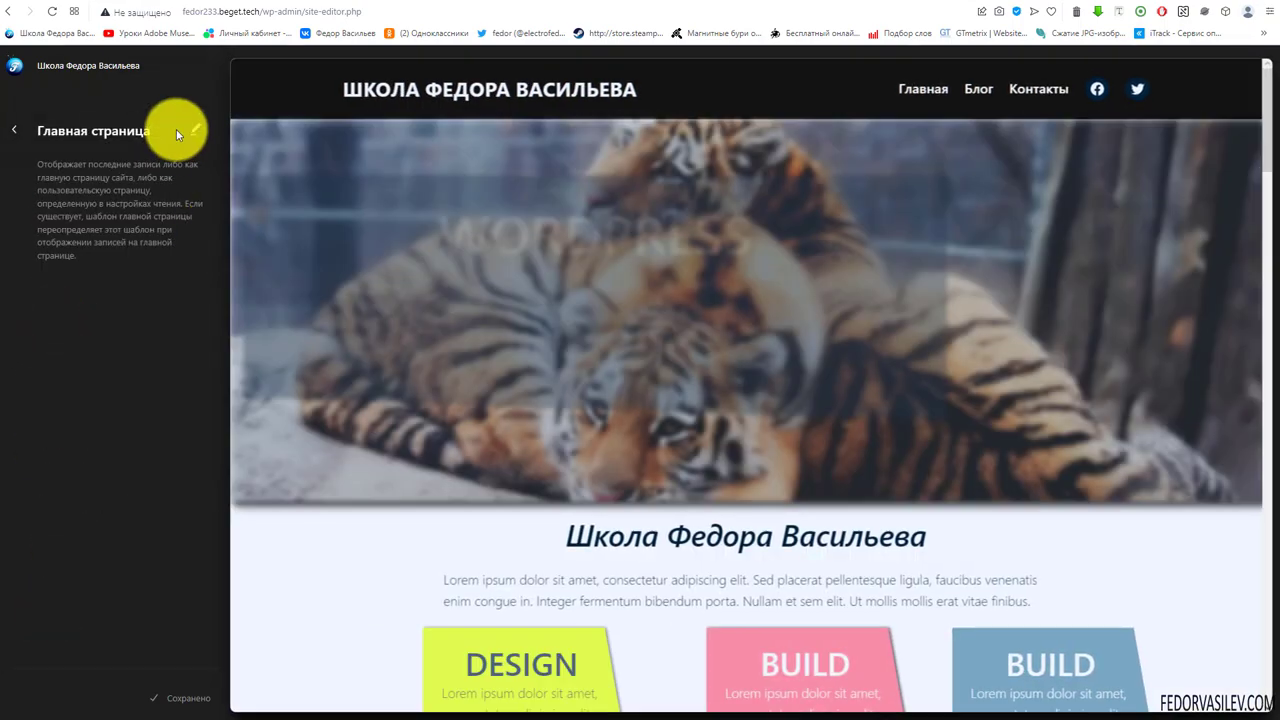
left_click(207, 130)
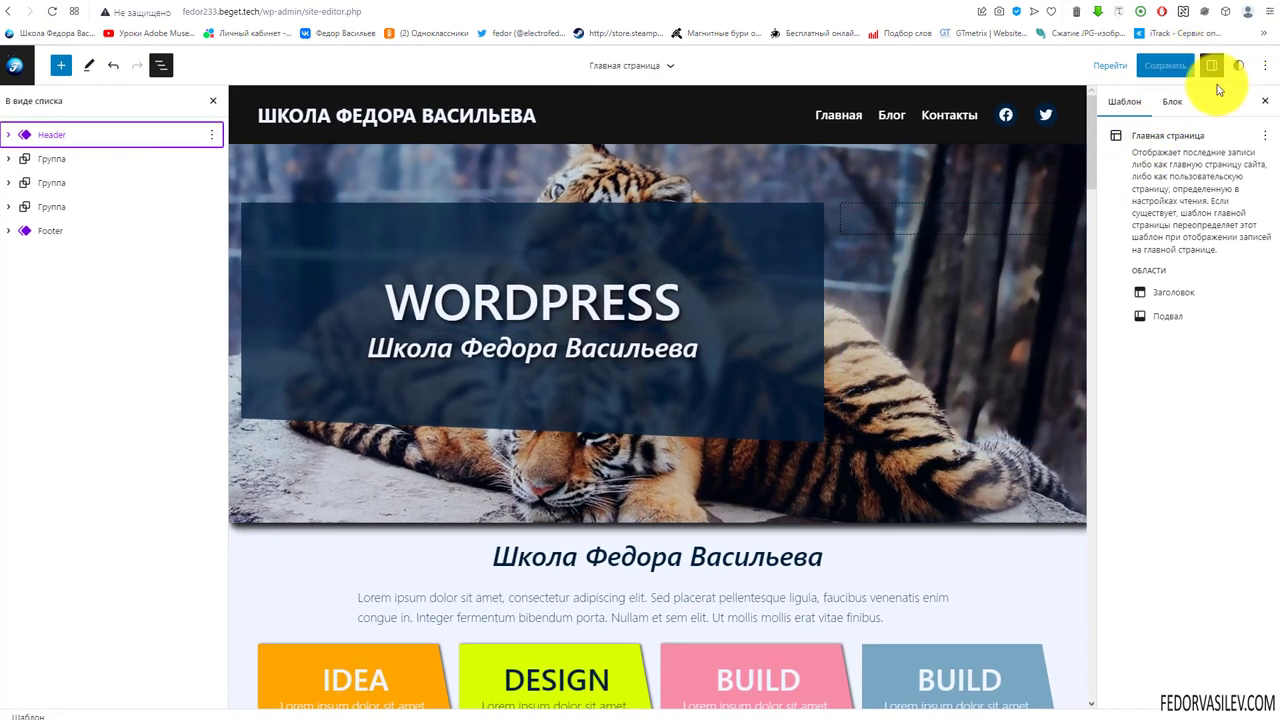
Try the dark blue Quaternary theme colour as the site-wide background in the global styles and check the page sections against it.
left_click(1239, 68)
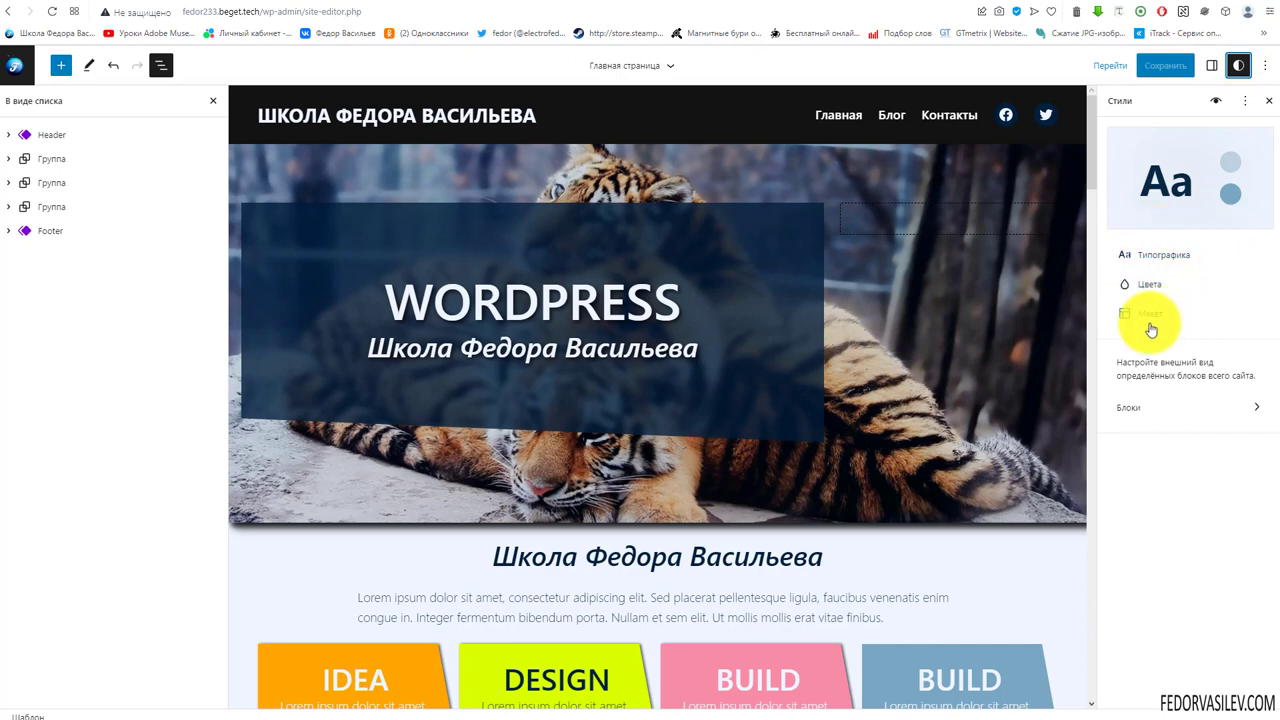
left_click(1152, 287)
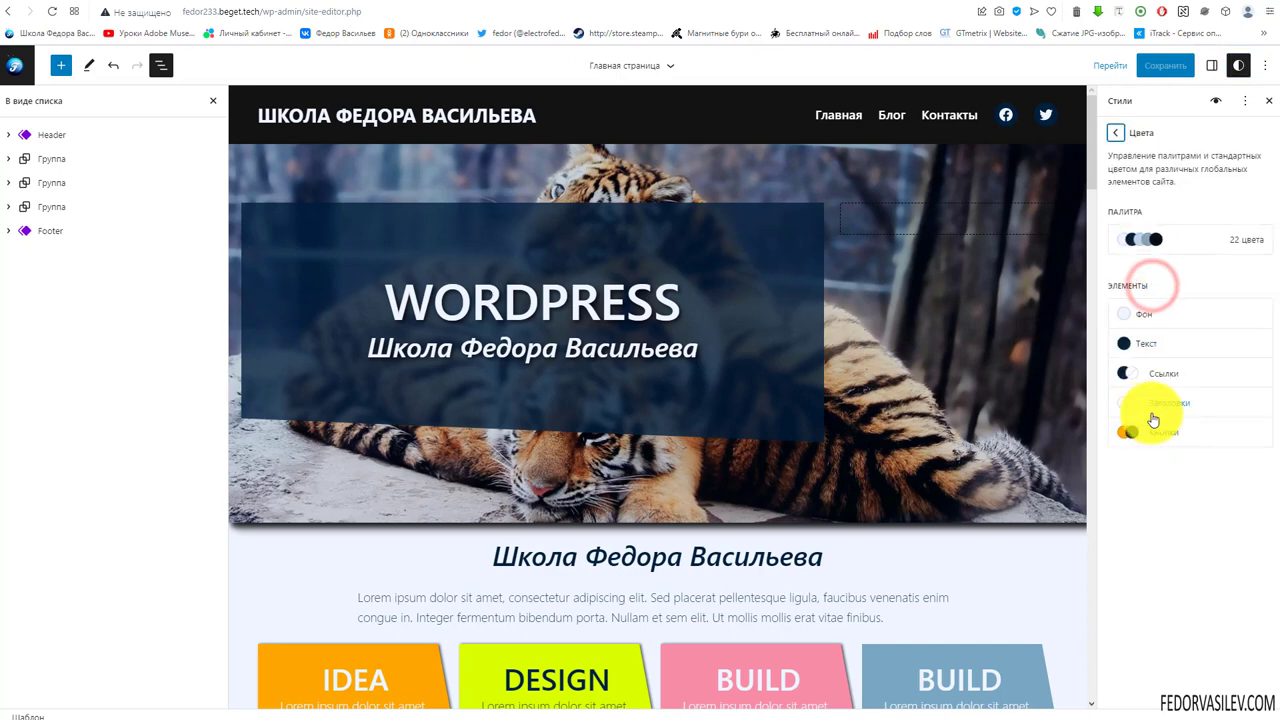
left_click(1126, 312)
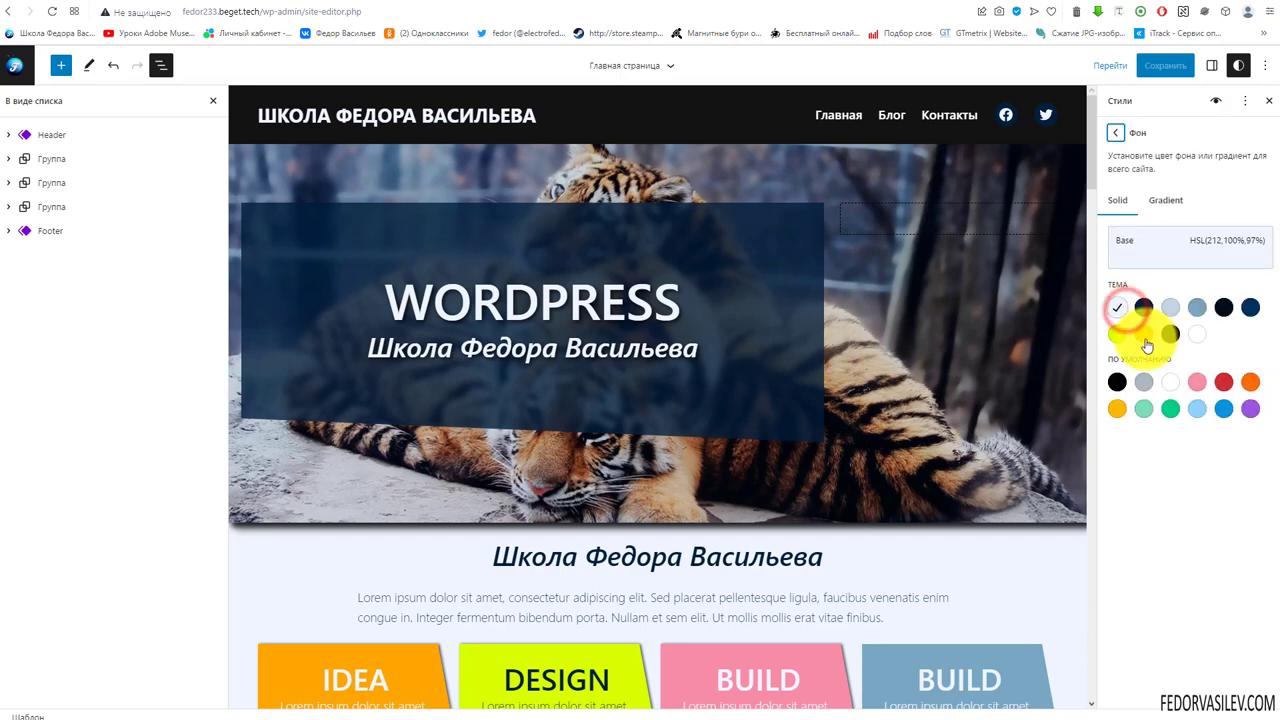
left_click(1248, 308)
scroll(950, 450, "down", 5)
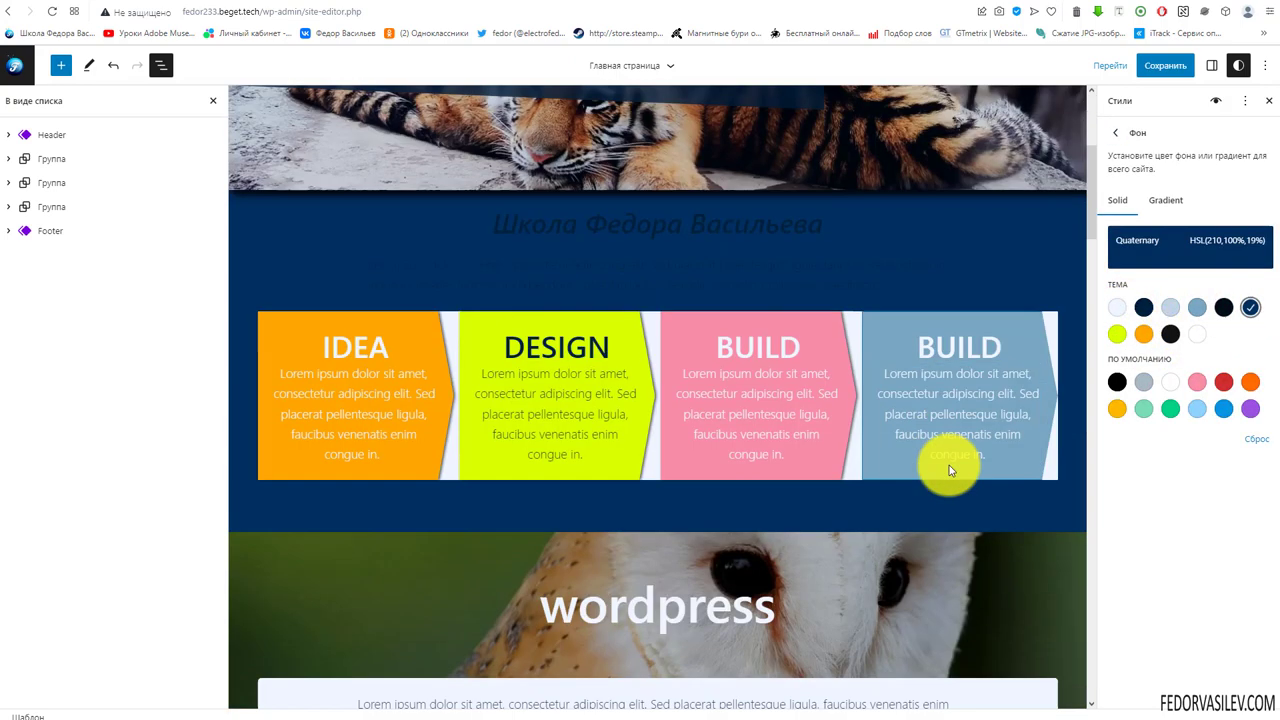
scroll(558, 437, "down", 12)
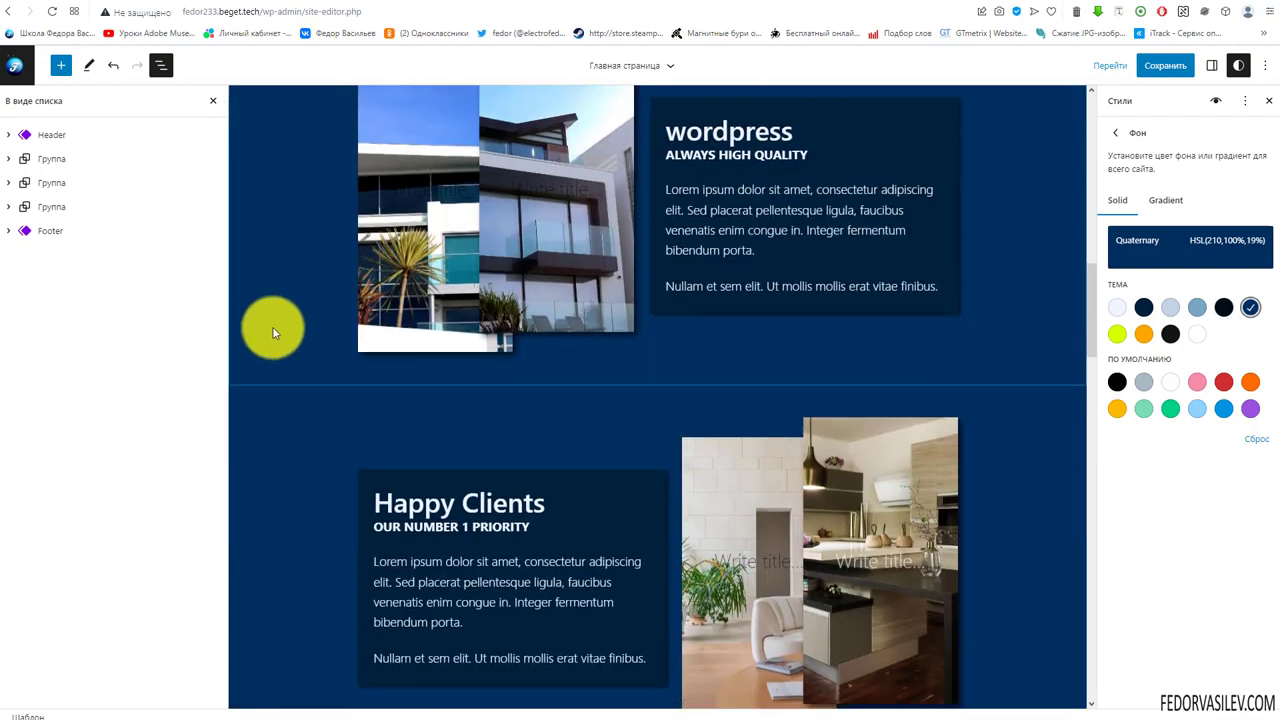
scroll(267, 326, "down", 5)
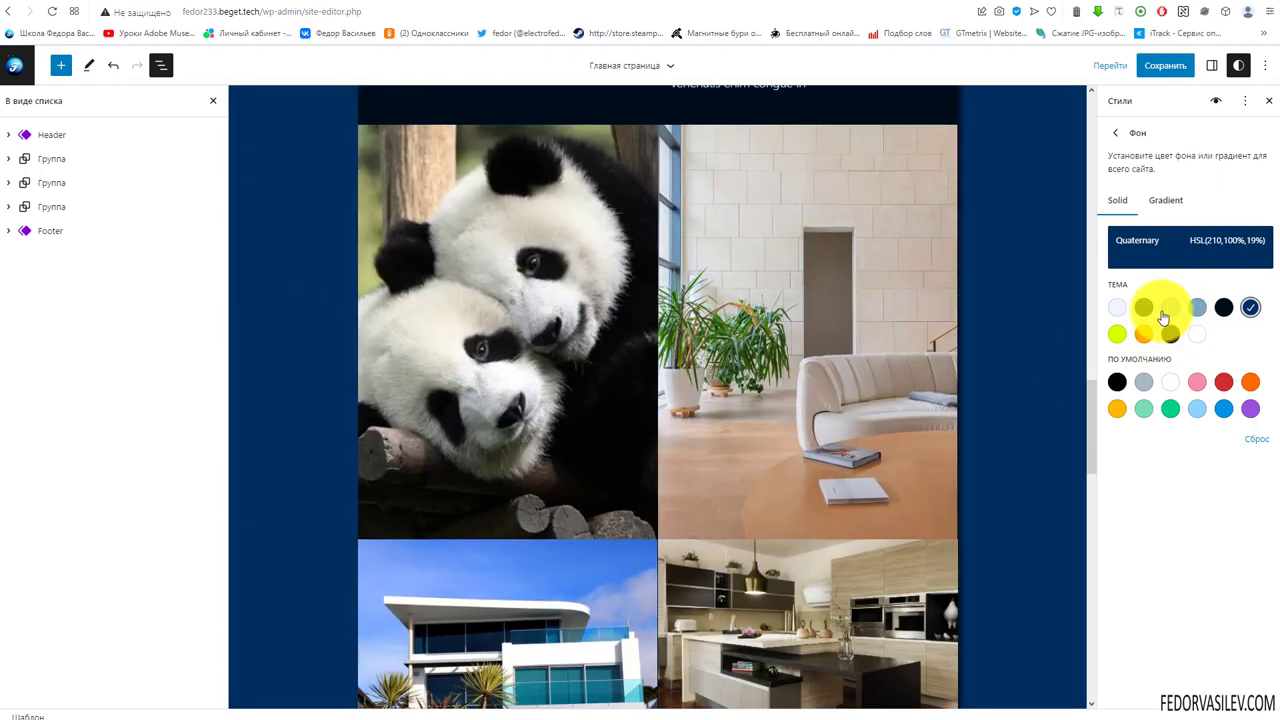
Switch the site-wide background to Base, try the yellow-green Quinary colour instead, and check it from the cover down to the footer.
left_click(1107, 308)
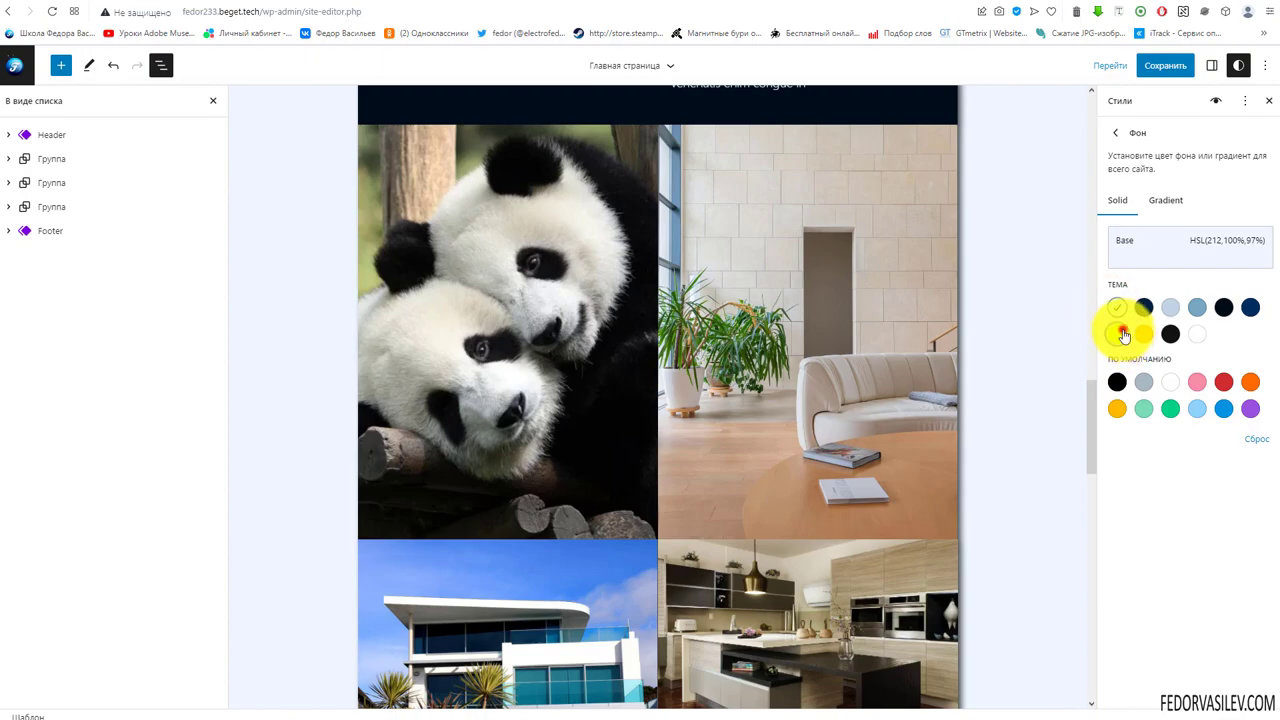
left_click(1120, 334)
scroll(1003, 337, "up", 15)
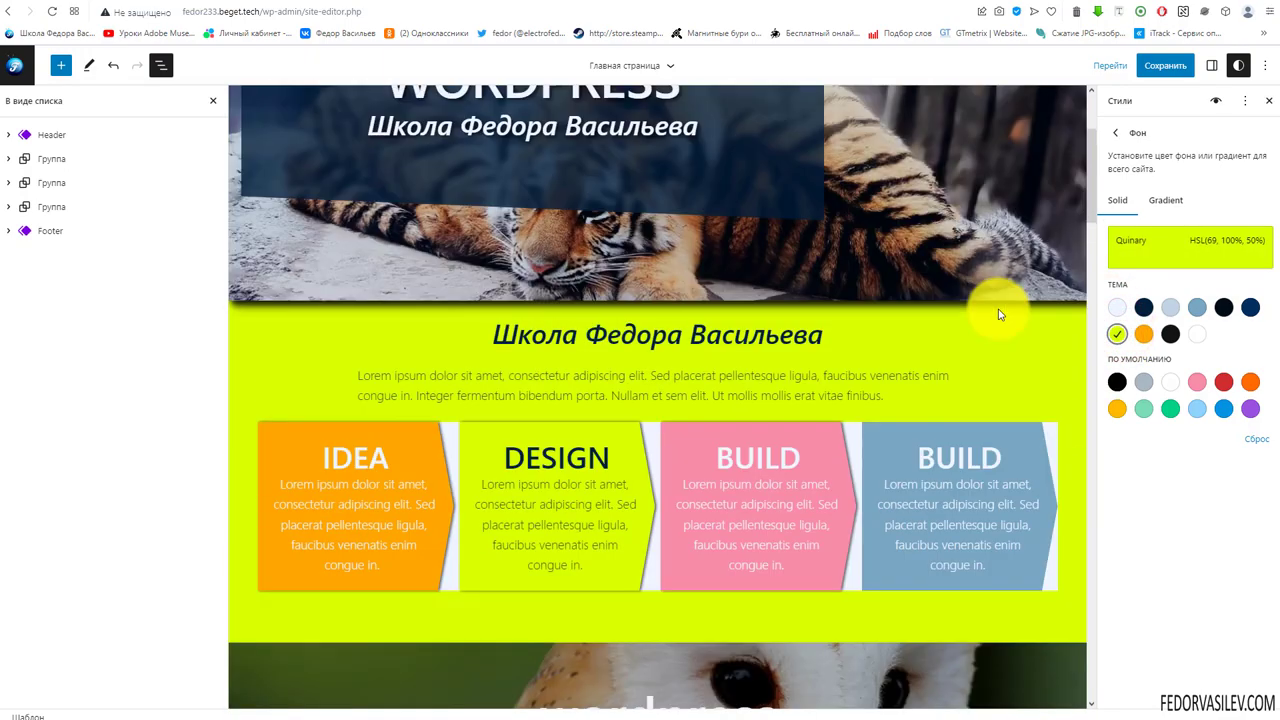
scroll(998, 315, "up", 2)
scroll(995, 310, "down", 15)
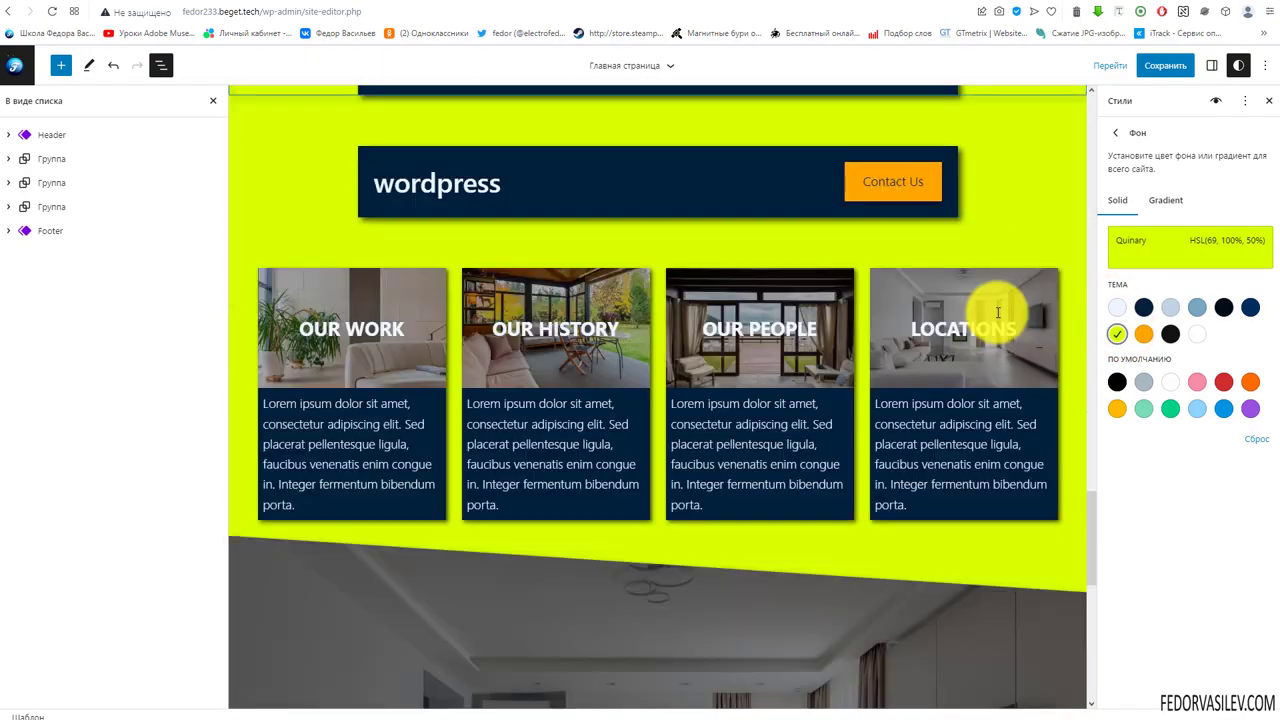
scroll(998, 312, "down", 10)
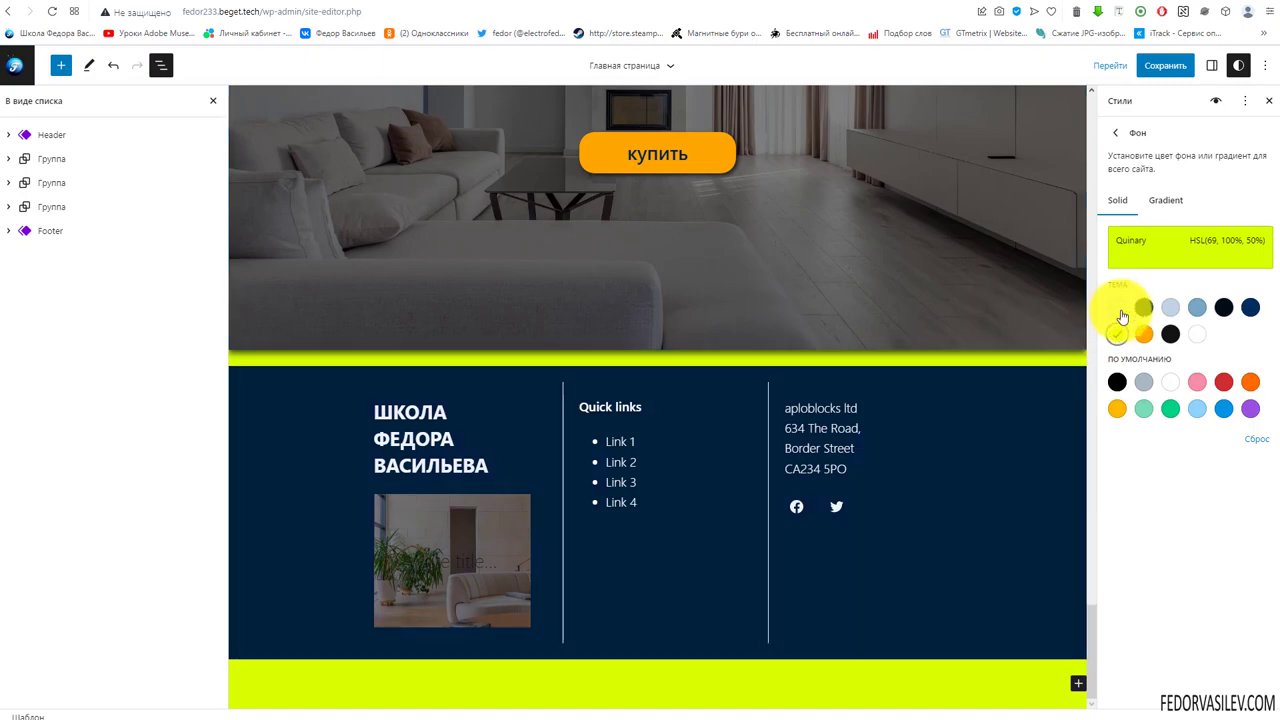
Set the site-wide background colour to the Base theme colour and check the page sections from the footer up to the cover.
left_click(1120, 310)
scroll(820, 320, "up", 10)
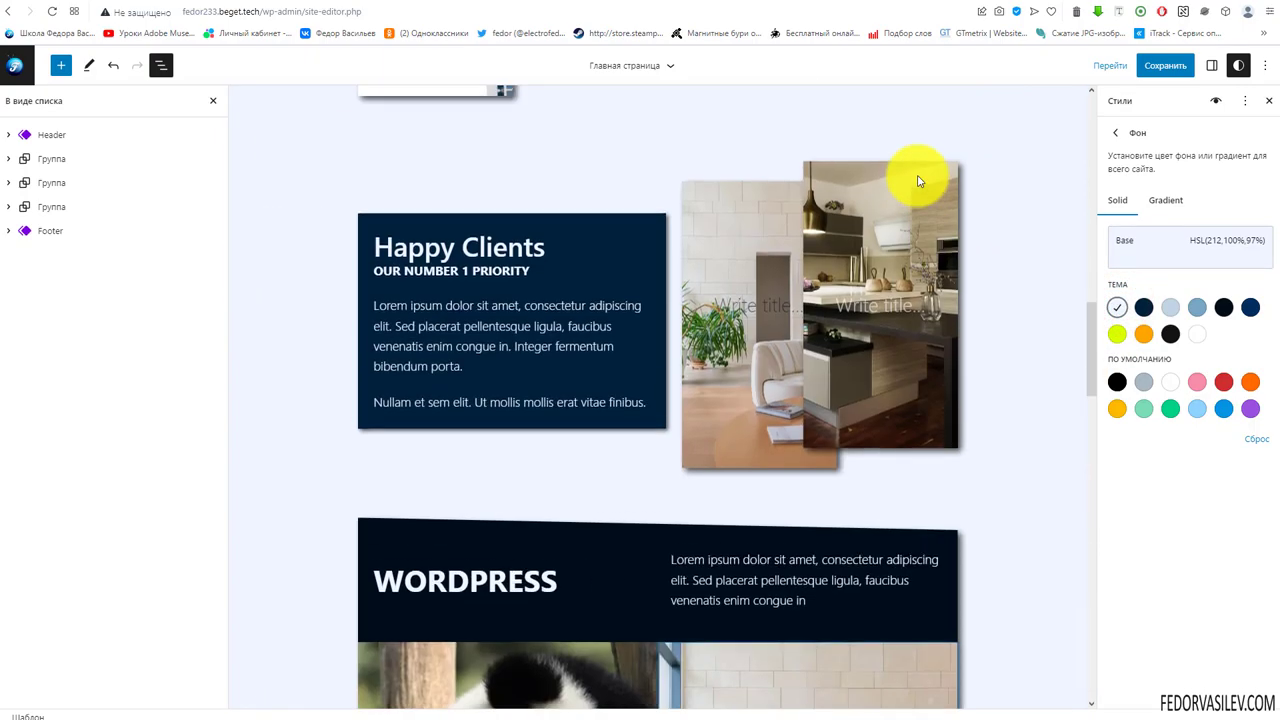
scroll(918, 180, "up", 6)
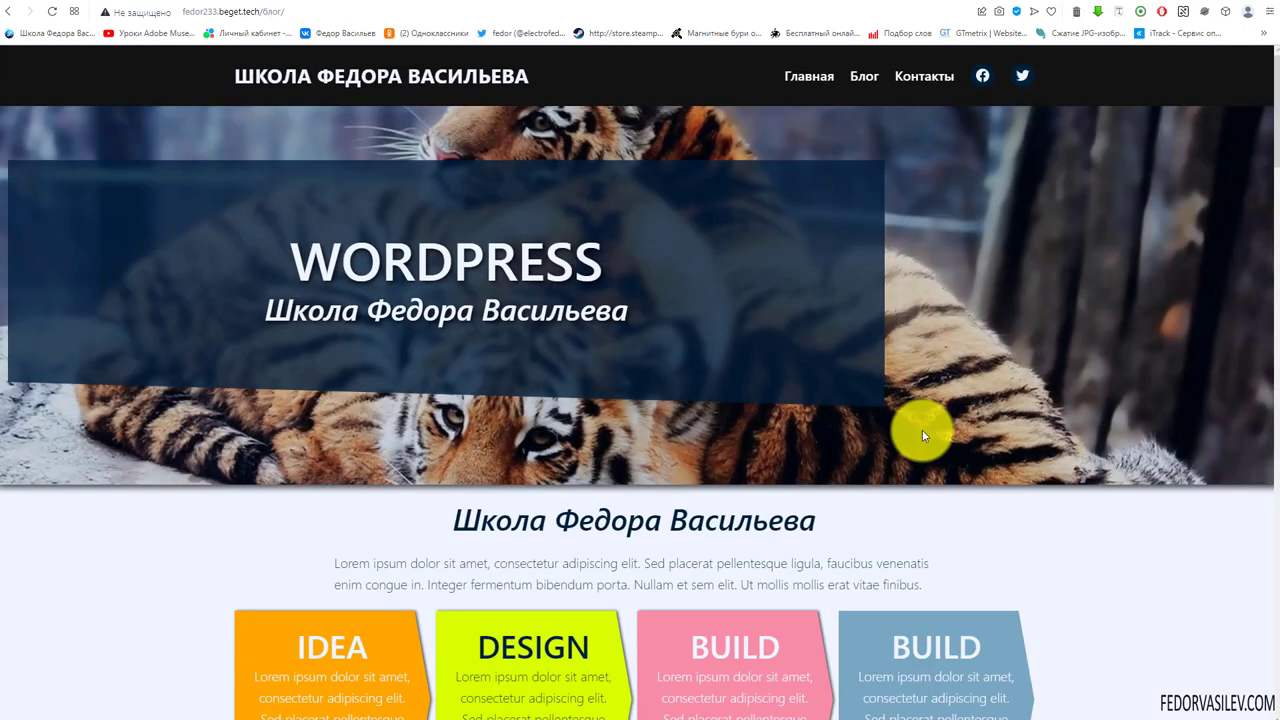
Review the published blog page's sections down to the footer and reload the page to load the saved changes.
scroll(480, 277, "down", 4)
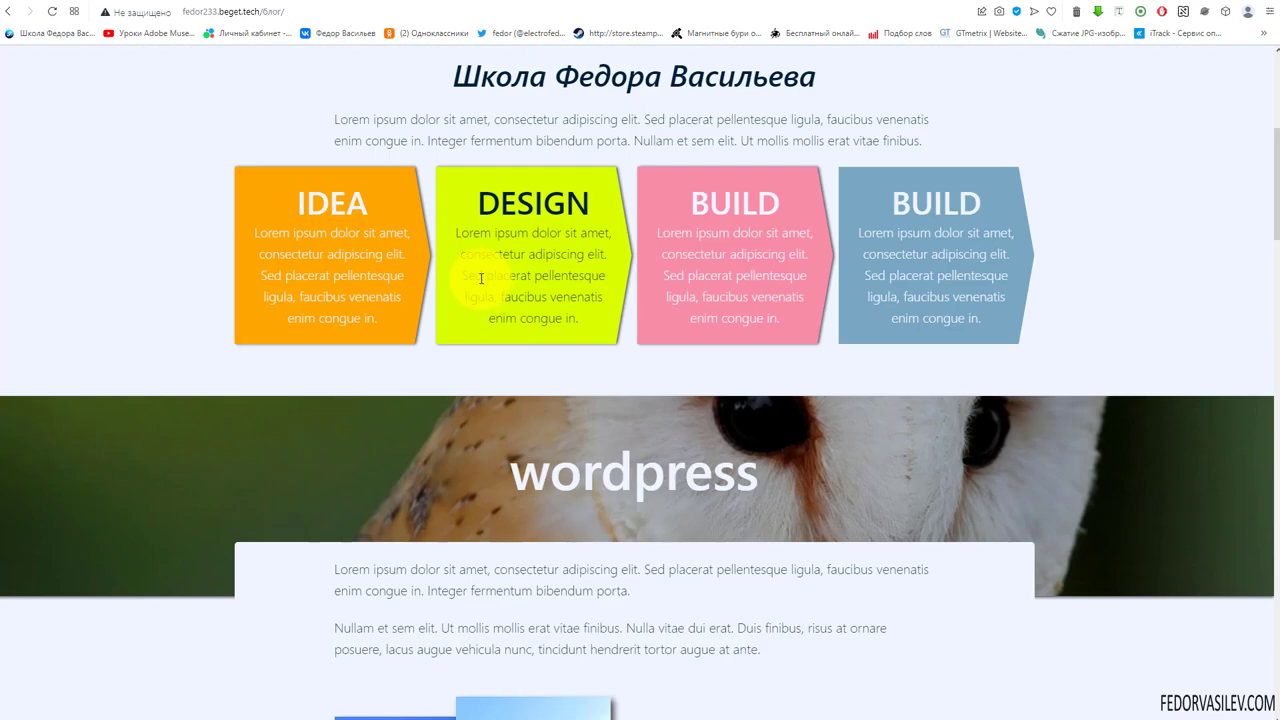
scroll(480, 278, "down", 15)
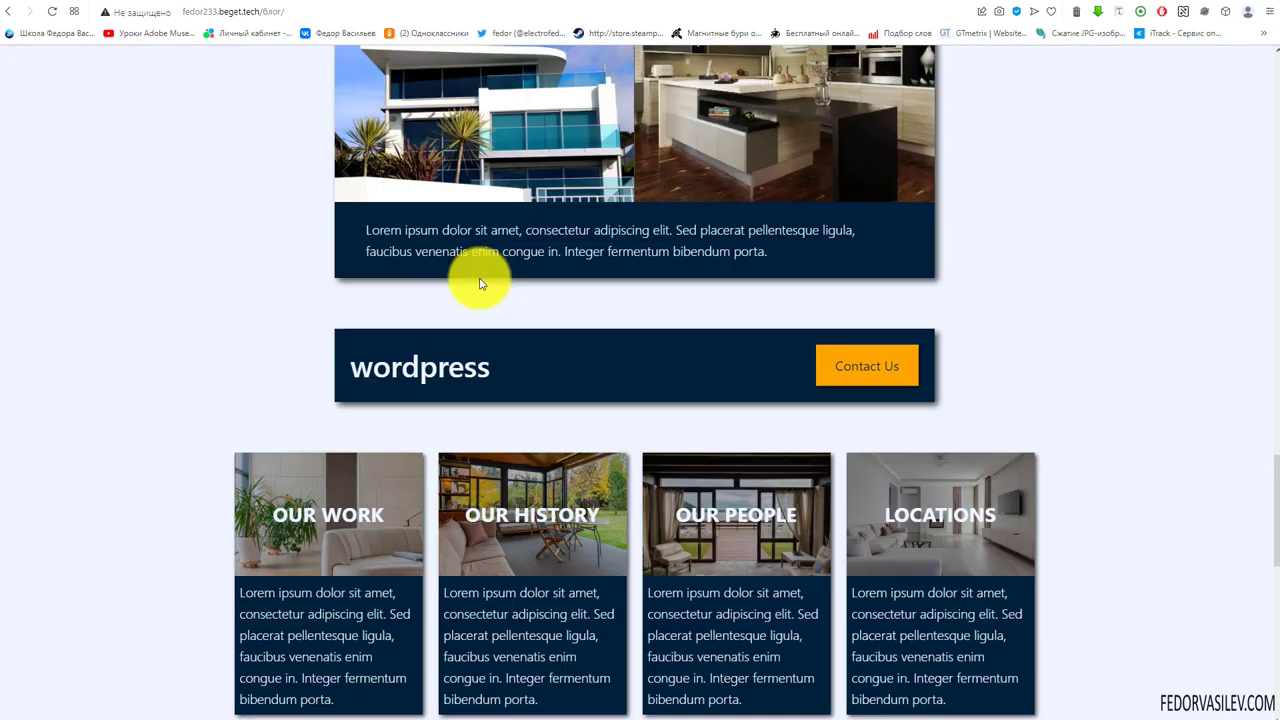
scroll(479, 284, "down", 9)
scroll(479, 284, "up", 16)
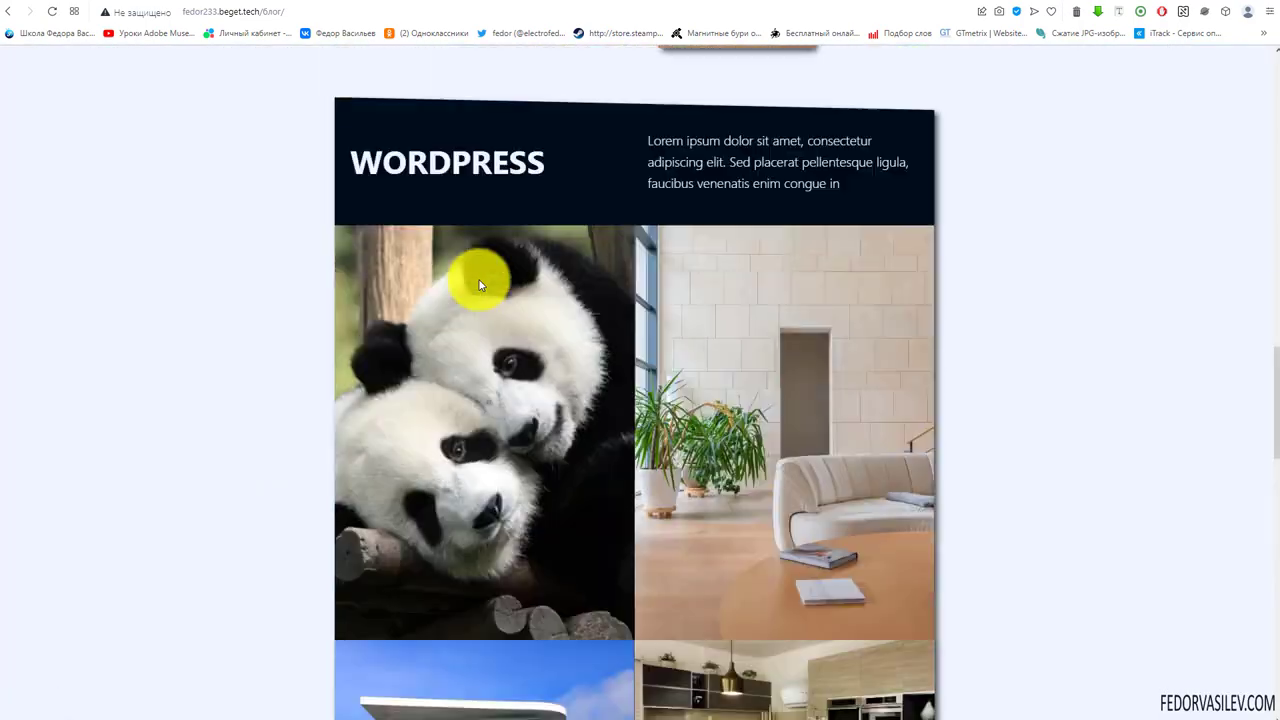
scroll(479, 284, "down", 15)
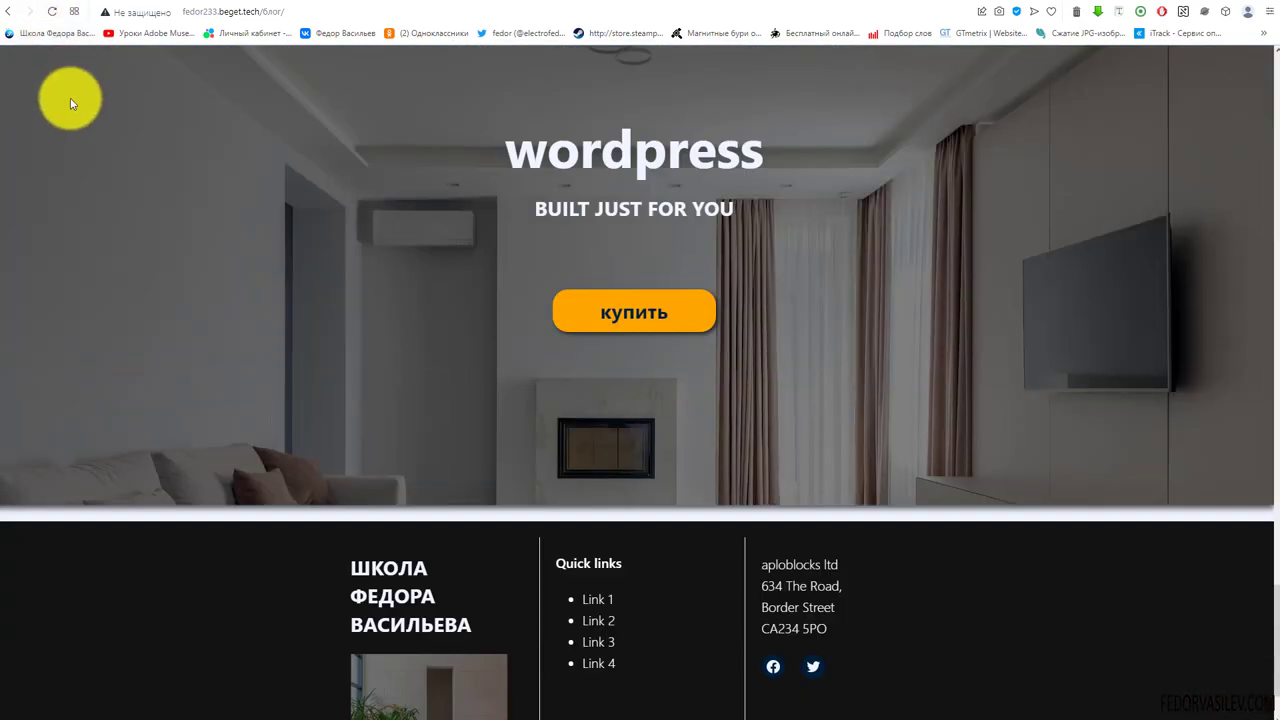
left_click(52, 11)
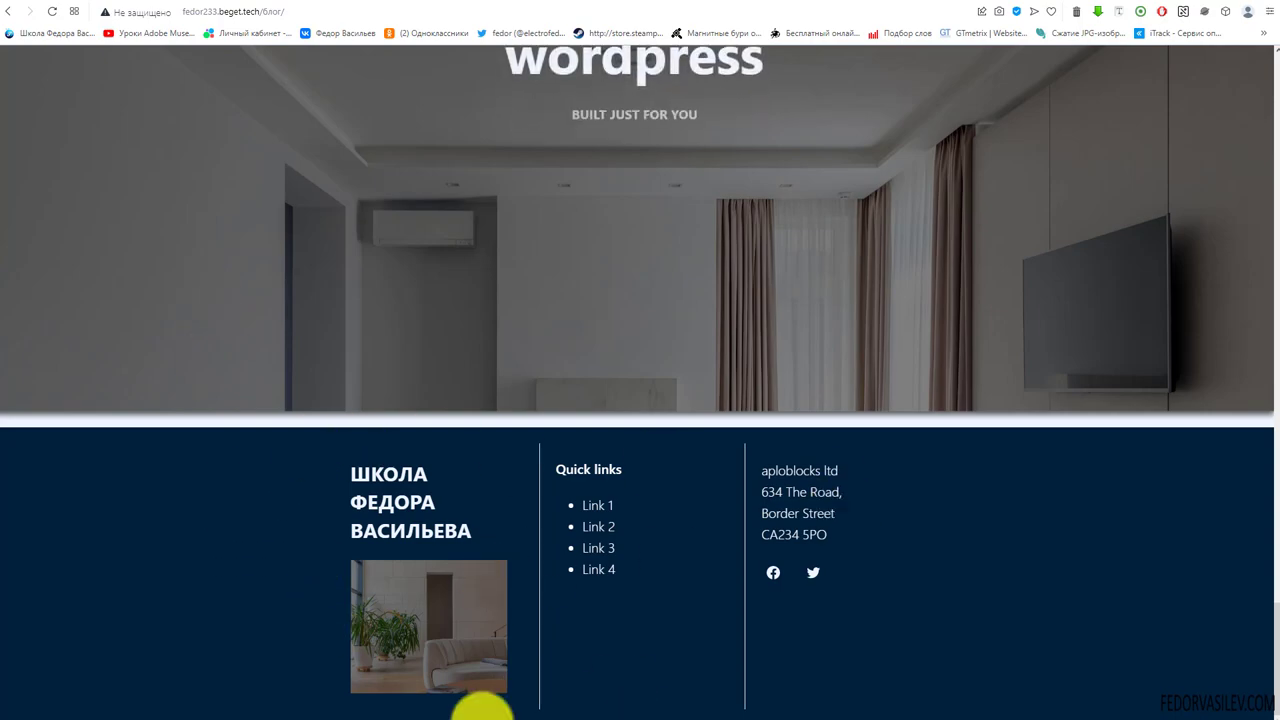
Examine the reloaded blog page's sections between the footer and the header, comparing the header, cover and footer colours.
scroll(606, 313, "up", 10)
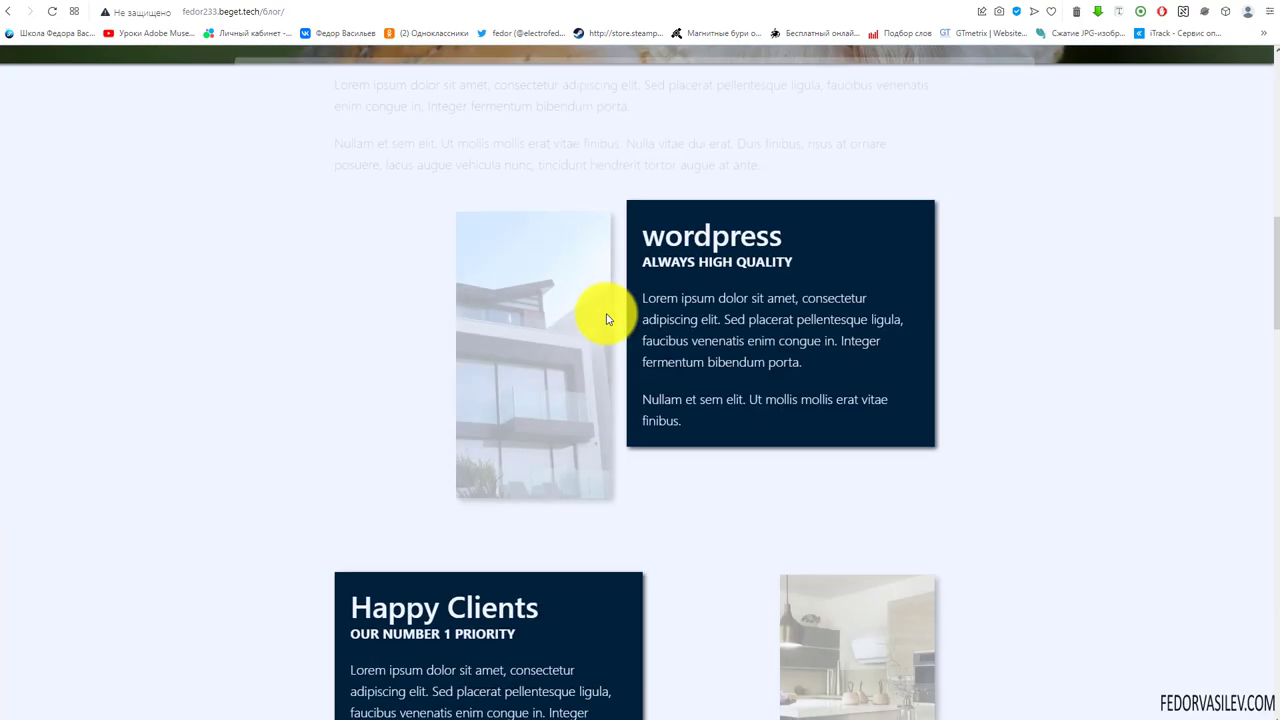
scroll(606, 318, "up", 10)
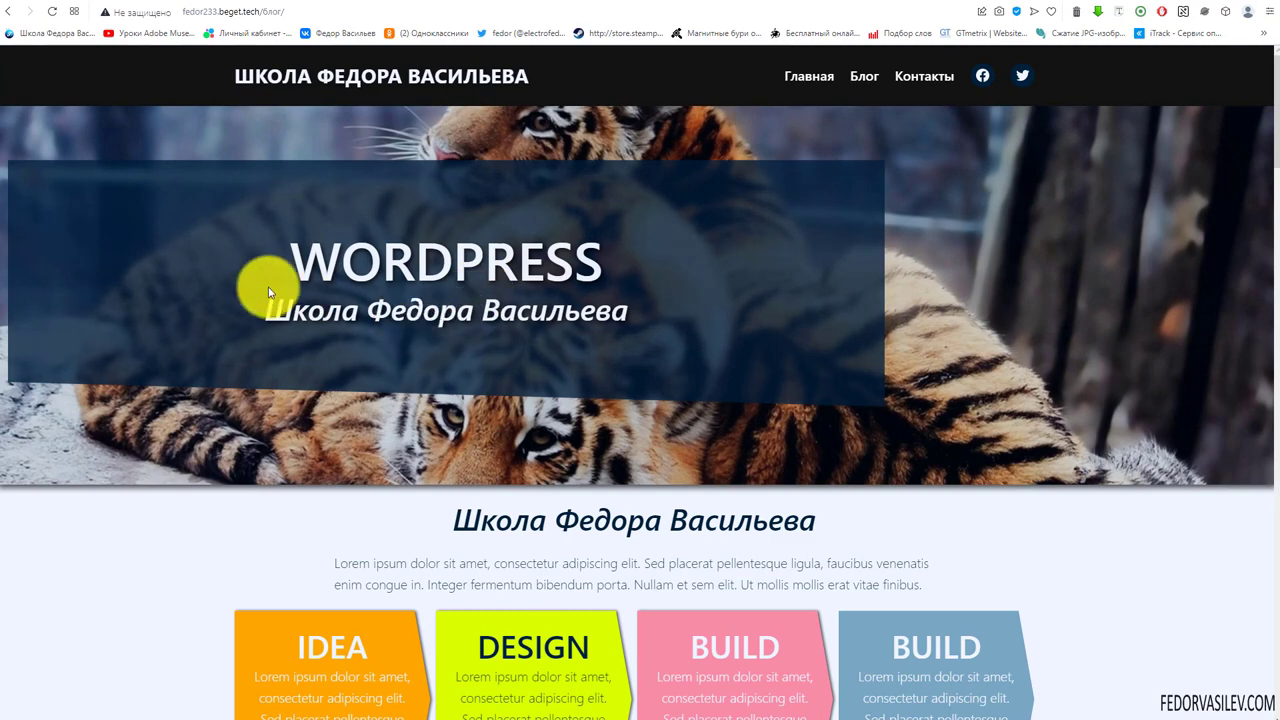
scroll(300, 280, "down", 10)
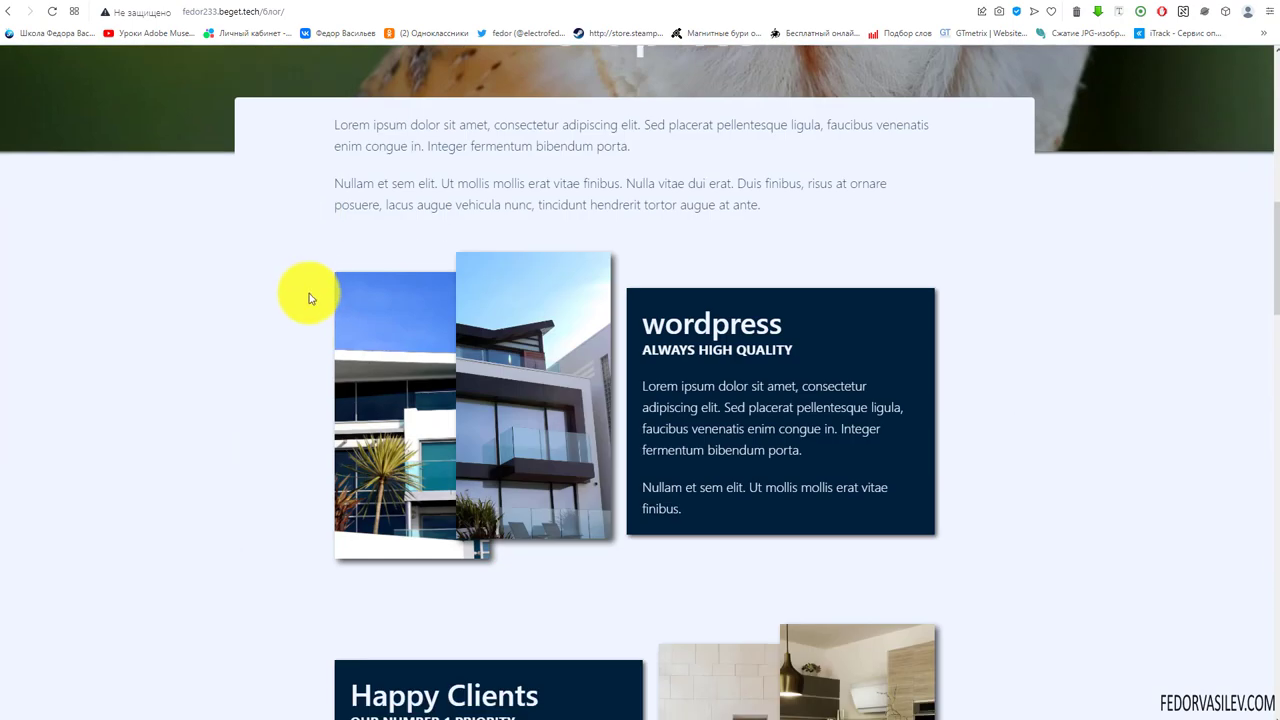
scroll(310, 298, "down", 10)
scroll(1260, 640, "down", 1)
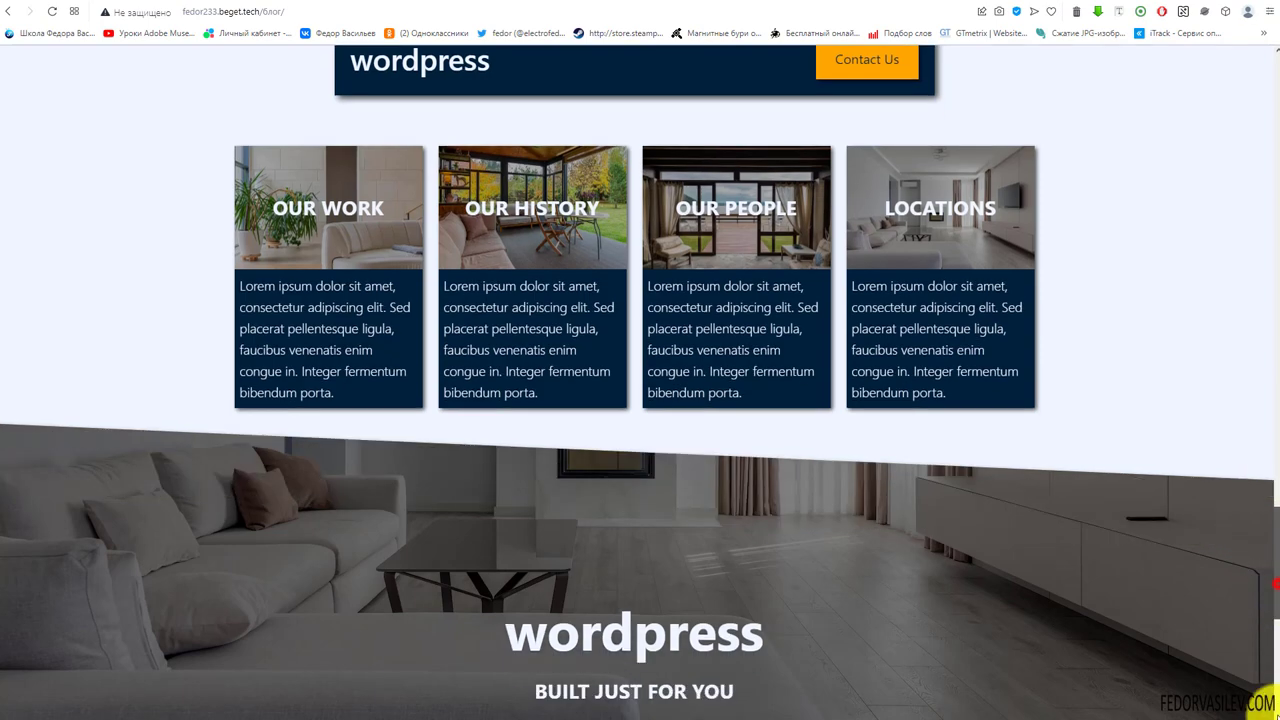
left_click_drag(1271, 586, 1276, 130)
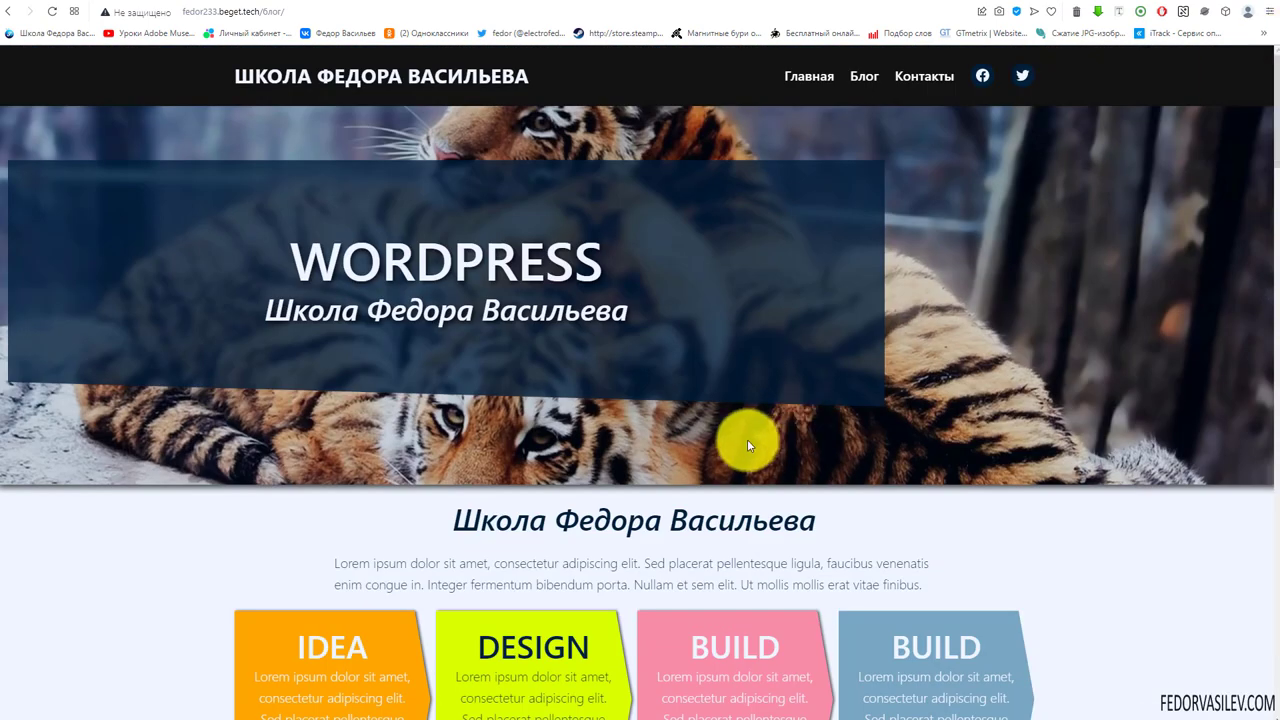
scroll(747, 439, "down", 3)
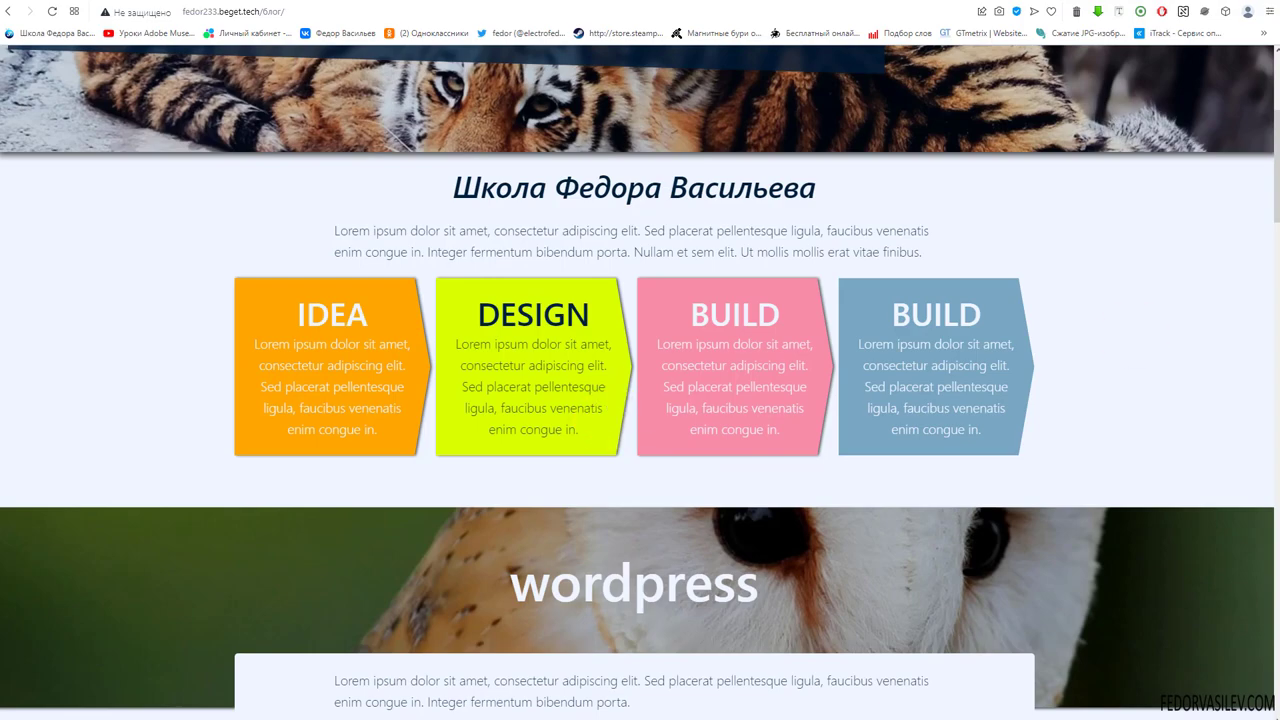
left_click_drag(1277, 172, 1272, 12)
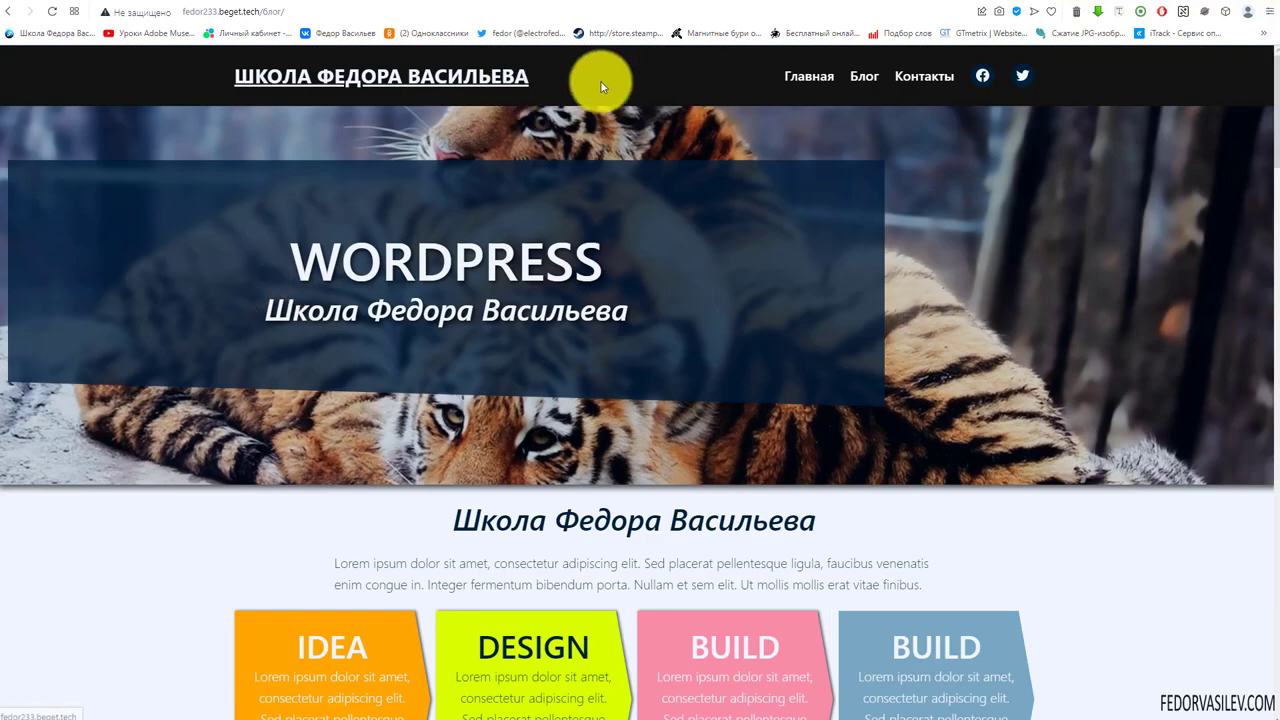
Load a nonexistent page of the site by replacing the blog part of its address with 44444.
left_click(210, 16)
left_click(217, 13)
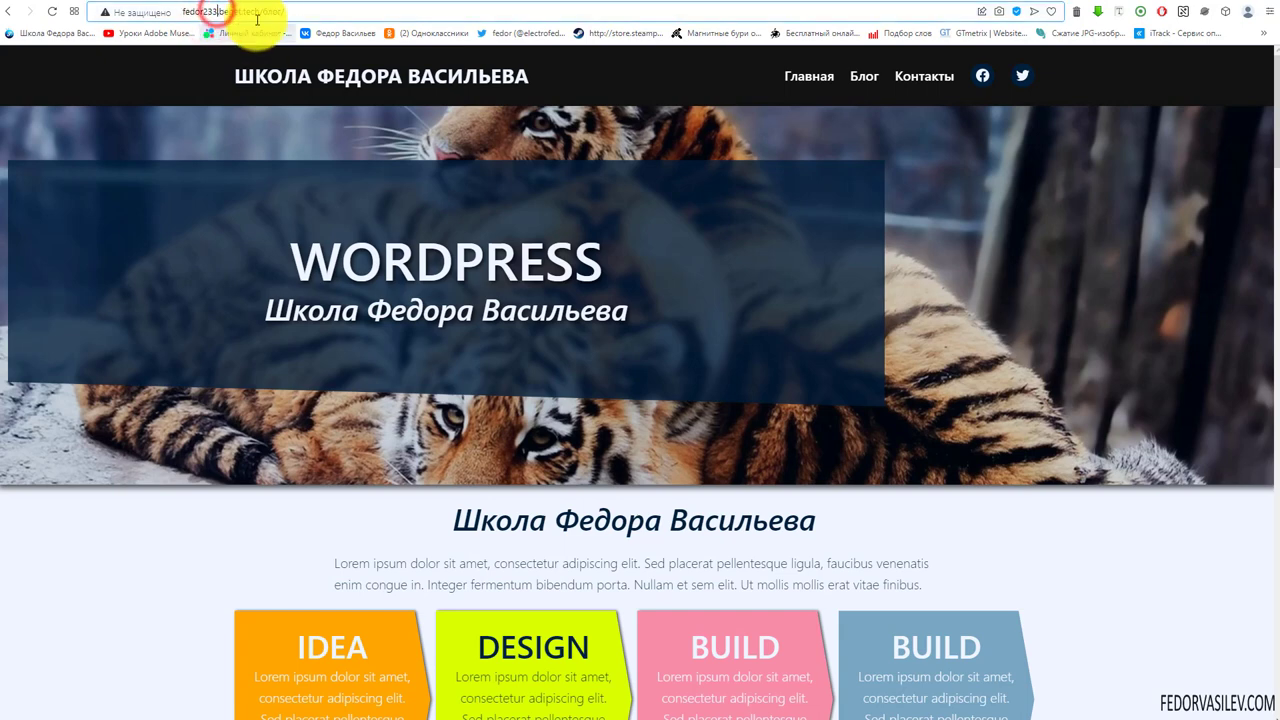
left_click_drag(268, 12, 498, 10)
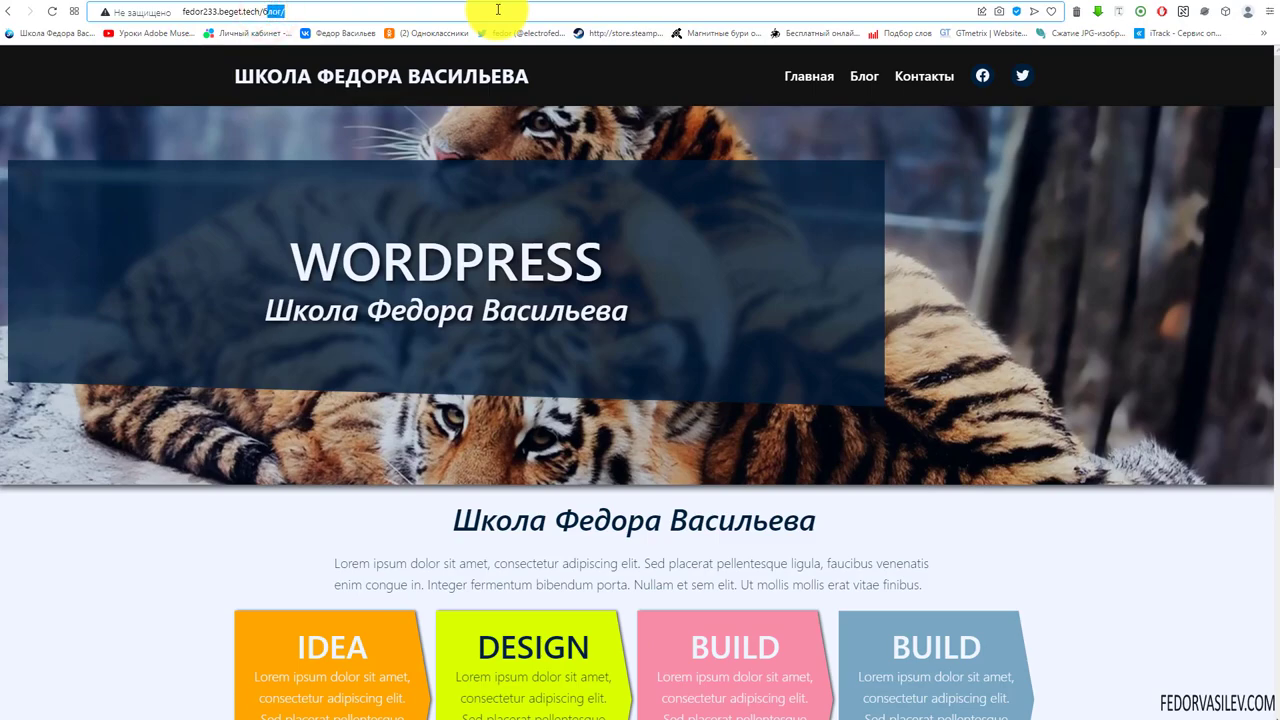
key("BackSpace")
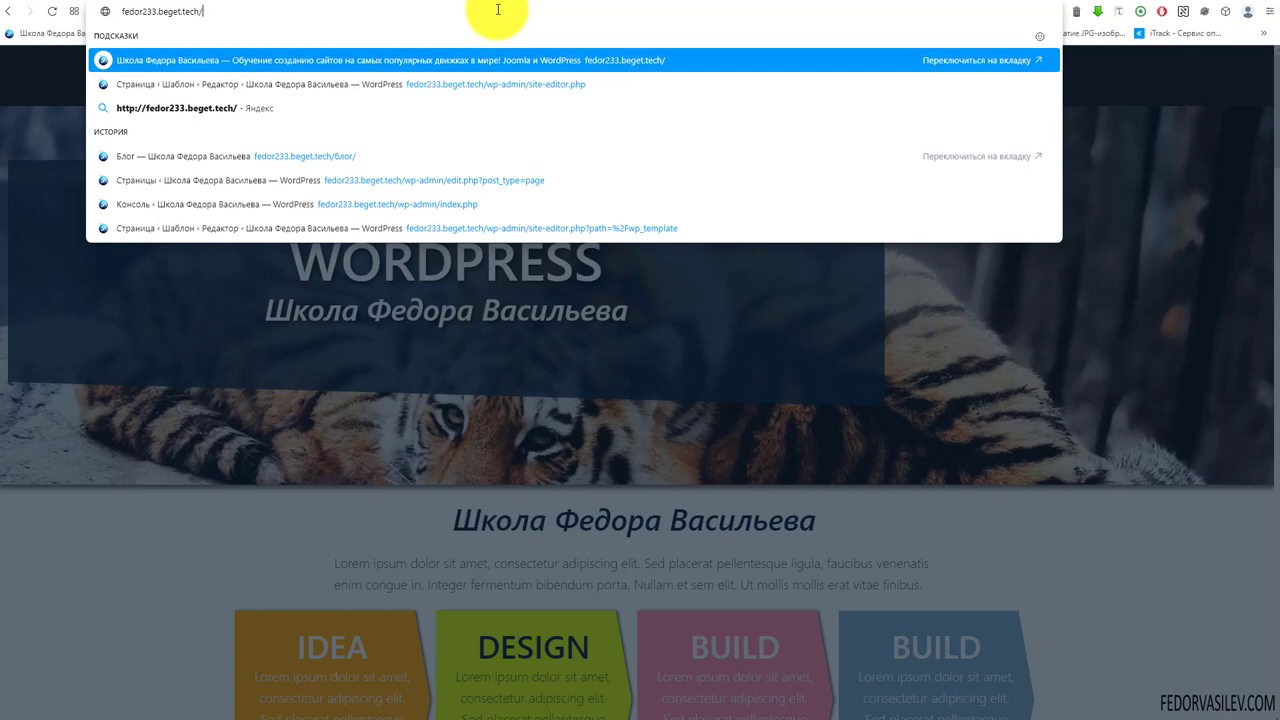
type("44444")
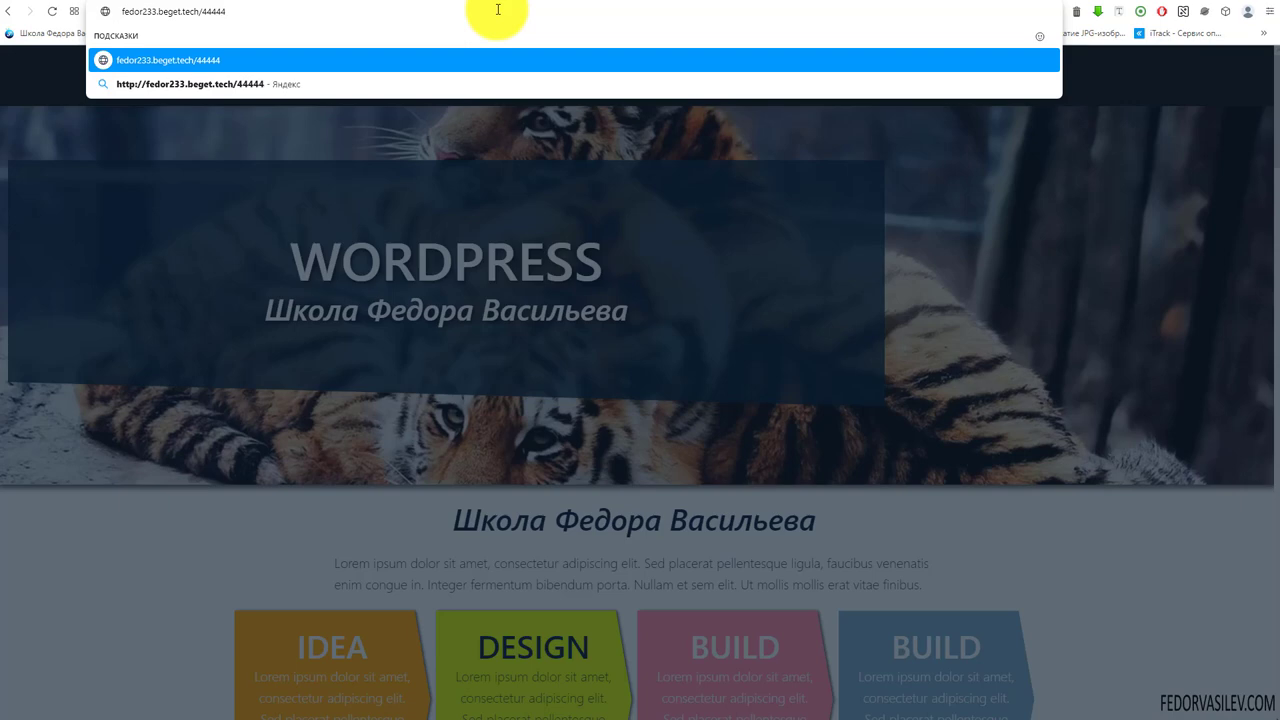
key("Return")
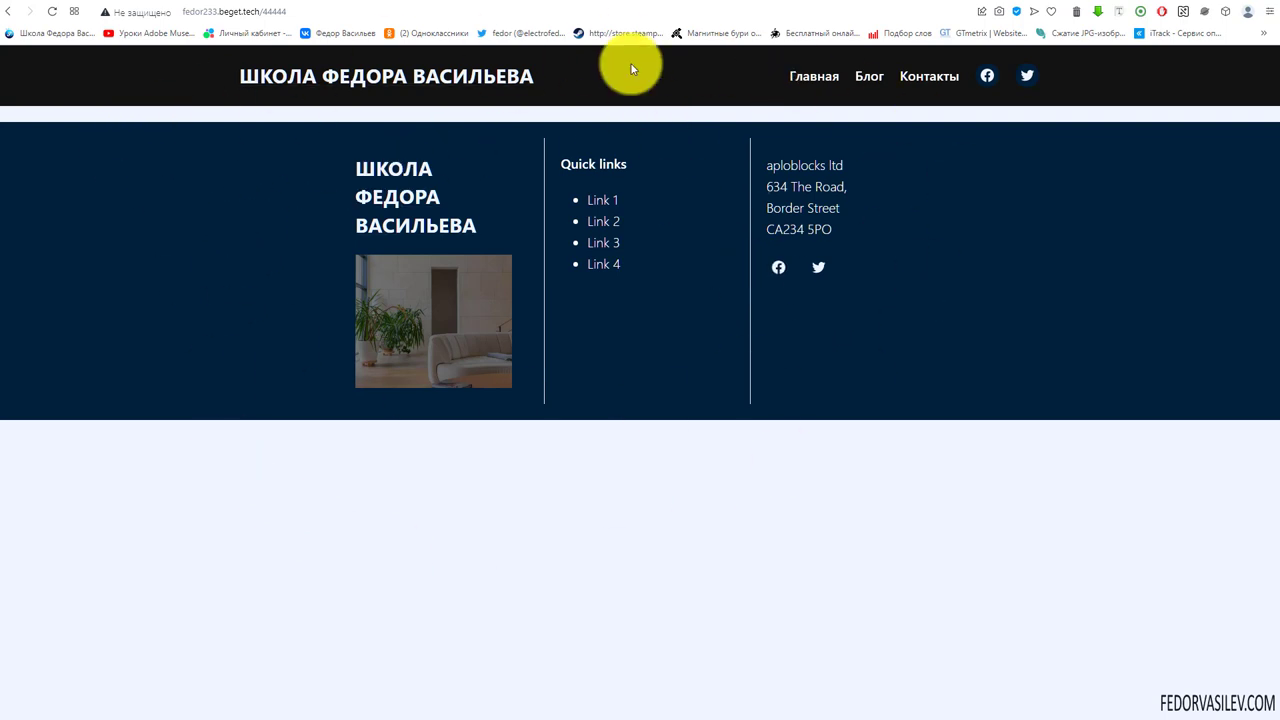
Return to the site editor, leave the "Главная страница" template and open the list of all templates.
left_click(614, 3)
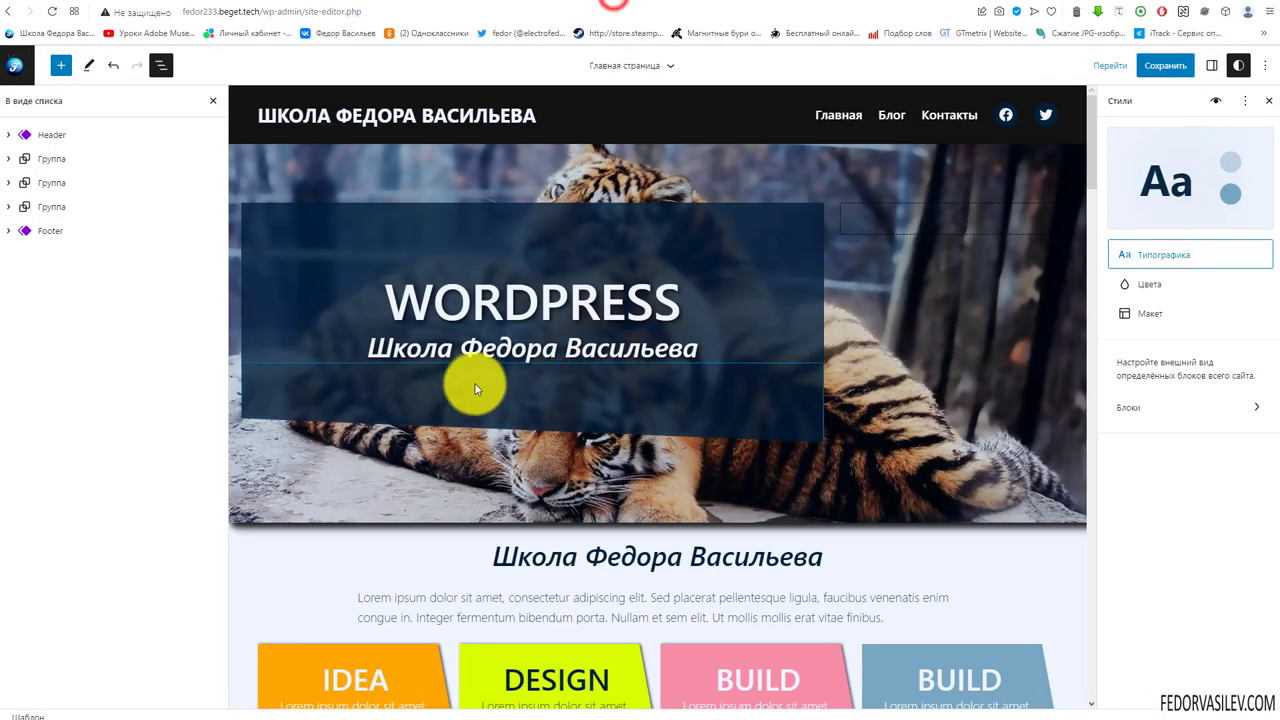
left_click(15, 65)
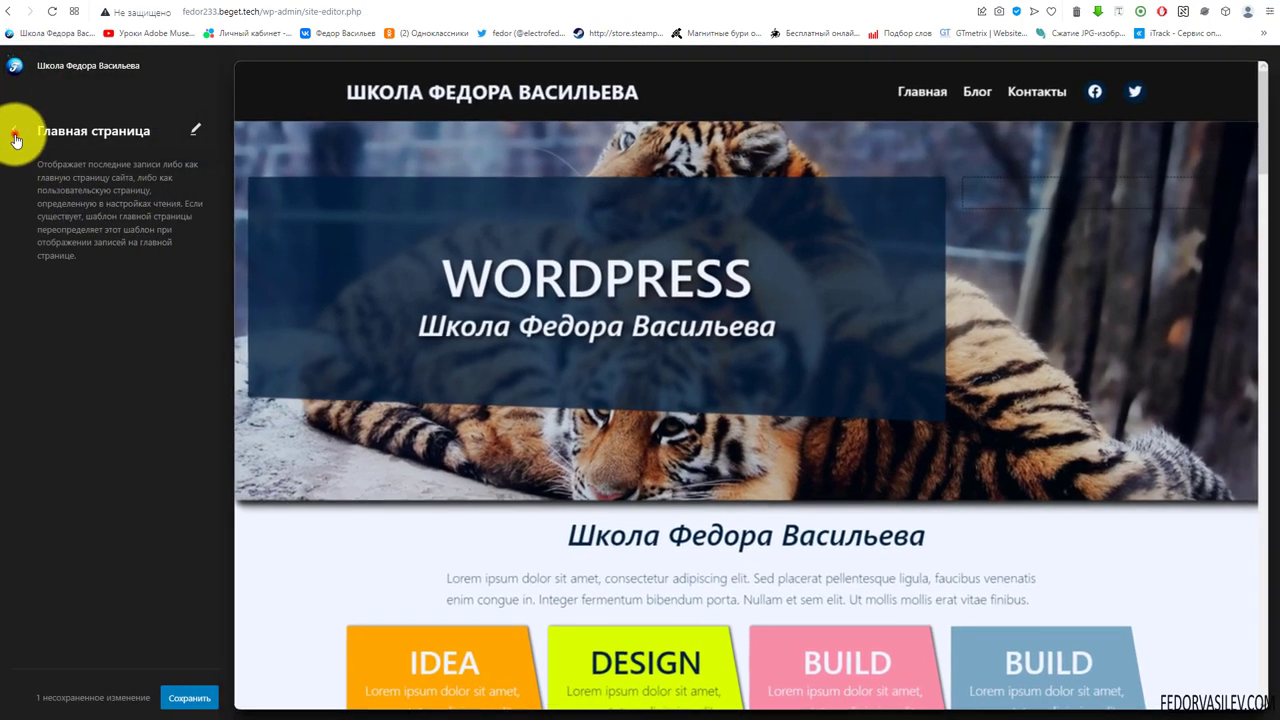
left_click(14, 130)
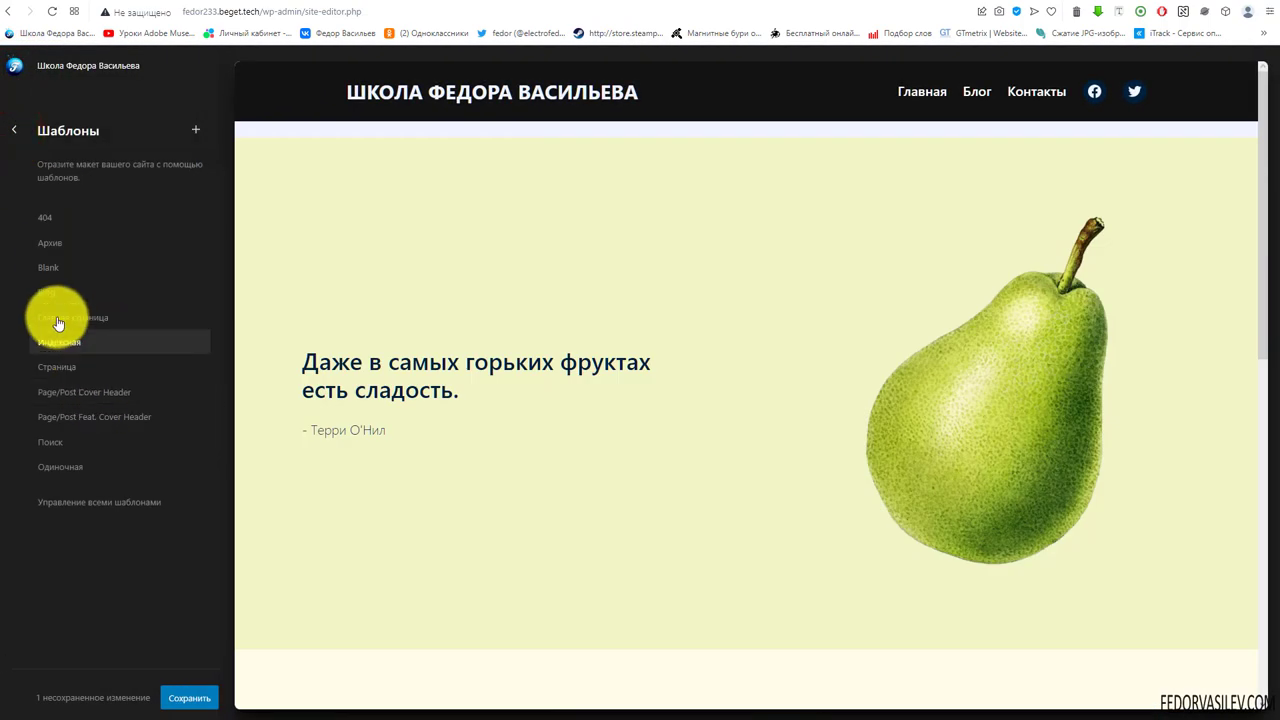
left_click(53, 510)
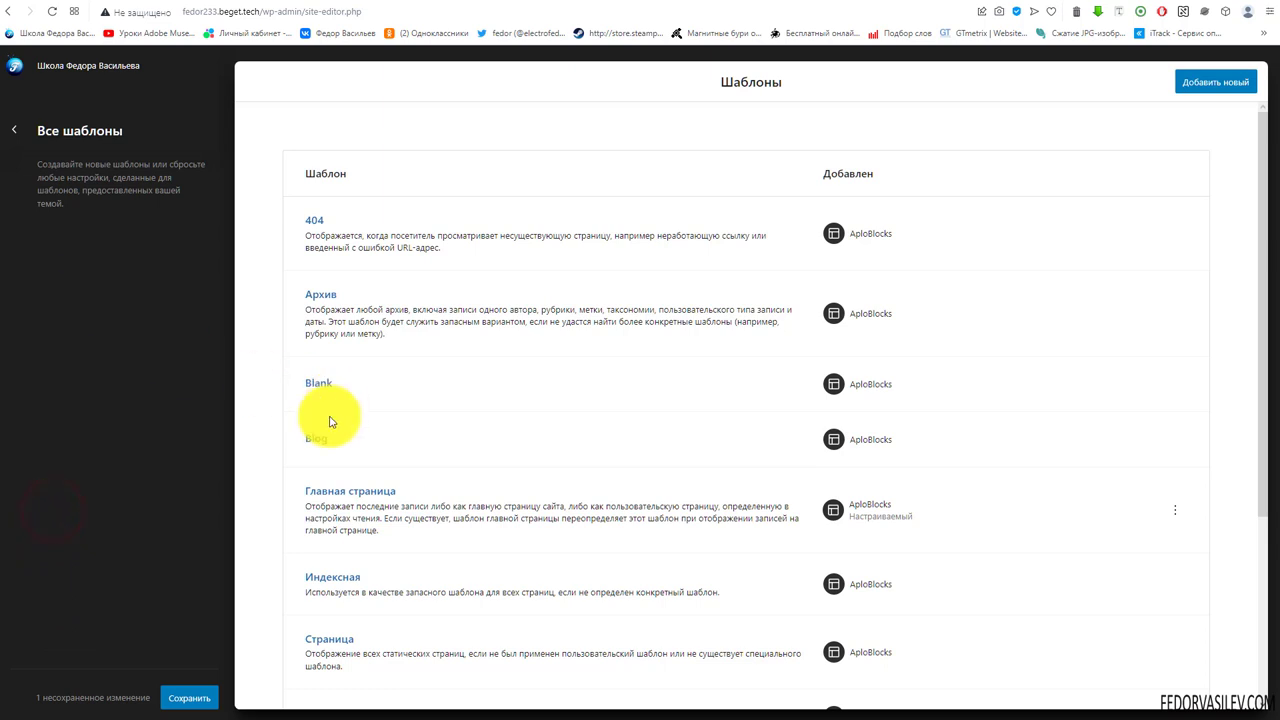
Look through the list of all templates and open the 404 template for editing.
scroll(310, 405, "down", 1)
scroll(318, 300, "up", 1)
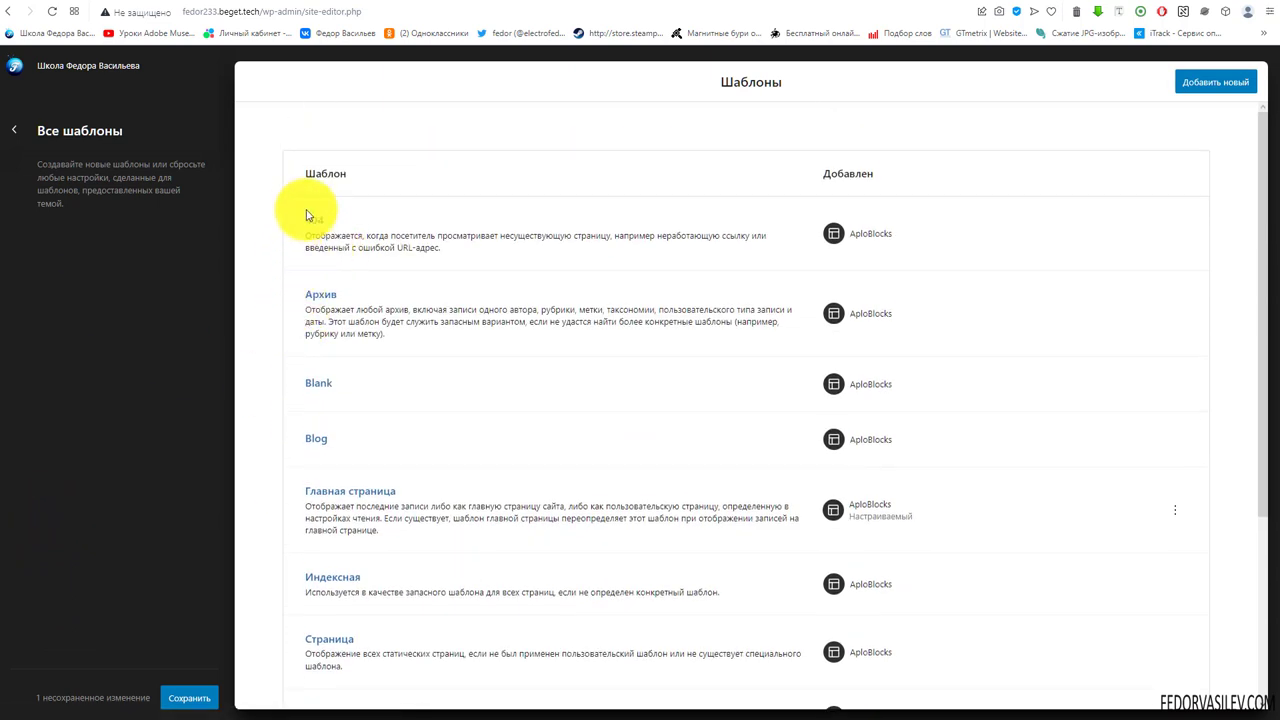
left_click_drag(848, 233, 903, 236)
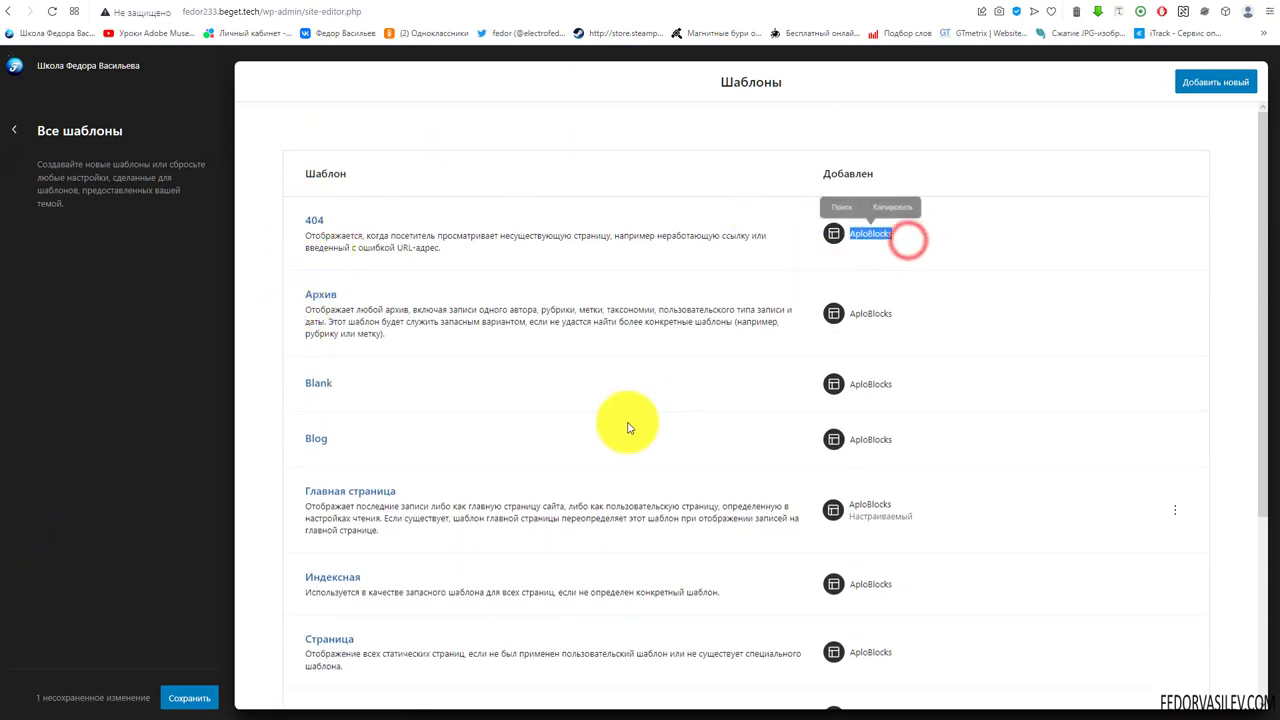
left_click(313, 222)
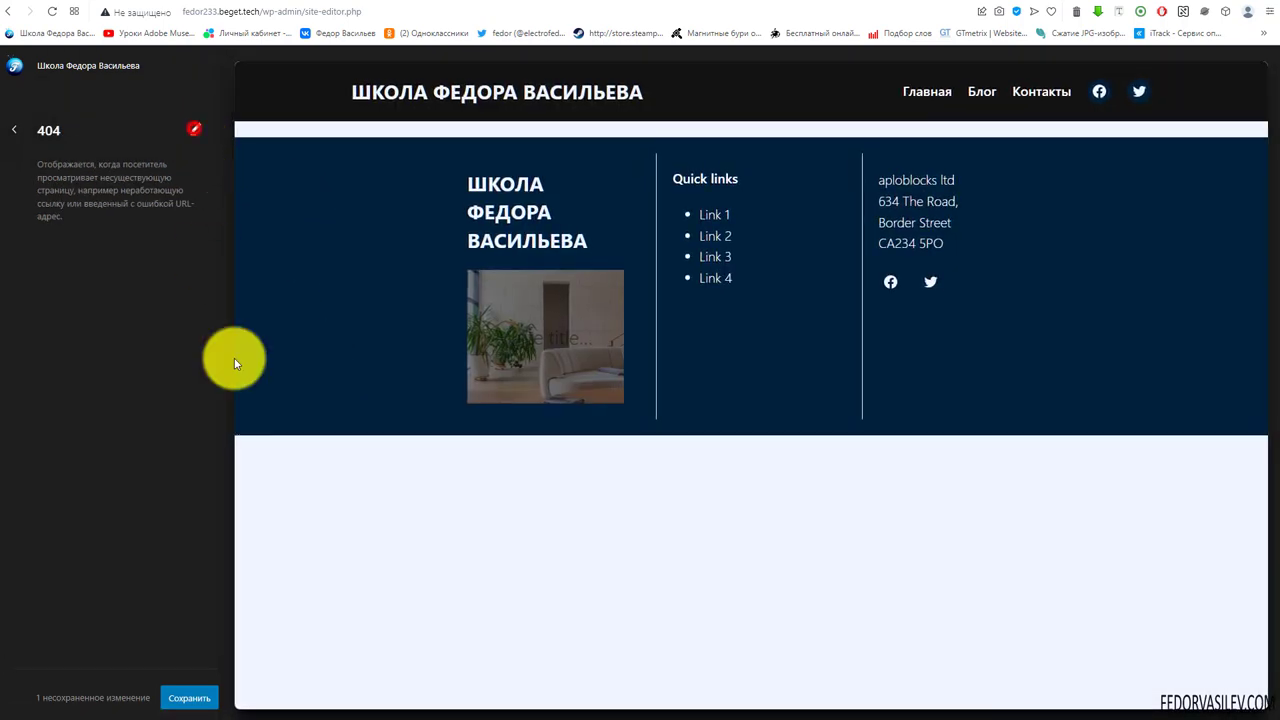
left_click(237, 363)
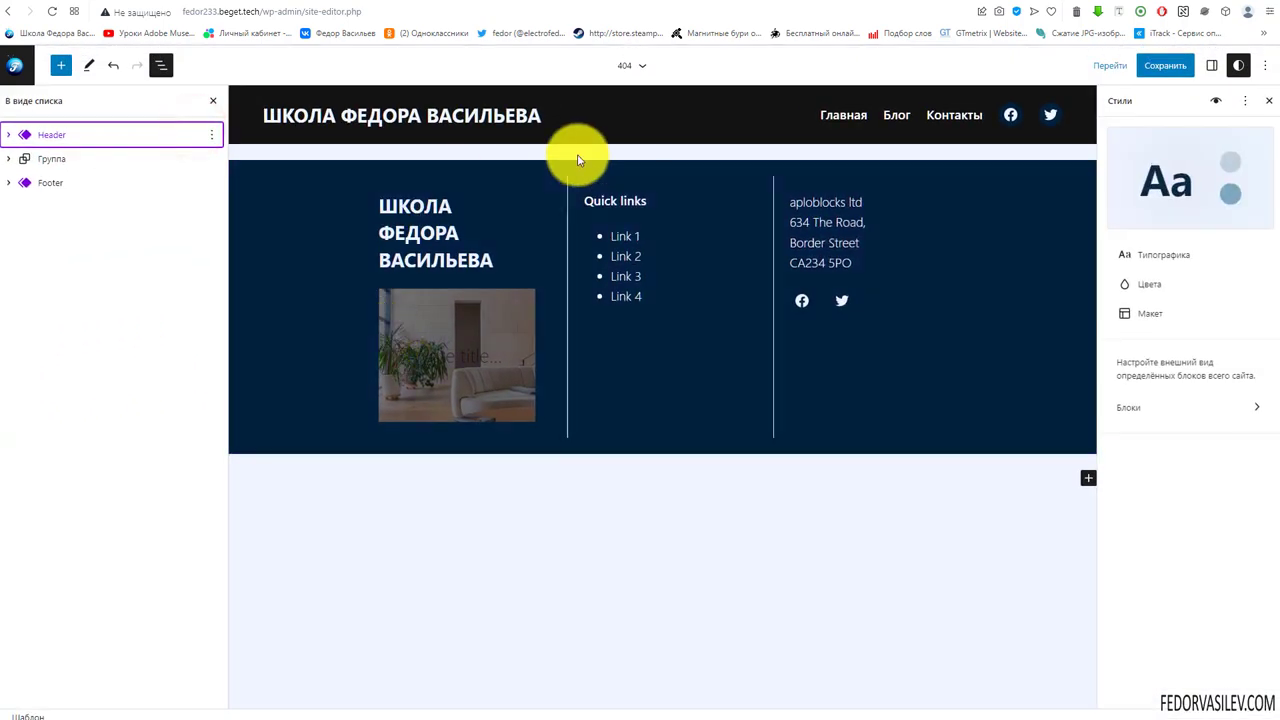
Insert a "Заголовок" heading block between the header and the footer of the 404 template, with the text "404".
mouse_move(577, 158)
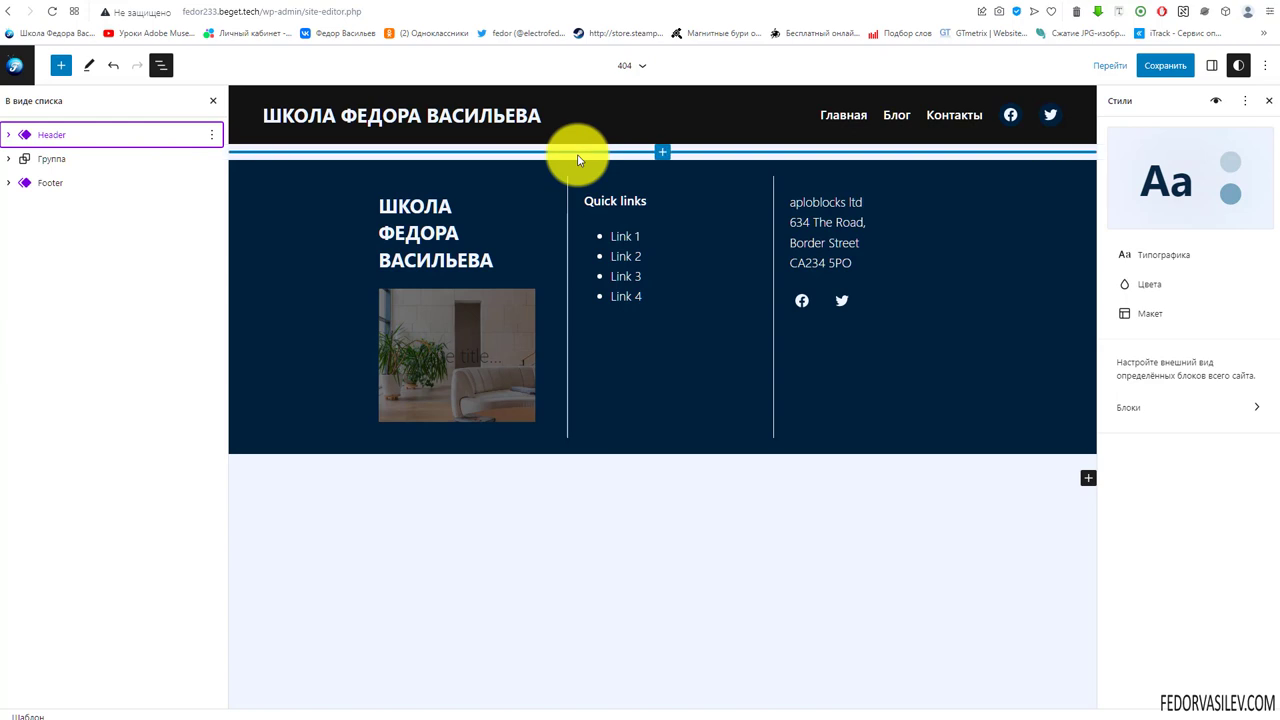
left_click(664, 155)
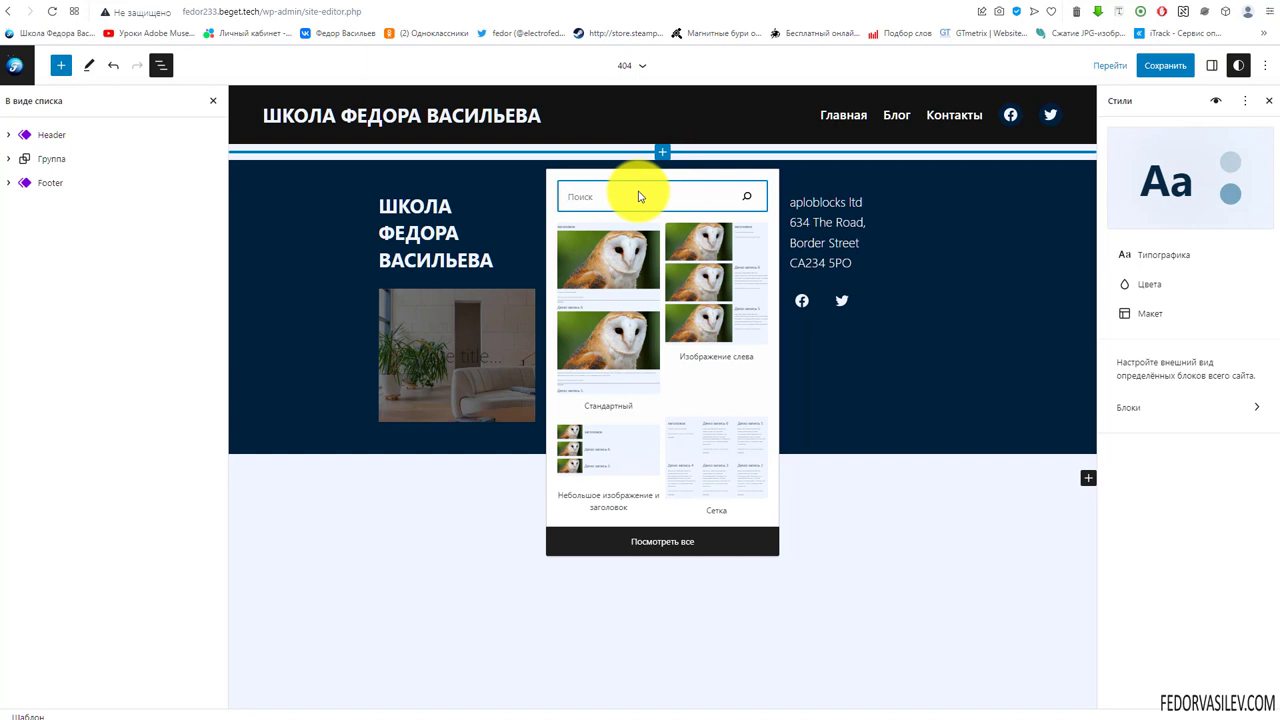
type("заго")
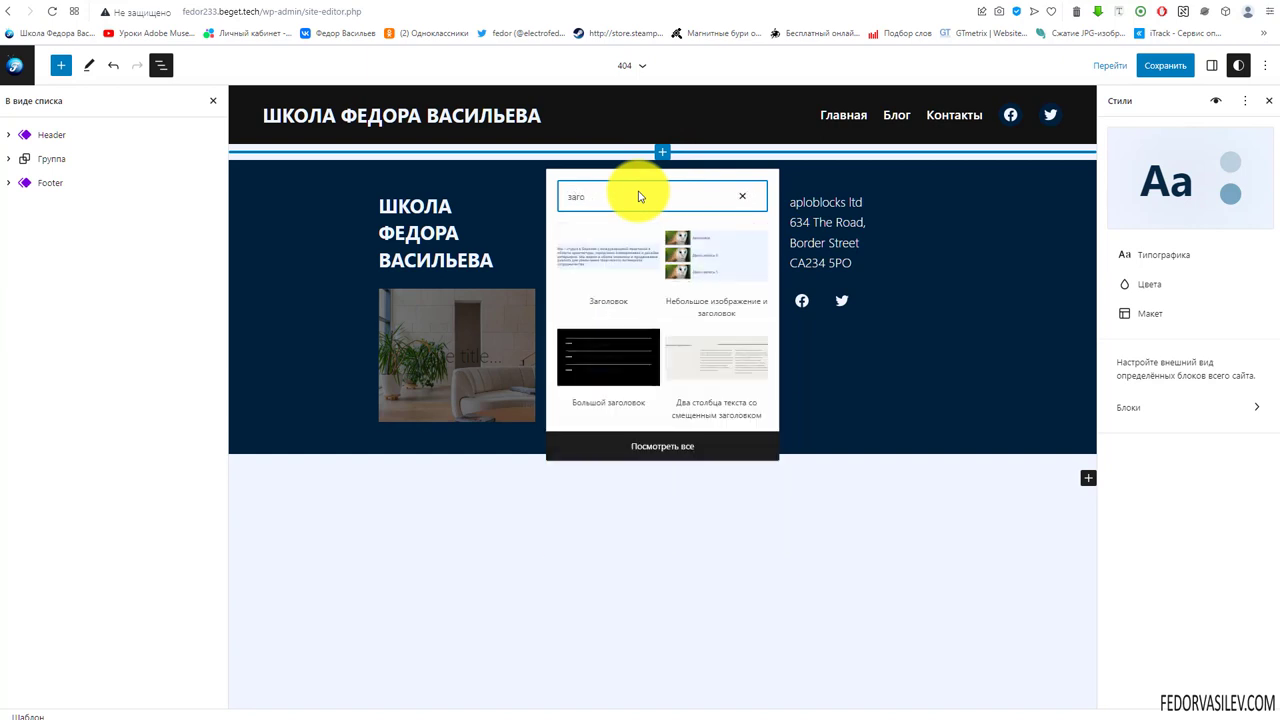
type("лов")
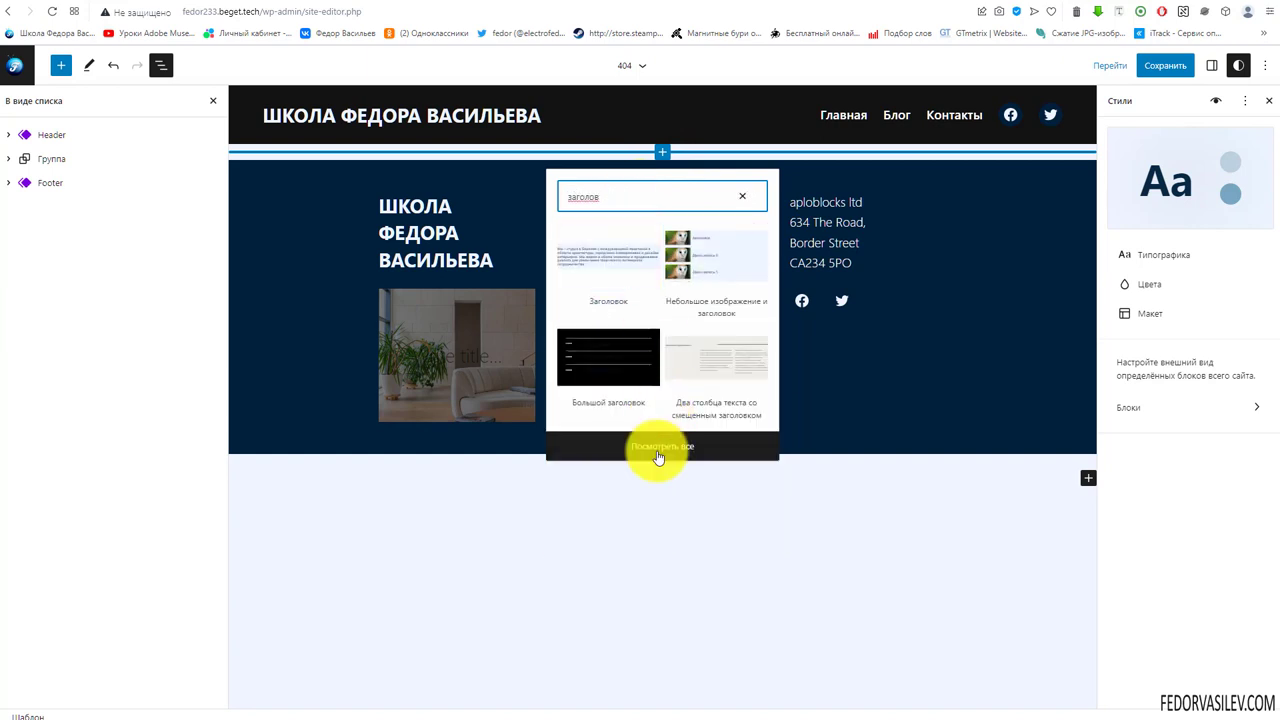
left_click(651, 449)
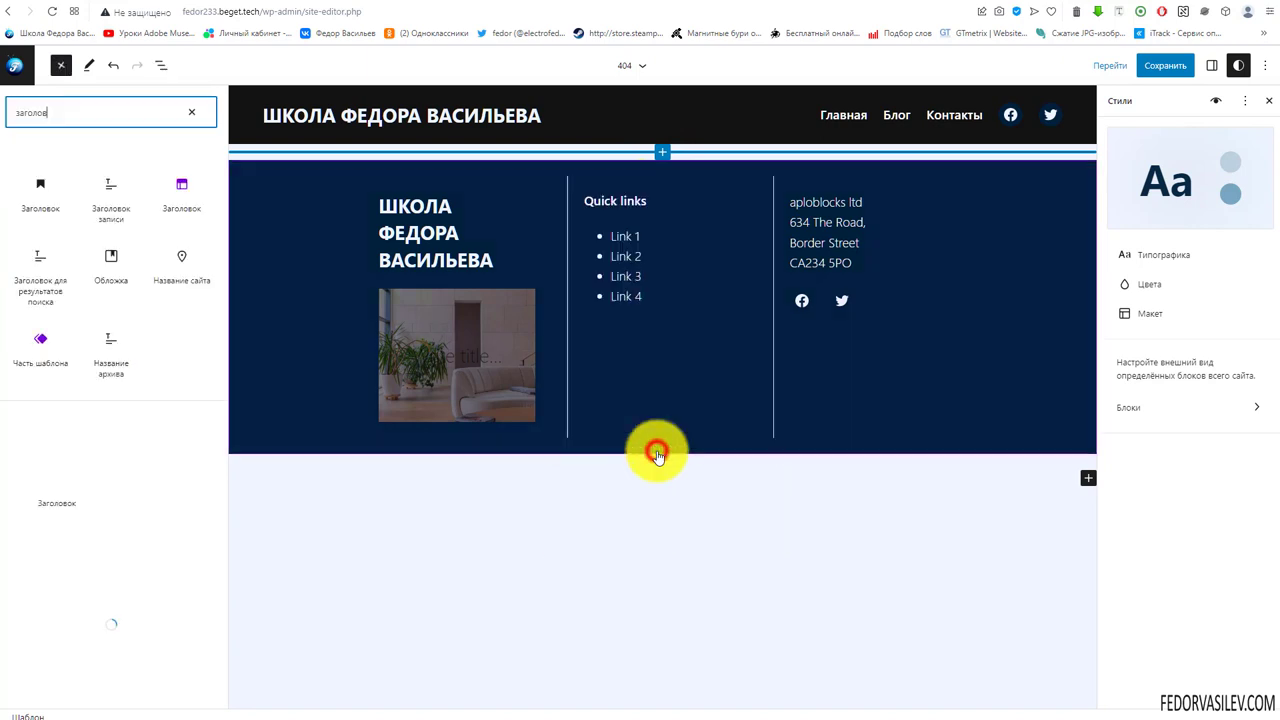
left_click(28, 193)
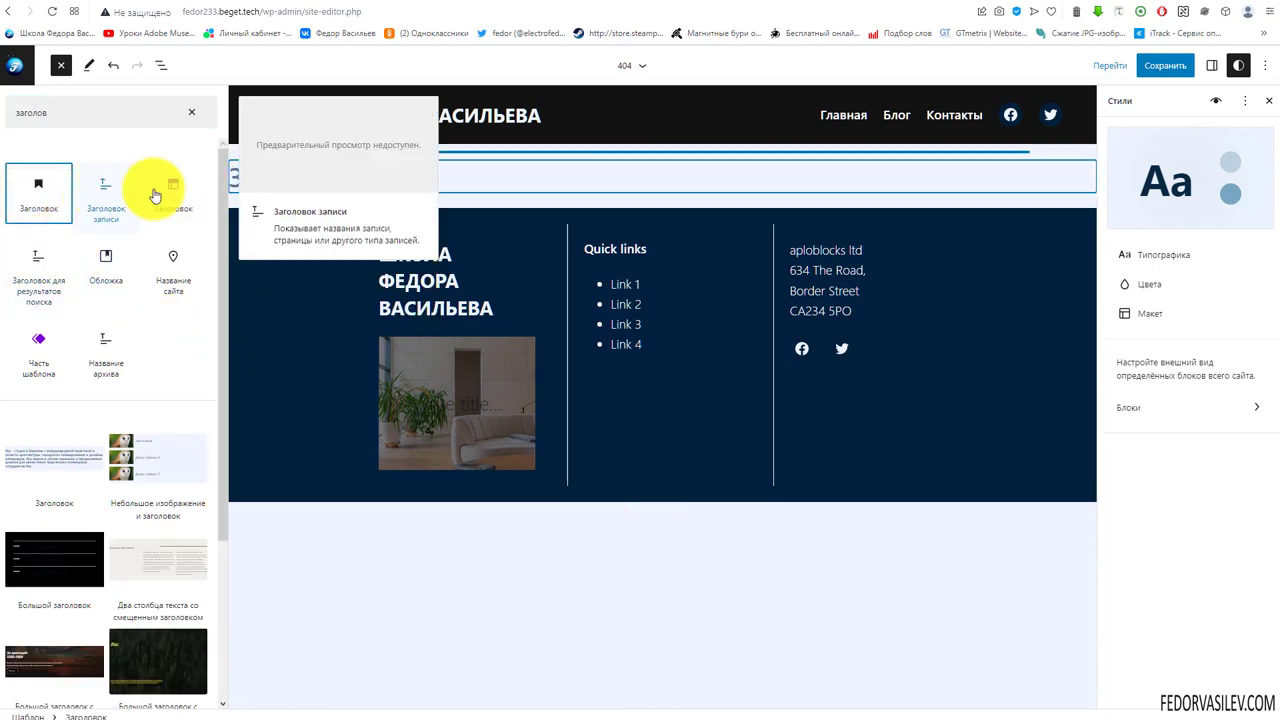
left_click(235, 183)
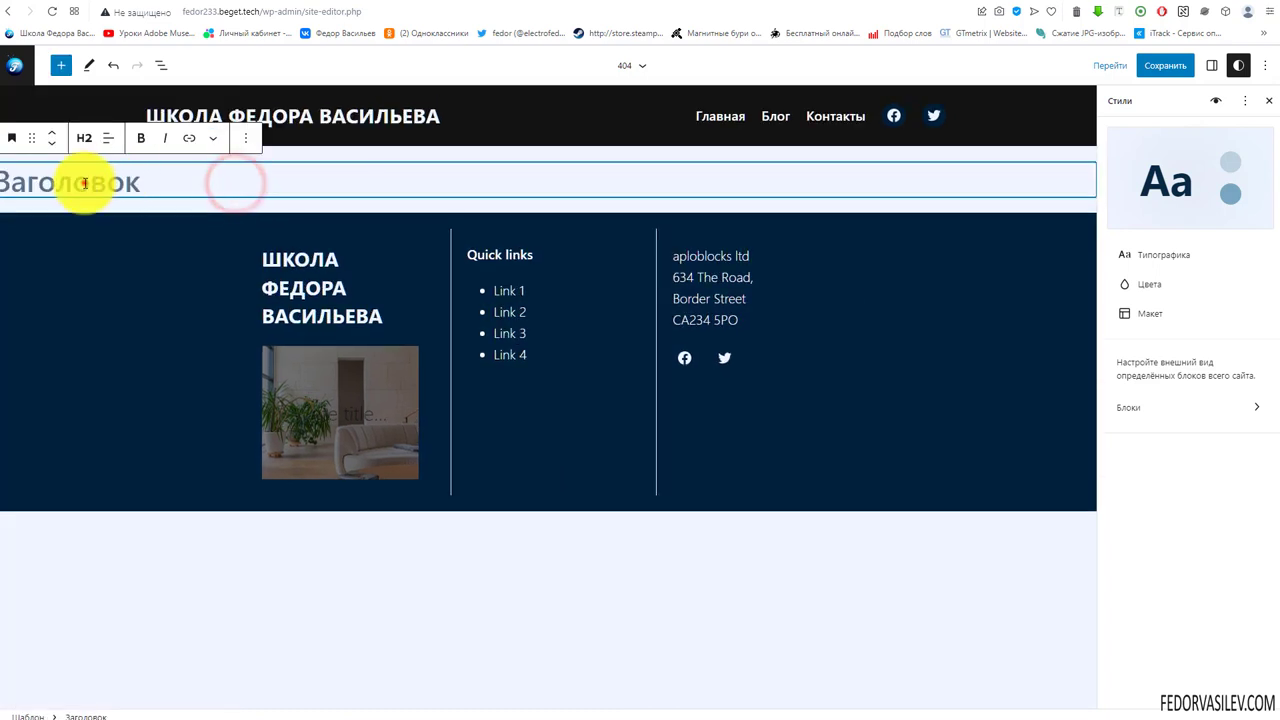
type("404")
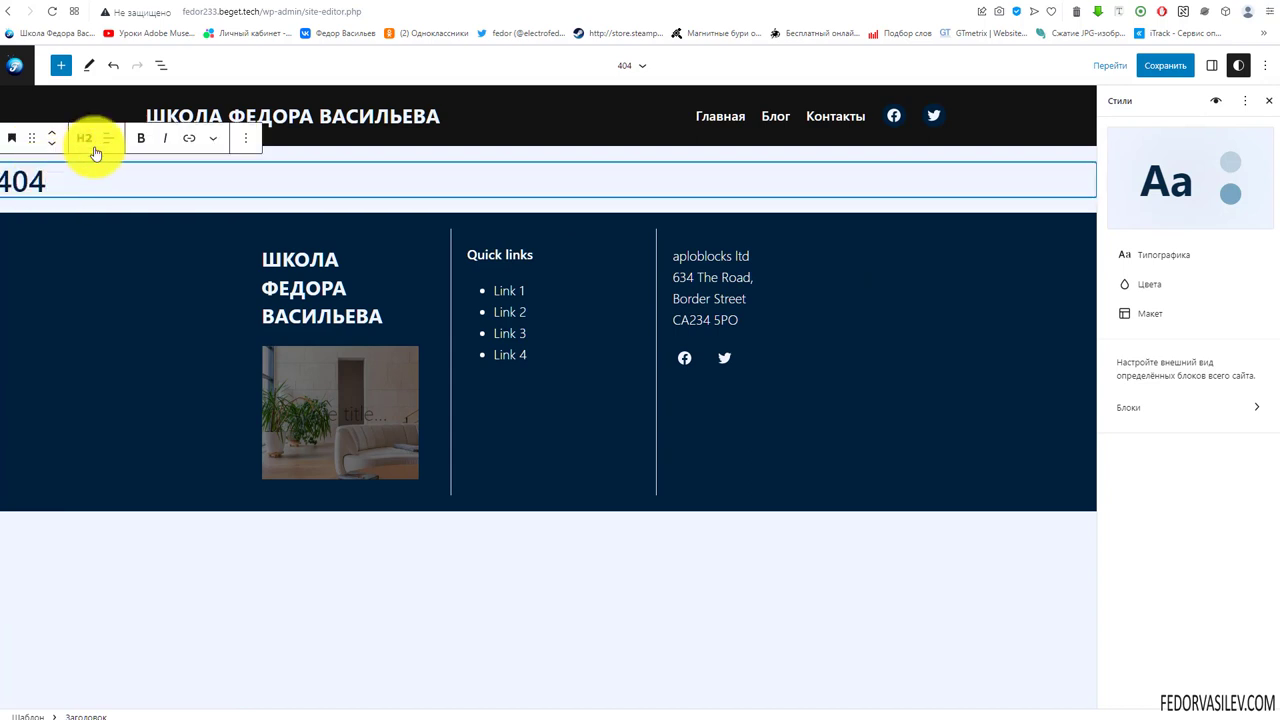
Centre the text of the "404" heading and set its font size to XXL.
left_click(108, 138)
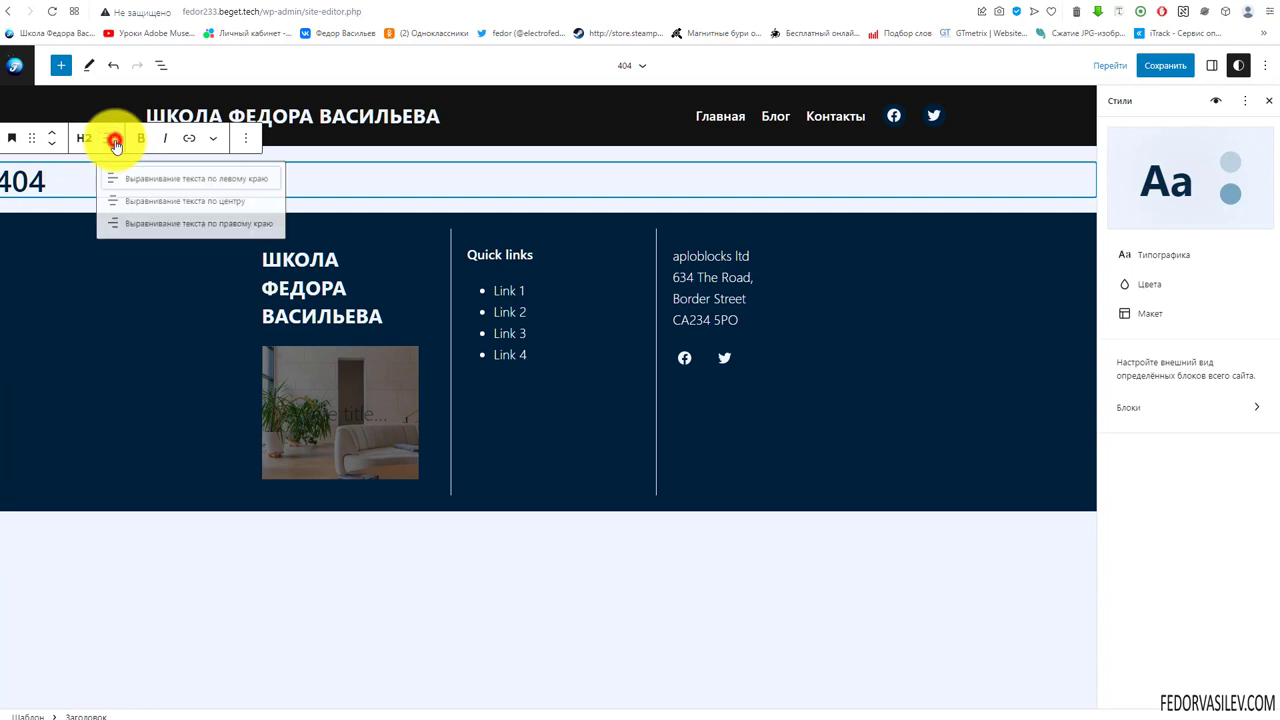
left_click(145, 204)
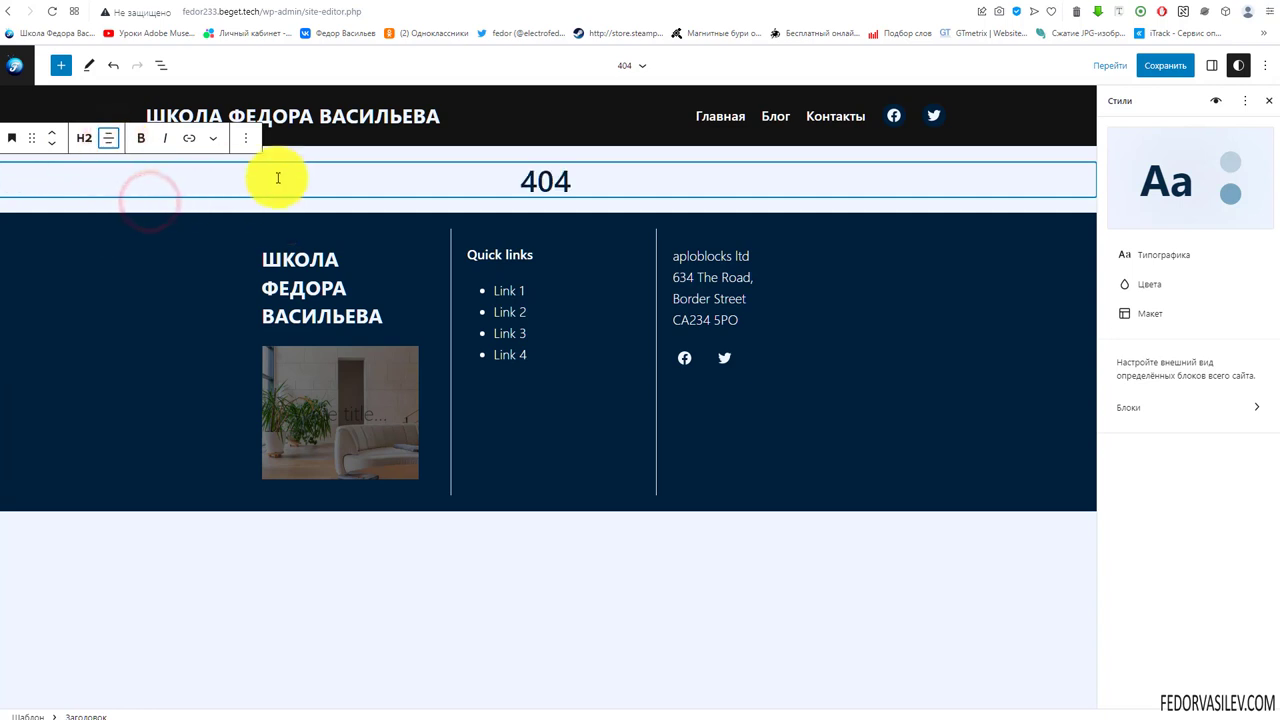
left_click(1237, 66)
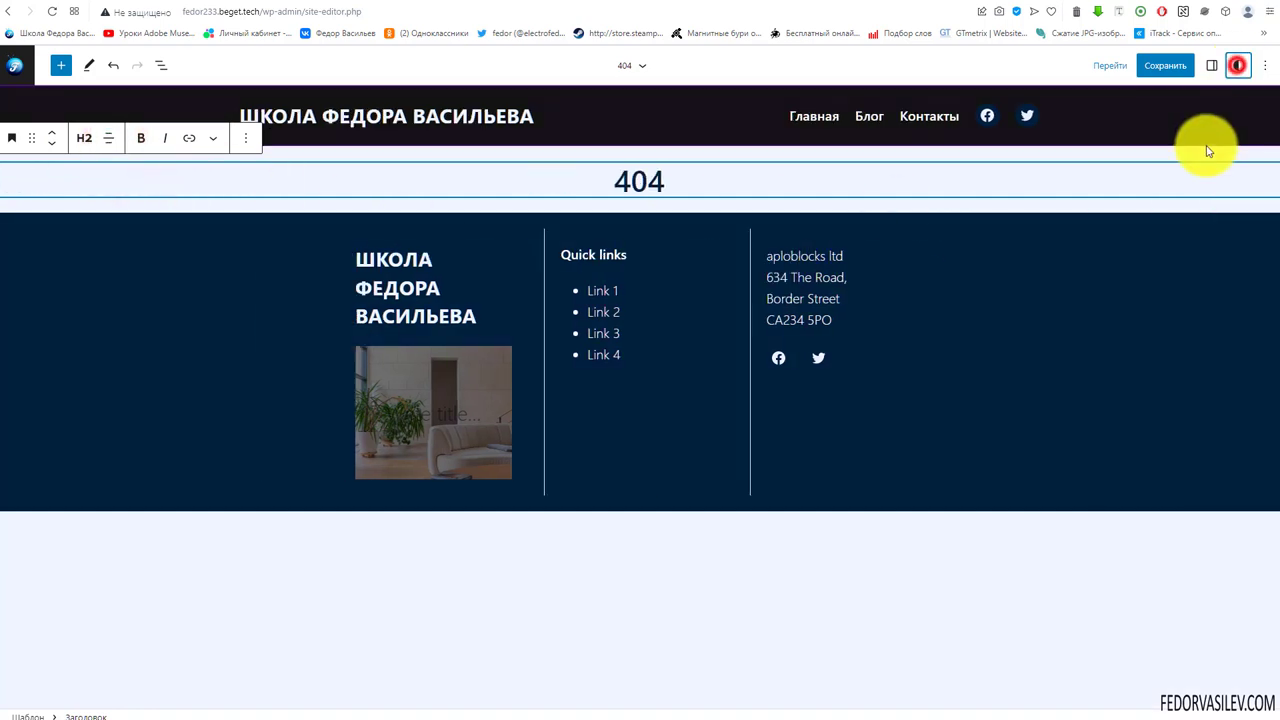
left_click(1212, 66)
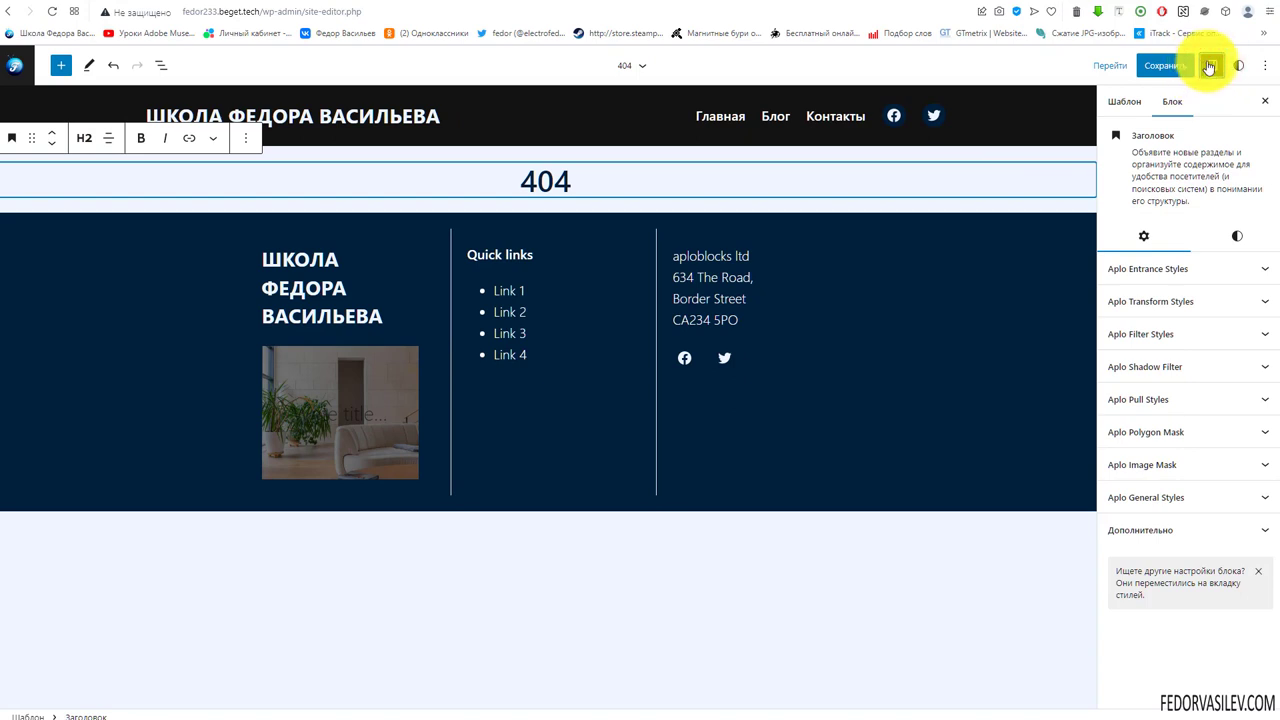
left_click(1240, 241)
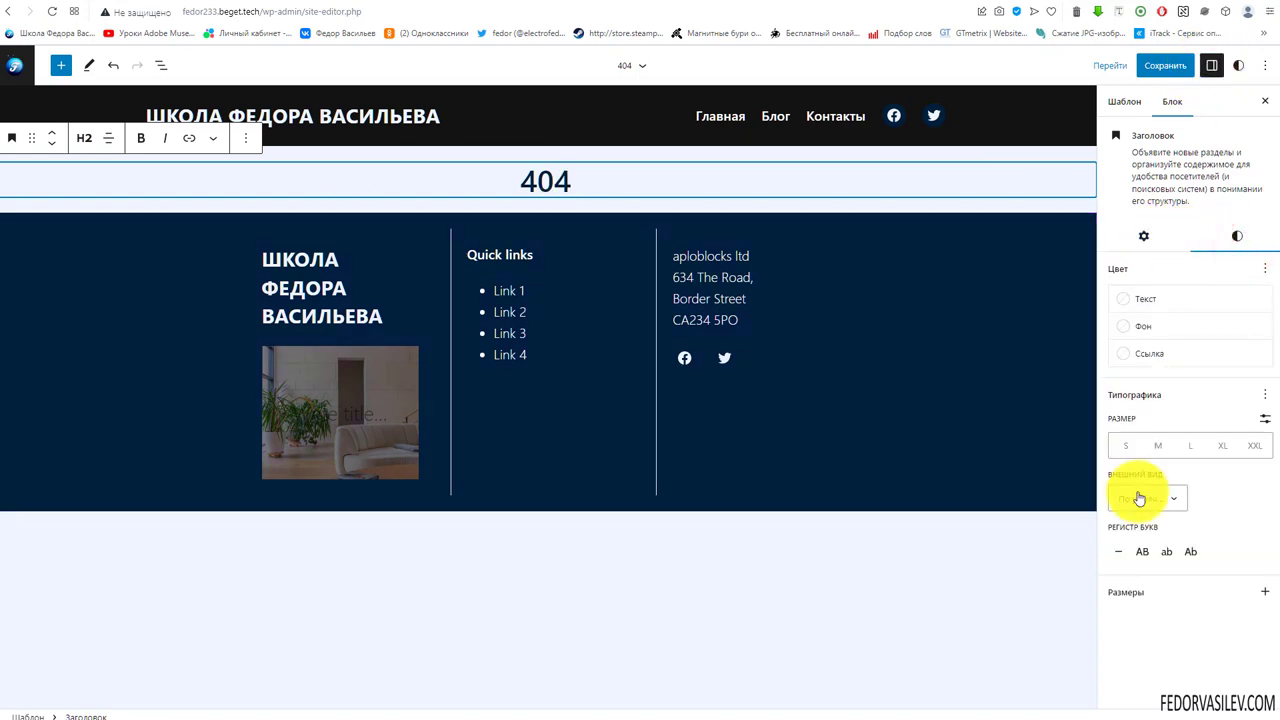
left_click(1256, 448)
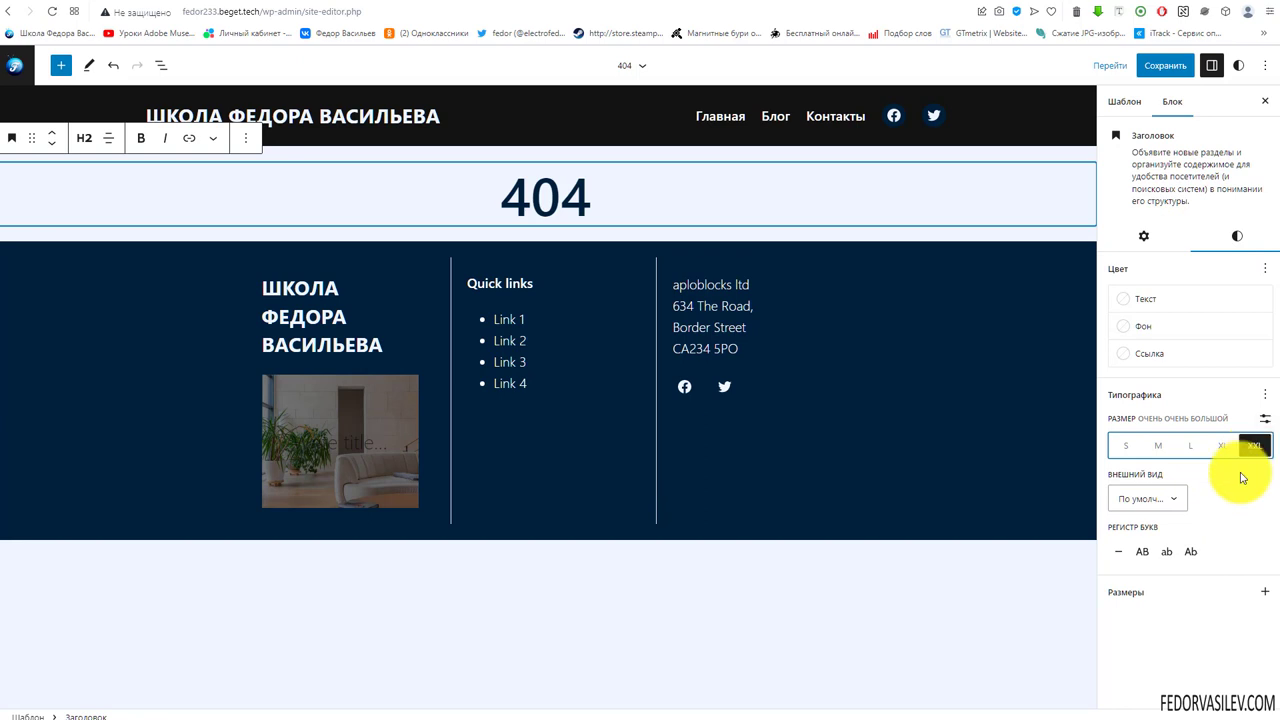
Apply the "Text Blur Expand In" effect from Aplo Entrance Styles to the "404" heading.
left_click(1153, 224)
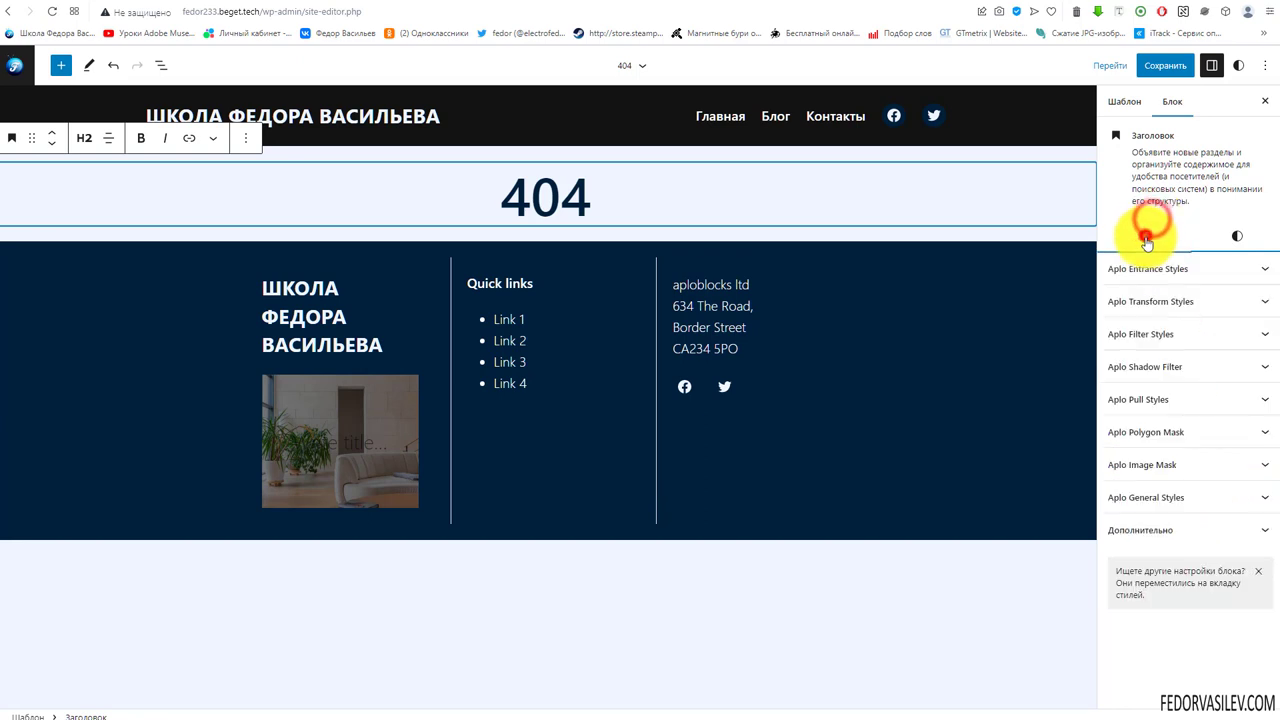
left_click(1168, 304)
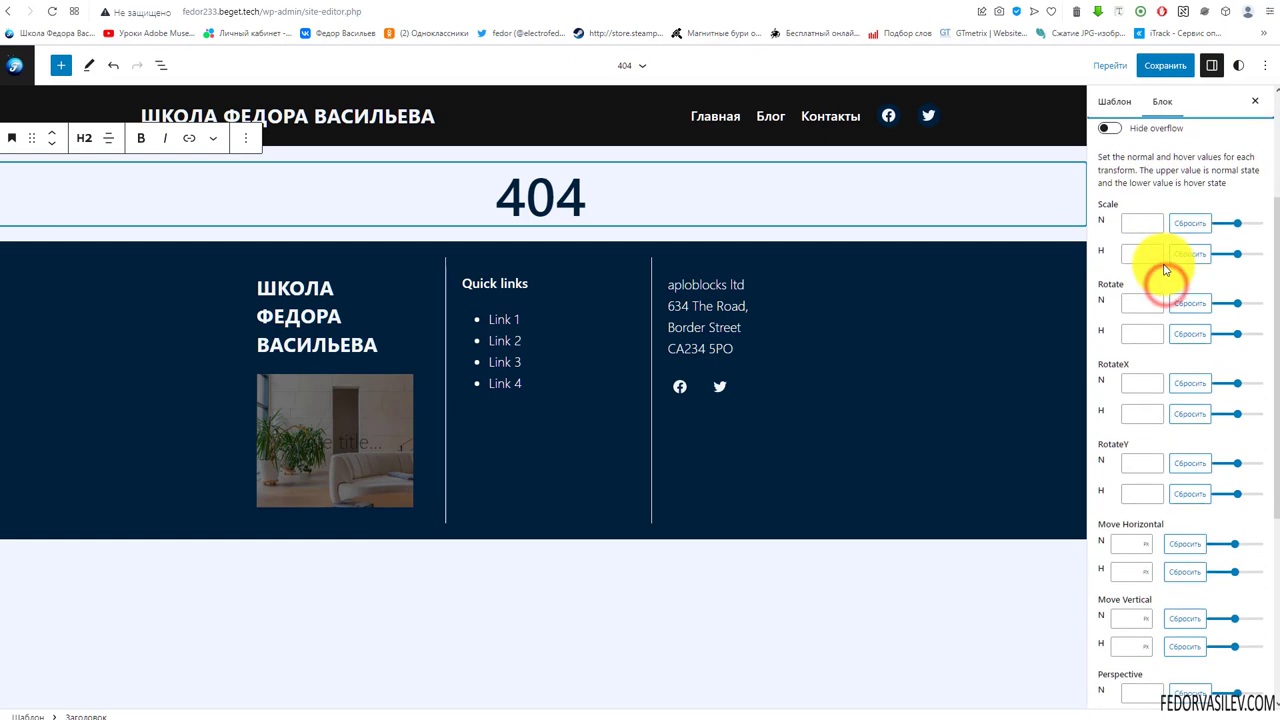
scroll(1171, 300, "up", 3)
left_click(1167, 272)
left_click(1177, 316)
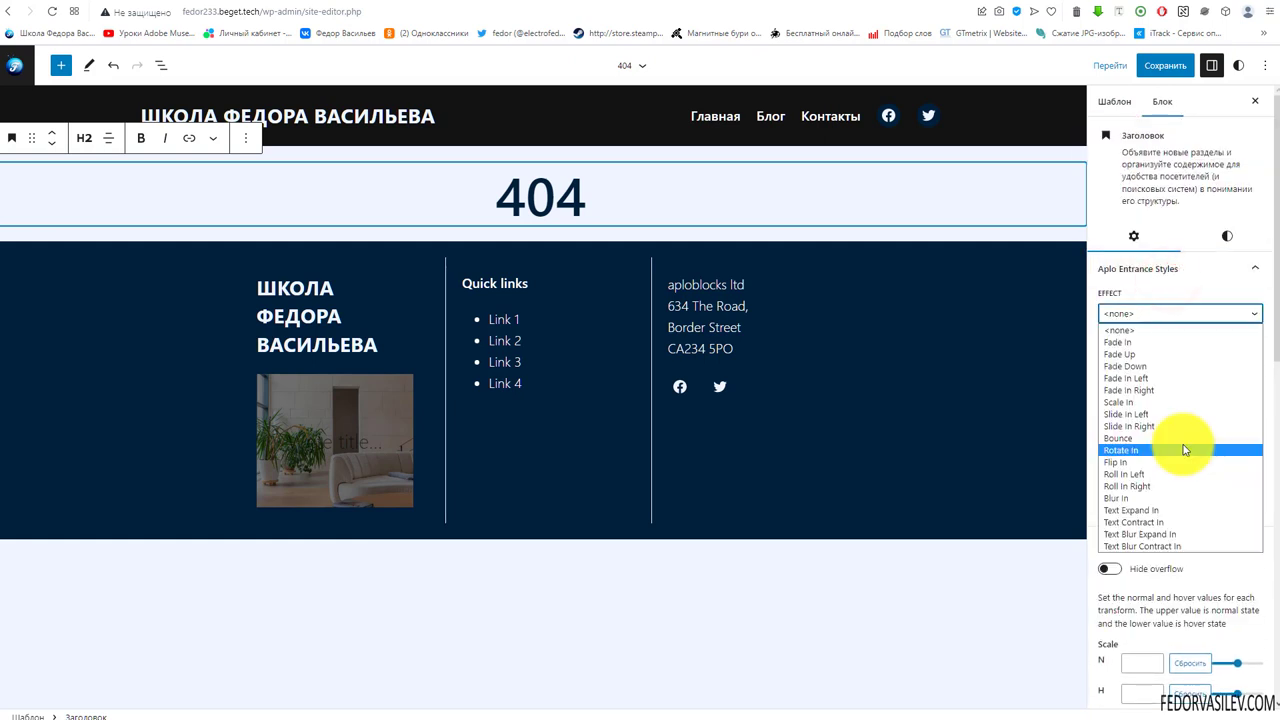
left_click(1124, 534)
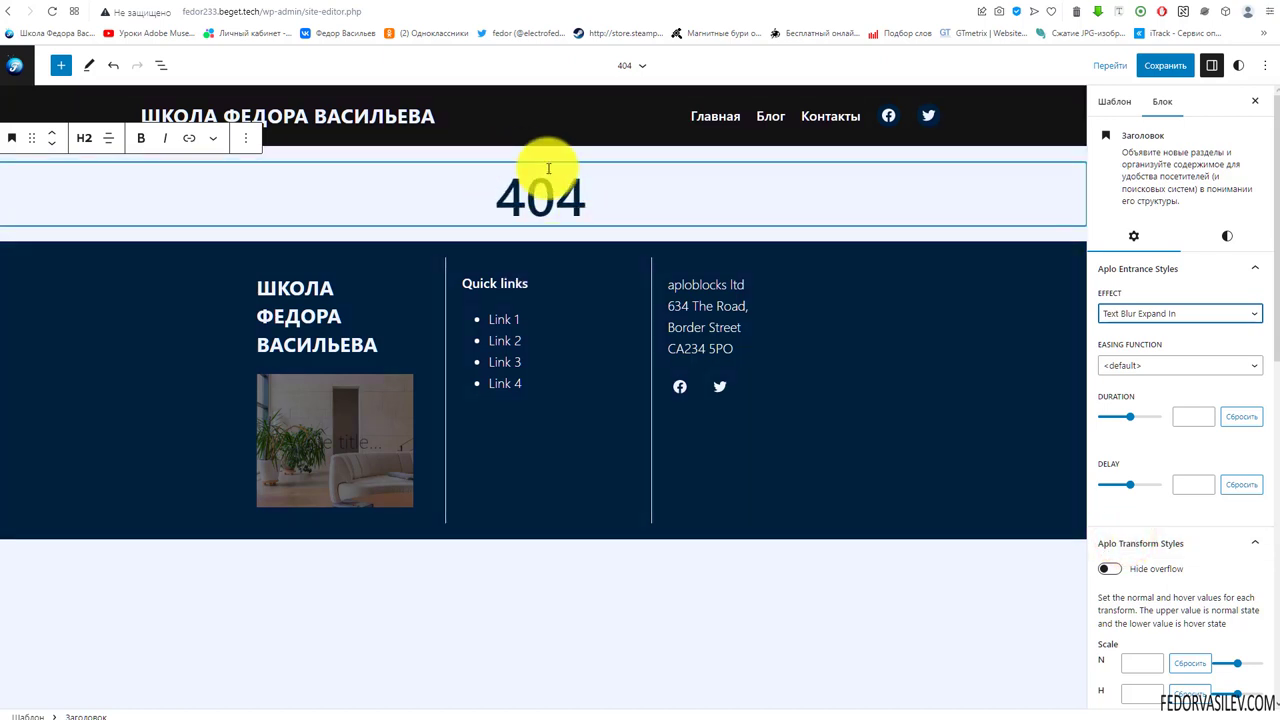
Find the "Кнопки" block, insert it between the "404" heading and the footer, and label its button "на главную".
left_click(540, 235)
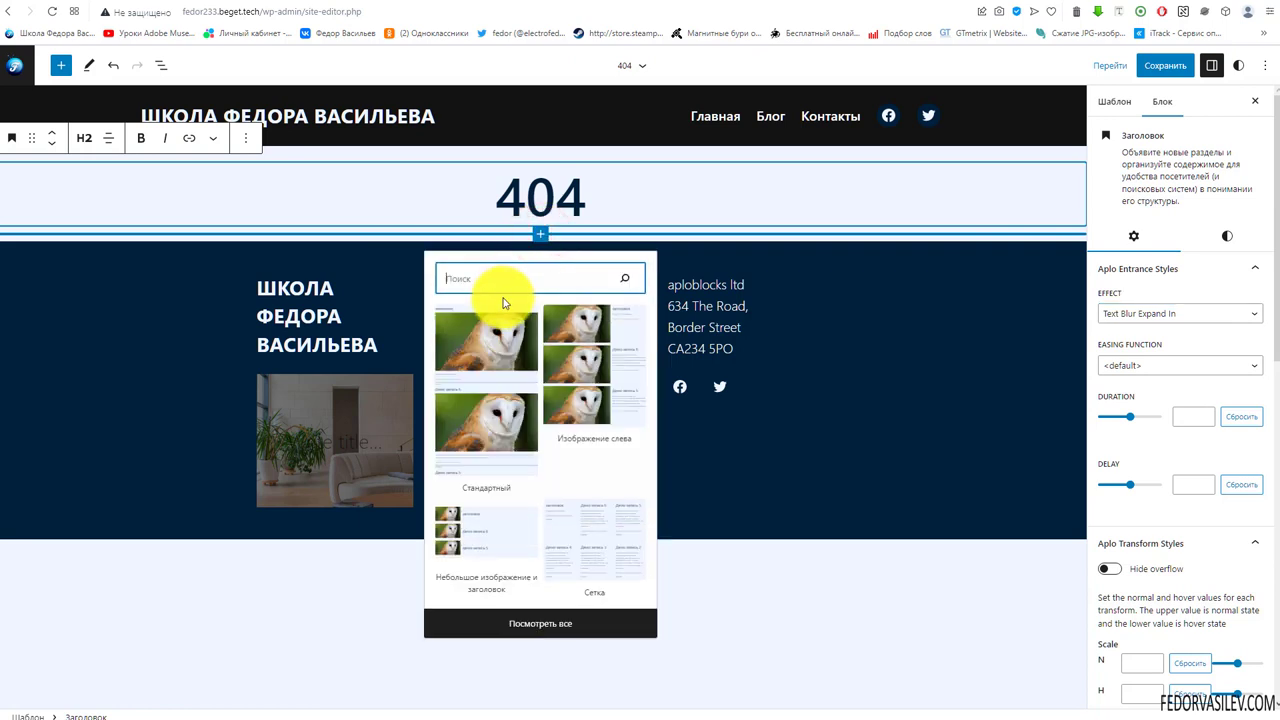
type("кно")
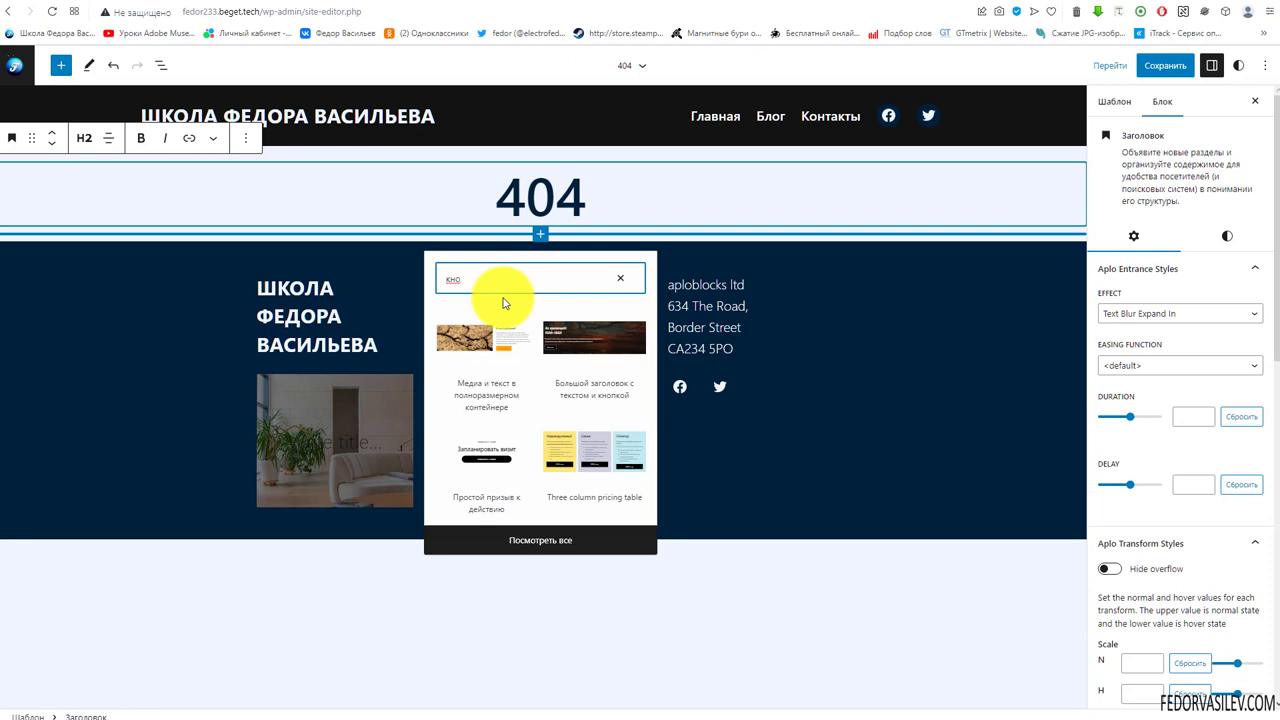
type("пка")
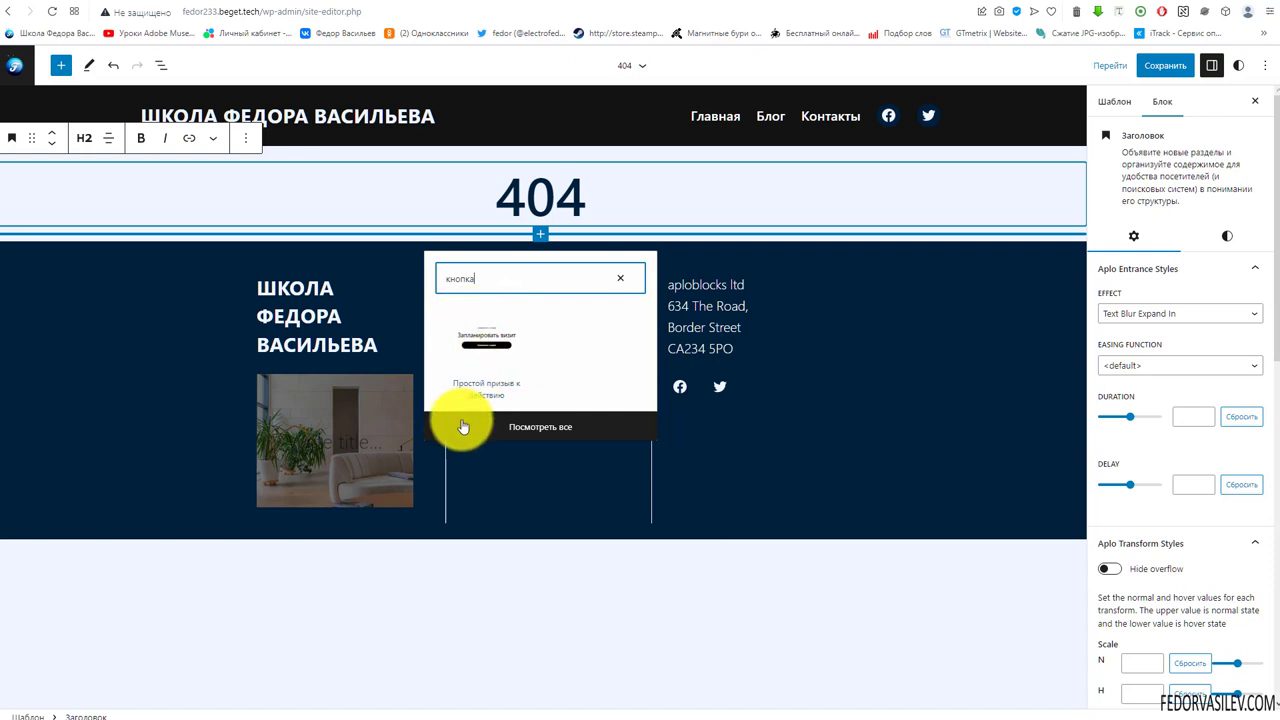
left_click(538, 425)
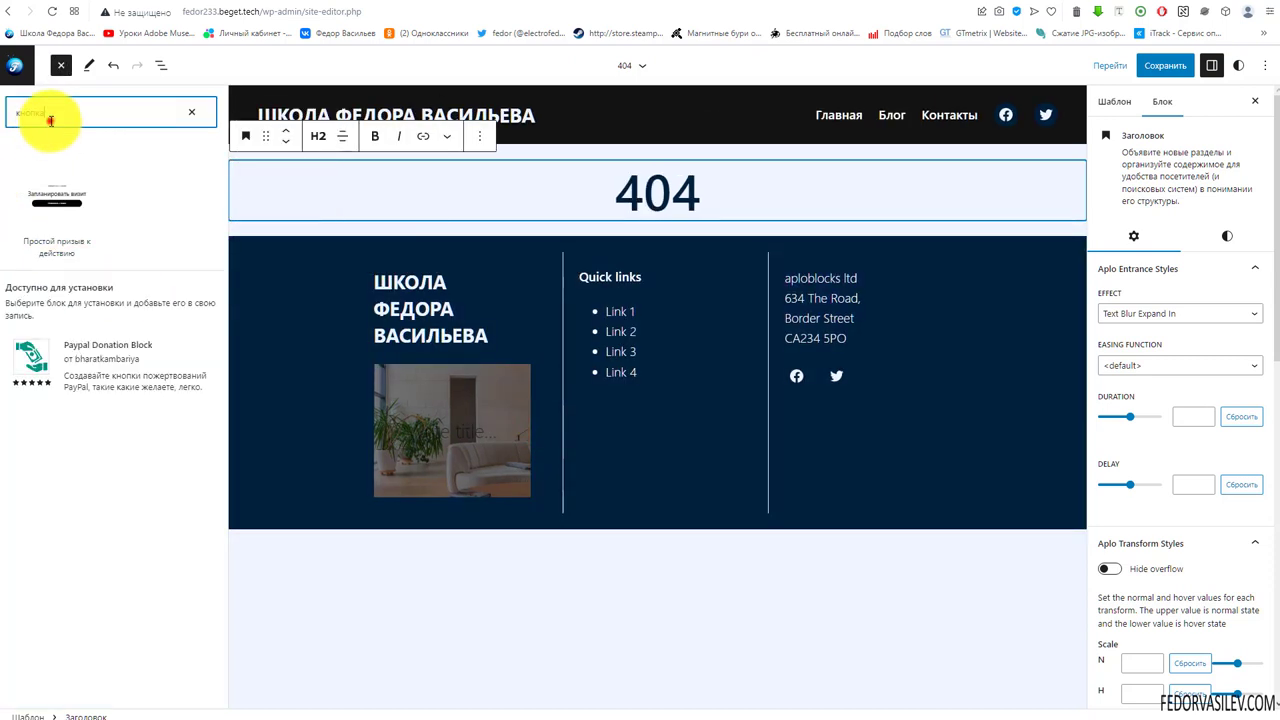
left_click_drag(50, 119, 3, 118)
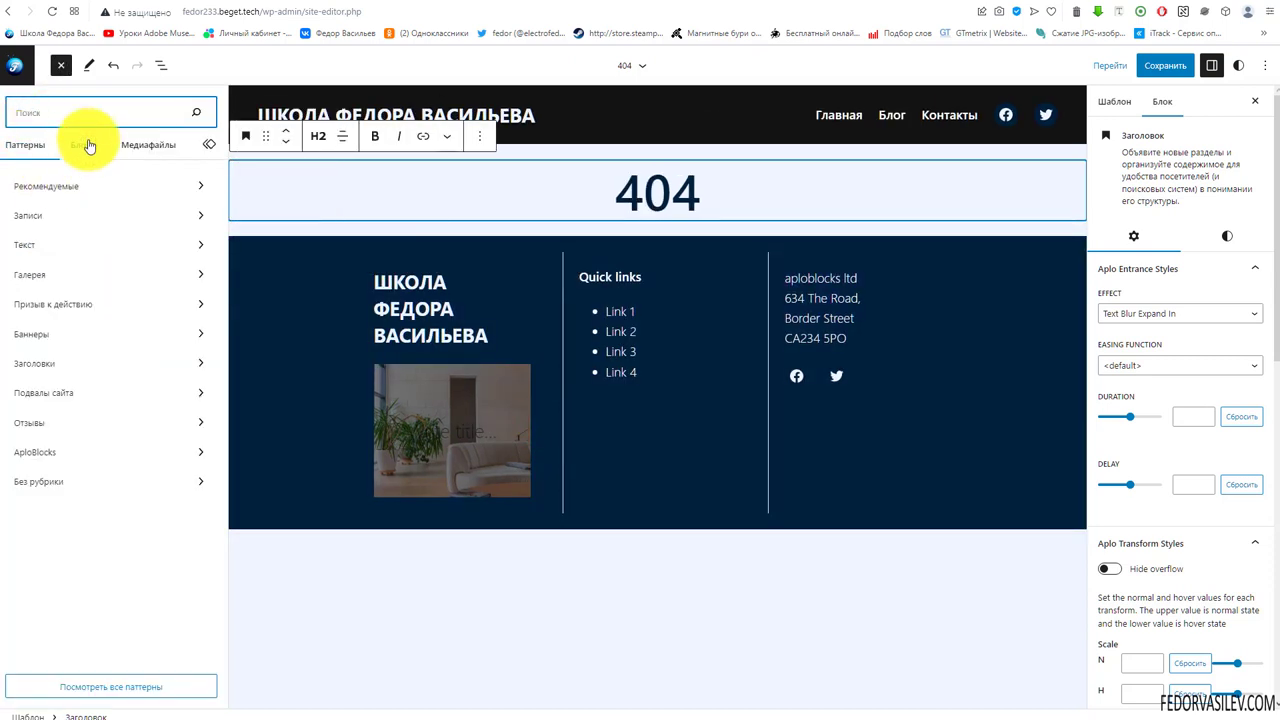
left_click(83, 144)
mouse_move(69, 228)
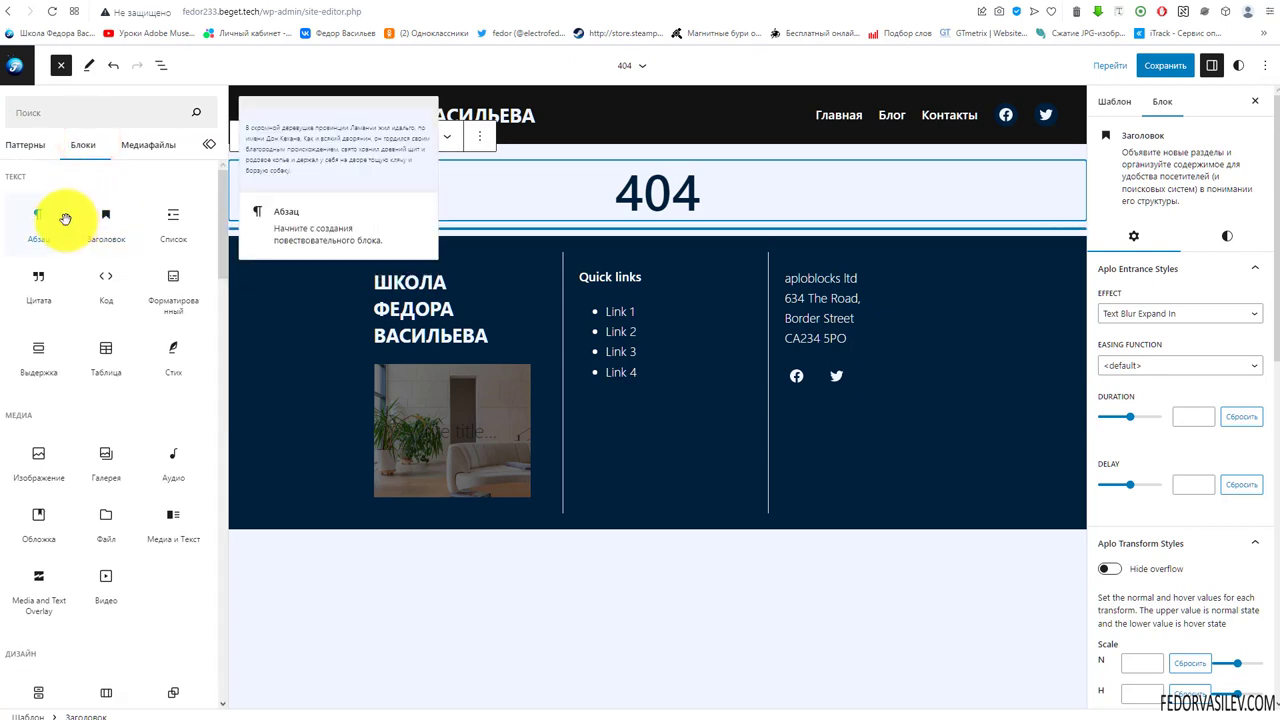
type("кно")
mouse_move(41, 205)
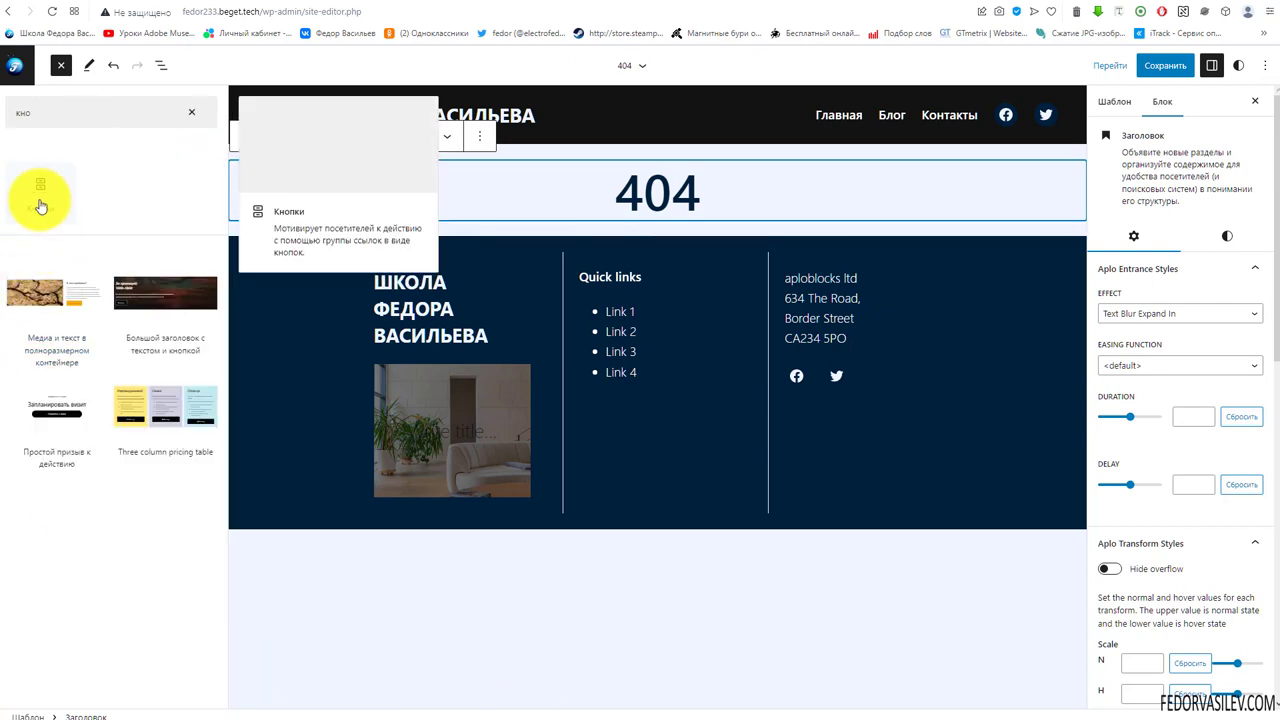
left_click_drag(51, 194, 406, 296)
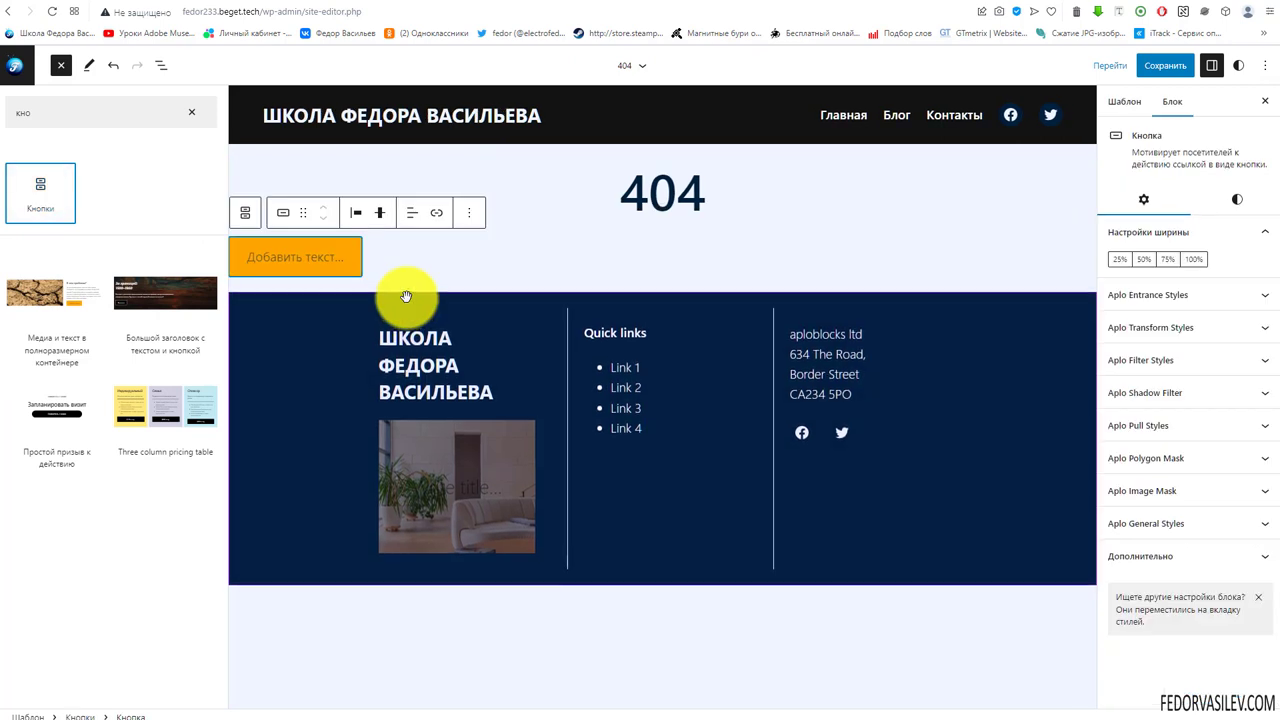
left_click(300, 258)
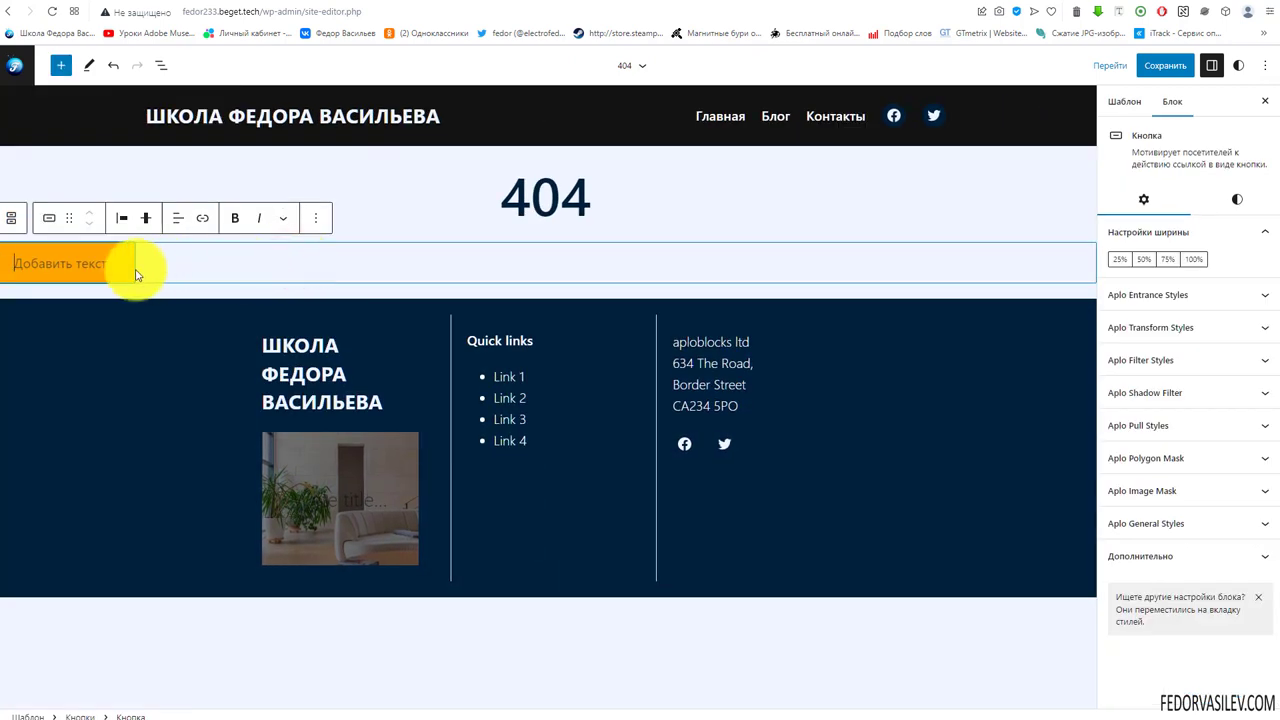
type("на главную")
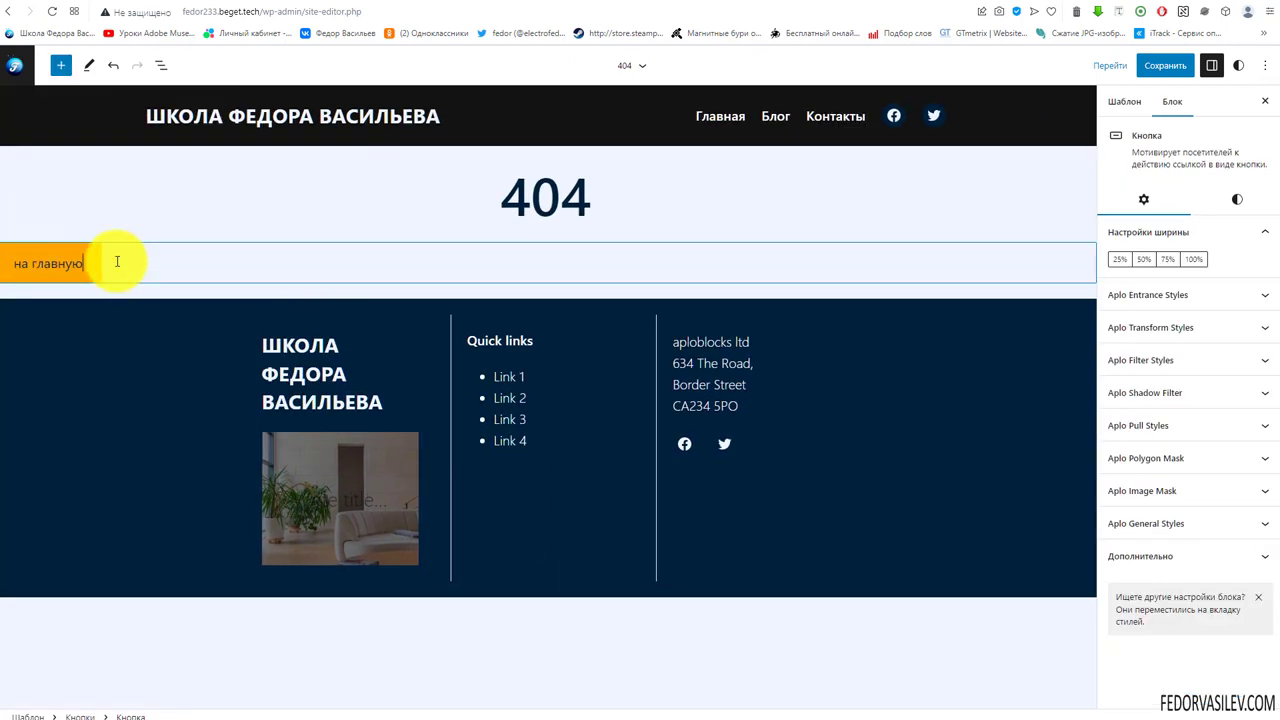
Make the "на главную" button text bold and centre both the text and the button horizontally.
triple_click(43, 262)
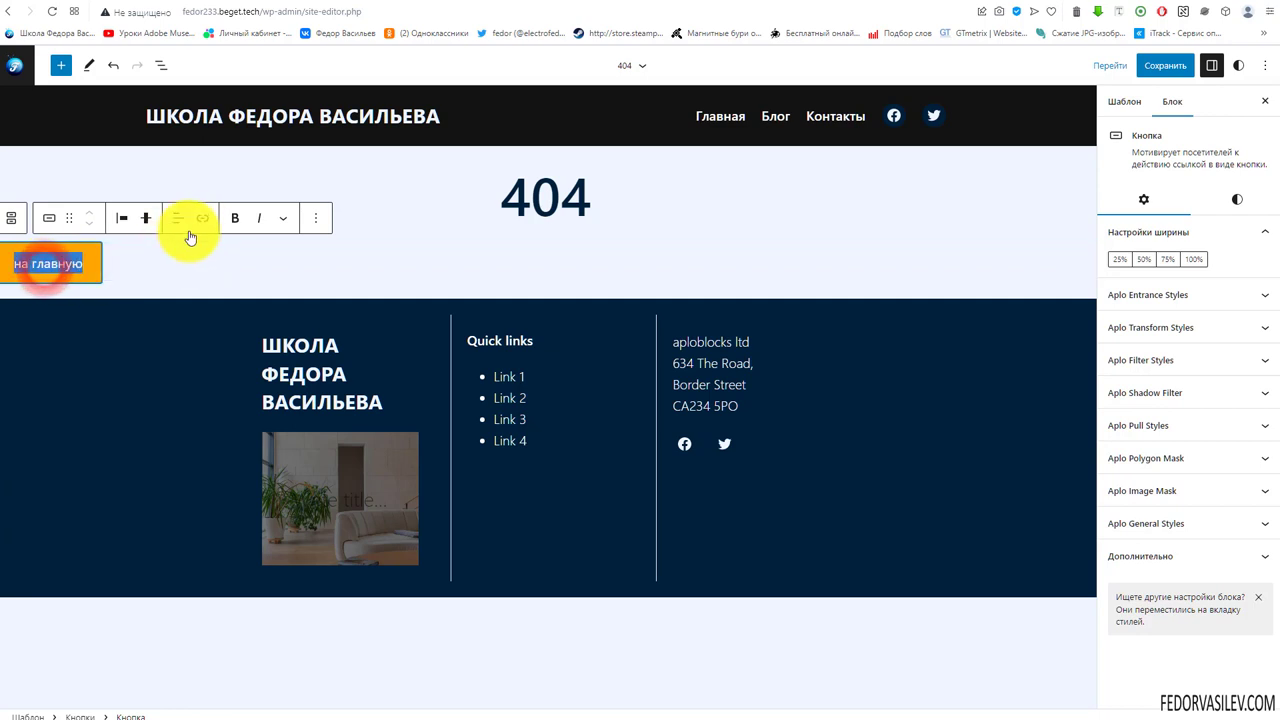
left_click(233, 218)
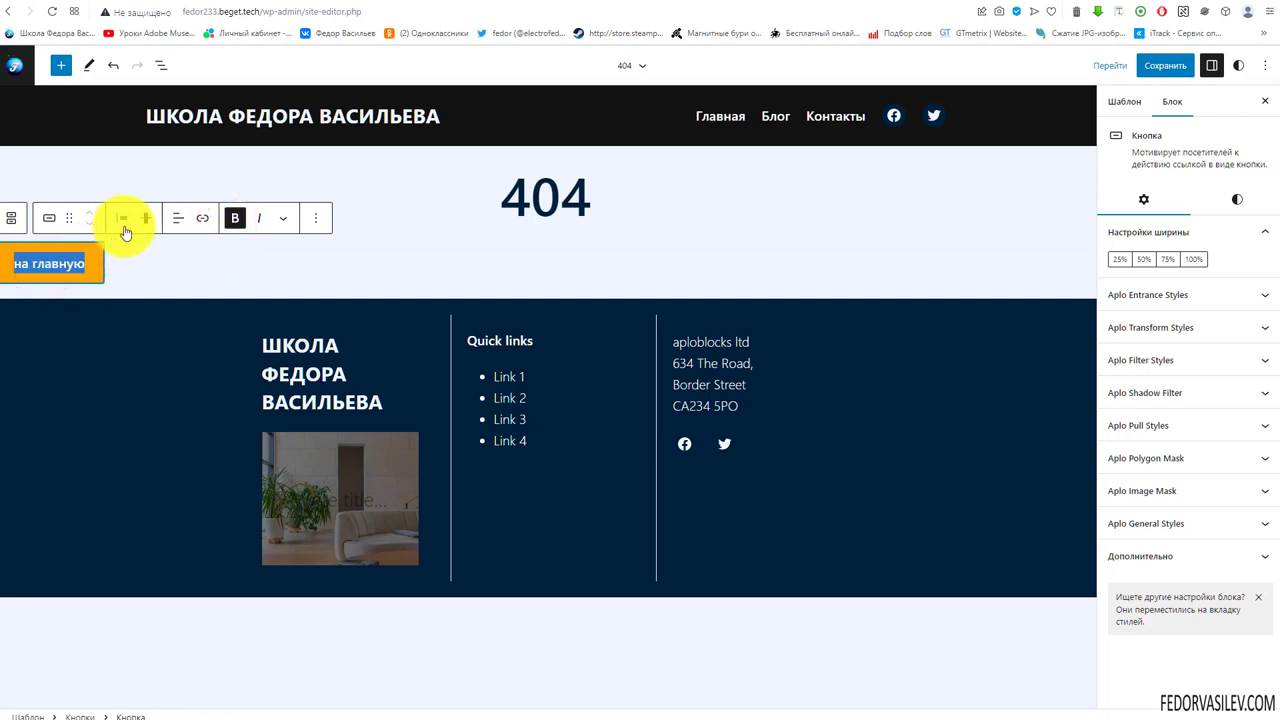
left_click(178, 218)
left_click(233, 283)
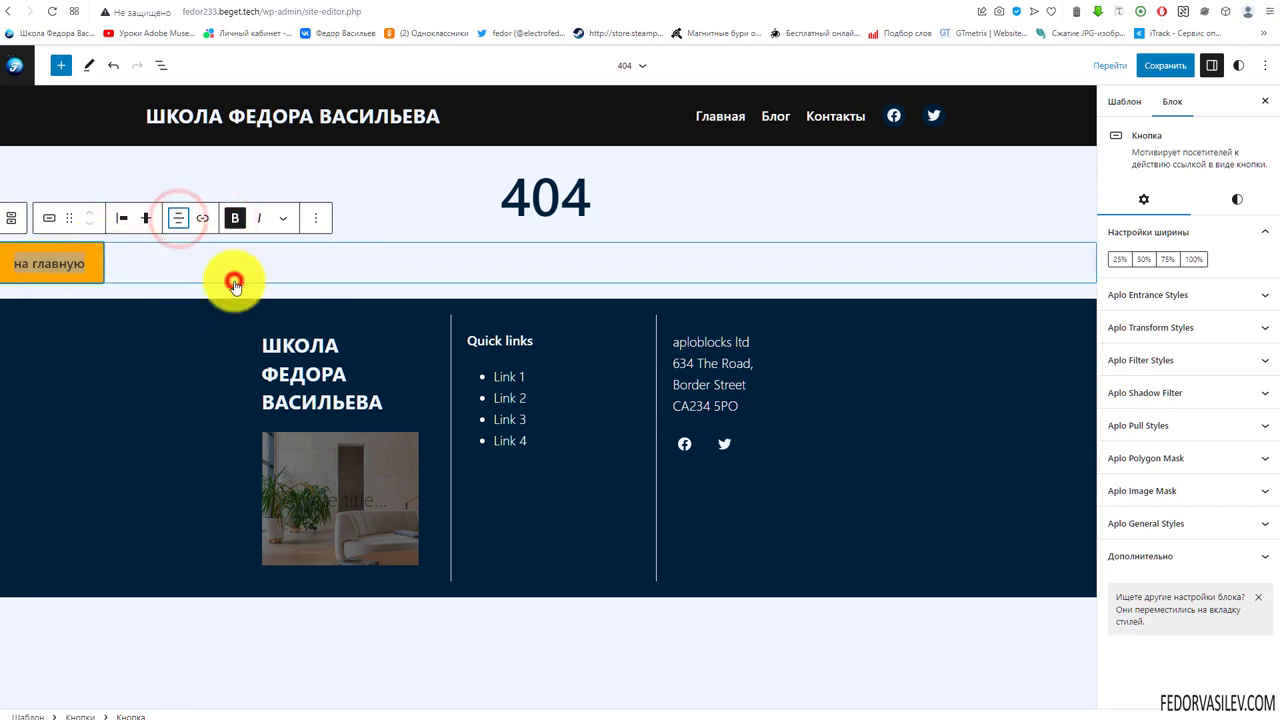
left_click(122, 218)
left_click(140, 283)
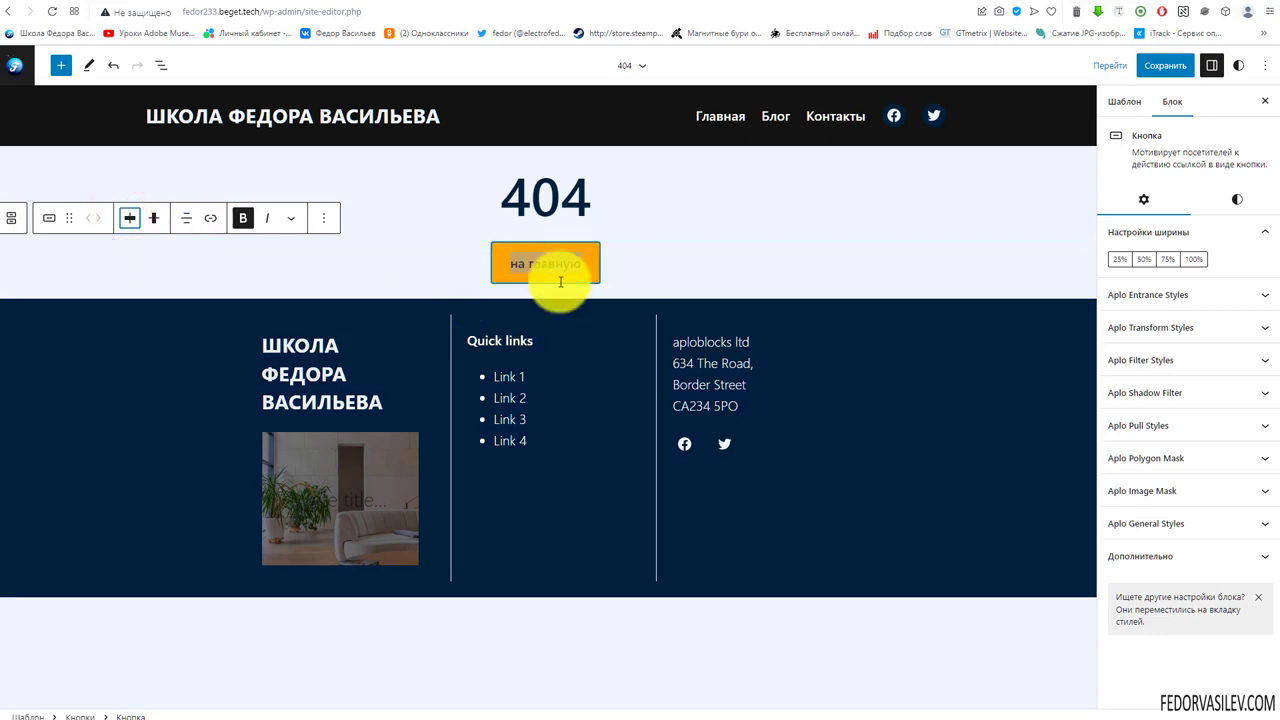
Set the "на главную" button's border radius to 20 px and its font size to L.
left_click(1239, 197)
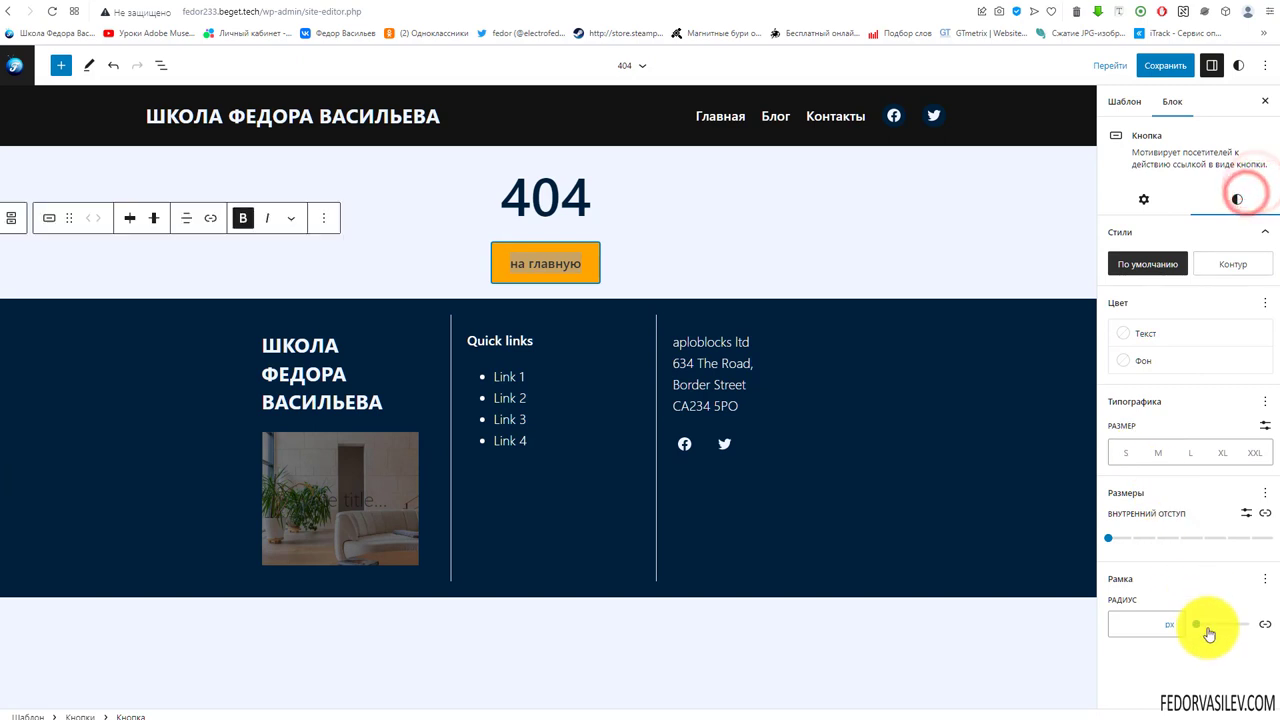
left_click(1202, 625)
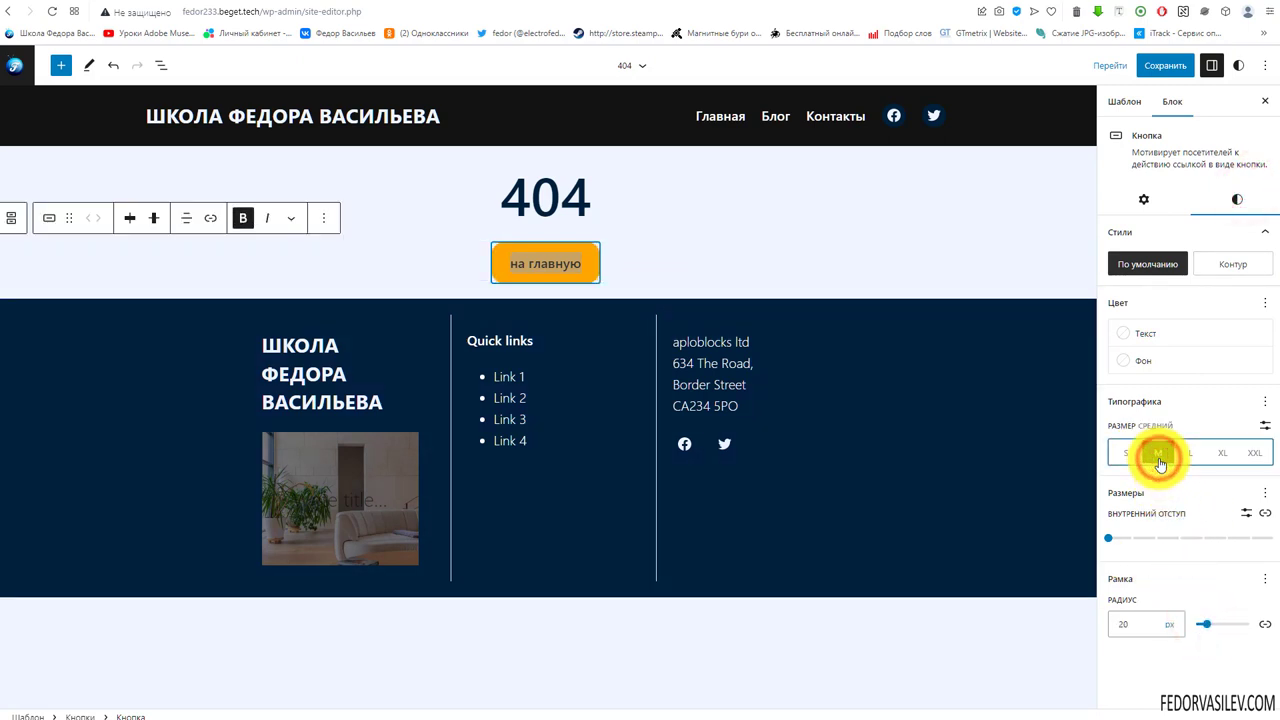
left_click(1194, 455)
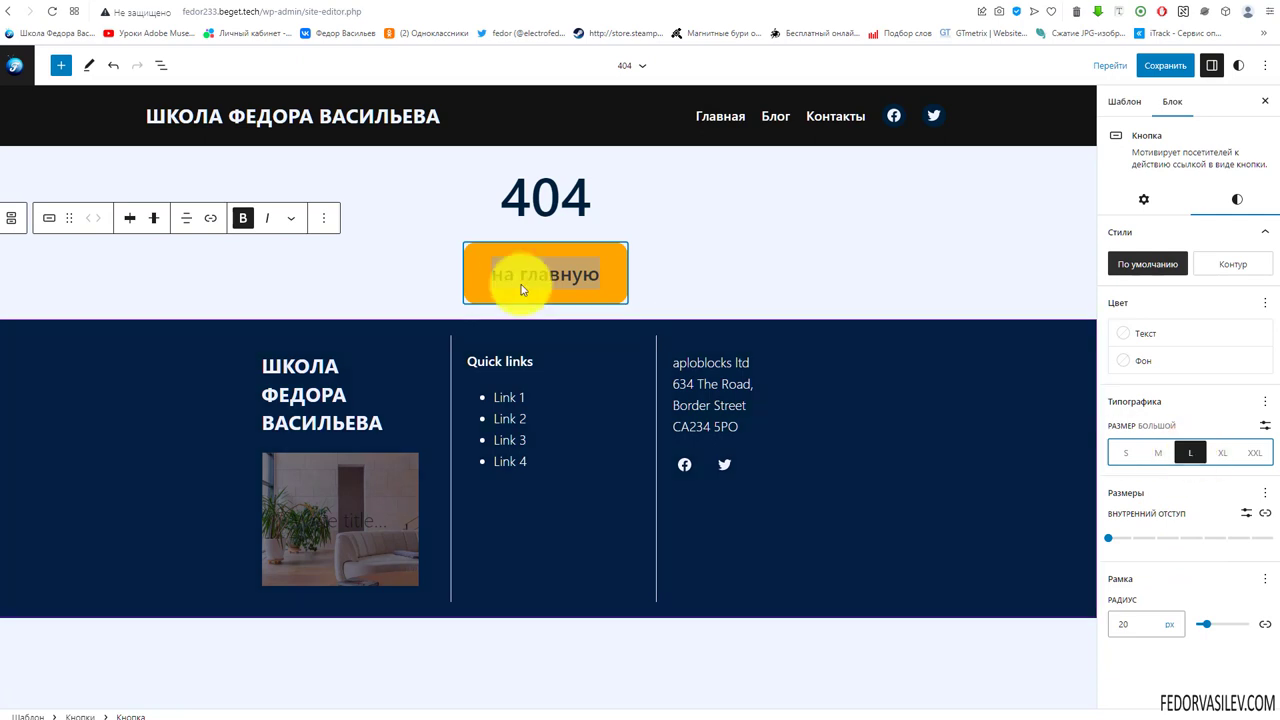
Link the "на главную" button to the site's "главная" page.
left_click(213, 219)
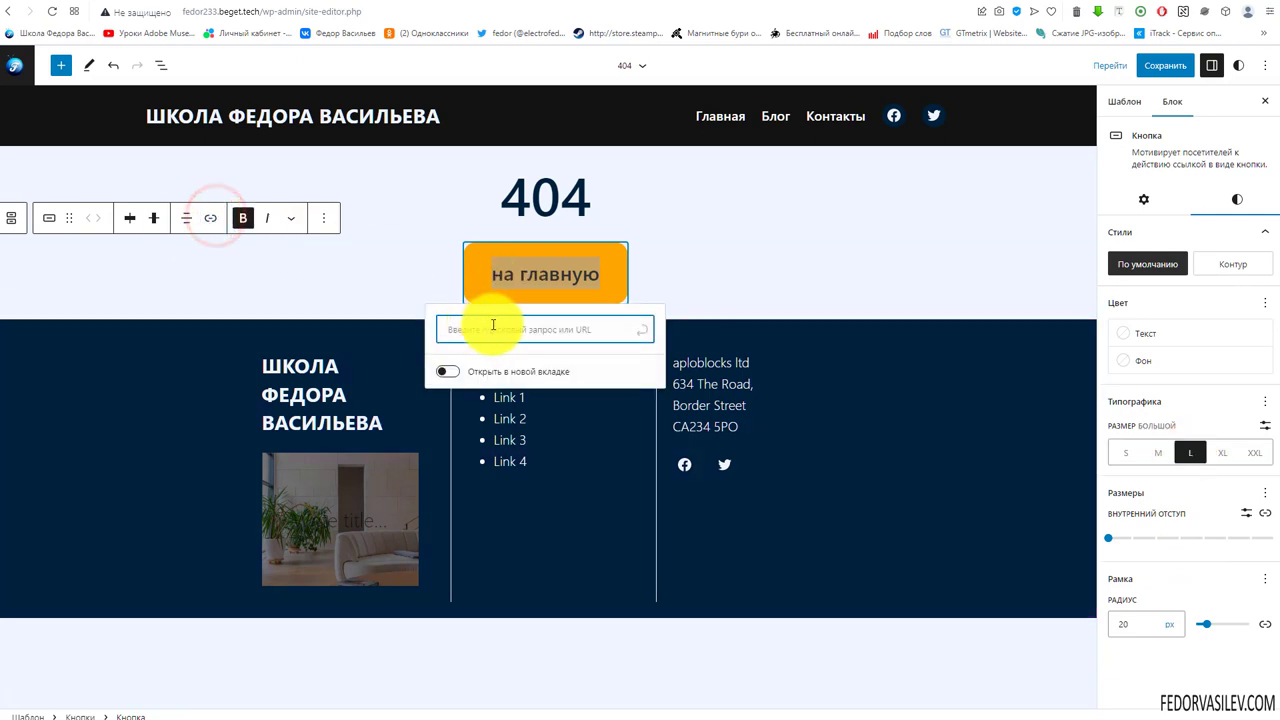
type("главнаяё")
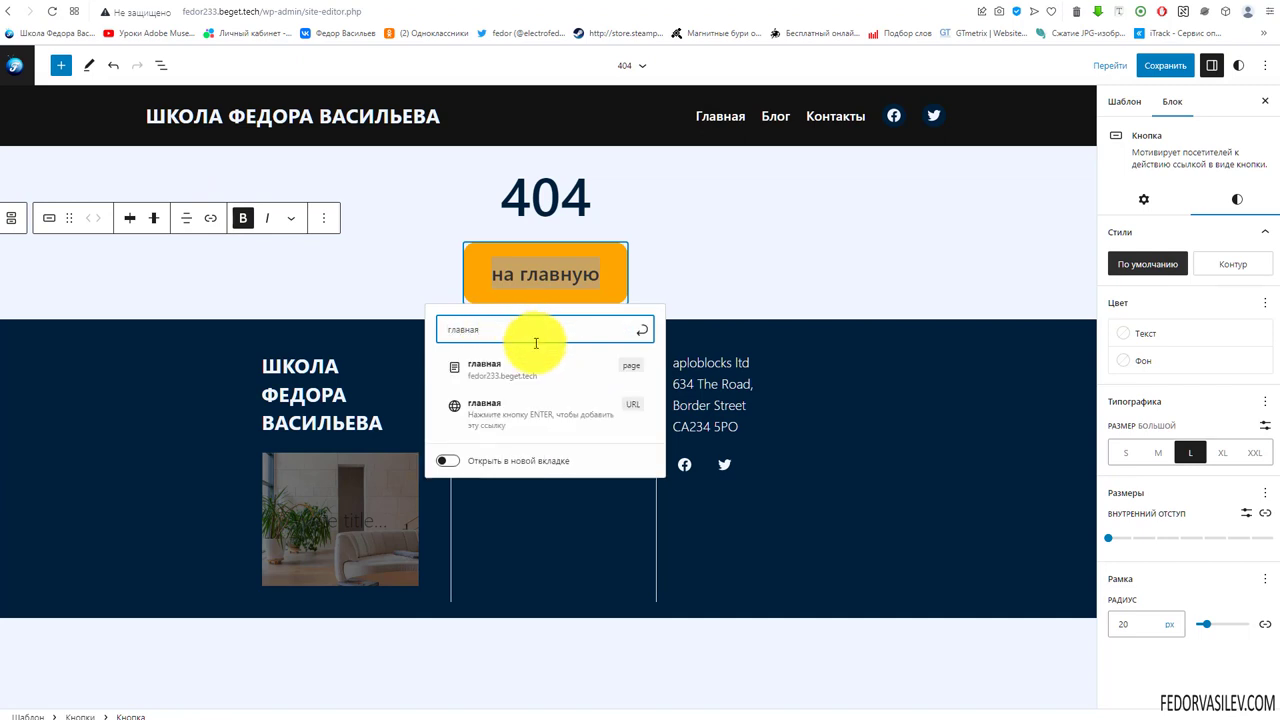
left_click(491, 368)
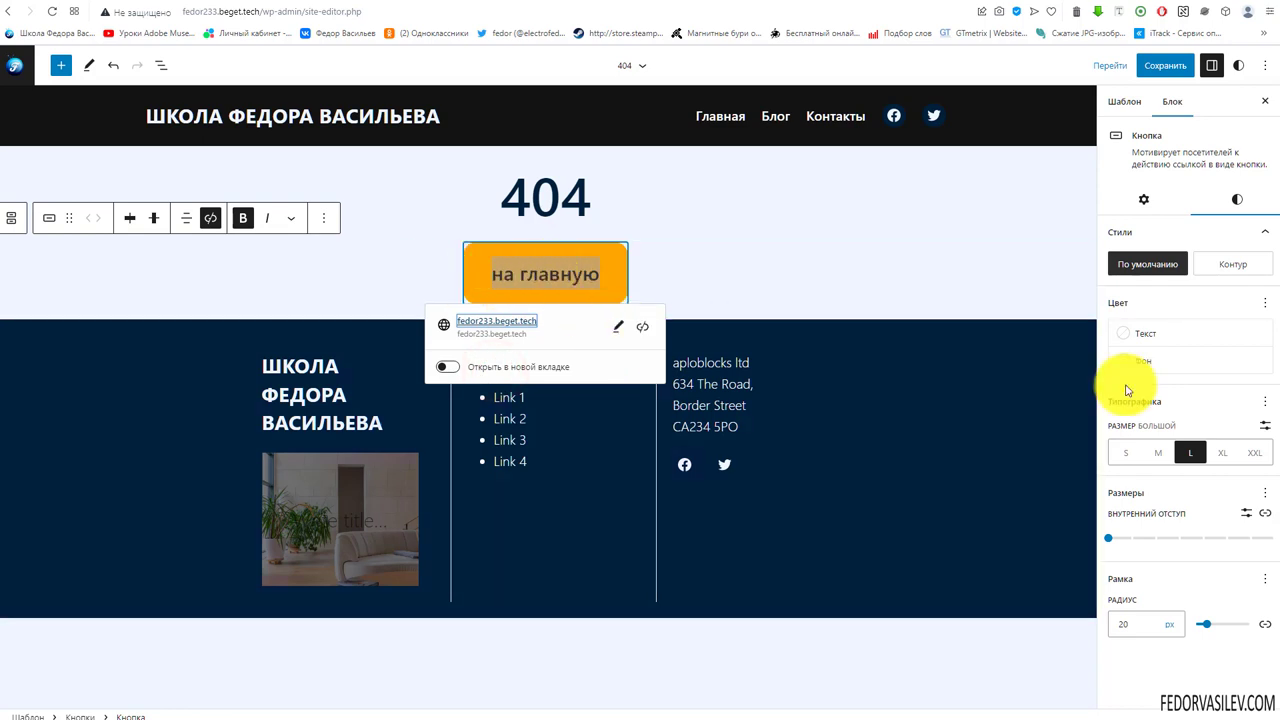
Give the "на главную" button the Fade Up entrance effect with a delay of 1800 and save the 404 template.
left_click(1150, 208)
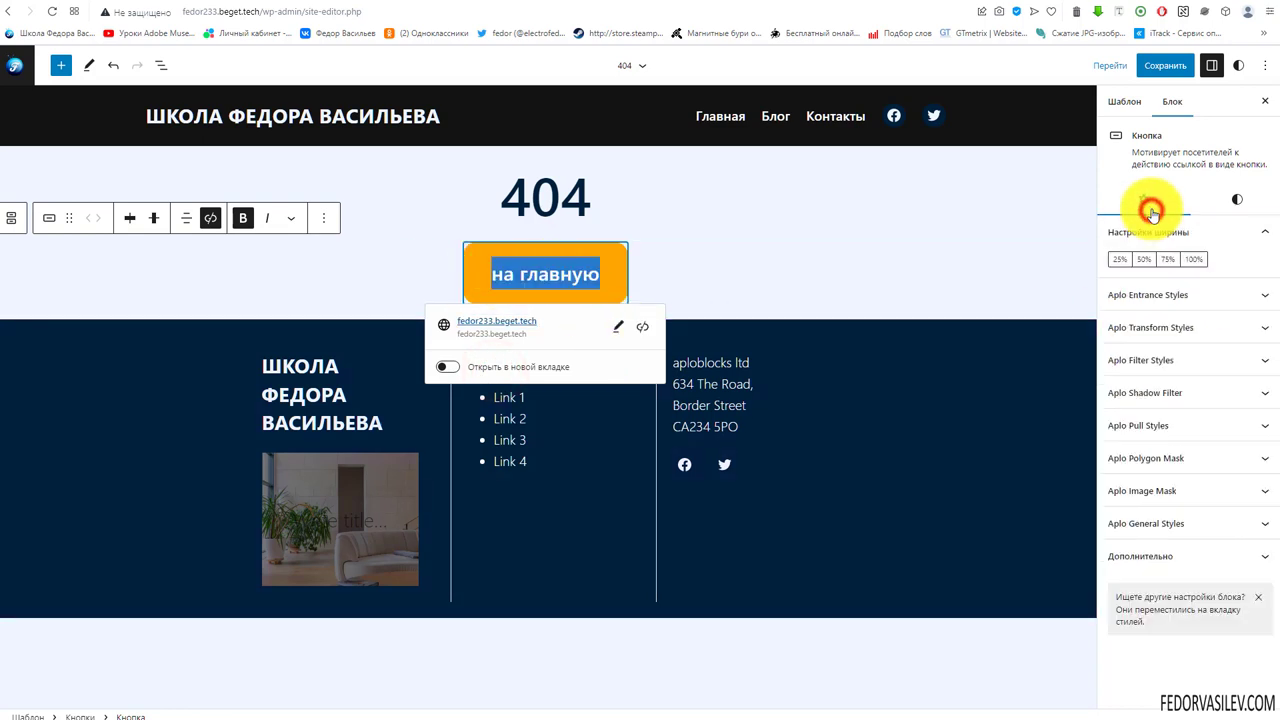
left_click(1169, 293)
left_click(1175, 342)
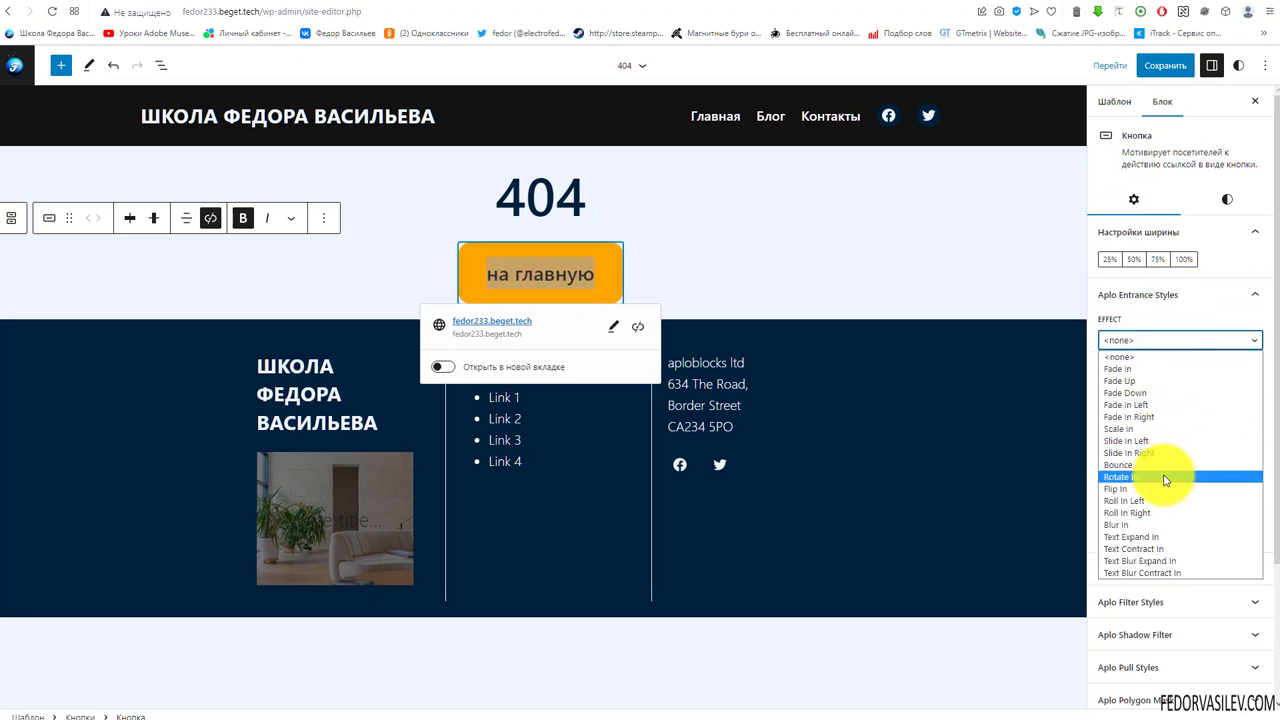
left_click(1139, 381)
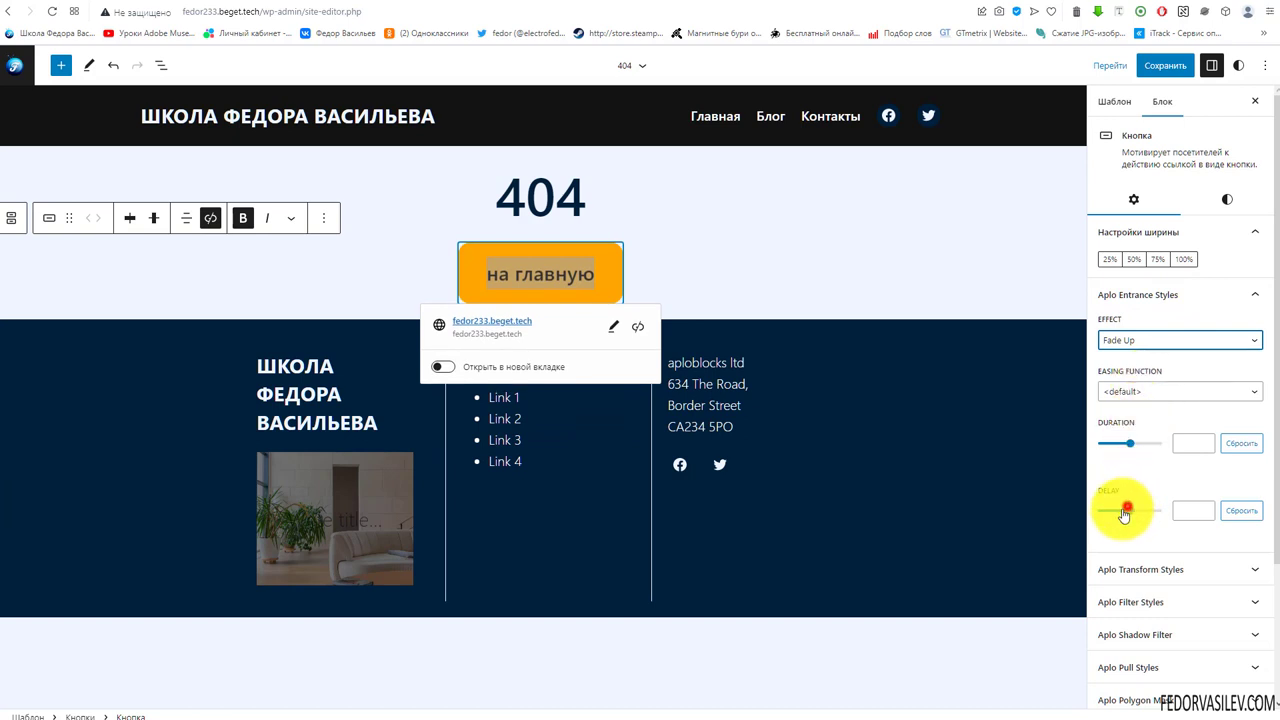
key("ctrl+s")
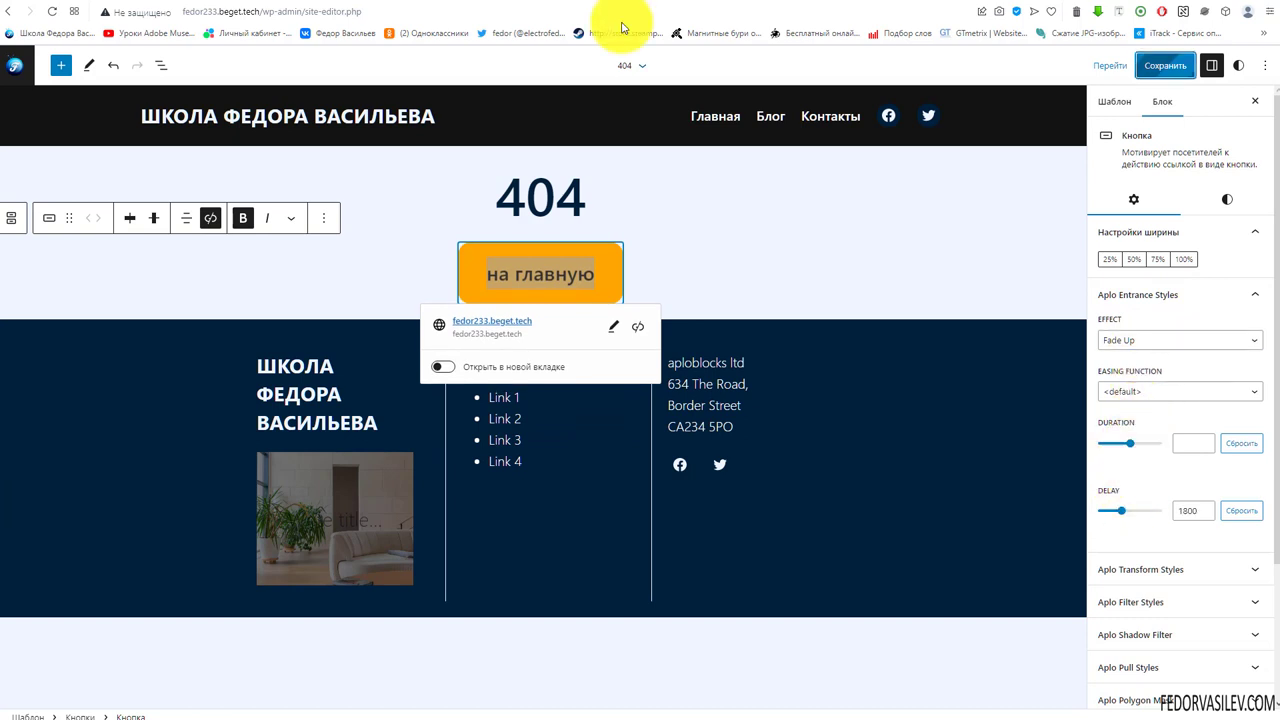
Check the button's entrance effect on the reloaded live 404 page and set its delay to 300 in the editor.
left_click(647, 3)
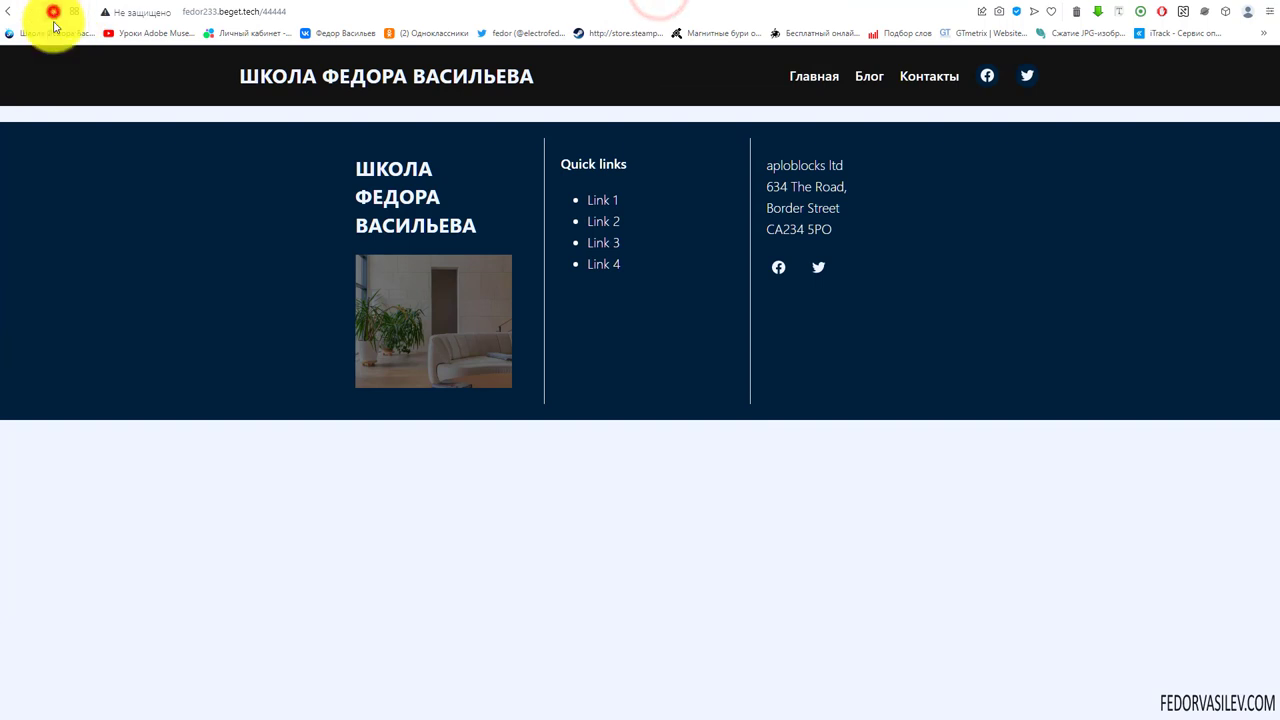
left_click(53, 12)
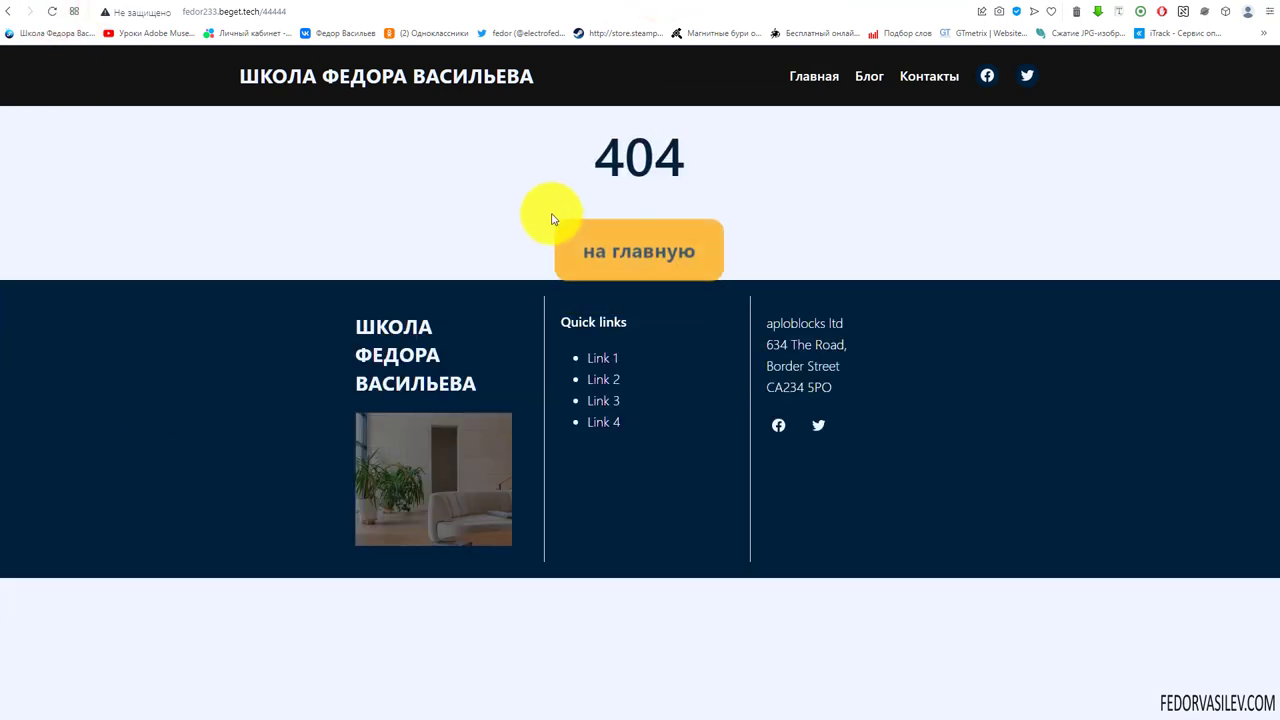
left_click(610, 3)
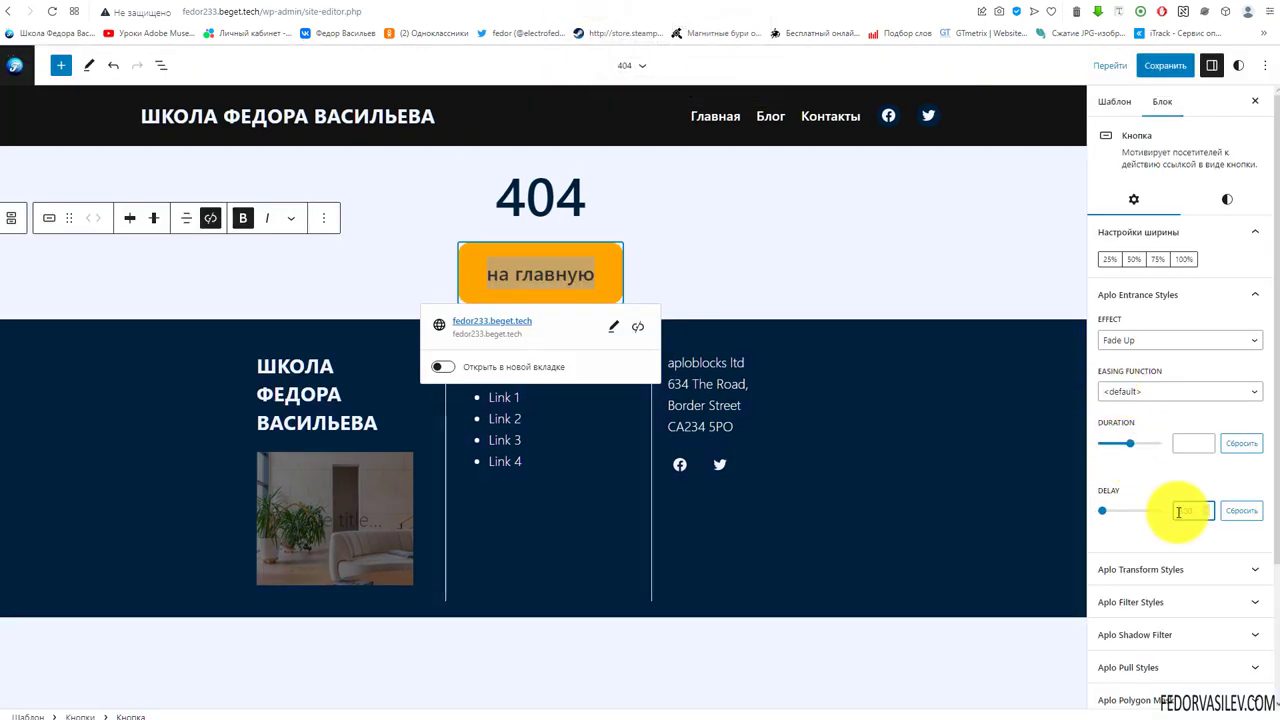
left_click(1179, 512)
type("300")
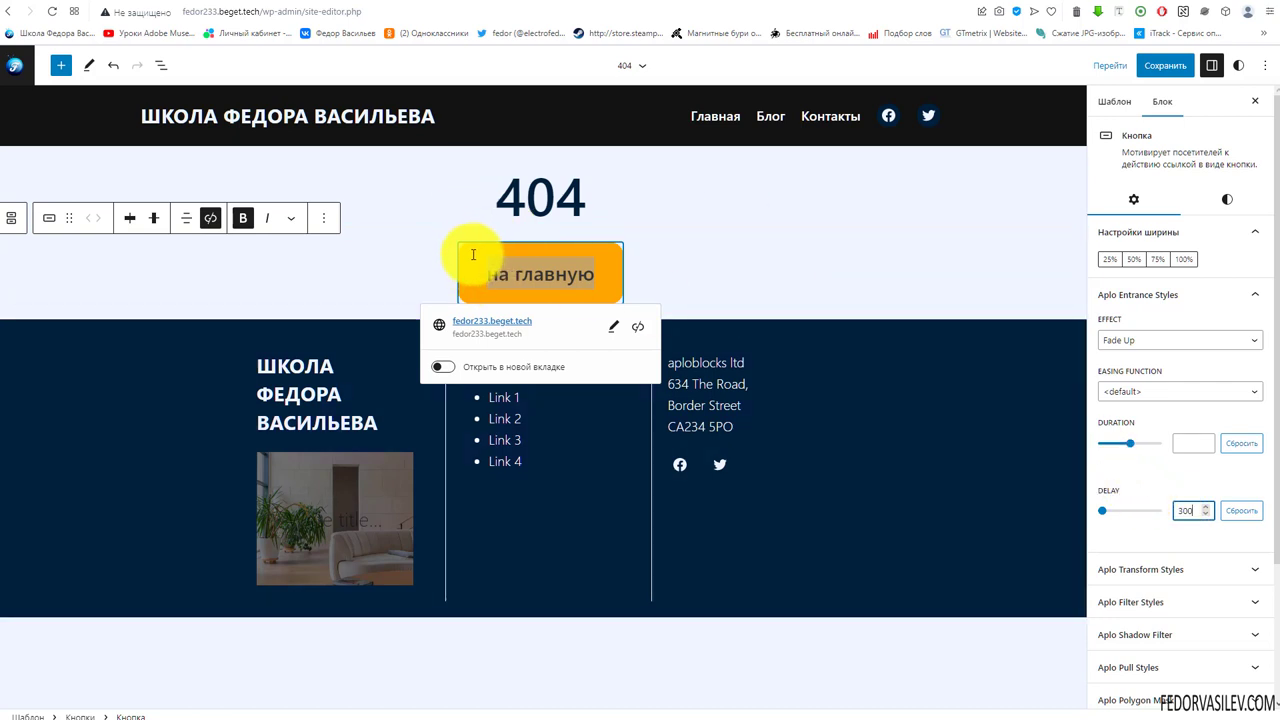
Insert an "Интервал" spacer block above the 404 heading.
left_click(541, 157)
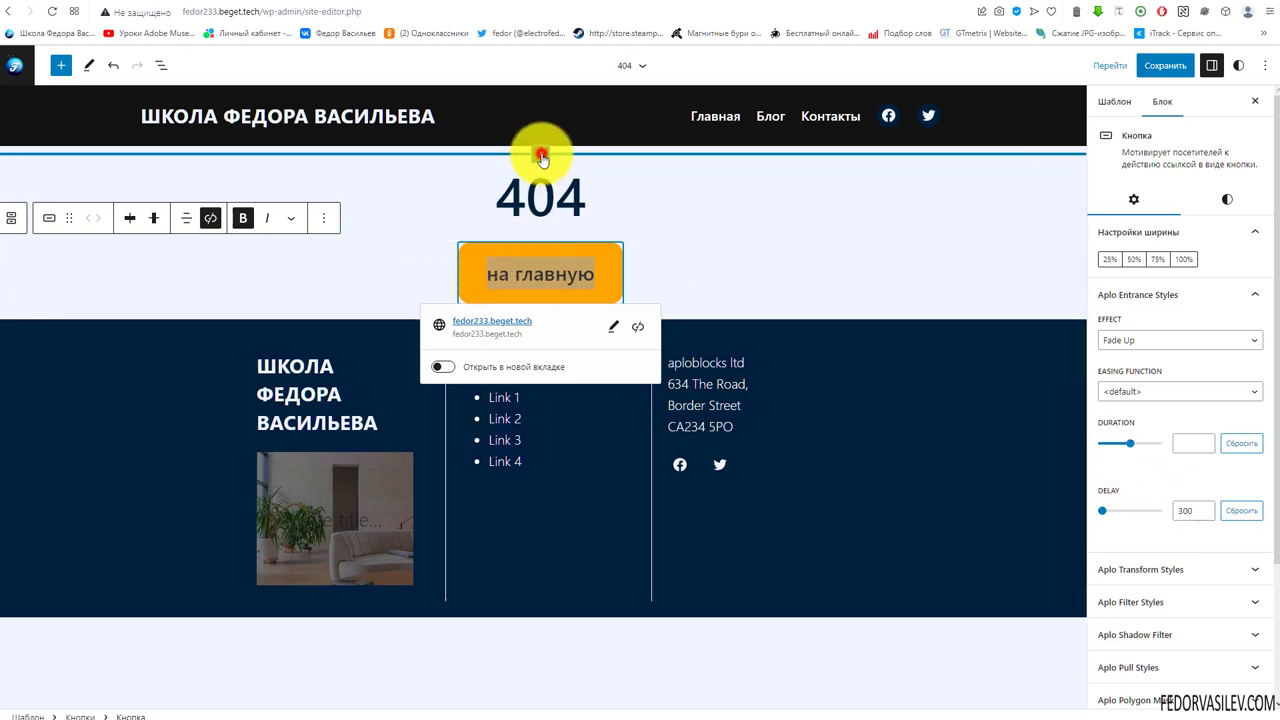
type("интер")
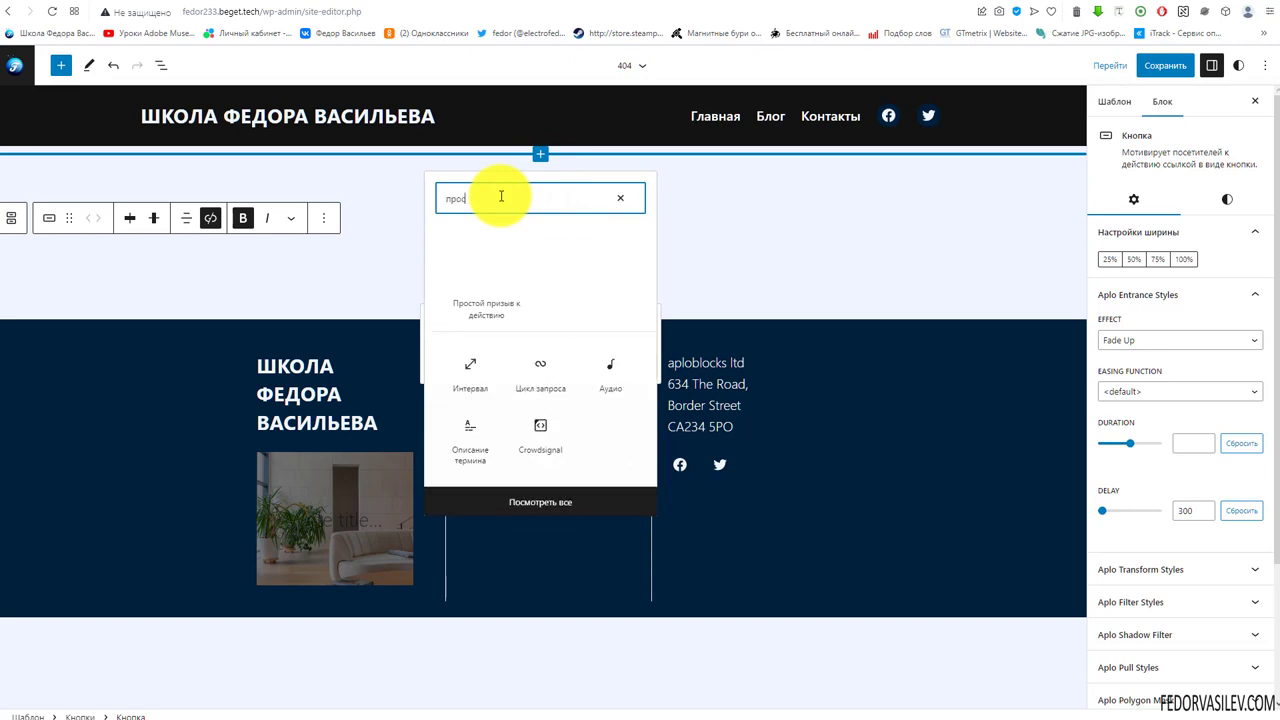
left_click(466, 374)
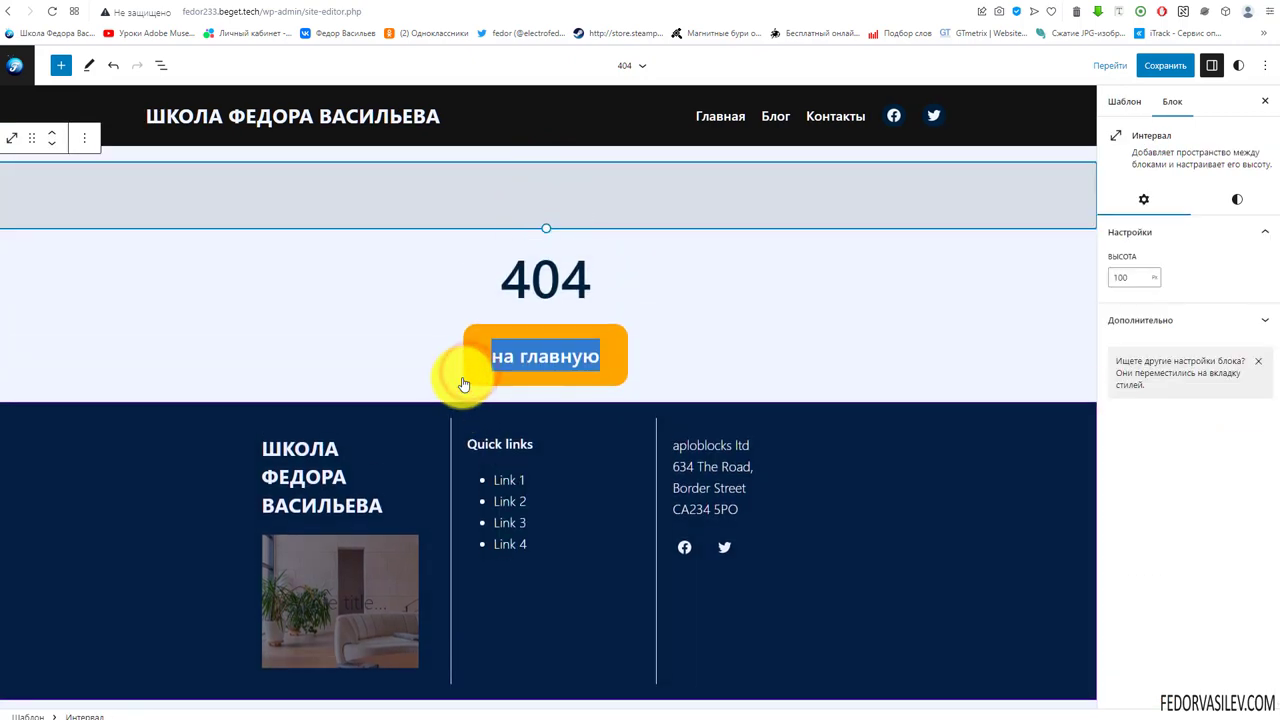
Switch the spacer's height unit to rem and set its height to 20.
left_click(1152, 282)
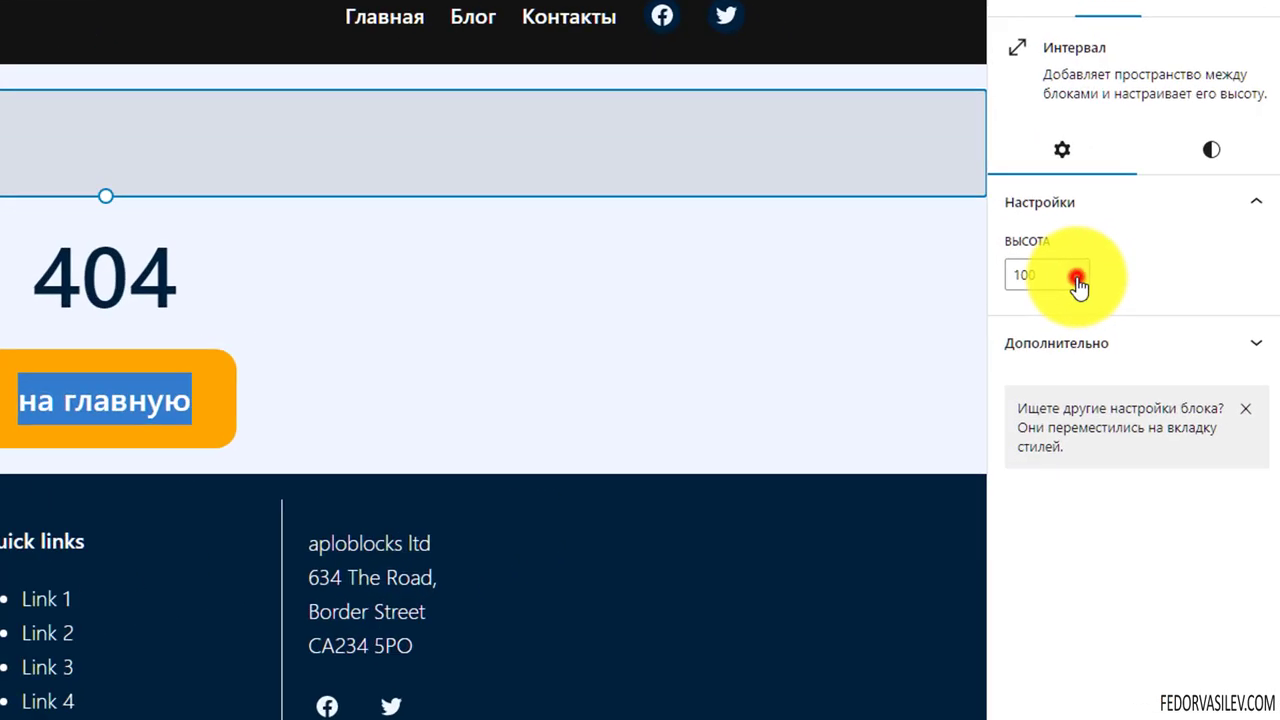
left_click(1076, 280)
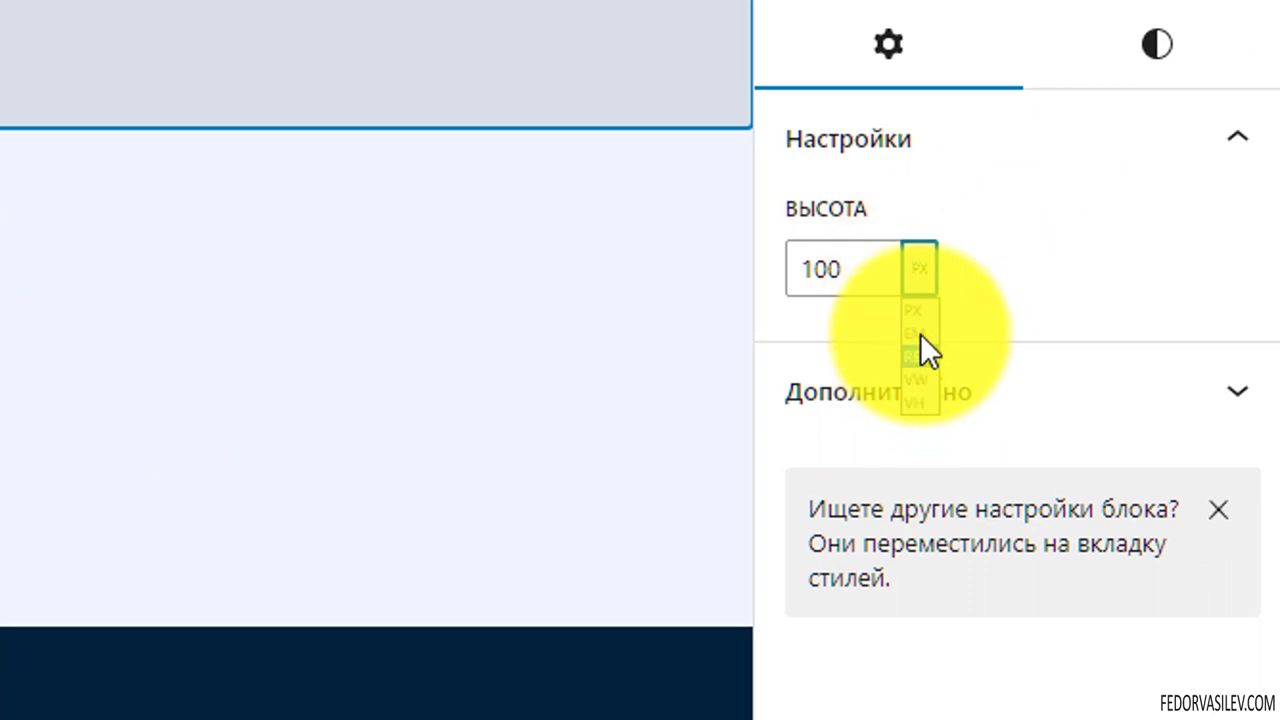
left_click(921, 352)
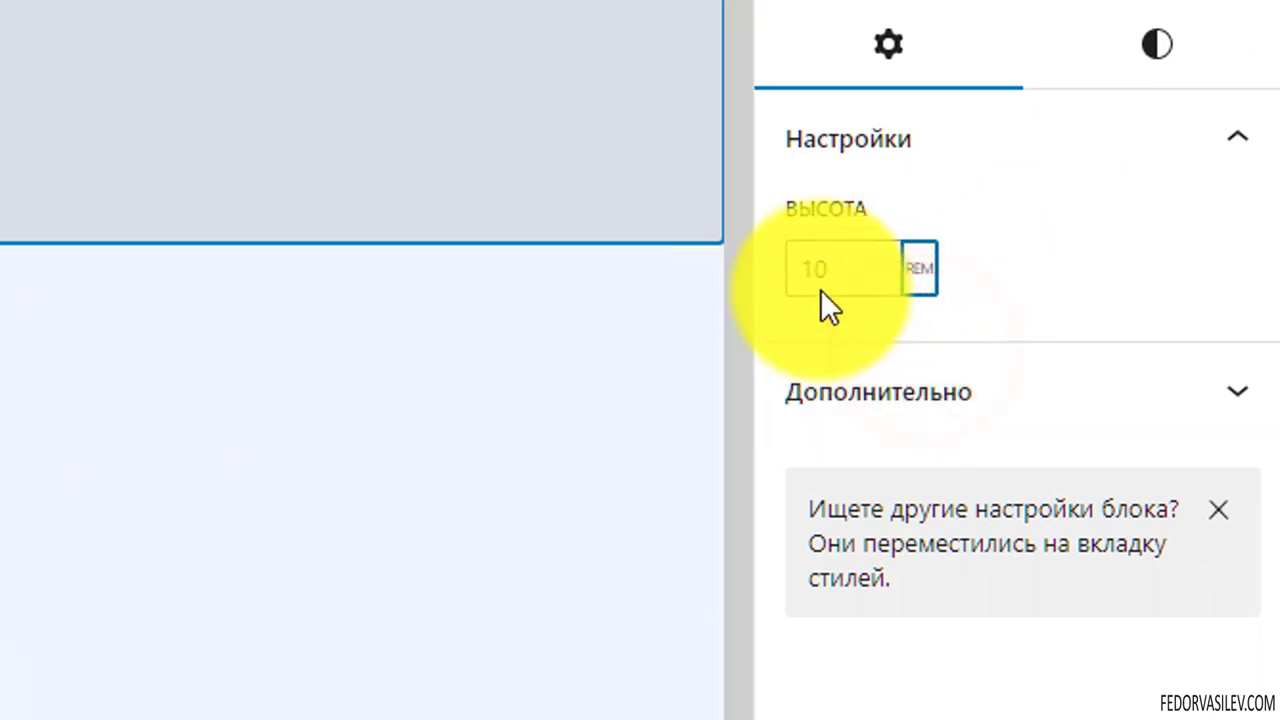
left_click_drag(815, 272, 769, 278)
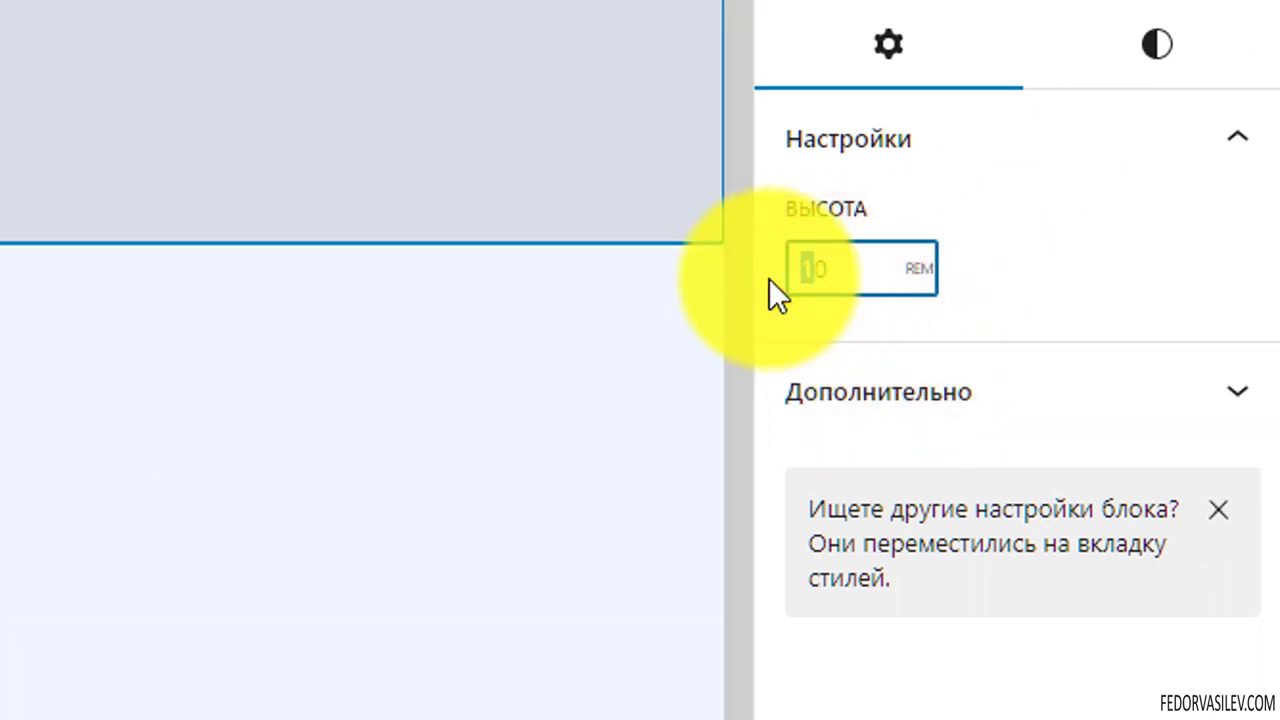
type("2")
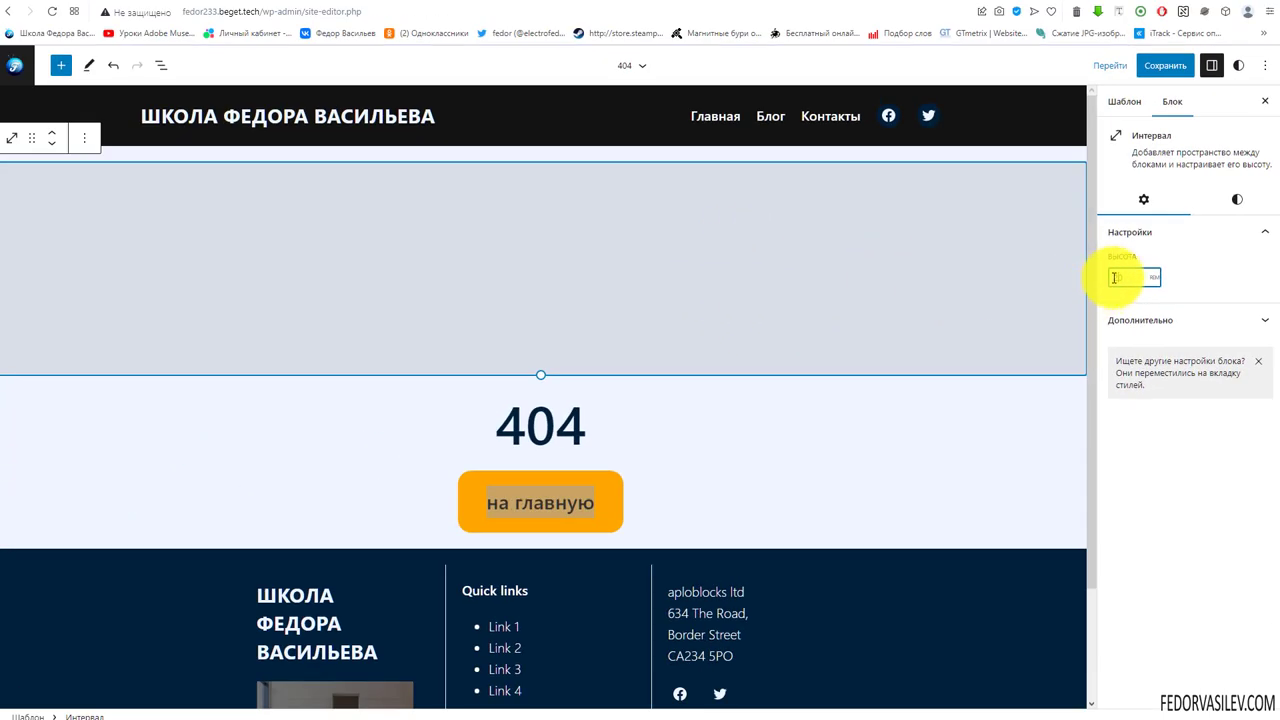
Duplicate the spacer, move one of the two below the "на главную" button, and save the 404 template.
left_click(89, 137)
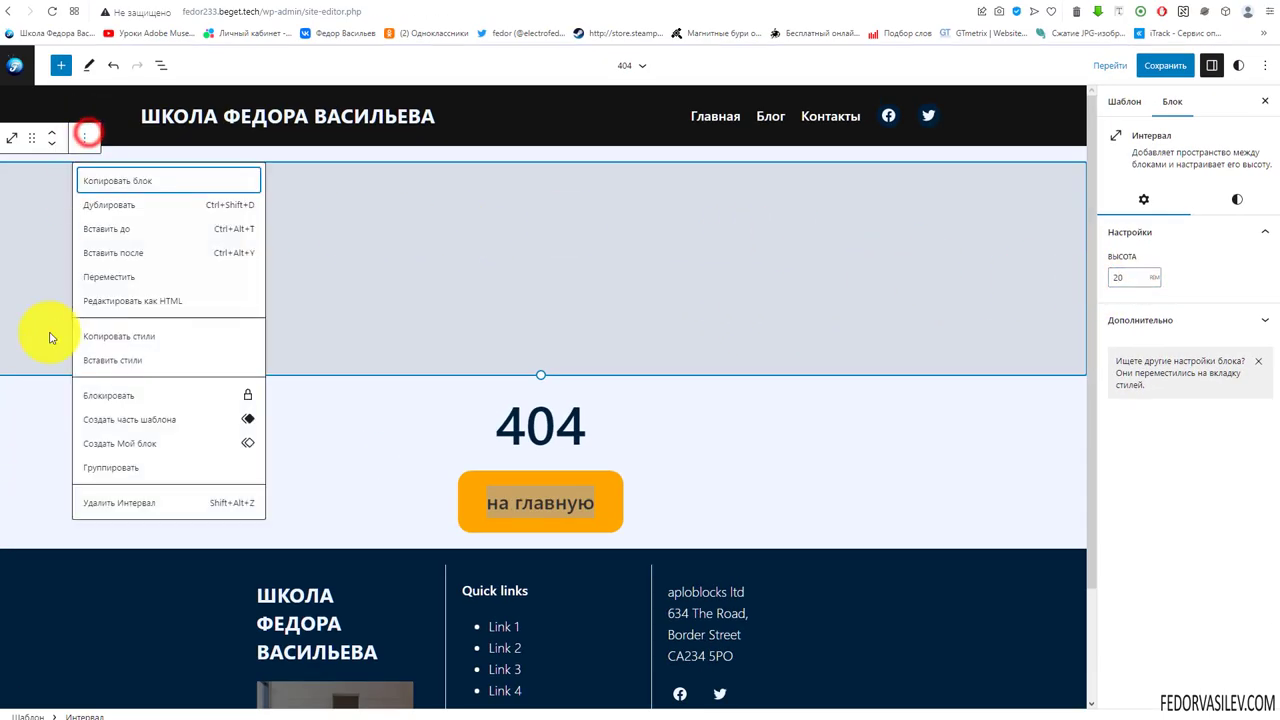
left_click(116, 214)
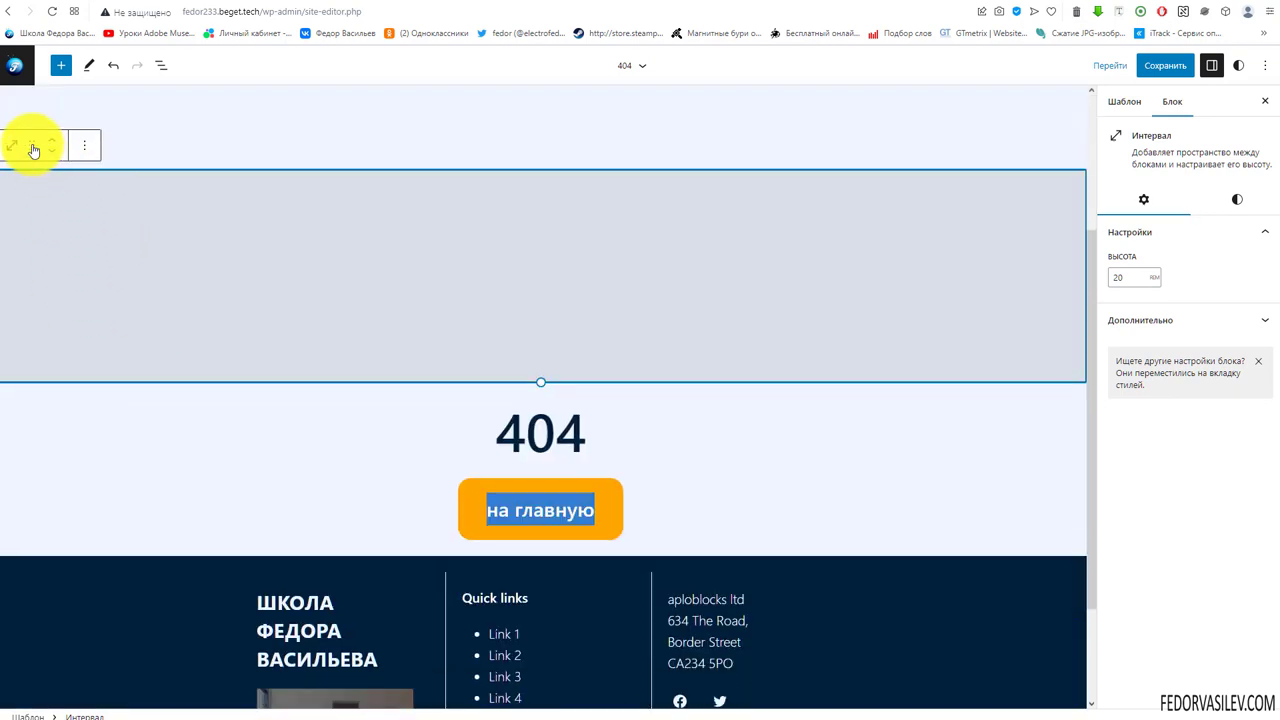
left_click_drag(33, 149, 523, 543)
scroll(450, 430, "up", 5)
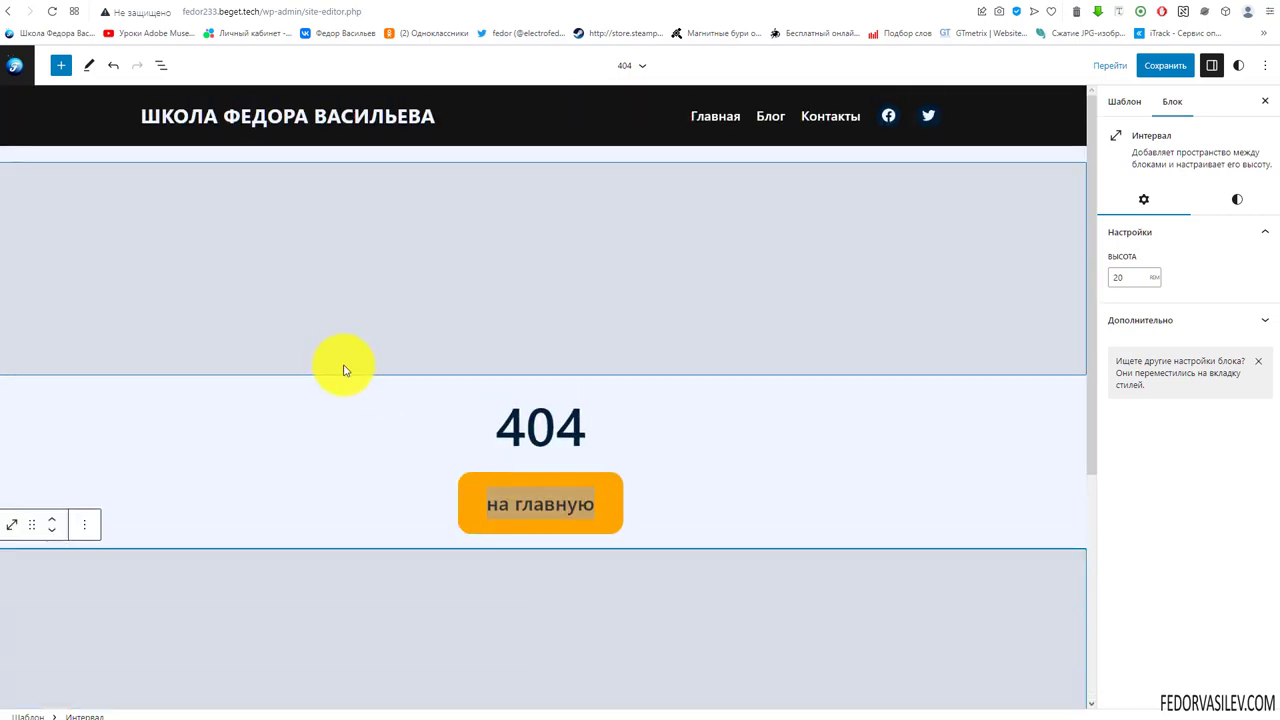
left_click(1168, 66)
left_click(1145, 64)
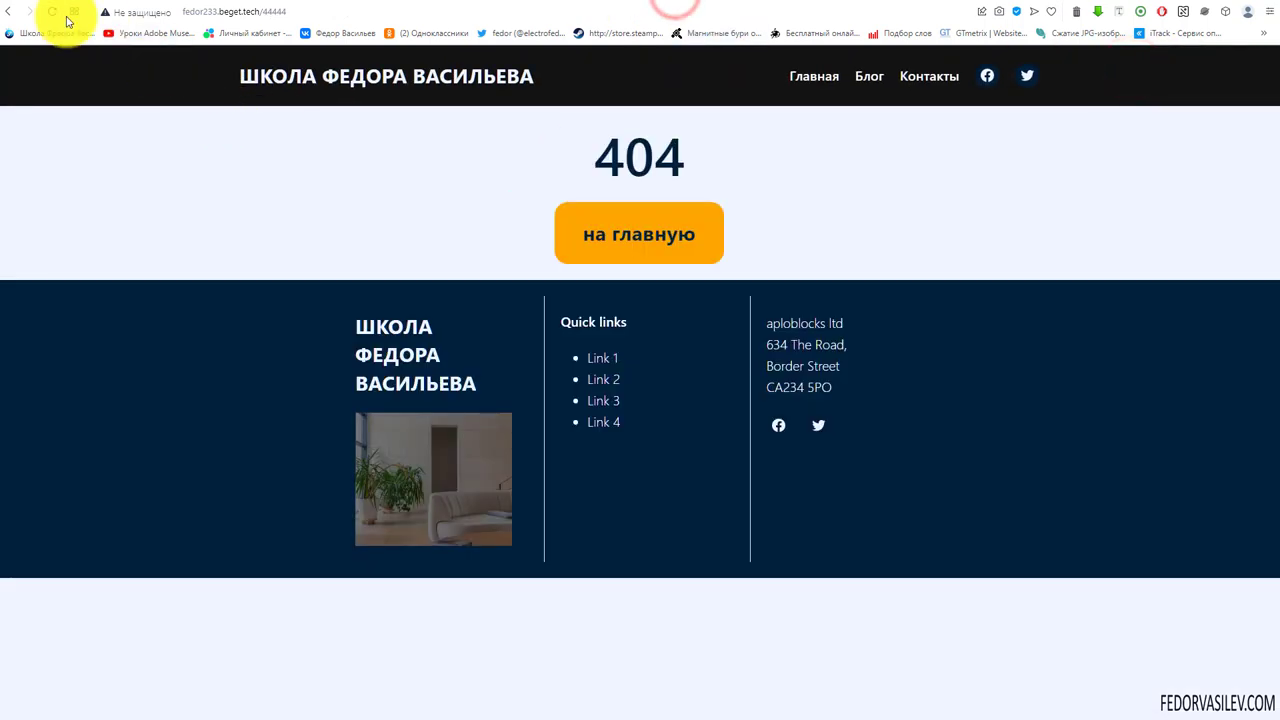
Review the reloaded live 404 page's layout and try its "на главную" button and the "Блог" menu link.
left_click(52, 11)
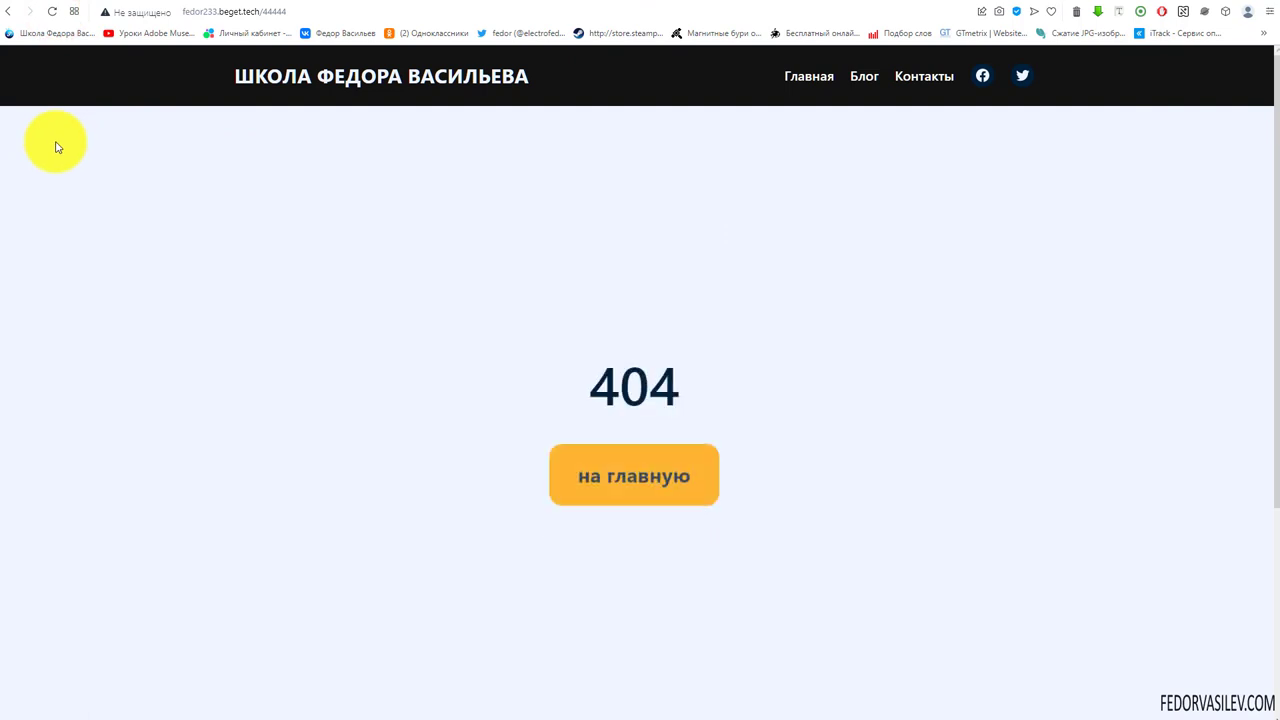
scroll(640, 343, "down", 3)
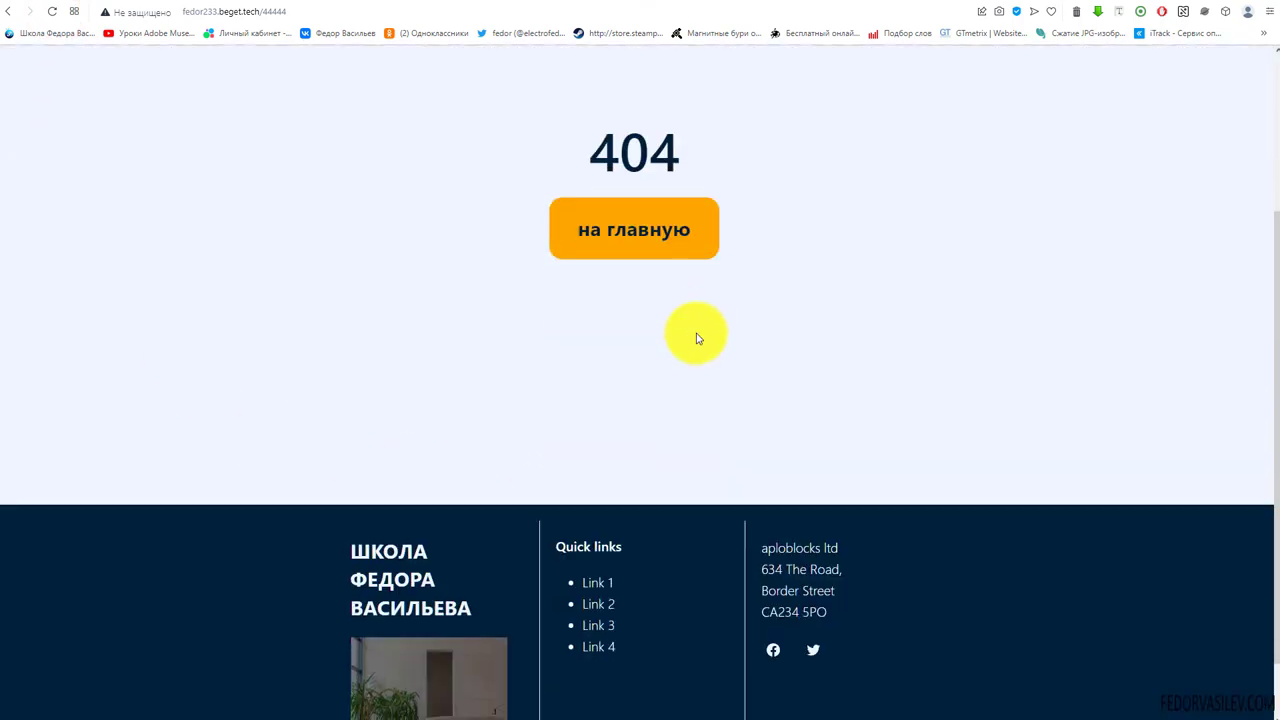
scroll(698, 338, "up", 1)
scroll(697, 338, "up", 3)
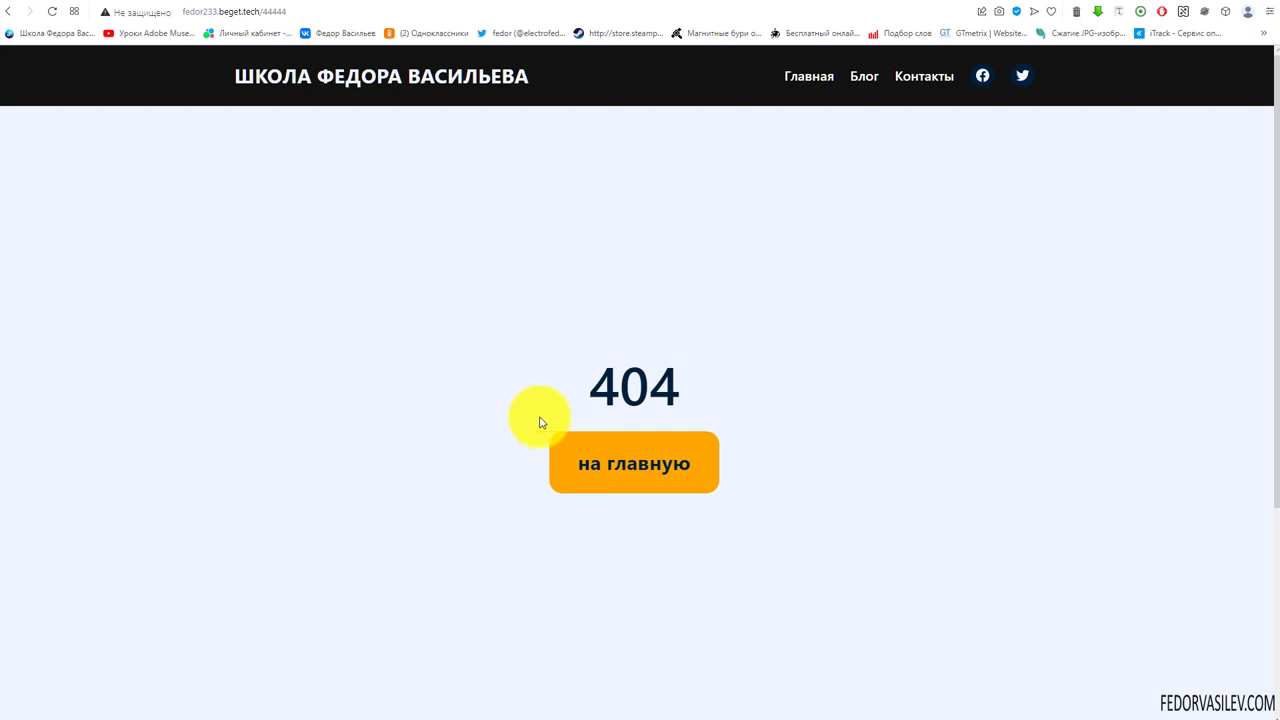
left_click_drag(676, 383, 592, 386)
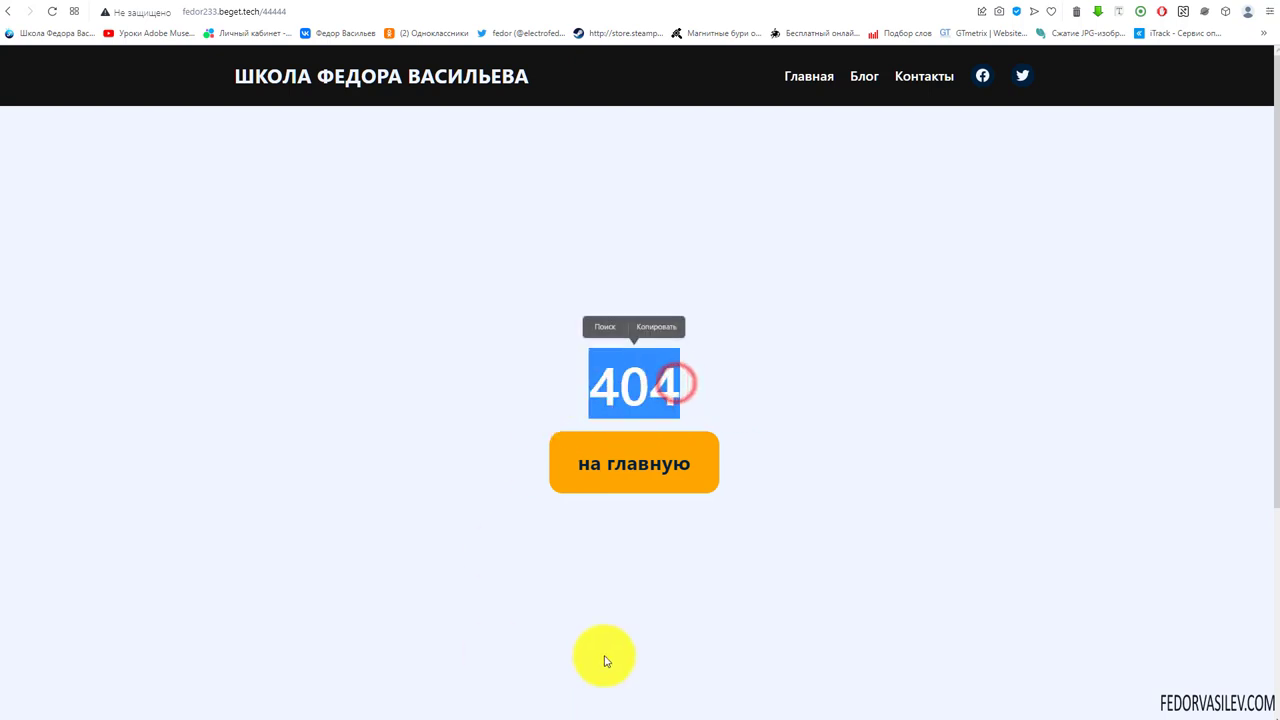
left_click(645, 548)
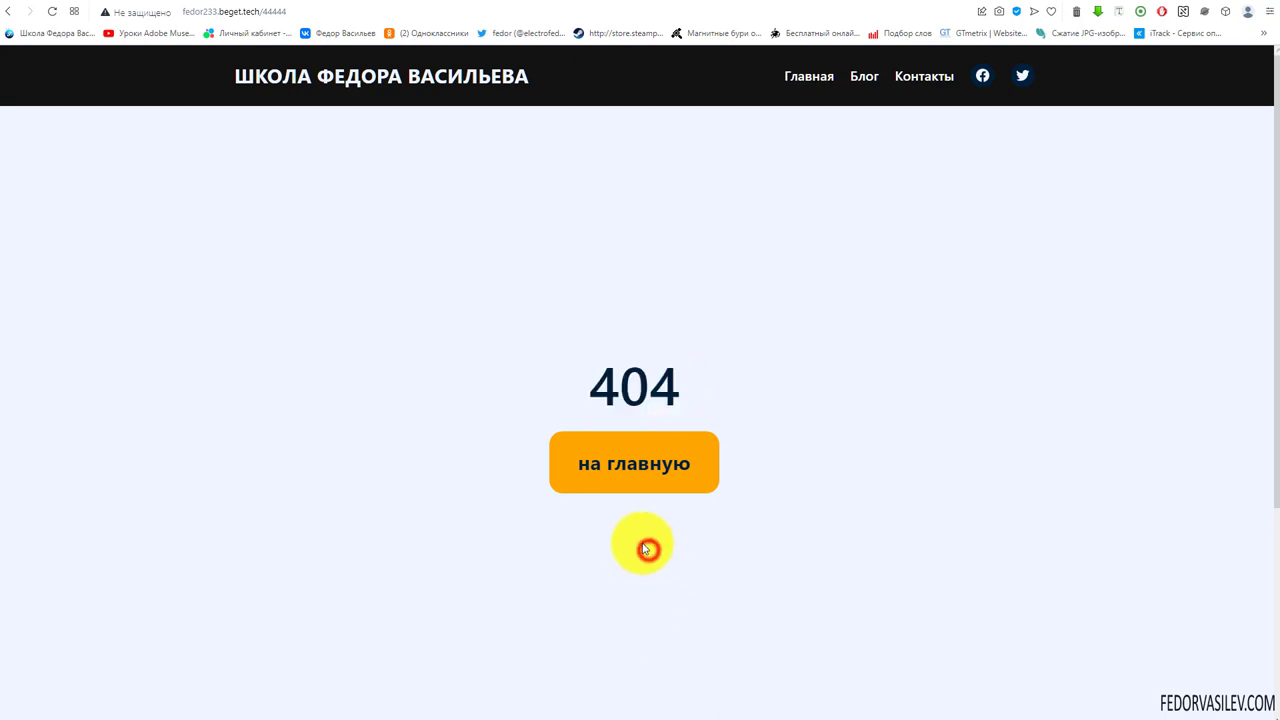
left_click(629, 458)
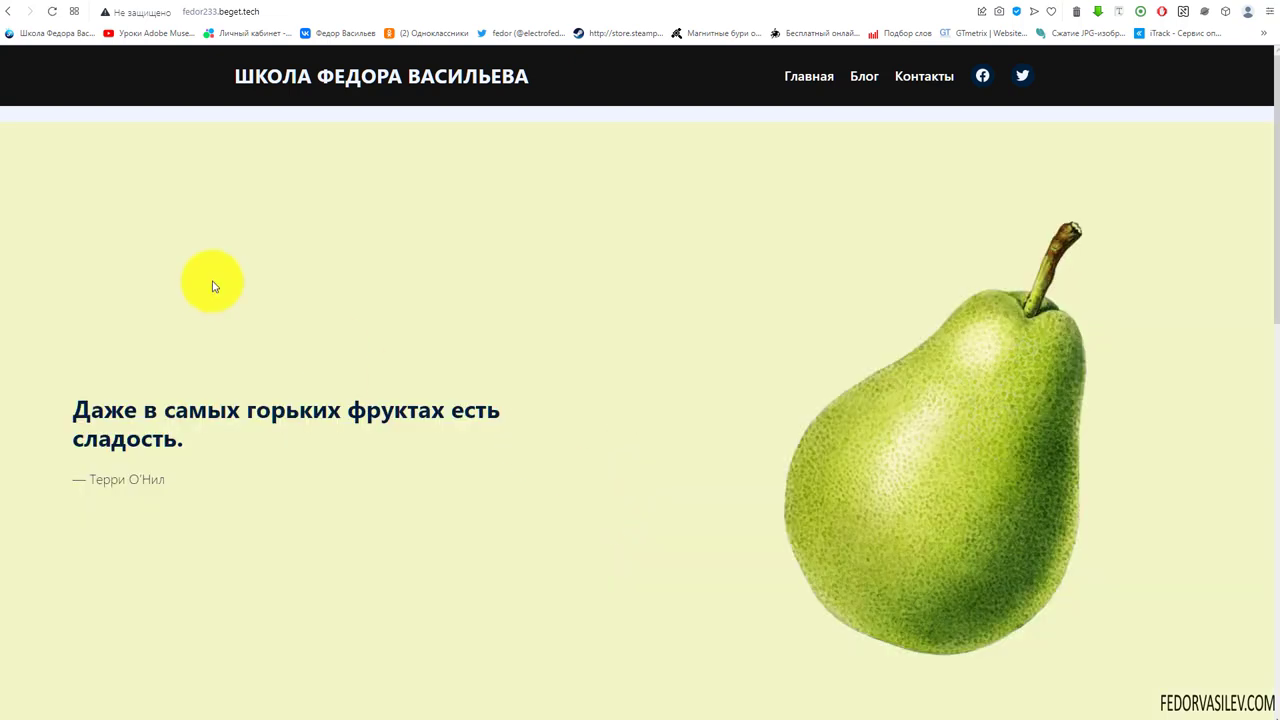
left_click(860, 80)
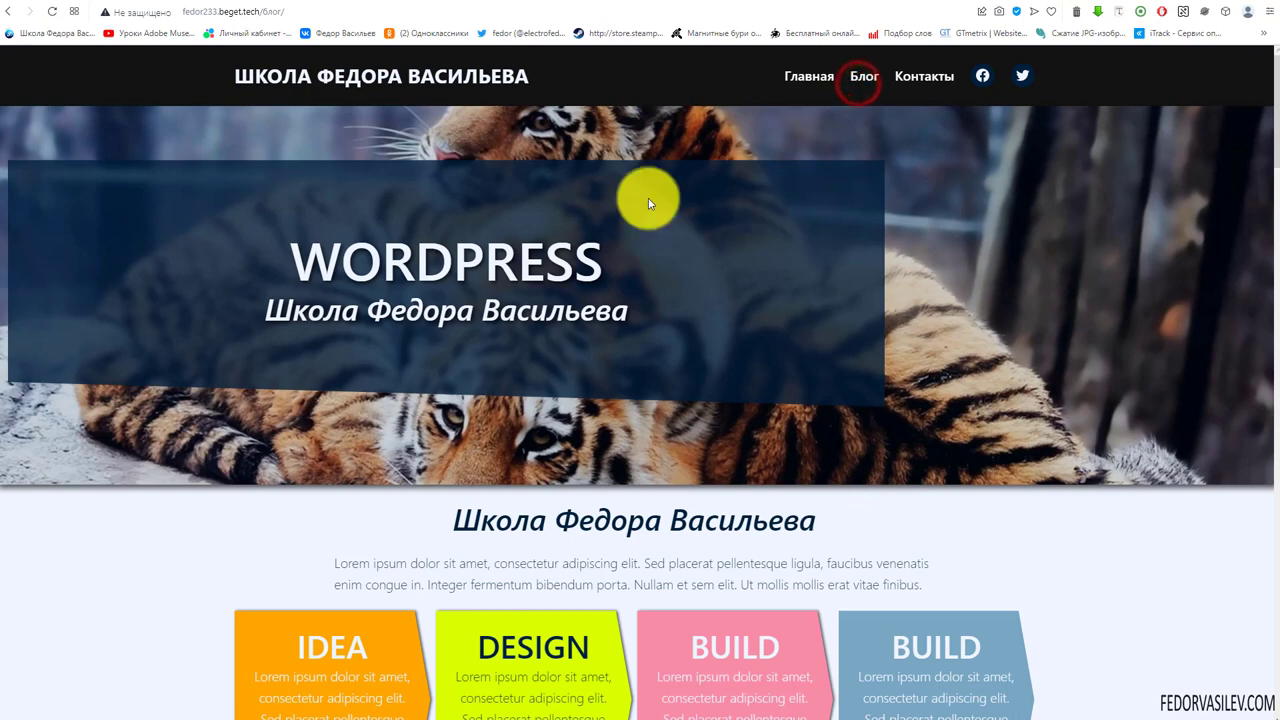
Leave the site editor for the admin dashboard and install and activate the recommended aploBlocks plugin.
left_click(598, 3)
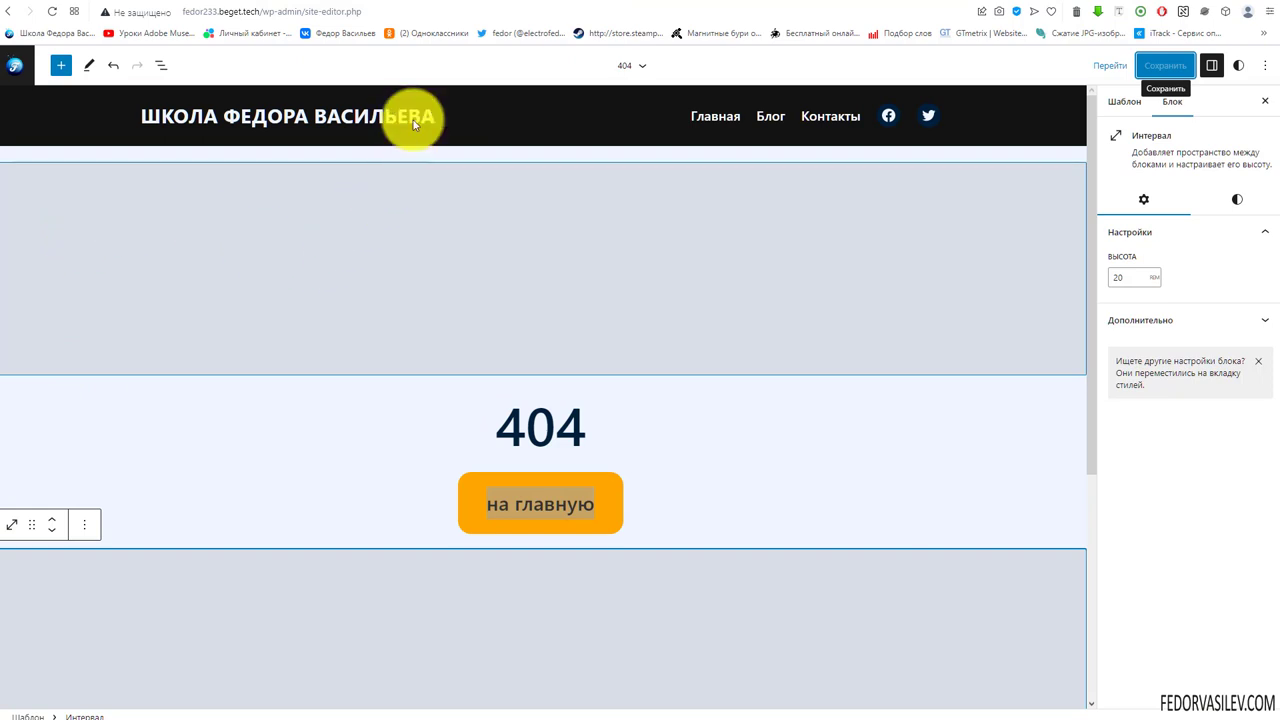
left_click(8, 67)
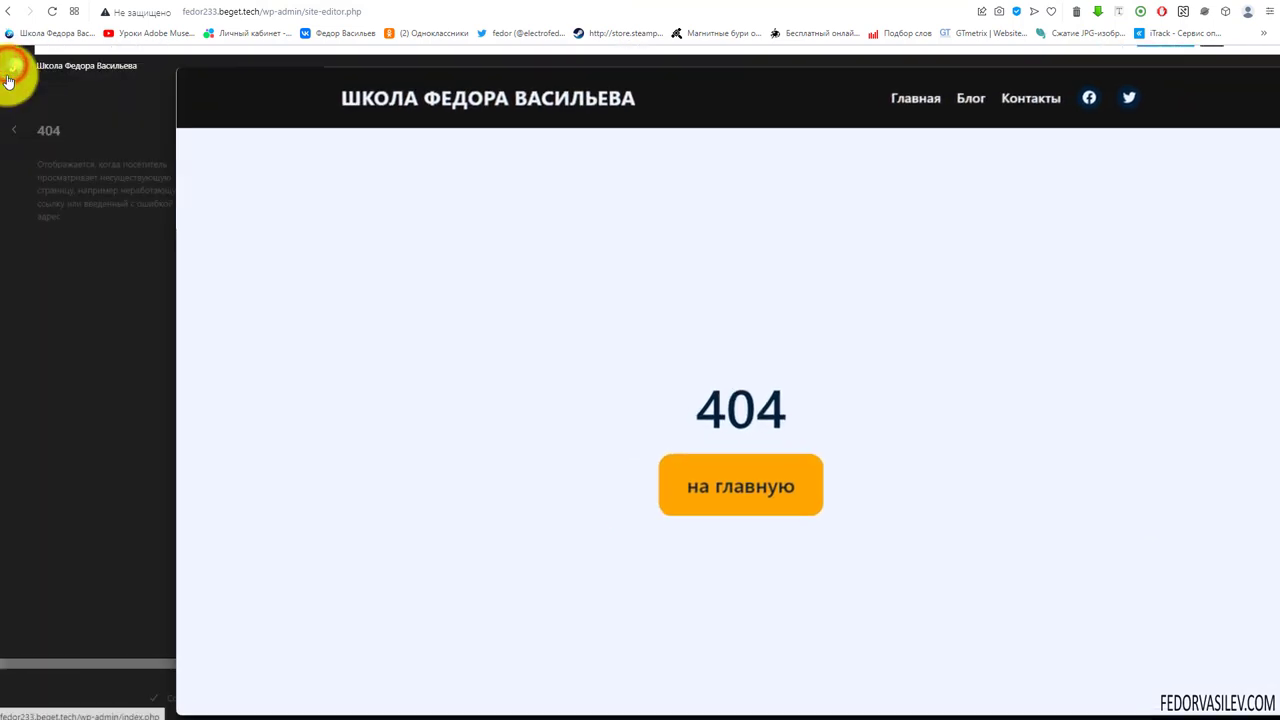
left_click(13, 131)
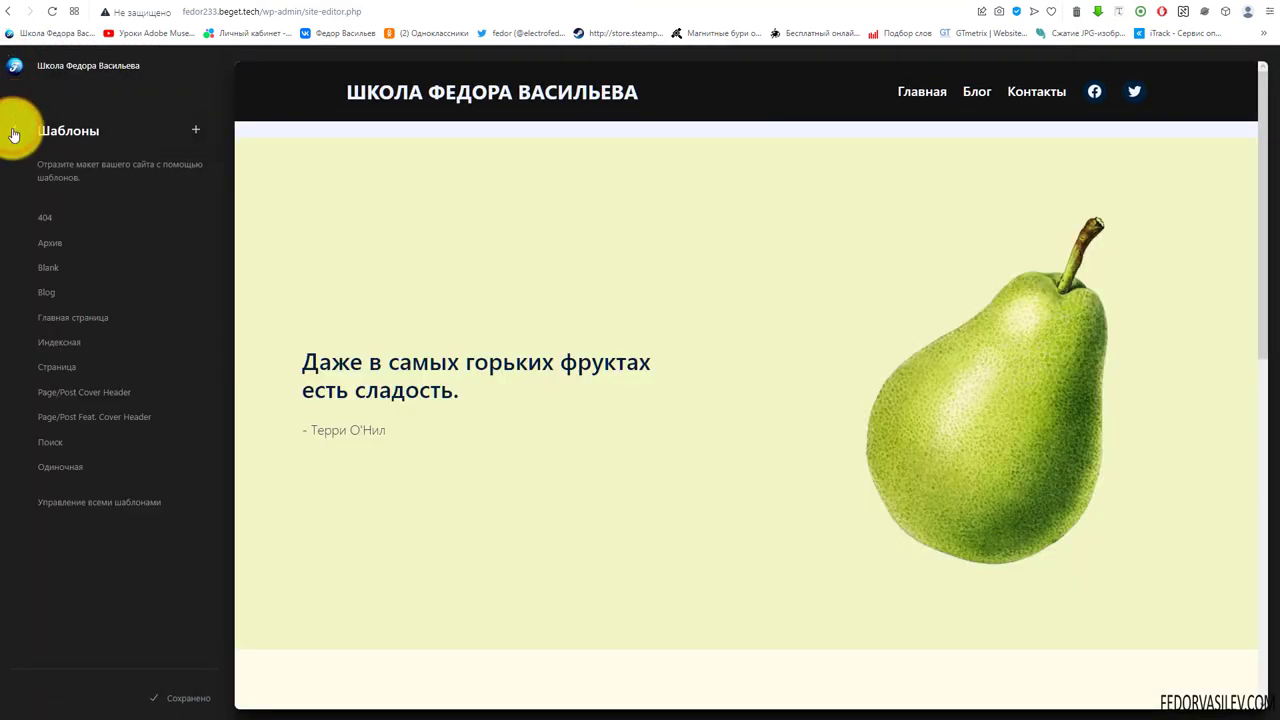
left_click(13, 131)
left_click(15, 66)
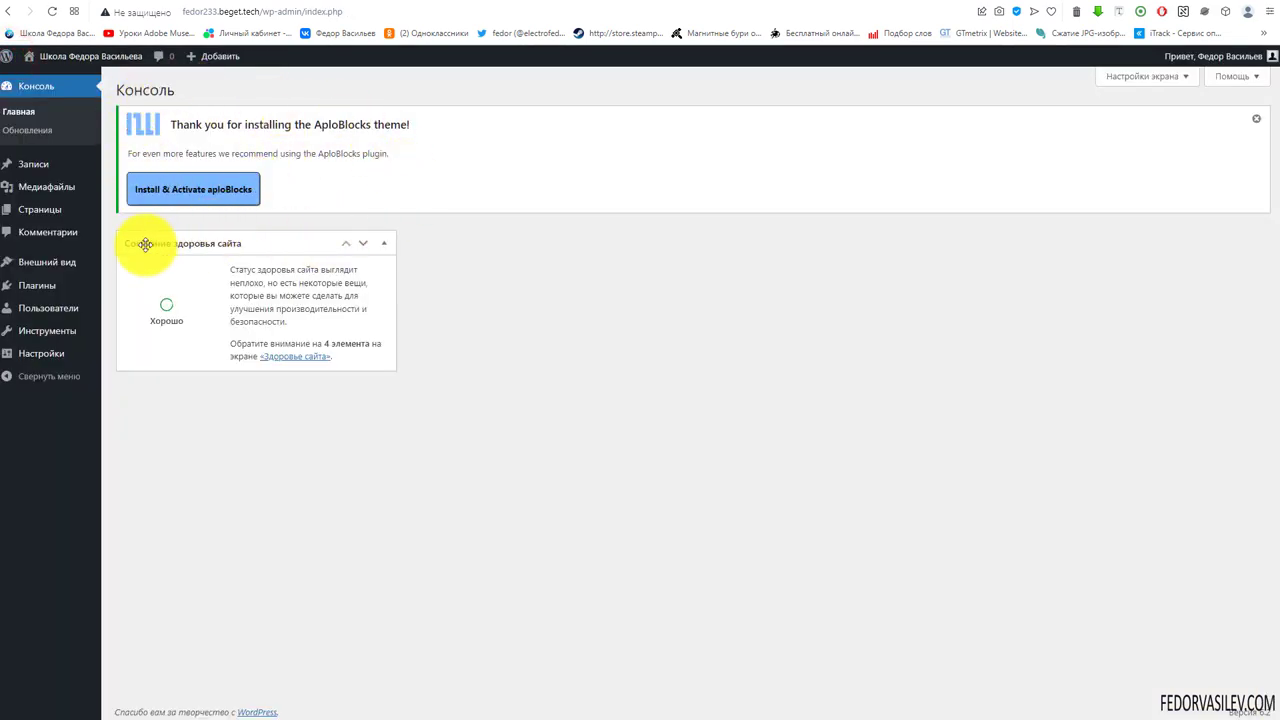
left_click(163, 192)
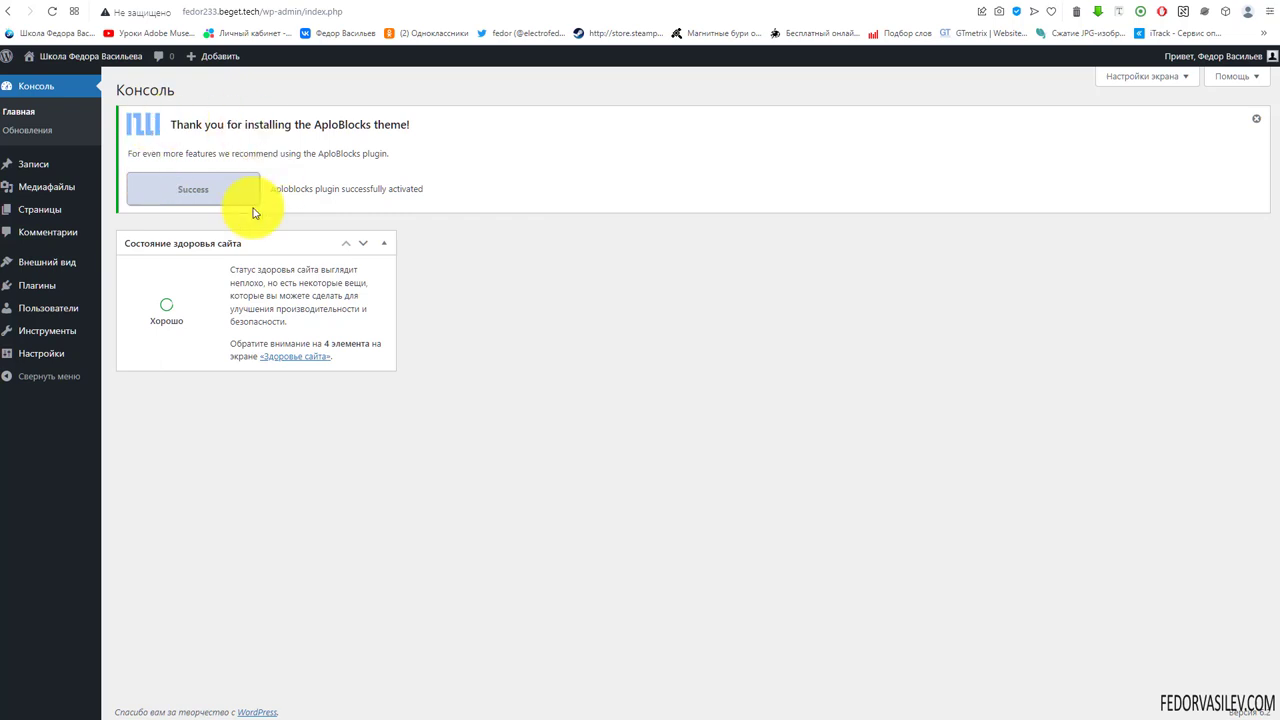
Open the list of installed plugins and examine the AploBlocks entry.
left_click(37, 279)
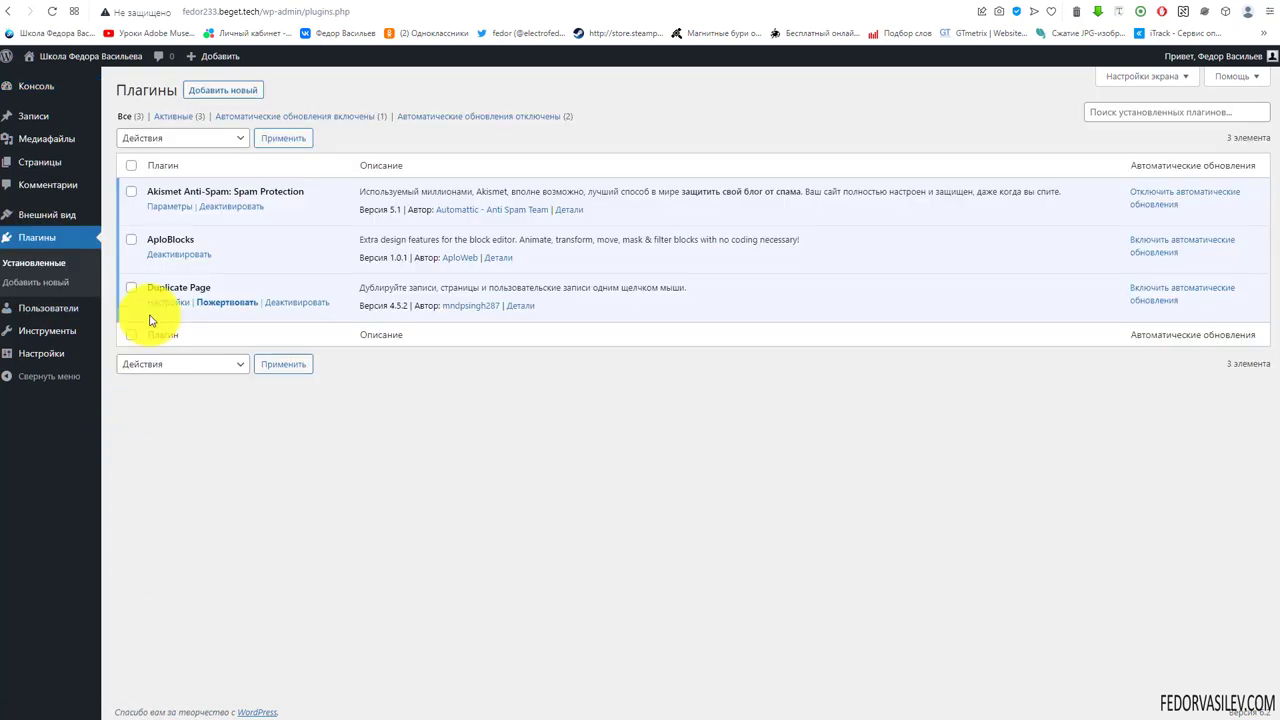
double_click(192, 238)
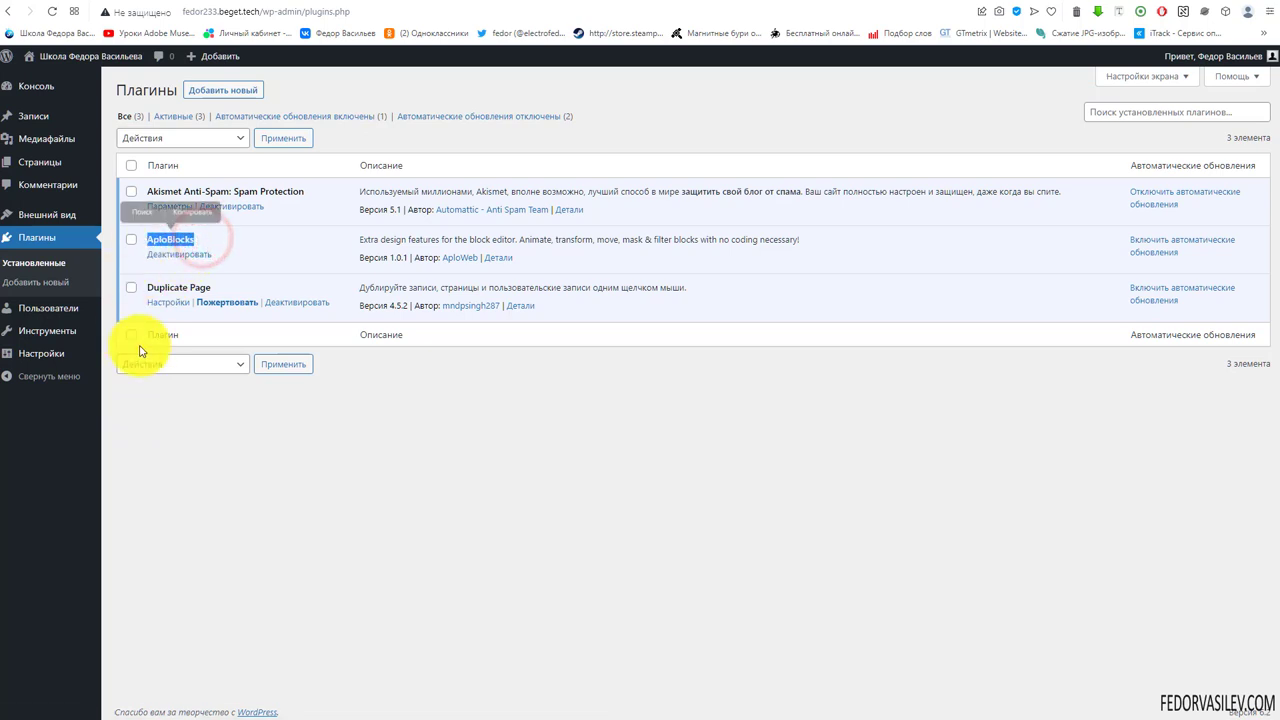
left_click(410, 430)
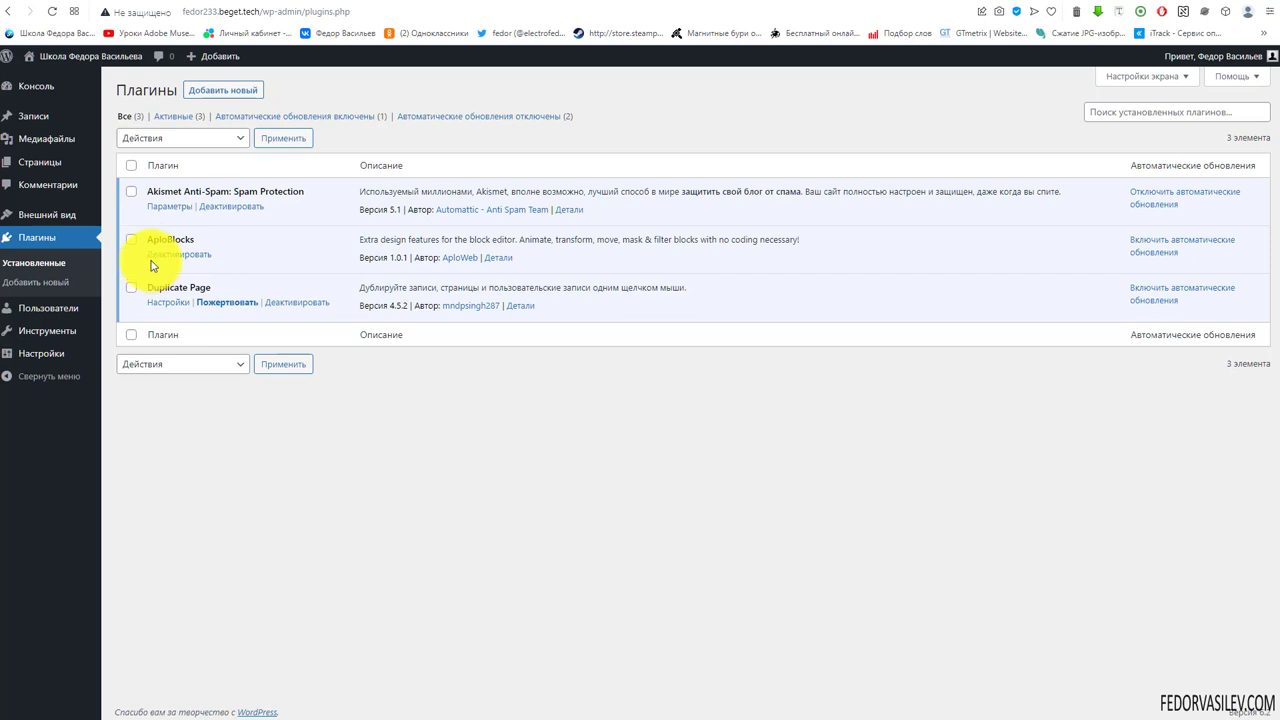
left_click_drag(210, 238, 146, 246)
left_click(448, 427)
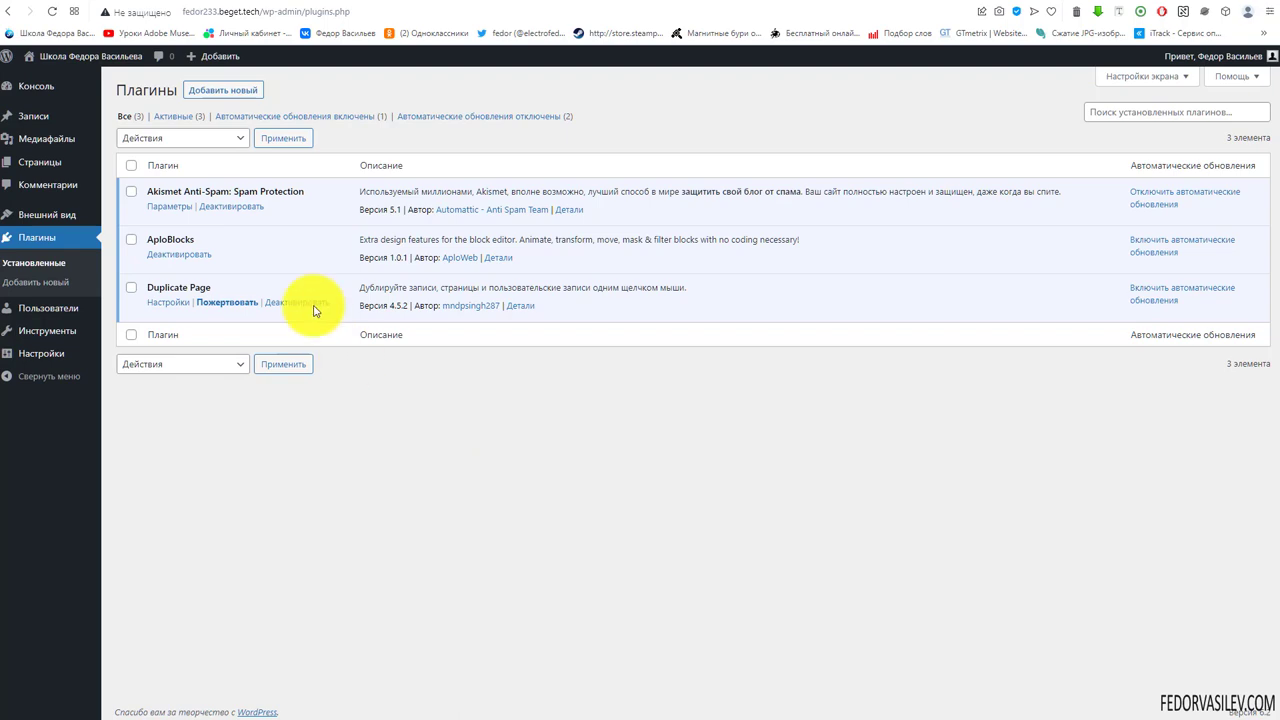
Look through the live blog page's animated and masked sections, and return to the installed plugins list.
left_click(660, 3)
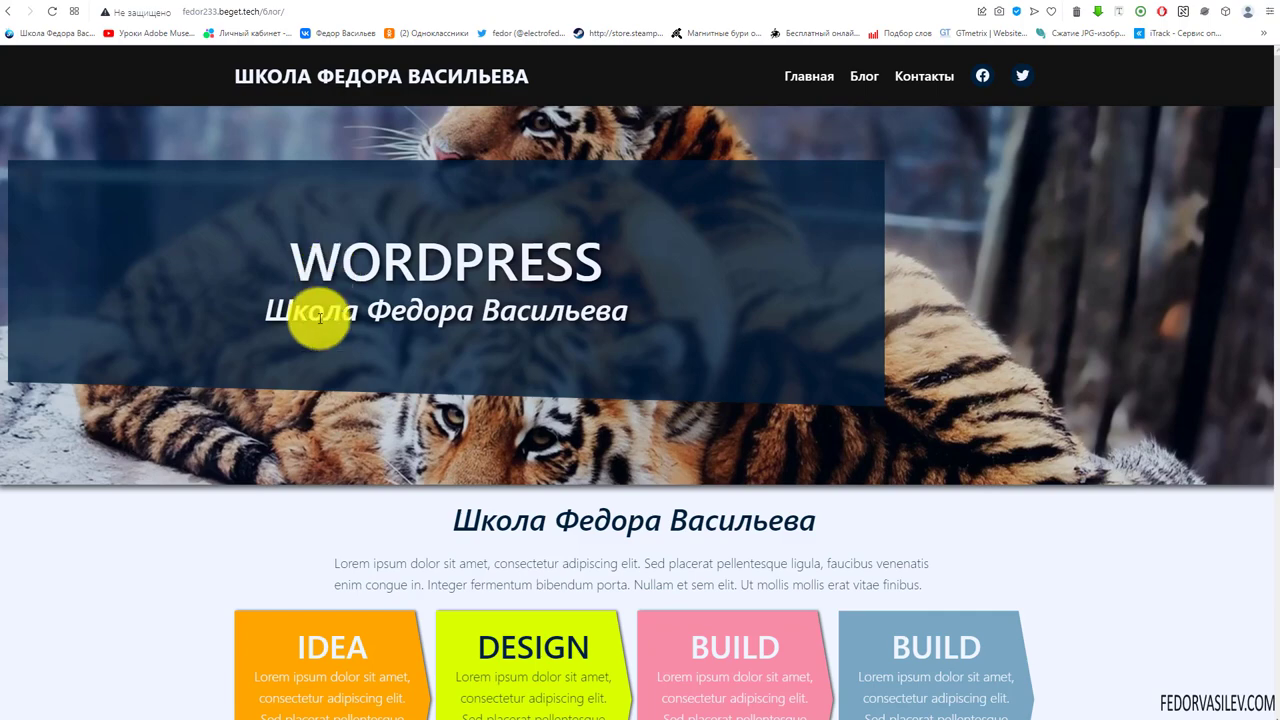
scroll(320, 316, "down", 6)
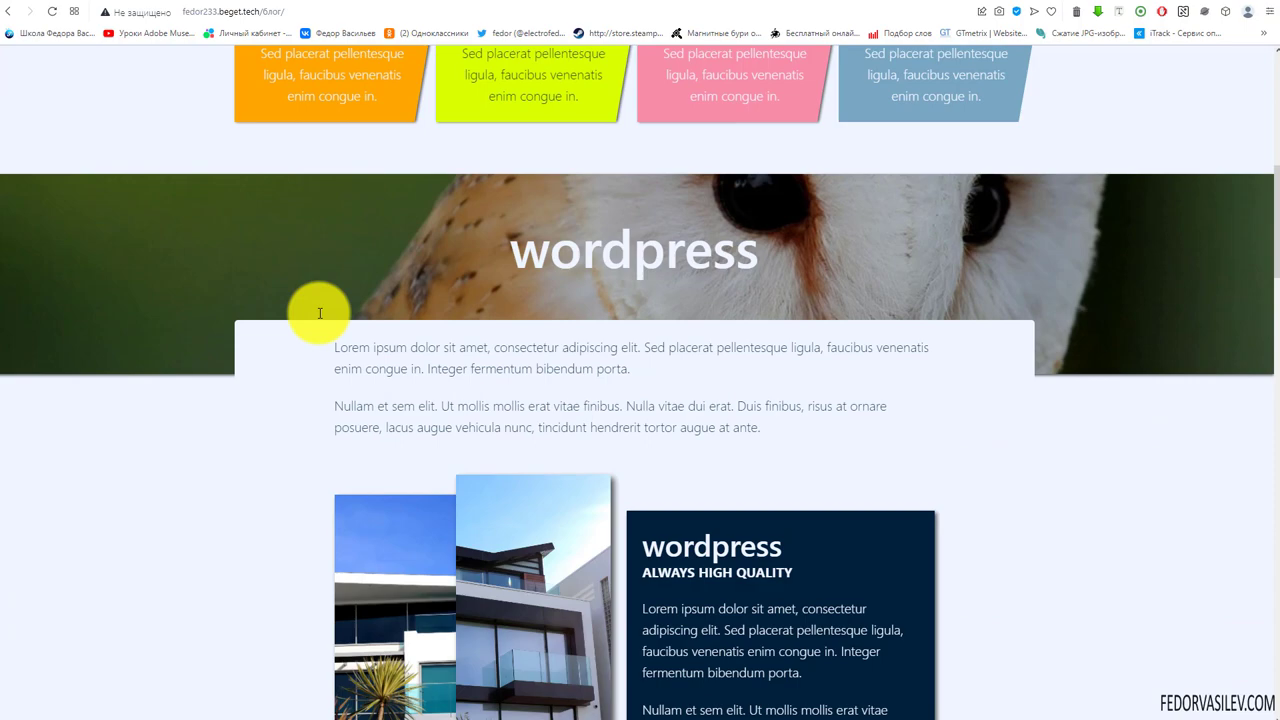
scroll(386, 257, "up", 6)
left_click(592, 8)
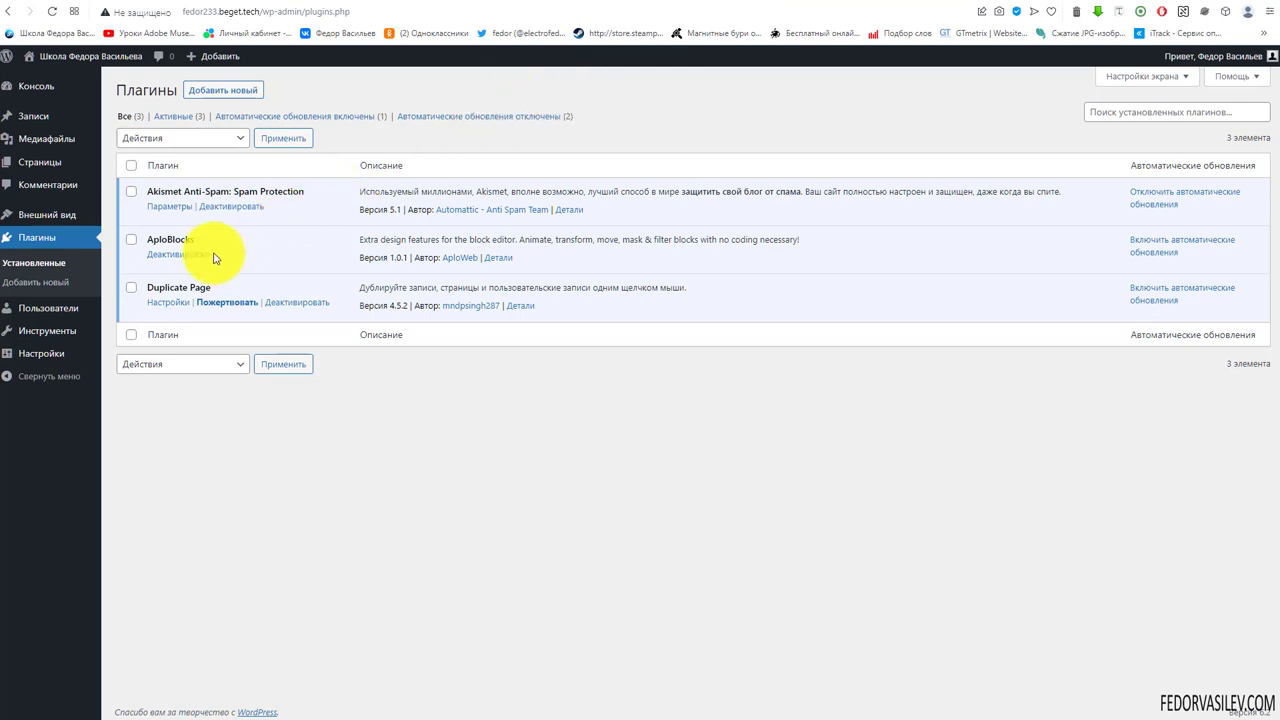
Activate the Twenty Twenty-Three theme and reload the live blog page.
left_click(137, 222)
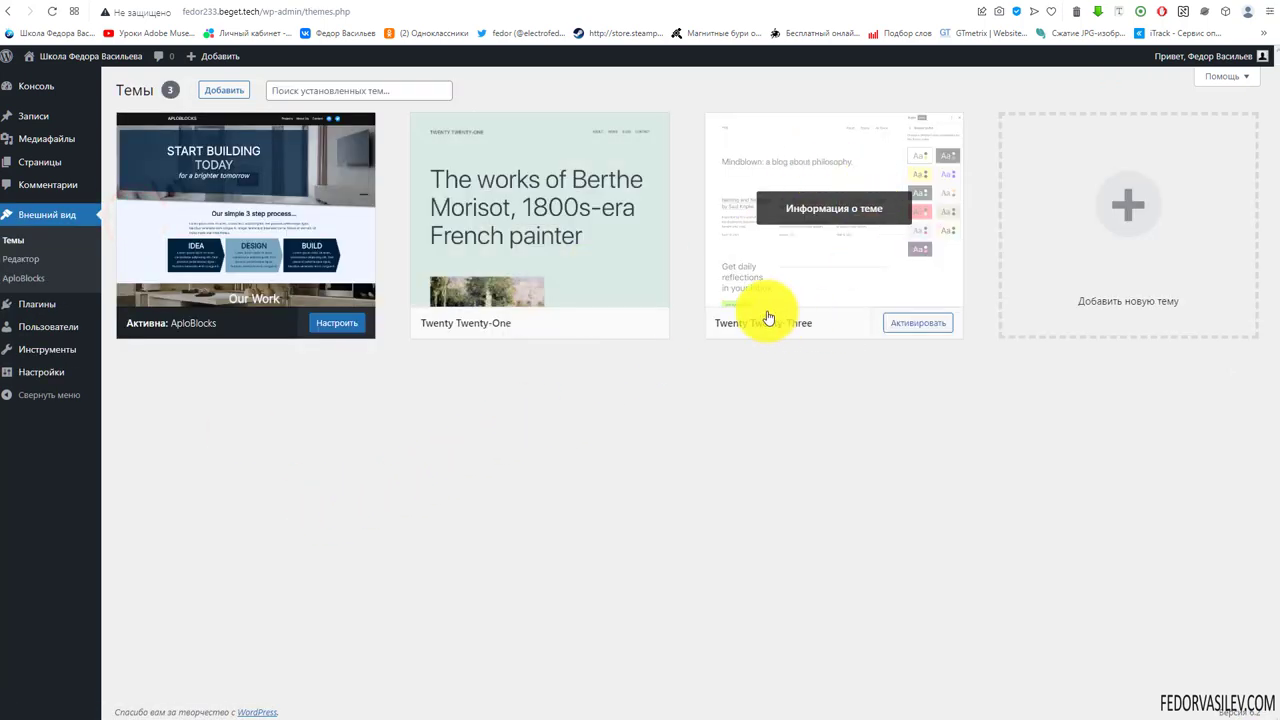
left_click(905, 322)
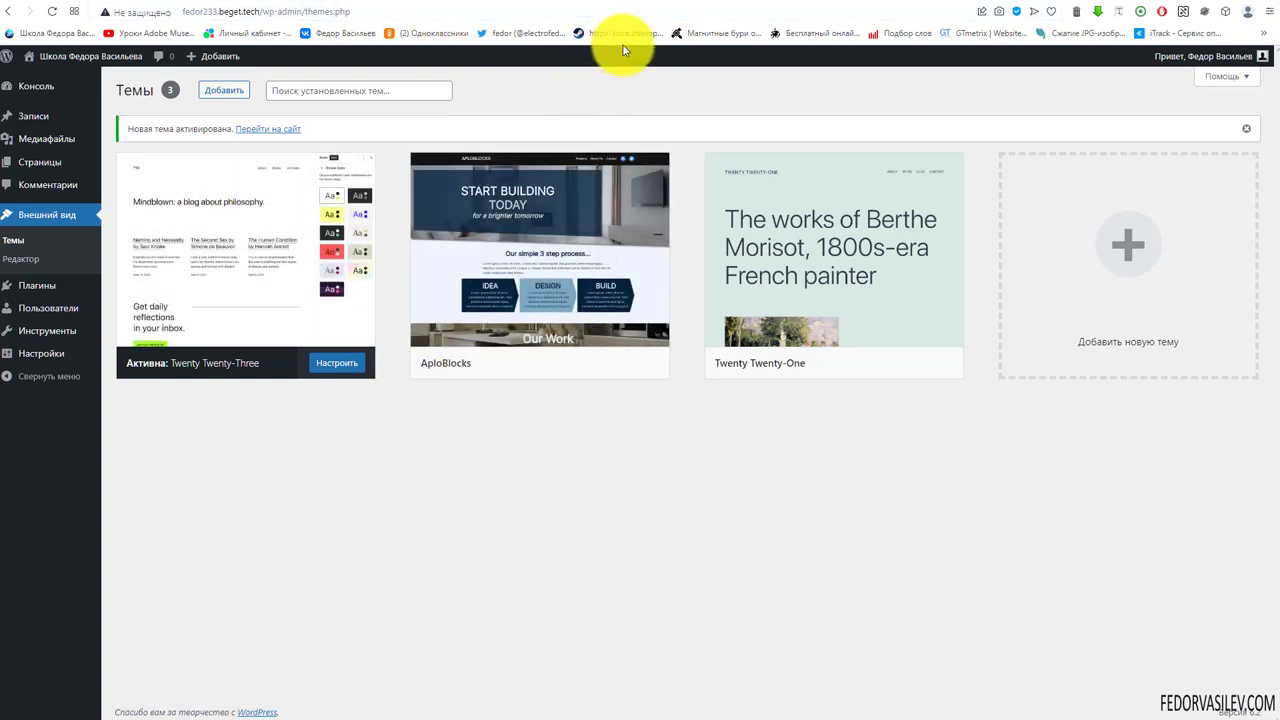
left_click(662, 2)
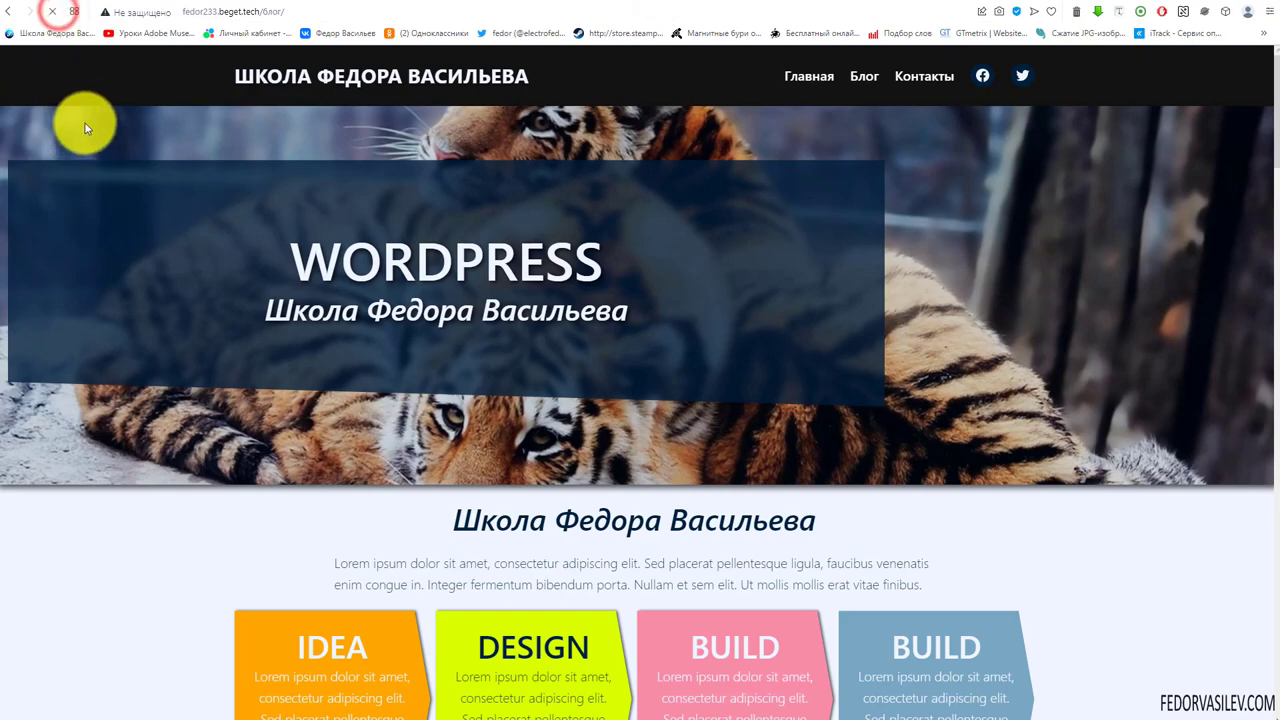
Look through the live blog page and the home page under the Twenty Twenty-Three theme.
scroll(366, 323, "down", 10)
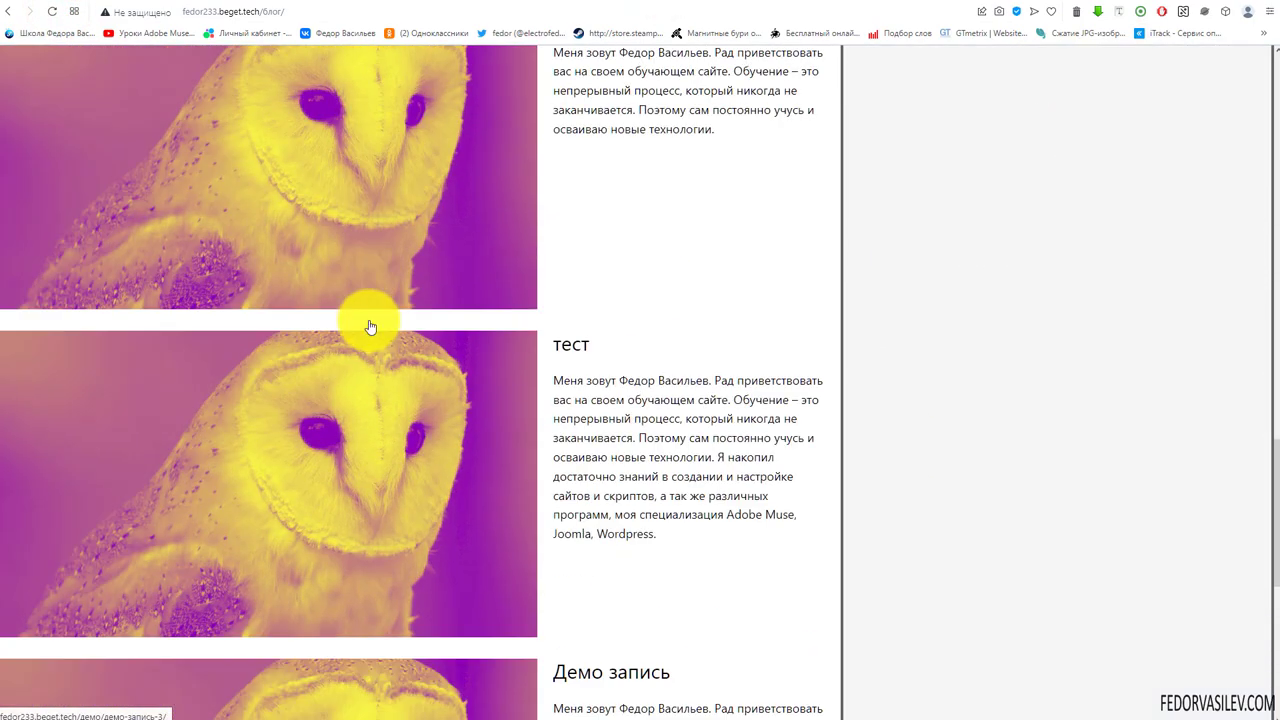
scroll(370, 327, "down", 5)
scroll(374, 334, "up", 20)
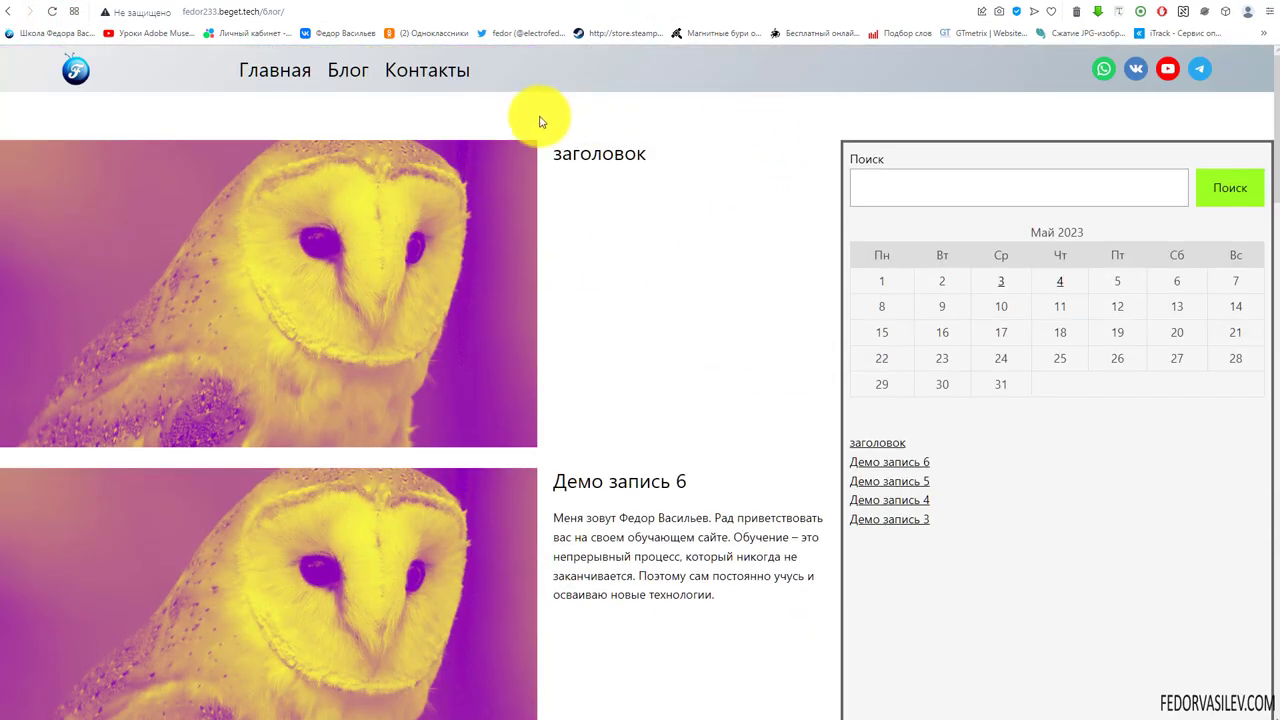
left_click(275, 70)
scroll(480, 270, "down", 5)
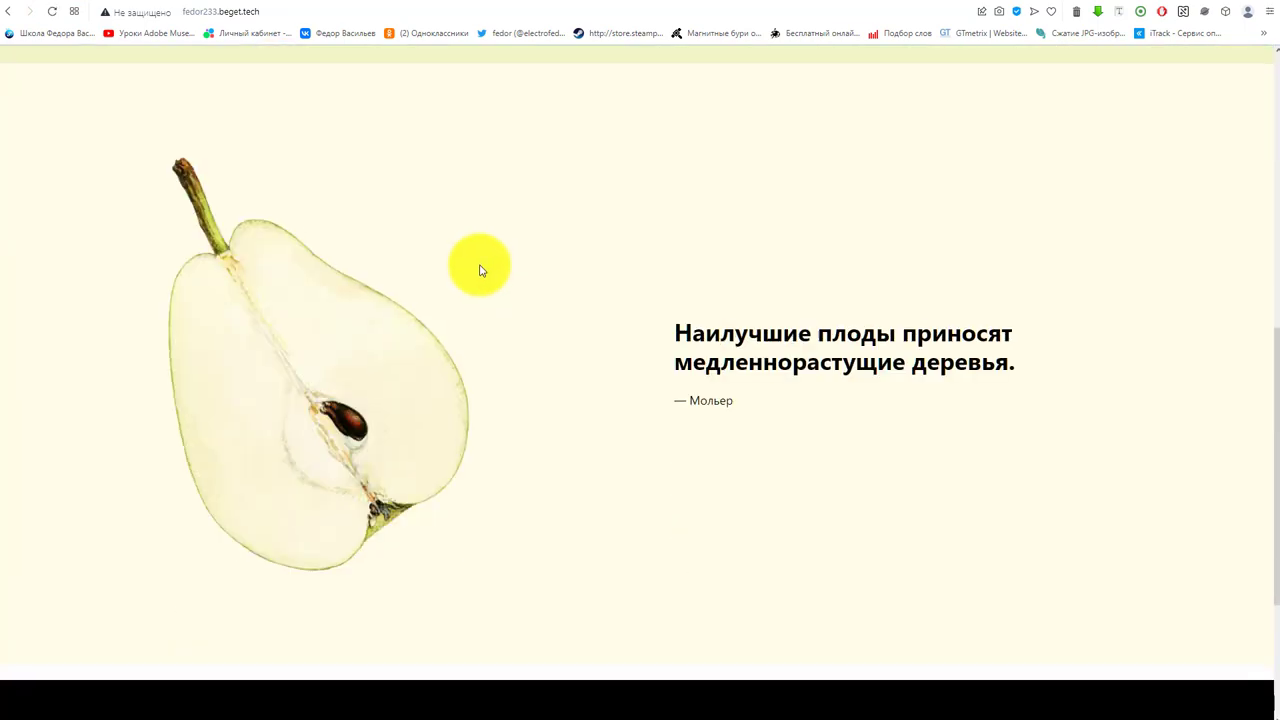
scroll(480, 268, "down", 3)
scroll(490, 255, "up", 10)
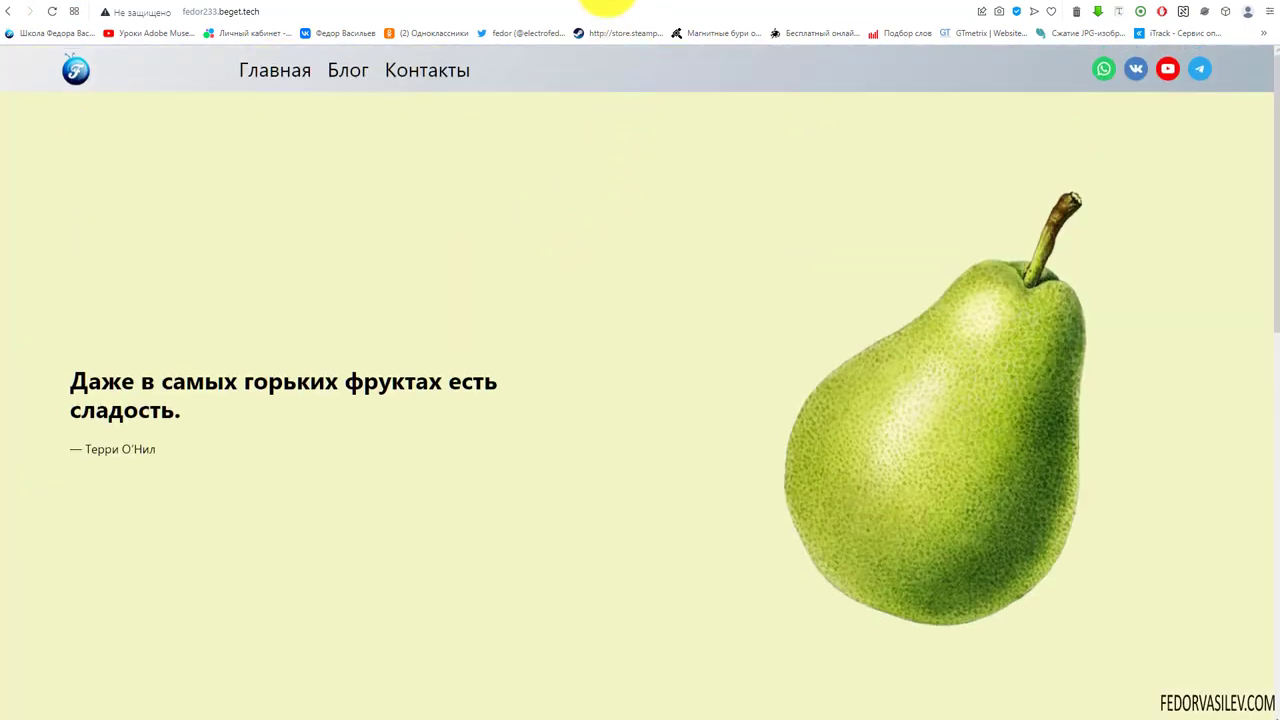
Return to the admin area and open the "Главная страница" template for editing in the site editor.
left_click(607, 4)
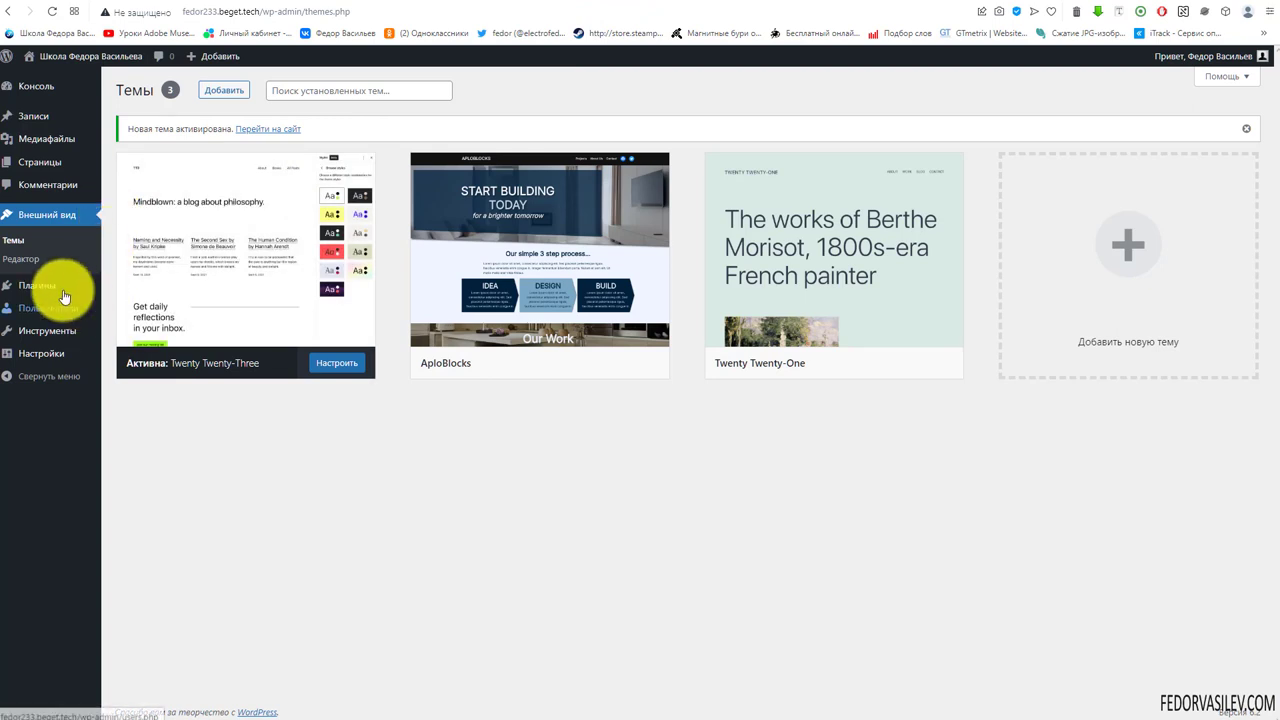
left_click(20, 258)
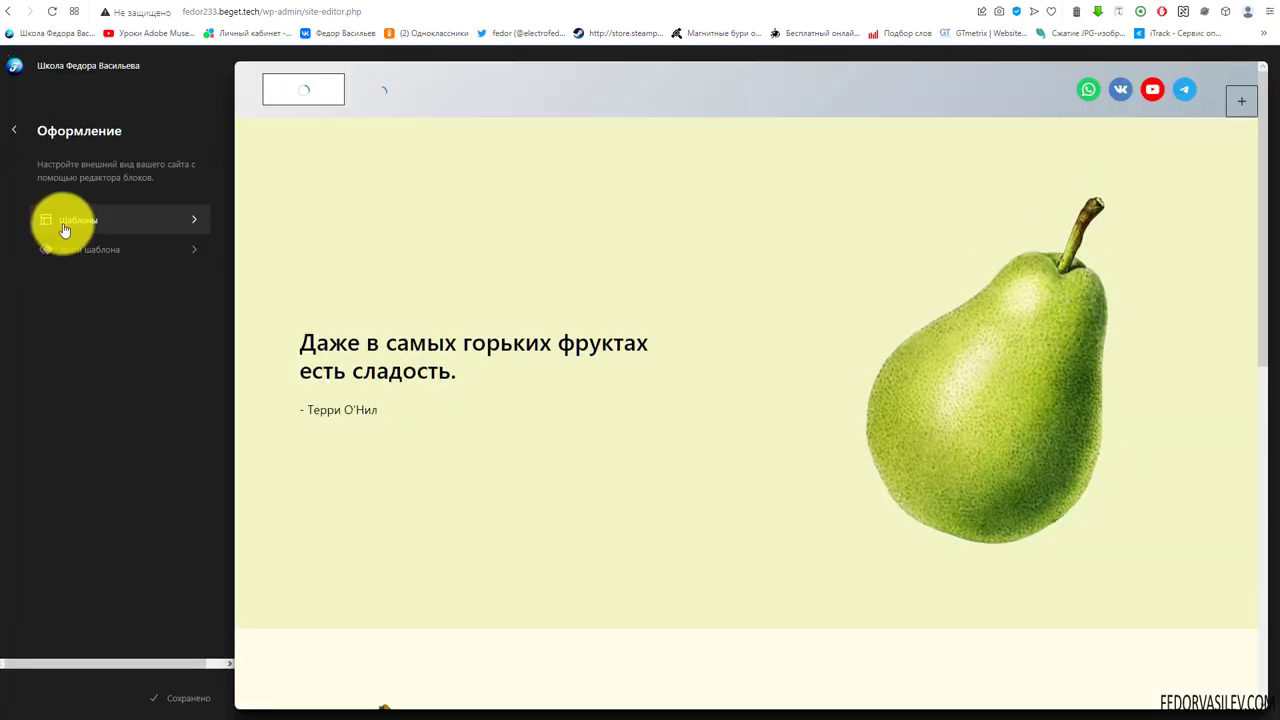
left_click(62, 227)
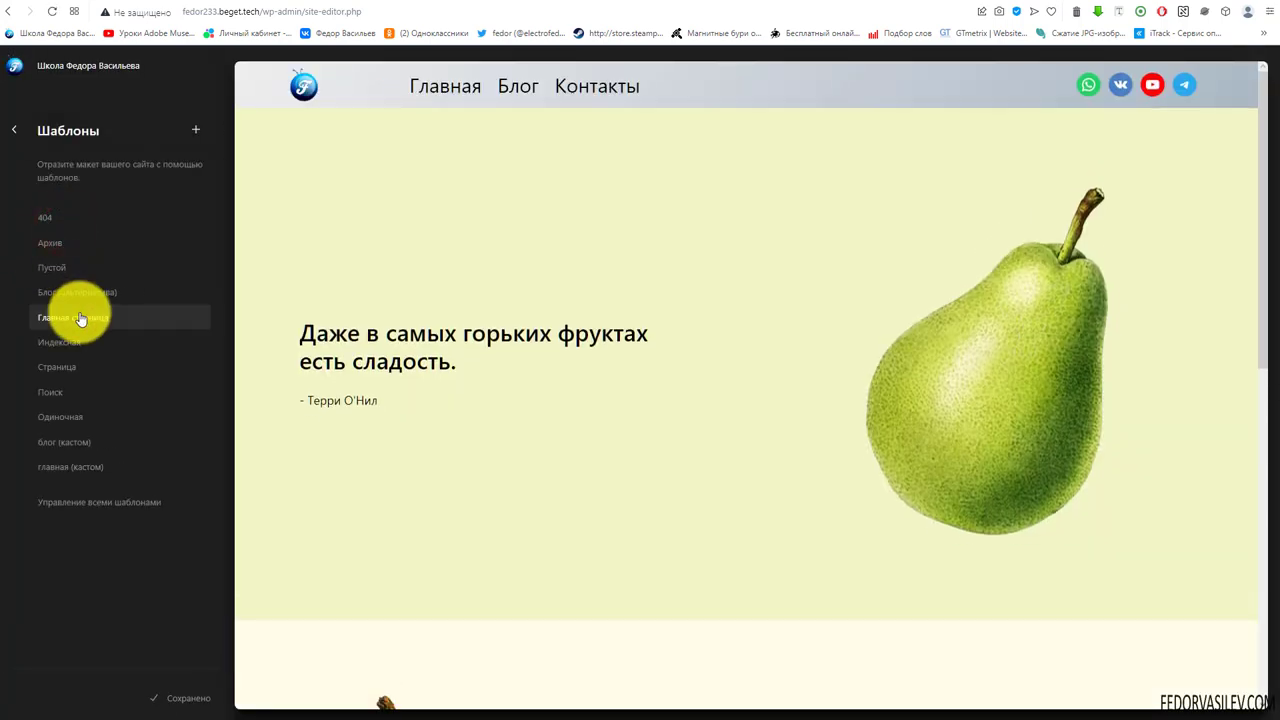
left_click(69, 320)
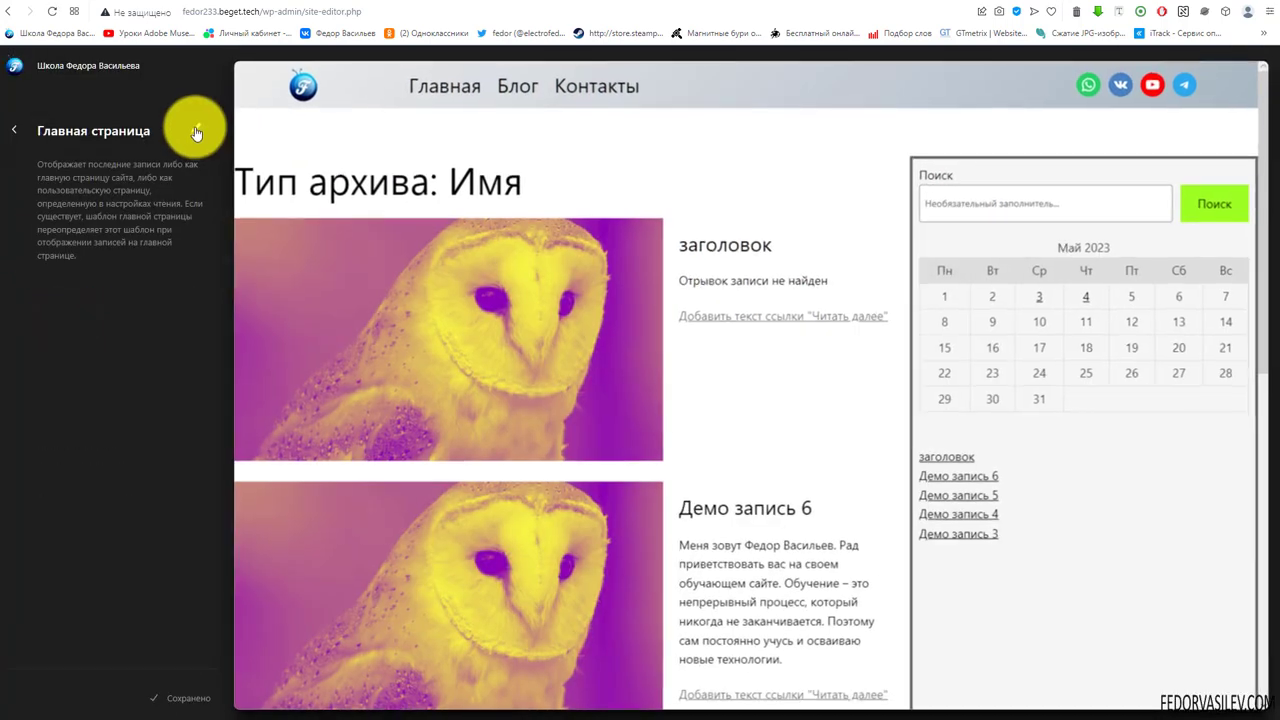
left_click(196, 133)
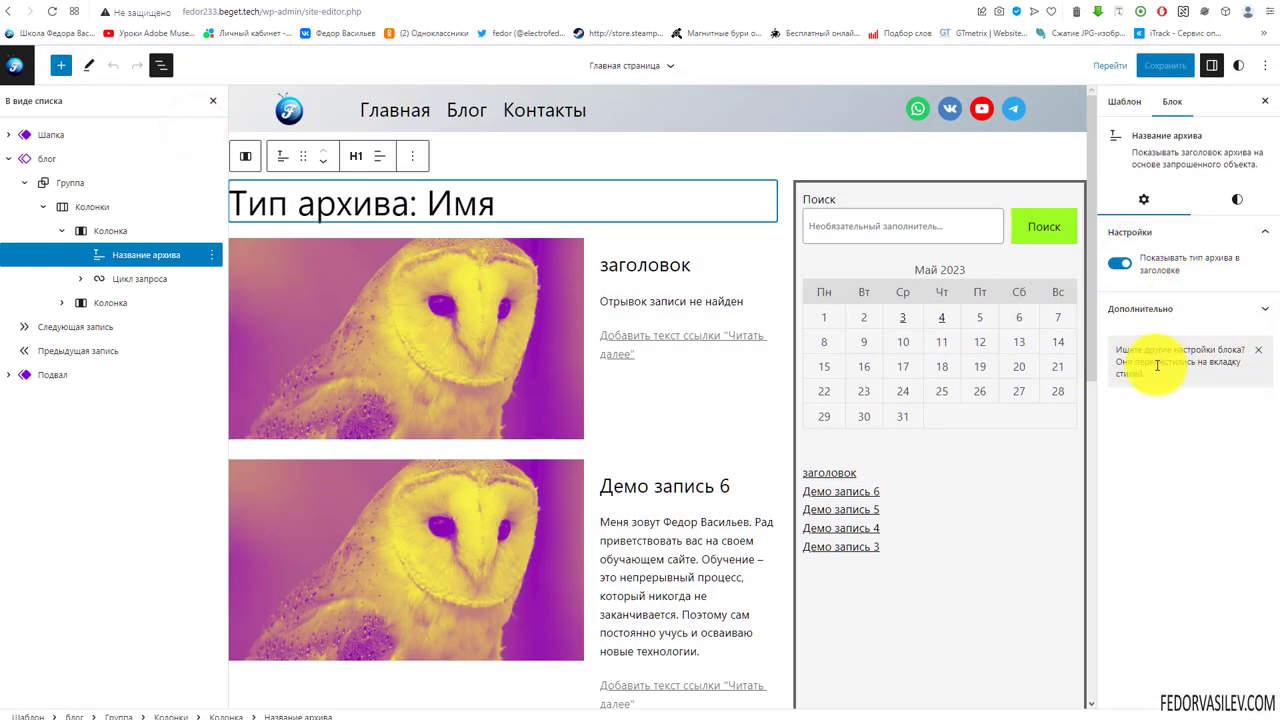
Set the Aplo entrance effect of the post title block to Text Expand In.
left_click(414, 262)
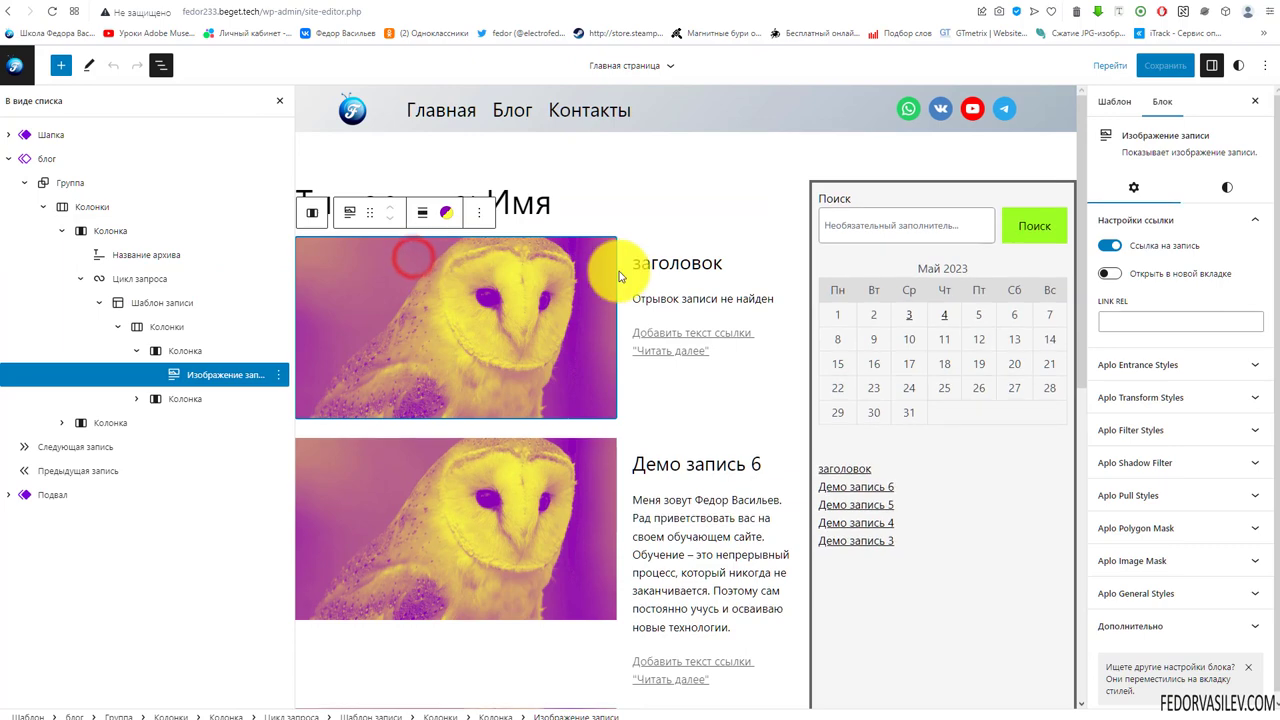
left_click(690, 265)
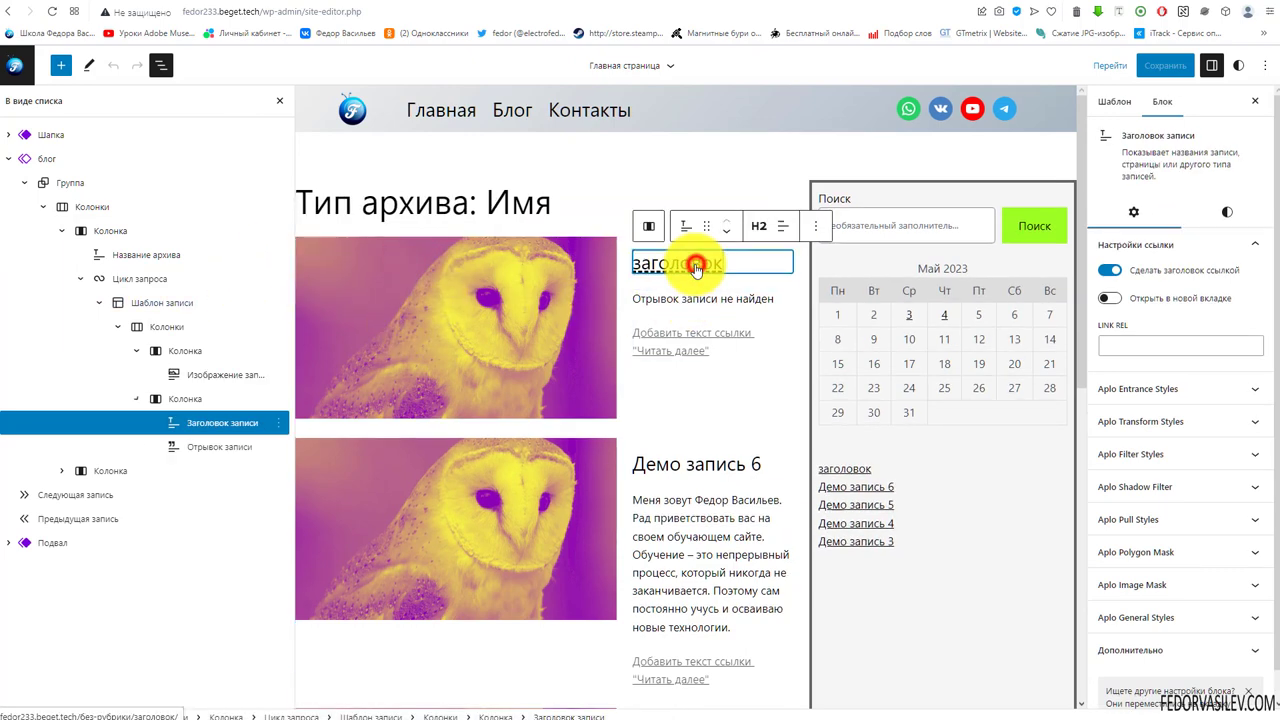
left_click(1256, 393)
left_click(1136, 434)
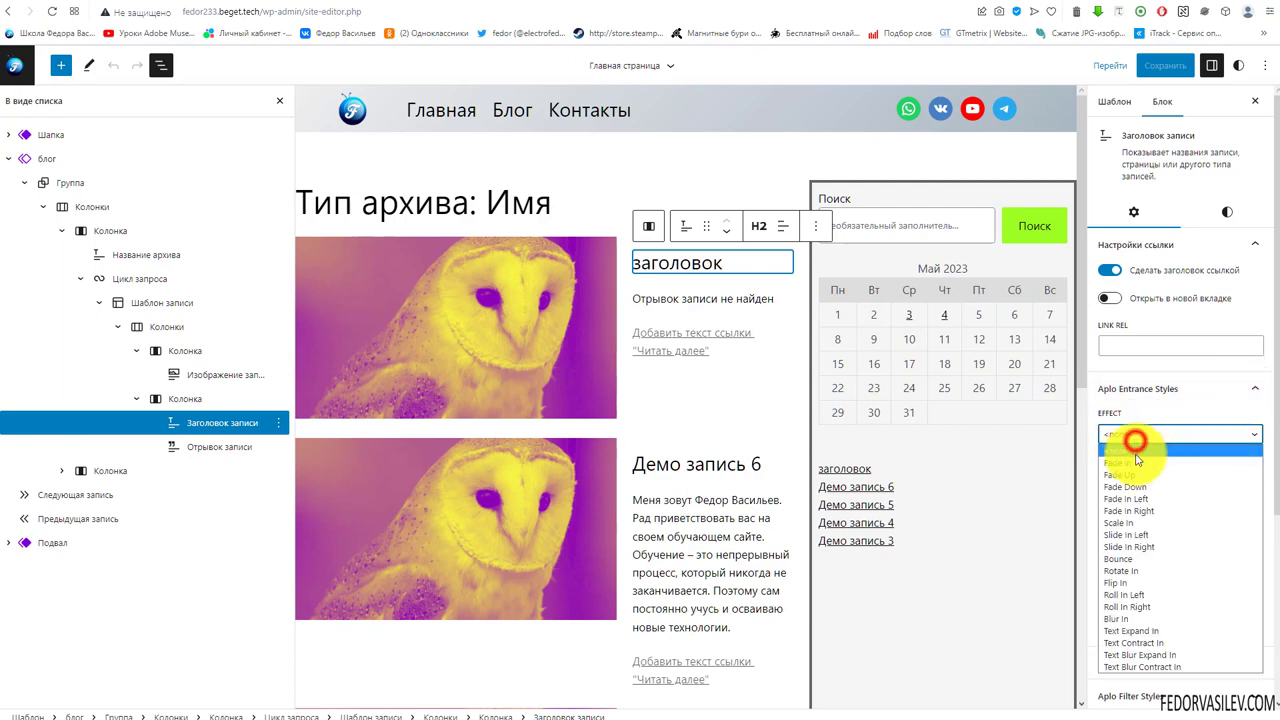
left_click(1135, 631)
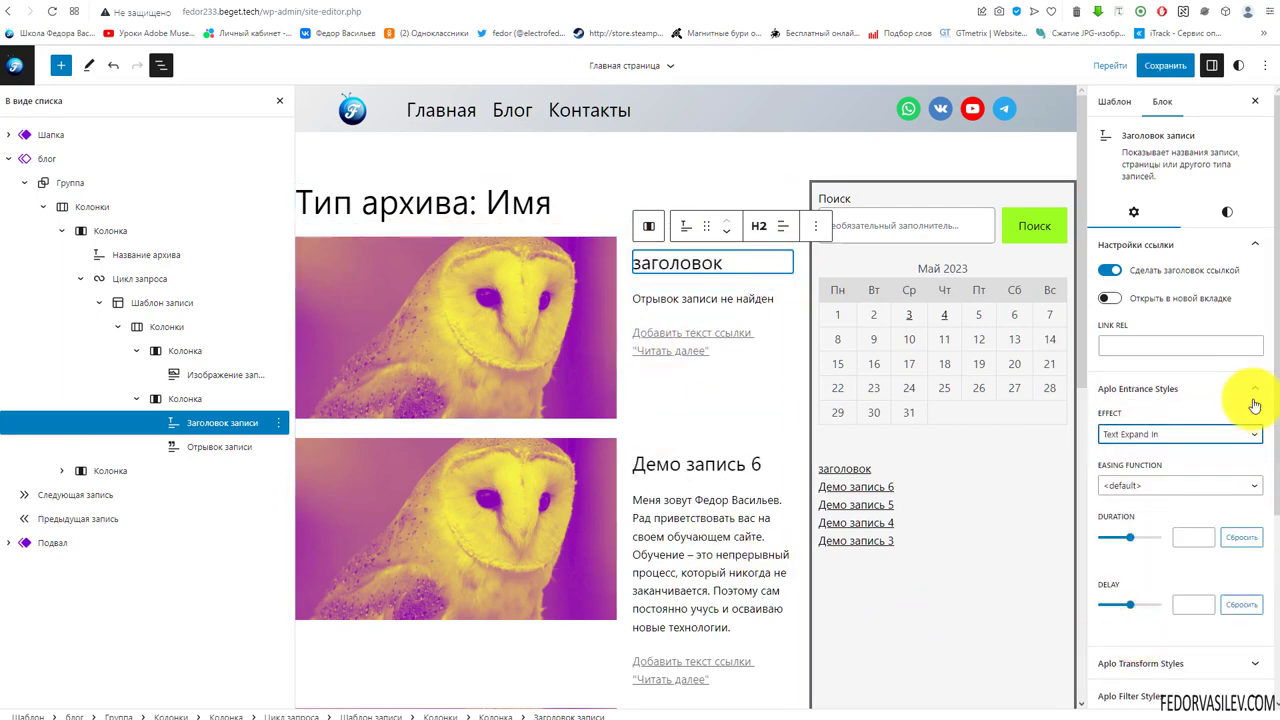
left_click(1170, 389)
Examine the post title's Aplo General Styles, including the mobile and hide settings.
scroll(1160, 490, "down", 1)
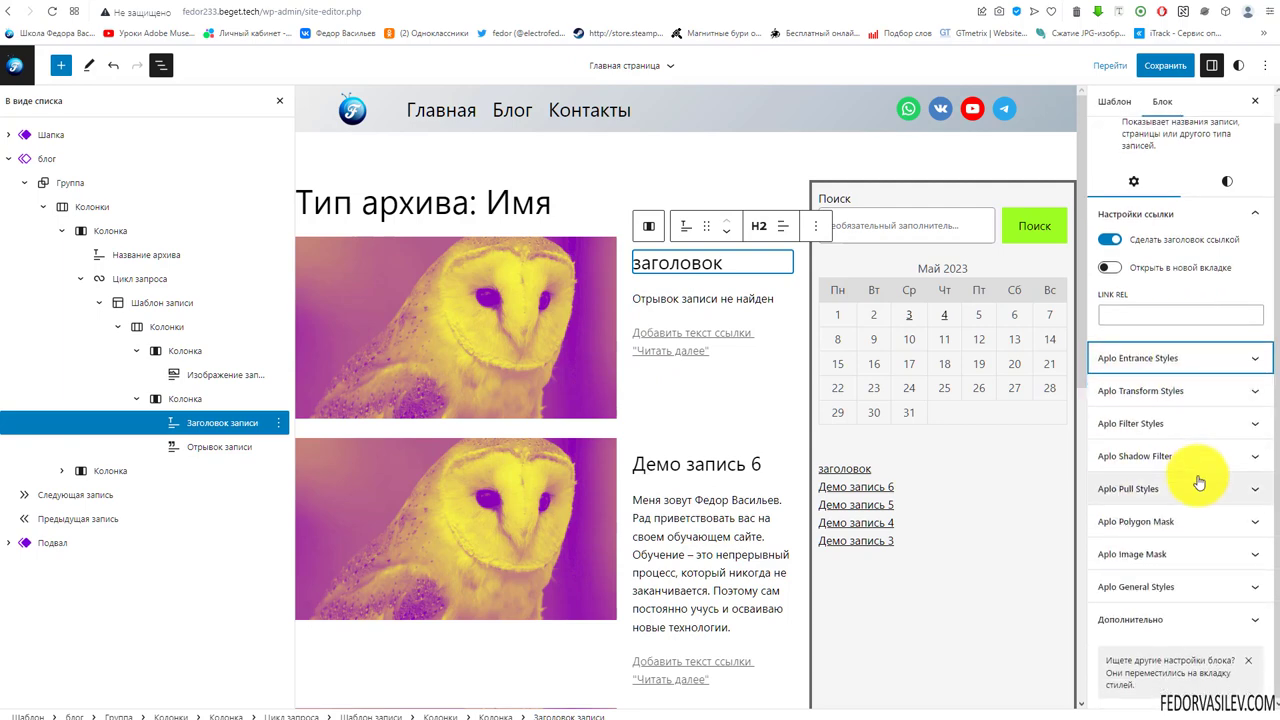
left_click(1150, 584)
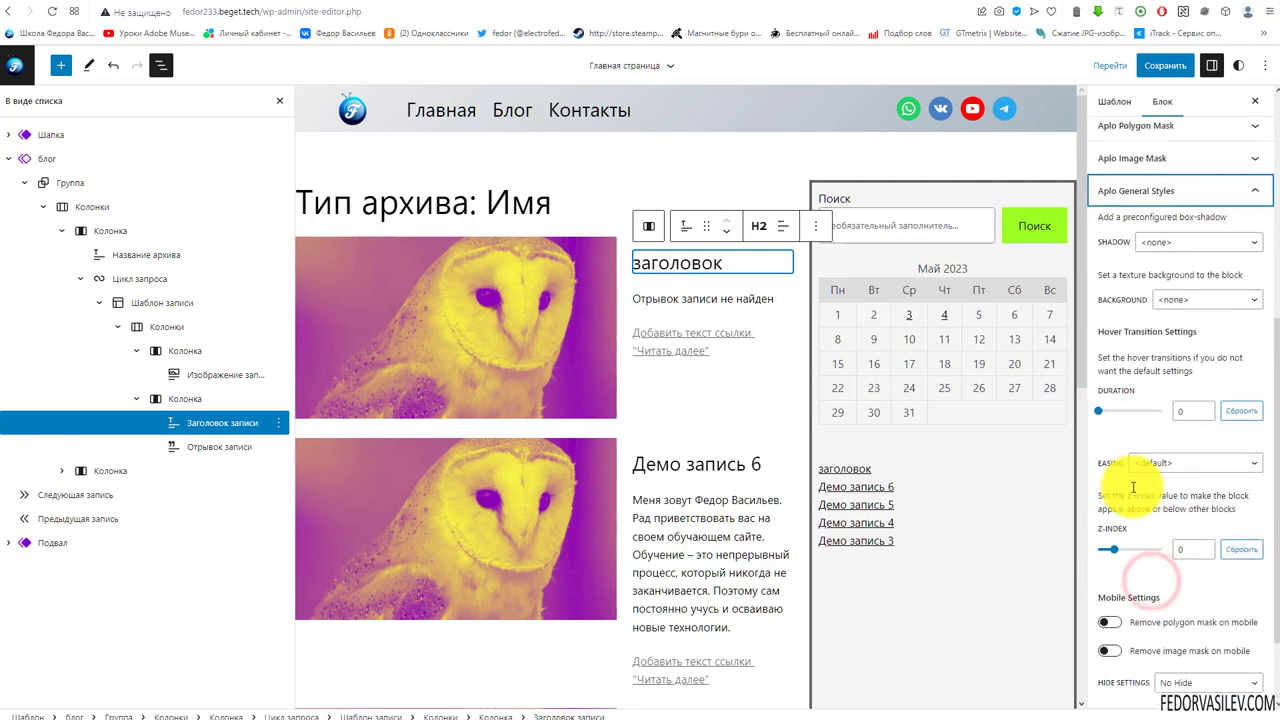
scroll(1163, 486, "down", 1)
left_click(1178, 576)
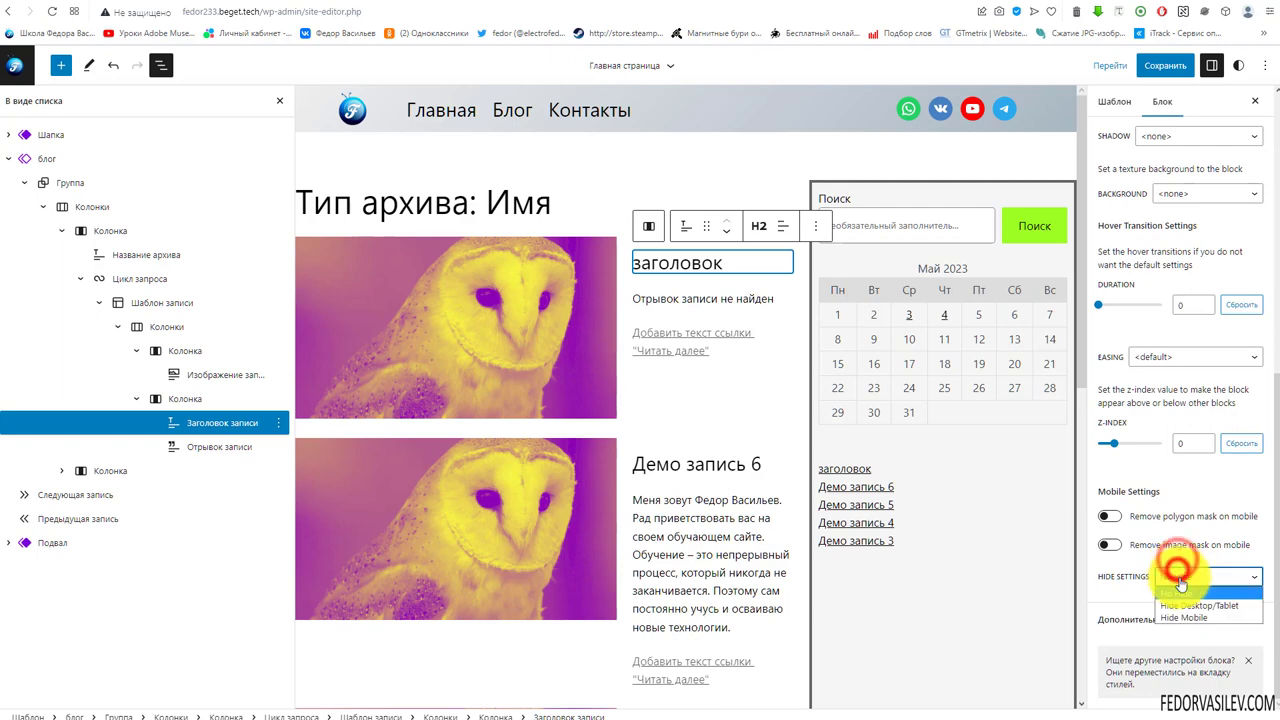
left_click(1113, 579)
scroll(1166, 522, "up", 4)
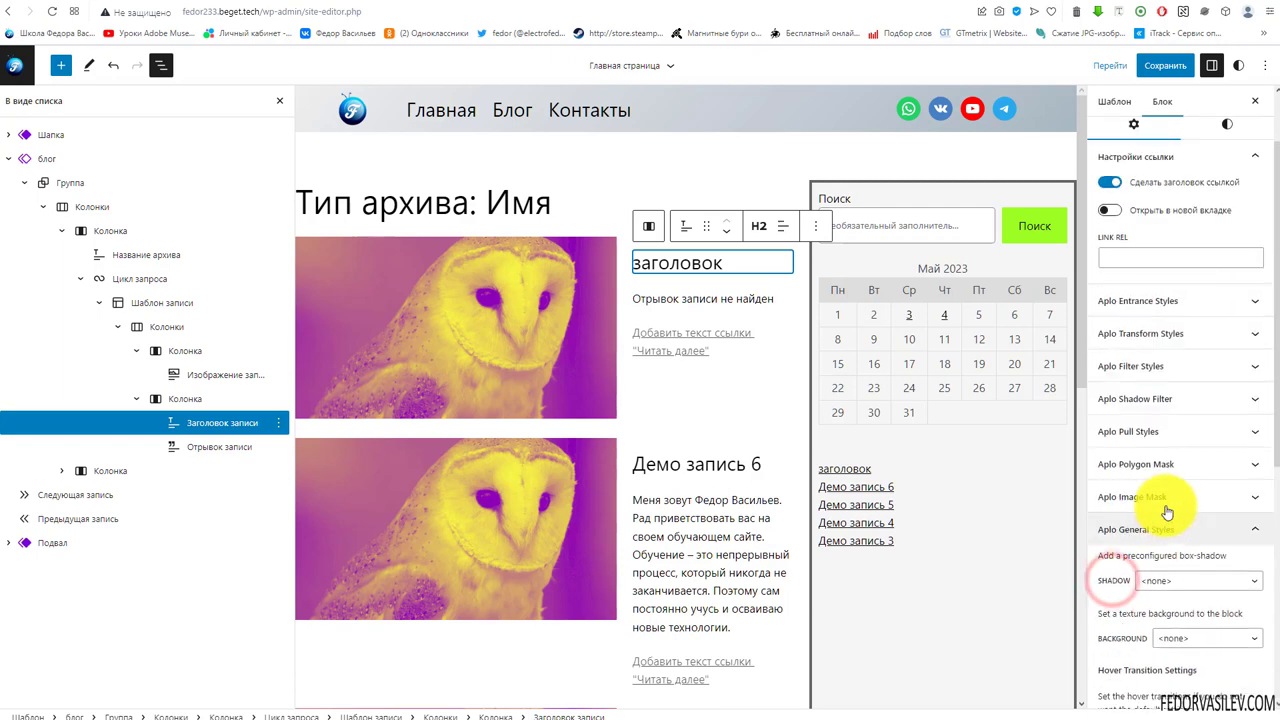
left_click(1143, 529)
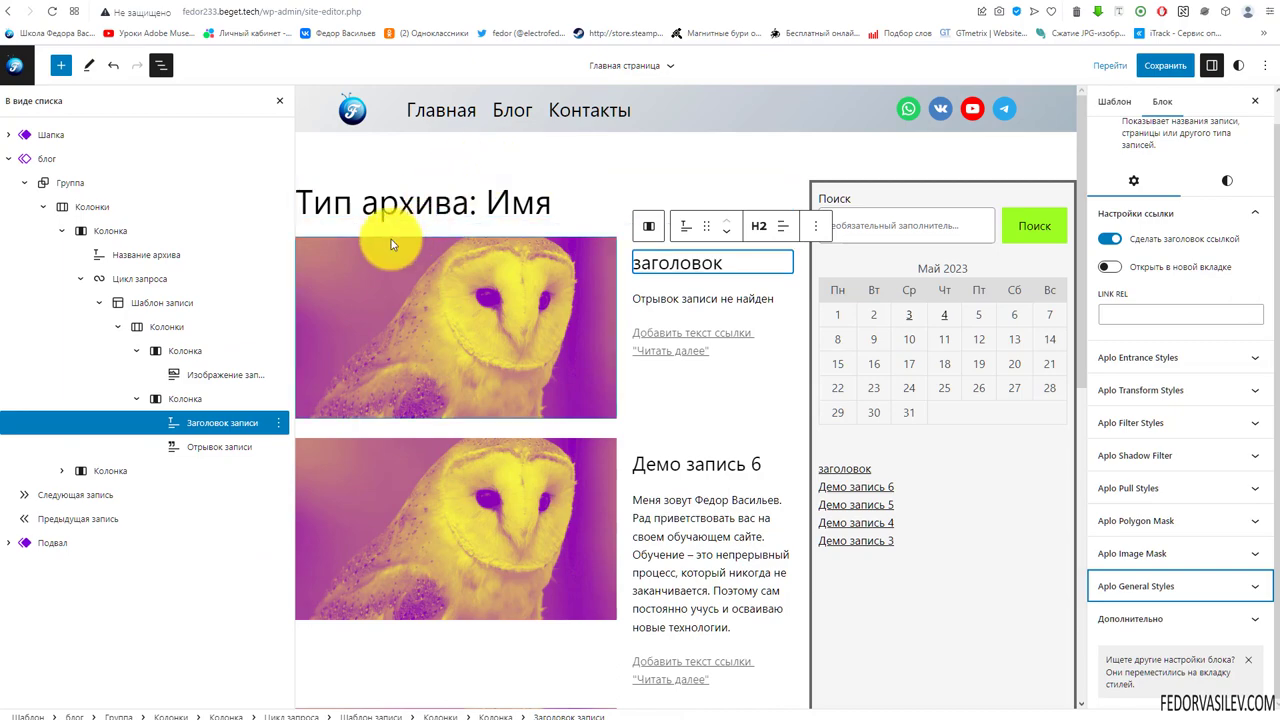
Leave the site editor without saving and deactivate the AploBlocks plugin.
left_click(17, 66)
left_click(12, 128)
left_click(12, 128)
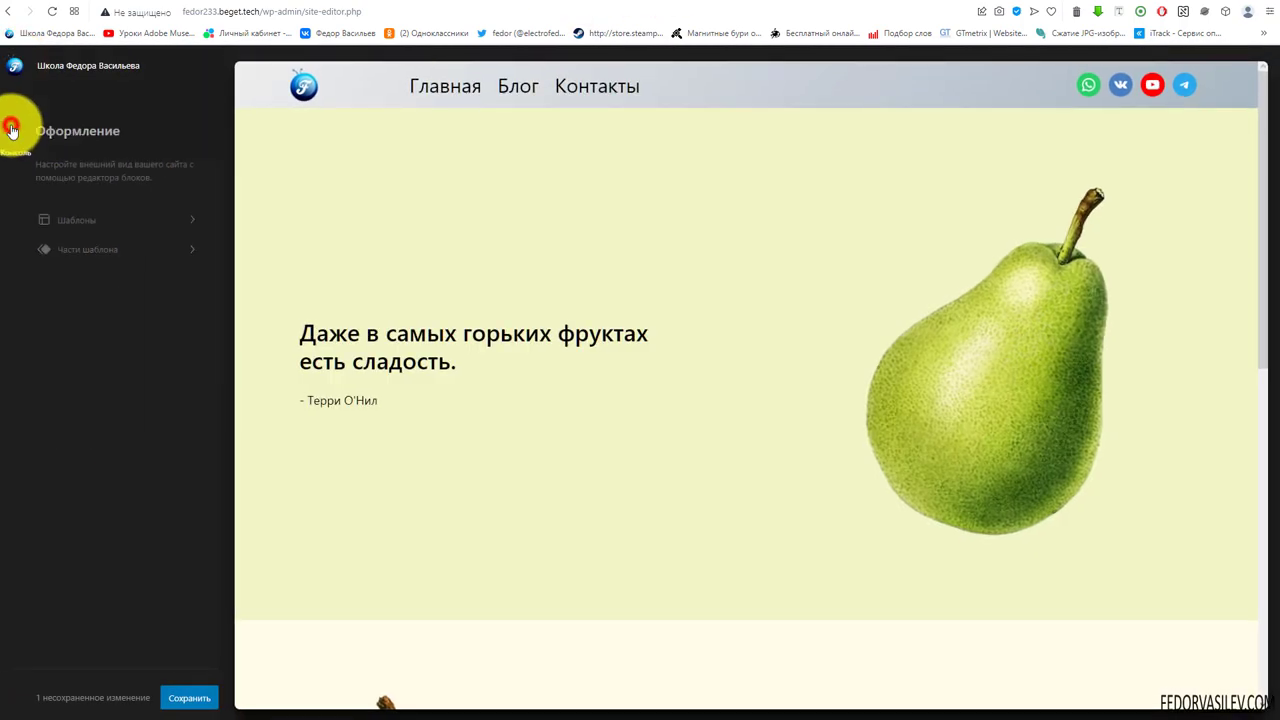
left_click(12, 128)
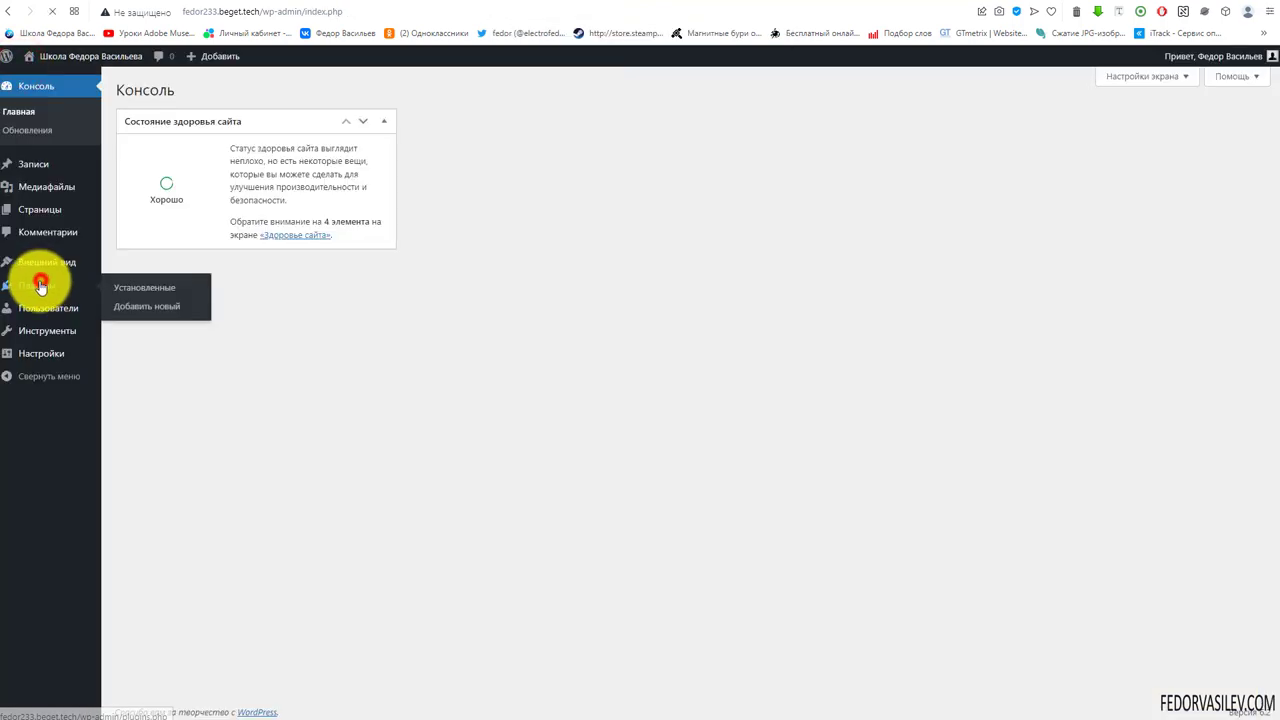
left_click(40, 287)
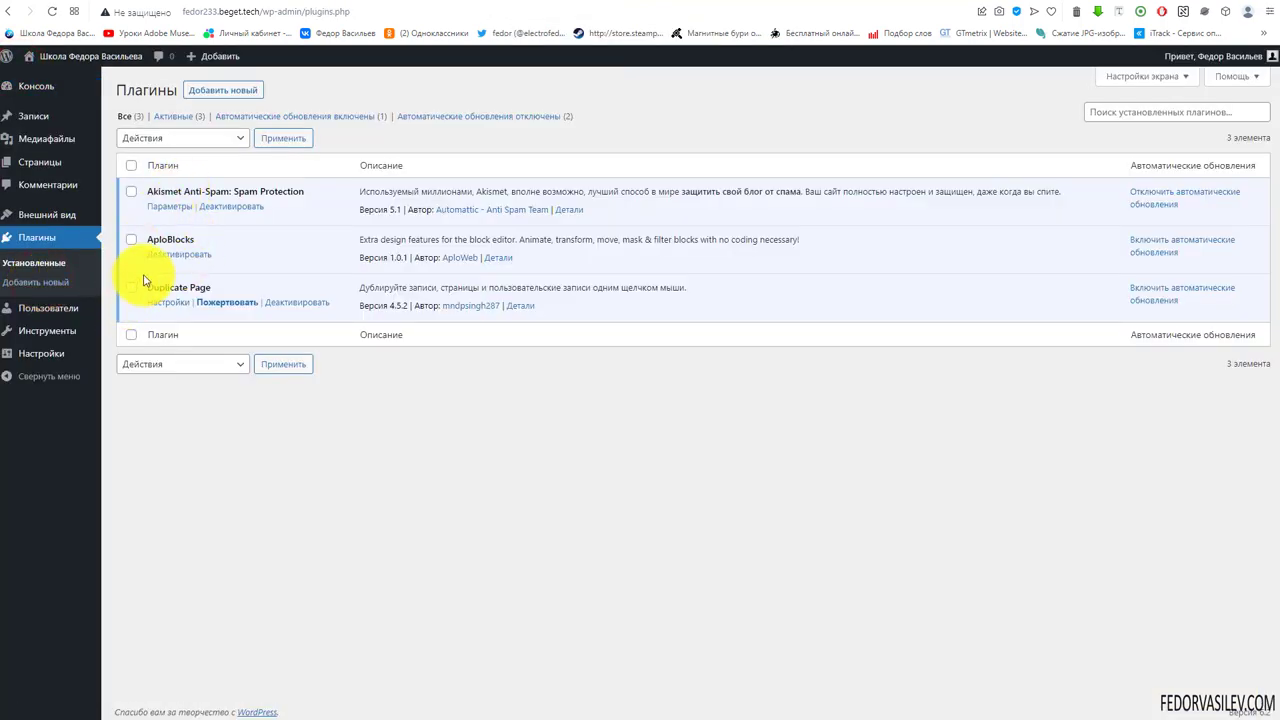
left_click(168, 254)
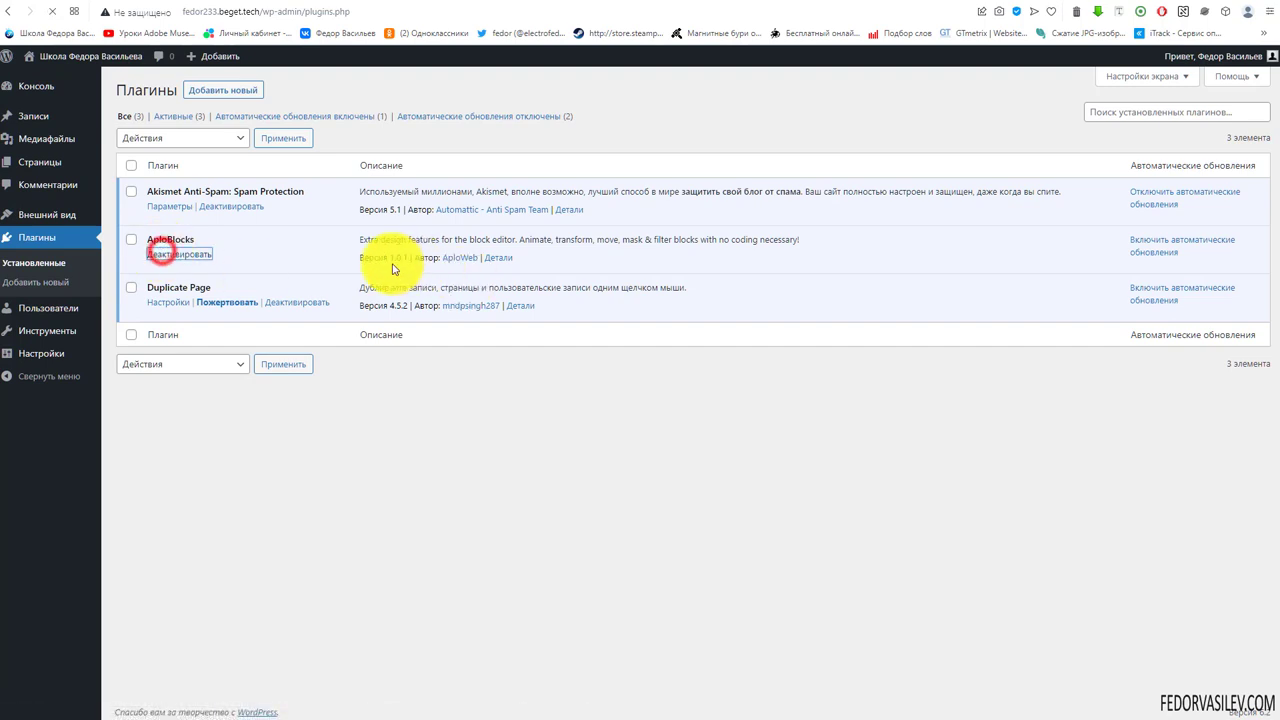
Activate the AploBlocks theme and dismiss the notice recommending its plugin.
mouse_move(34, 214)
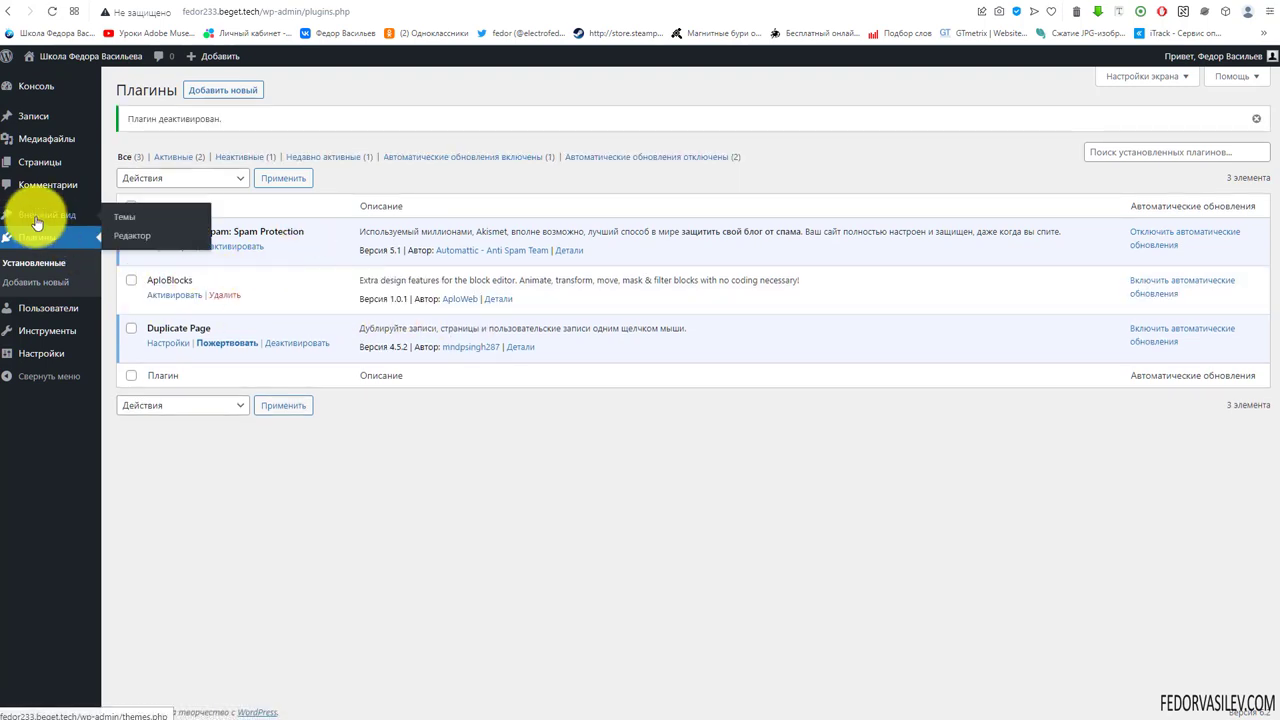
left_click(120, 216)
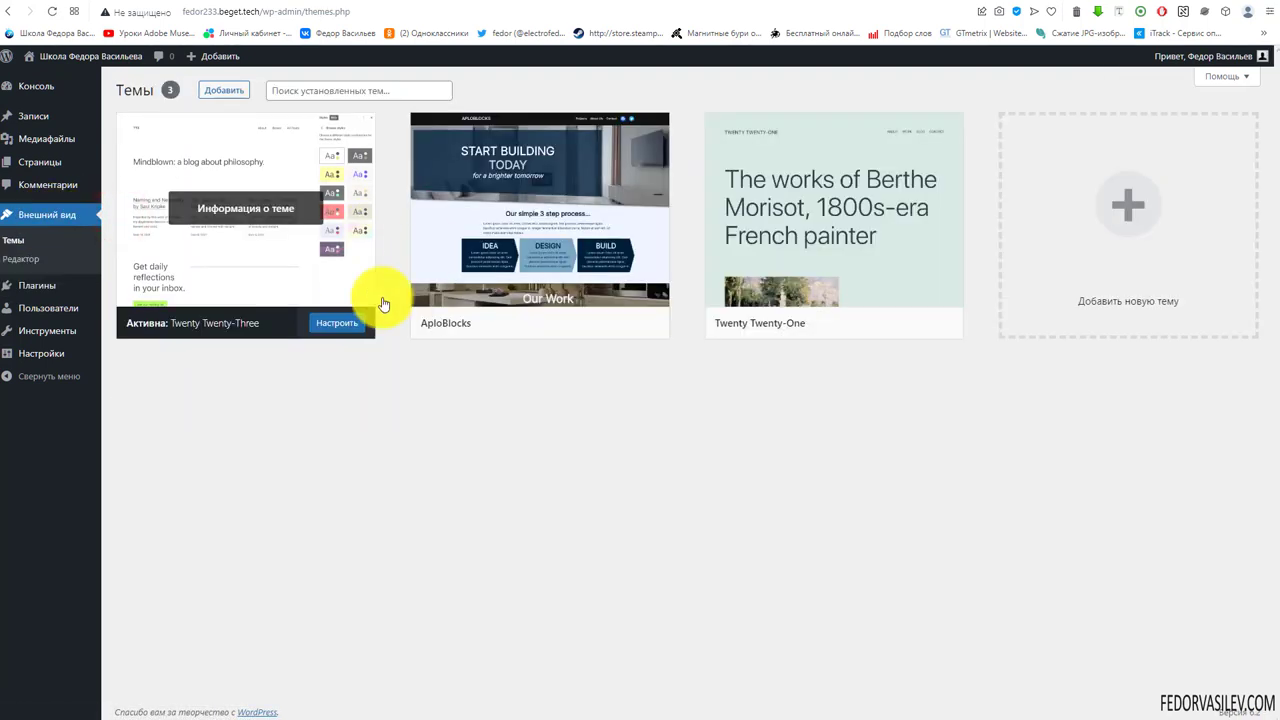
left_click(623, 325)
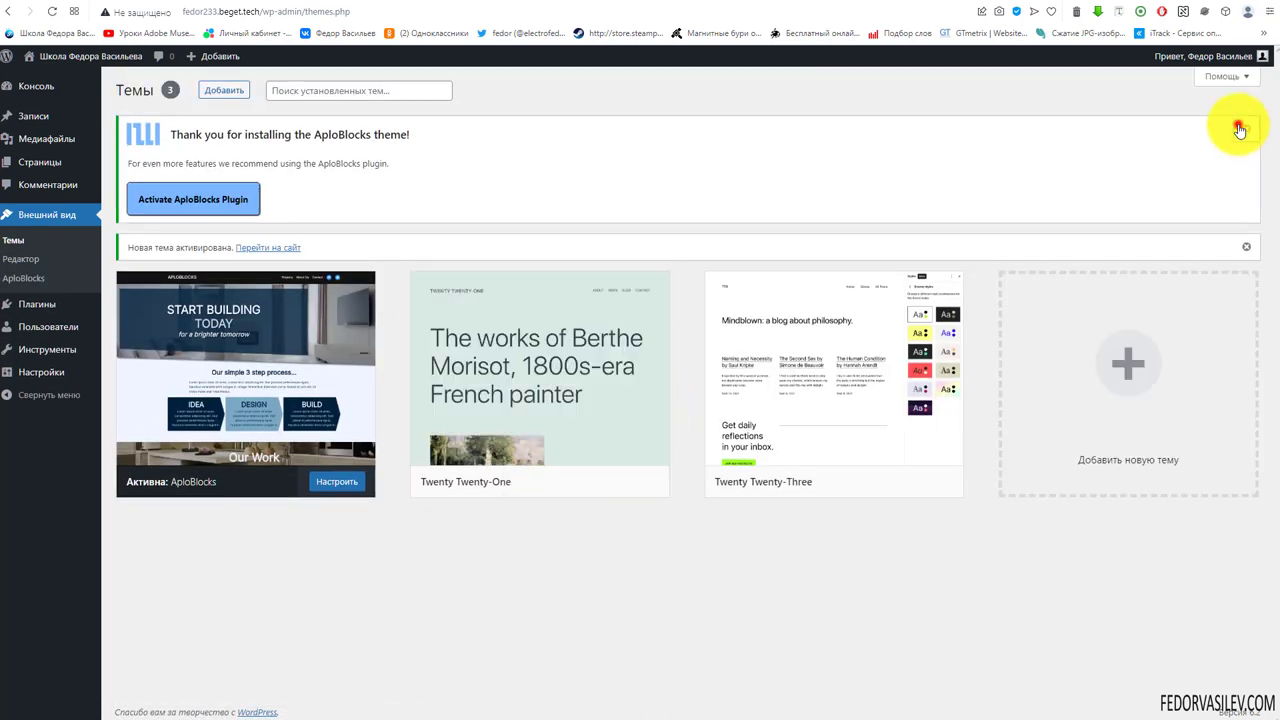
left_click(1239, 130)
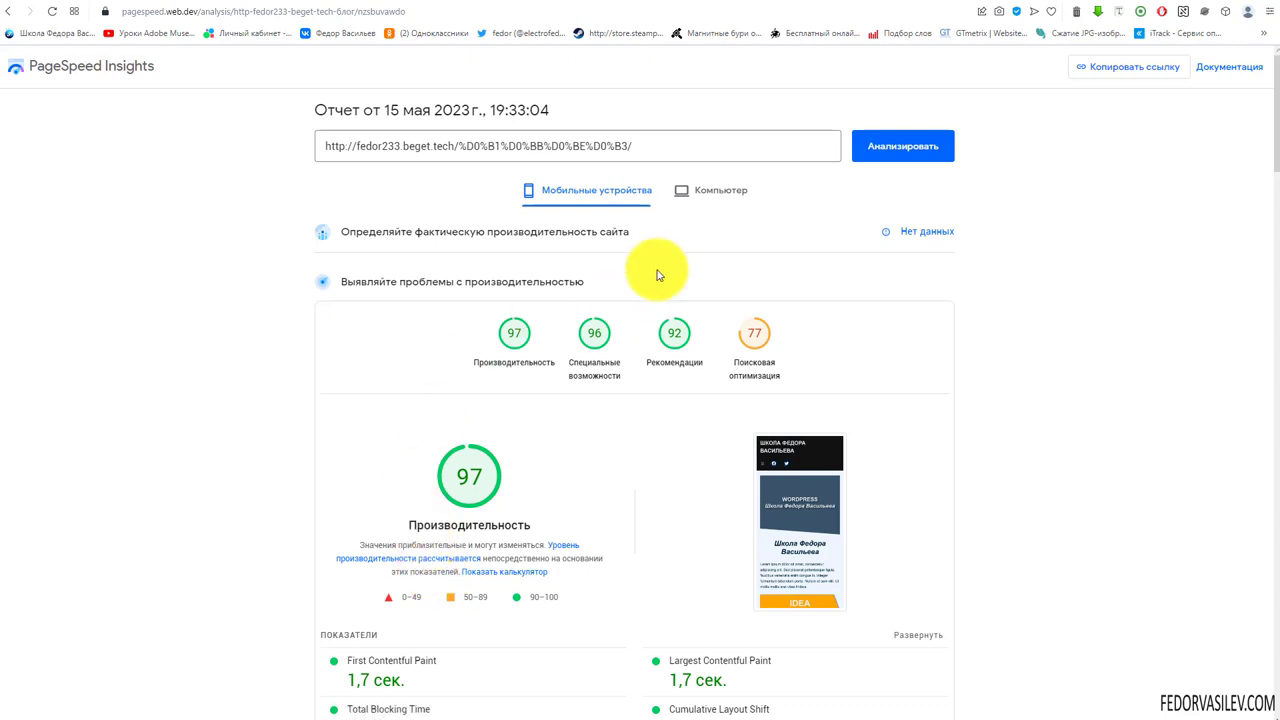
Compare the desktop and mobile performance scores of the blog page in the PageSpeed Insights report.
left_click(727, 192)
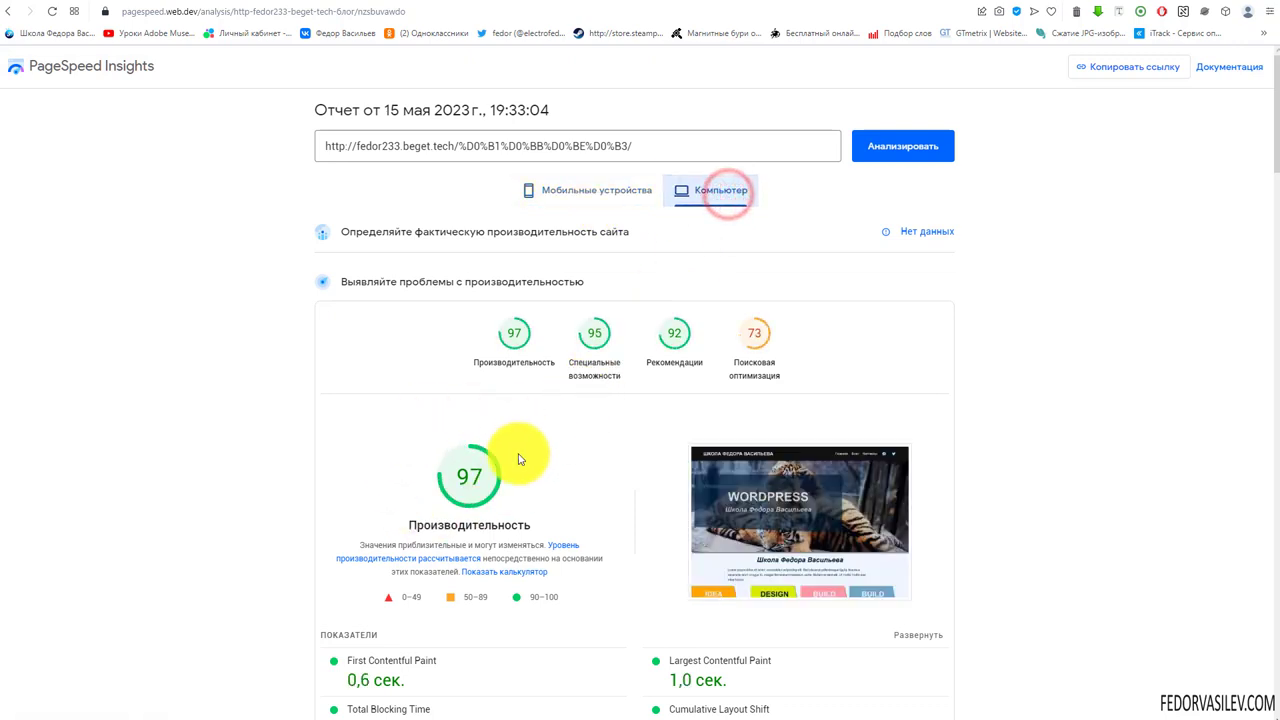
double_click(500, 522)
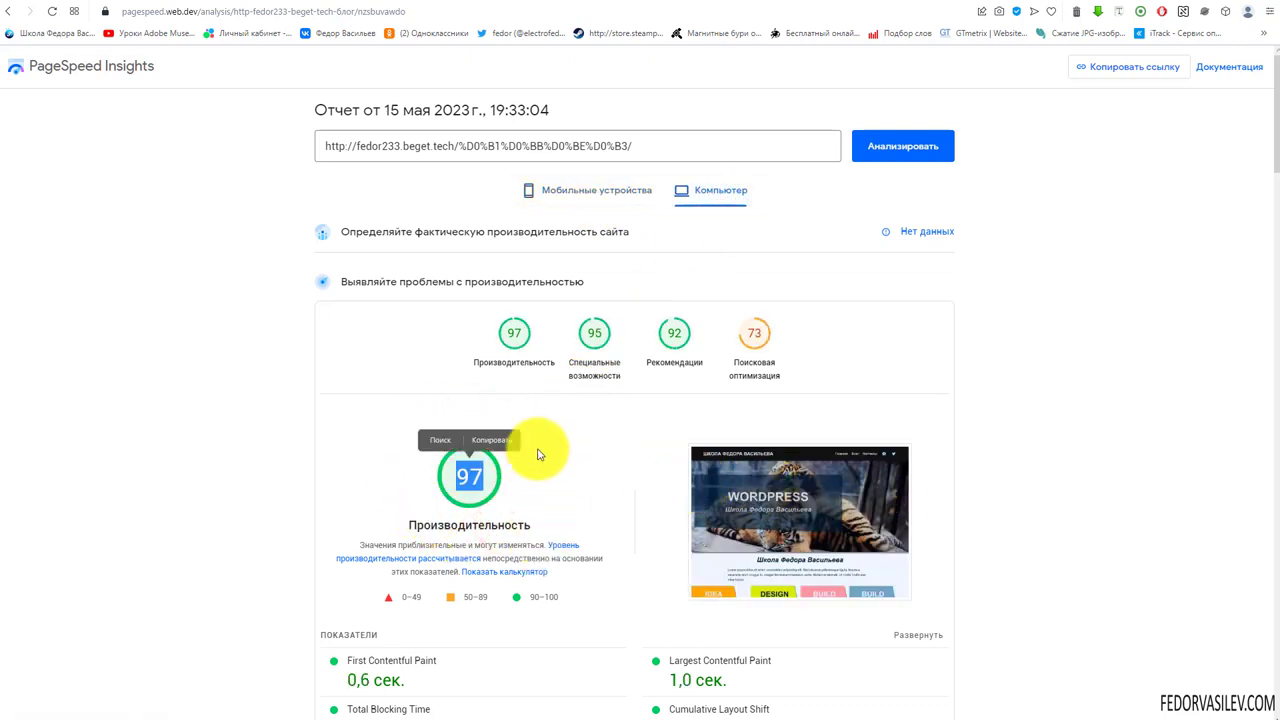
left_click(556, 192)
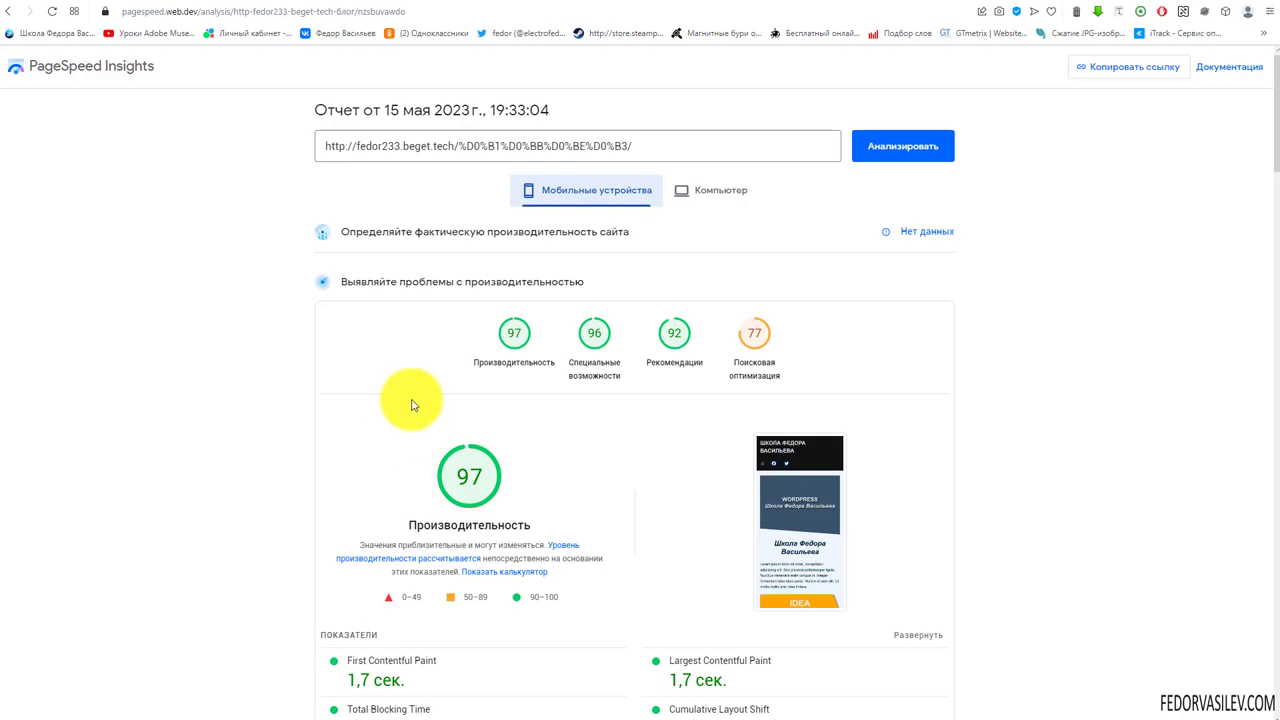
Switch to the live blog page, look through its sections, and return to the PageSpeed report.
left_click(623, 2)
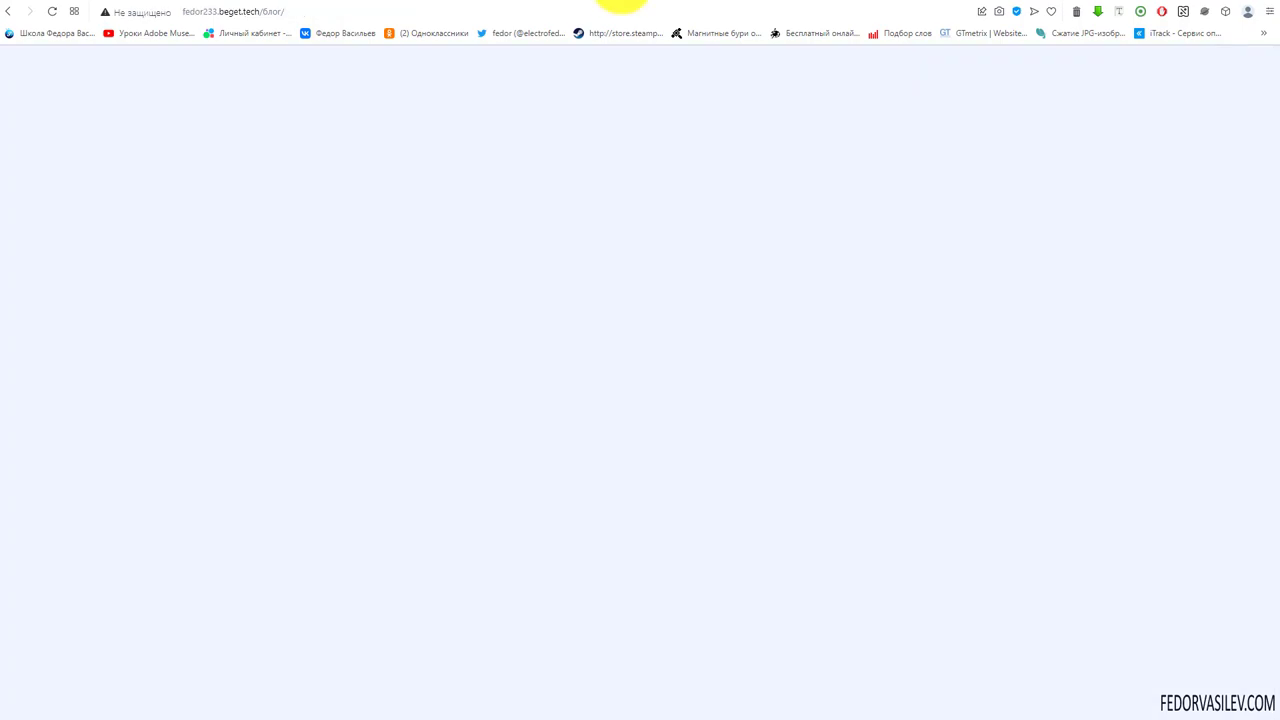
scroll(425, 279, "down", 5)
scroll(425, 279, "down", 15)
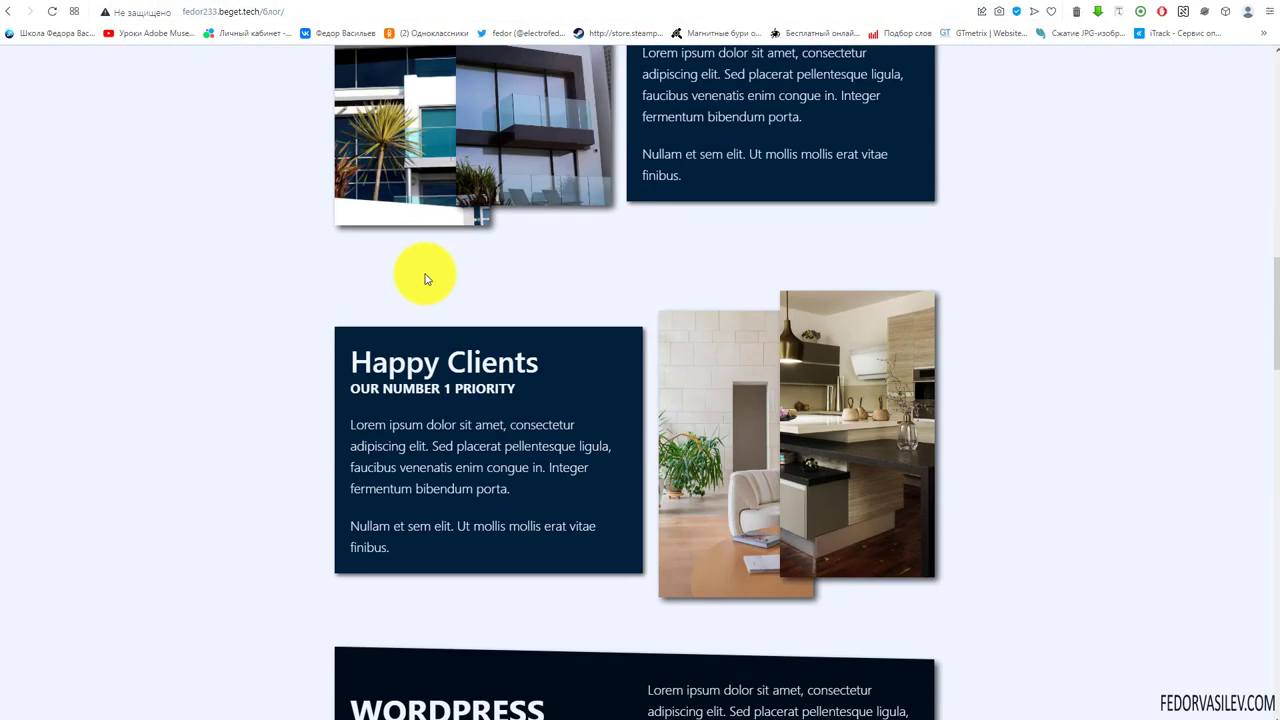
scroll(425, 279, "down", 8)
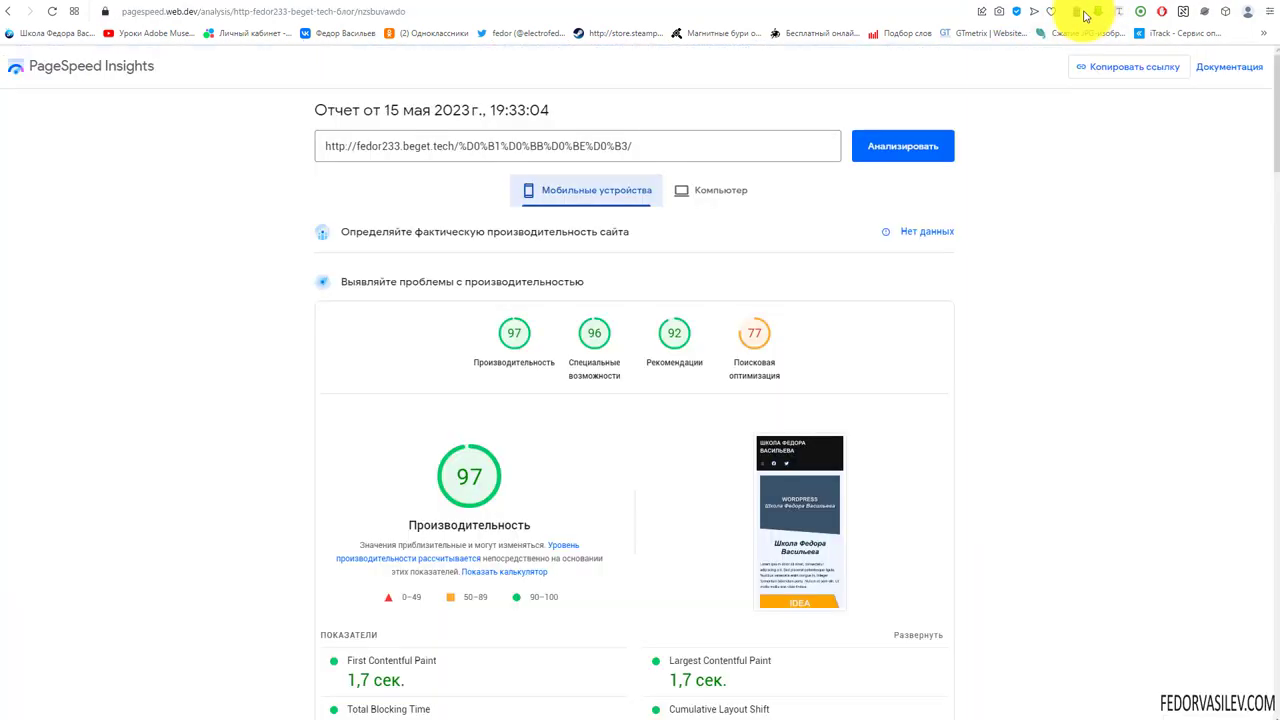
Review the mobile performance score, metrics and optimisation recommendations in the PageSpeed report of the blog page.
left_click(1088, 3)
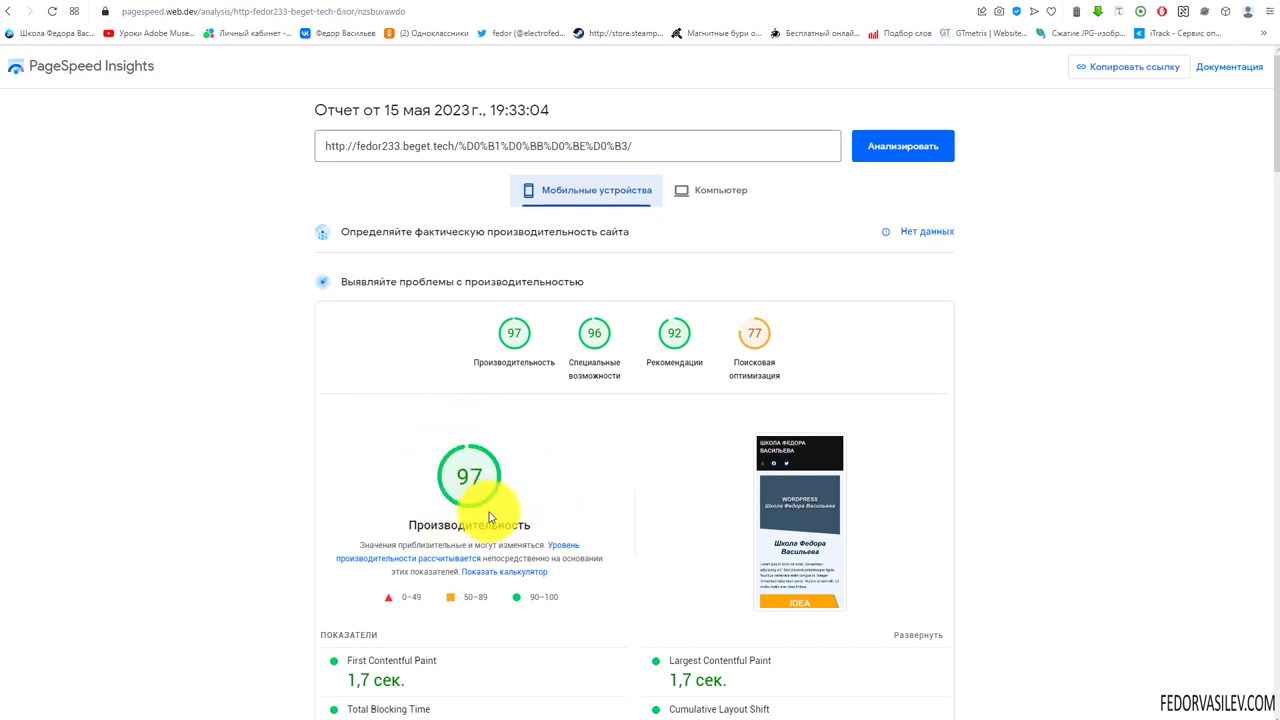
scroll(470, 470, "down", 3)
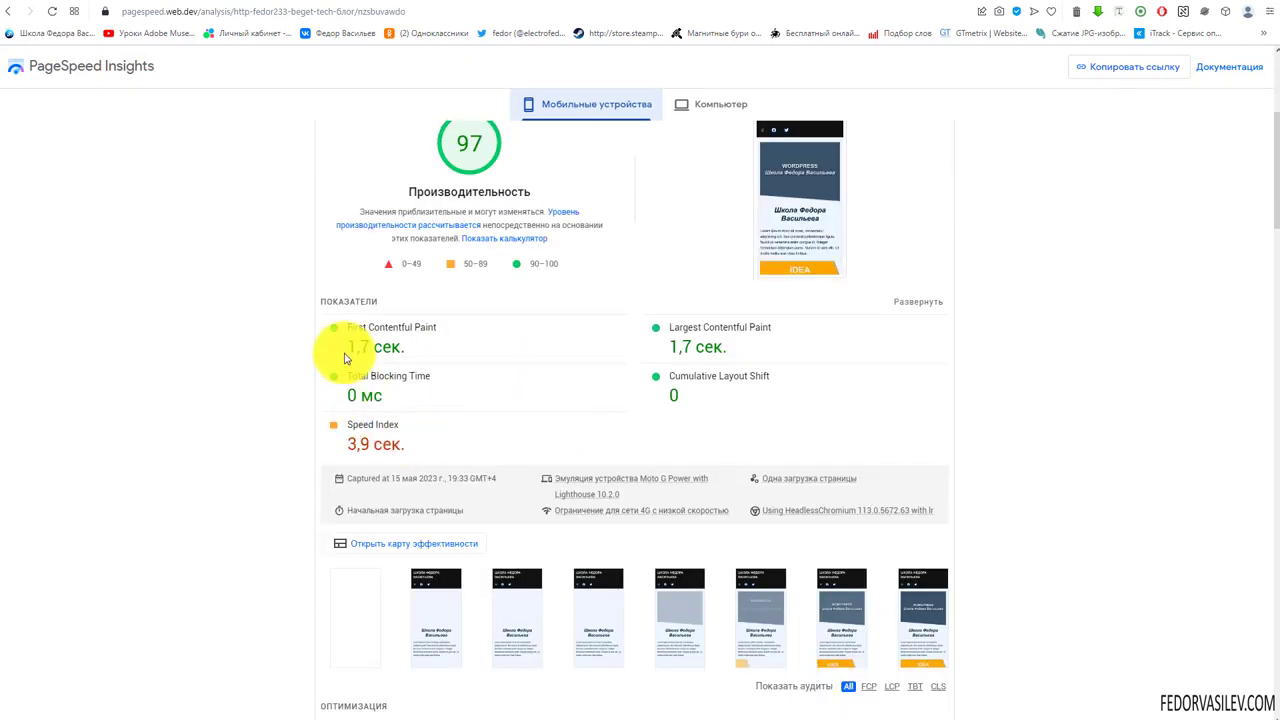
scroll(386, 357, "down", 3)
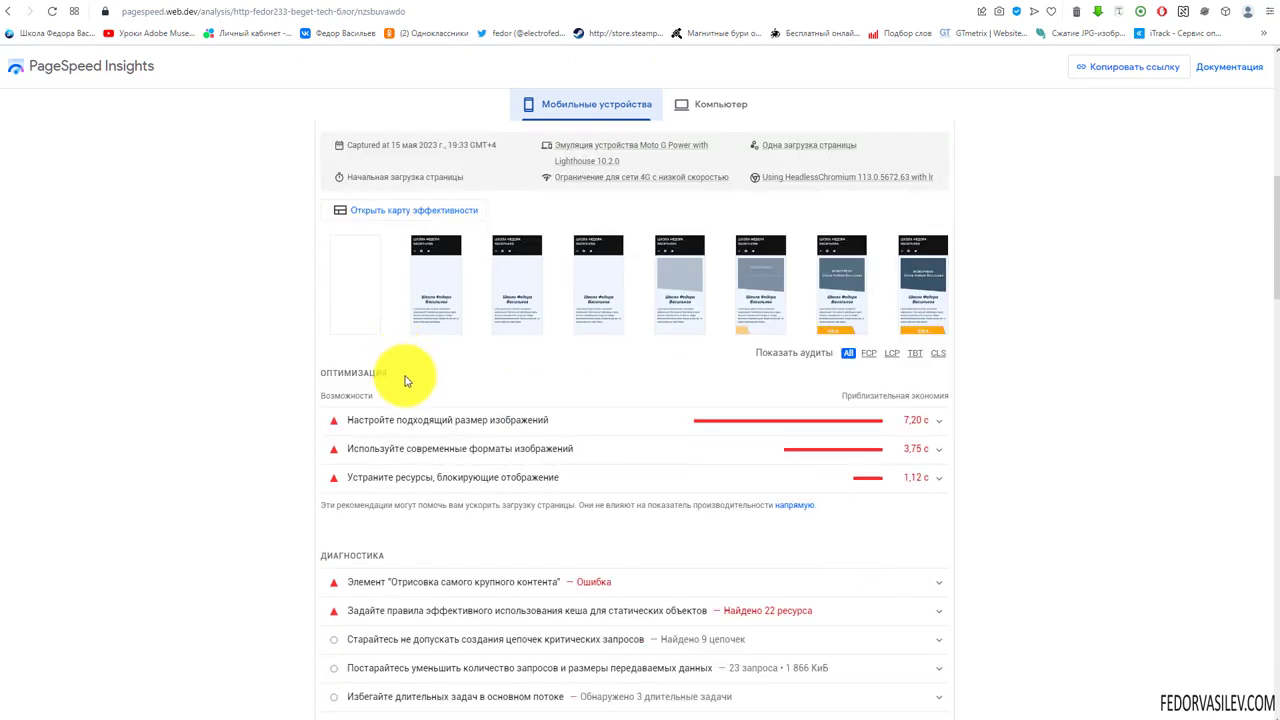
scroll(360, 468, "up", 6)
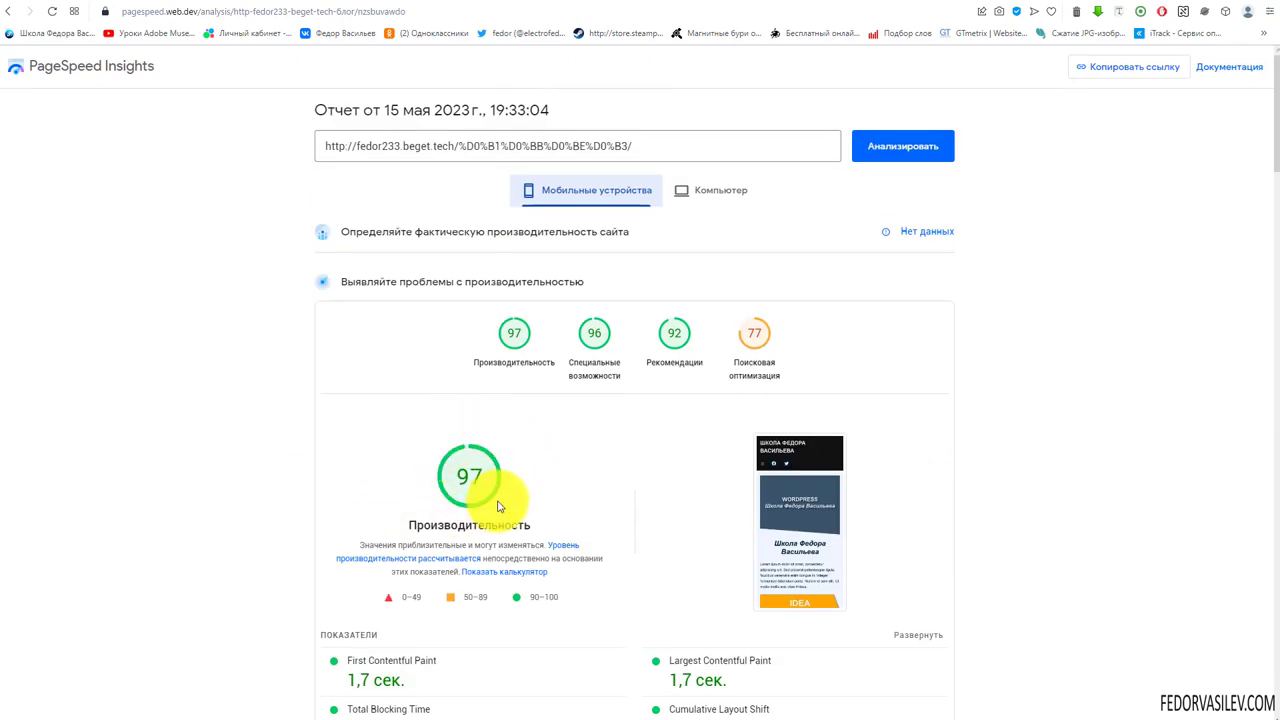
scroll(472, 419, "down", 6)
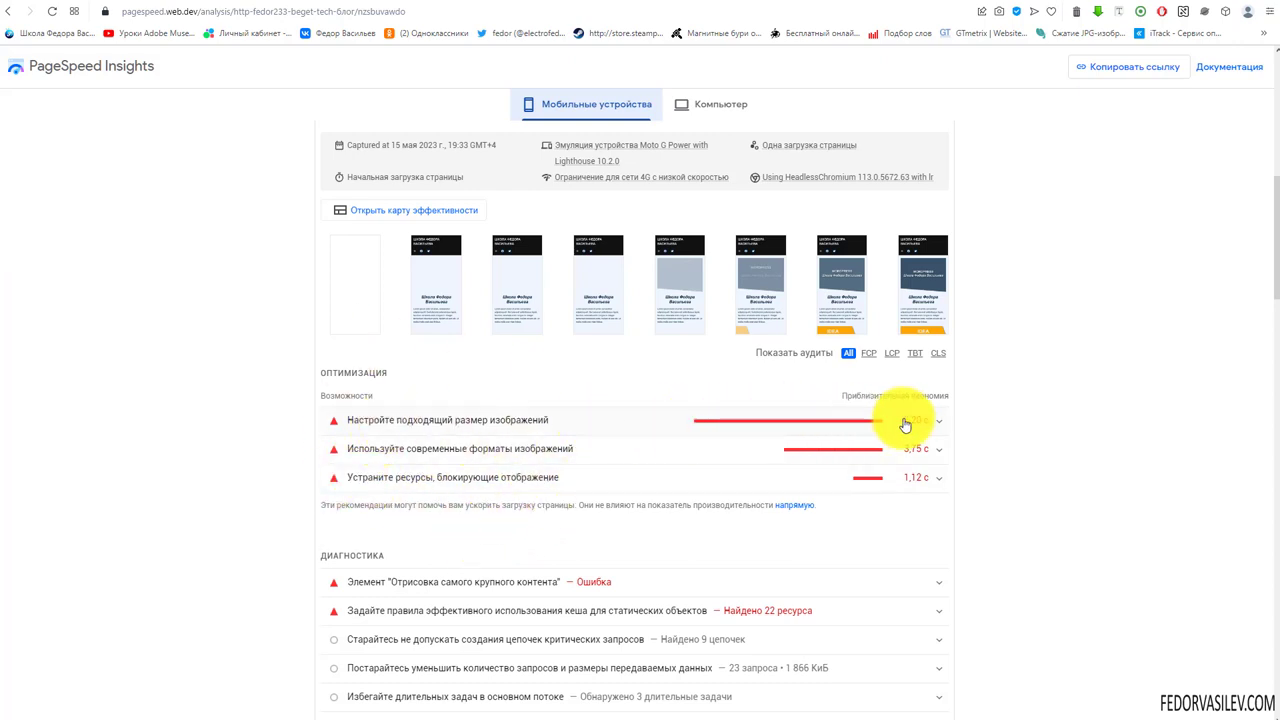
Expand the recommendation on properly sized images, look through the listed image files and collapse it.
left_click(449, 430)
scroll(443, 425, "down", 4)
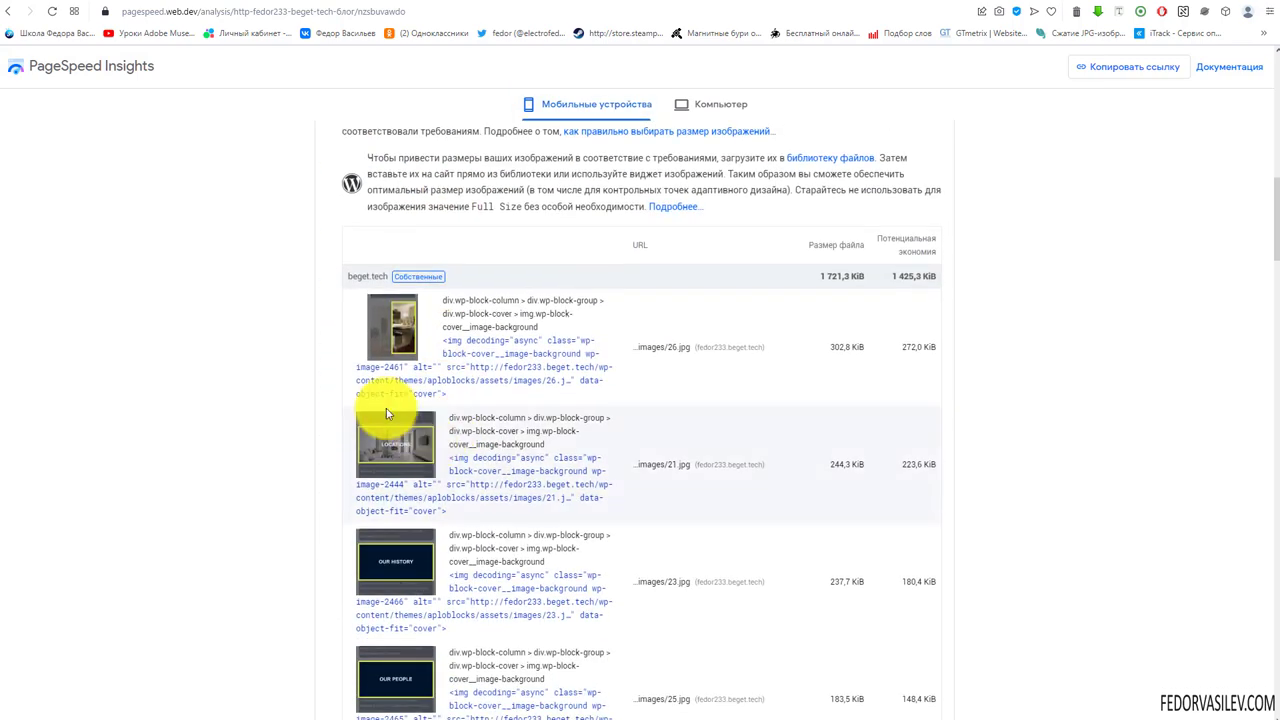
scroll(388, 413, "down", 3)
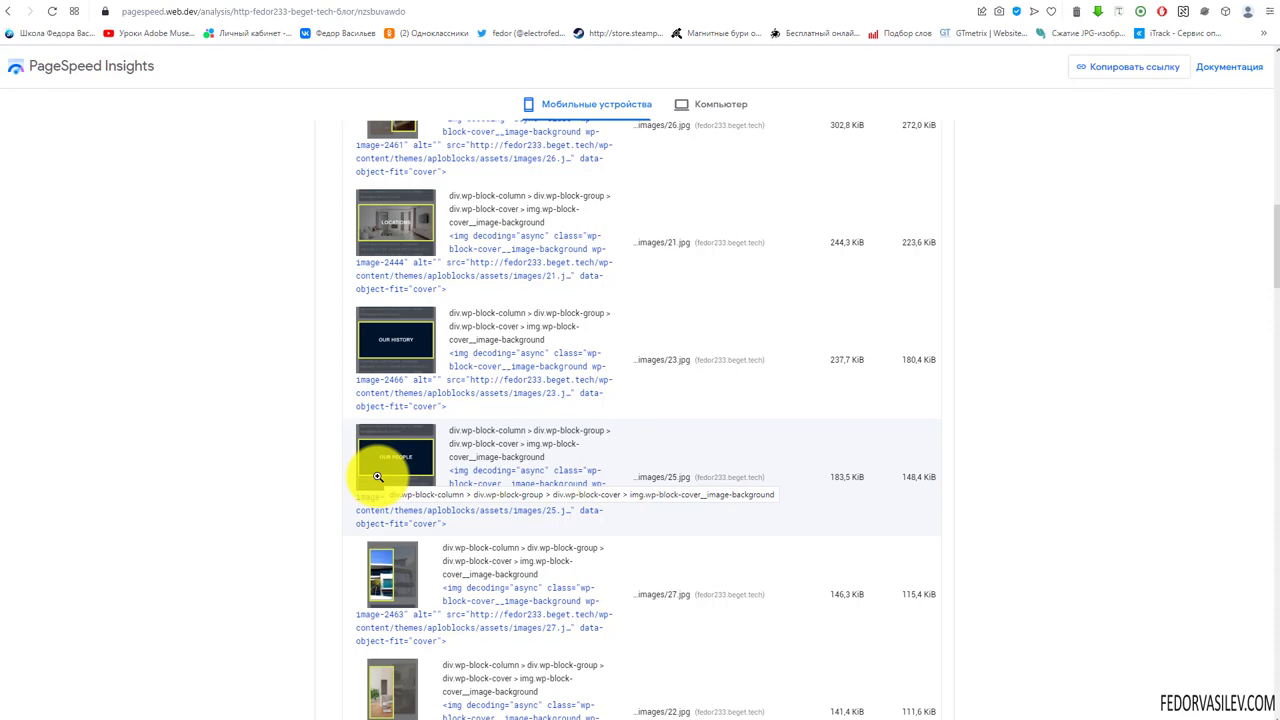
scroll(390, 480, "down", 3)
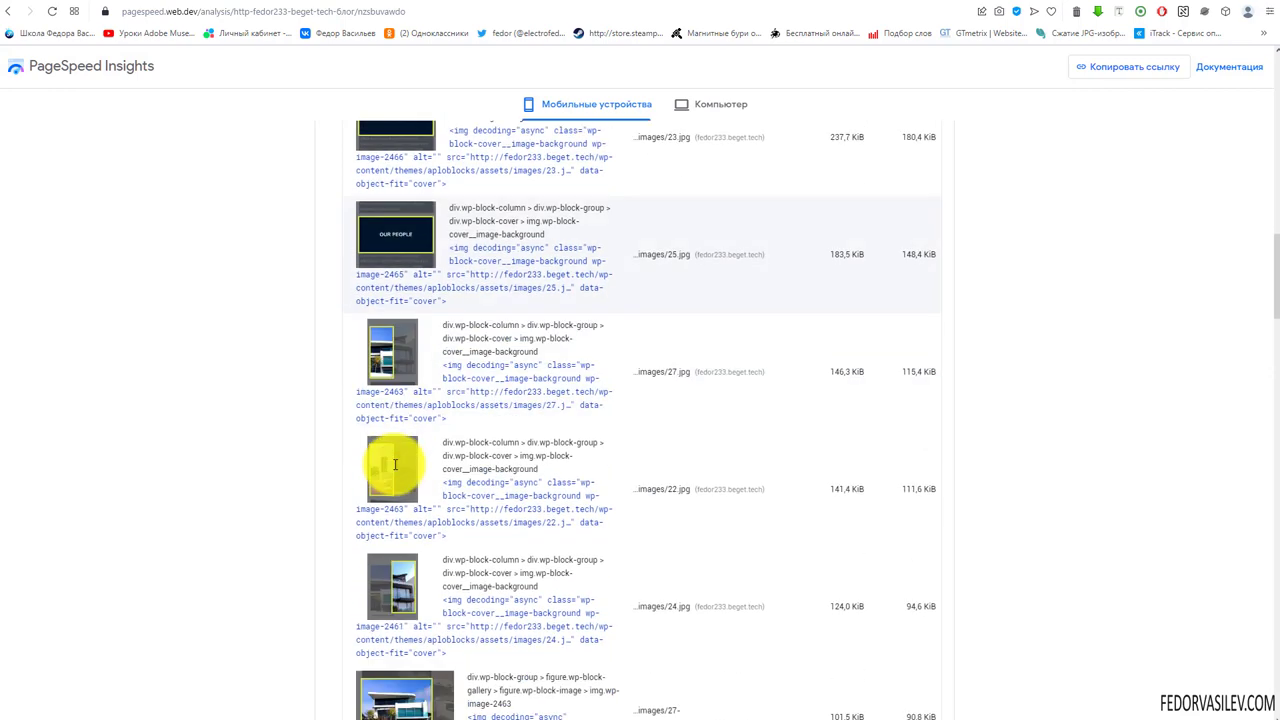
scroll(394, 462, "down", 2)
scroll(394, 462, "up", 8)
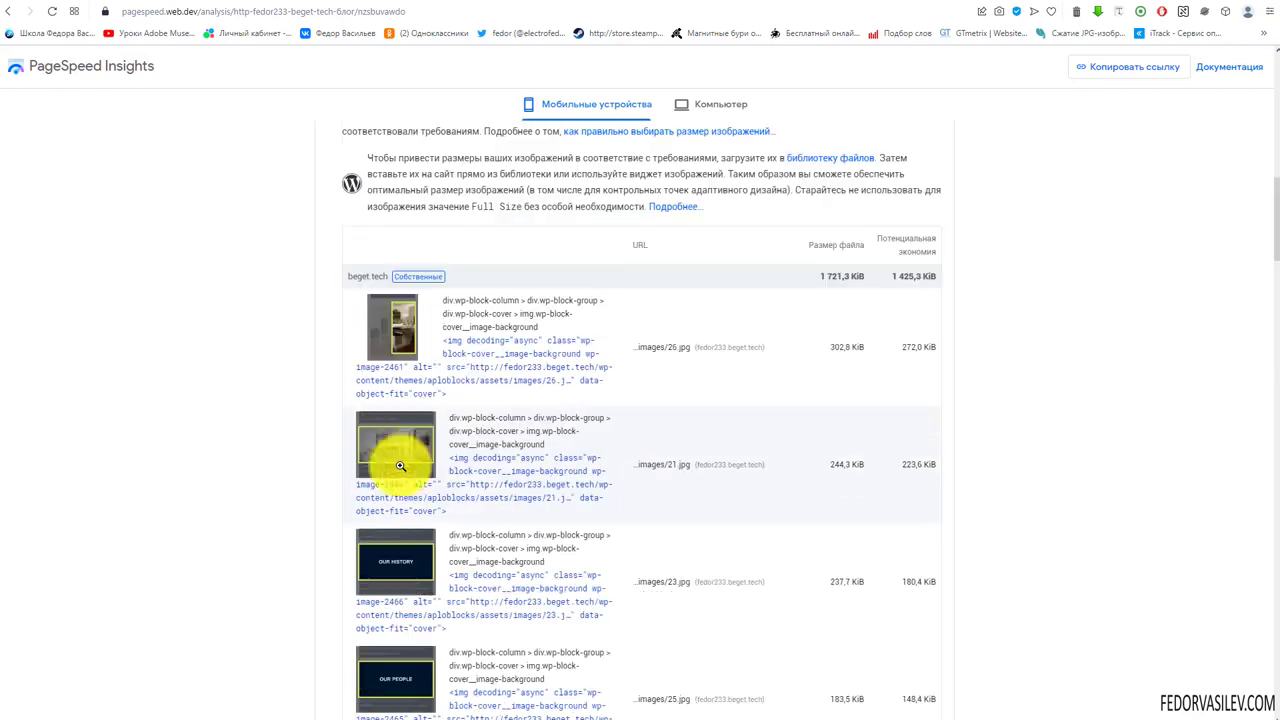
left_click(457, 309)
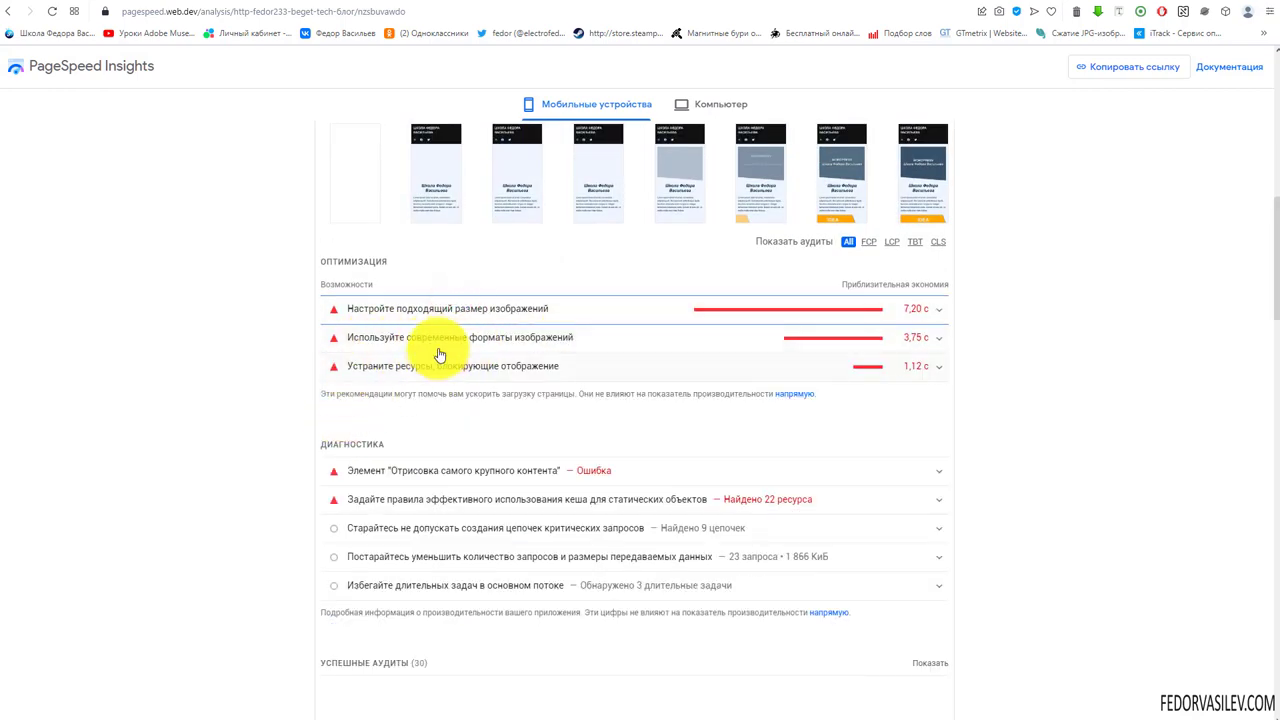
Read the WebP and AVIF advice in the modern image formats recommendation and collapse it.
left_click(522, 336)
scroll(443, 420, "down", 2)
scroll(443, 420, "up", 2)
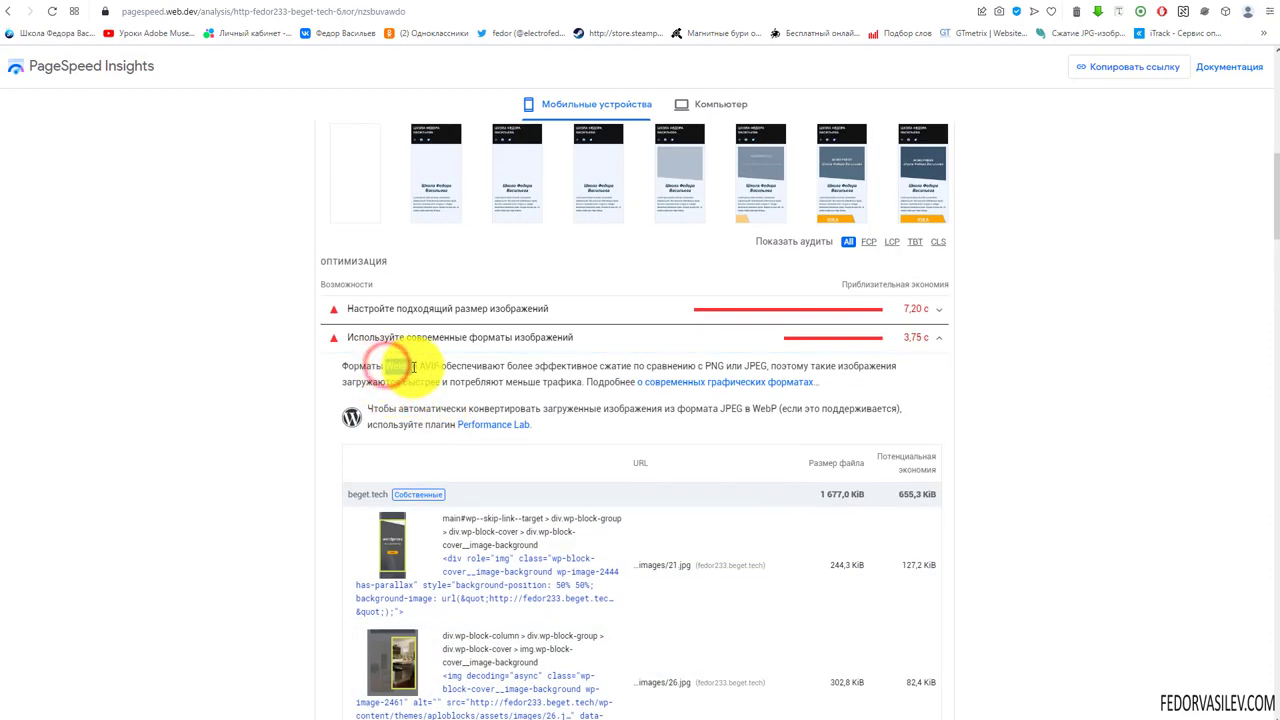
left_click(487, 349)
scroll(440, 340, "down", 1)
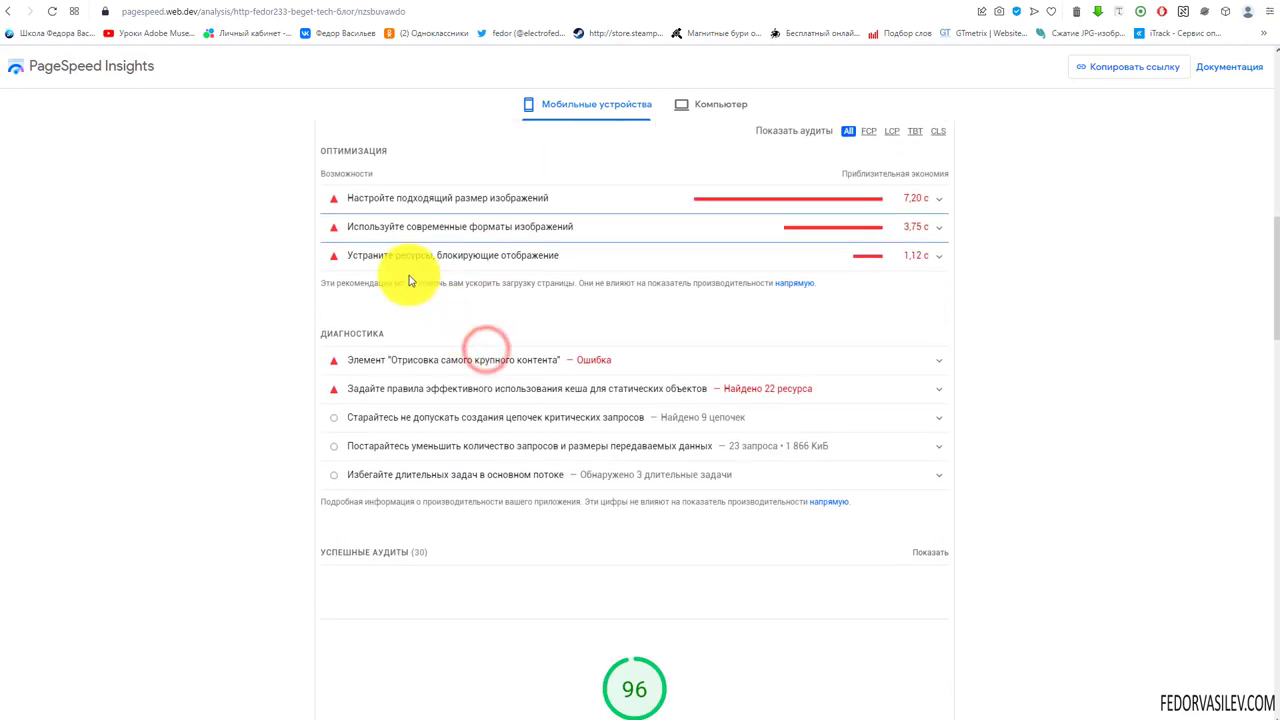
Reopen the modern image formats recommendation, examine the theme images it lists with their file sizes, and collapse it.
left_click(420, 226)
scroll(418, 357, "down", 3)
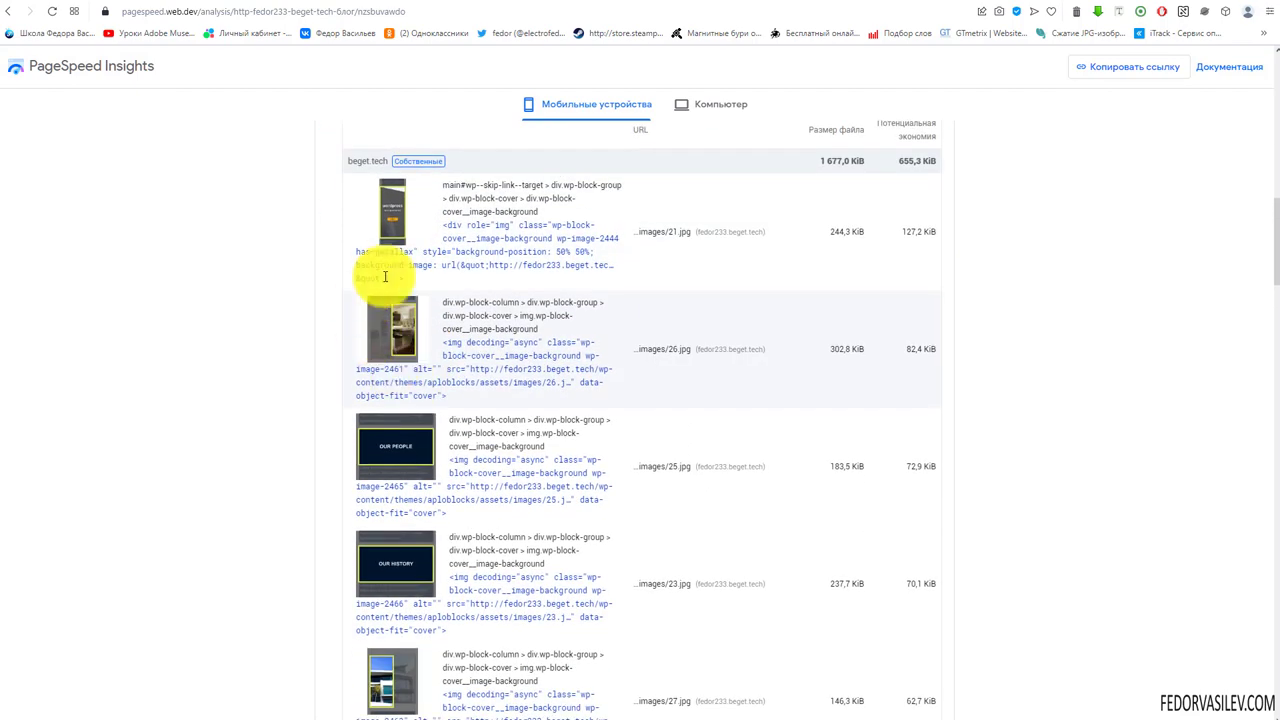
scroll(421, 296, "down", 2)
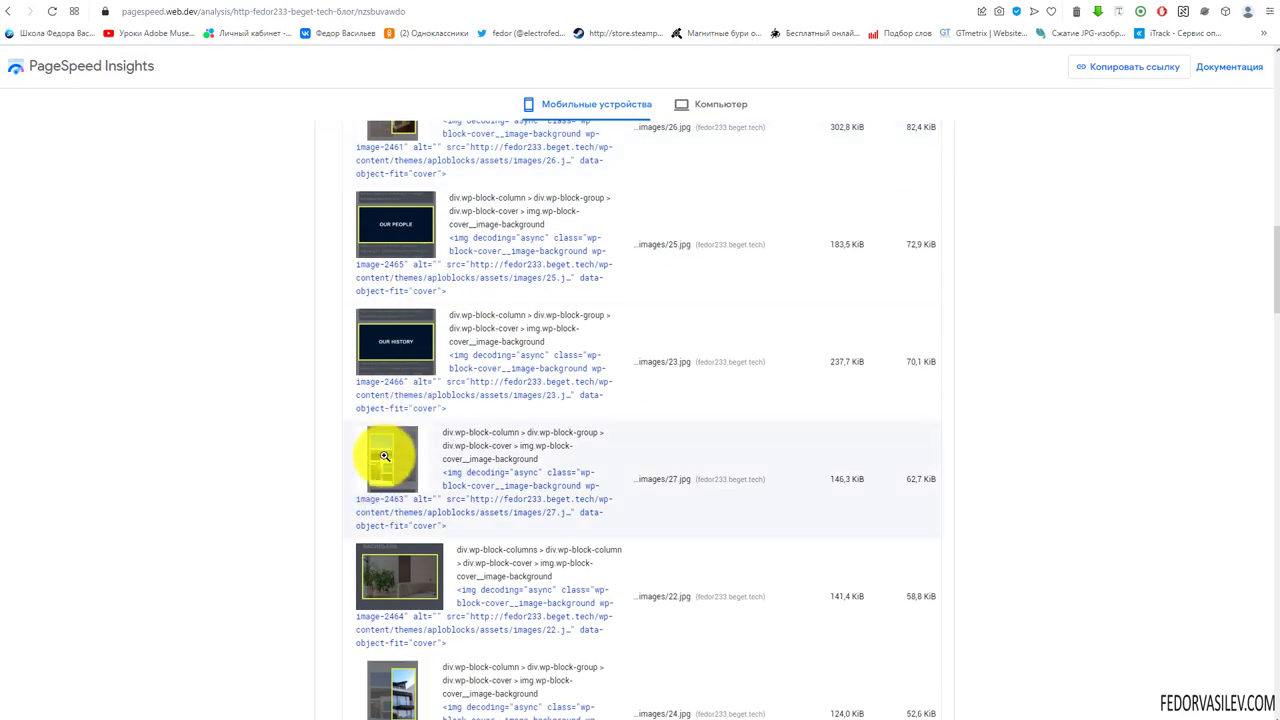
scroll(366, 426, "down", 5)
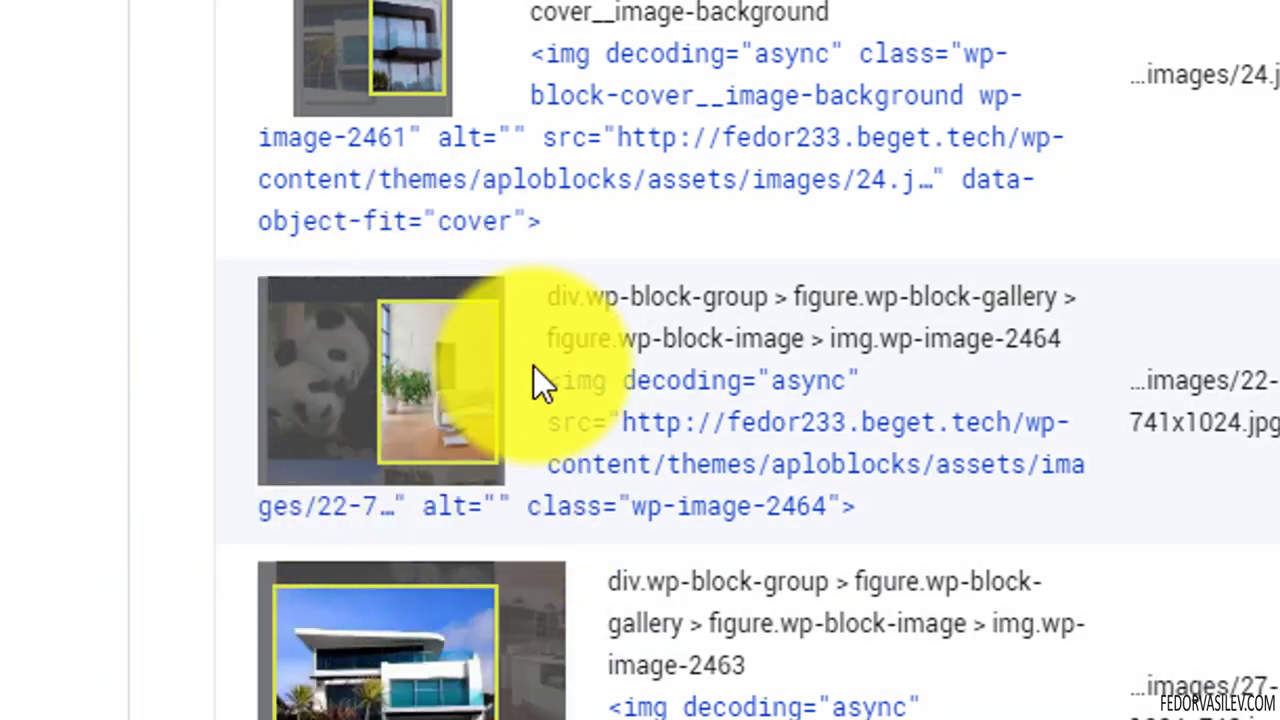
scroll(360, 580, "down", 3)
scroll(310, 638, "up", 3)
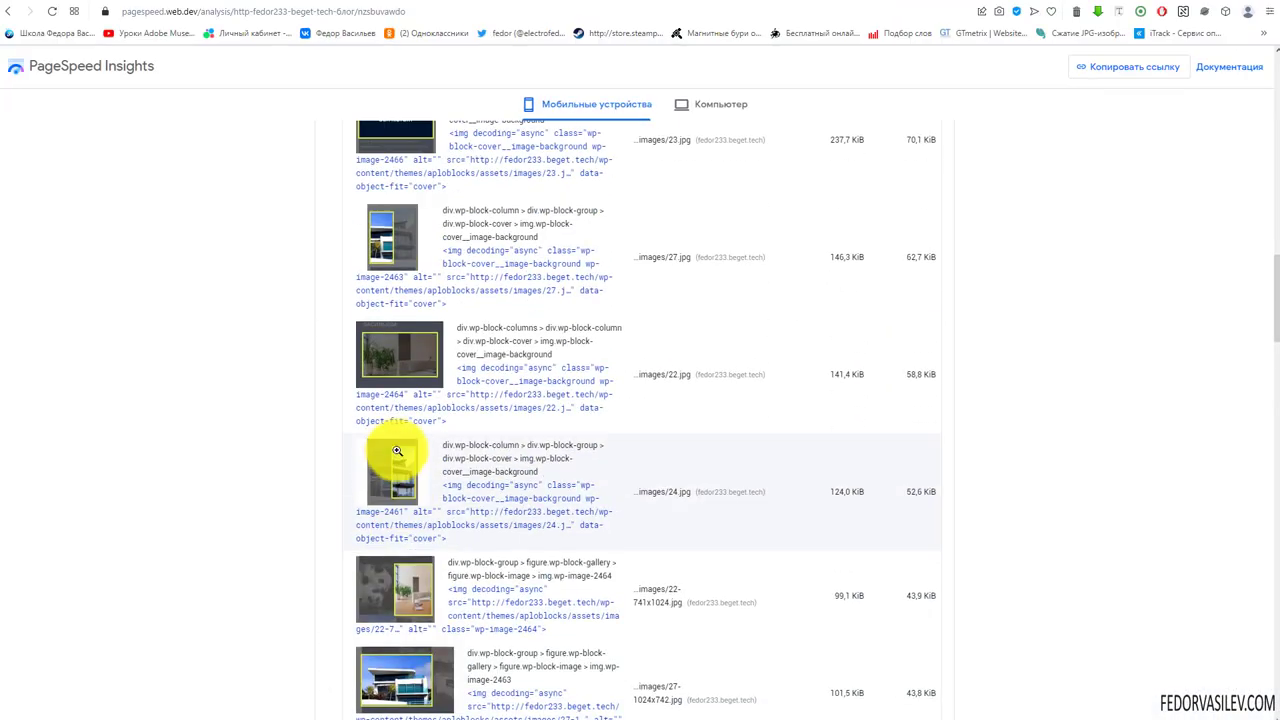
scroll(404, 443, "up", 2)
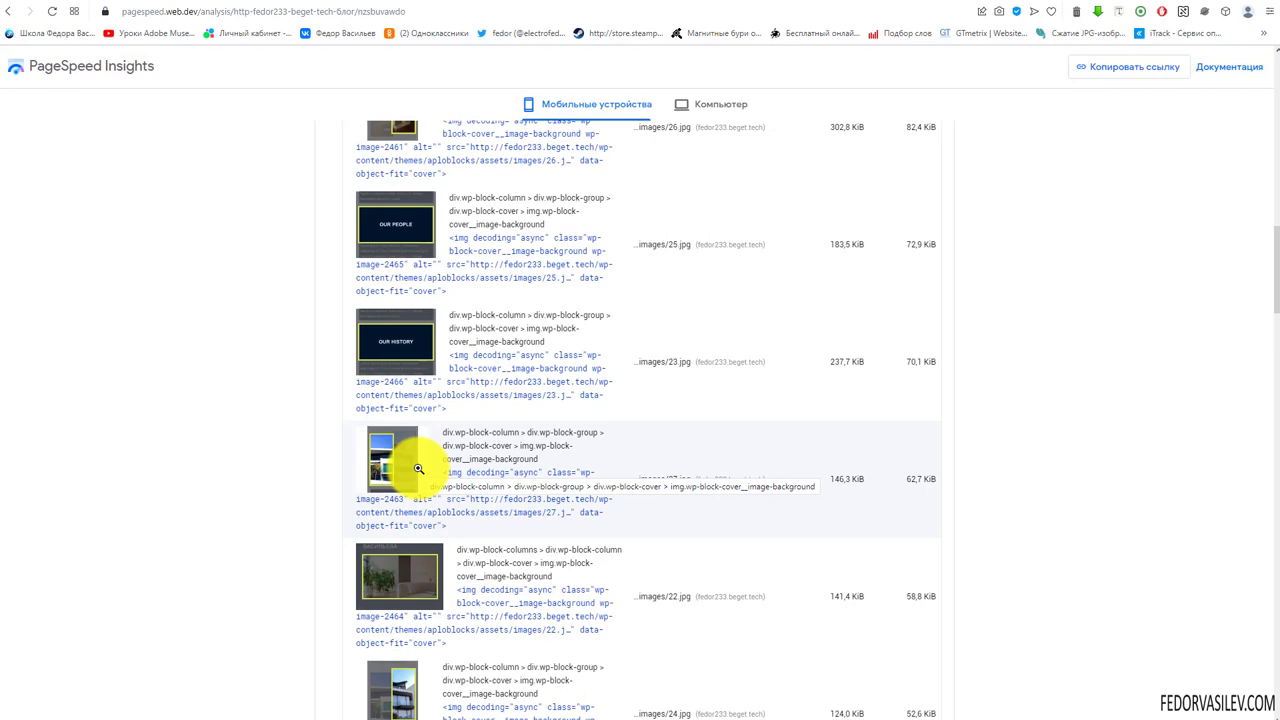
scroll(418, 468, "up", 4)
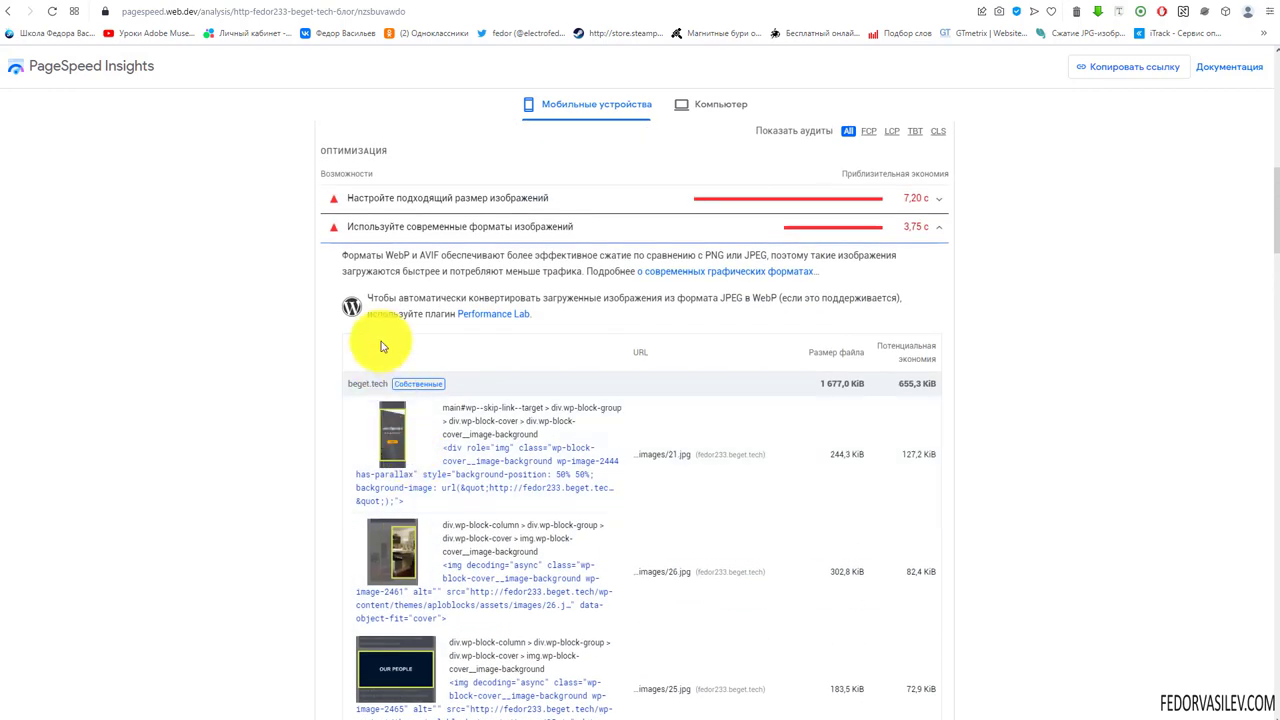
left_click(414, 227)
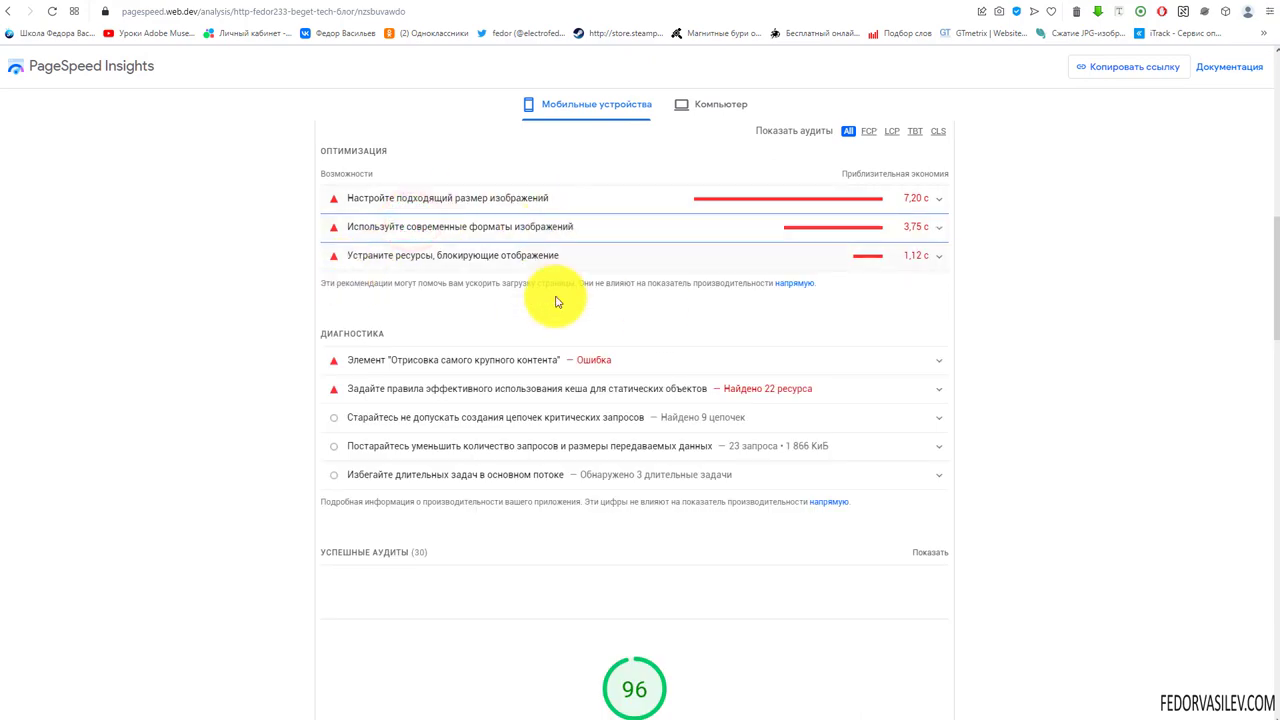
Recheck the mobile performance score and metrics, and switch to the live blog page to view its closing banner and footer.
scroll(557, 302, "up", 10)
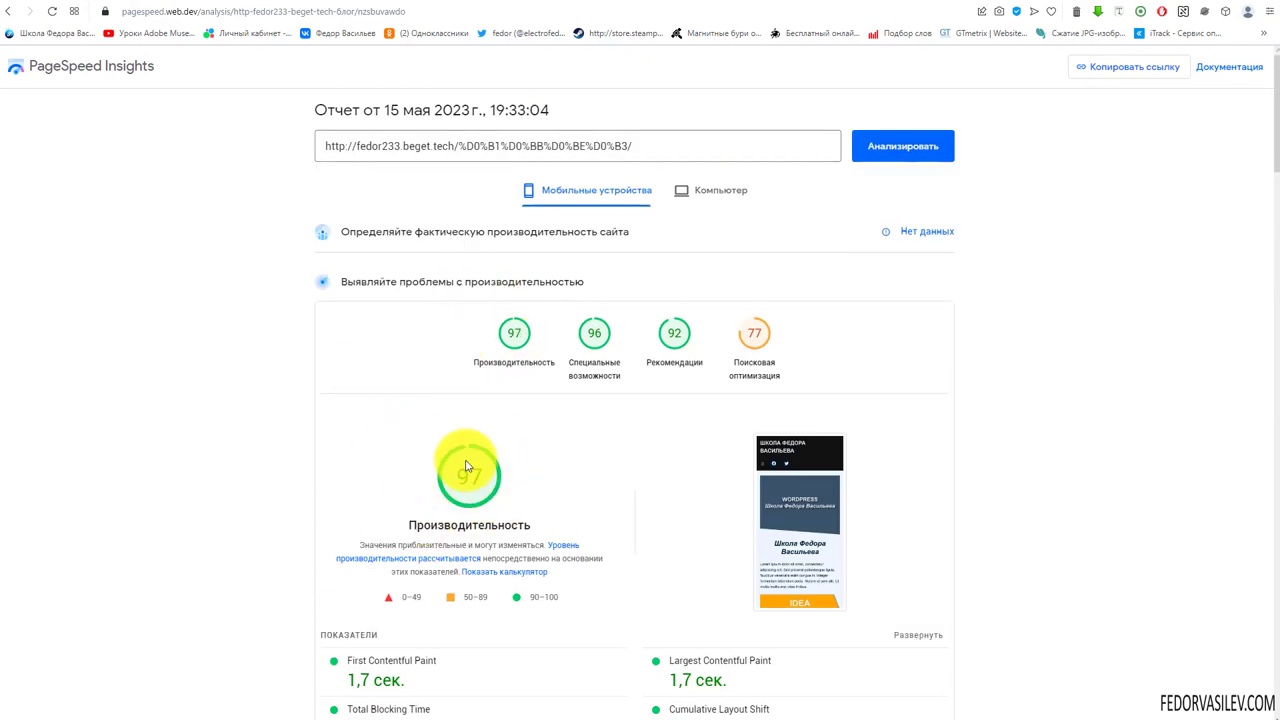
scroll(465, 466, "down", 7)
scroll(449, 430, "up", 5)
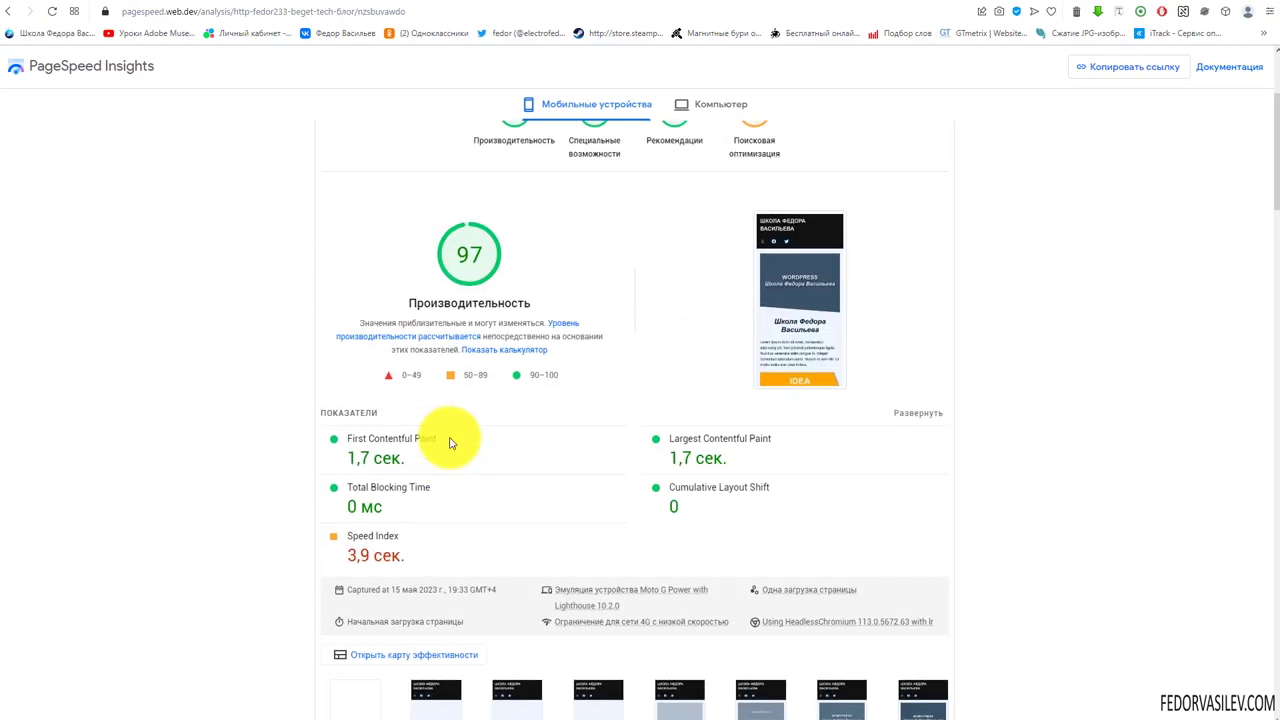
scroll(450, 443, "up", 3)
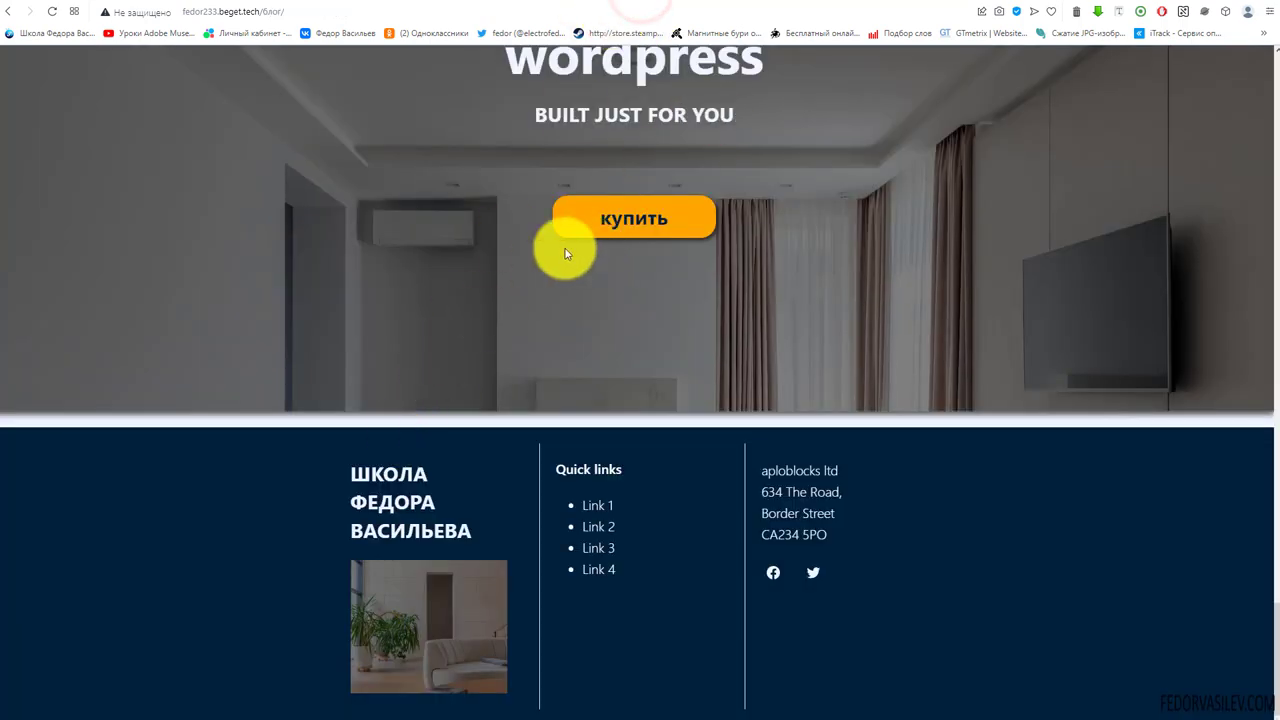
scroll(563, 249, "up", 4)
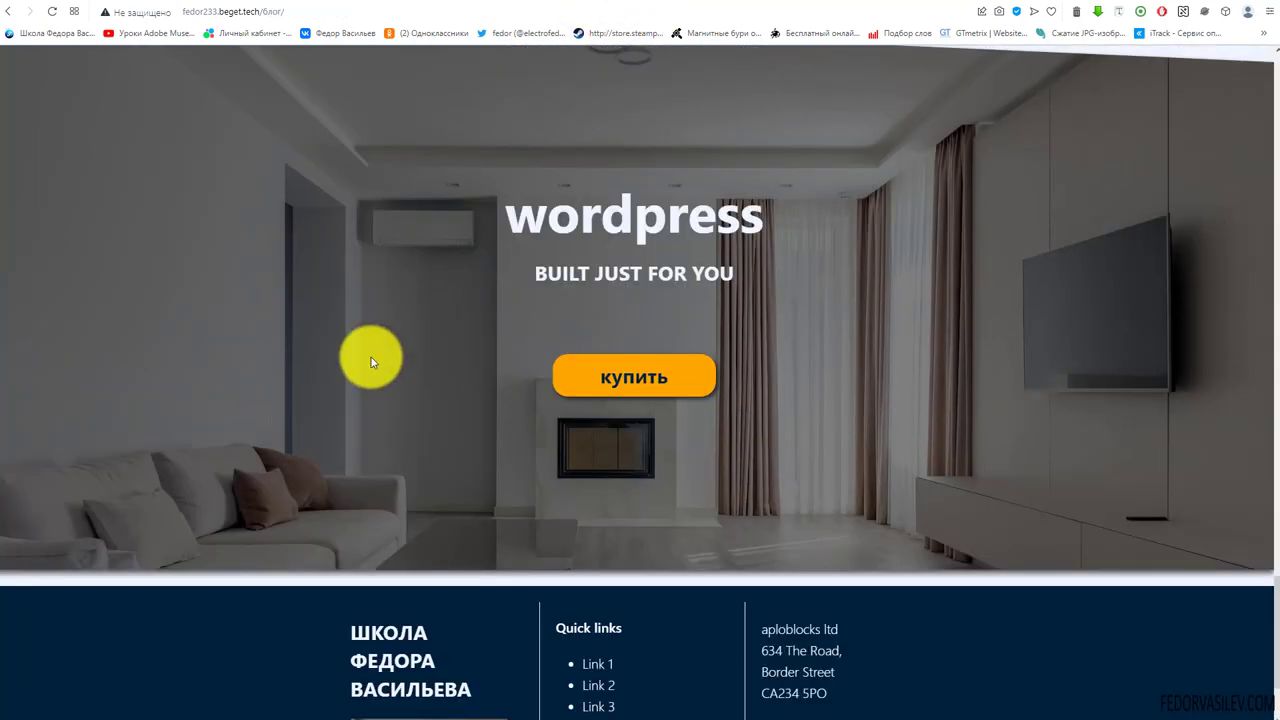